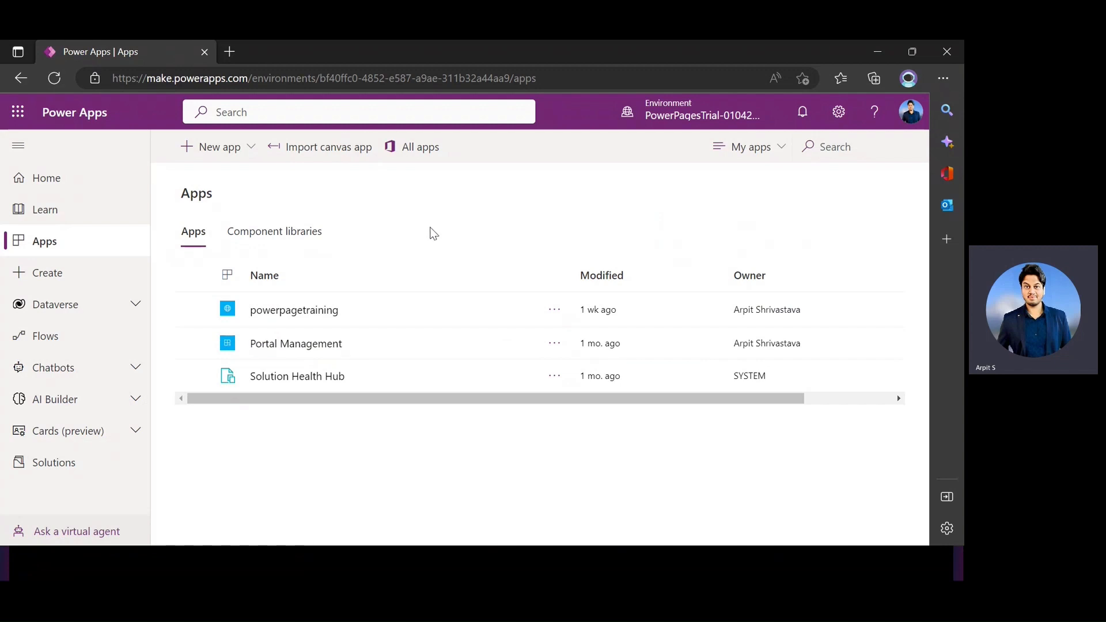
Compare the commands available for the powerpagetraining and Portal Management apps, and clear the selection.
left_click(192, 310)
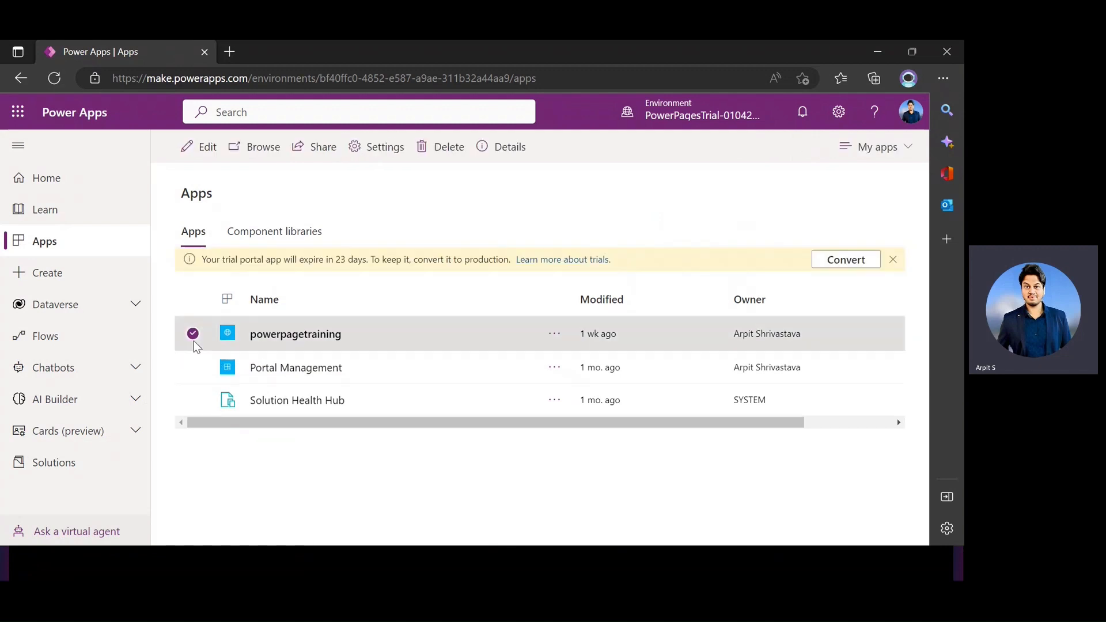
left_click(193, 369)
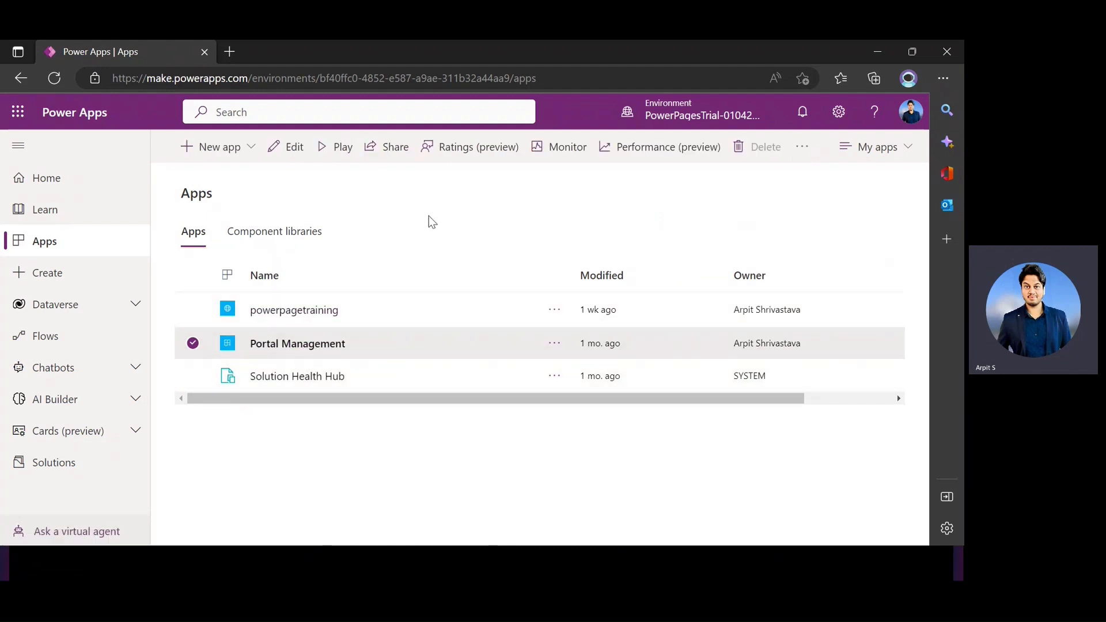
left_click(193, 311)
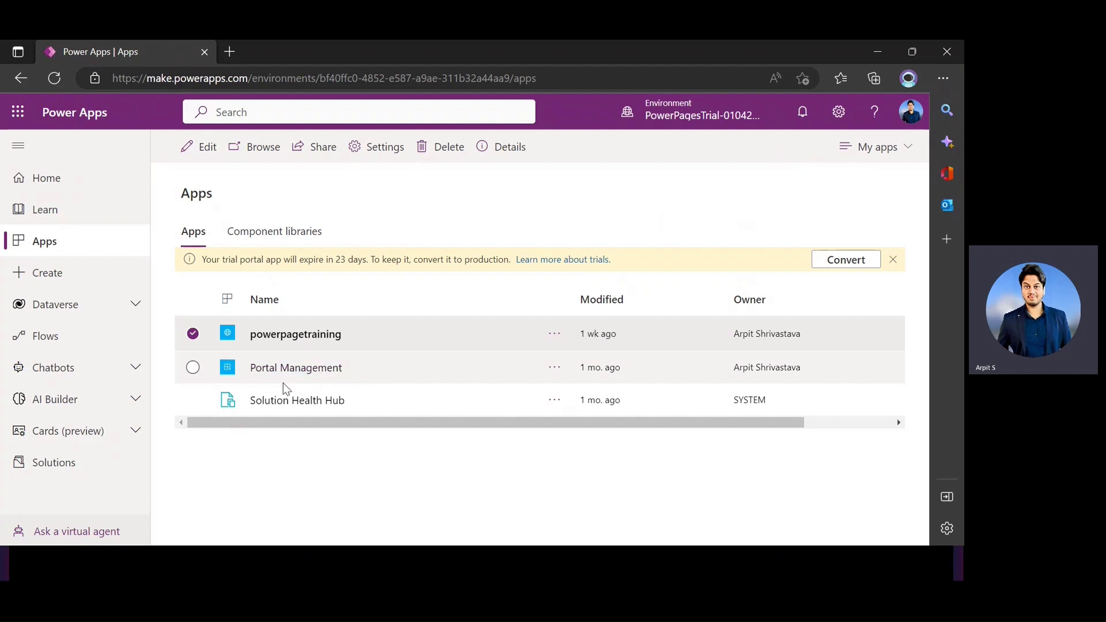
left_click(195, 369)
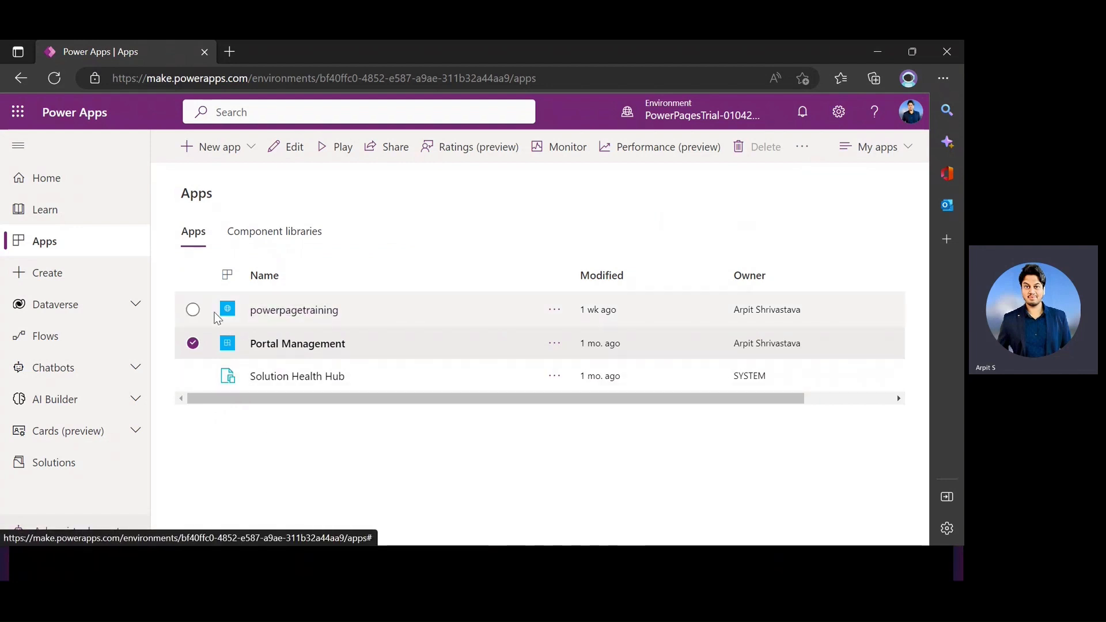
left_click(191, 311)
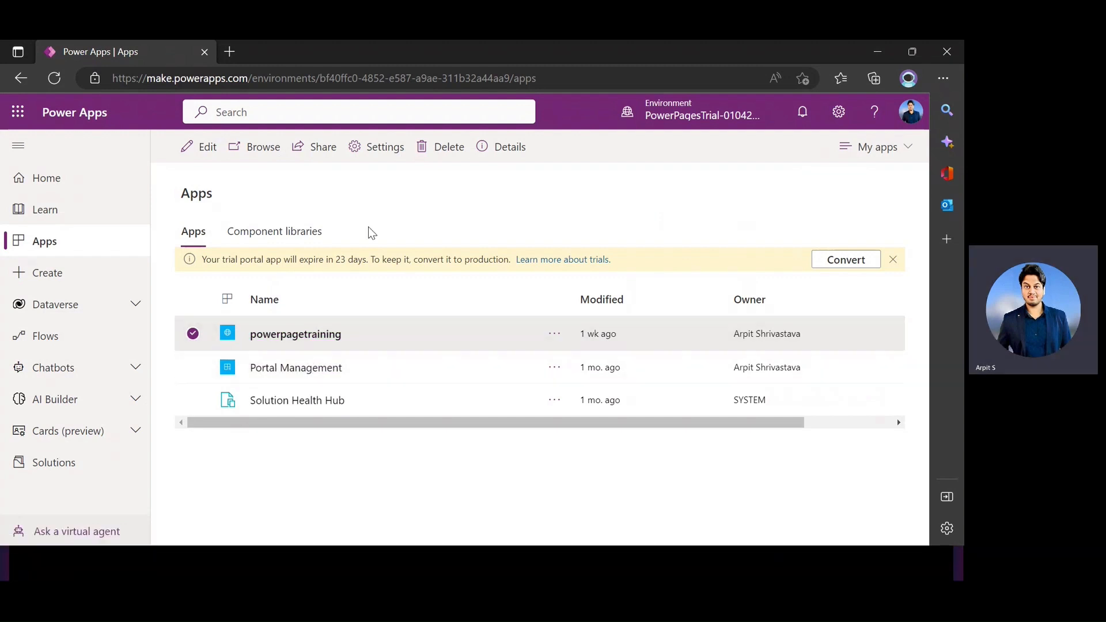
left_click(379, 202)
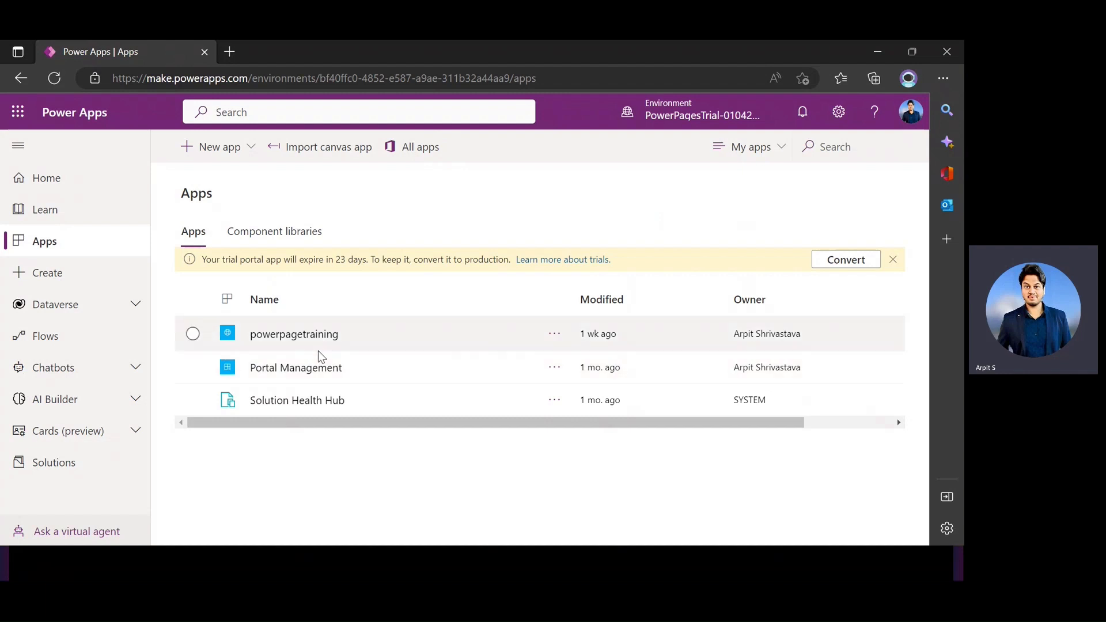
Open powerpagetraining for editing in Power Pages, and reopen it for editing from the Power Pages home page.
left_click(194, 336)
left_click(203, 149)
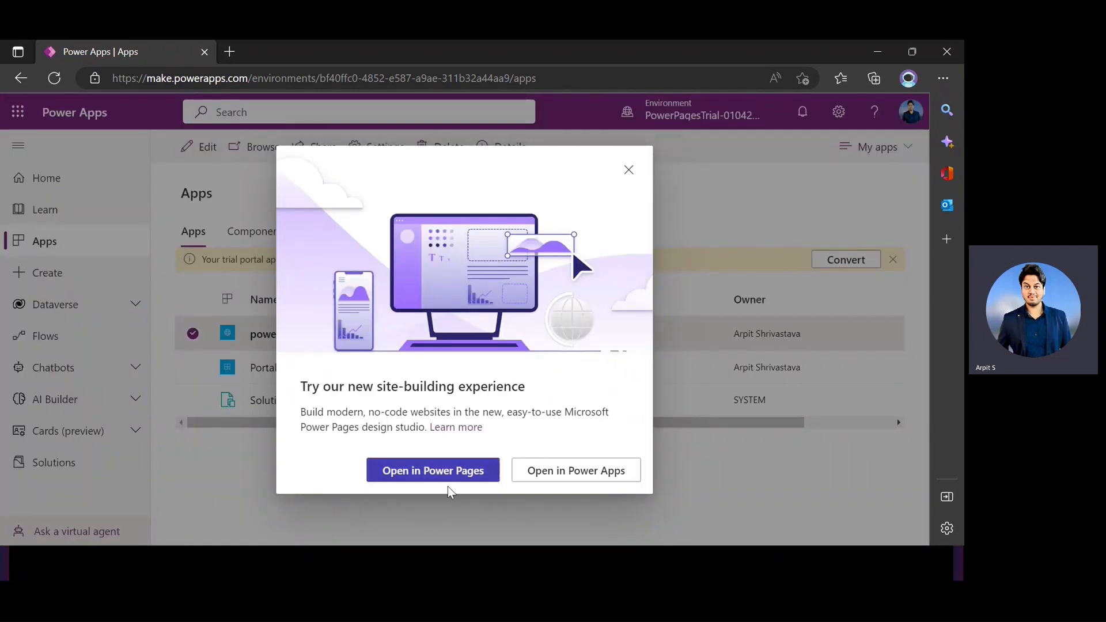
left_click(412, 474)
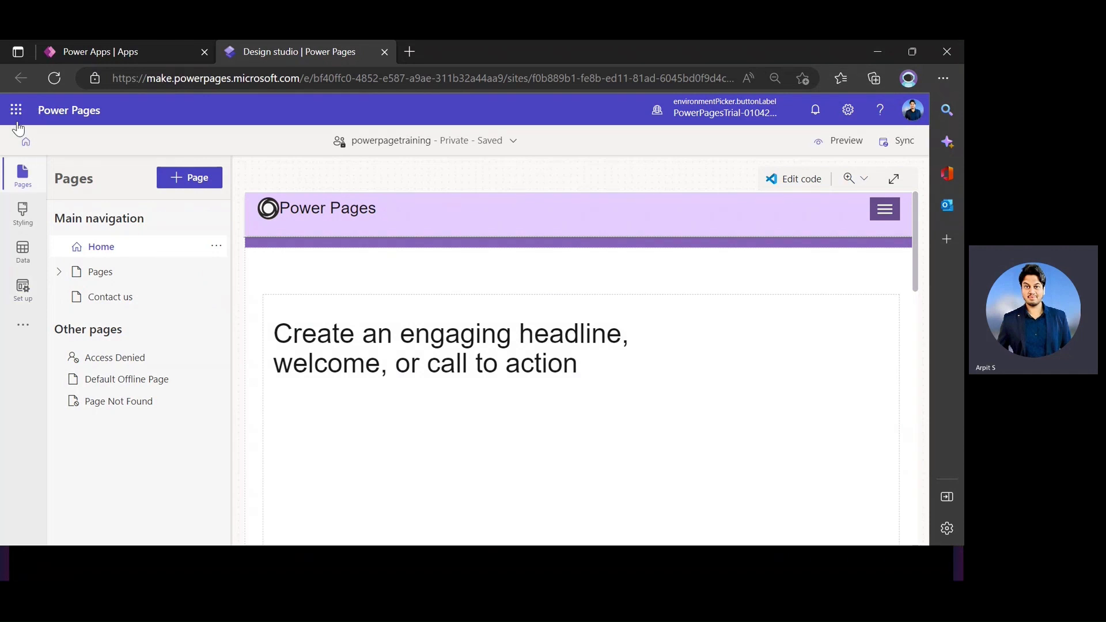
left_click(21, 139)
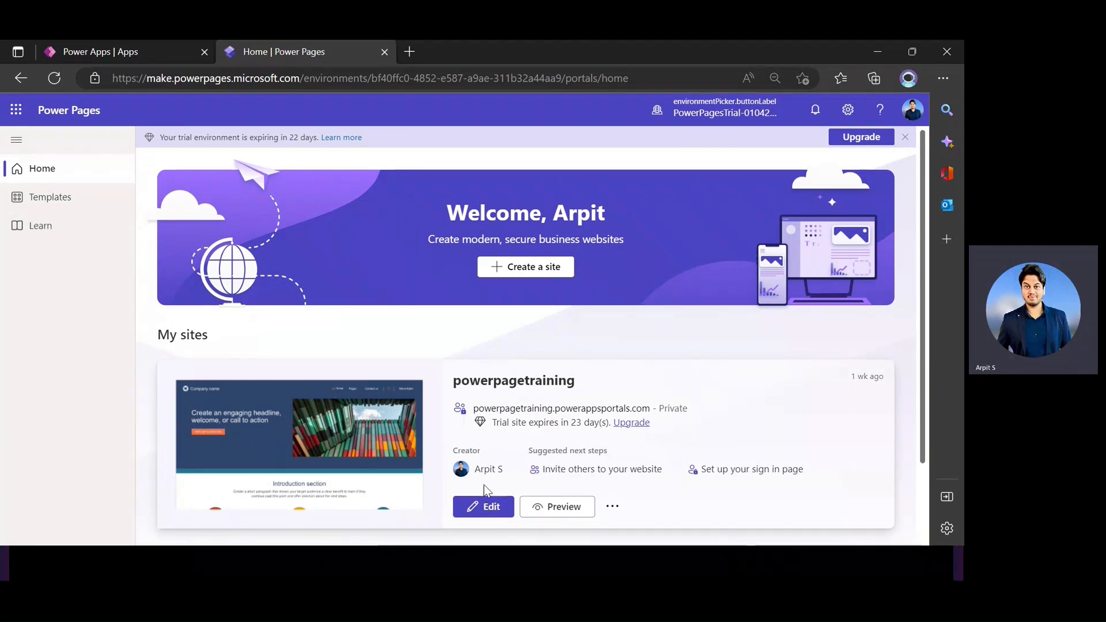
left_click(482, 507)
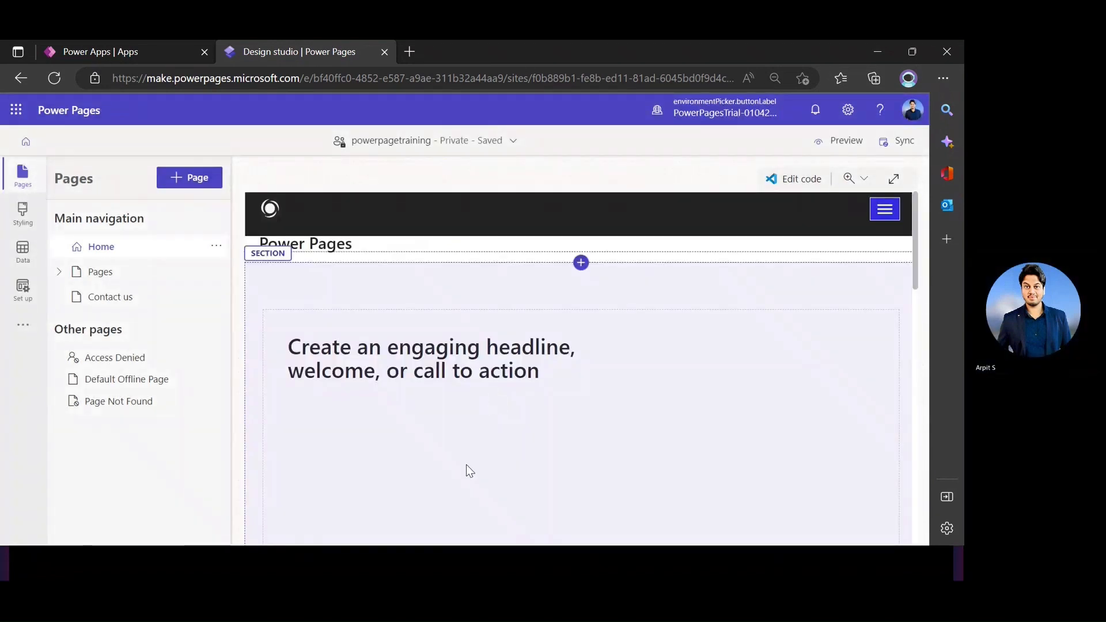
View the site's Pages and Contact us pages and return to the Home page.
left_click(131, 278)
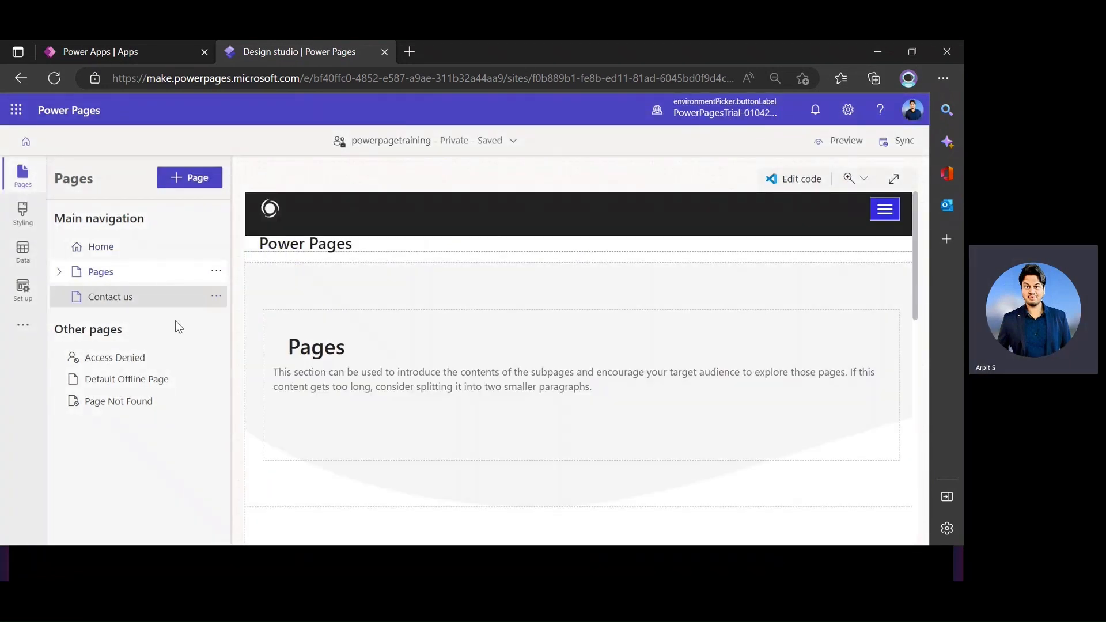
left_click(115, 359)
left_click(112, 305)
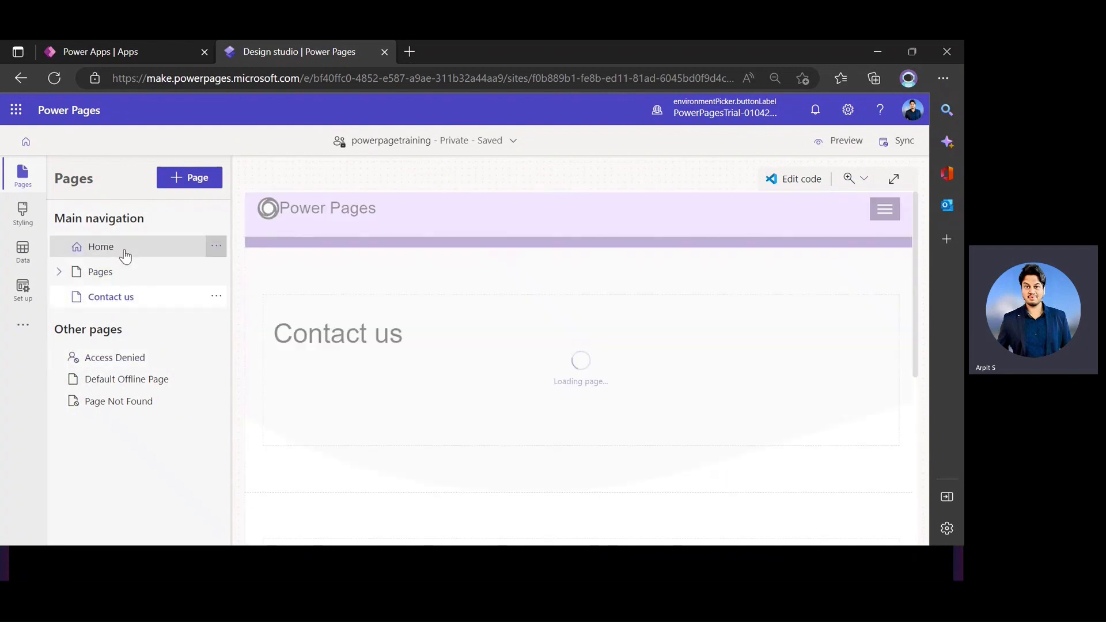
left_click(122, 248)
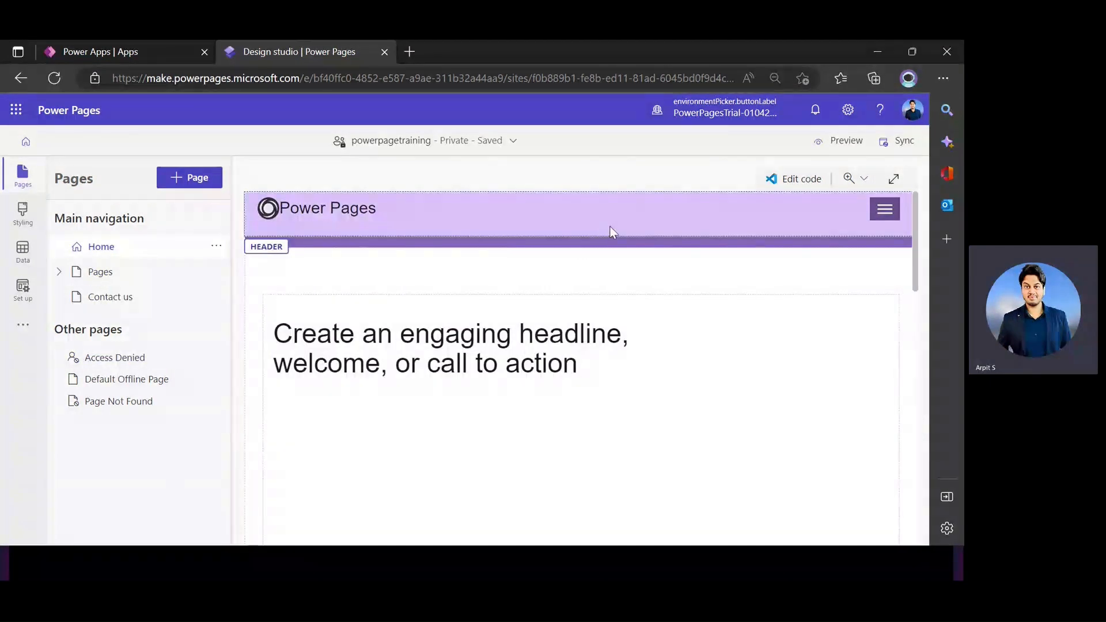
Examine the Home page layout from the header through the content sections to the footer, selecting the header.
scroll(564, 347, "down", 5)
scroll(565, 348, "down", 10)
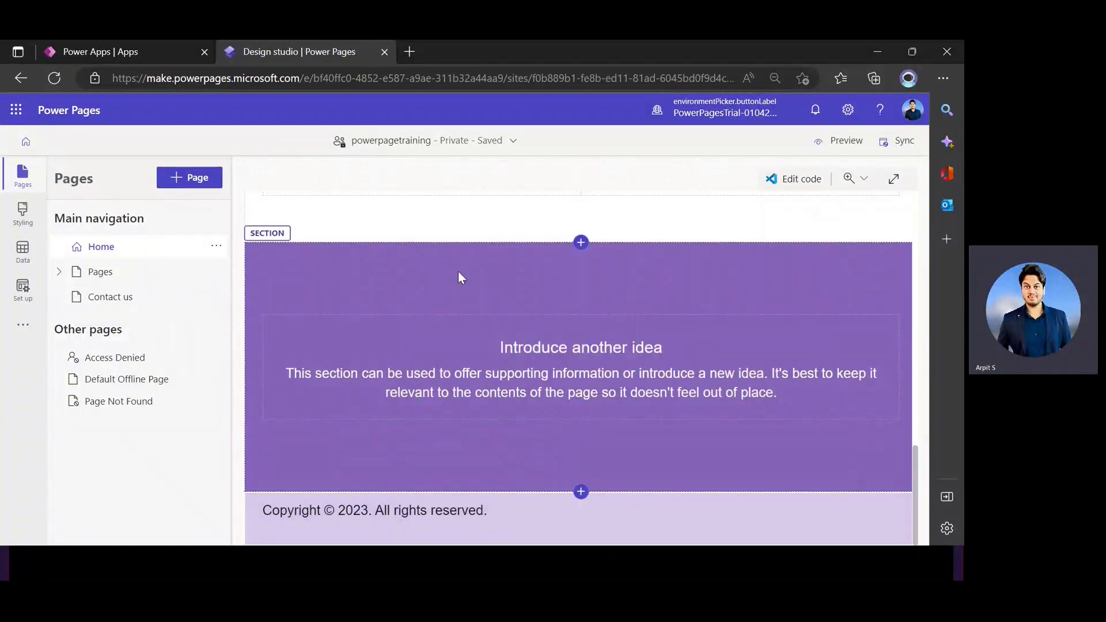
scroll(461, 271, "up", 8)
scroll(476, 270, "up", 5)
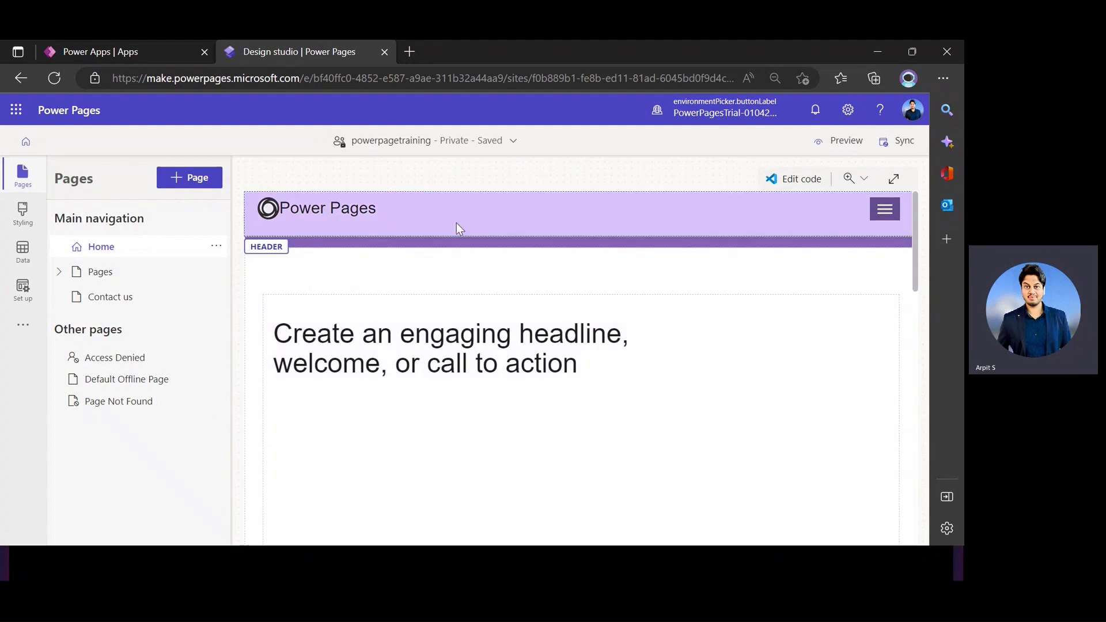
left_click(457, 224)
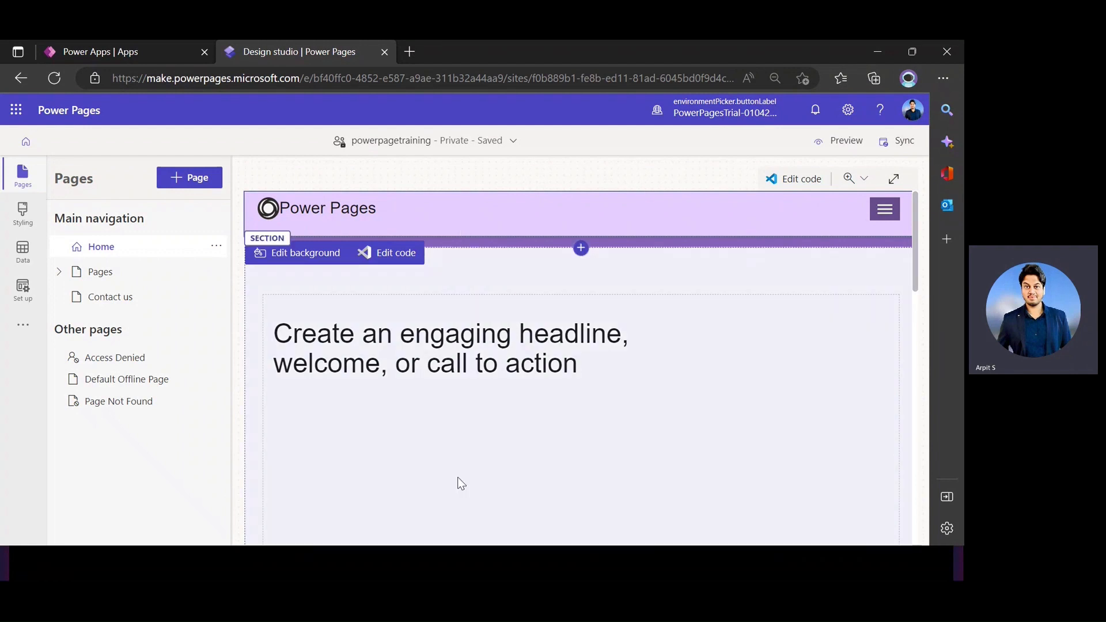
scroll(526, 336, "down", 2)
scroll(529, 340, "down", 1)
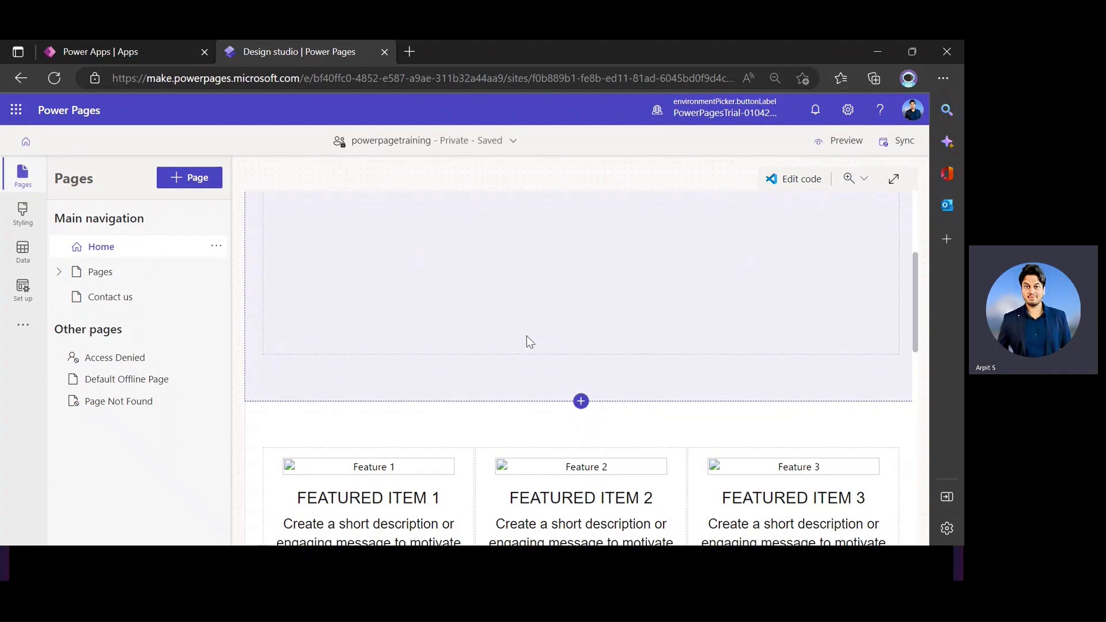
scroll(518, 322, "down", 10)
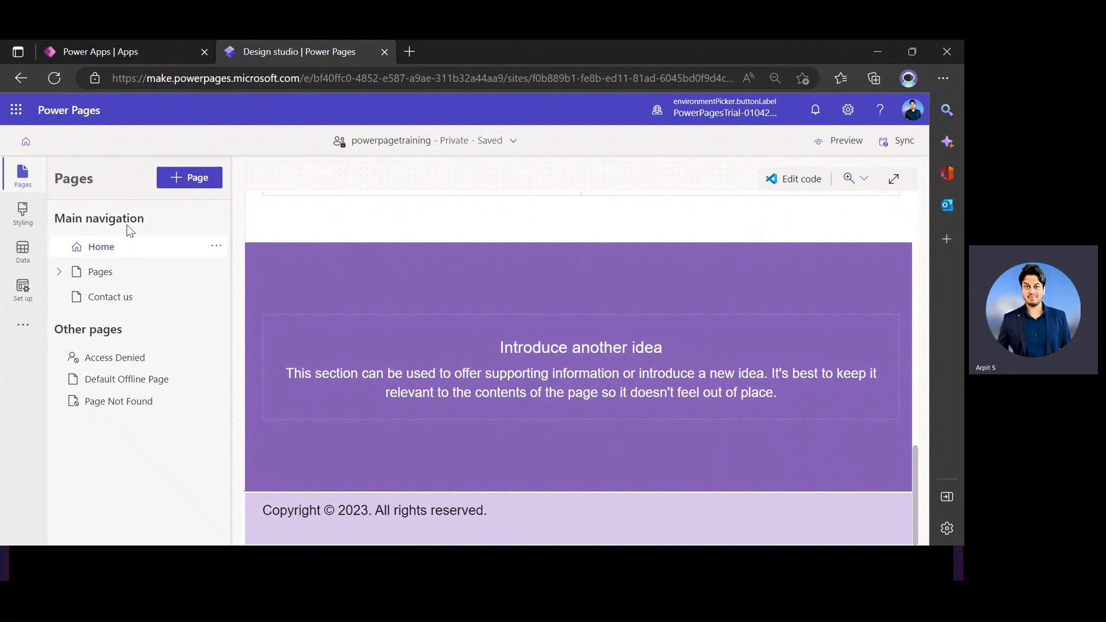
scroll(546, 266, "up", 5)
scroll(546, 263, "up", 10)
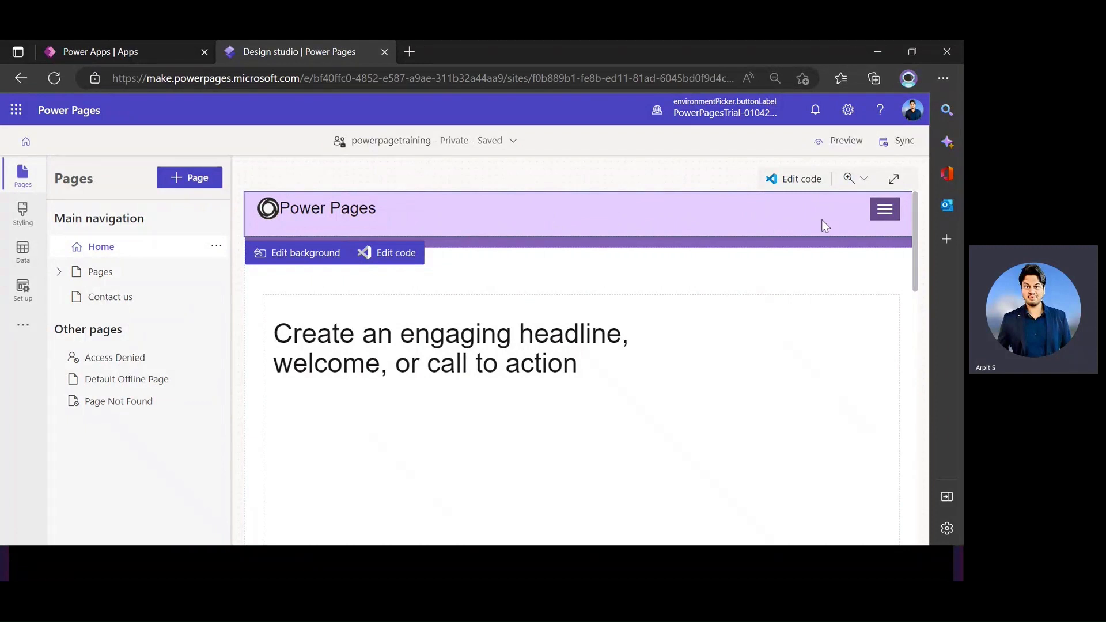
Preview the site at desktop size and compare its navigation menu and Pages submenu with the design studio's main navigation.
left_click(842, 140)
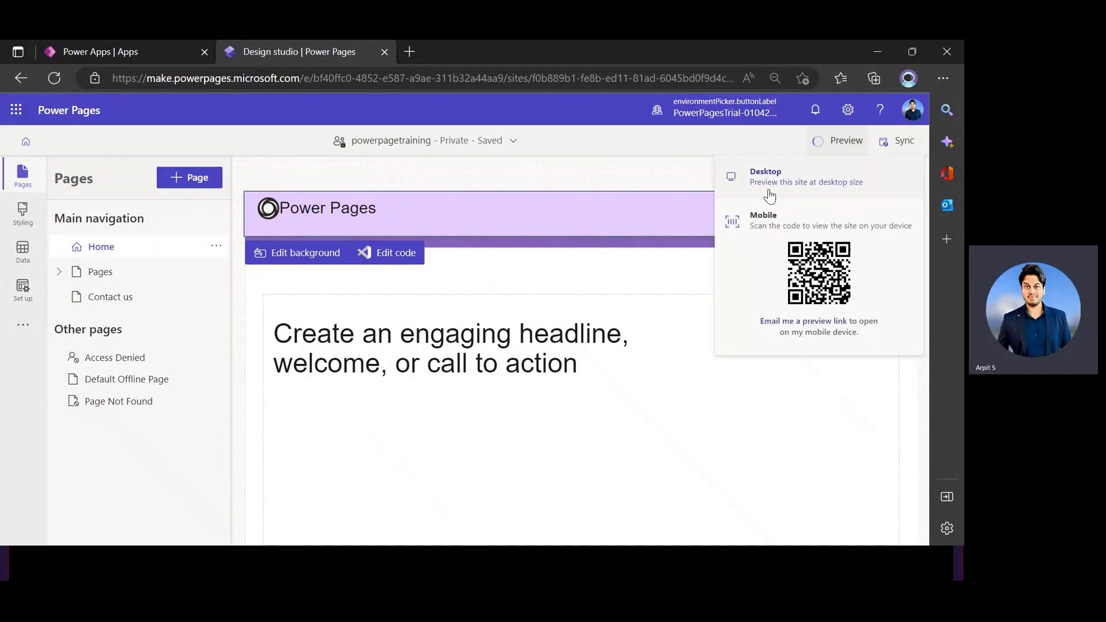
left_click(769, 196)
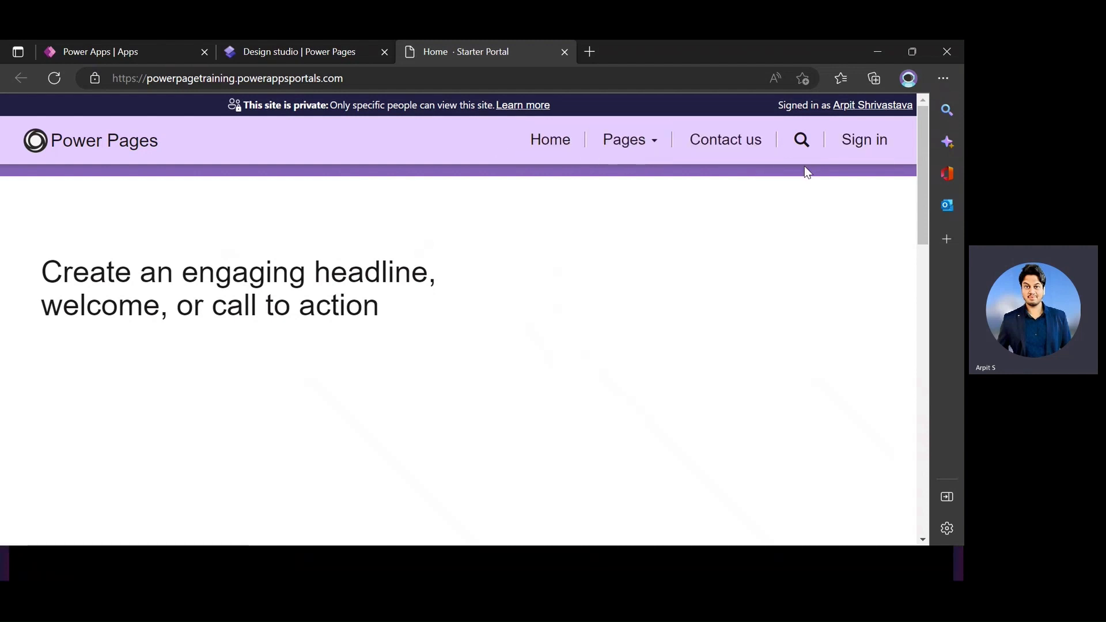
left_click(288, 51)
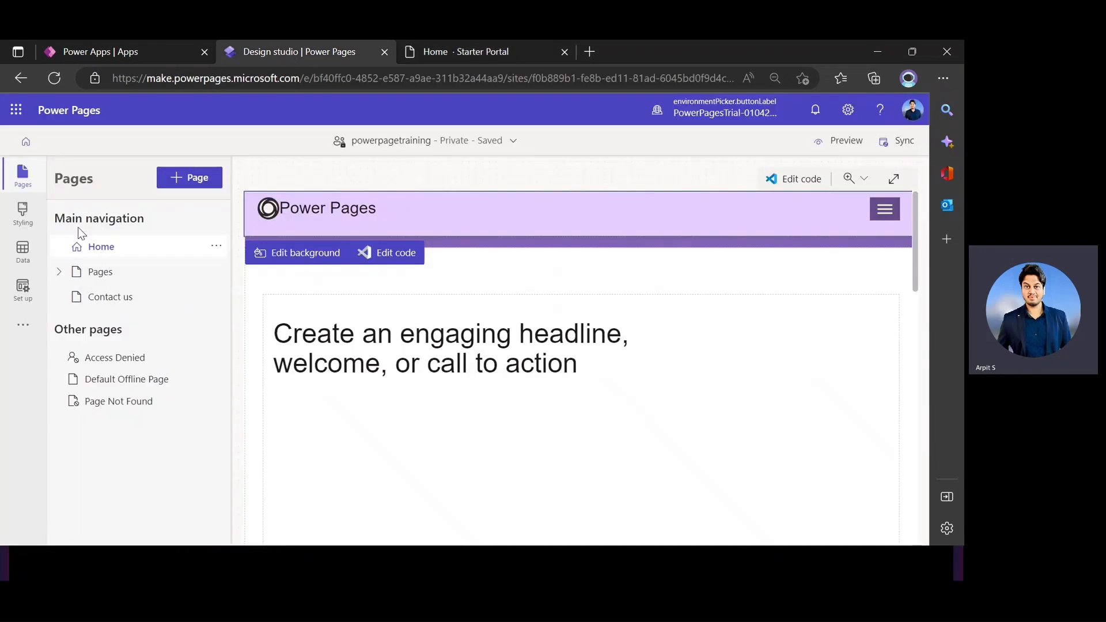
left_click(471, 53)
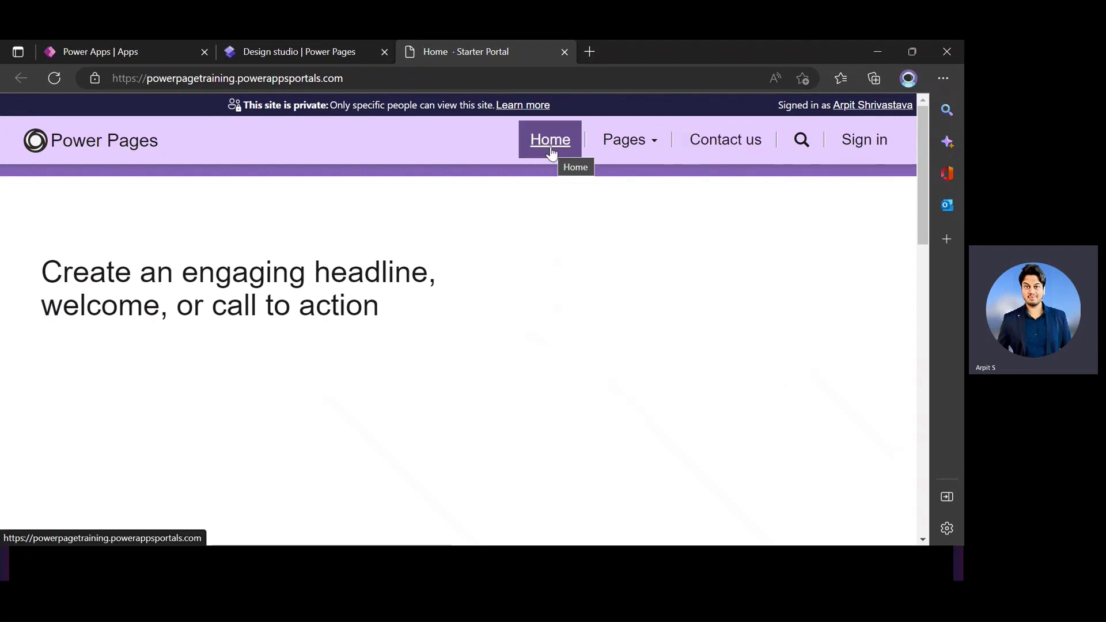
left_click(658, 152)
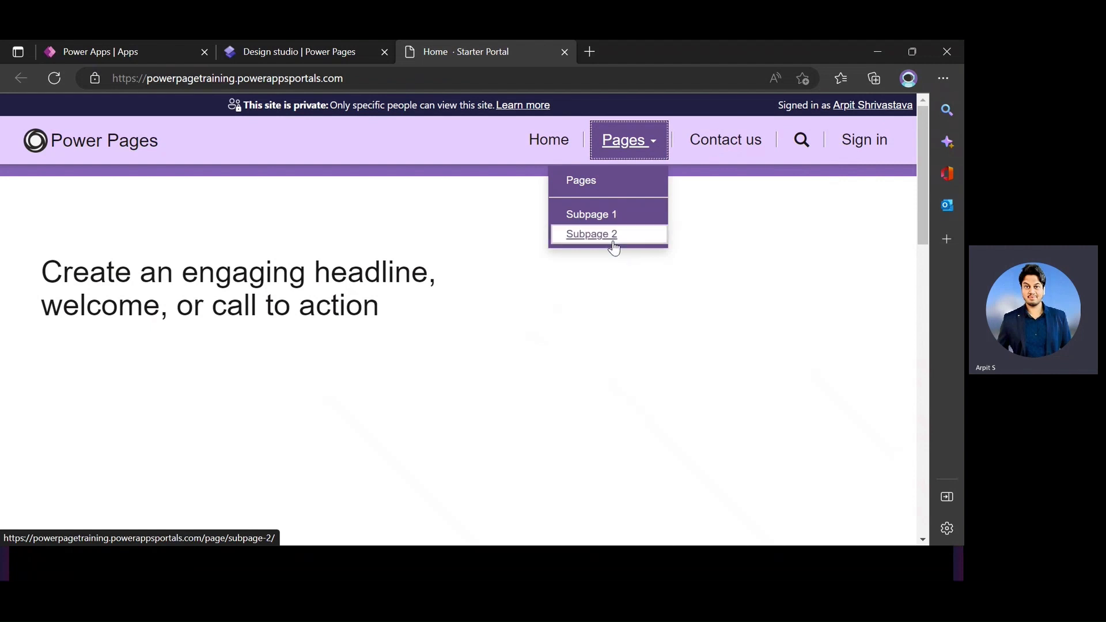
left_click(752, 210)
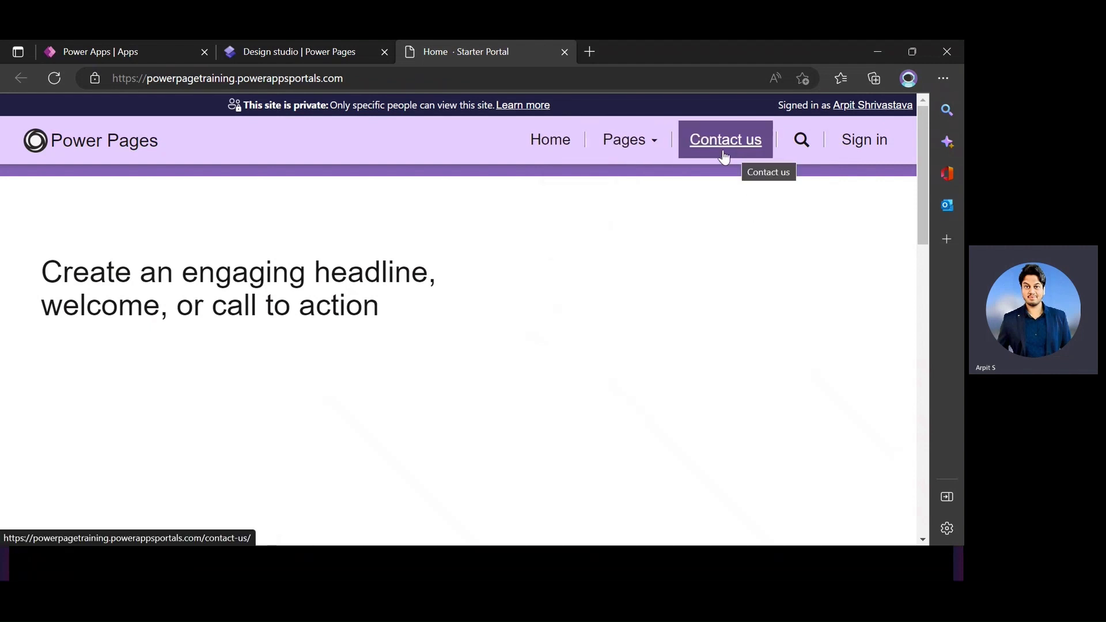
Return to the design studio, view Subpage 1, Subpage 2 and Contact us, and collapse the Pages group.
left_click(301, 54)
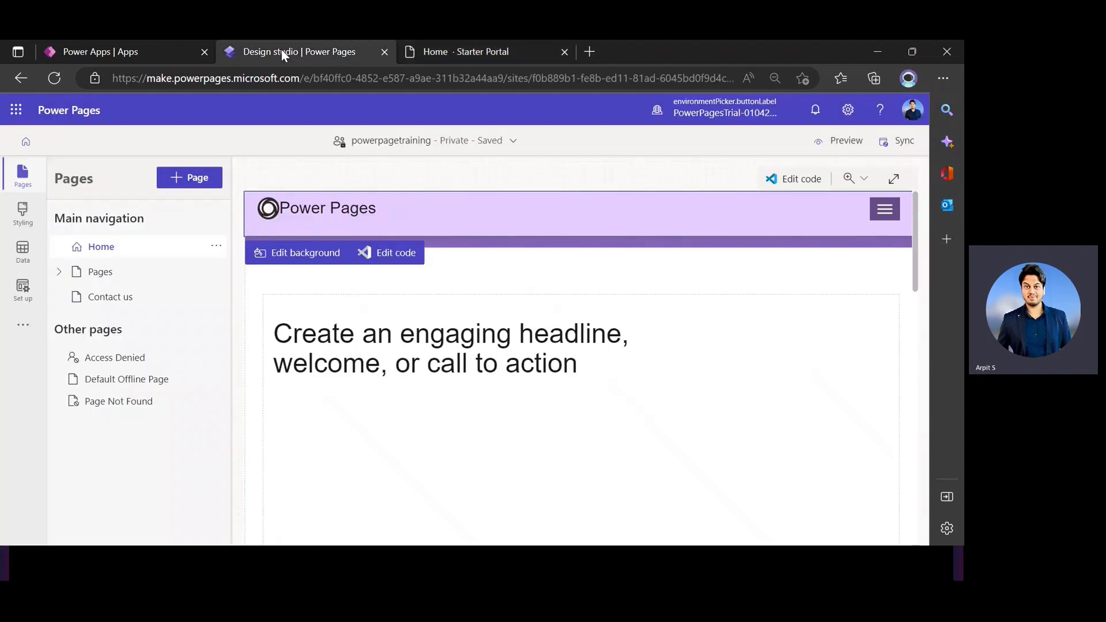
left_click(100, 272)
left_click(126, 299)
left_click(139, 323)
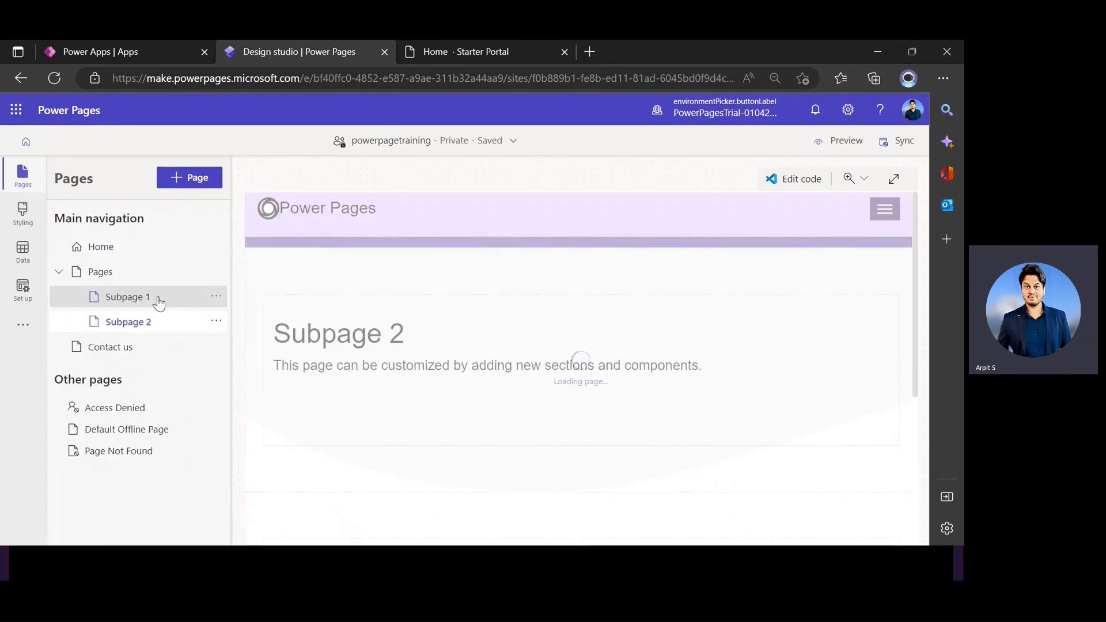
left_click(99, 348)
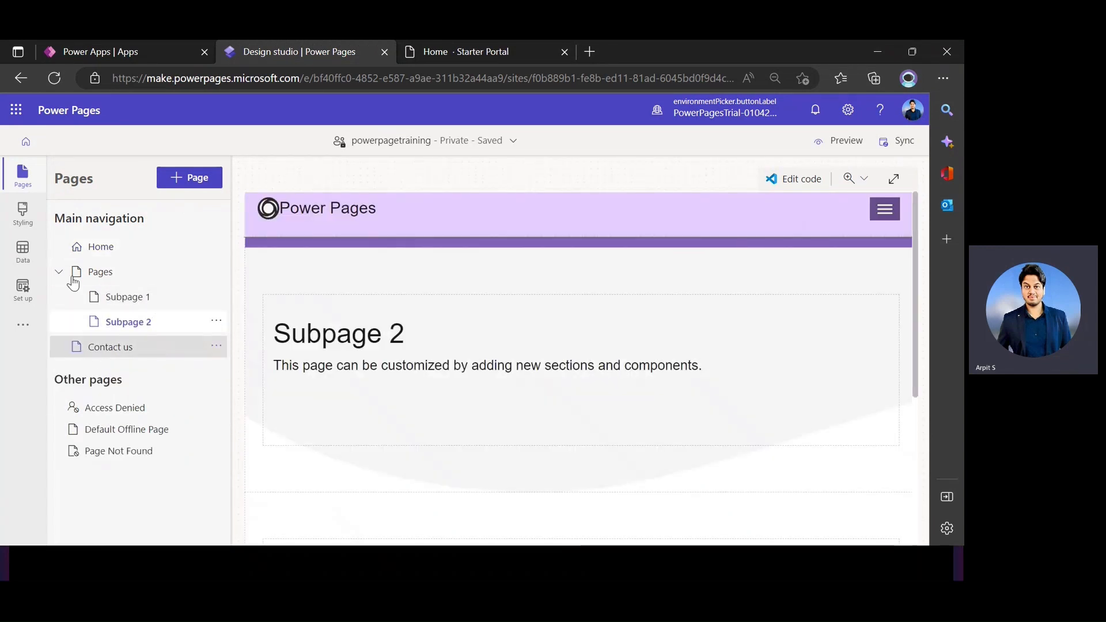
left_click(59, 271)
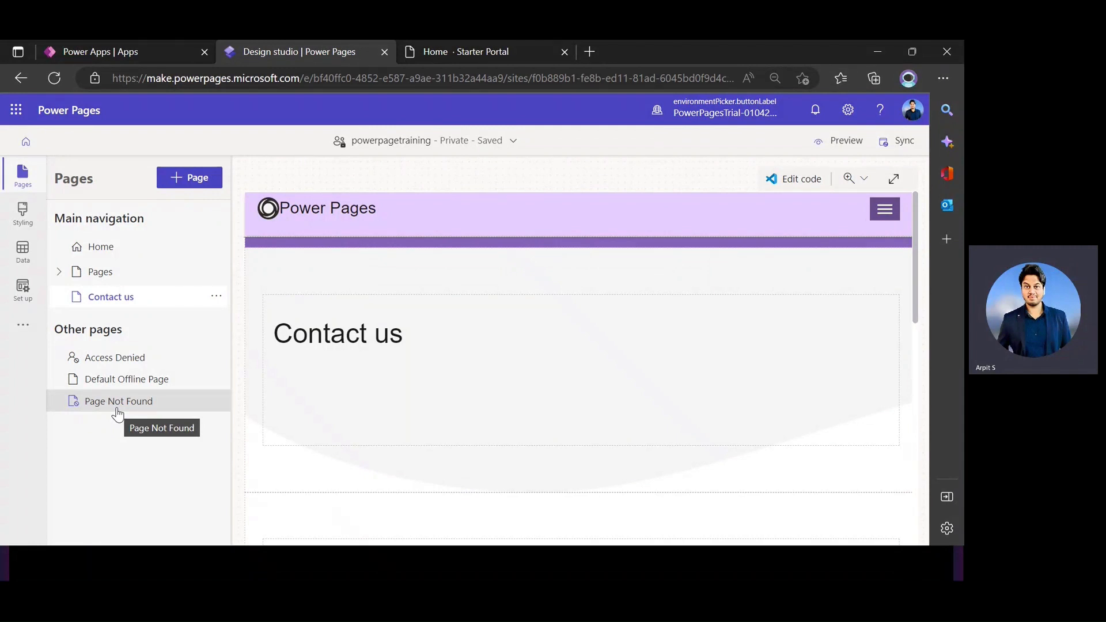
Examine the site's styling options, including the themes, color palette, background color, fonts and buttons.
left_click(23, 212)
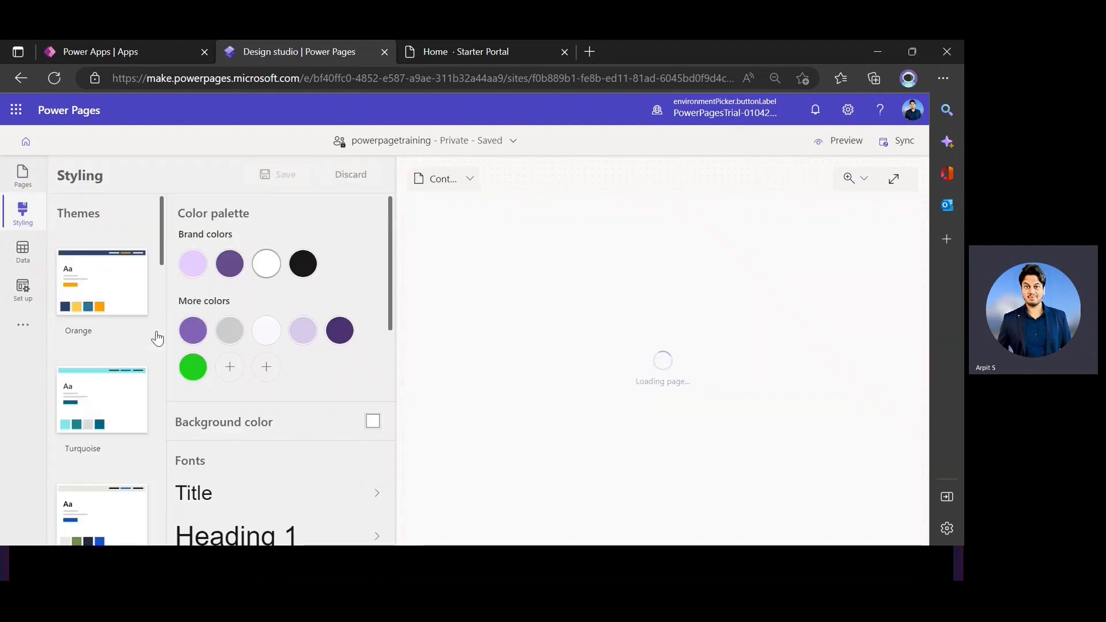
scroll(154, 337, "down", 3)
scroll(156, 337, "up", 5)
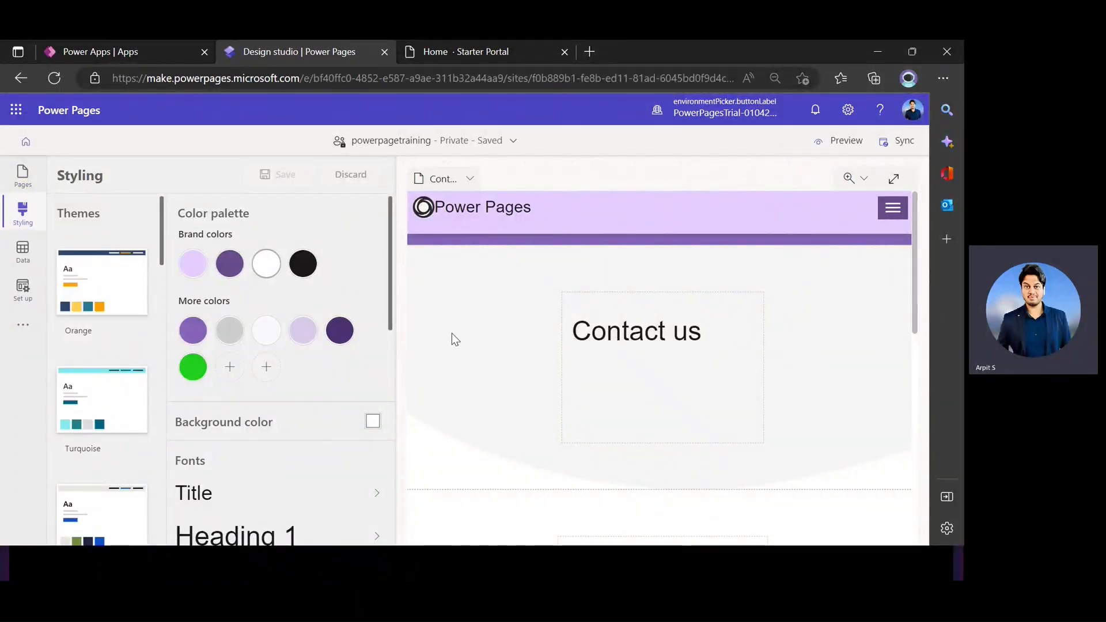
scroll(116, 297, "down", 6)
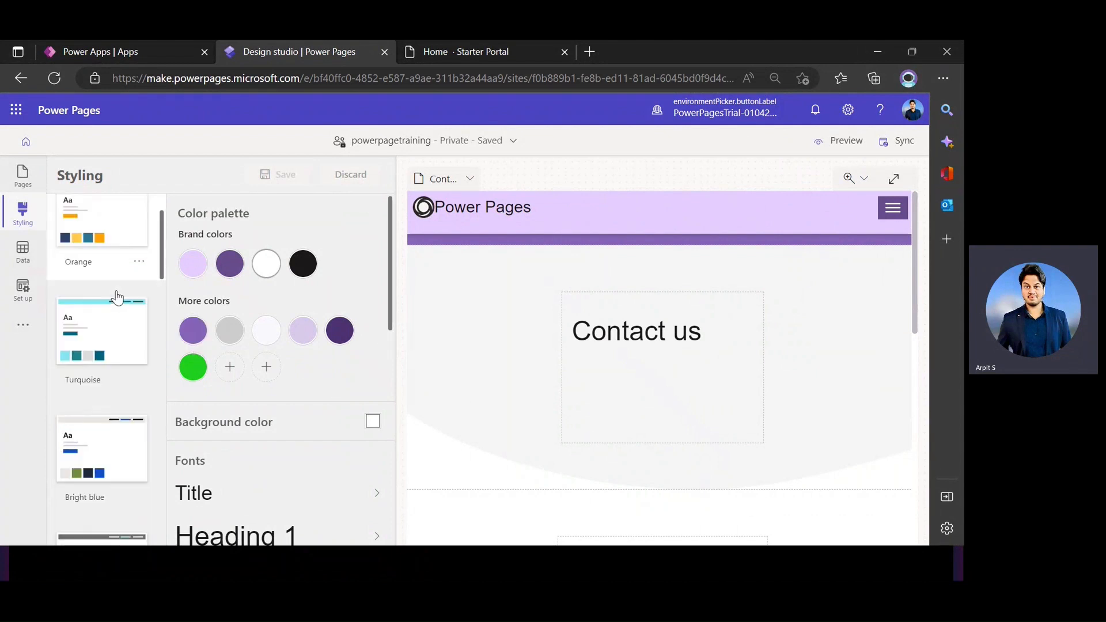
scroll(115, 297, "down", 8)
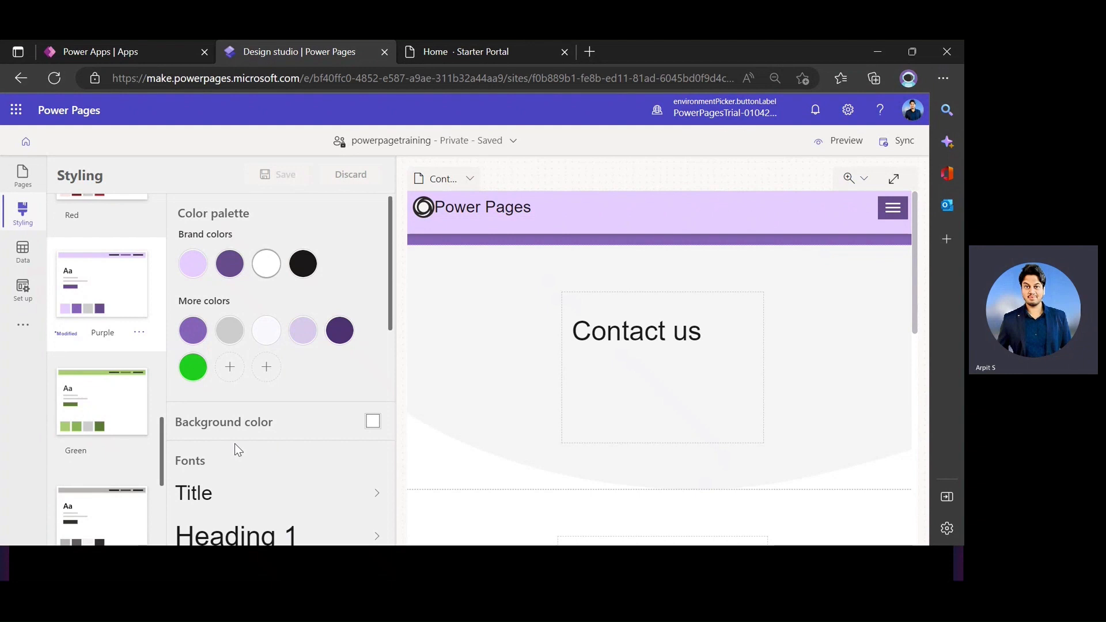
scroll(238, 448, "down", 6)
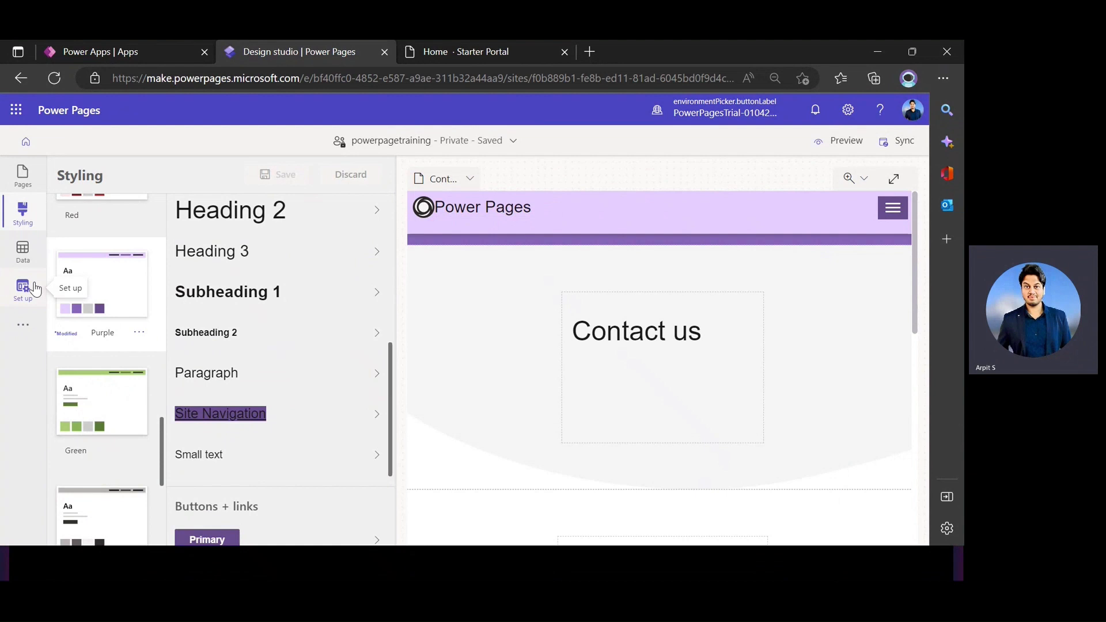
scroll(228, 360, "up", 5)
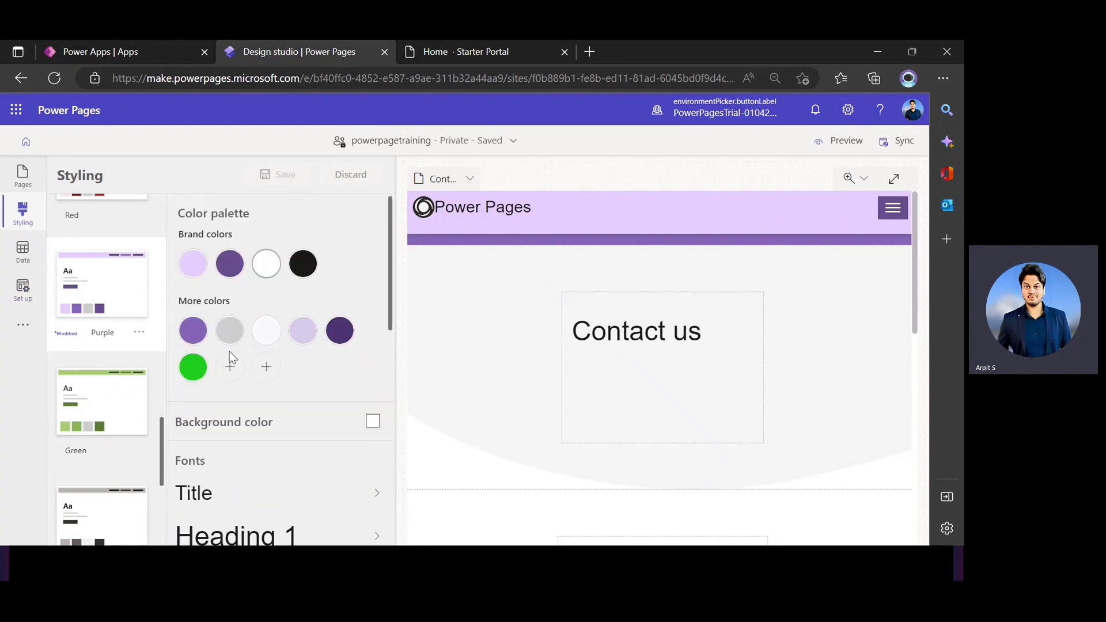
Open the site's data workspace and browse the list of other tables alongside the Feedback table.
scroll(103, 323, "up", 10)
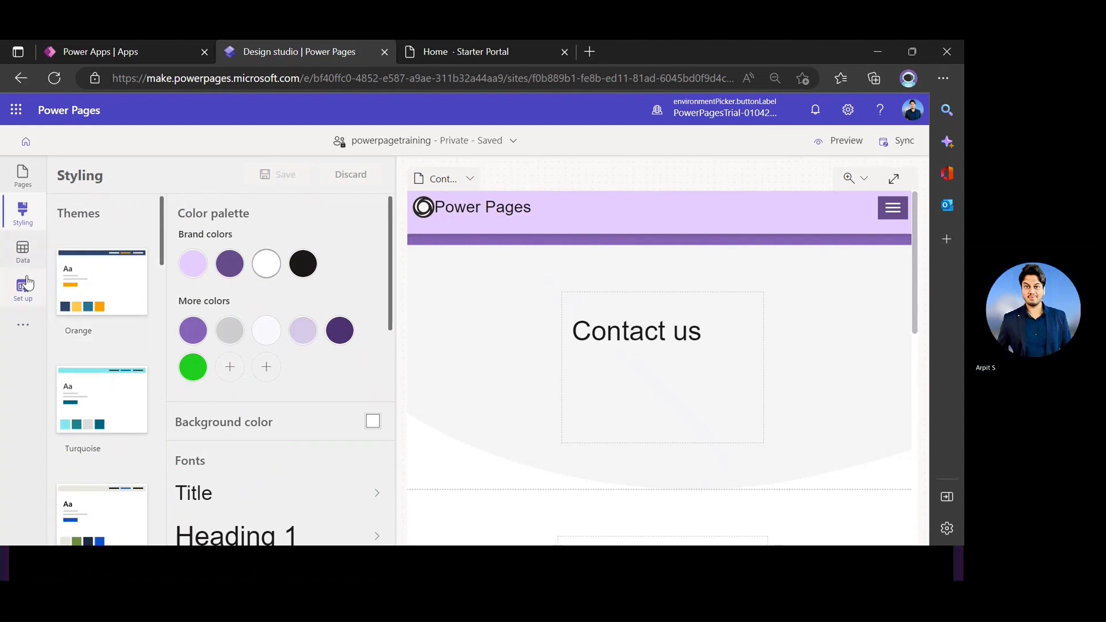
left_click(25, 254)
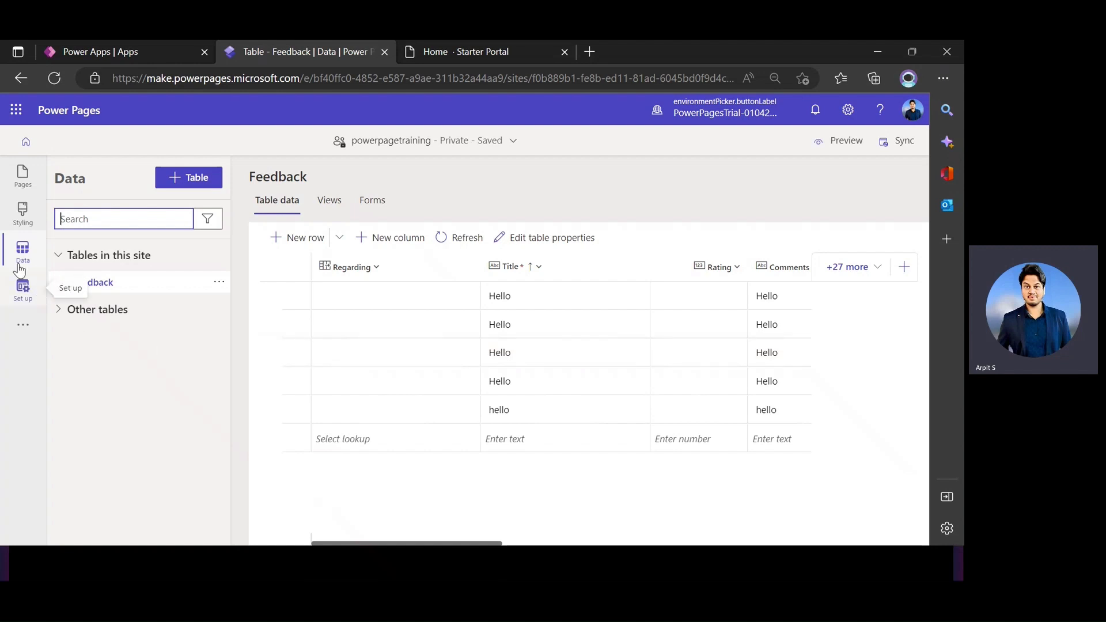
left_click(67, 311)
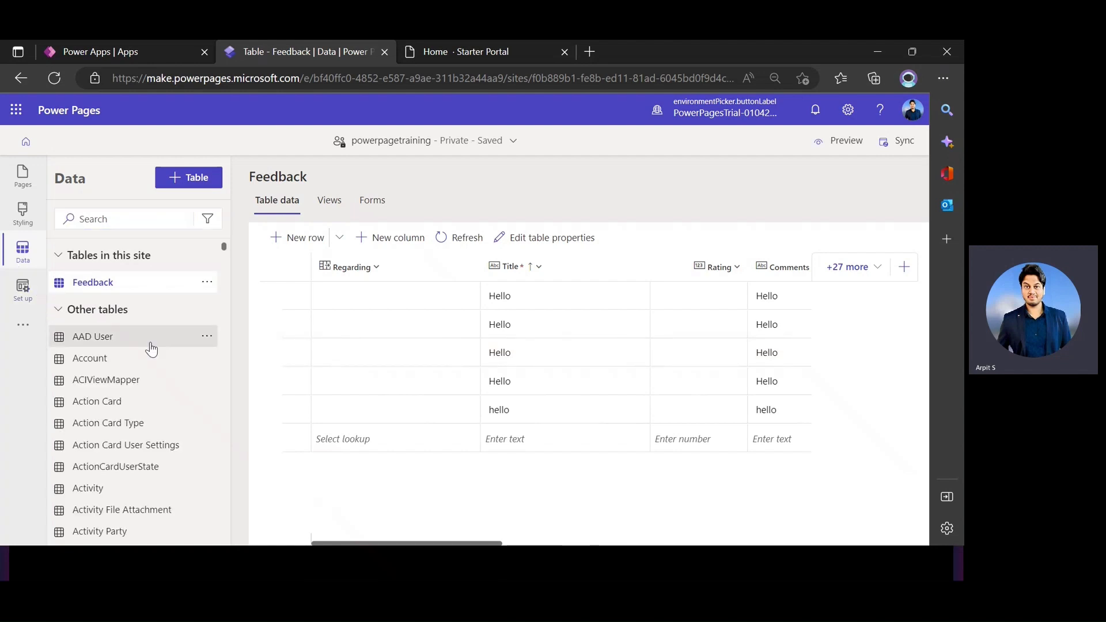
scroll(148, 348, "down", 4)
scroll(149, 349, "up", 4)
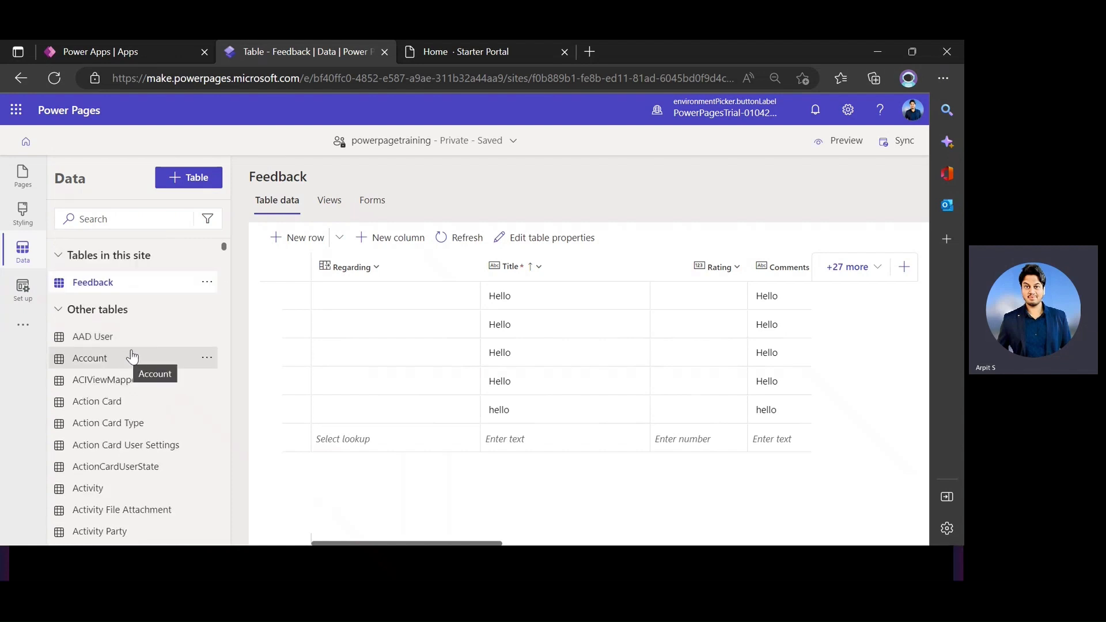
scroll(132, 360, "down", 5)
scroll(133, 369, "up", 5)
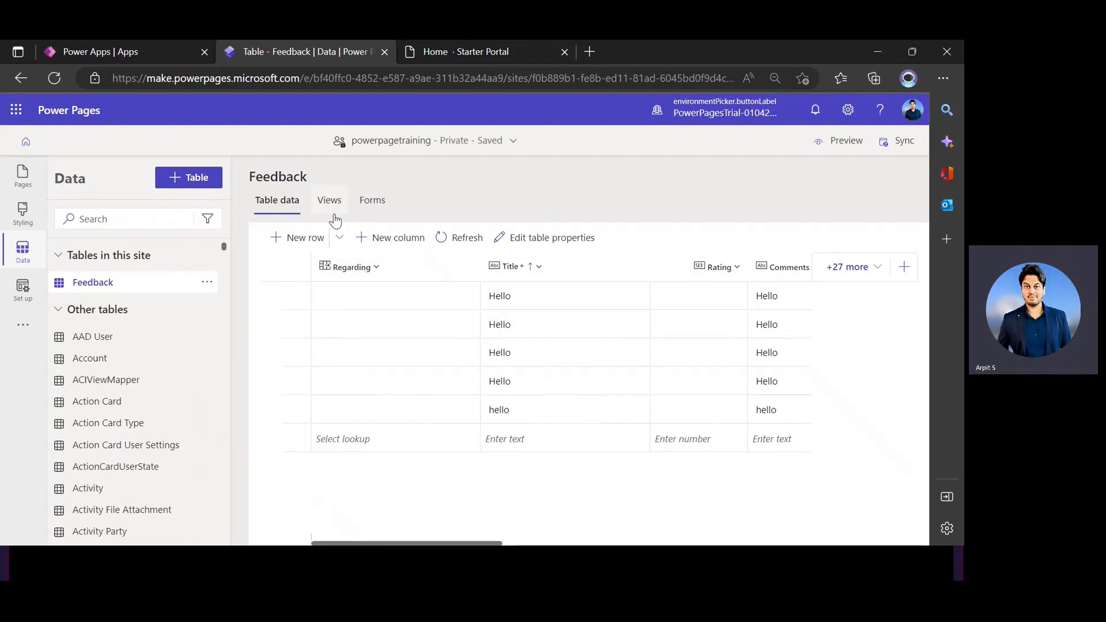
Examine the Feedback table's new column options, views and available forms, and return to its table data.
left_click(391, 242)
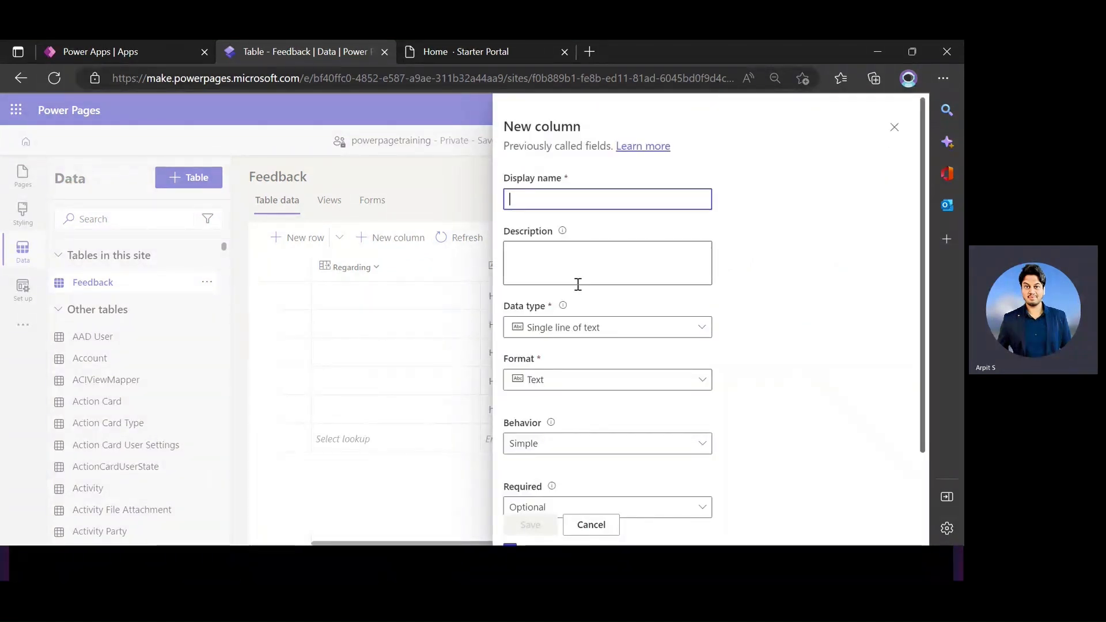
left_click(894, 128)
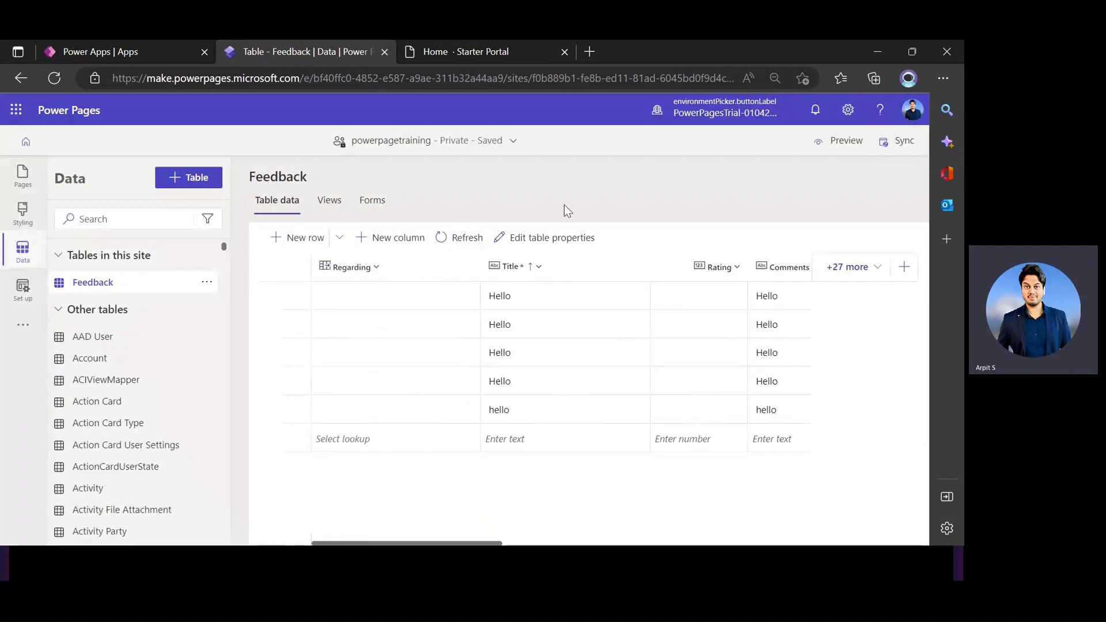
left_click(333, 212)
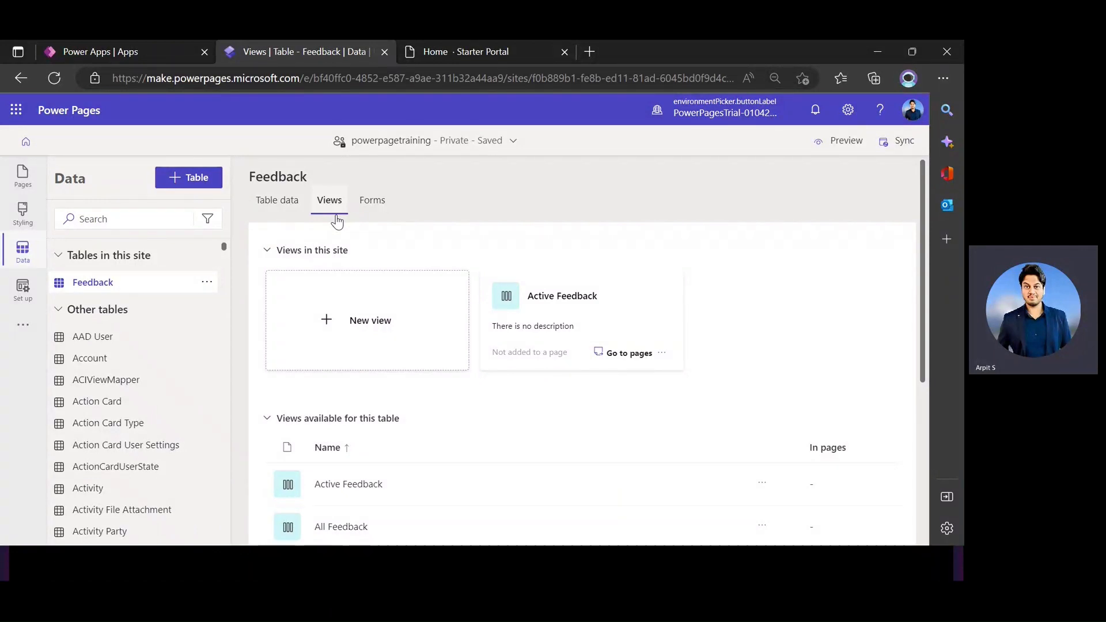
left_click(376, 208)
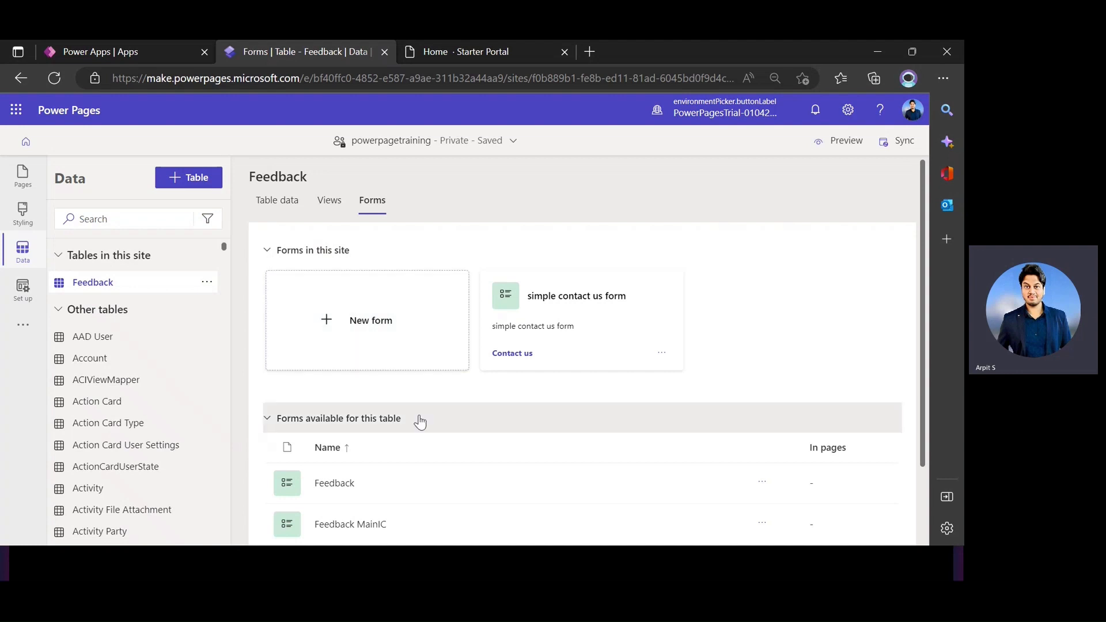
scroll(407, 390, "down", 2)
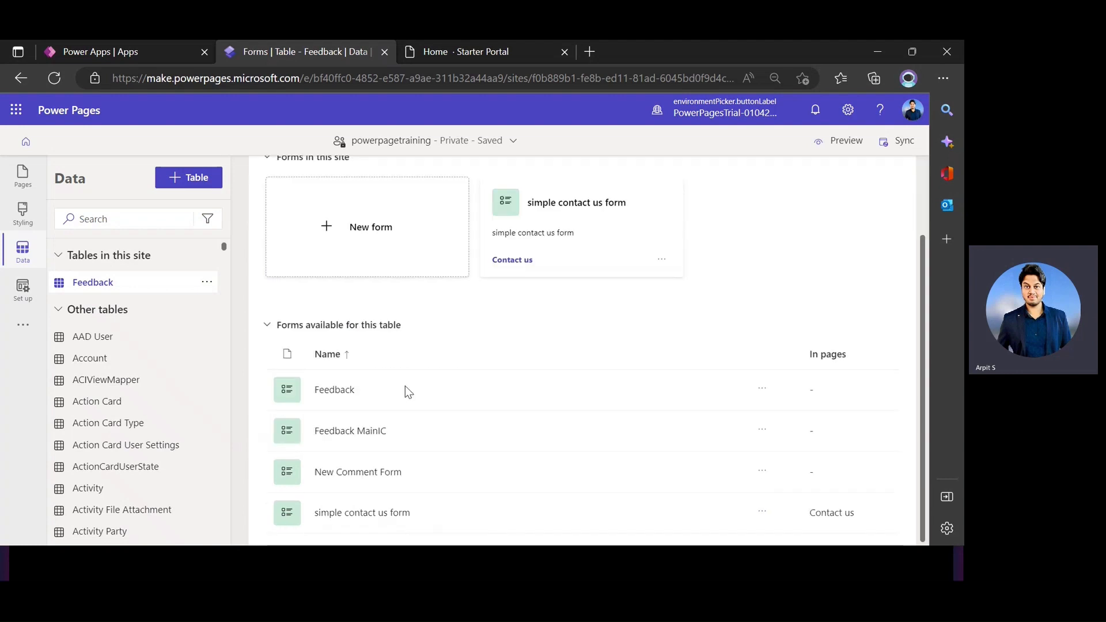
scroll(385, 381, "up", 2)
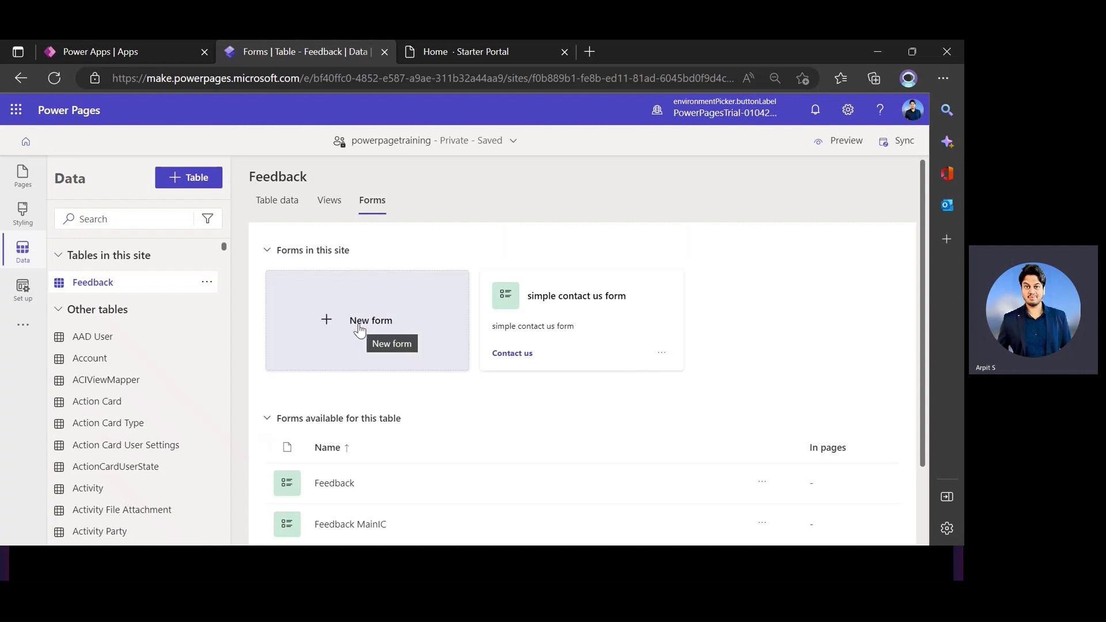
left_click(328, 207)
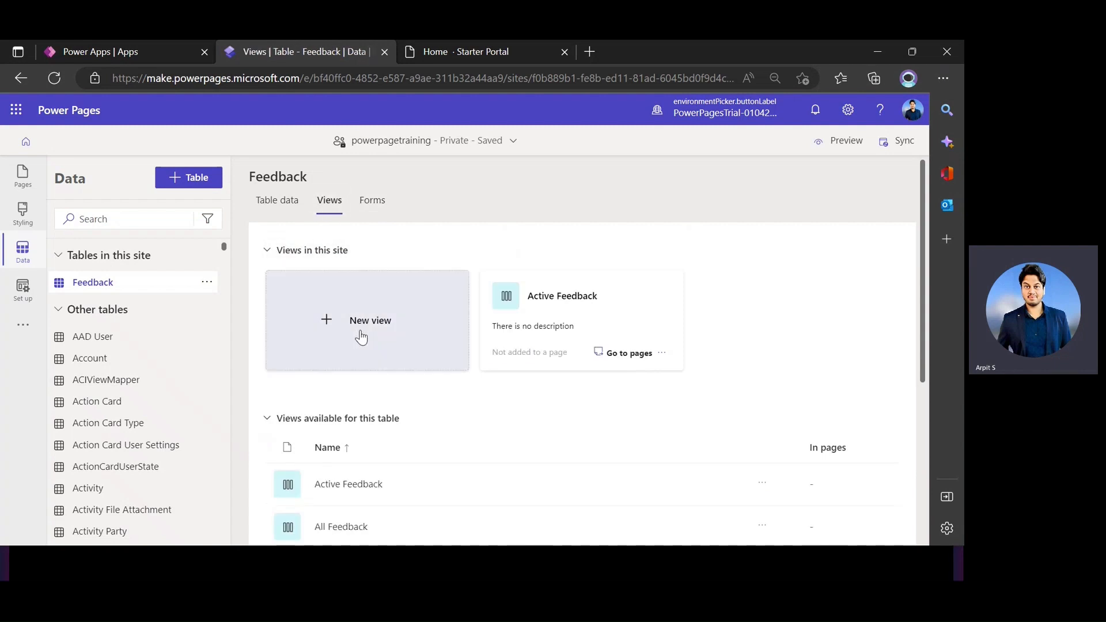
left_click(294, 208)
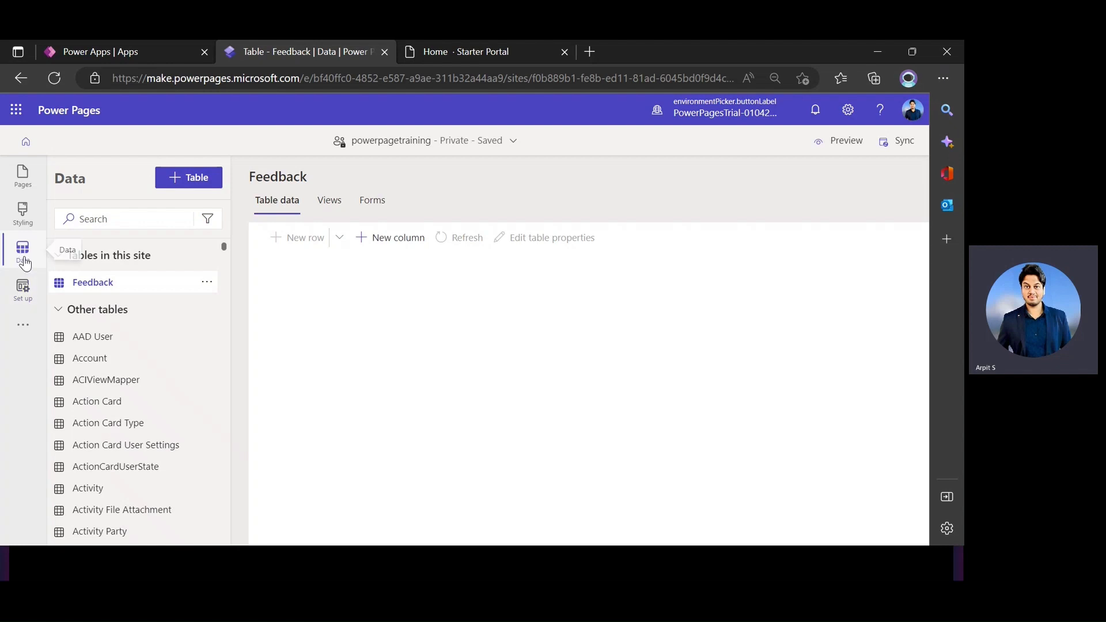
Review the site details, including the application ID, and the go-live checklist in the site's setup.
left_click(23, 290)
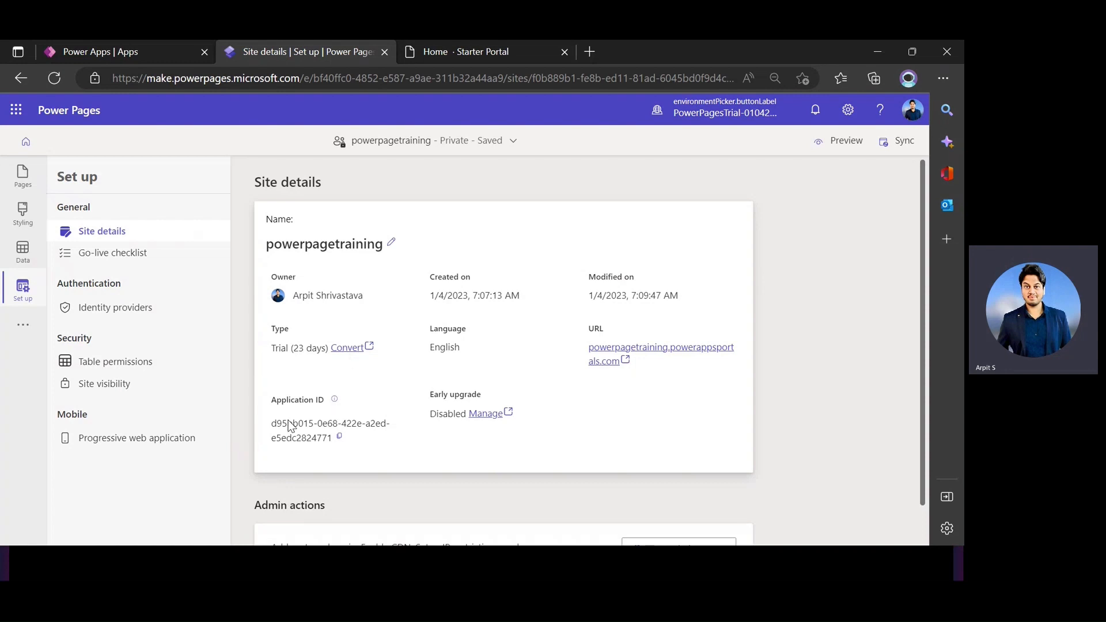
left_click_drag(271, 426, 392, 457)
left_click(389, 451)
left_click(98, 253)
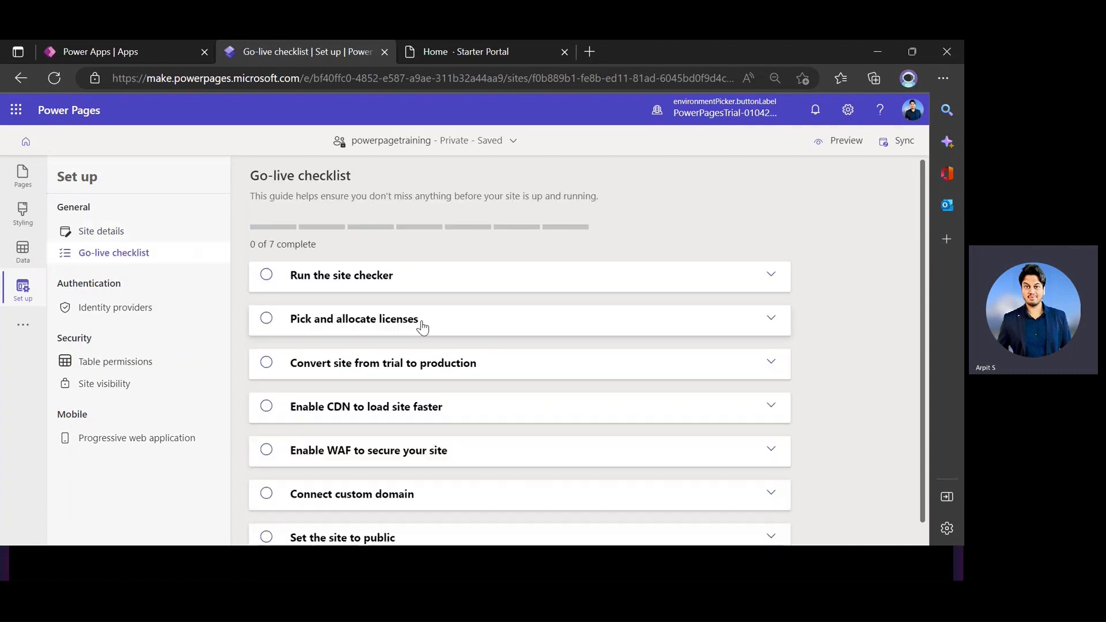
scroll(418, 321, "down", 1)
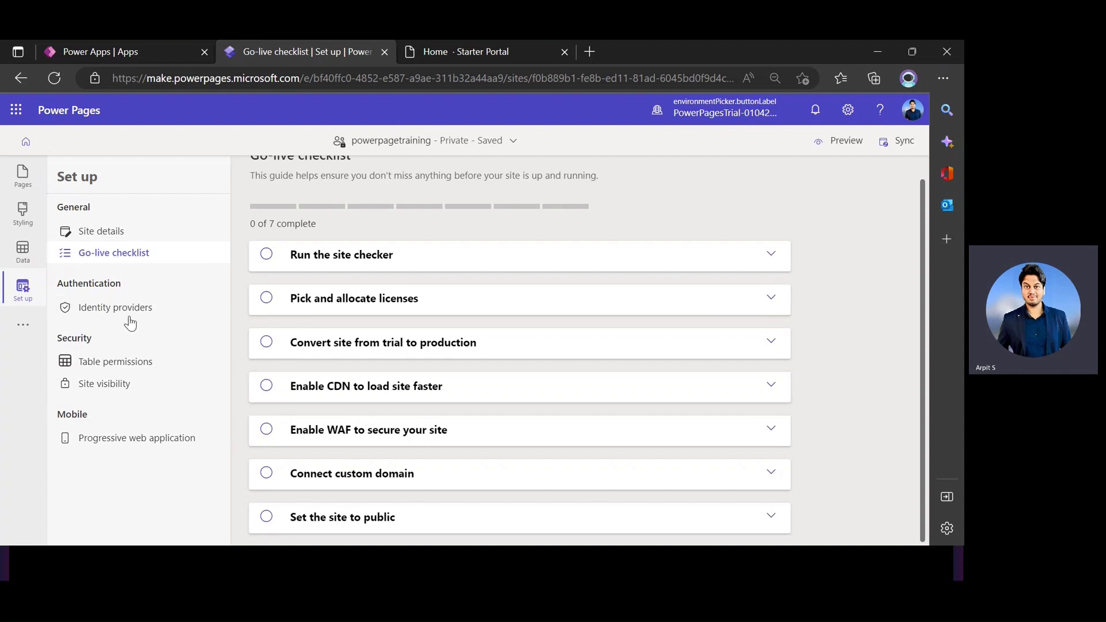
Examine the identity providers and the available actions for Local sign in, Facebook and Azure Active Directory.
left_click(110, 307)
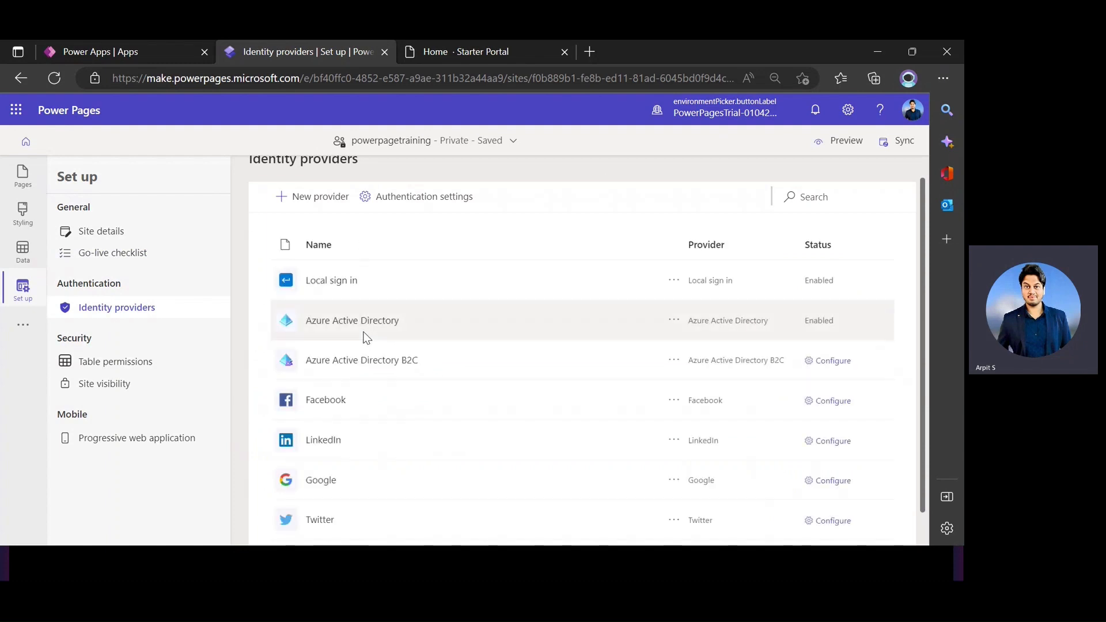
scroll(359, 323, "down", 1)
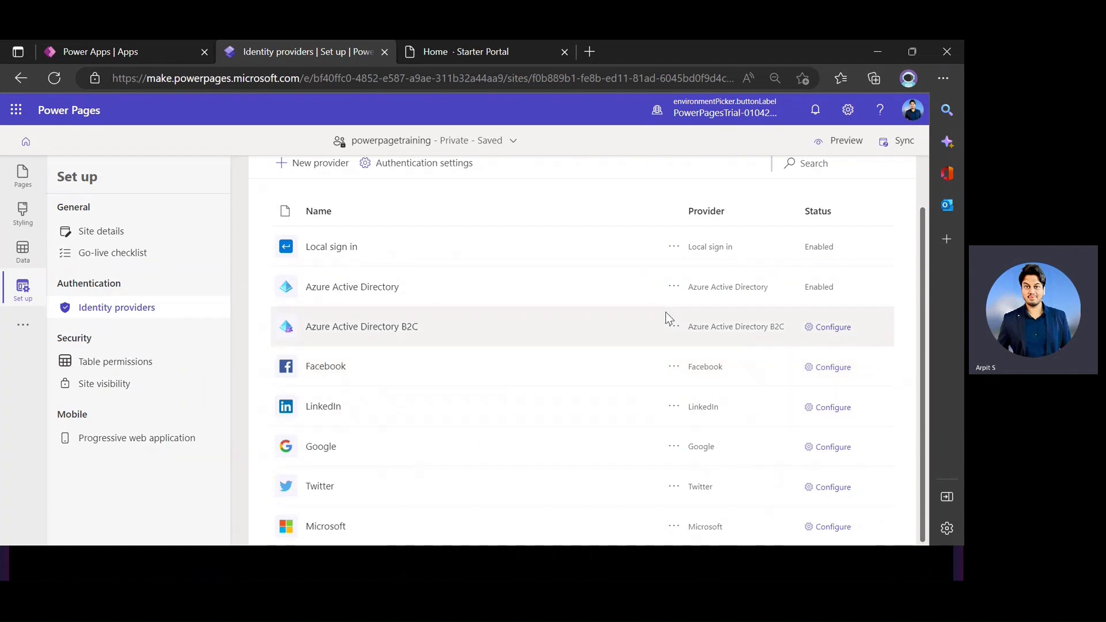
left_click(674, 248)
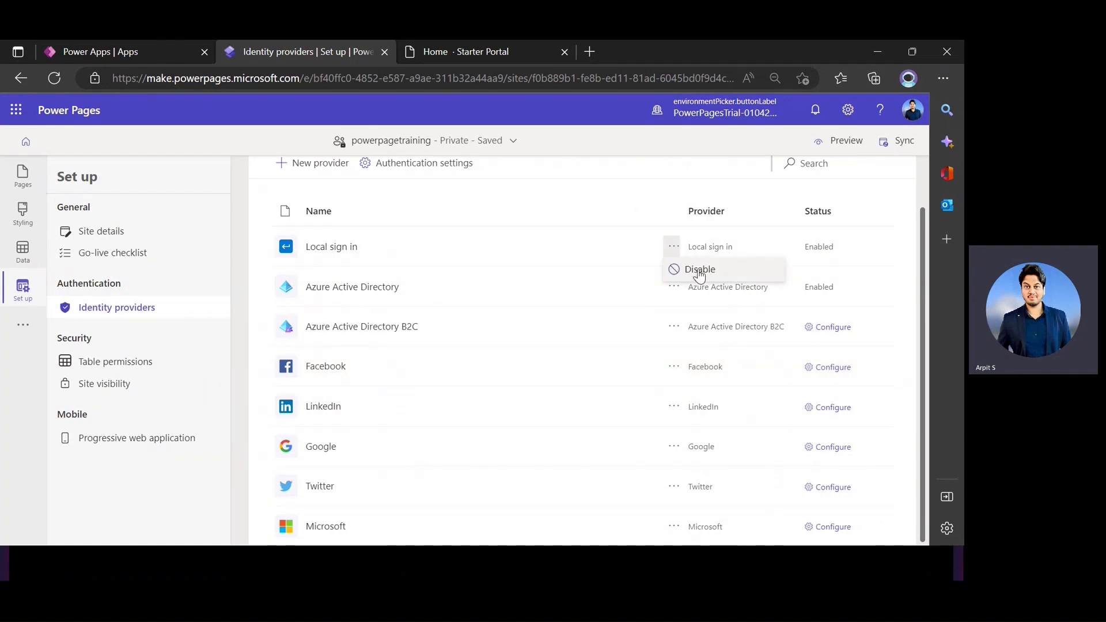
left_click(518, 188)
scroll(477, 324, "up", 1)
scroll(477, 324, "down", 1)
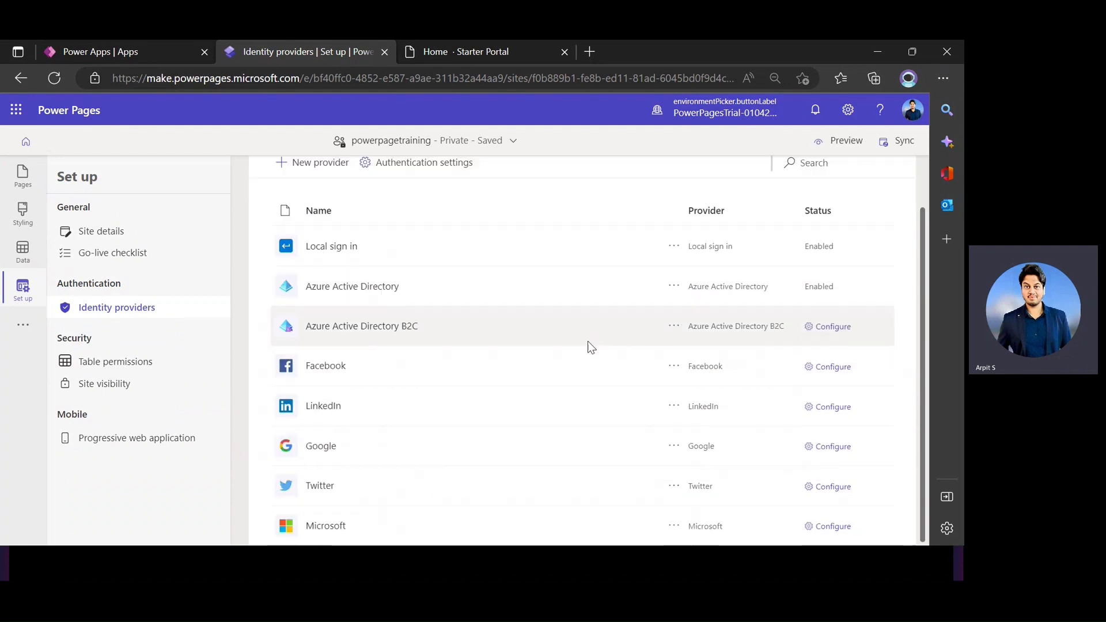
left_click(673, 367)
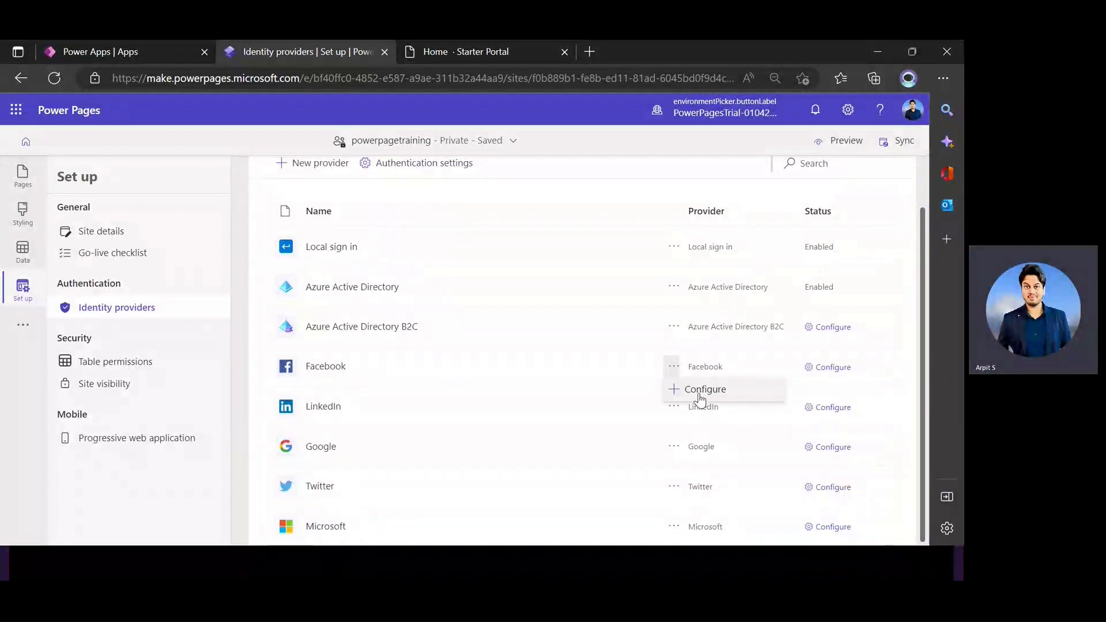
left_click(672, 287)
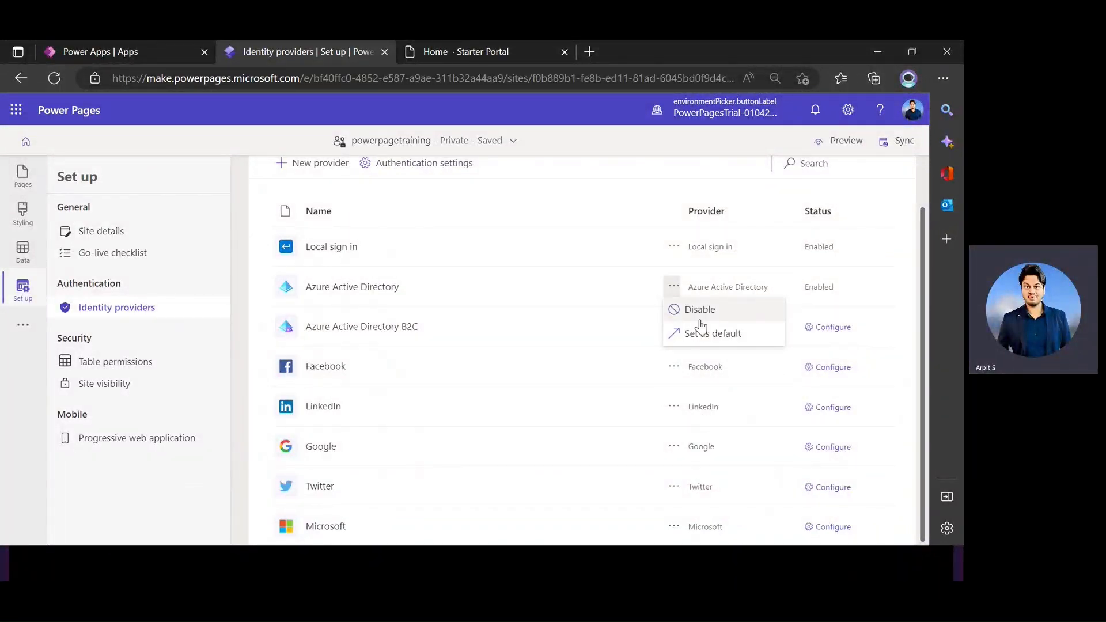
Delete the Account and contact table permissions from the site's security setup.
left_click(104, 361)
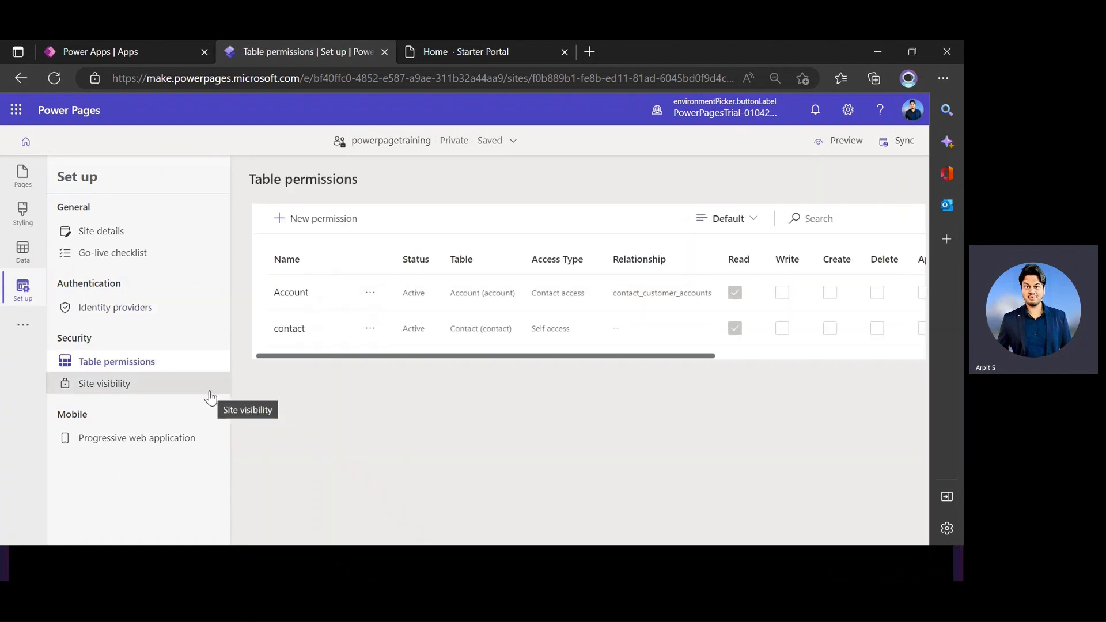
left_click(369, 292)
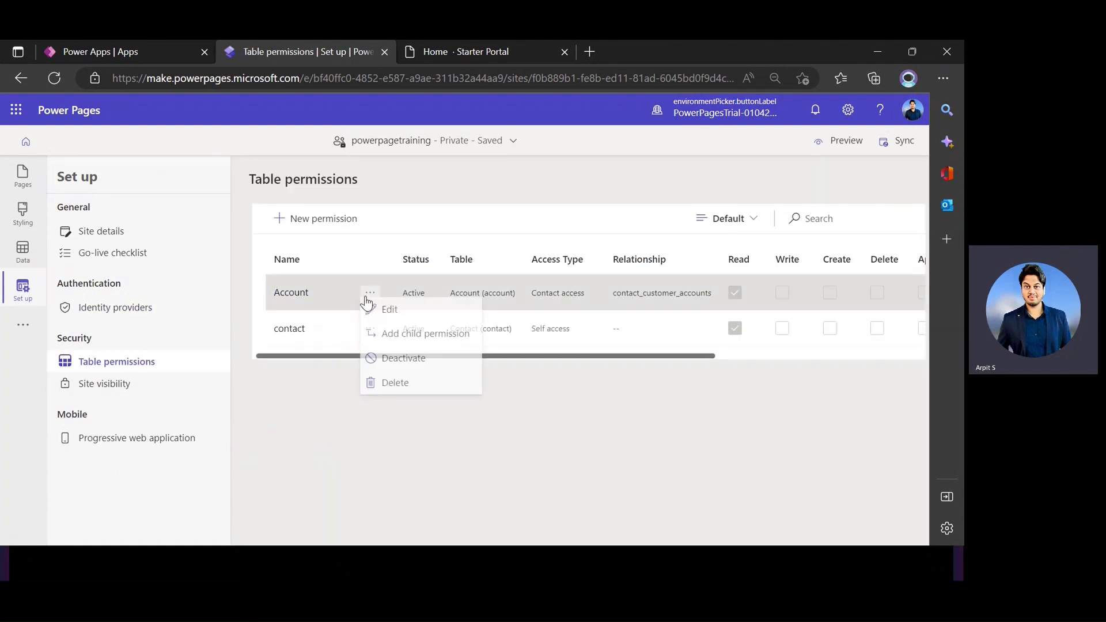
left_click(396, 385)
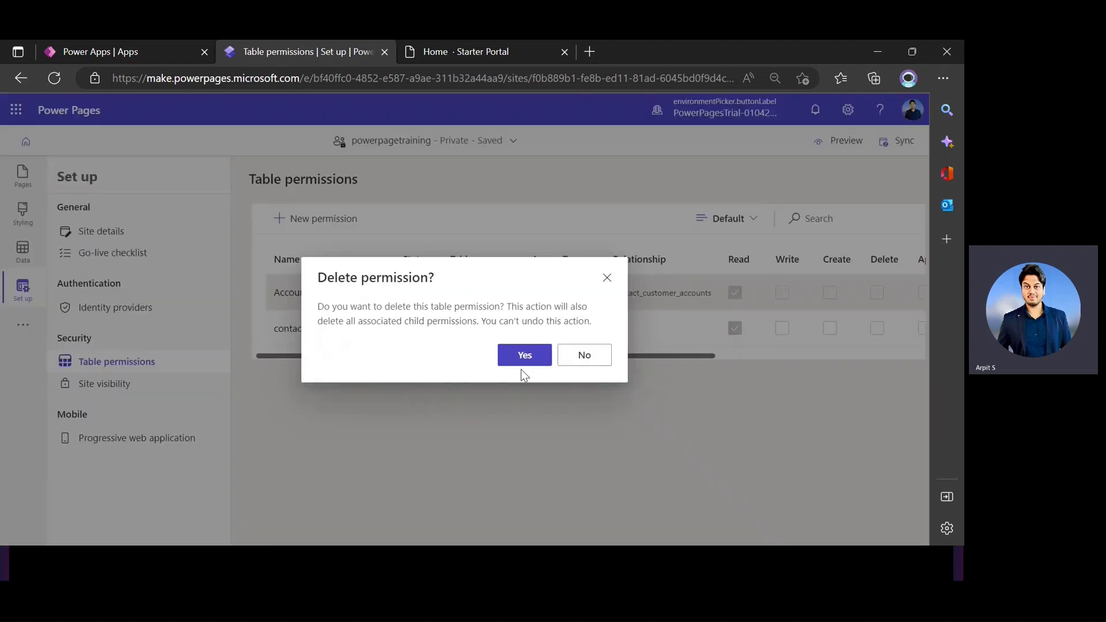
left_click(524, 355)
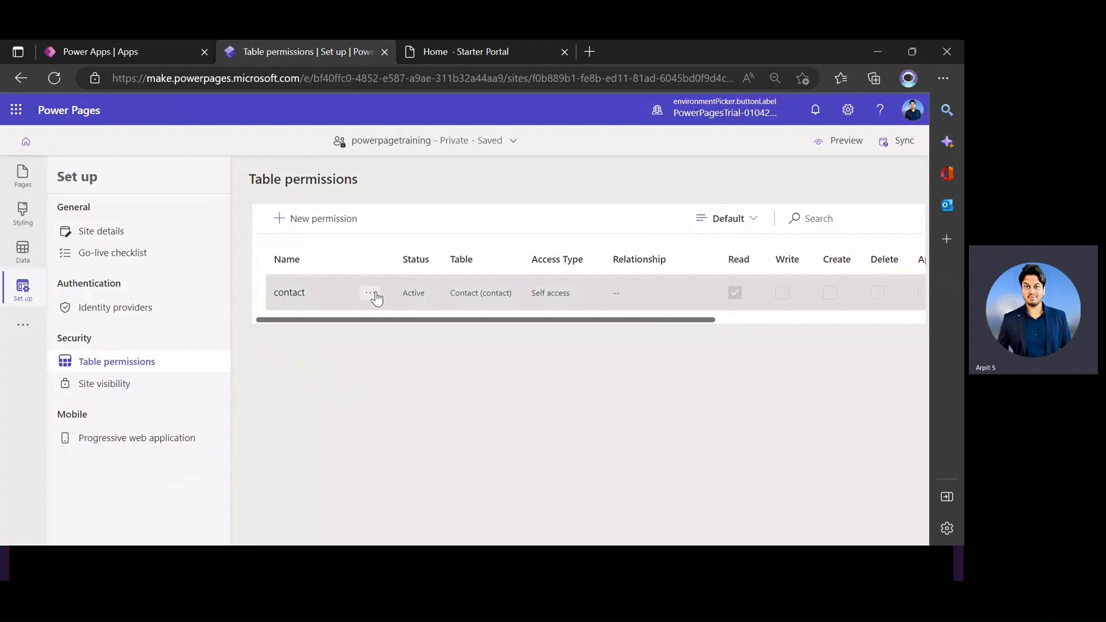
left_click(371, 293)
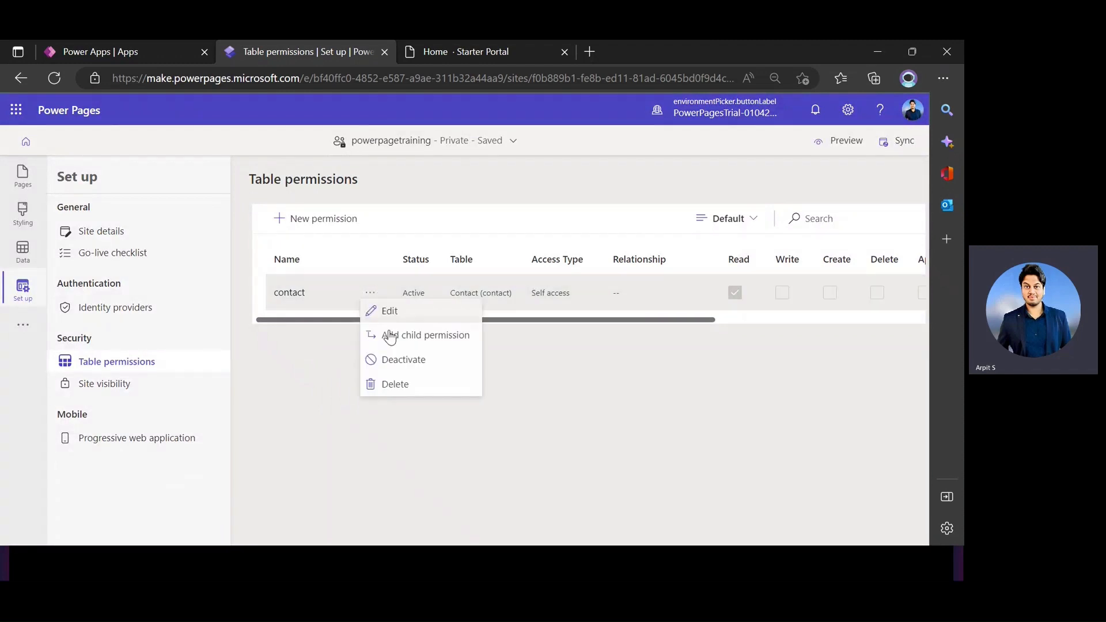
left_click(394, 386)
left_click(524, 353)
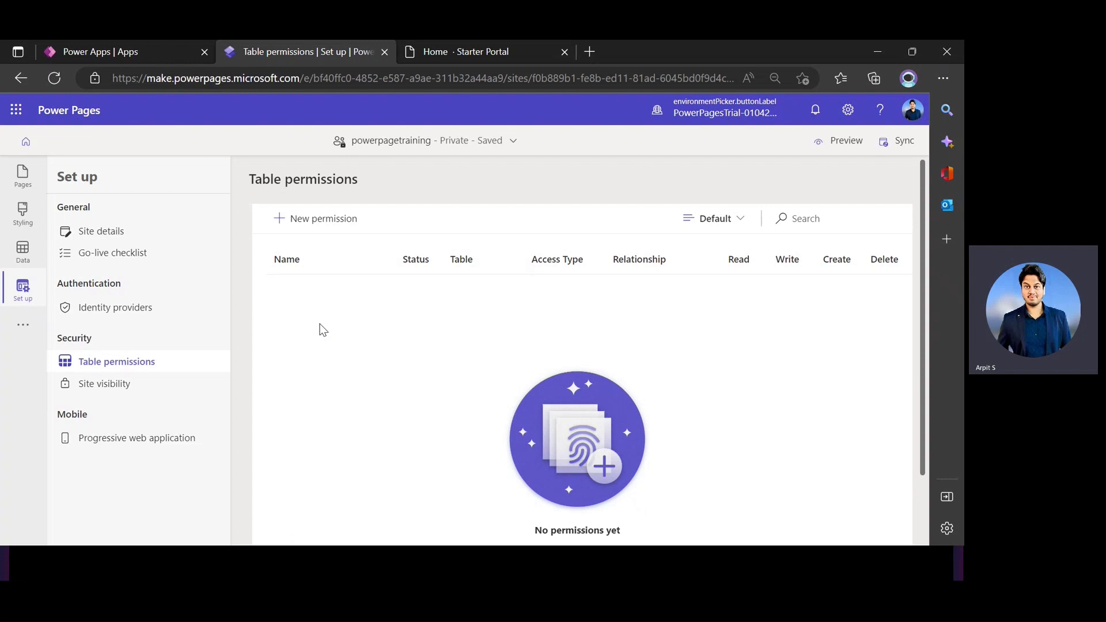
Examine the site visibility options and the Grant site access section, and return to the site's pages.
left_click(93, 385)
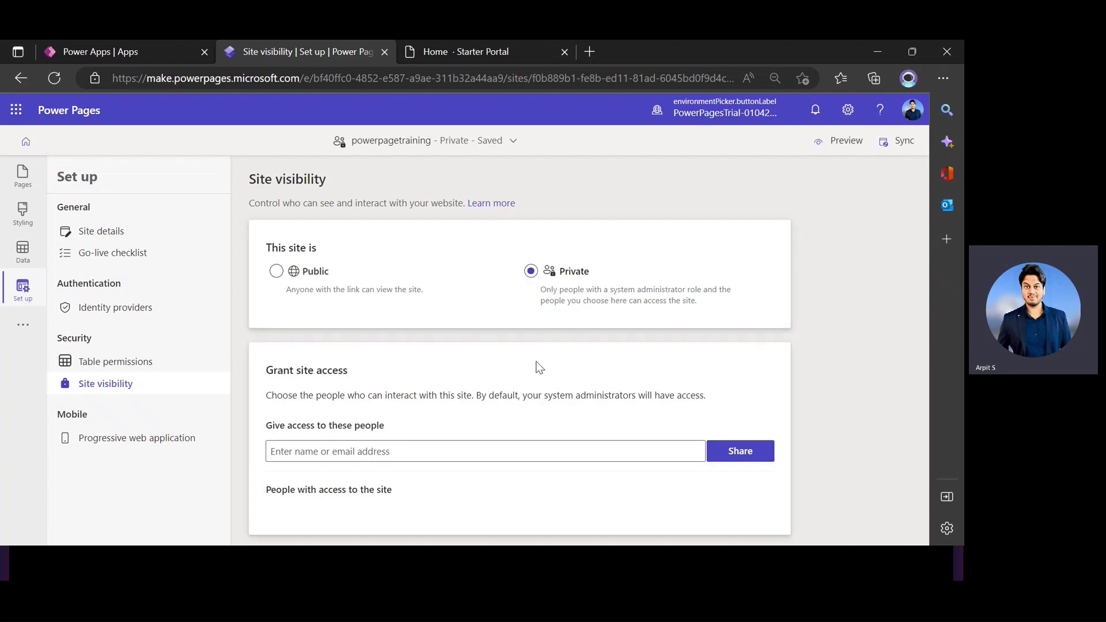
left_click_drag(269, 375, 361, 383)
left_click(514, 385)
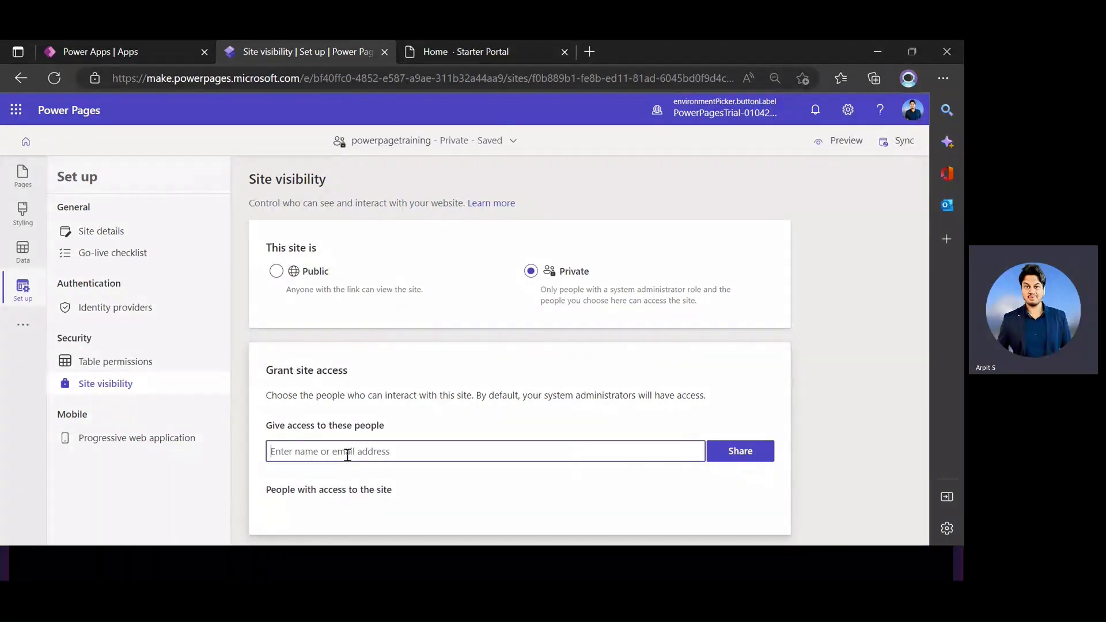
triple_click(433, 482)
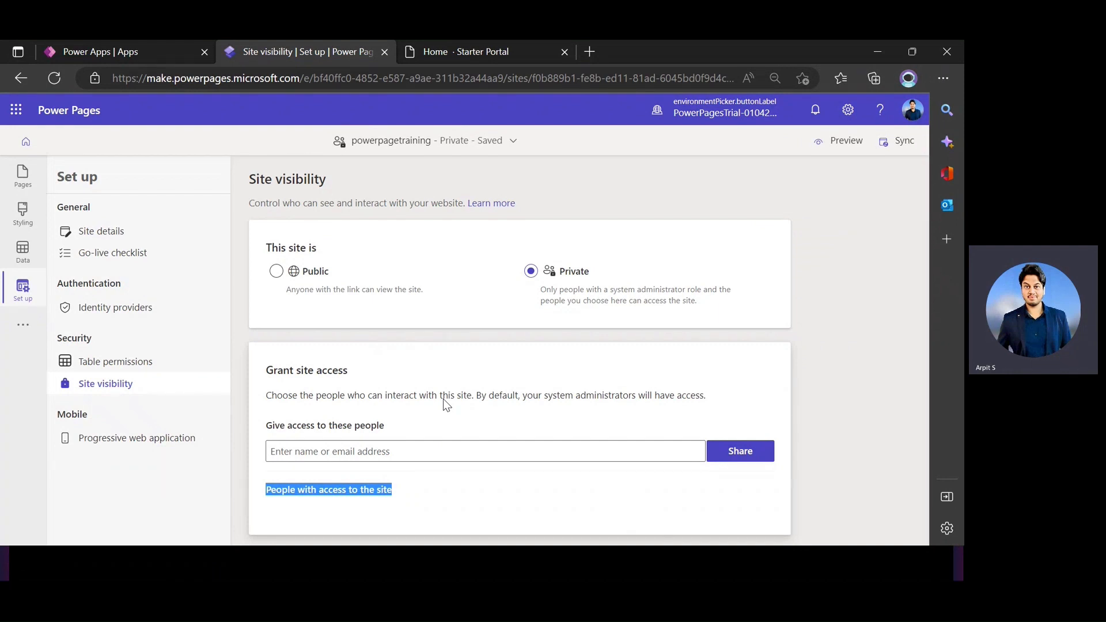
left_click(441, 453)
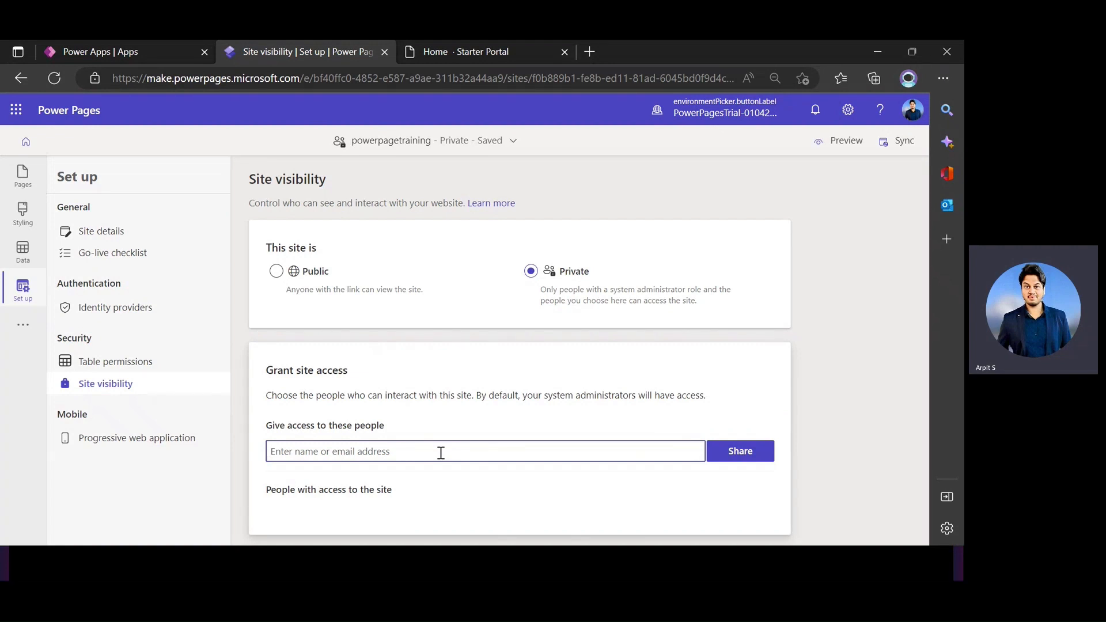
left_click_drag(266, 369, 362, 379)
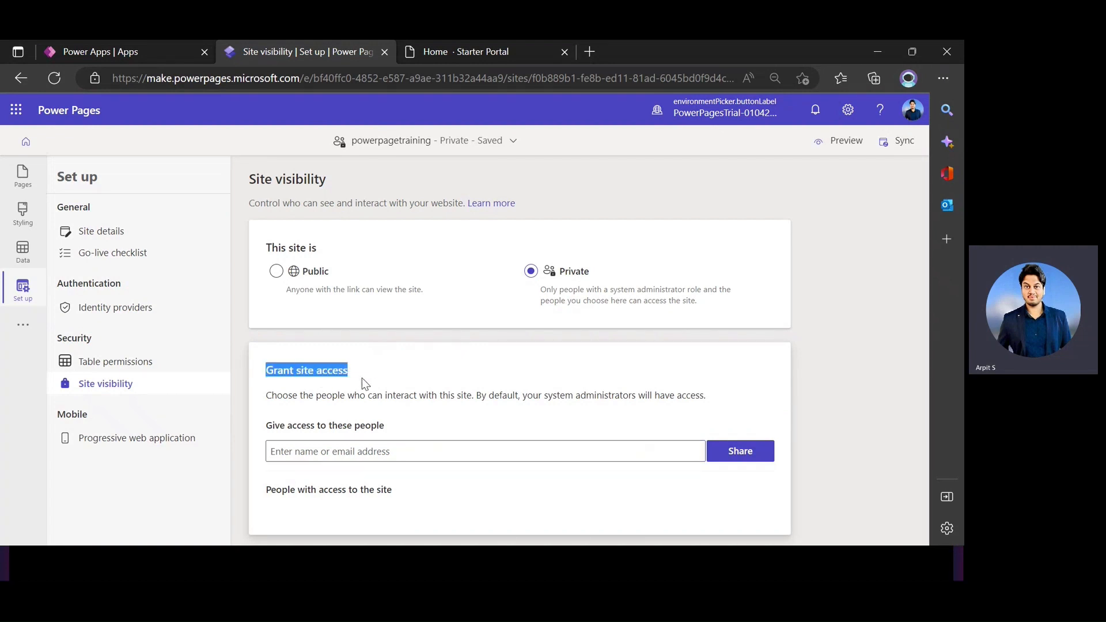
left_click(387, 402)
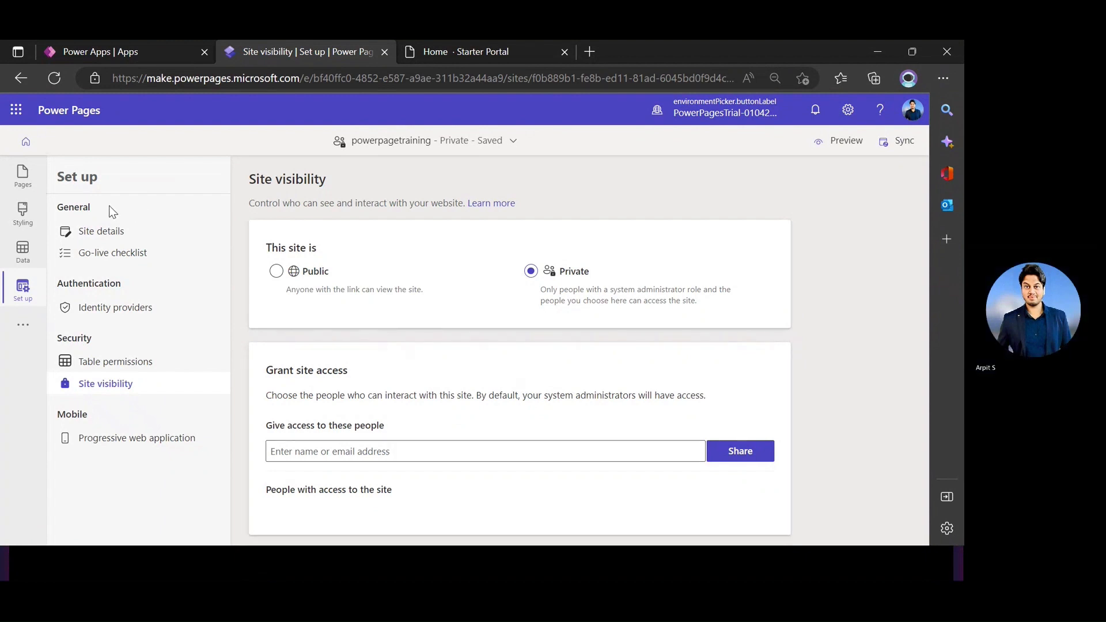
left_click(23, 176)
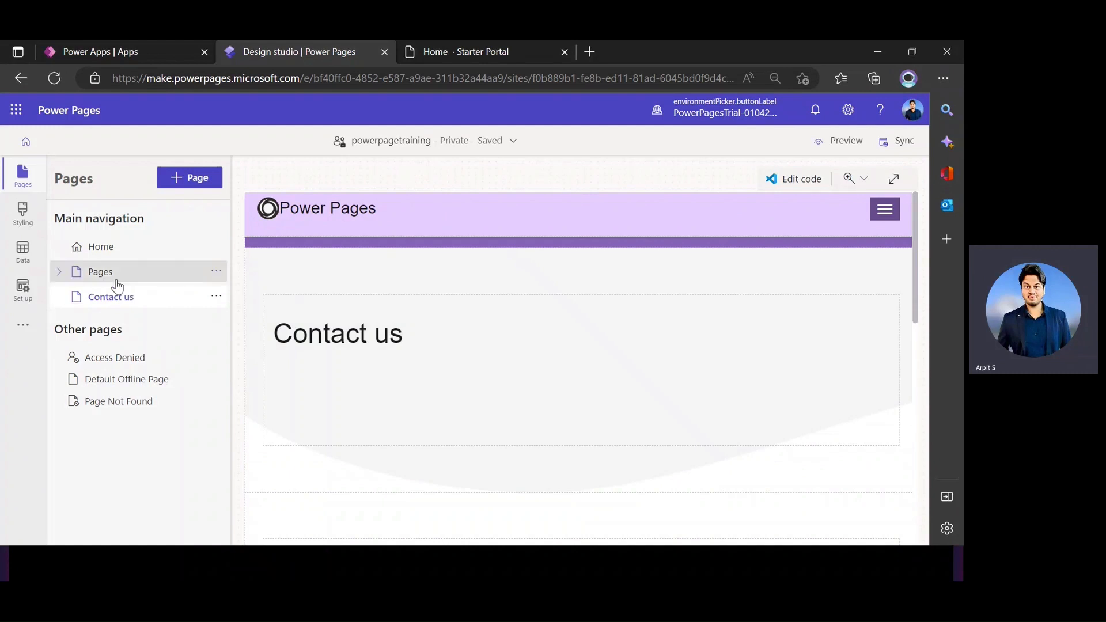
Start adding a page to the site using the Start from blank standard layout.
left_click(116, 282)
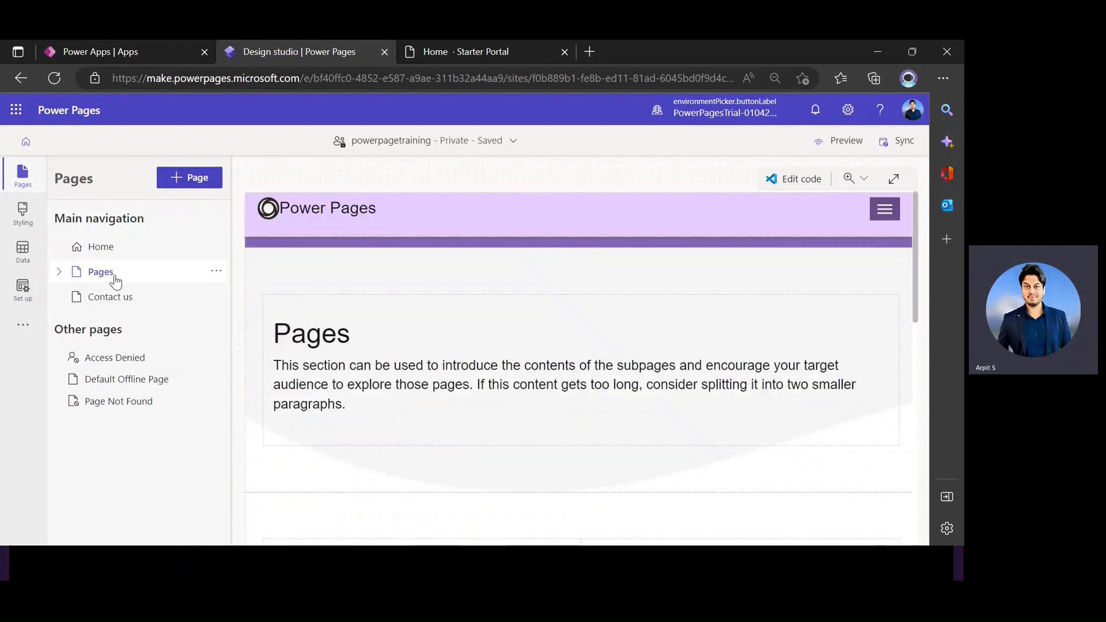
left_click(187, 178)
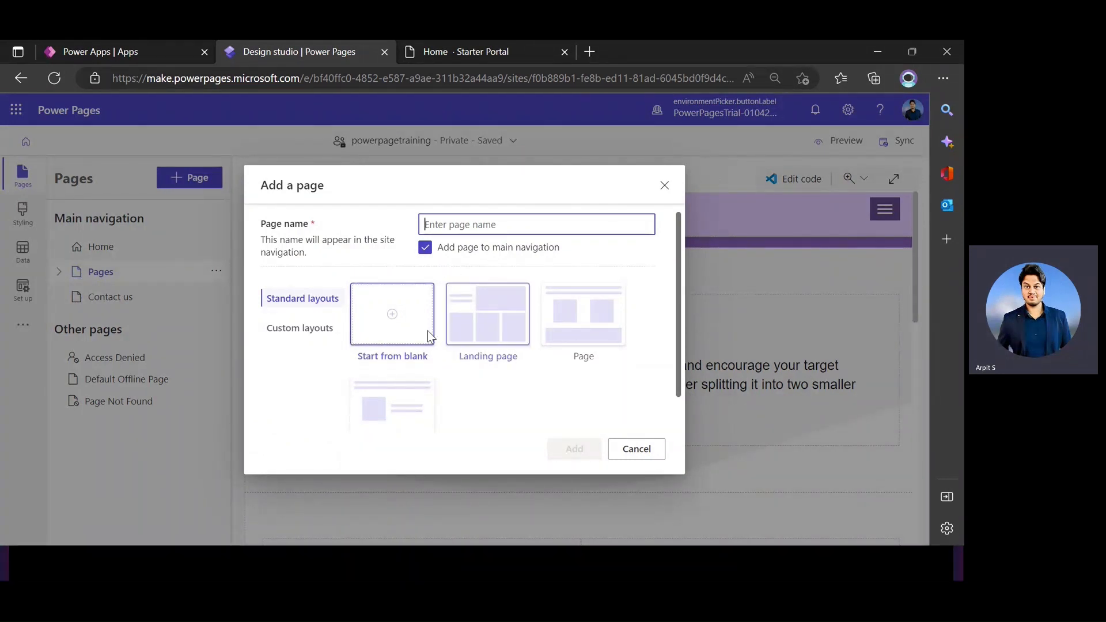
scroll(430, 374, "down", 1)
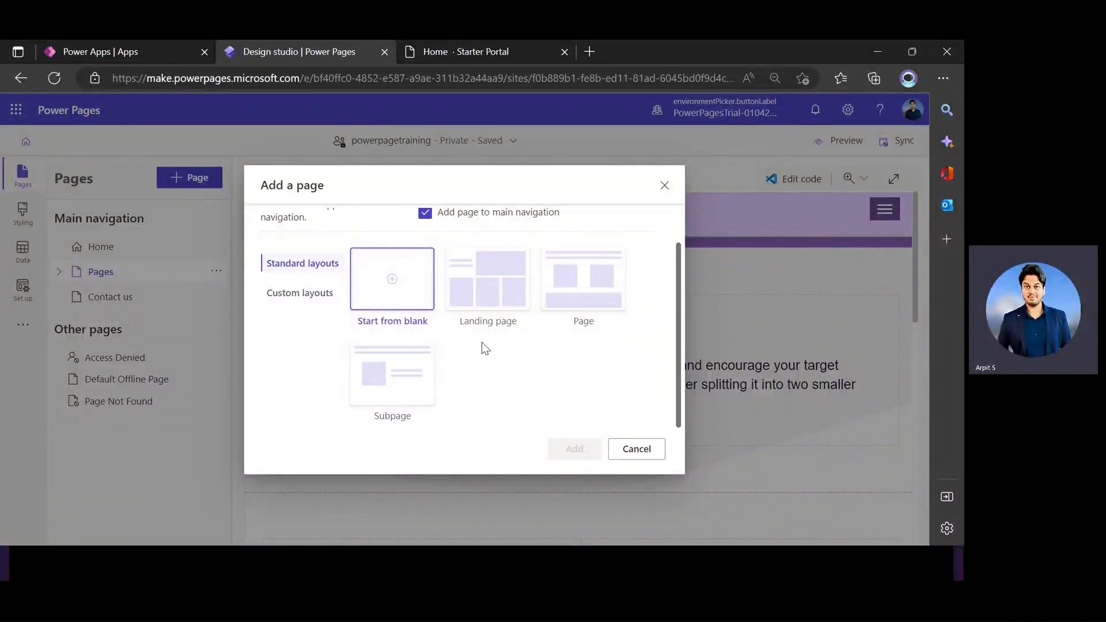
left_click(406, 323)
scroll(443, 395, "up", 1)
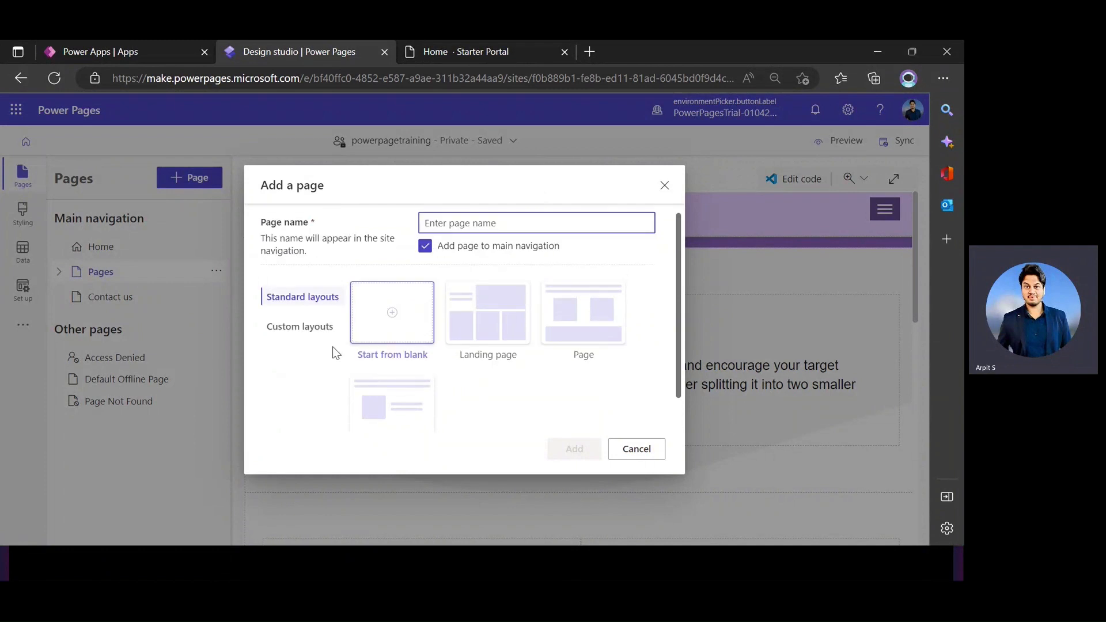
left_click(397, 330)
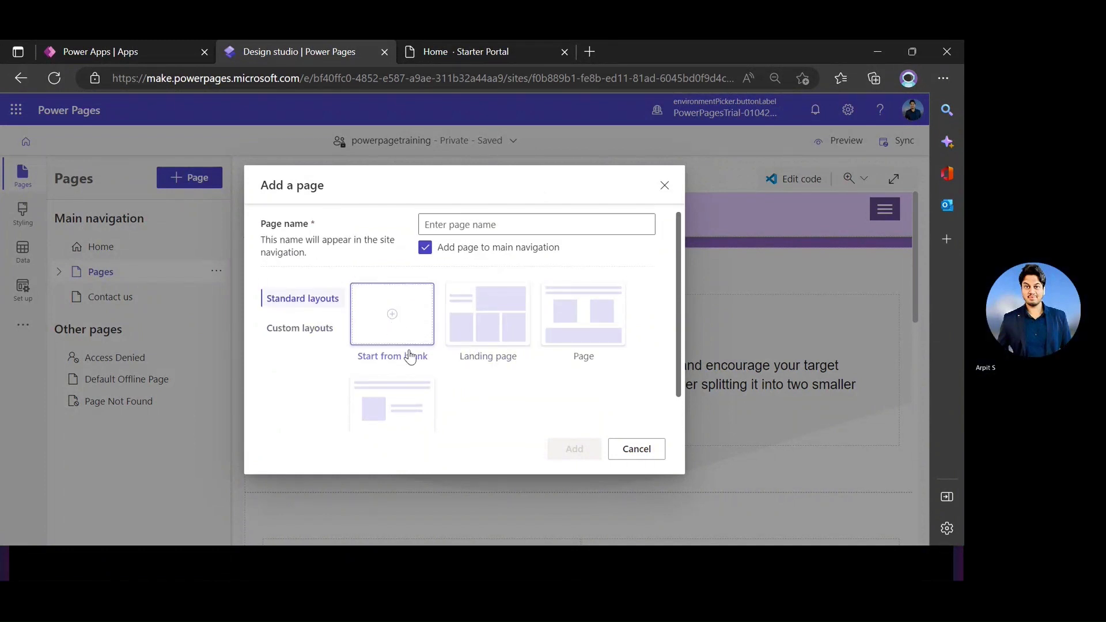
Name the page Publish Event, keep it in the main navigation, and add it to the site.
left_click(464, 224)
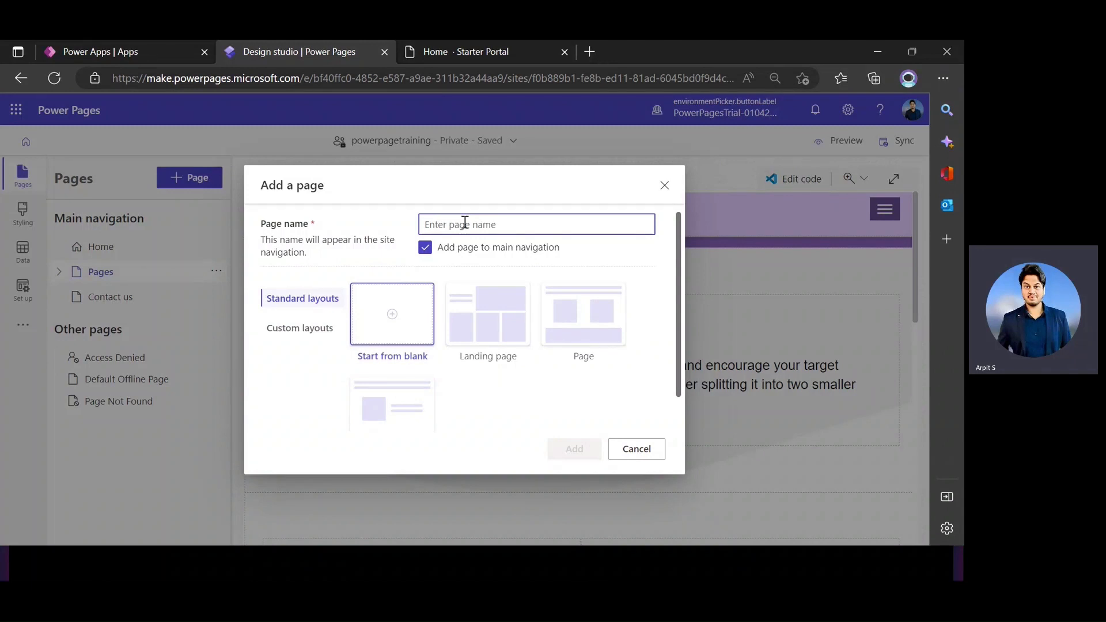
type("Publish ")
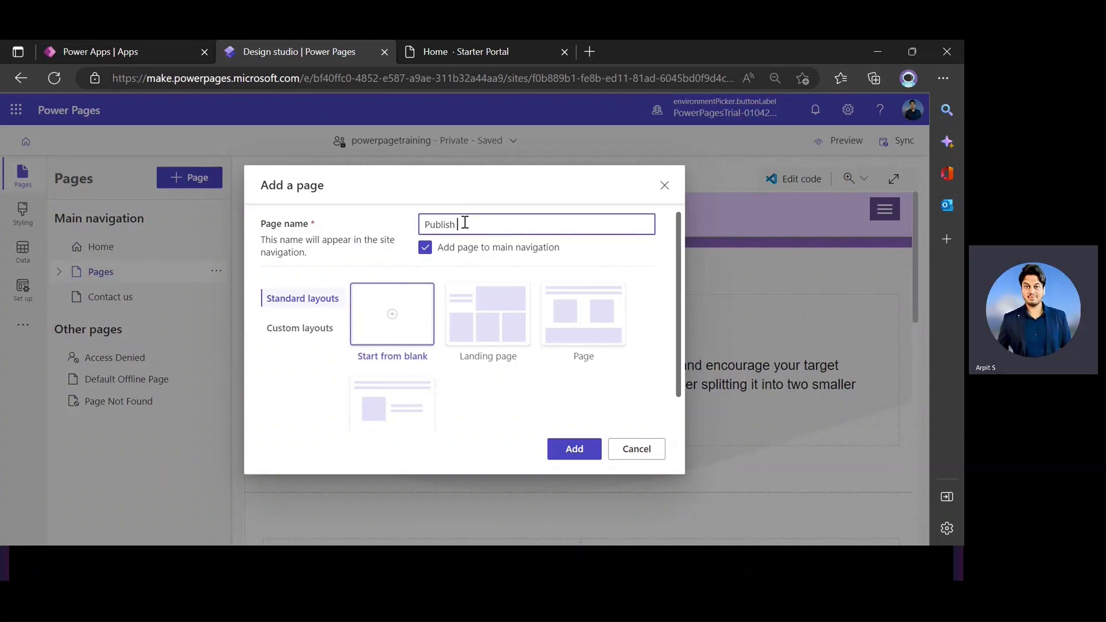
type("Event")
left_click_drag(501, 225, 415, 237)
left_click(465, 264)
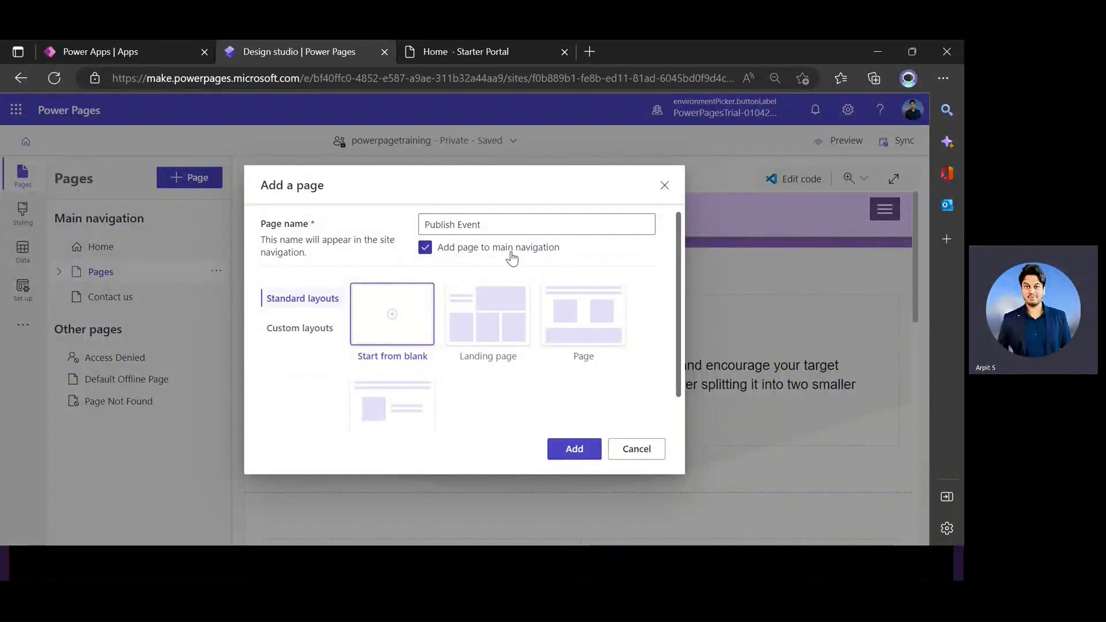
left_click(426, 252)
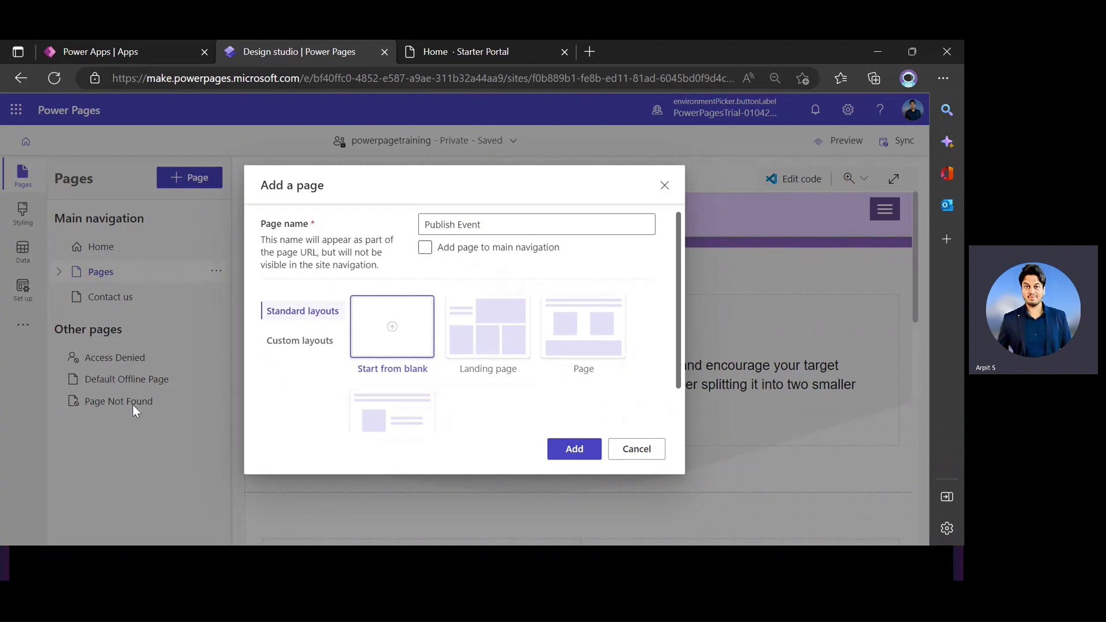
left_click(425, 249)
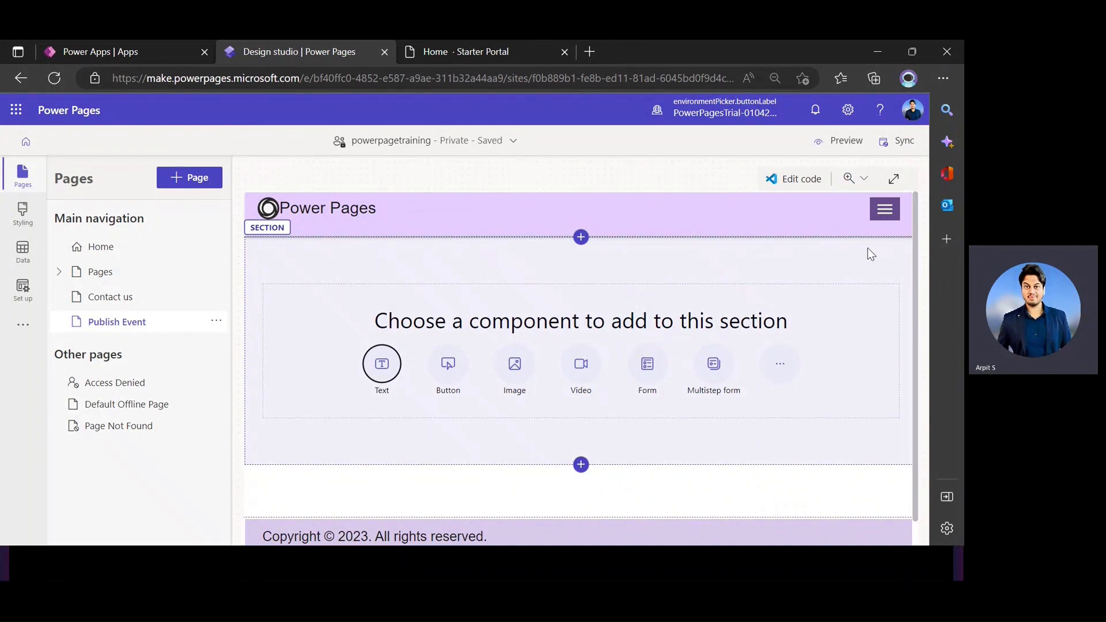
Start a new form component in the empty section of the Publish Event page.
scroll(346, 388, "down", 1)
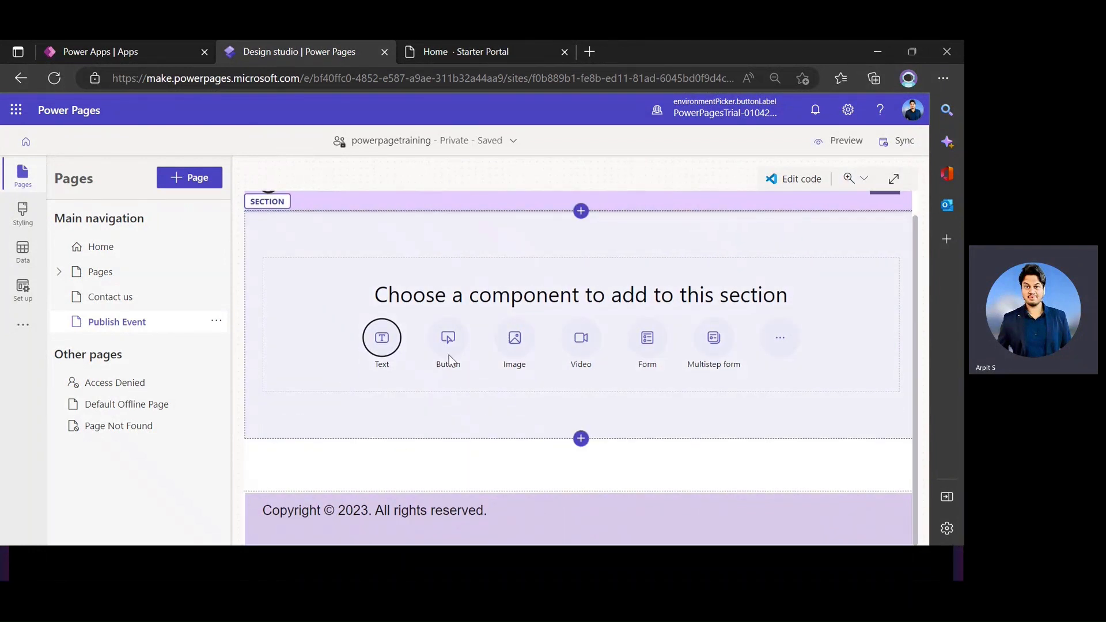
scroll(475, 337, "up", 1)
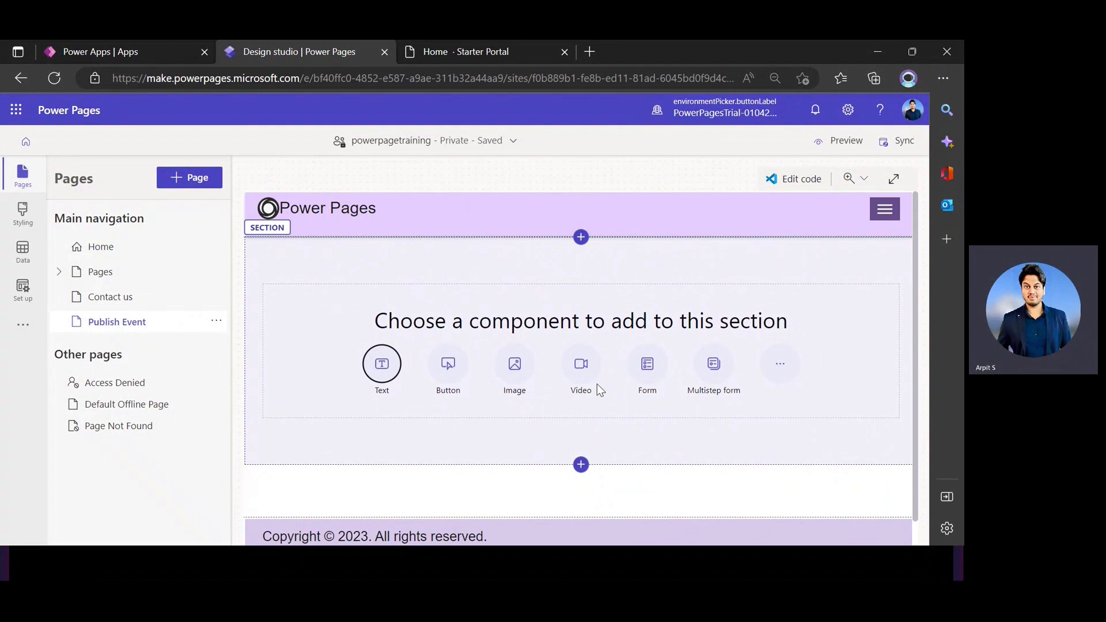
left_click(780, 363)
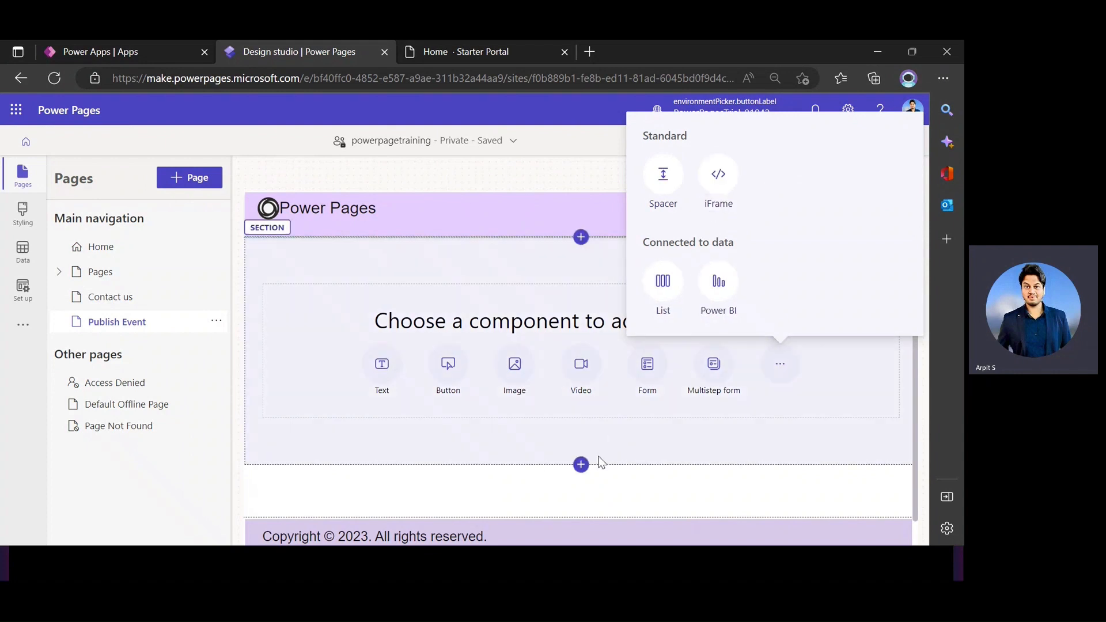
left_click(624, 494)
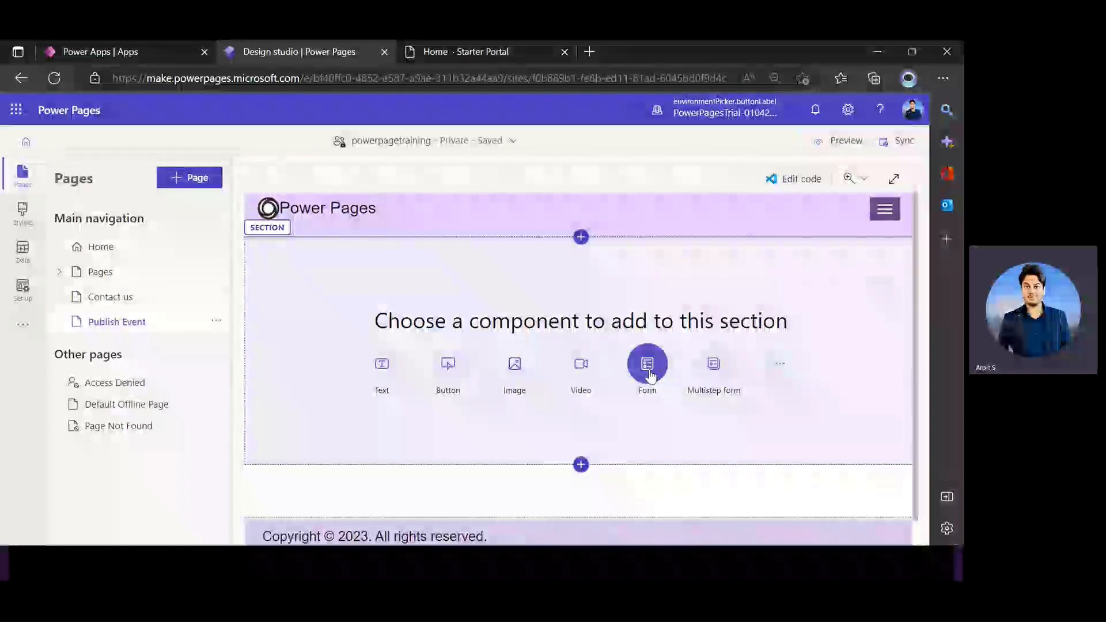
left_click(648, 369)
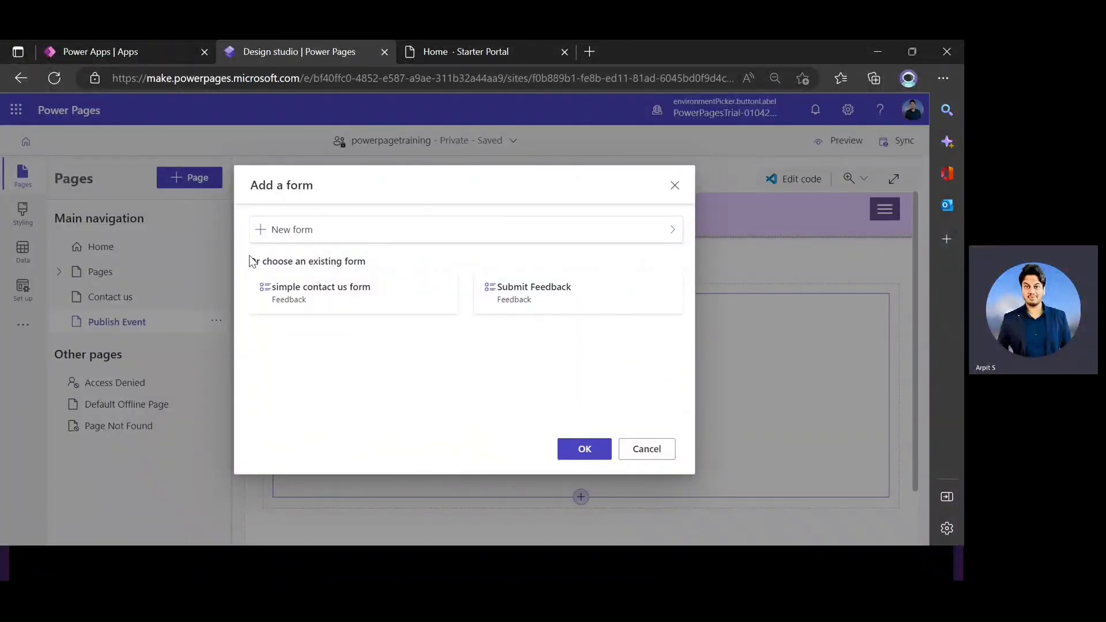
left_click(317, 291)
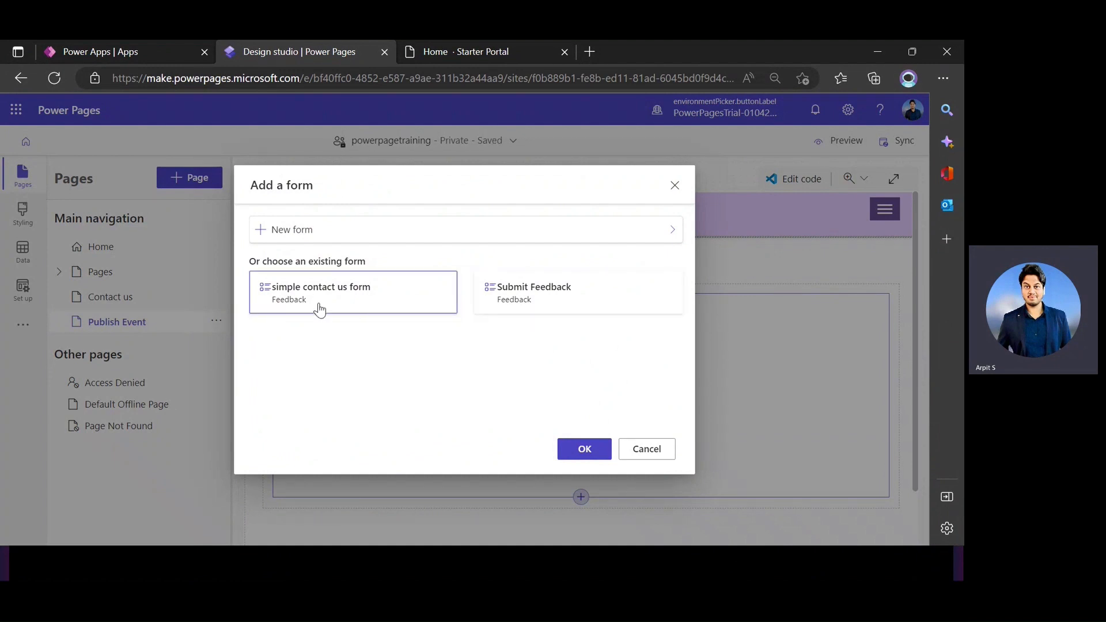
left_click(295, 230)
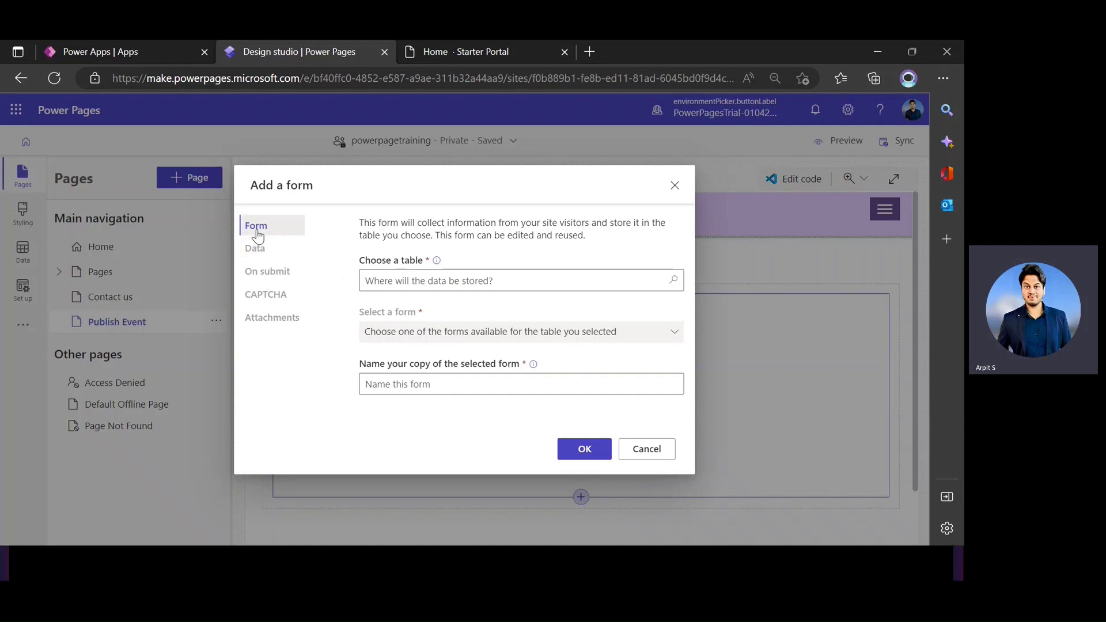
Base the new form on the Power Guide Events table and its Information form, keeping Information as the copy's name.
left_click(444, 282)
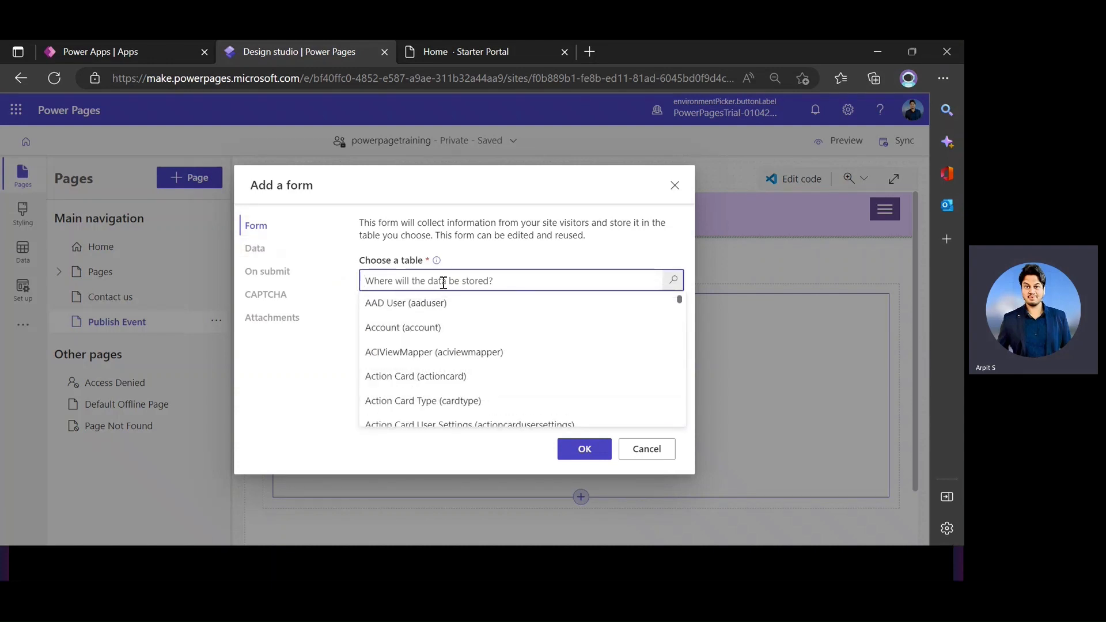
type("power")
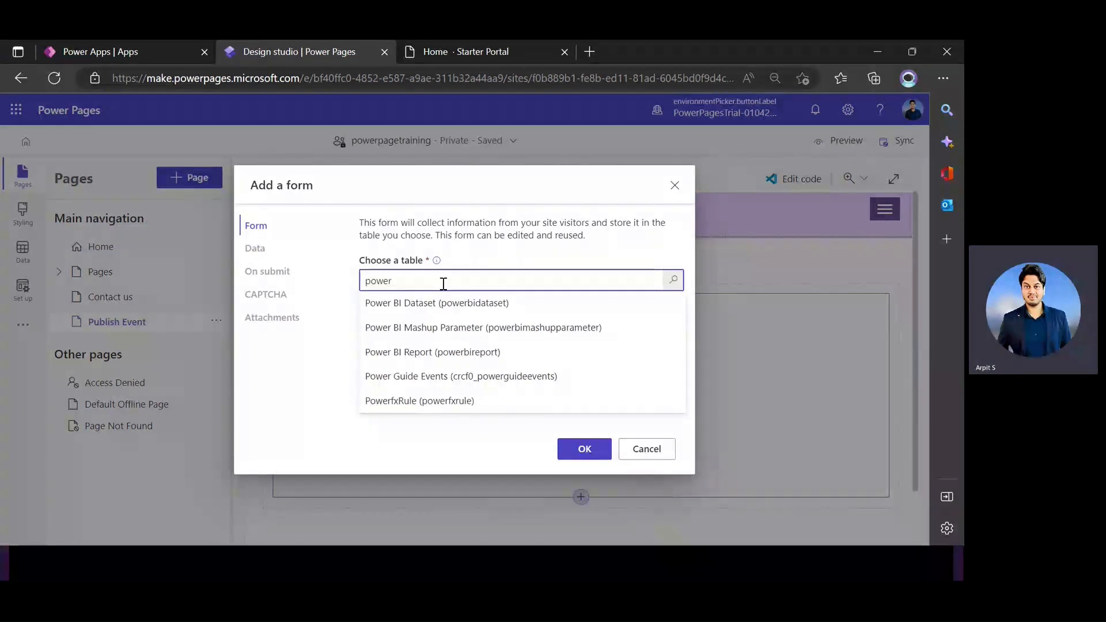
left_click(438, 378)
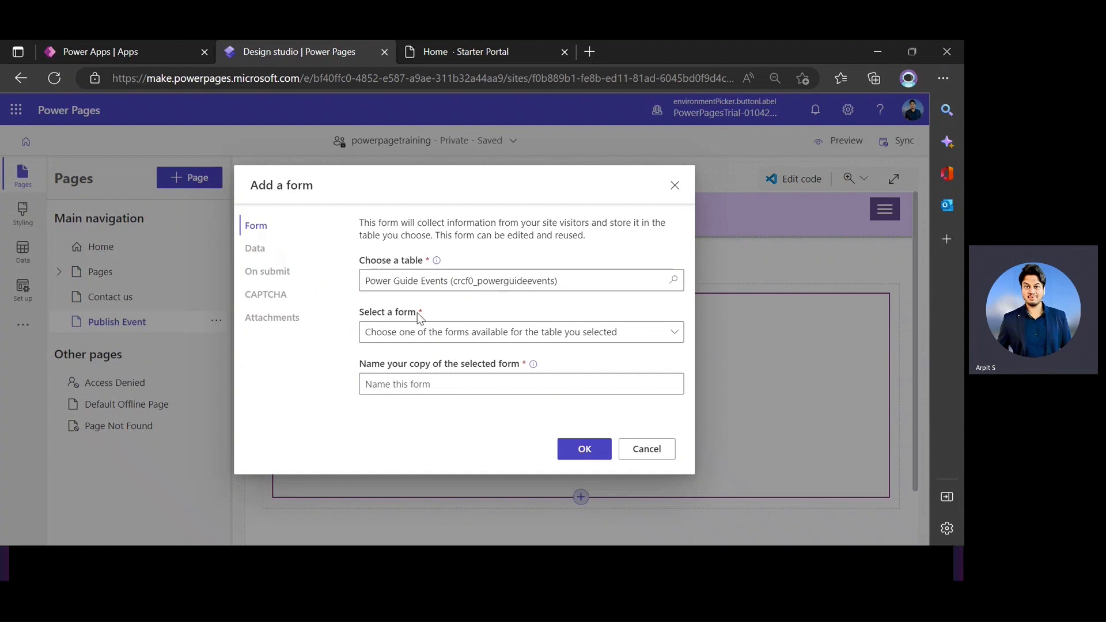
left_click(403, 331)
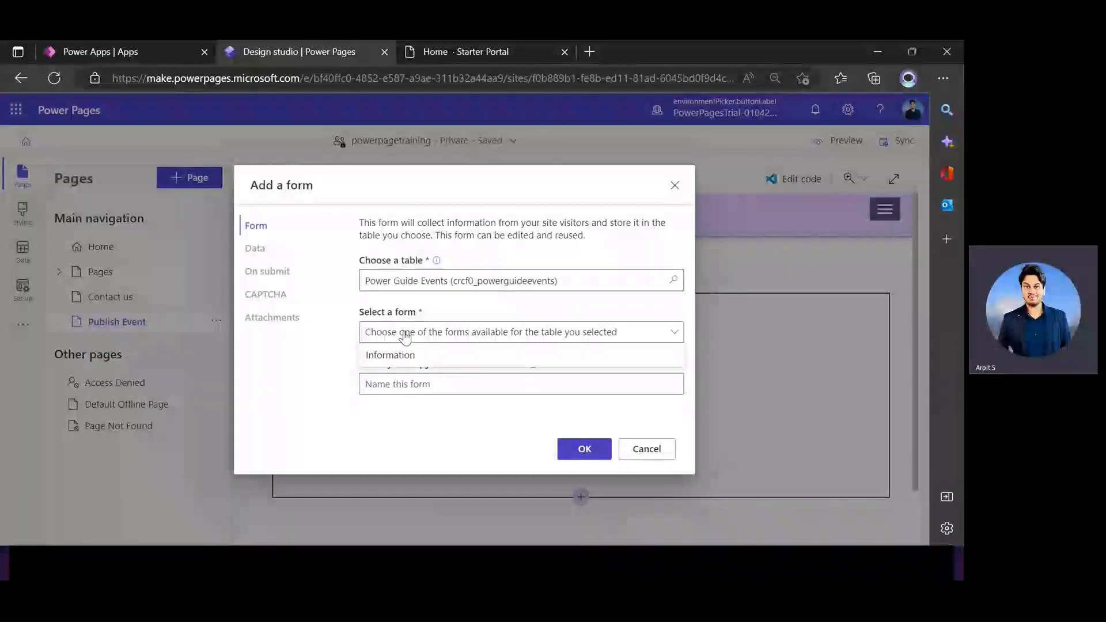
left_click(404, 352)
left_click(405, 336)
left_click(400, 353)
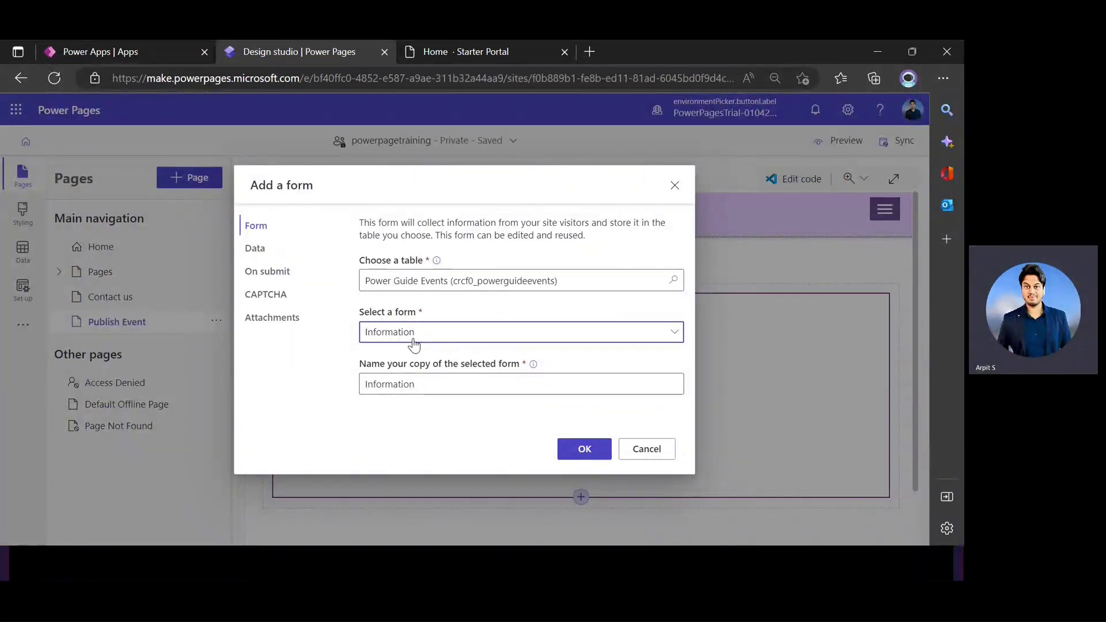
left_click(411, 344)
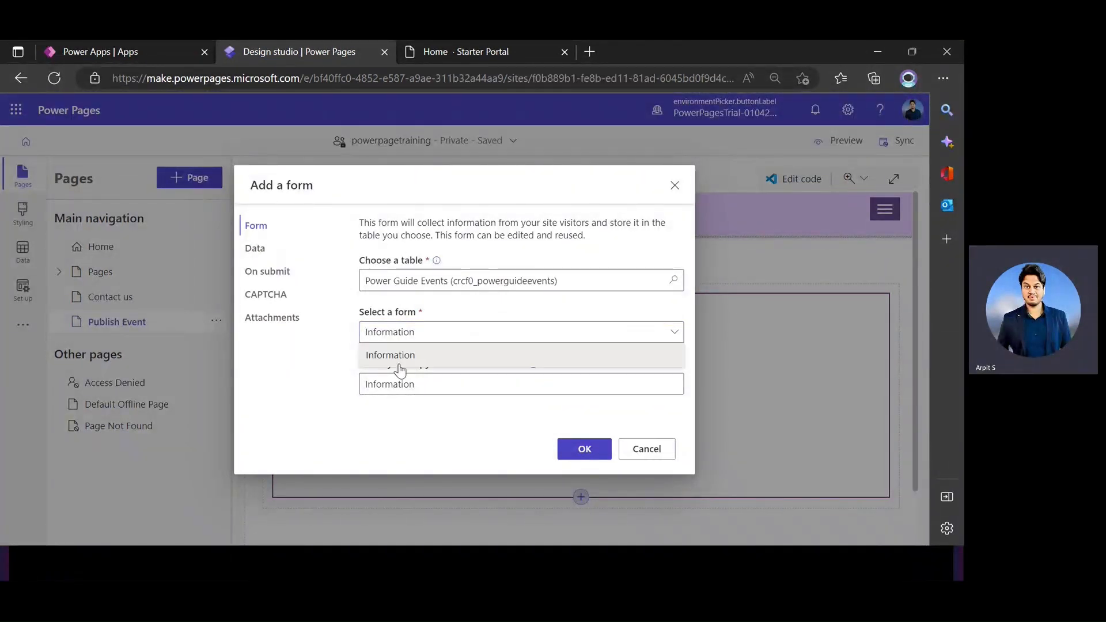
left_click(400, 354)
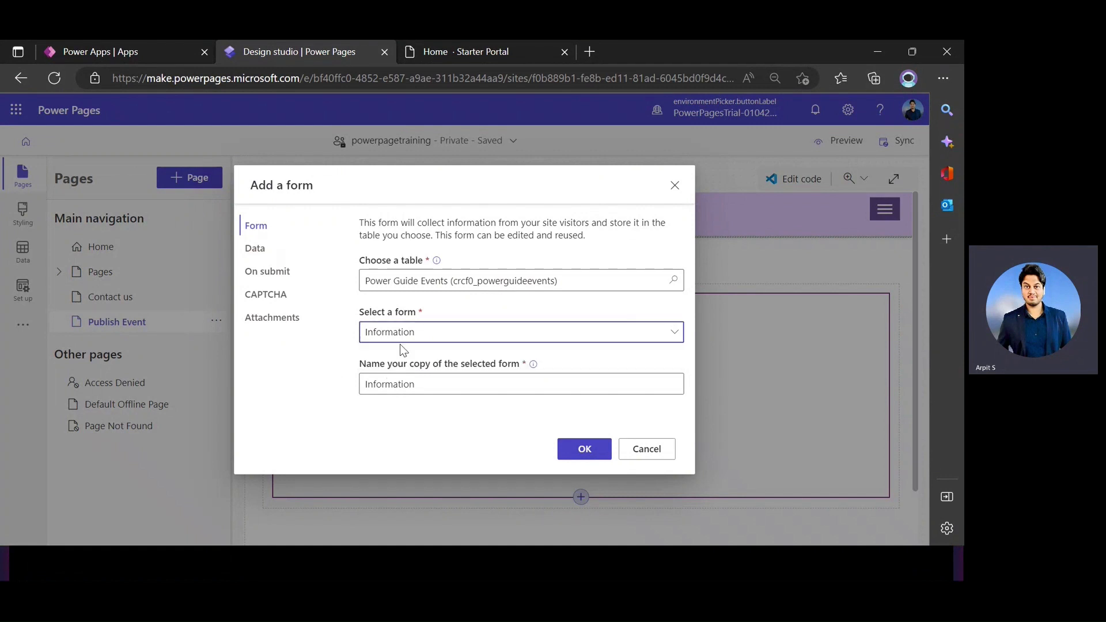
left_click(434, 386)
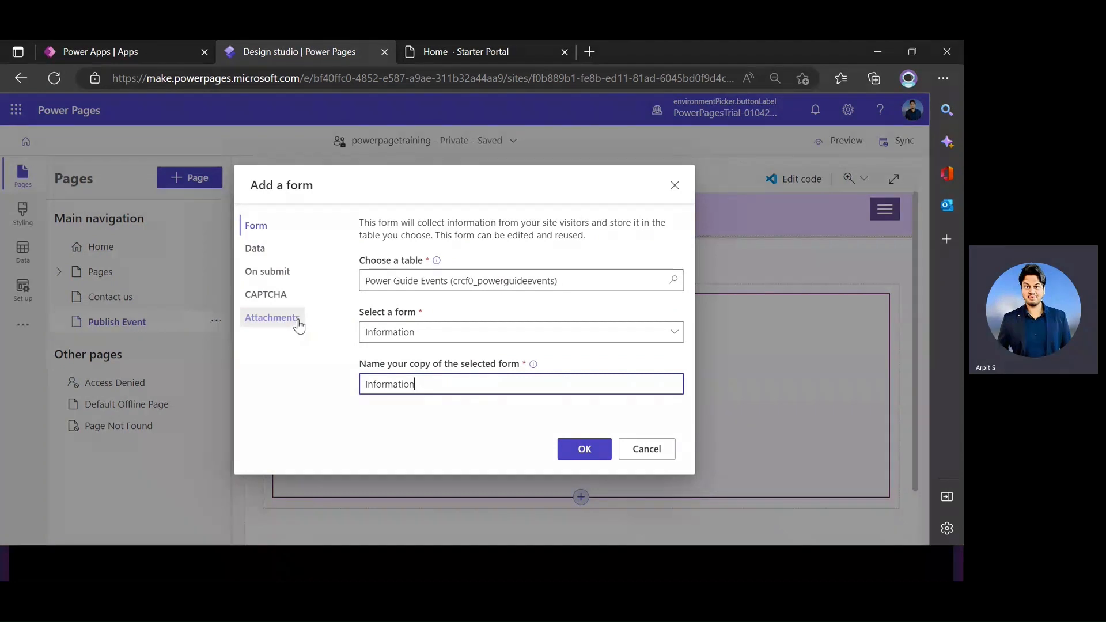
Set the form's data handling to Creates a new record.
left_click(251, 252)
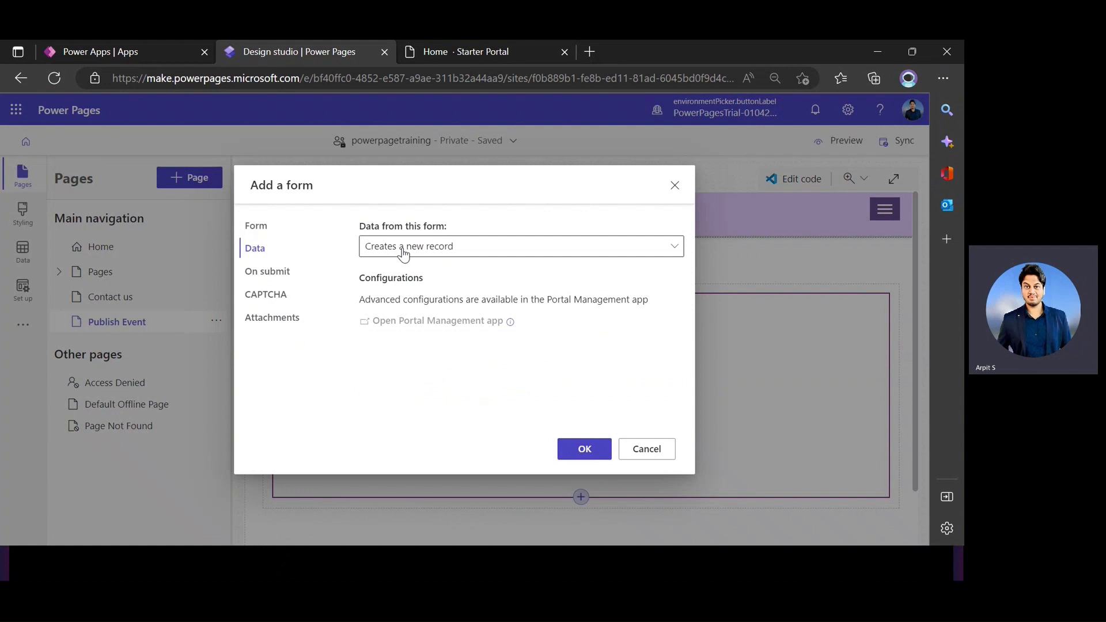
left_click(403, 254)
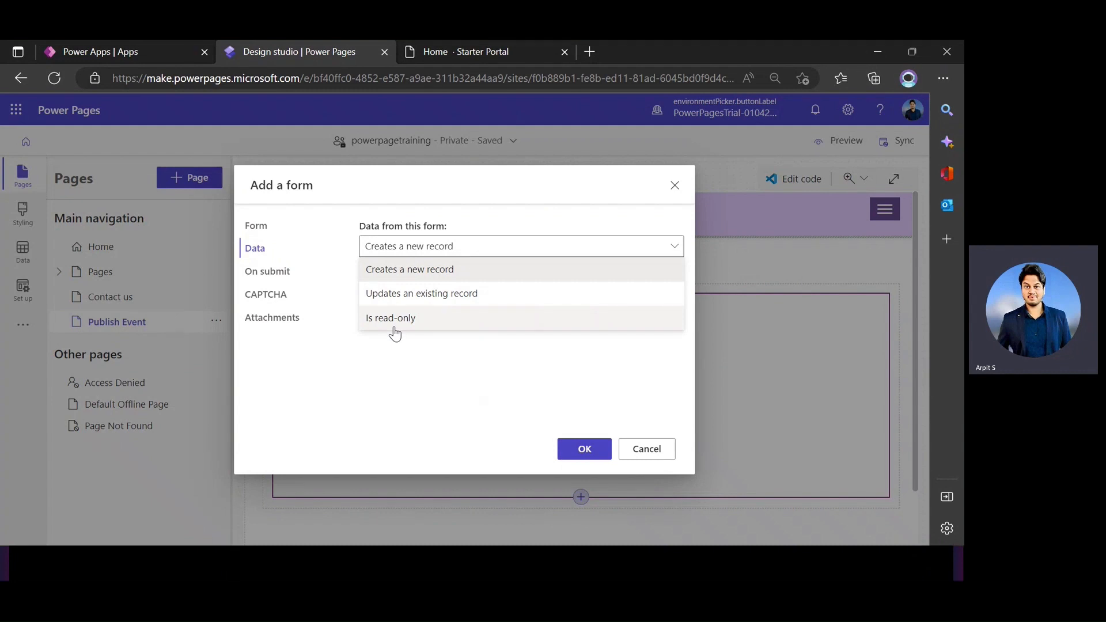
left_click(420, 279)
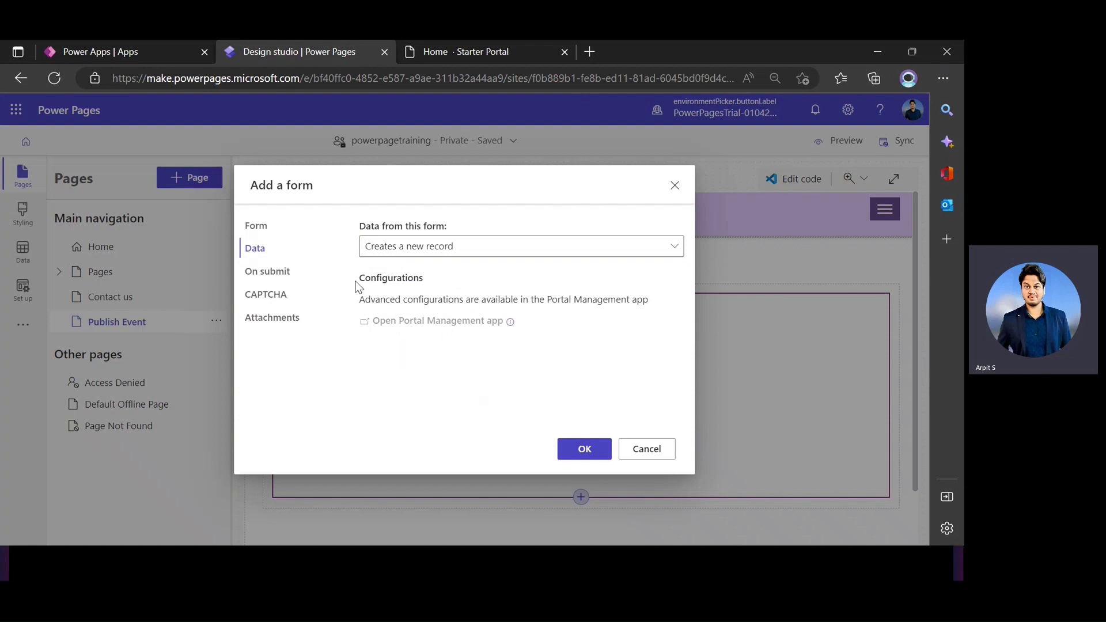
Try the Updates an existing record and Is read-only data options for the form, and restore Creates a new record.
left_click_drag(357, 282, 435, 283)
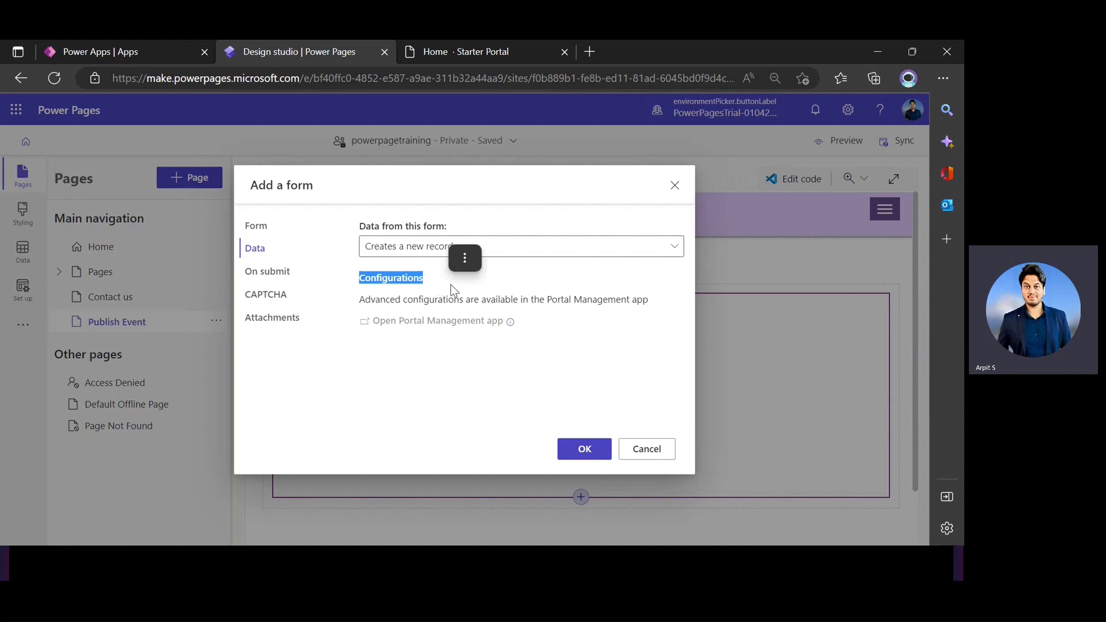
left_click(416, 249)
left_click(455, 291)
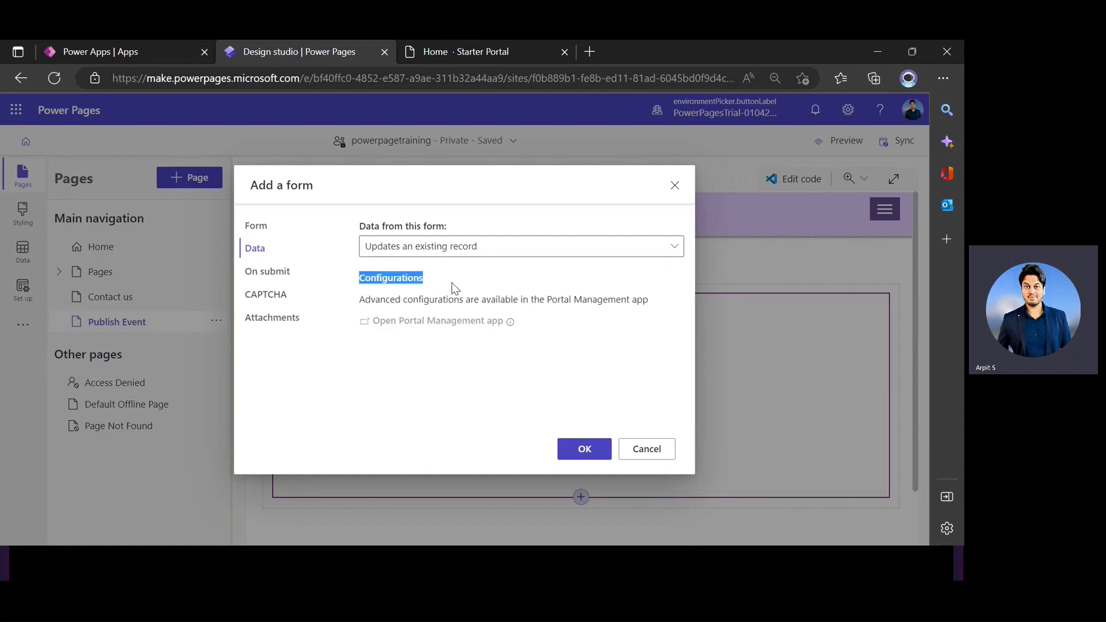
left_click(447, 245)
left_click(423, 298)
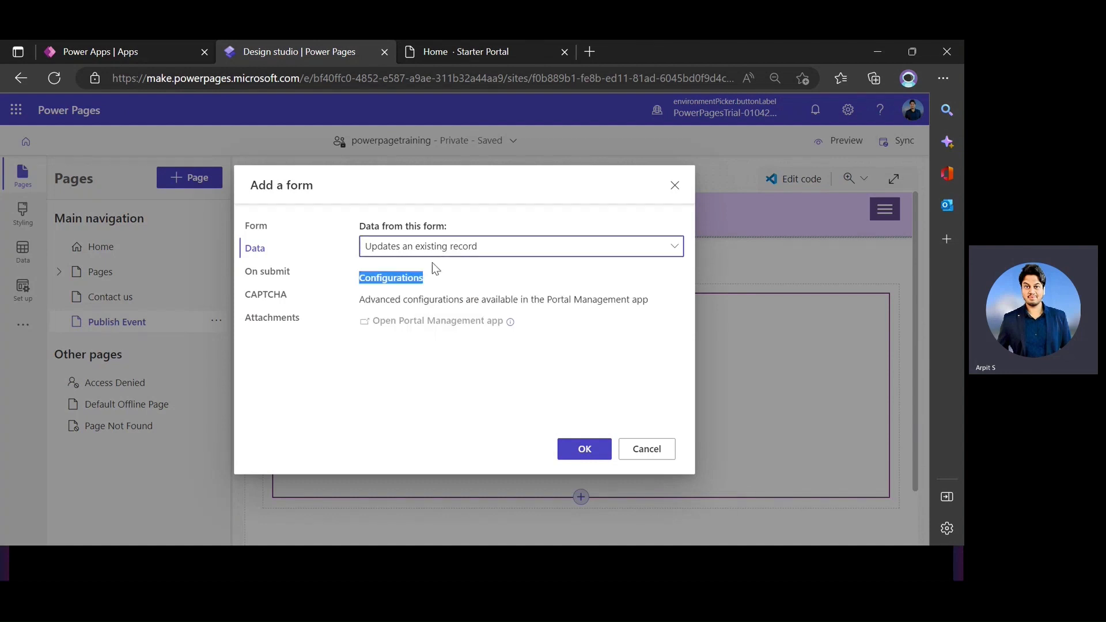
left_click(446, 248)
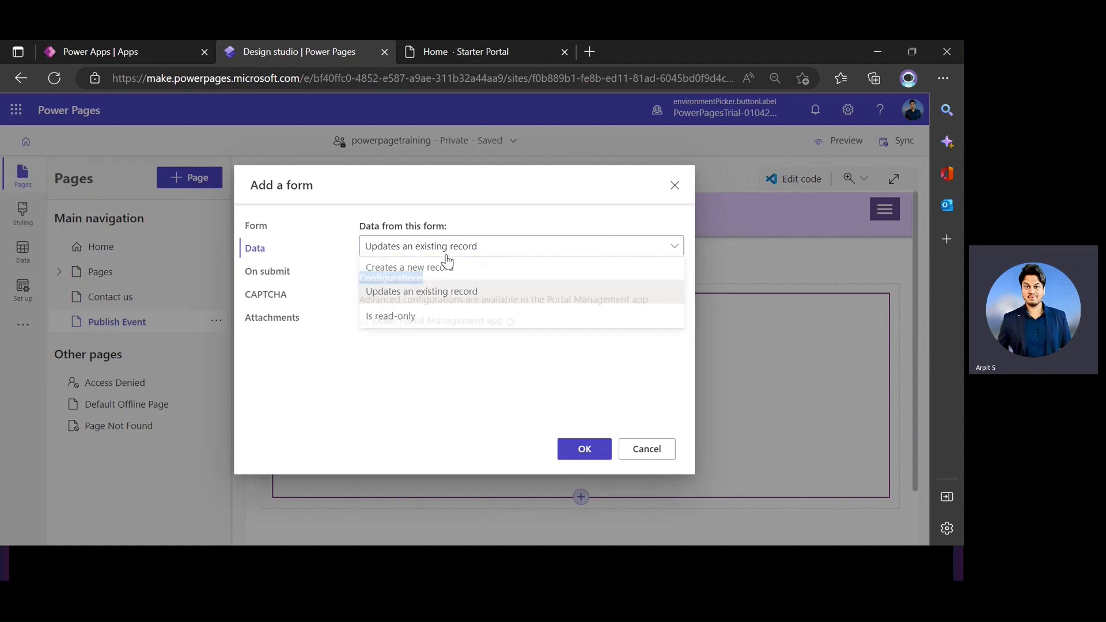
left_click(406, 315)
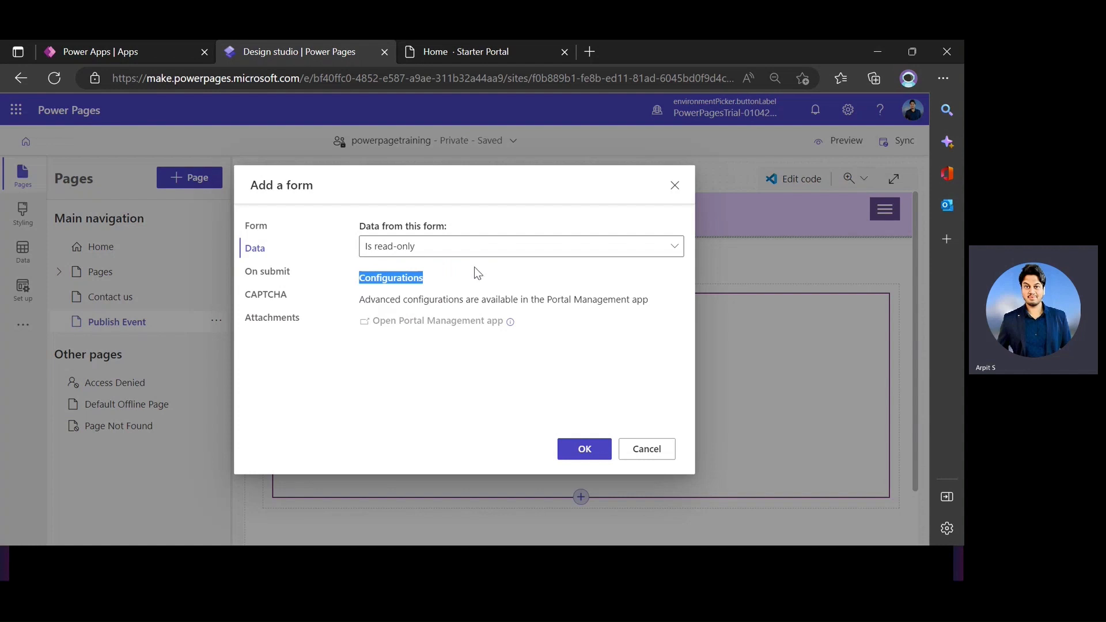
left_click(410, 257)
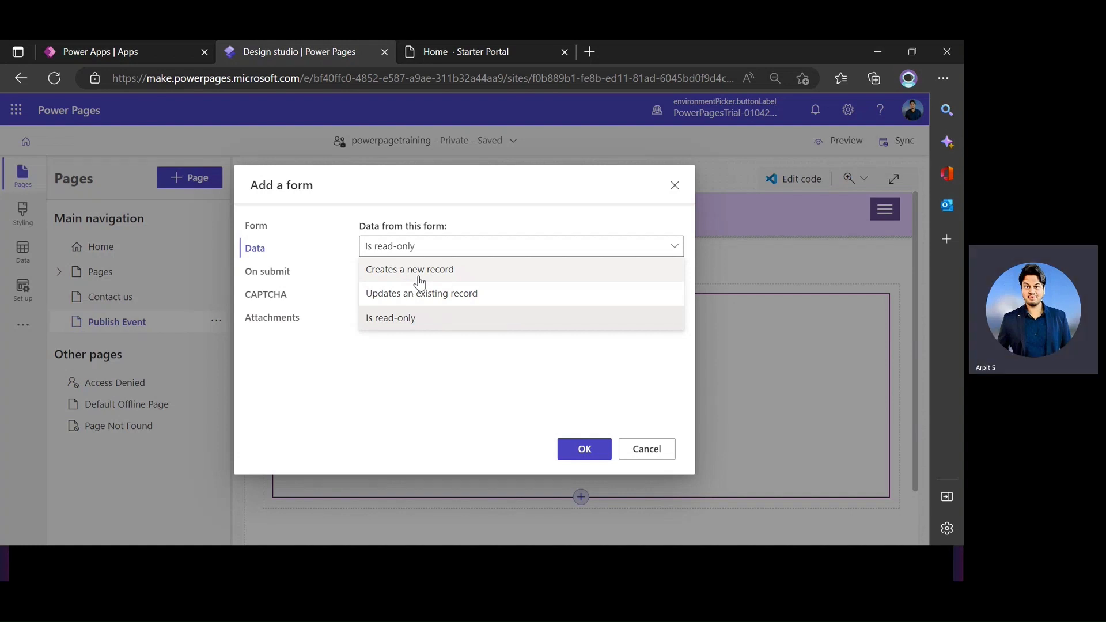
double_click(419, 282)
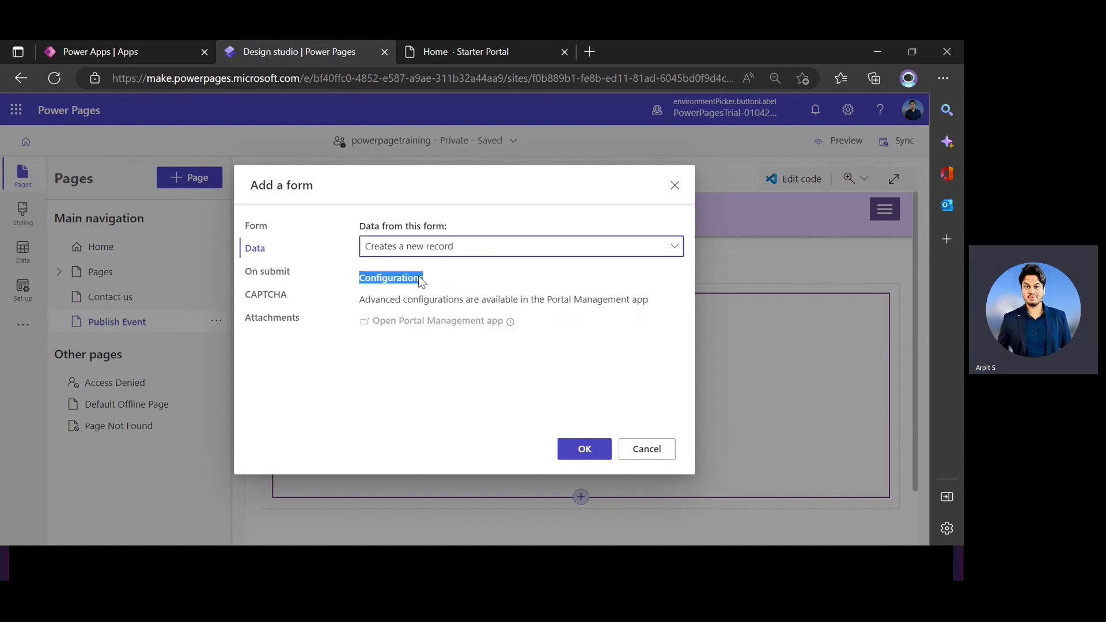
Try the Redirect to a URL option for the form's on-submit behaviour, and restore Display a message.
left_click(265, 271)
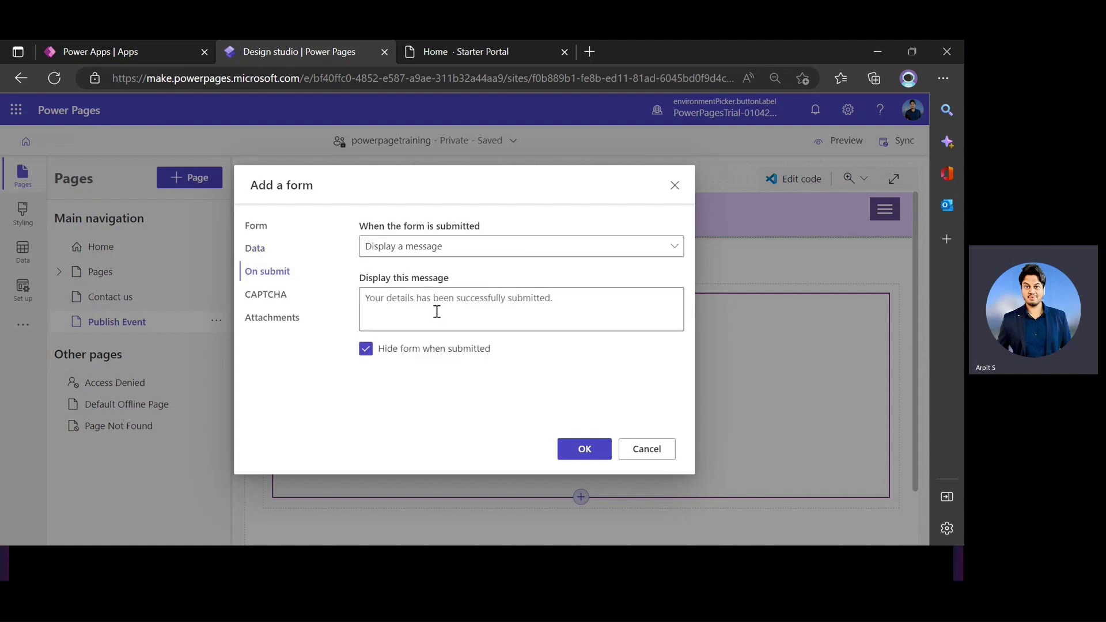
left_click(401, 247)
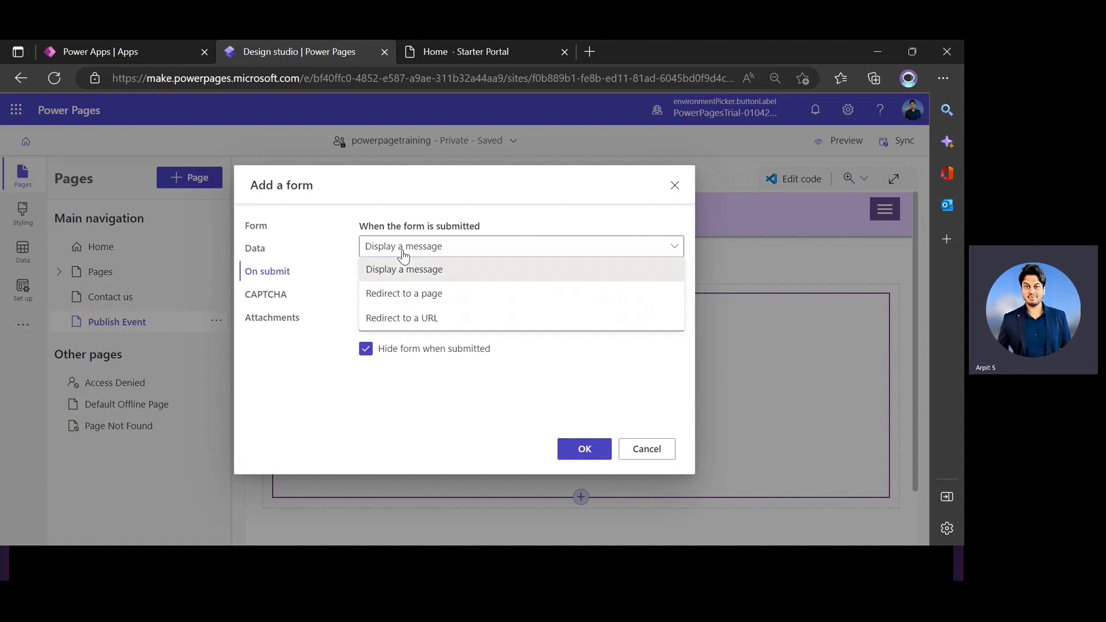
left_click(416, 320)
left_click(403, 271)
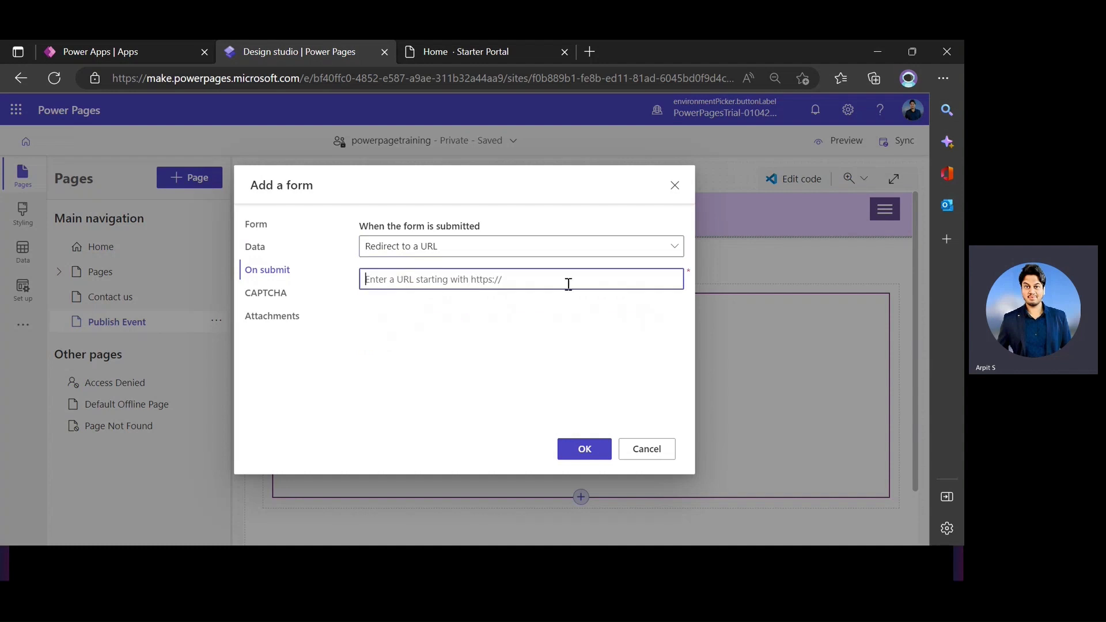
left_click(443, 248)
left_click(402, 269)
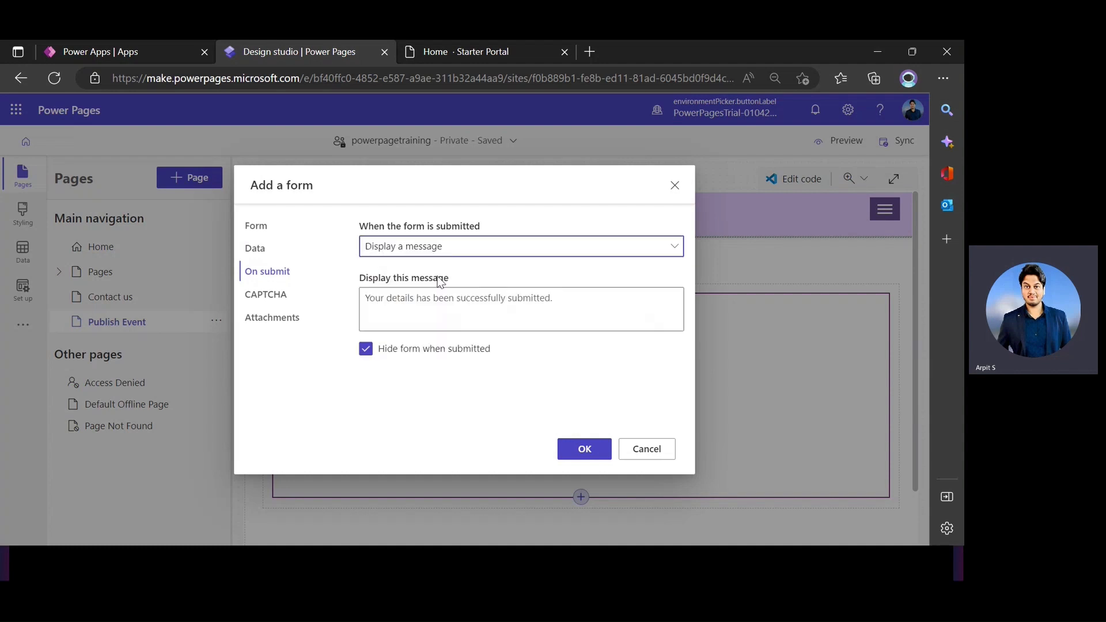
left_click(407, 299)
left_click(412, 255)
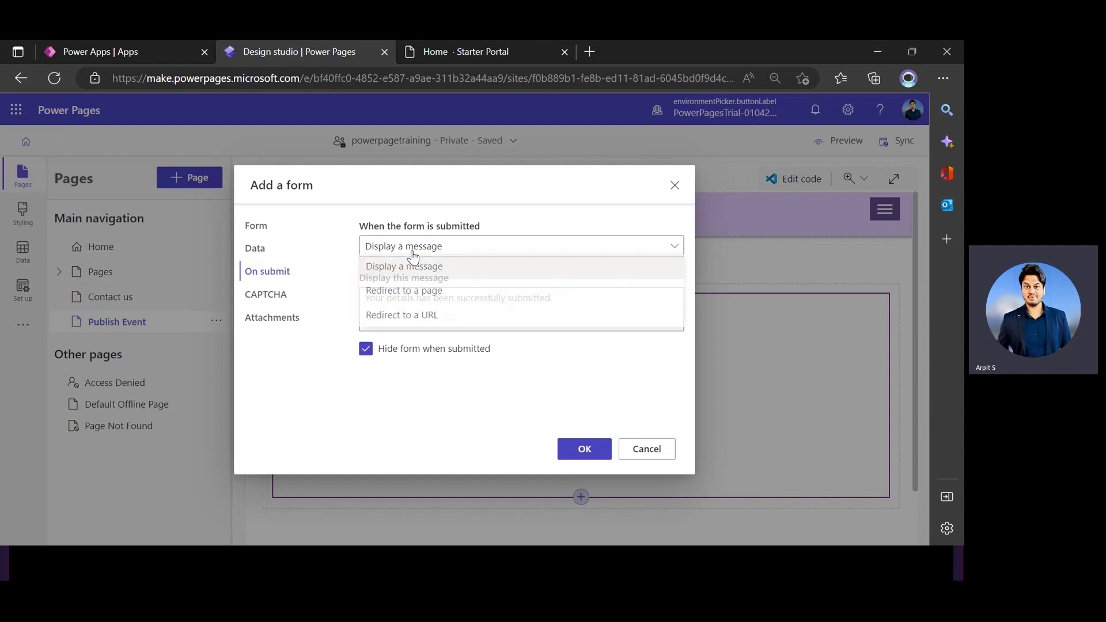
left_click(413, 258)
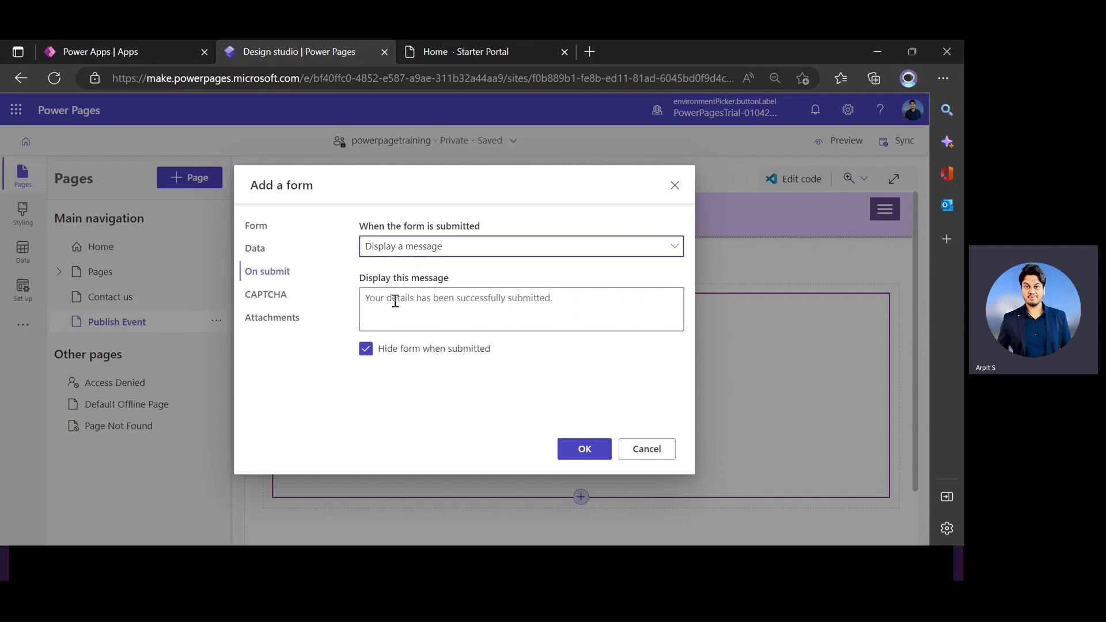
Set the form's submission message to "Your event details got submitted to dataverse", keeping Display a message as the on-submit action.
left_click(496, 306)
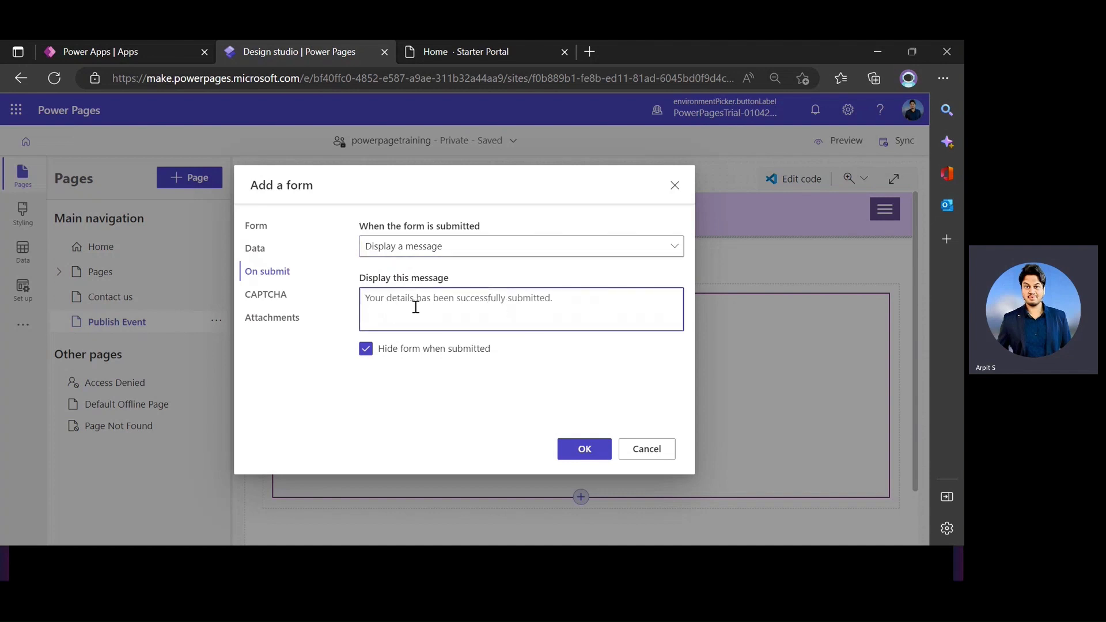
type("You")
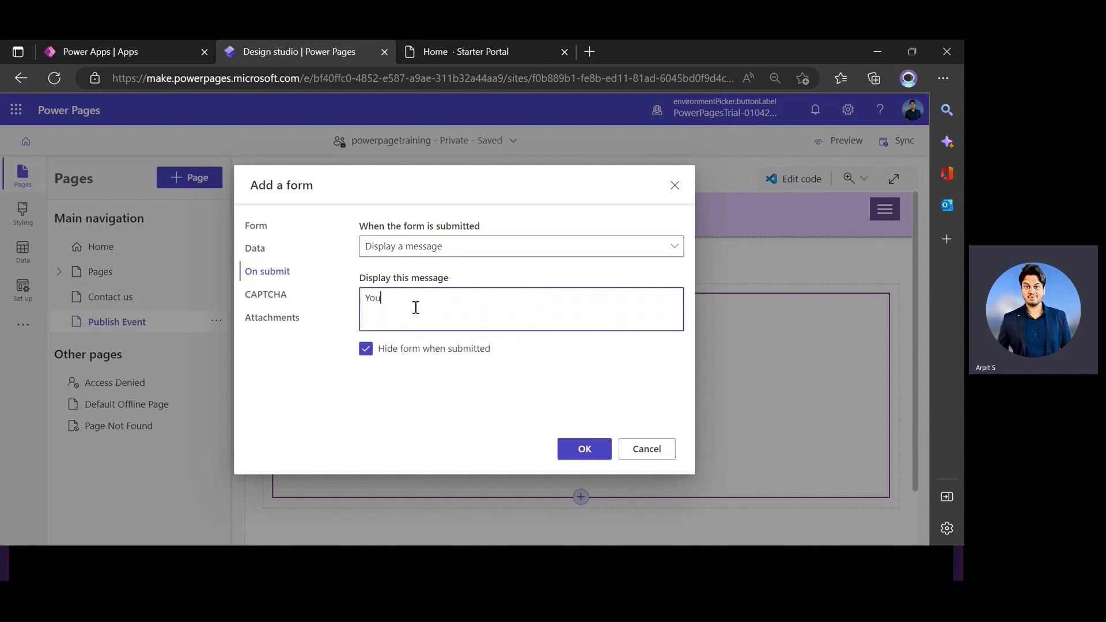
type("r event details got submitted to dataverse")
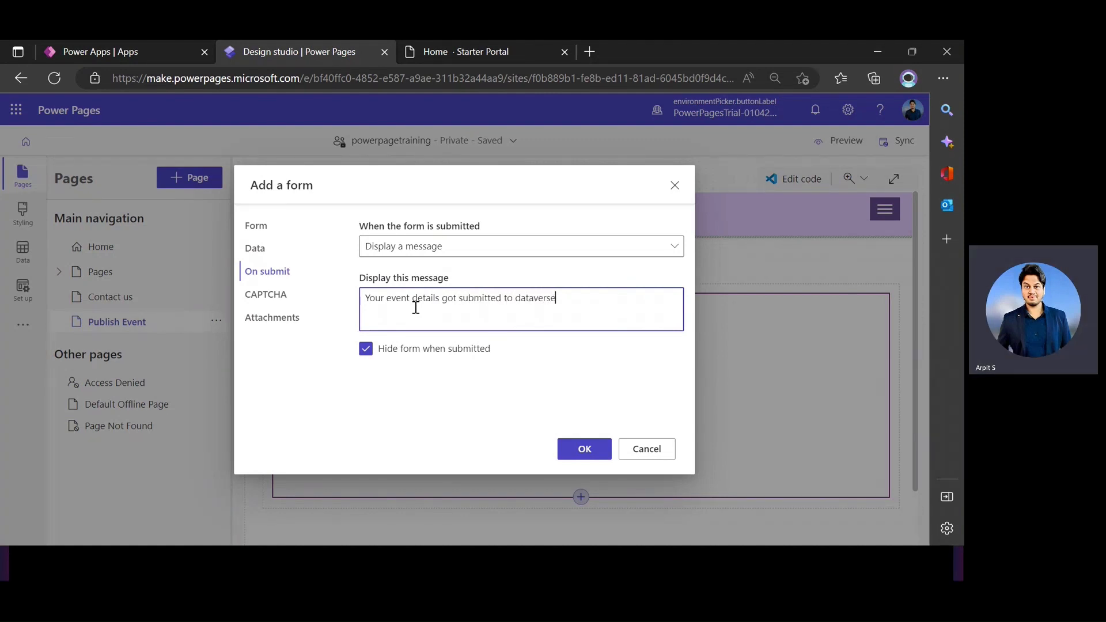
left_click(541, 296)
right_click(541, 296)
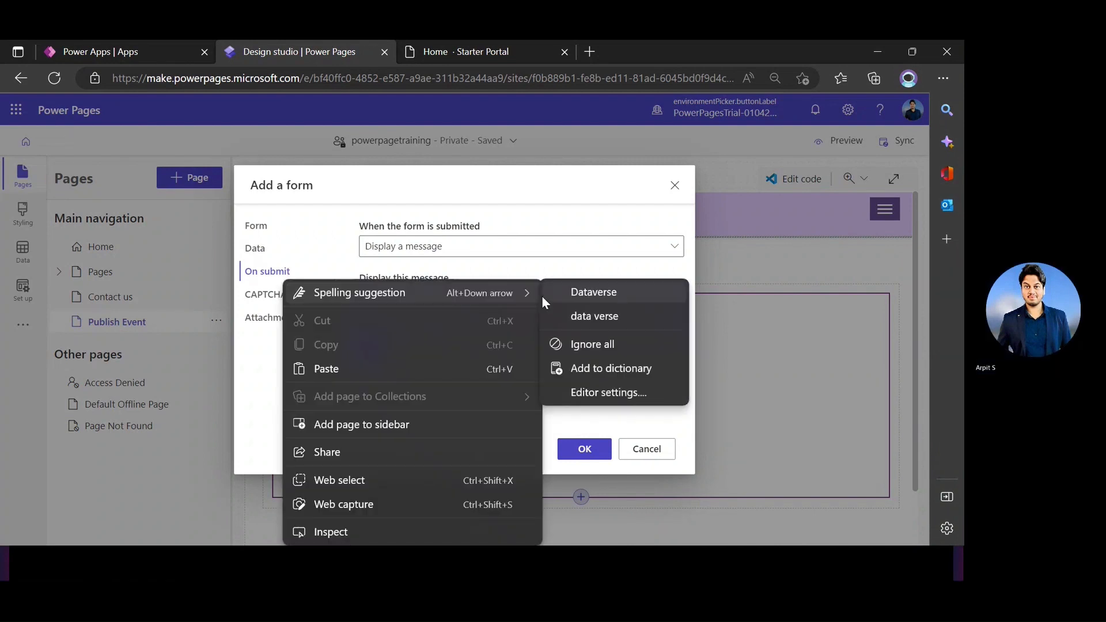
left_click(552, 251)
left_click(421, 379)
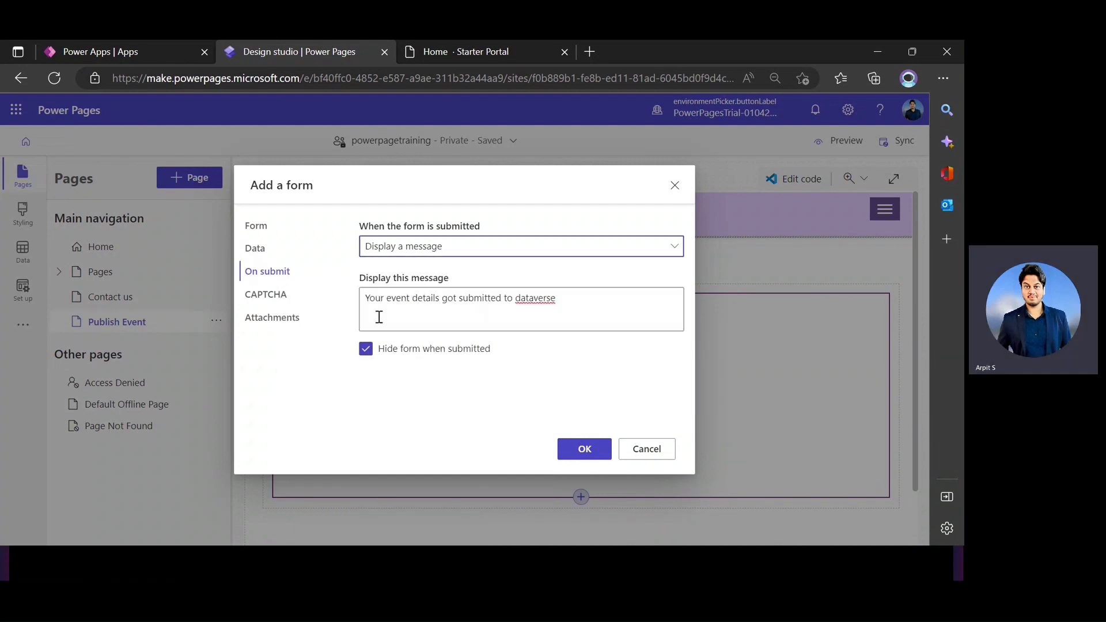
left_click(421, 252)
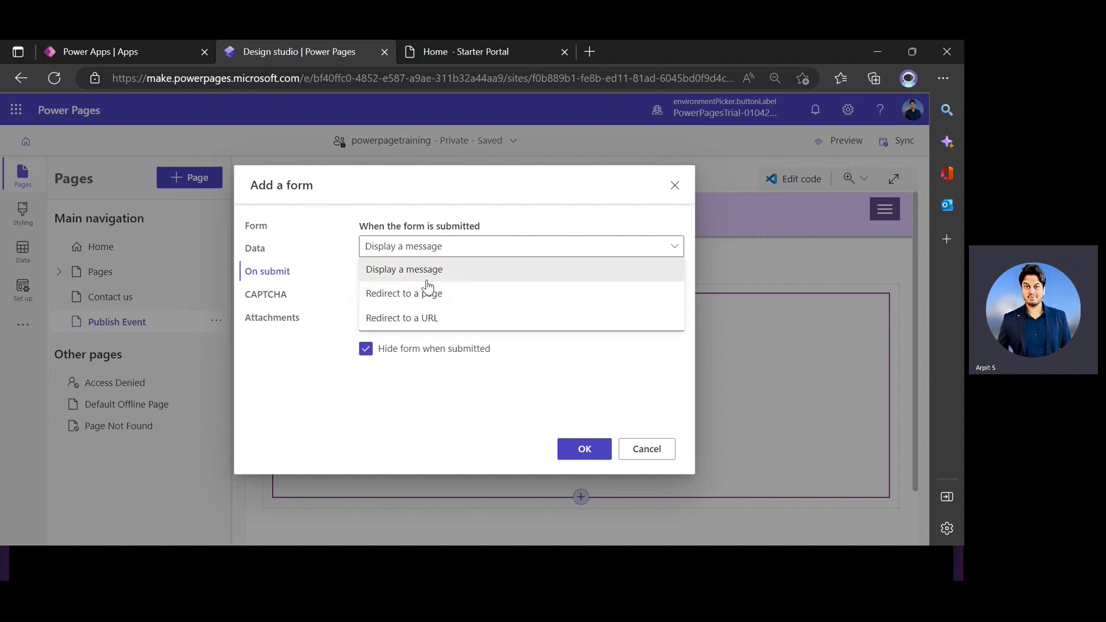
left_click(329, 334)
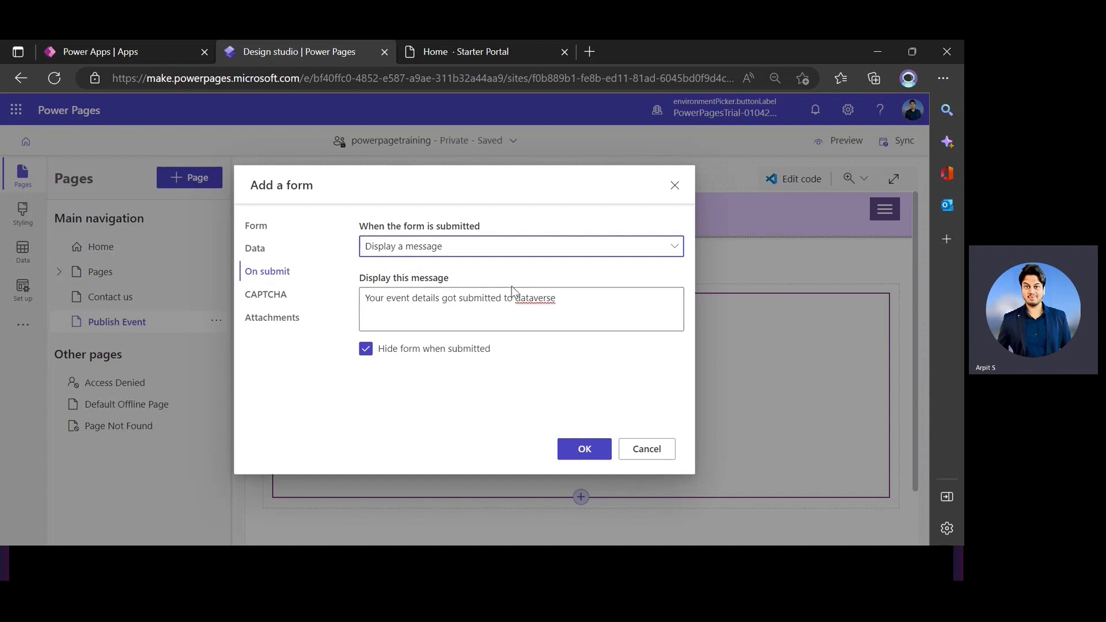
Review the form's CAPTCHA options, try enabling attachments to inspect the allowed file types, and turn attachments off again.
left_click(265, 294)
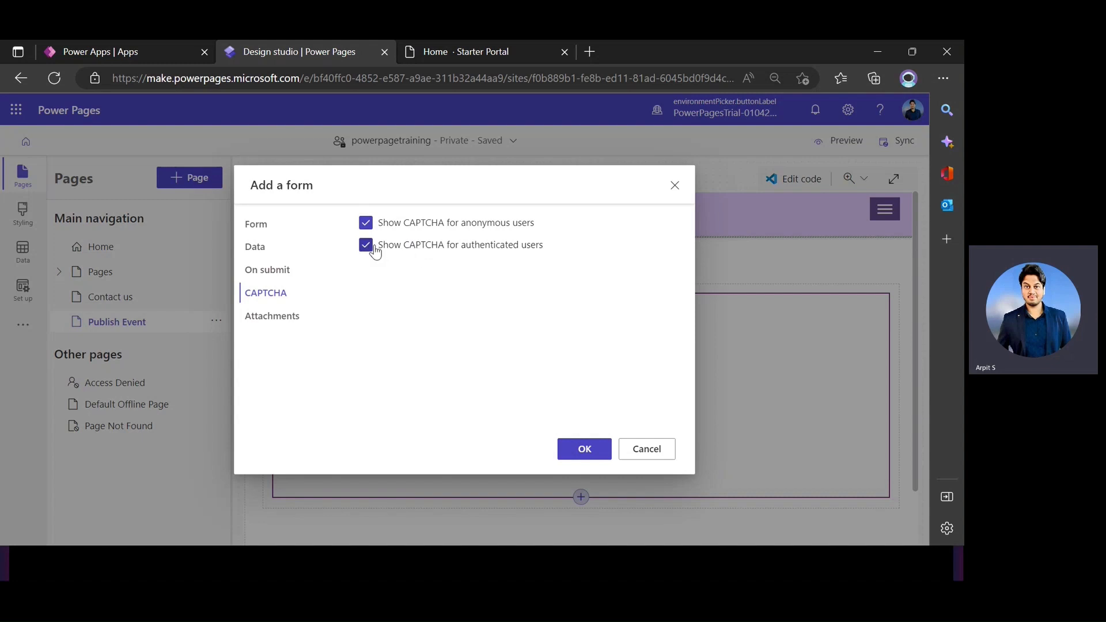
left_click(282, 321)
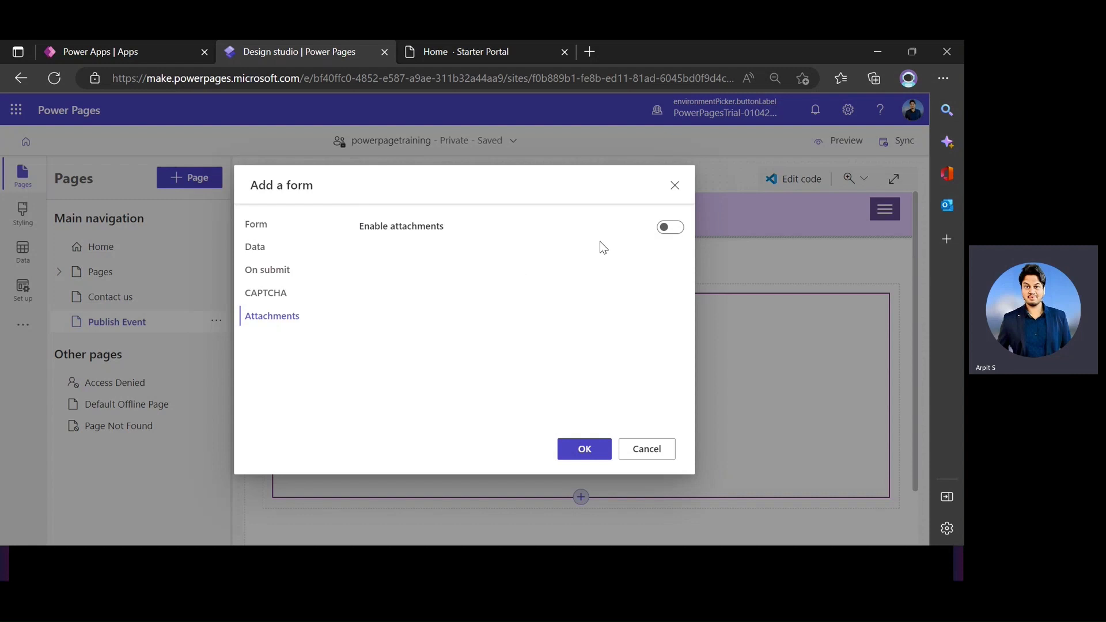
left_click(668, 228)
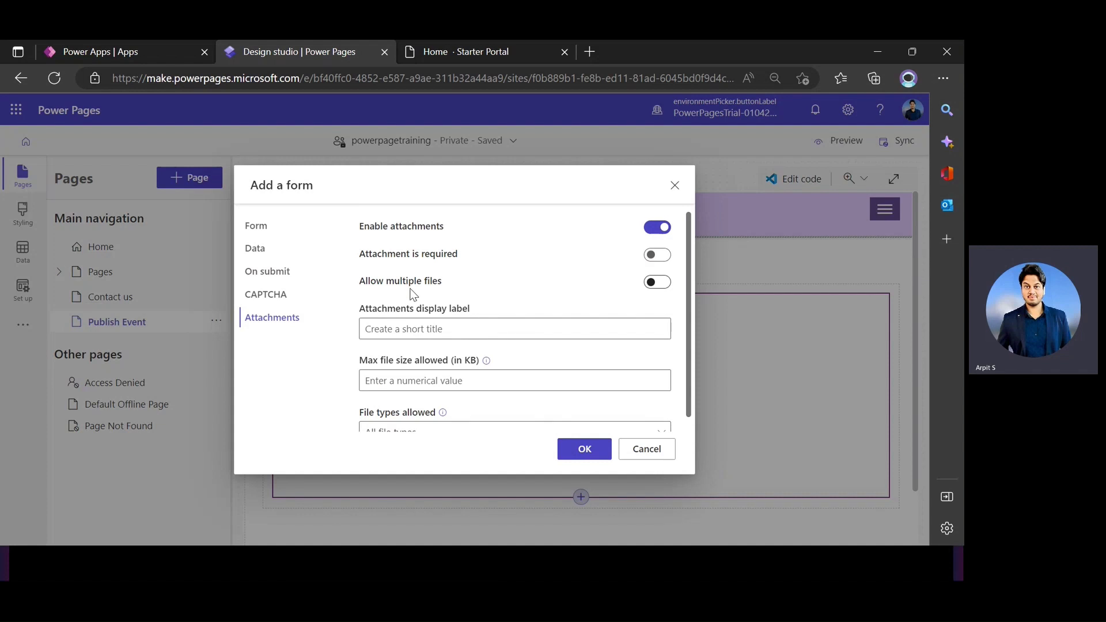
scroll(413, 291, "down", 1)
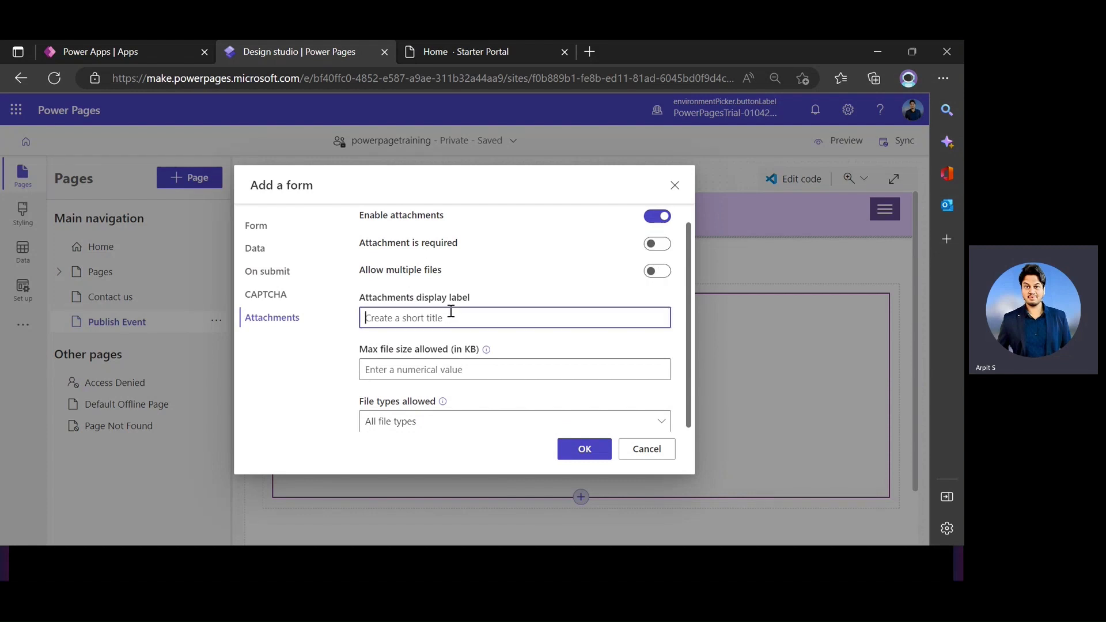
left_click(418, 373)
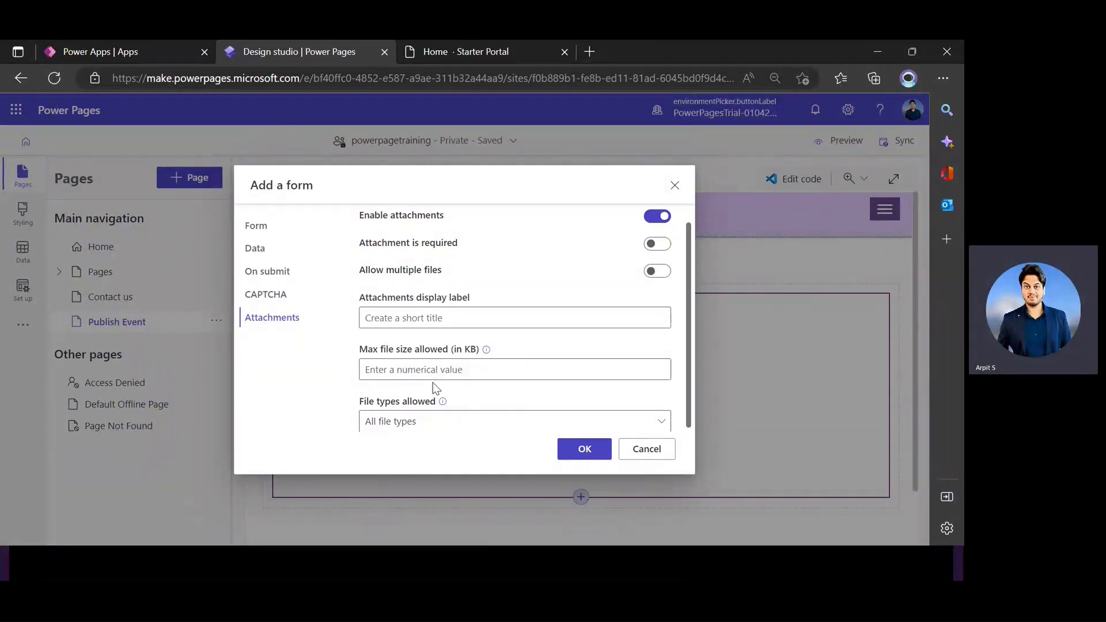
left_click(399, 426)
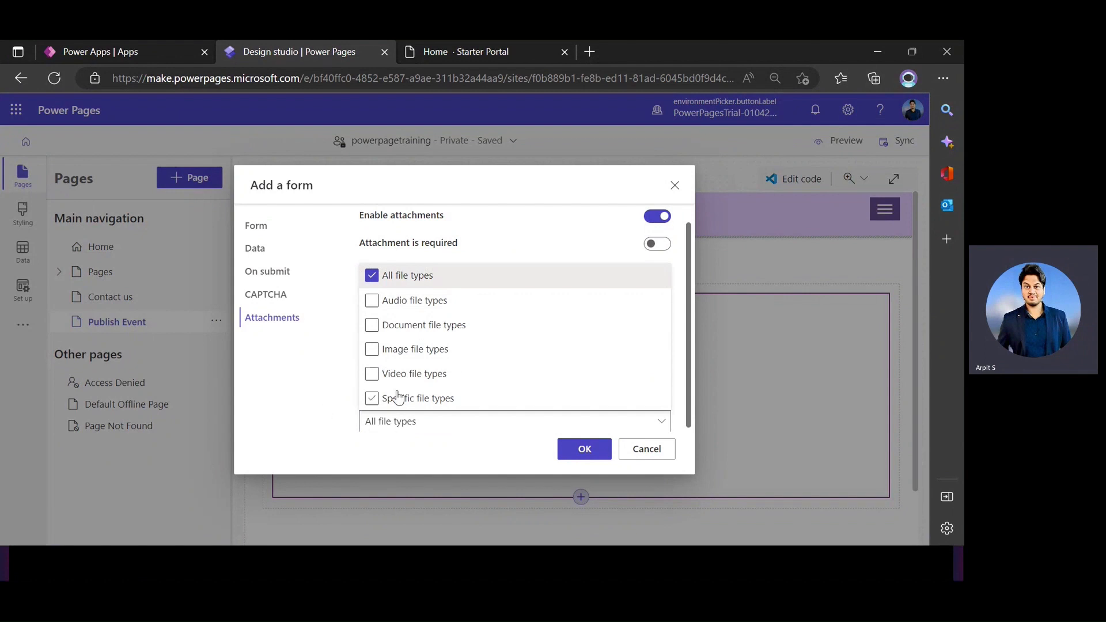
left_click(323, 392)
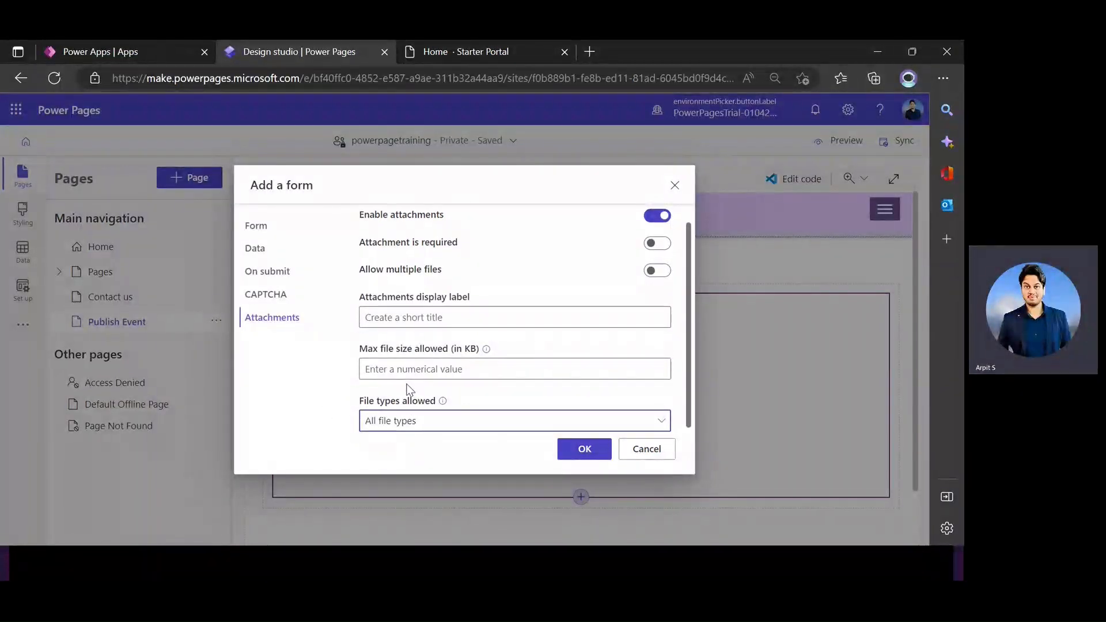
scroll(357, 364, "up", 1)
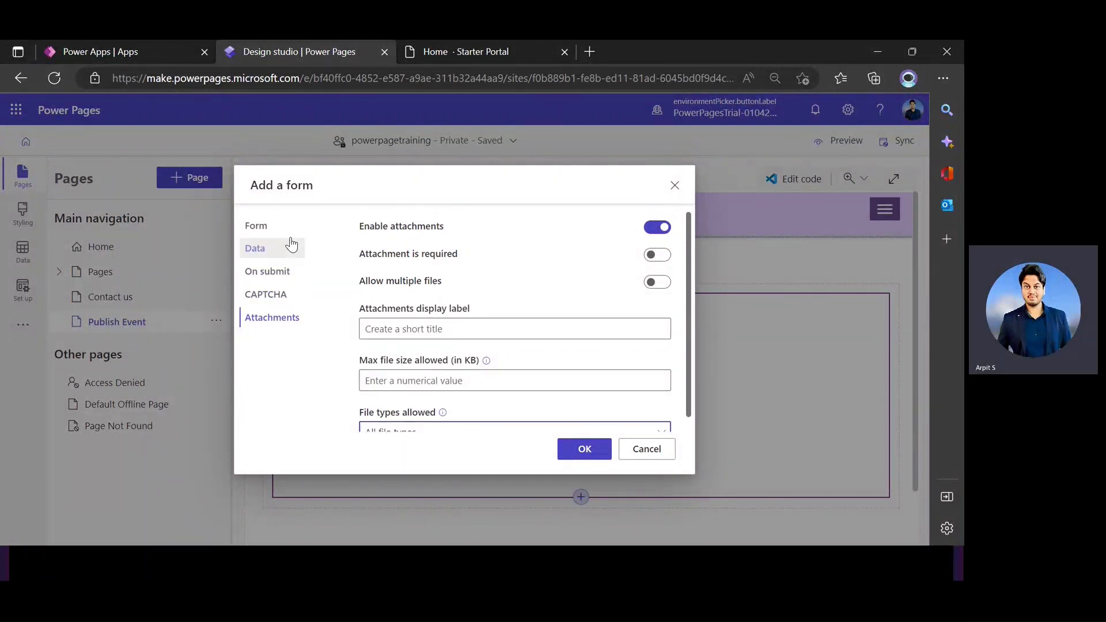
left_click(275, 225)
left_click(272, 317)
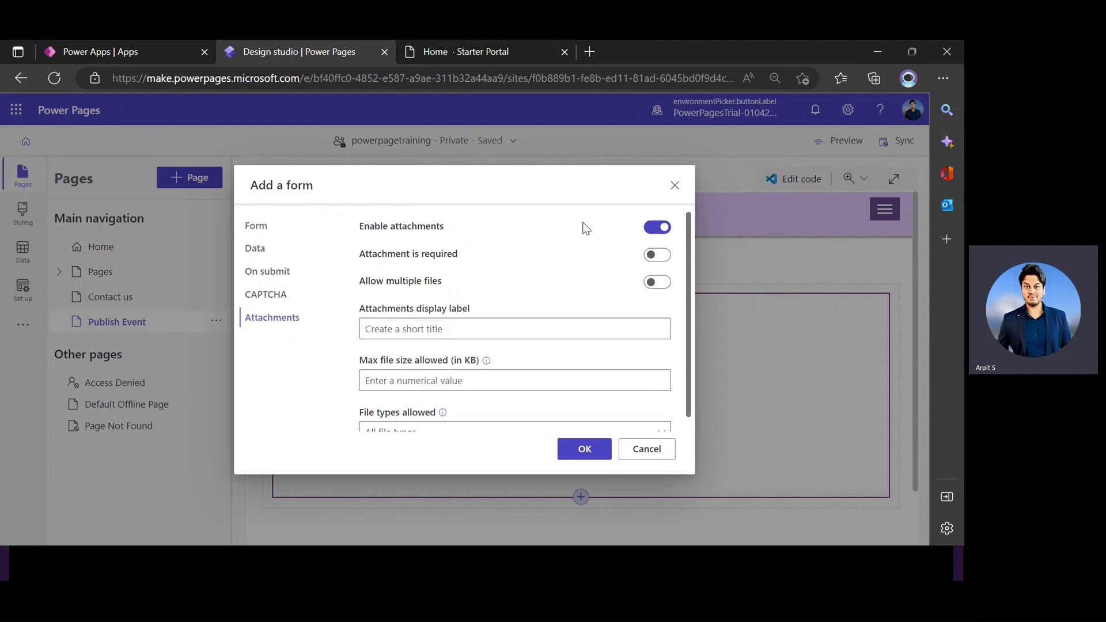
left_click(654, 227)
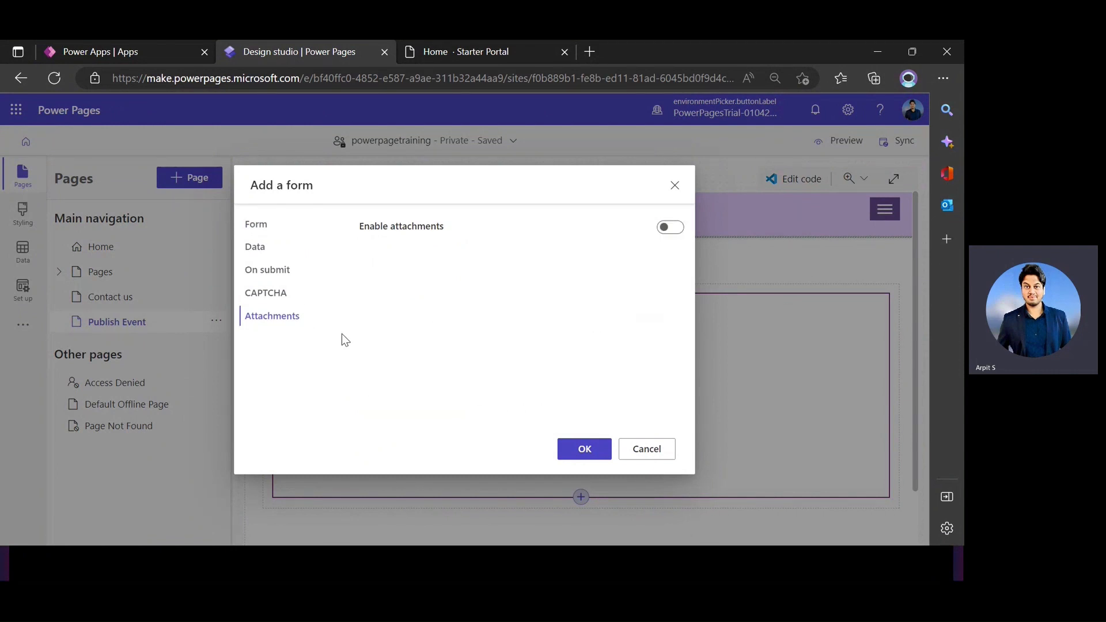
Add the configured form to the Publish Event page and look through its fields.
left_click(579, 448)
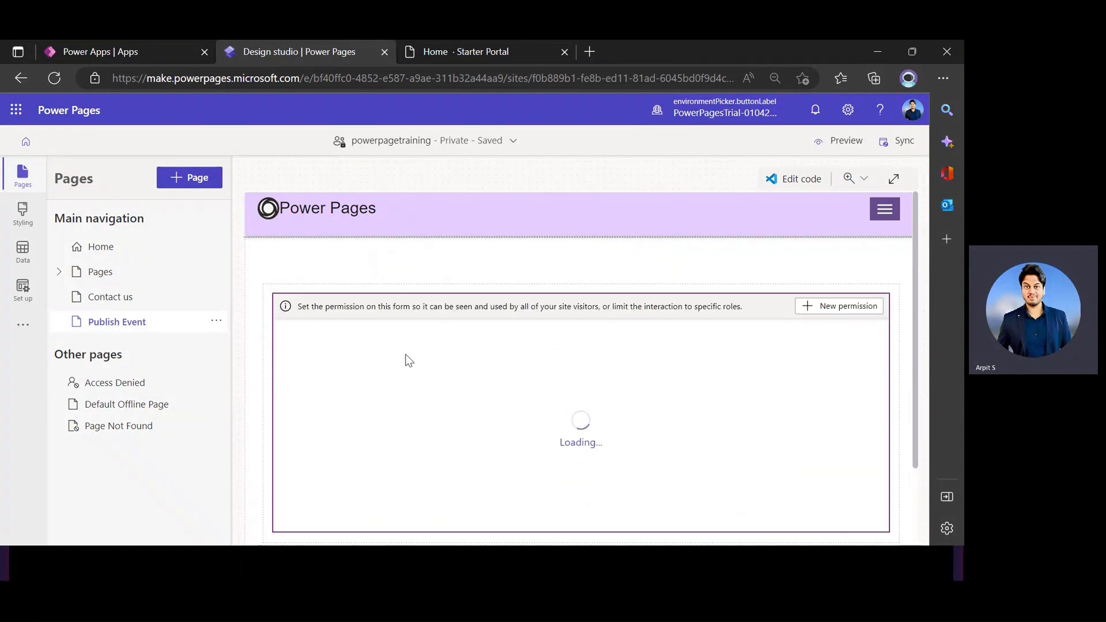
scroll(536, 395, "down", 2)
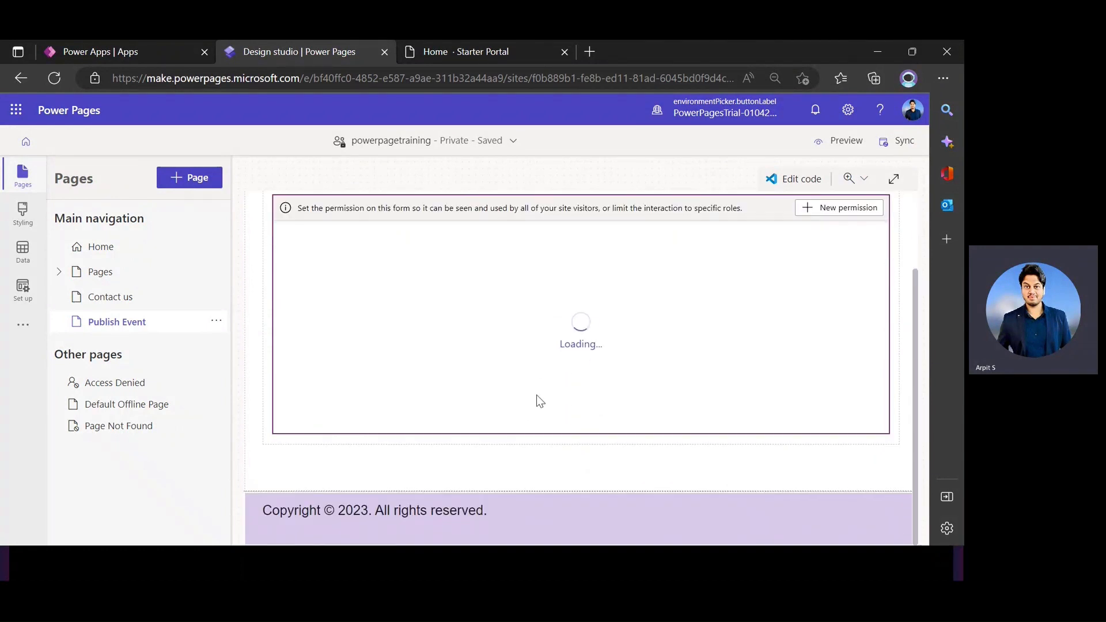
scroll(537, 395, "up", 1)
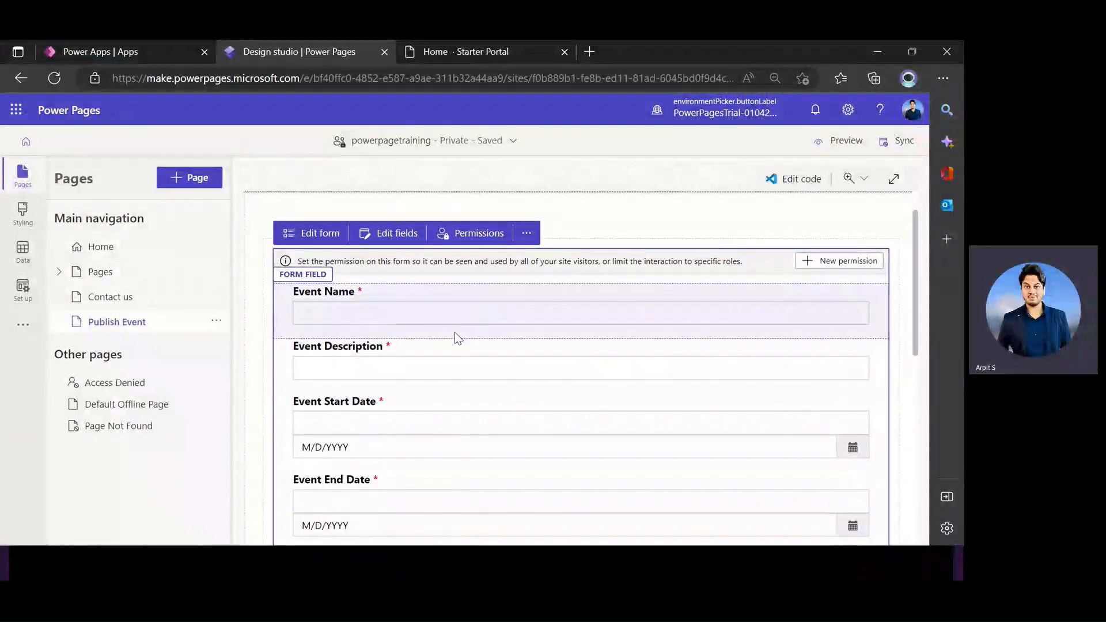
scroll(454, 332, "down", 5)
scroll(455, 332, "up", 4)
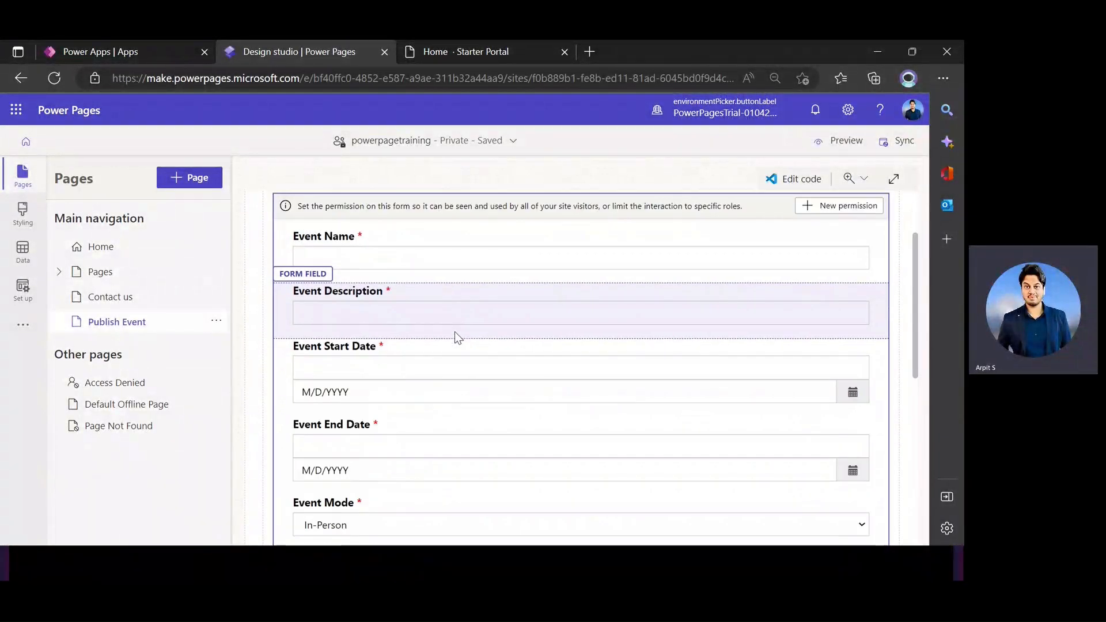
scroll(454, 330, "up", 2)
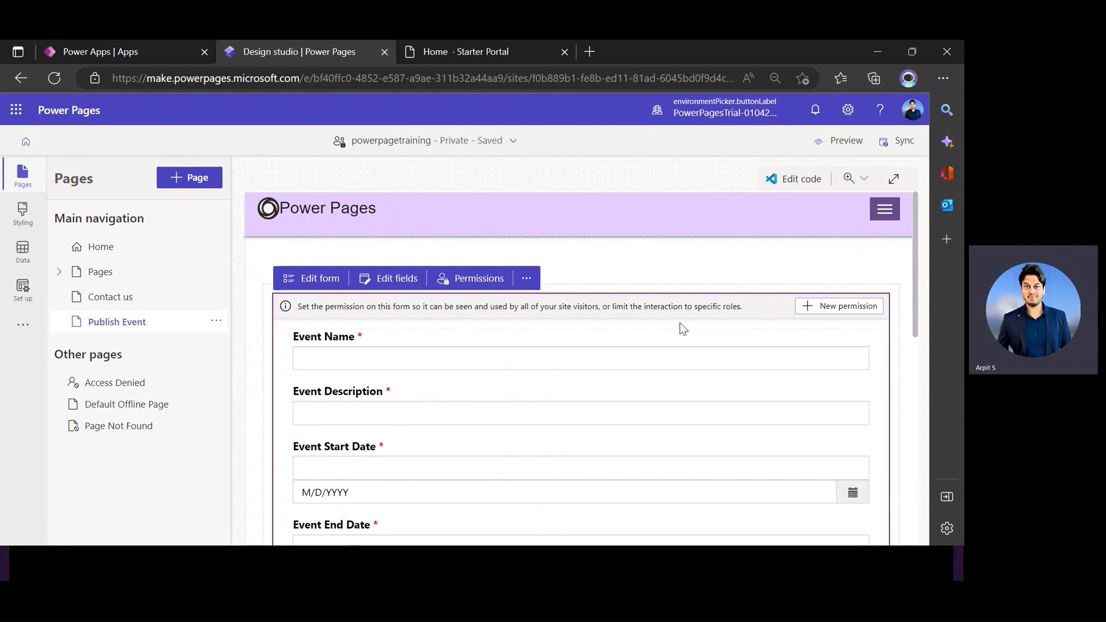
Sync the site and preview the Publish Event page in the browser, checking the notice shown in place of the form.
left_click(898, 147)
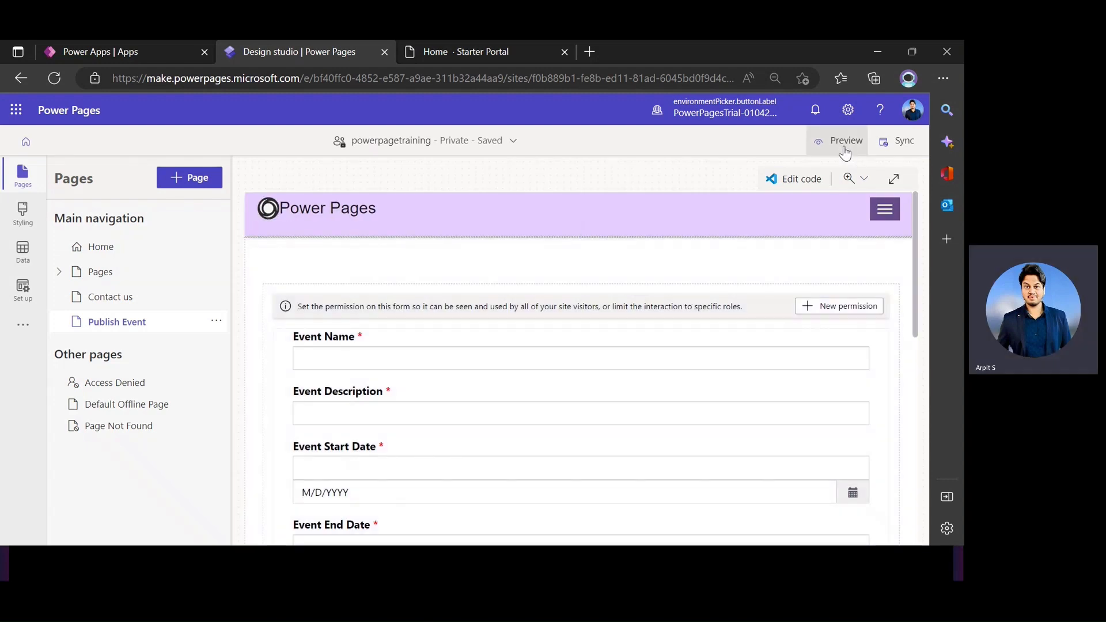
left_click(845, 151)
left_click(773, 181)
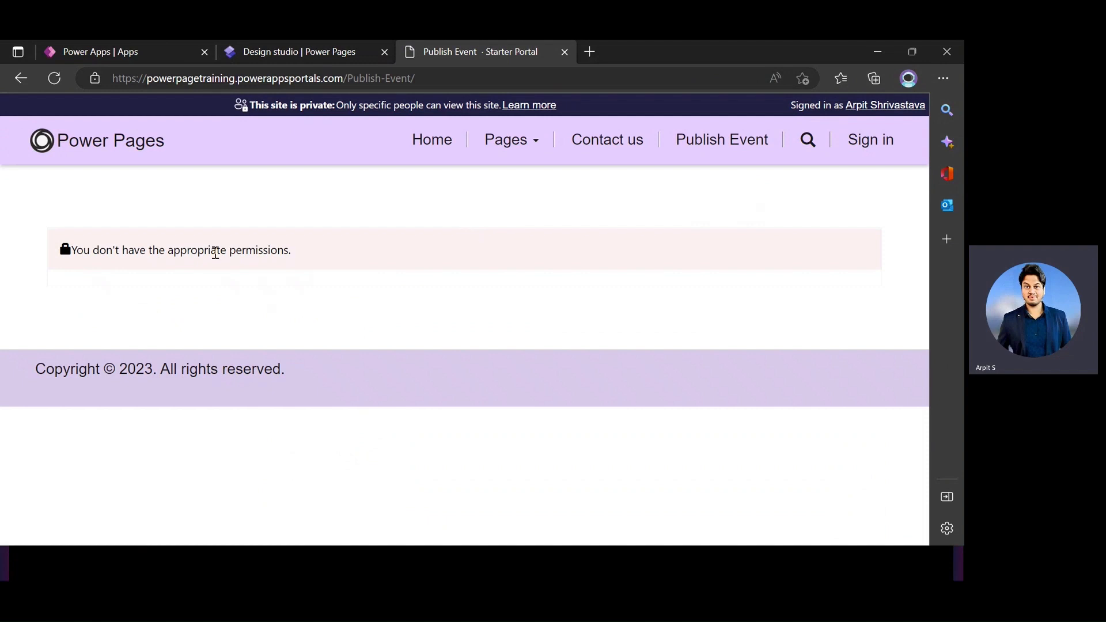
left_click_drag(72, 250, 315, 261)
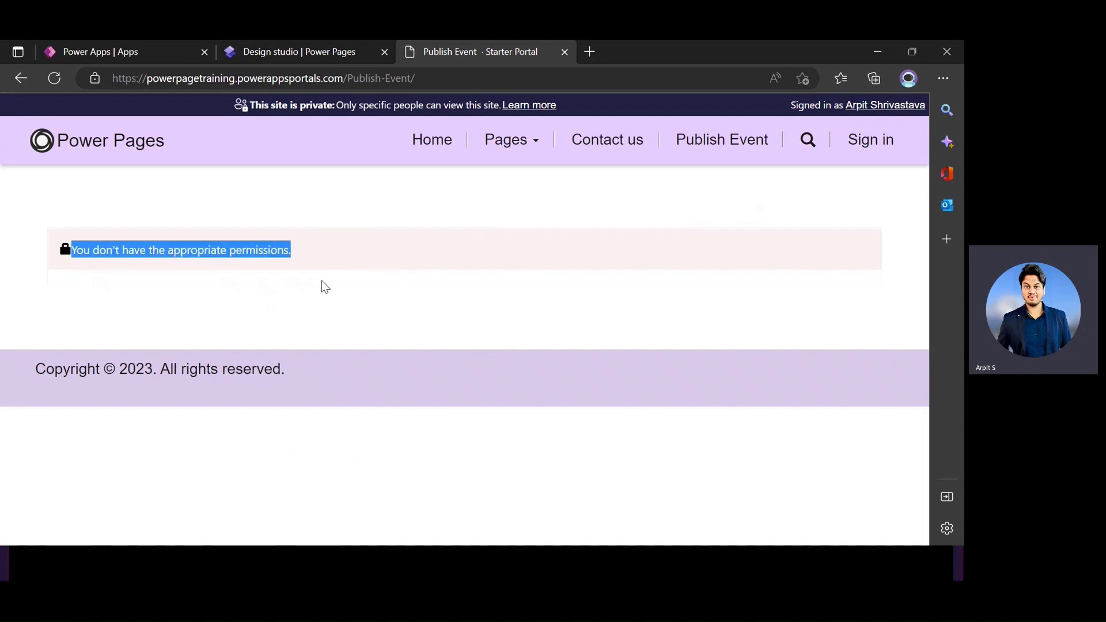
Return to the design studio, examine the new table permission settings for the form without saving, and look over the form's fields.
left_click(281, 60)
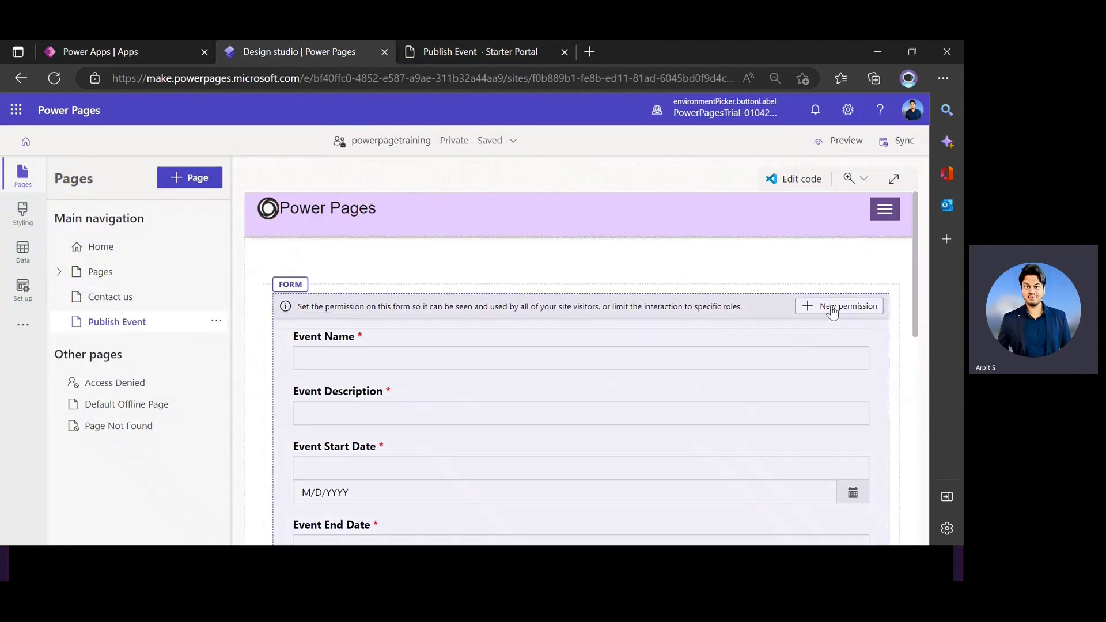
left_click(837, 307)
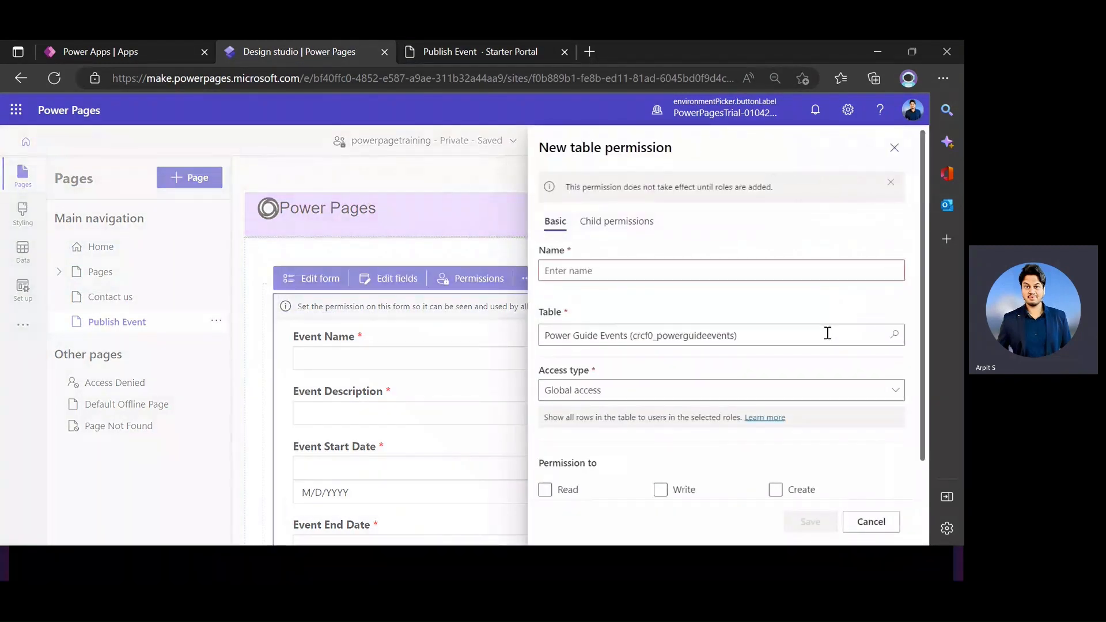
left_click(868, 524)
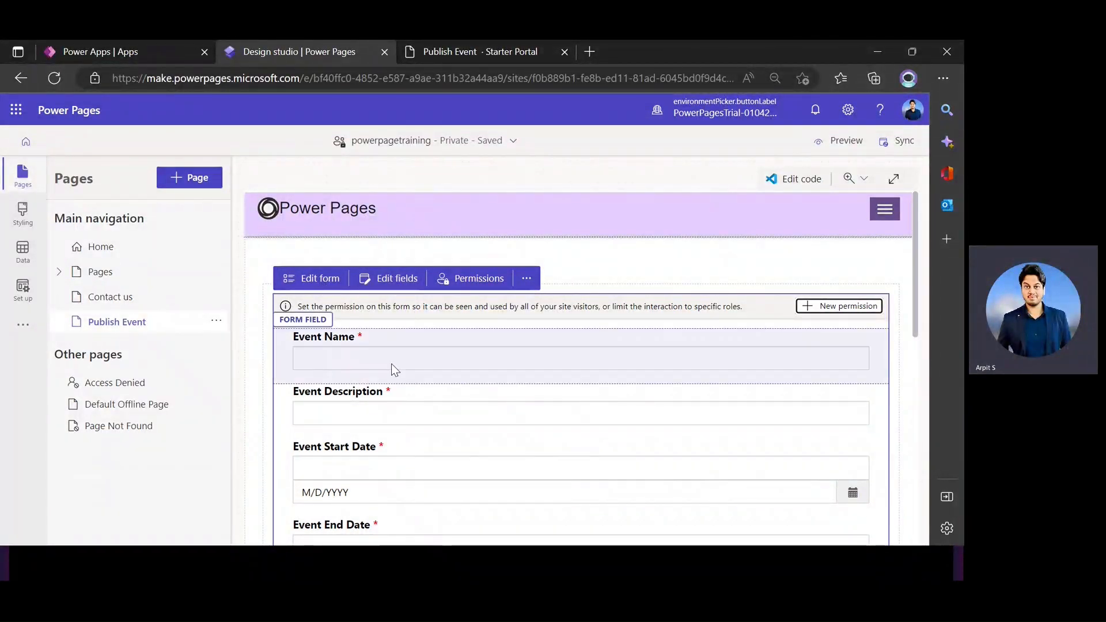
scroll(392, 366, "down", 2)
scroll(392, 367, "down", 1)
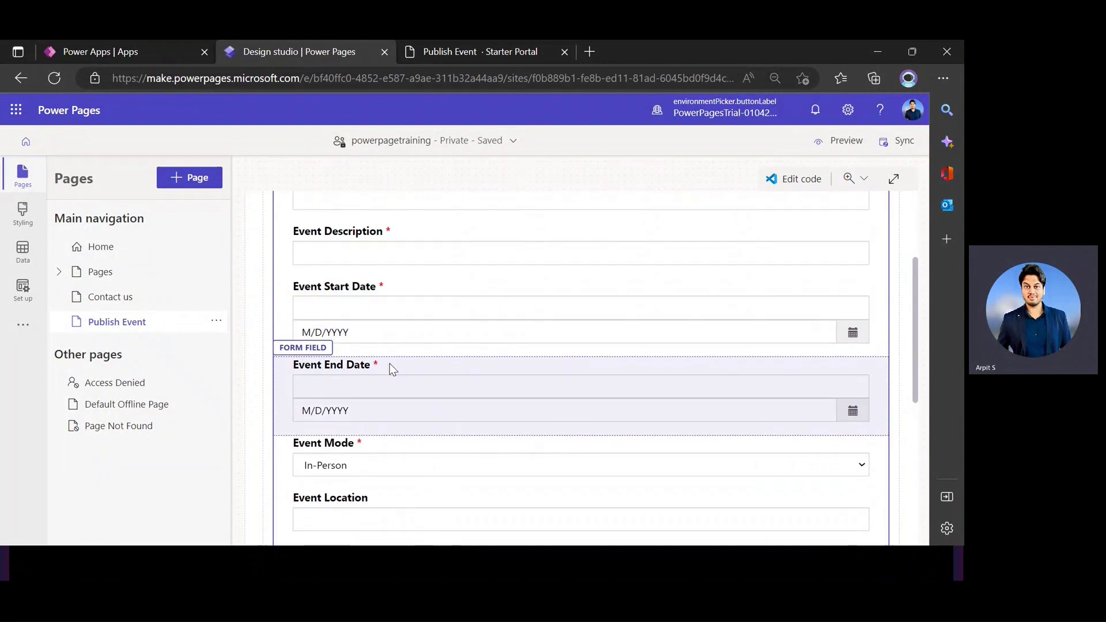
Open the Information form's fields in the table form editor, look over its layout, and return to the Publish Event page.
scroll(400, 383, "up", 3)
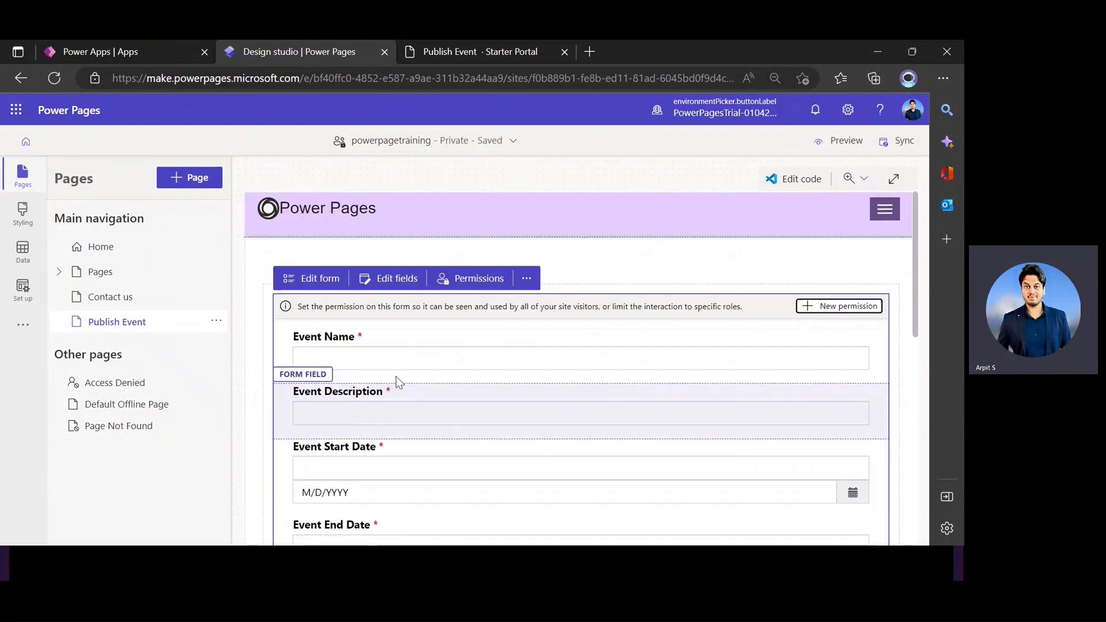
left_click(390, 281)
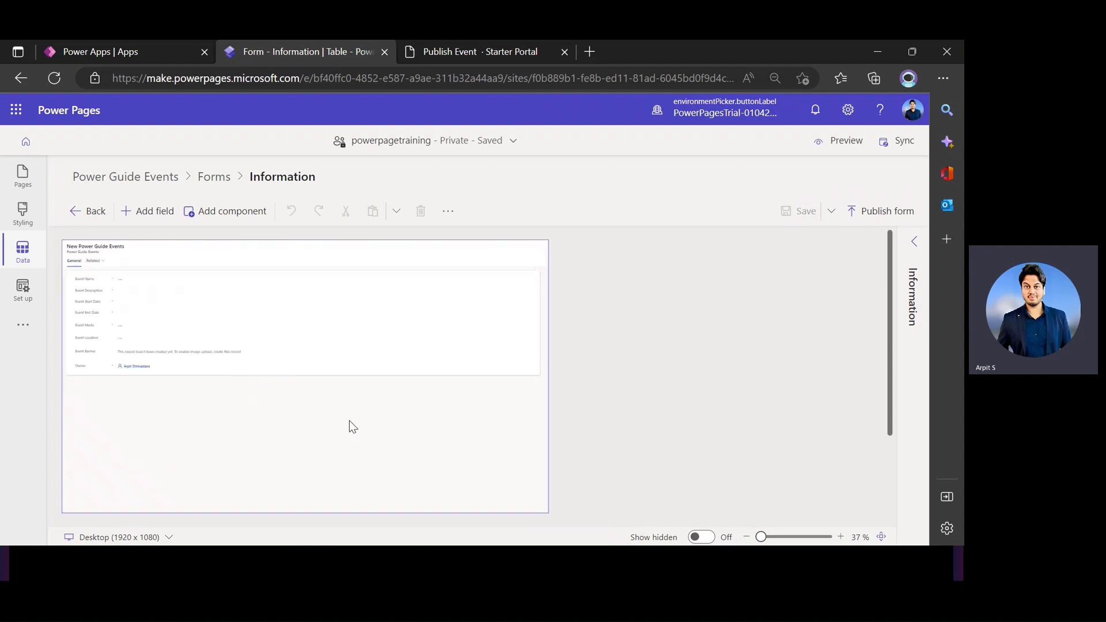
left_click(840, 536)
left_click(840, 537)
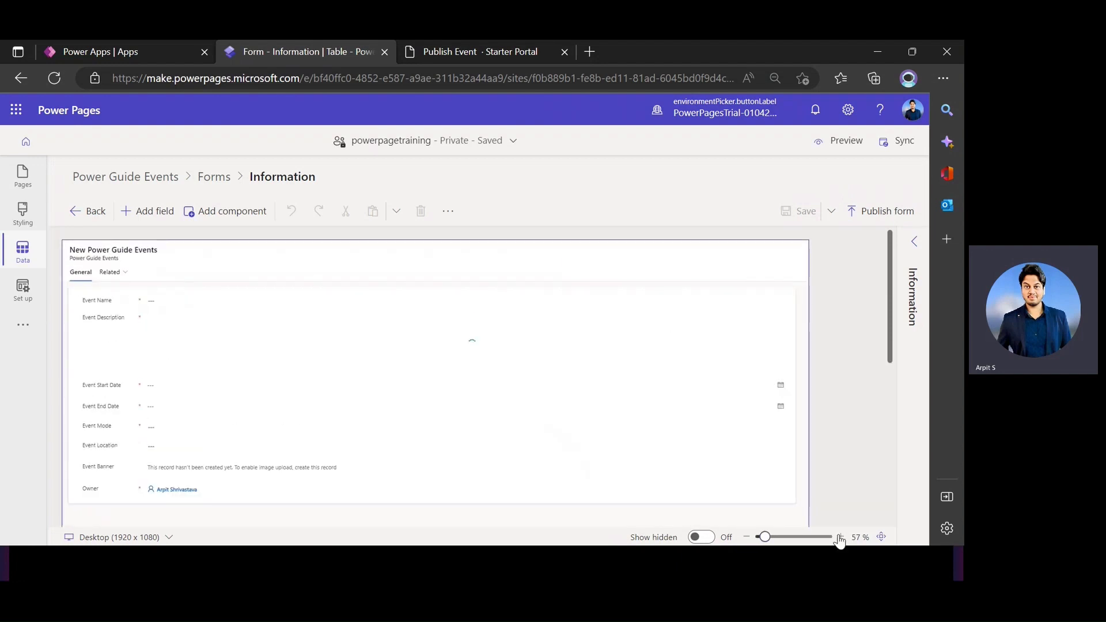
left_click(840, 536)
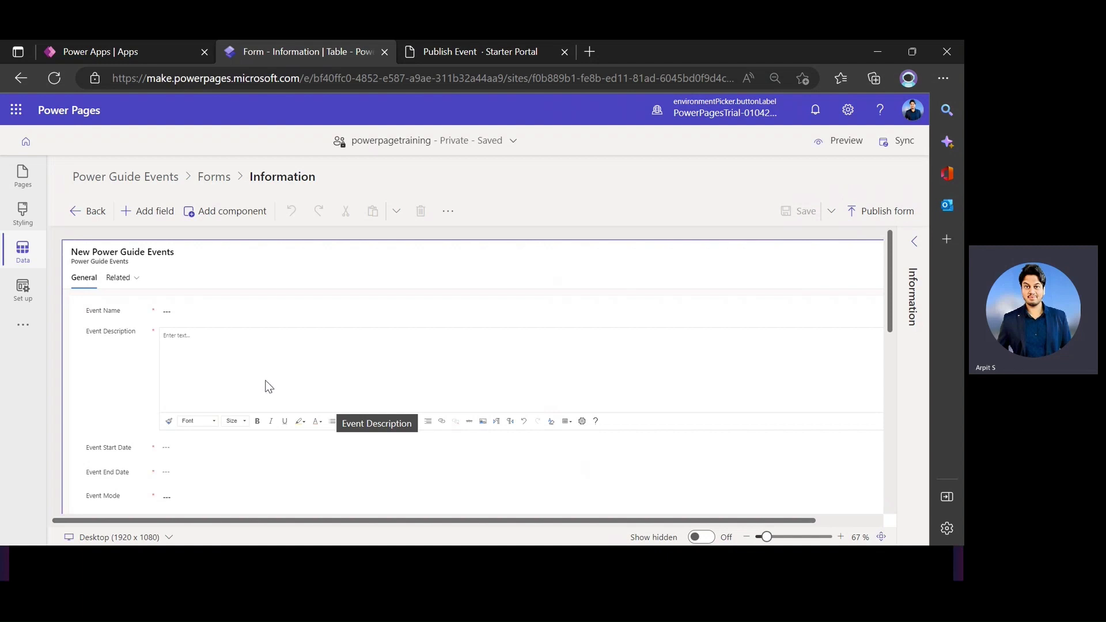
scroll(269, 386, "down", 4)
scroll(244, 386, "up", 2)
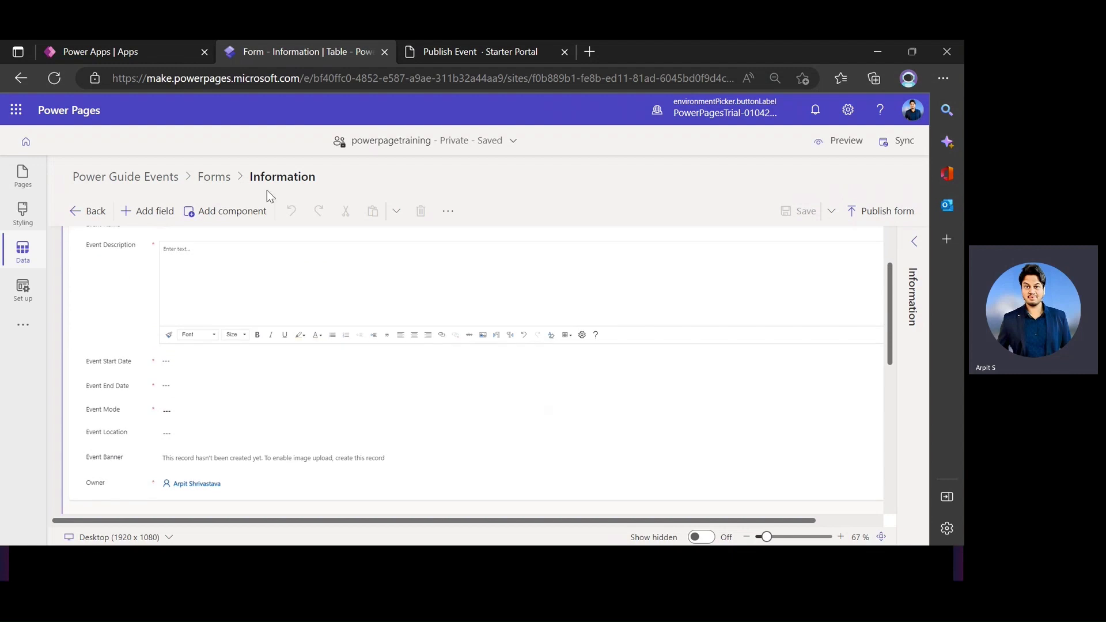
scroll(207, 387, "up", 2)
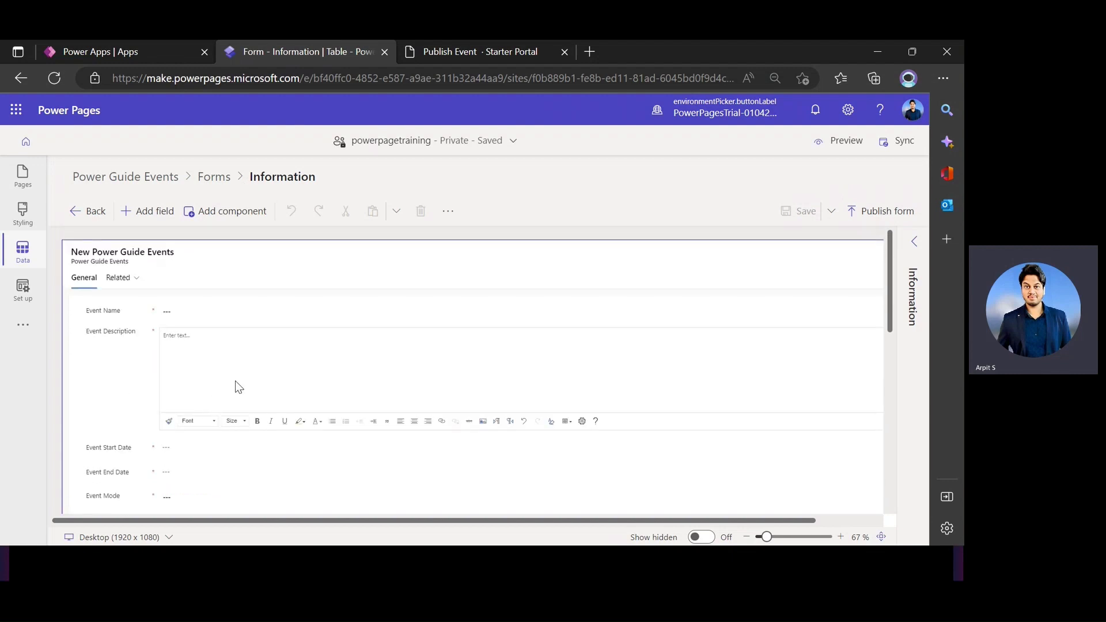
left_click(85, 212)
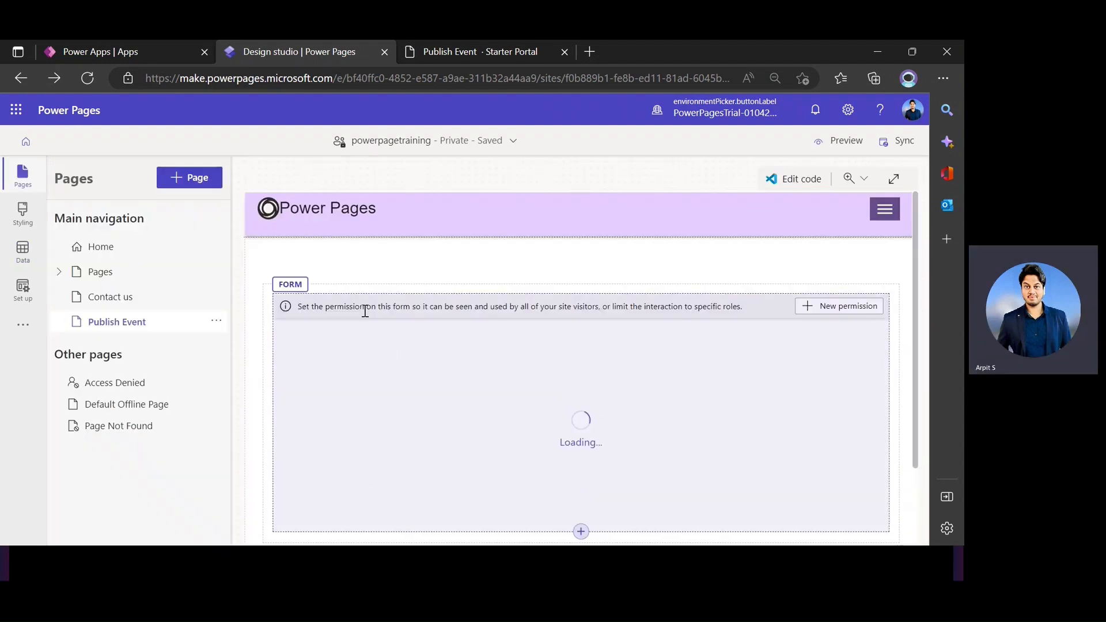
Start a new table permission for the Publish Event form and name it Publish Event Permissions.
left_click(357, 281)
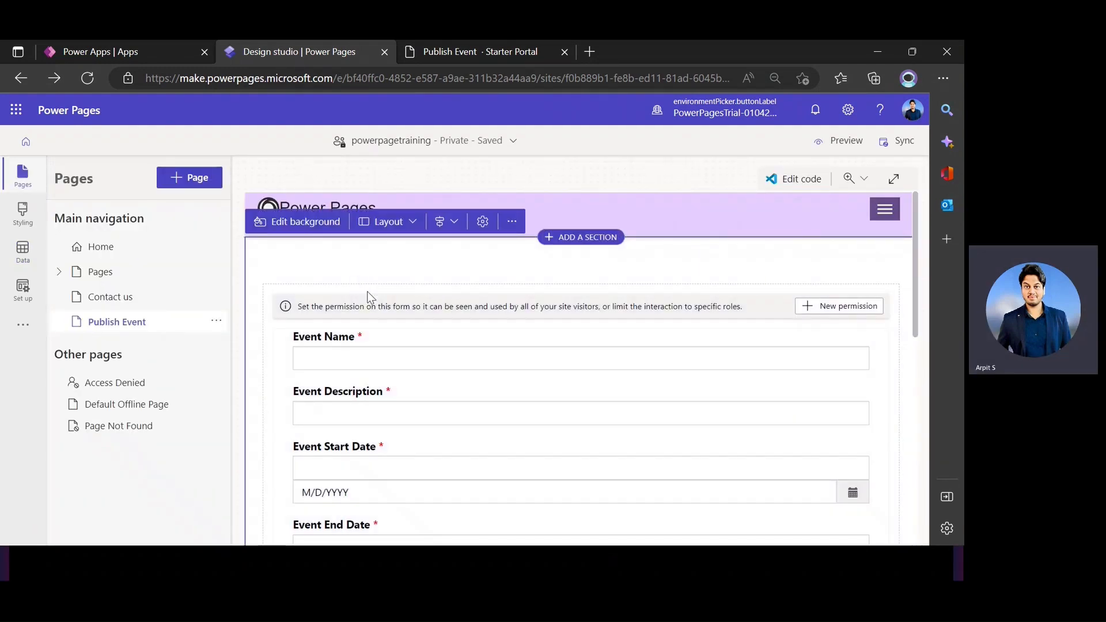
left_click(600, 291)
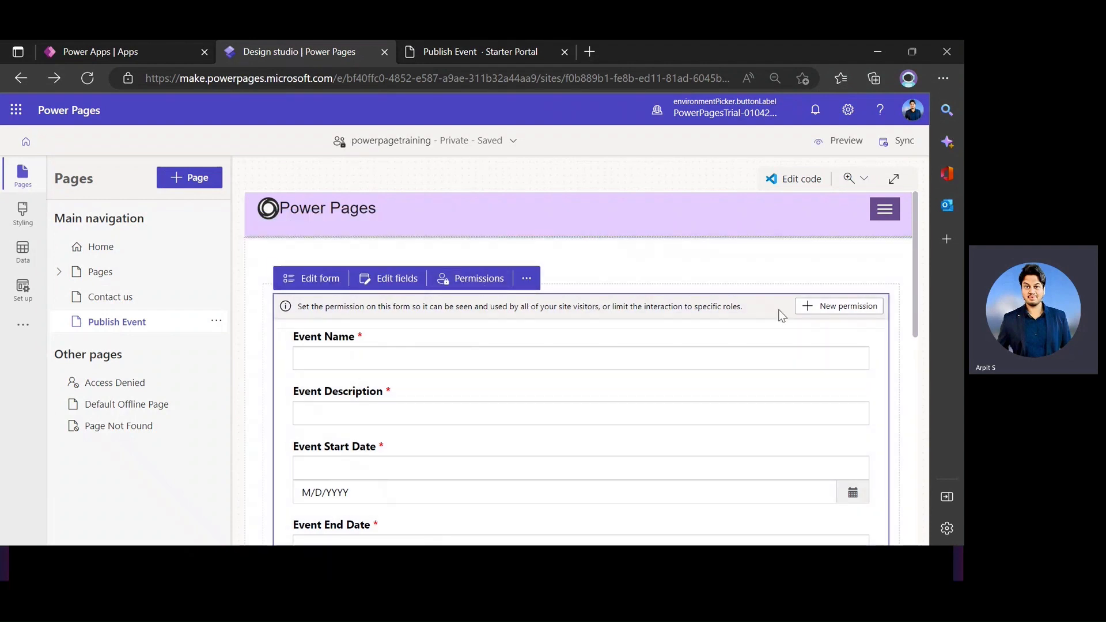
left_click(476, 285)
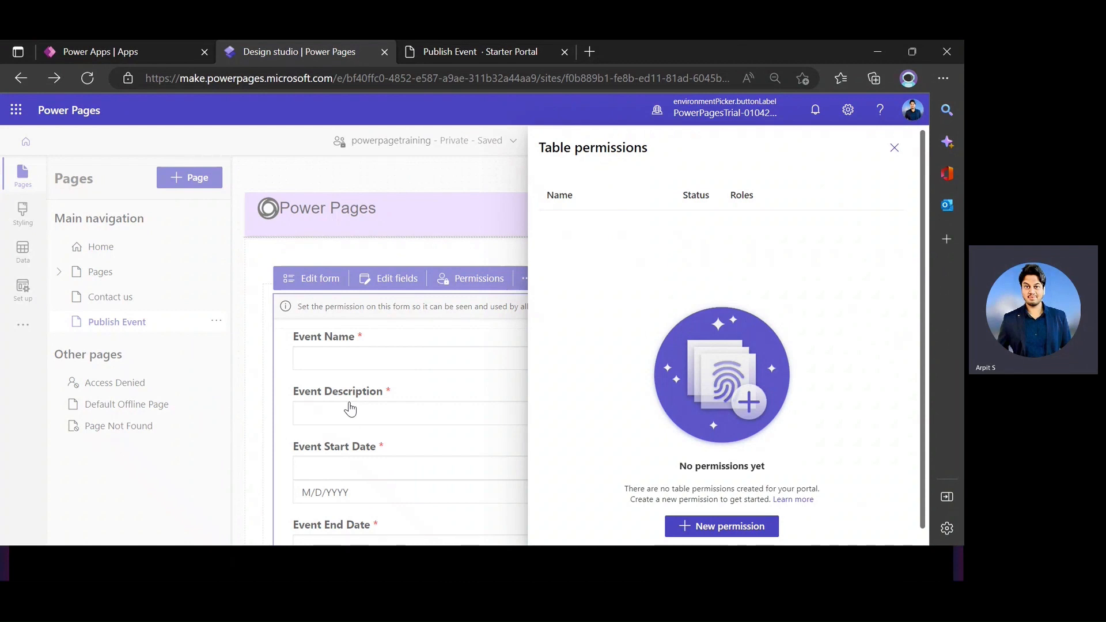
left_click(727, 526)
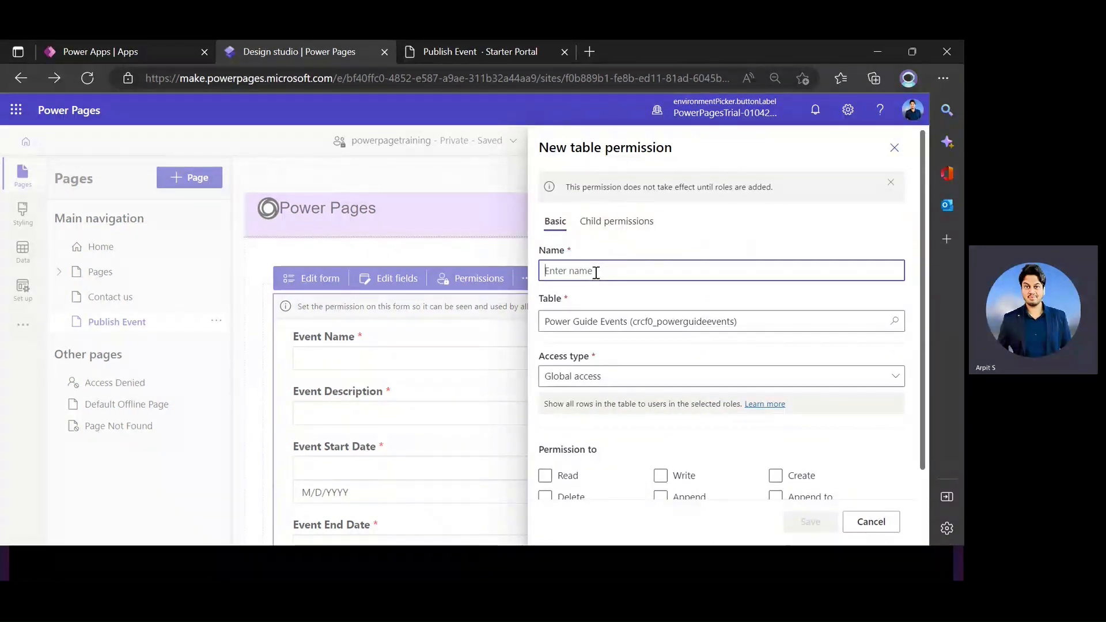
type("Publish ")
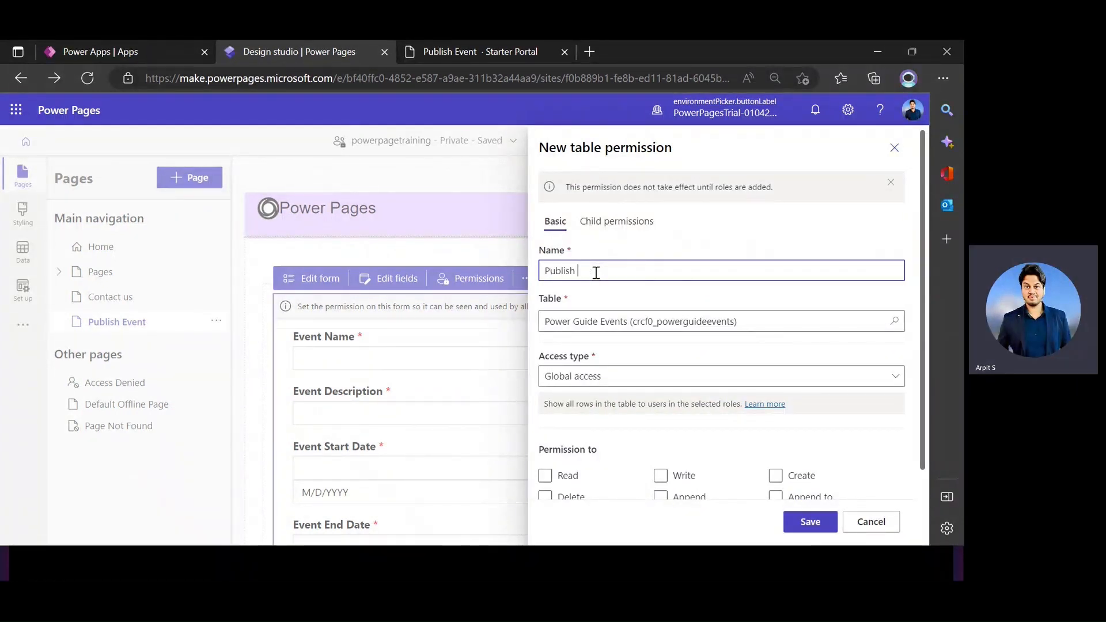
type("Event Permissions")
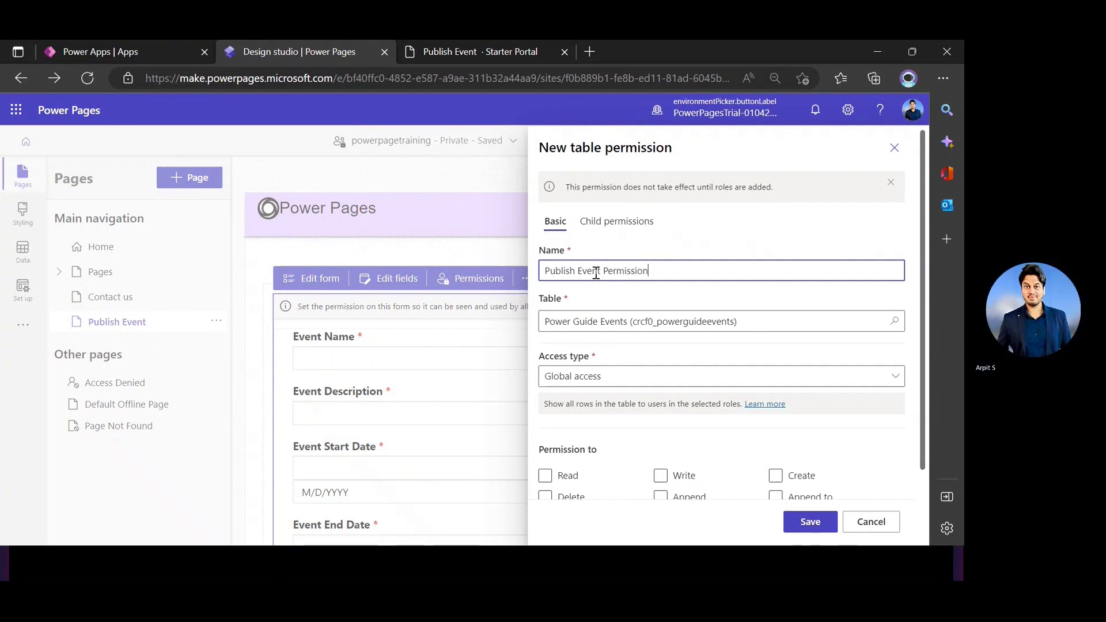
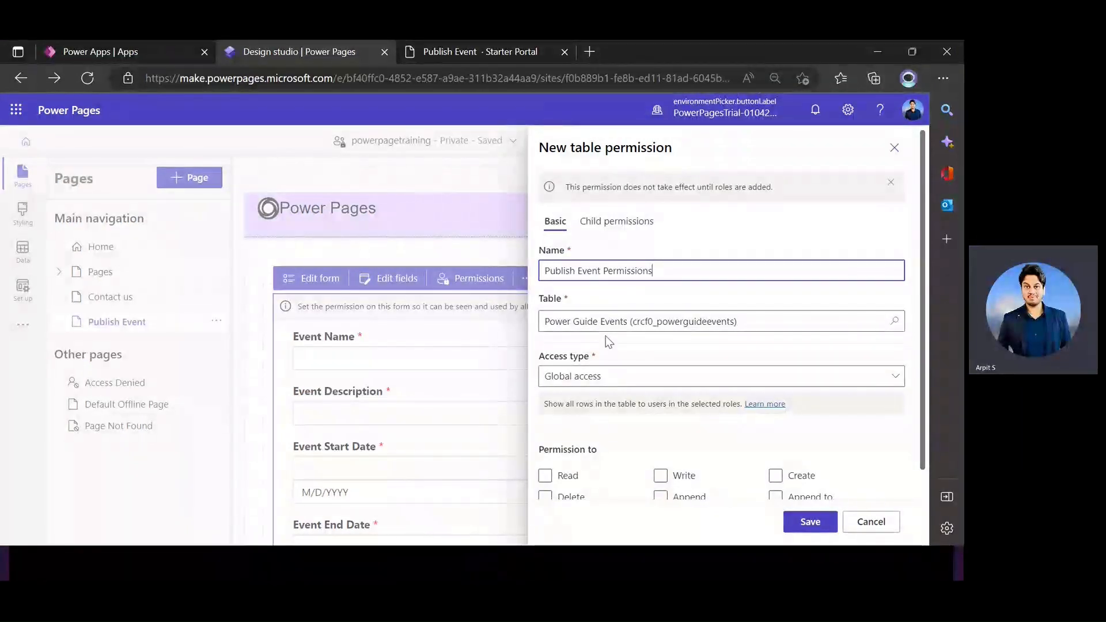
Review the access types, keep Global access, and grant the Create privilege on the Power Guide Events table.
left_click(604, 378)
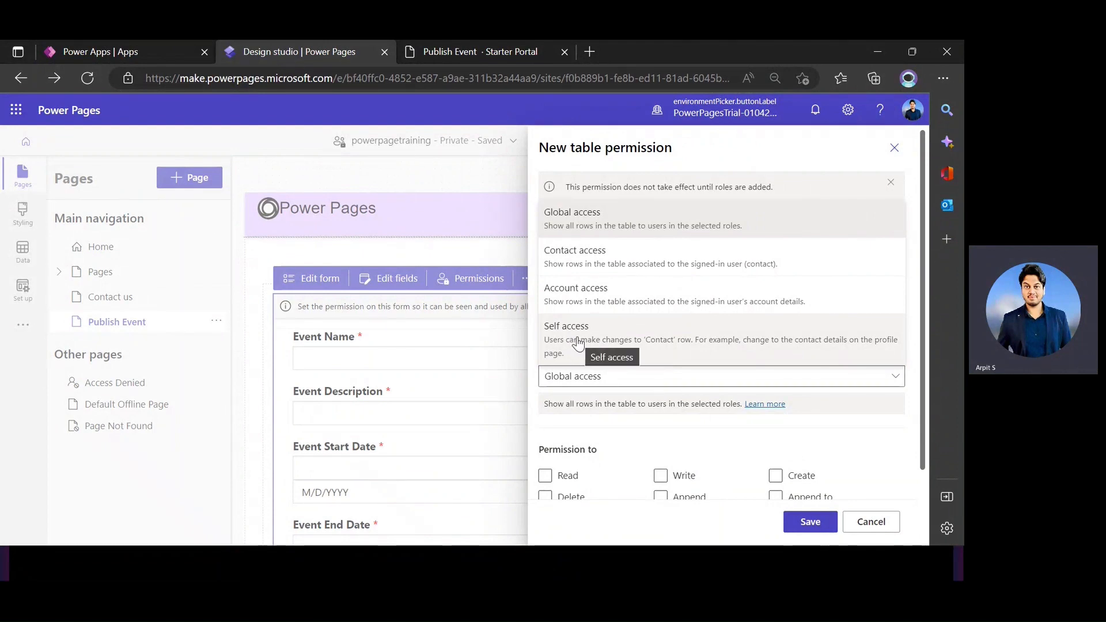
left_click(638, 435)
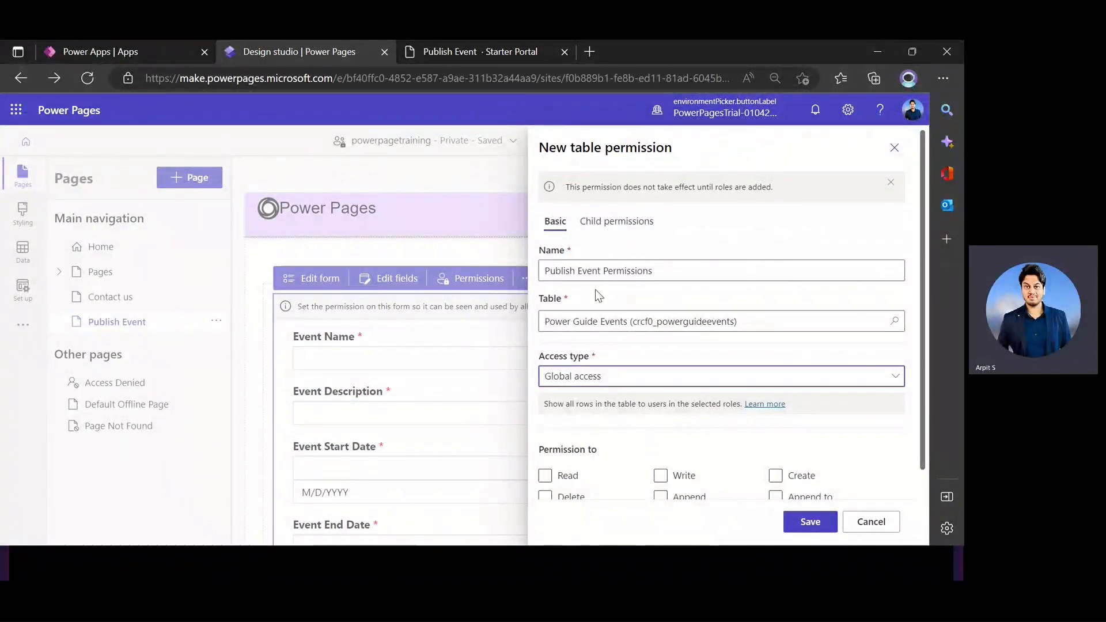
scroll(595, 289, "down", 1)
left_click(775, 412)
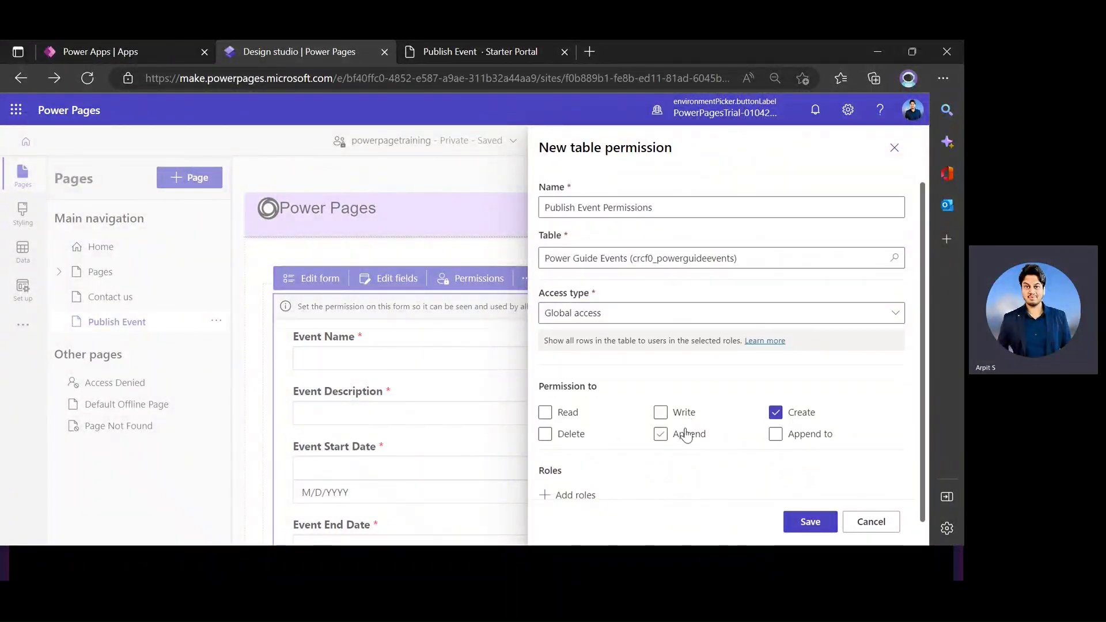
scroll(593, 396, "up", 1)
scroll(593, 396, "up", 1)
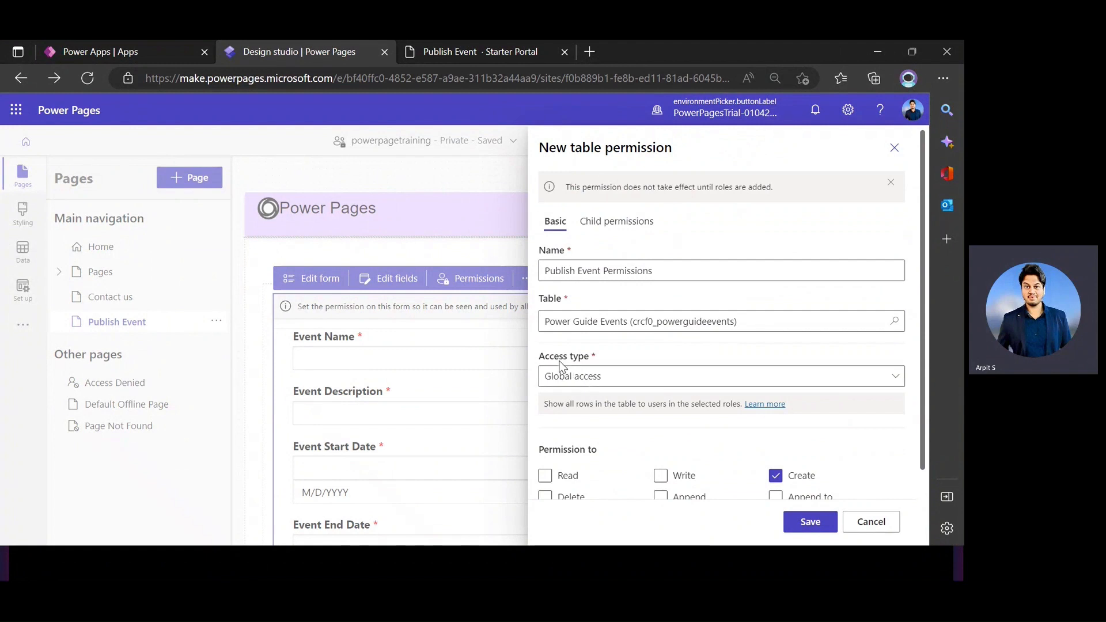
scroll(587, 340, "down", 1)
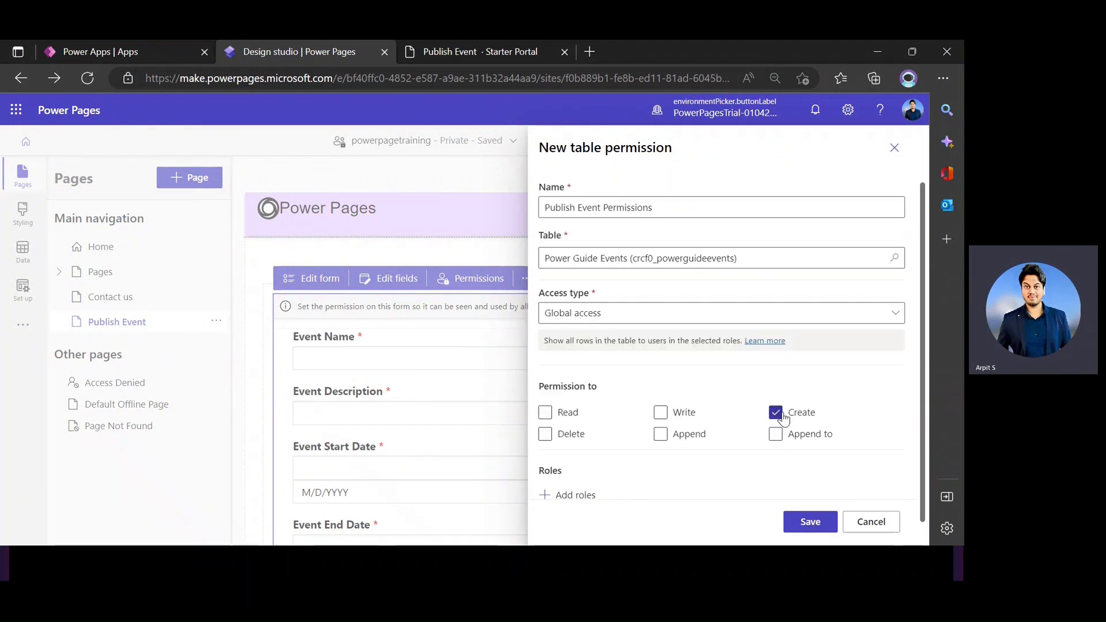
Try Contact access to inspect its relationship settings, restore Global access, and look over the access types again.
left_click(595, 322)
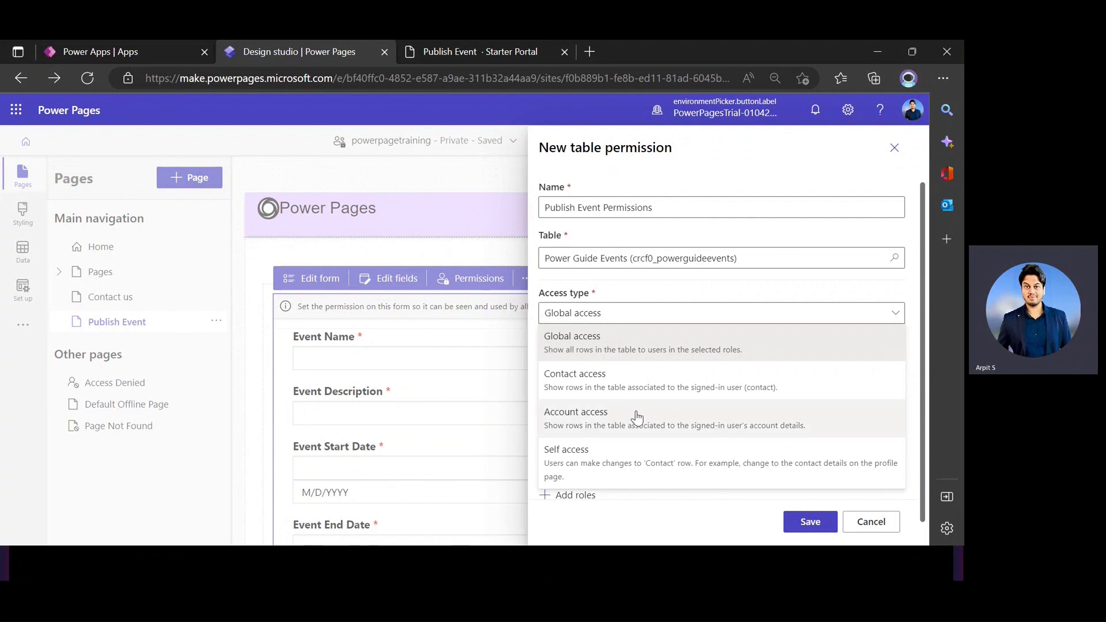
left_click(594, 385)
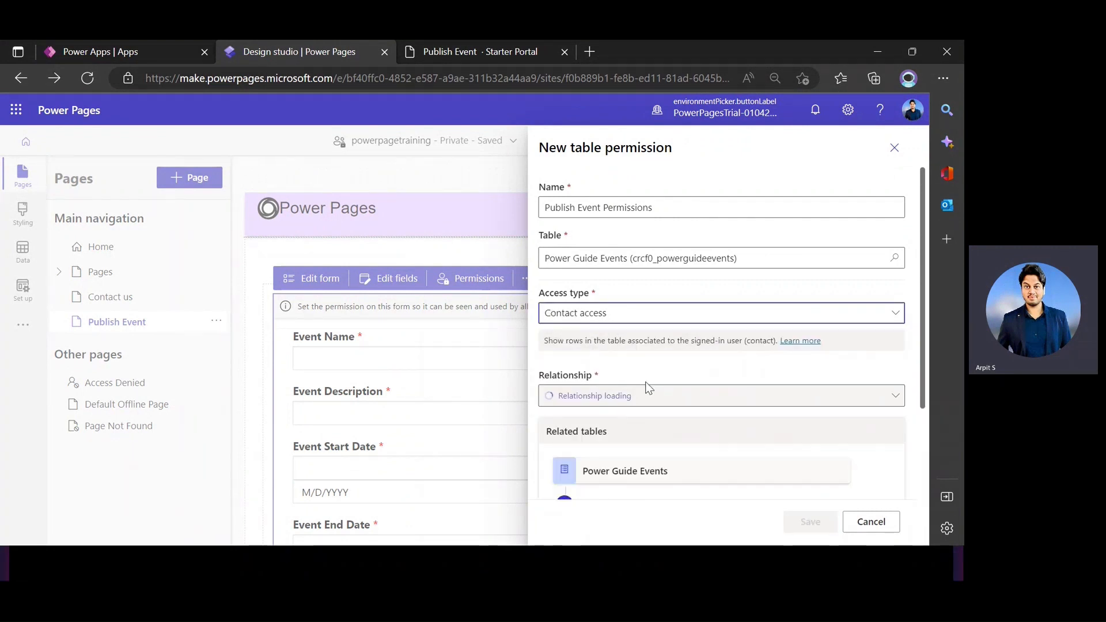
scroll(635, 364, "down", 3)
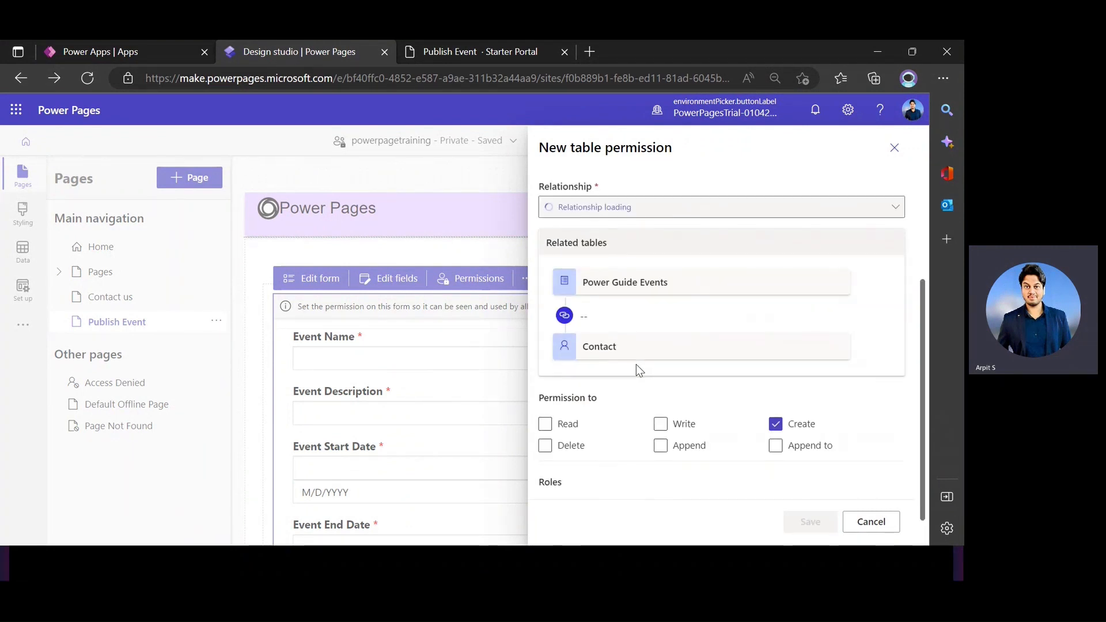
scroll(636, 364, "down", 1)
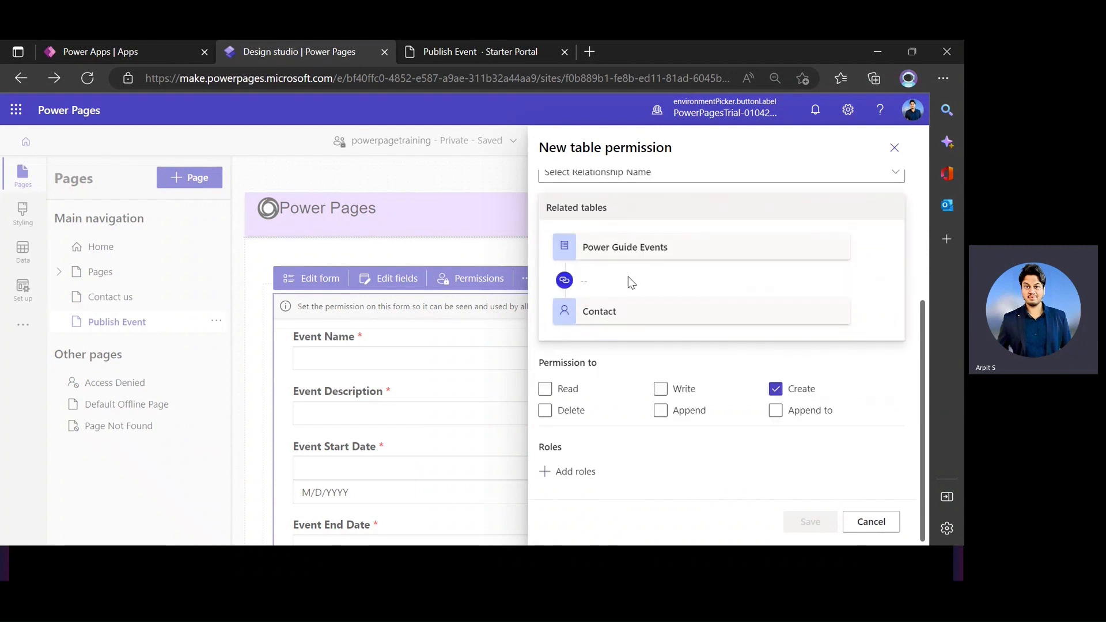
scroll(633, 345, "up", 3)
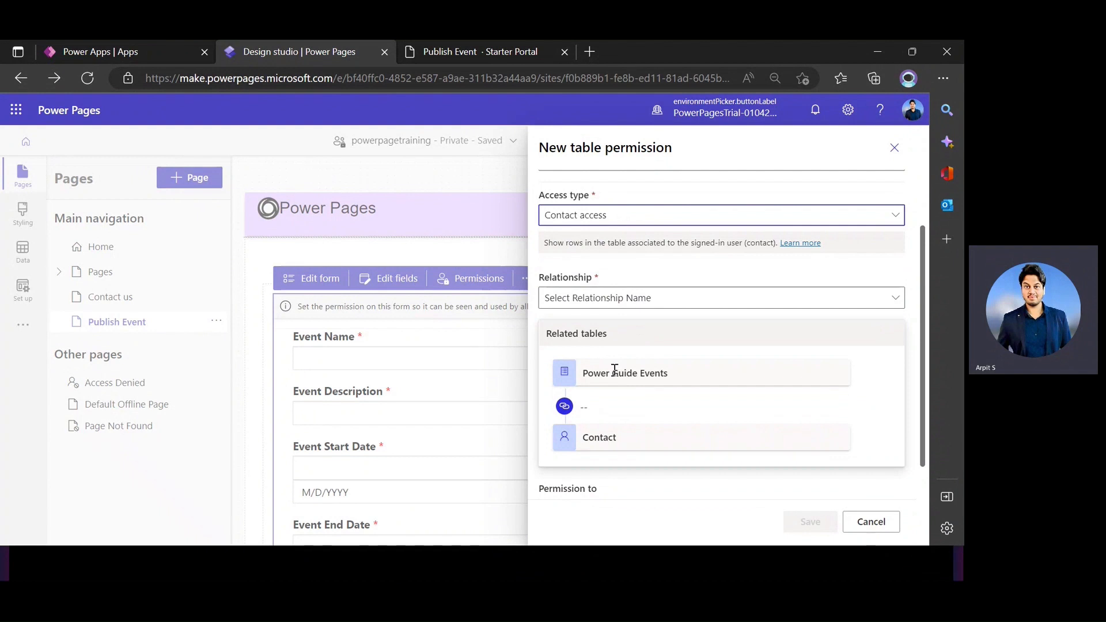
scroll(612, 365, "up", 3)
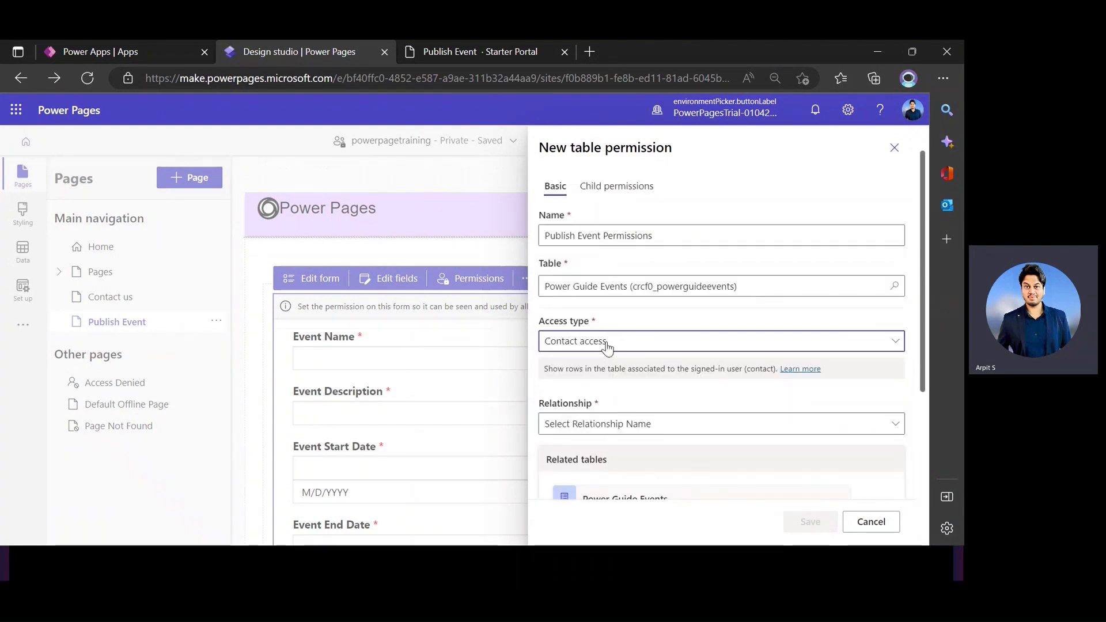
left_click(607, 346)
left_click(595, 380)
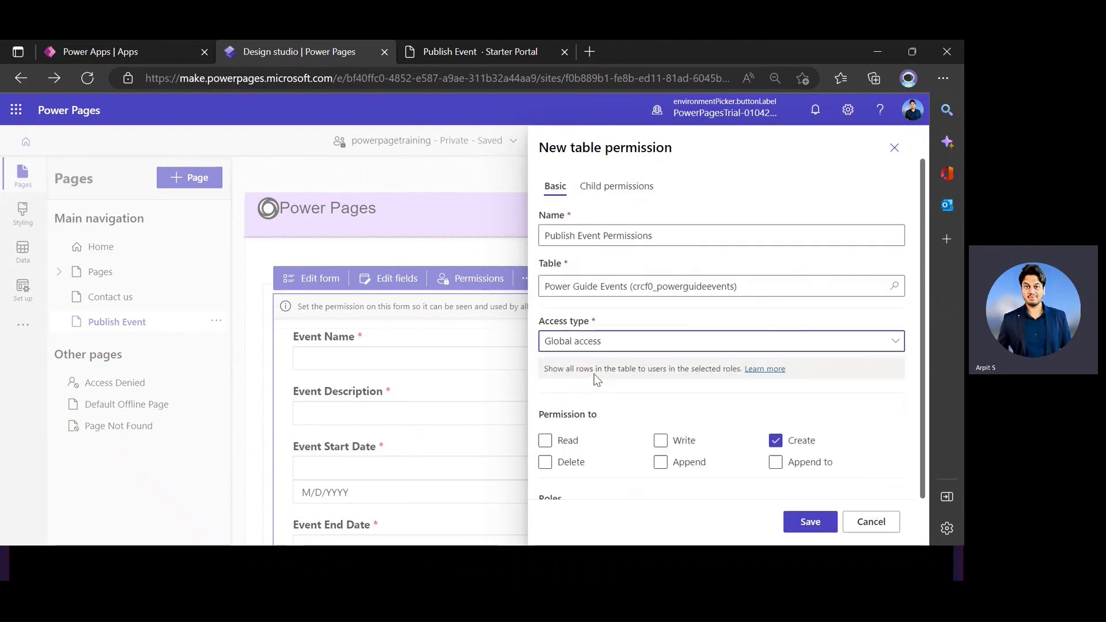
scroll(598, 368, "down", 1)
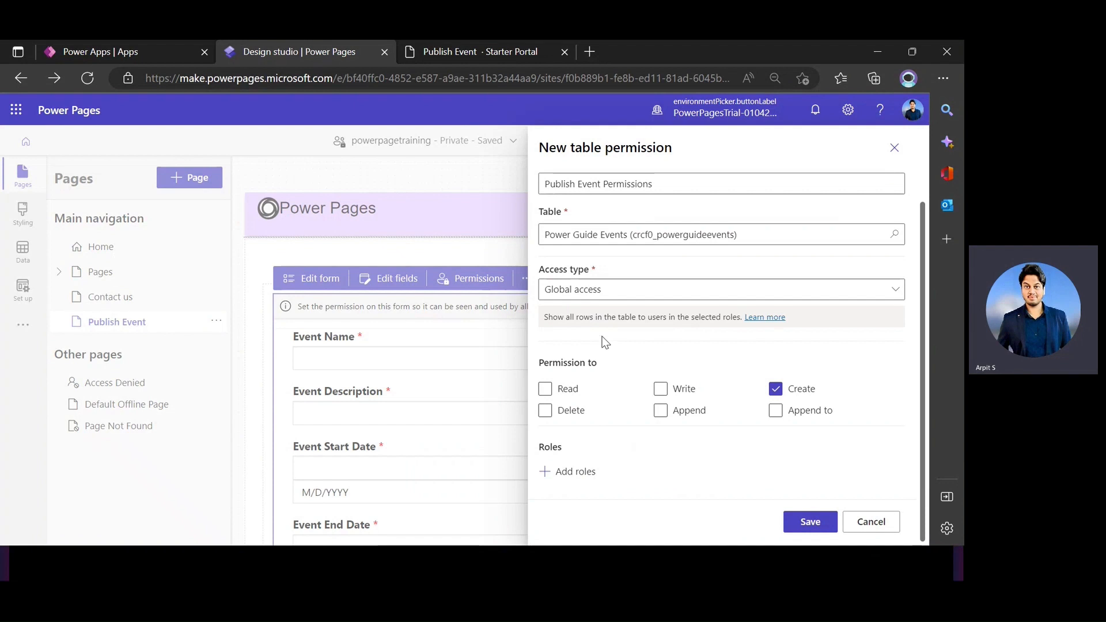
left_click(588, 291)
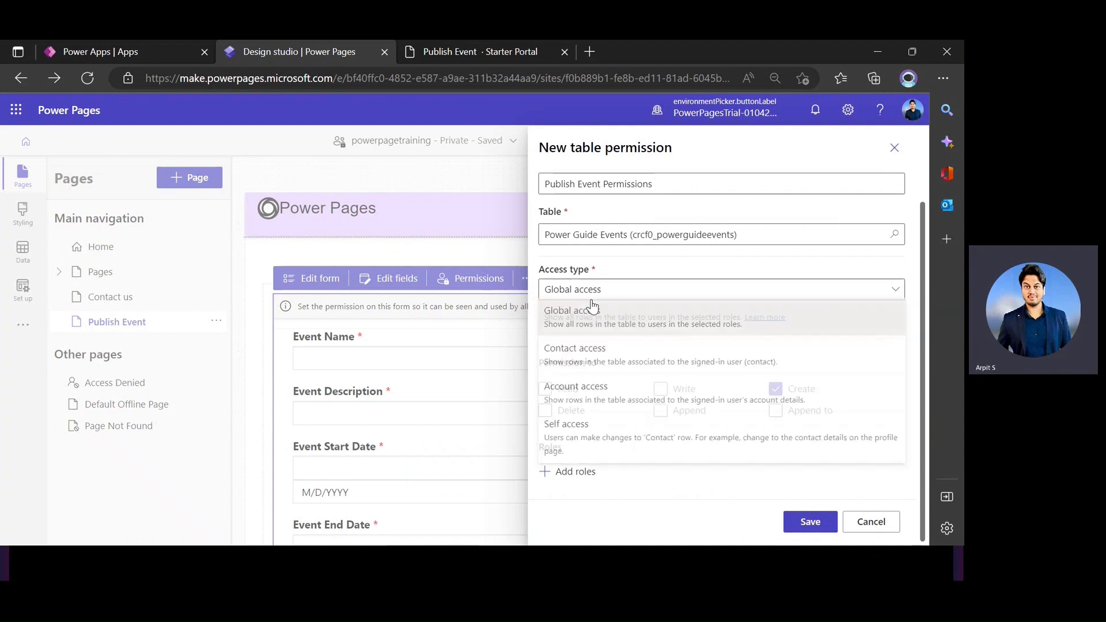
left_click(641, 286)
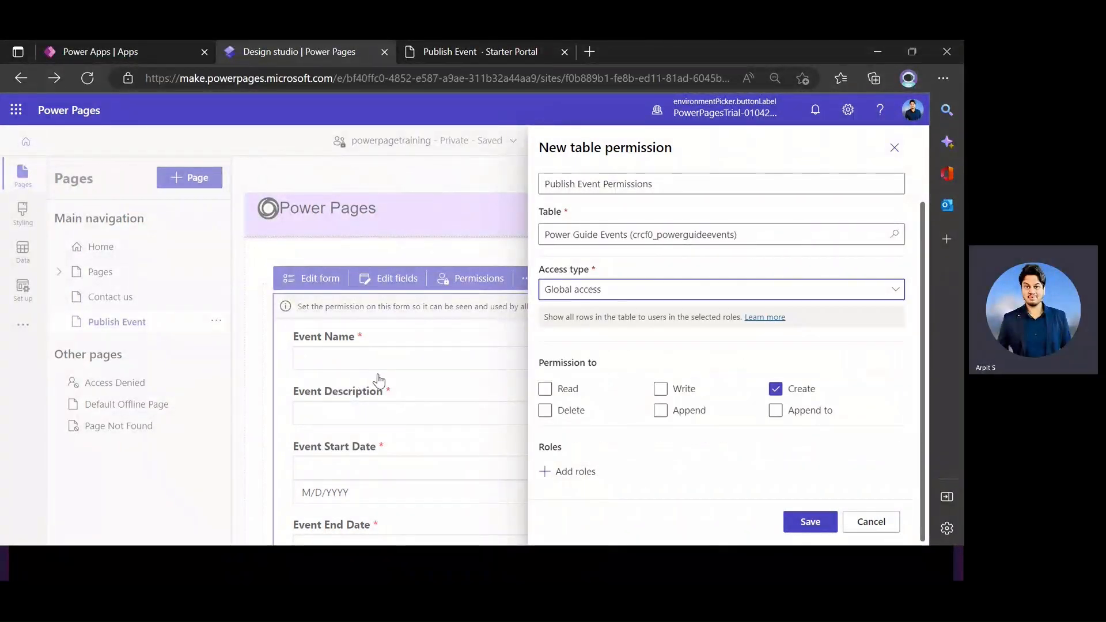
left_click(614, 341)
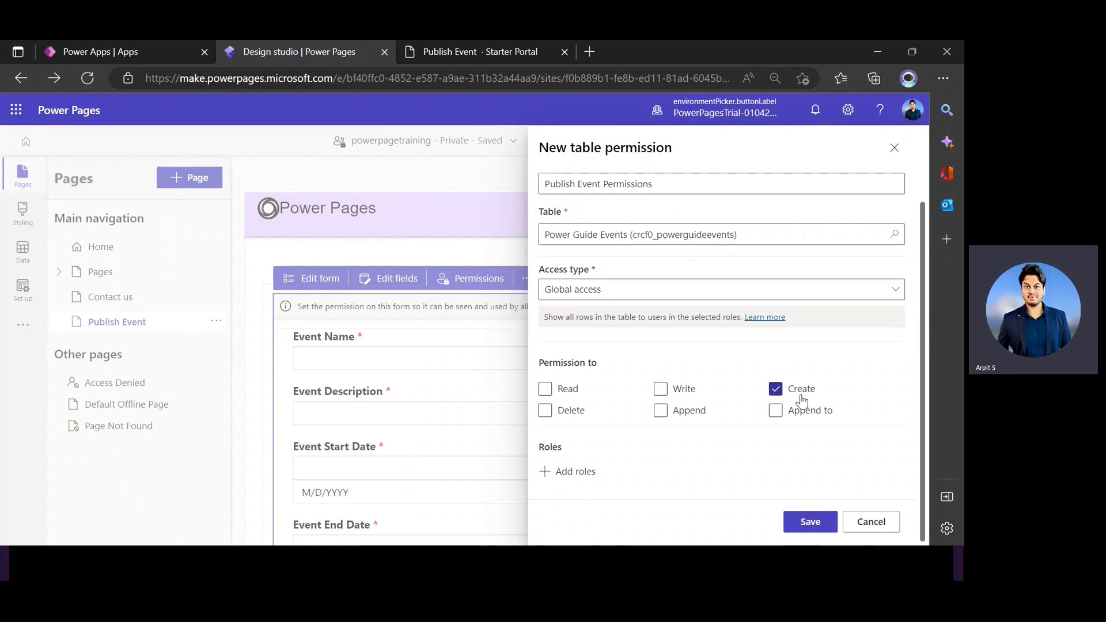
Assign the Authenticated Users role to the table permission and save it.
left_click(561, 475)
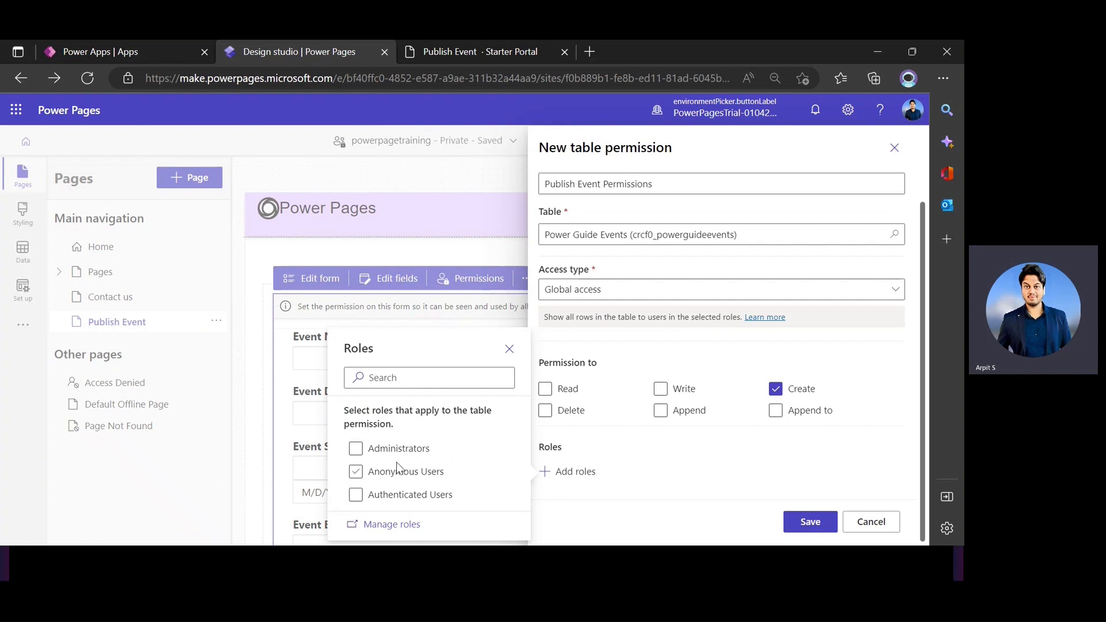
left_click(391, 505)
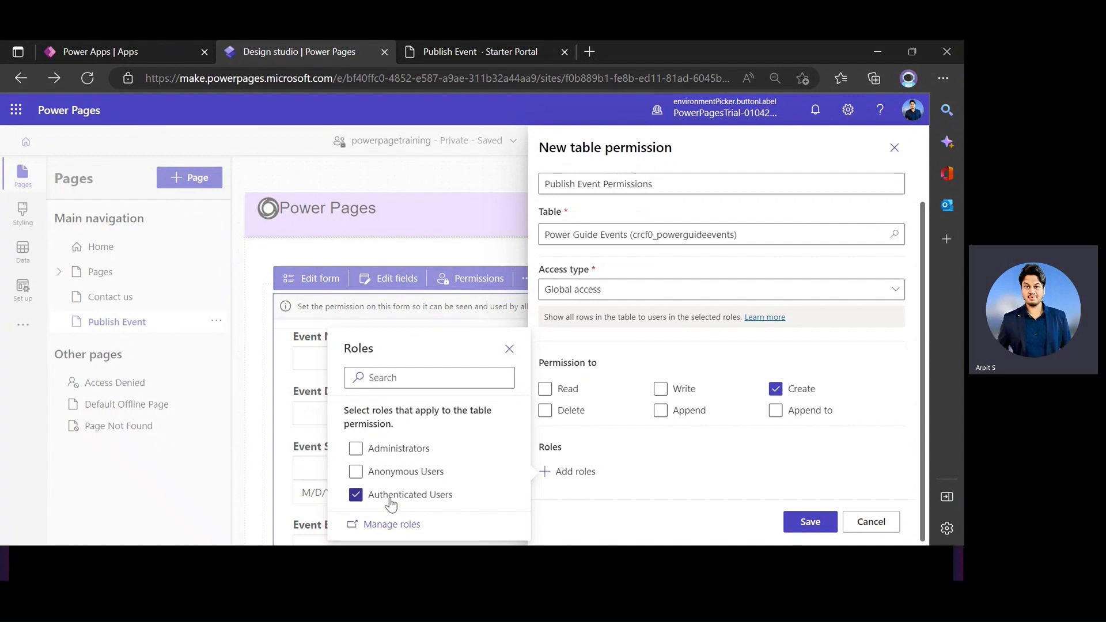
left_click(637, 511)
scroll(691, 460, "down", 1)
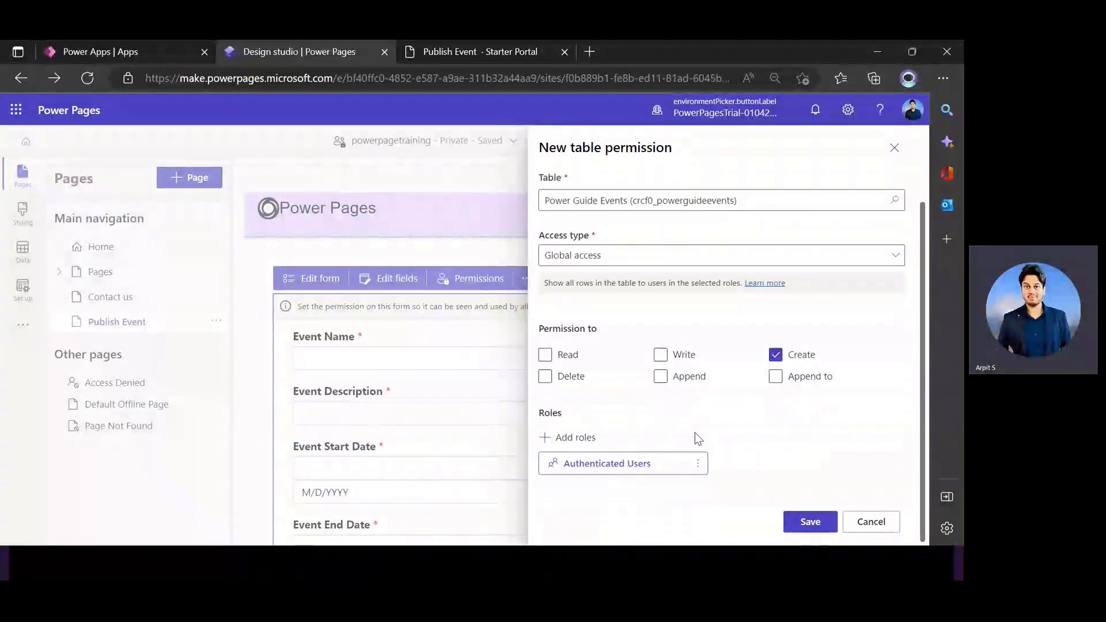
left_click(568, 439)
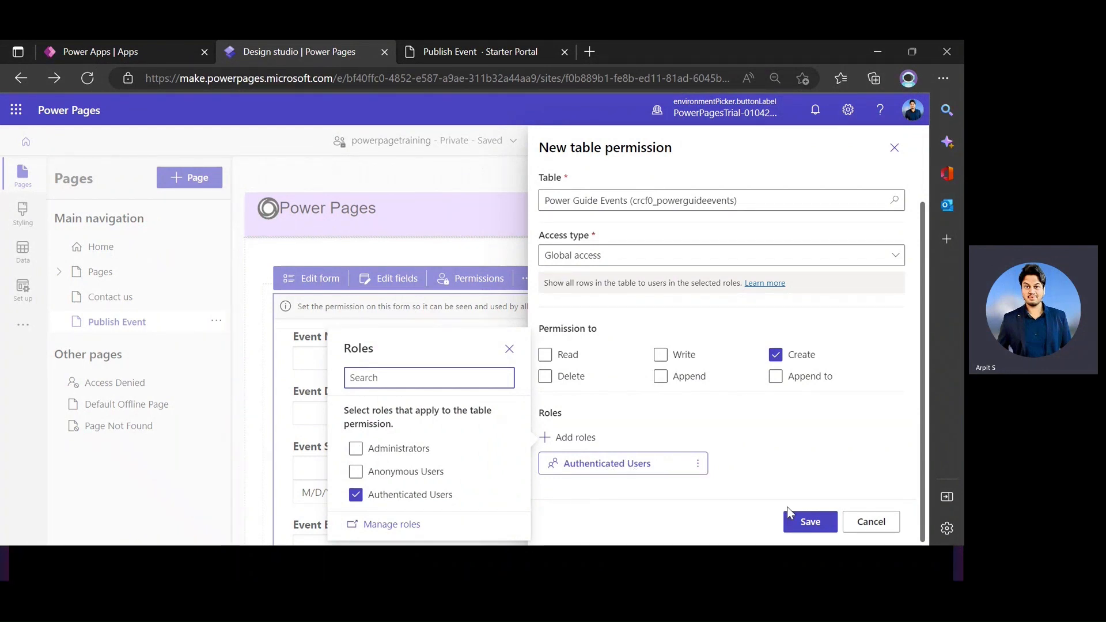
left_click(807, 524)
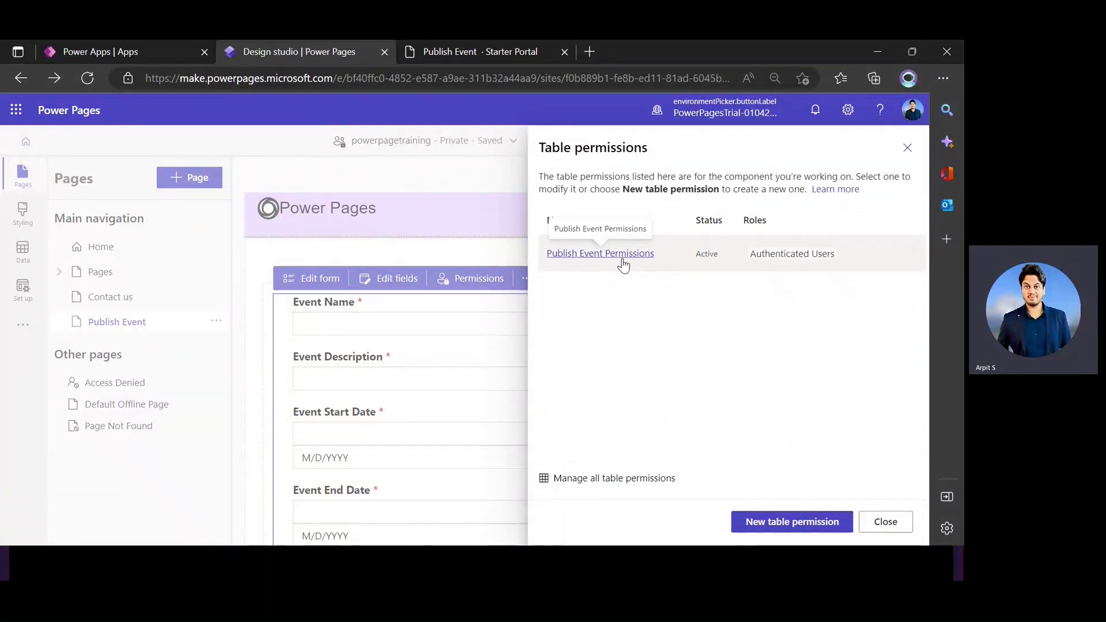
Check the role assigned to Publish Event Permissions and close the list of table permissions.
left_click_drag(757, 256, 850, 260)
left_click(841, 361)
left_click(891, 521)
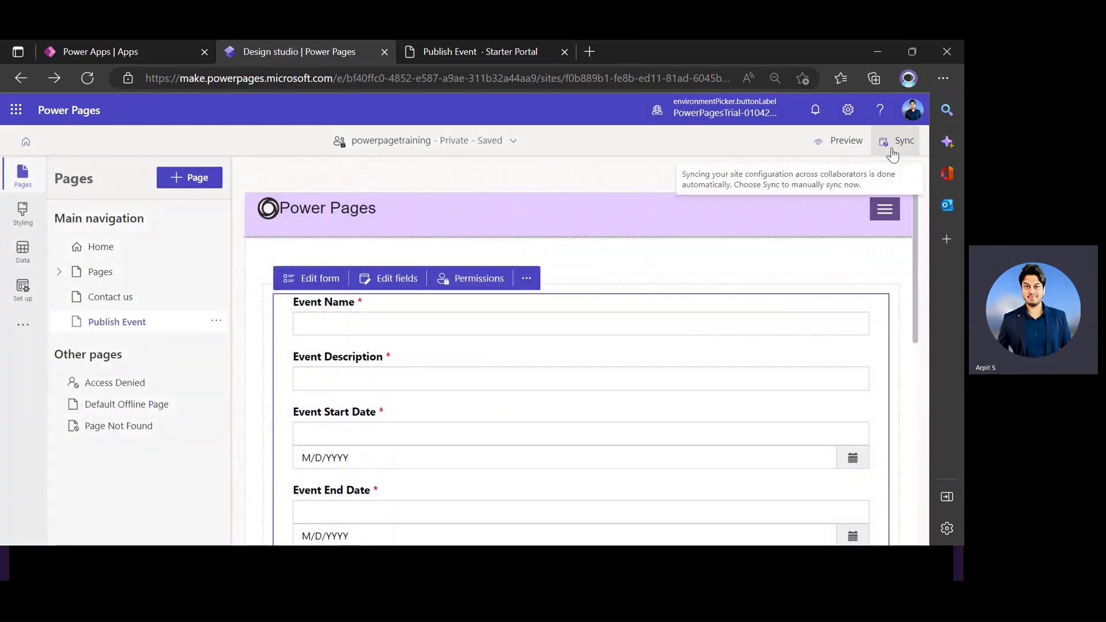
Sync the site configuration and preview the Publish Event page at desktop size.
left_click(892, 151)
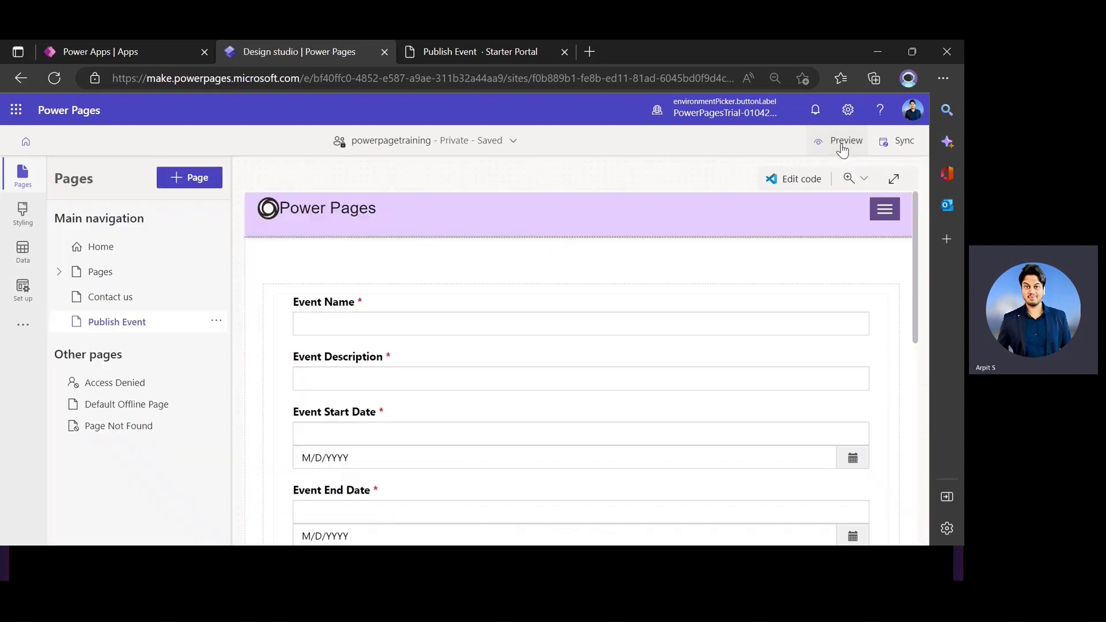
left_click(842, 144)
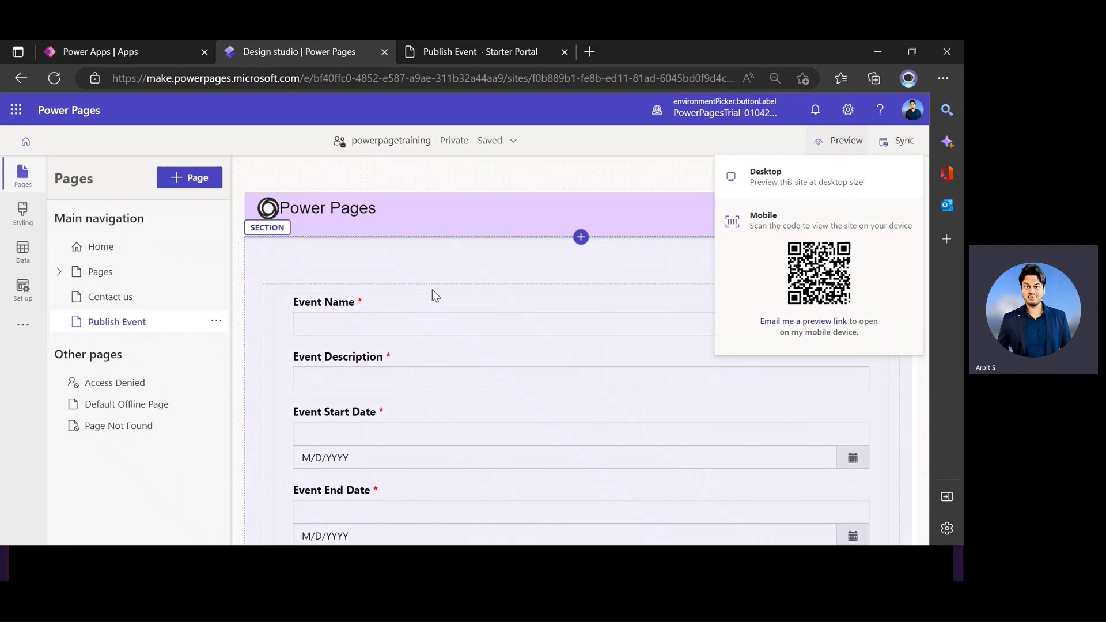
left_click(791, 191)
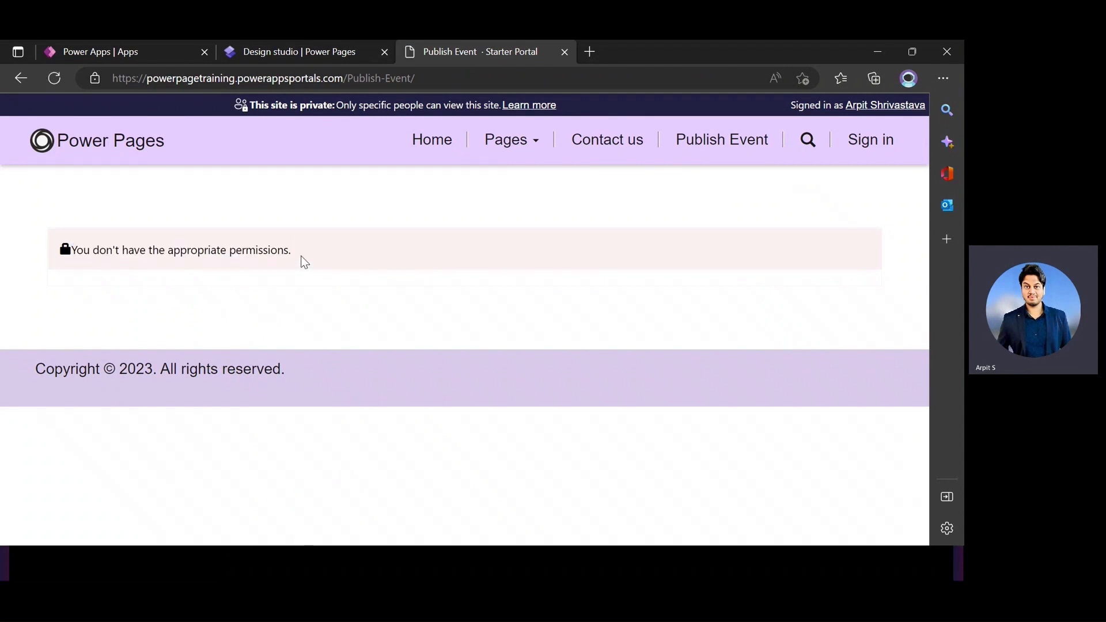
Read the access message on the Publish Event page, and sign in to the site with Azure AD.
left_click_drag(298, 253, 73, 253)
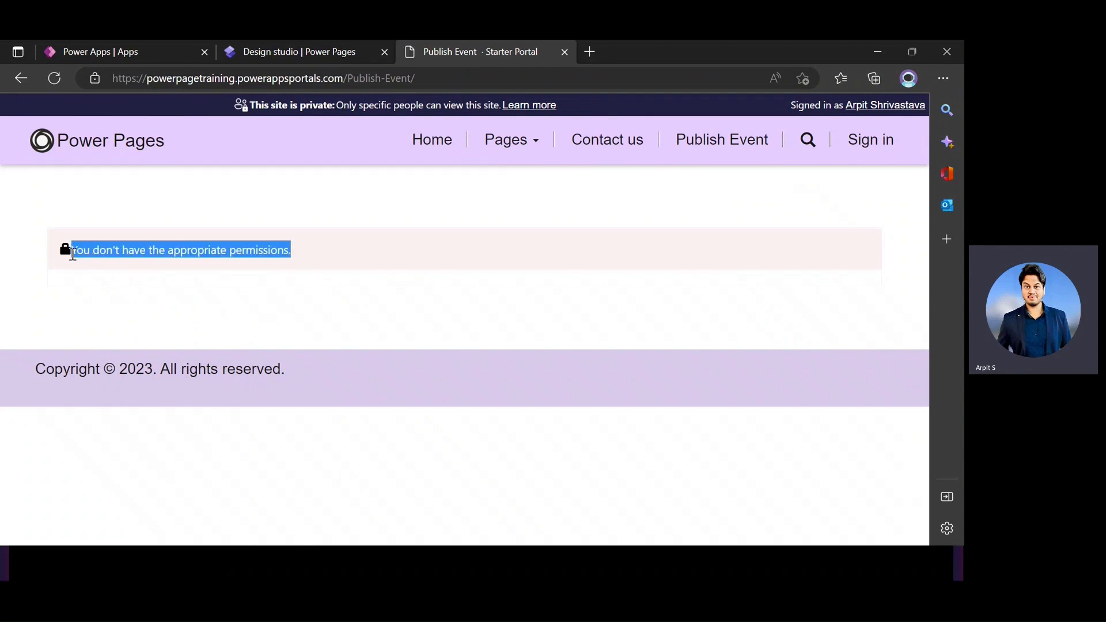
left_click(257, 306)
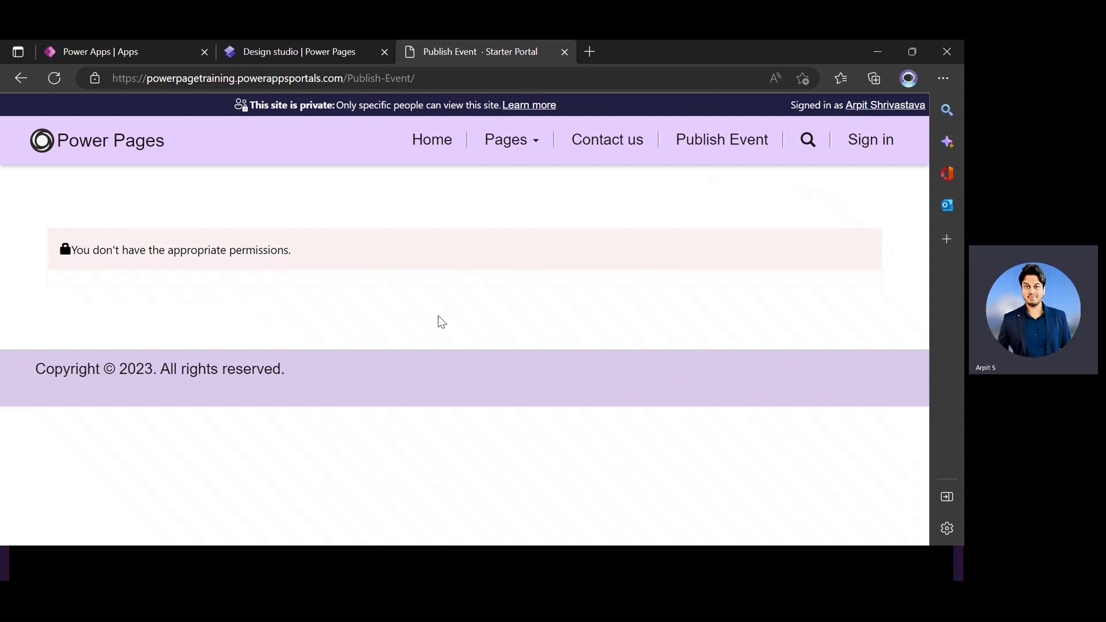
left_click_drag(317, 255, 30, 257)
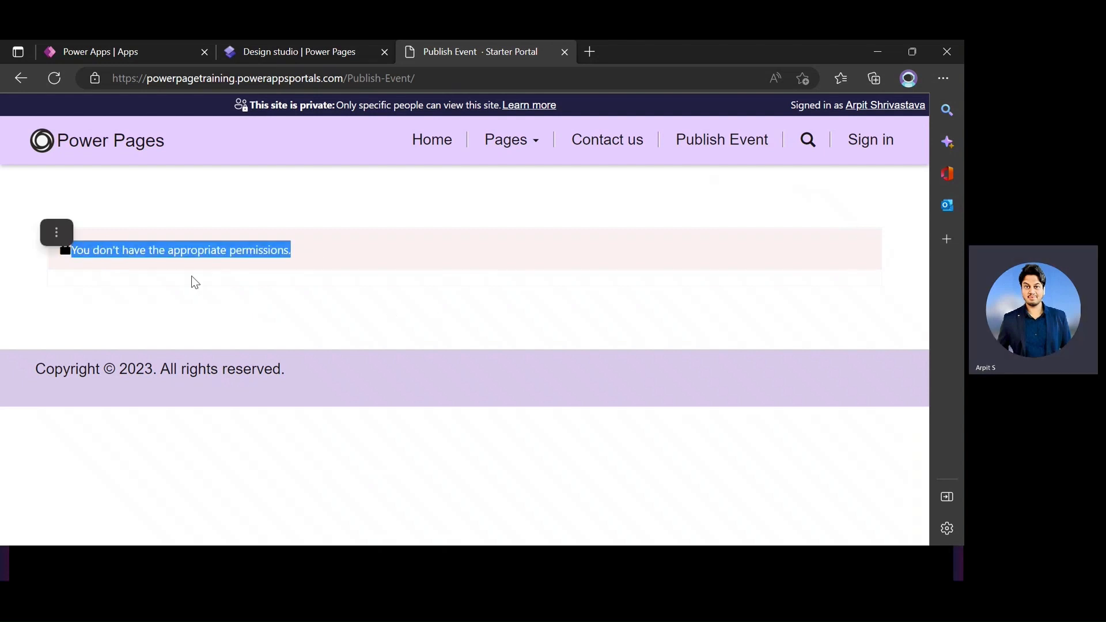
left_click(867, 145)
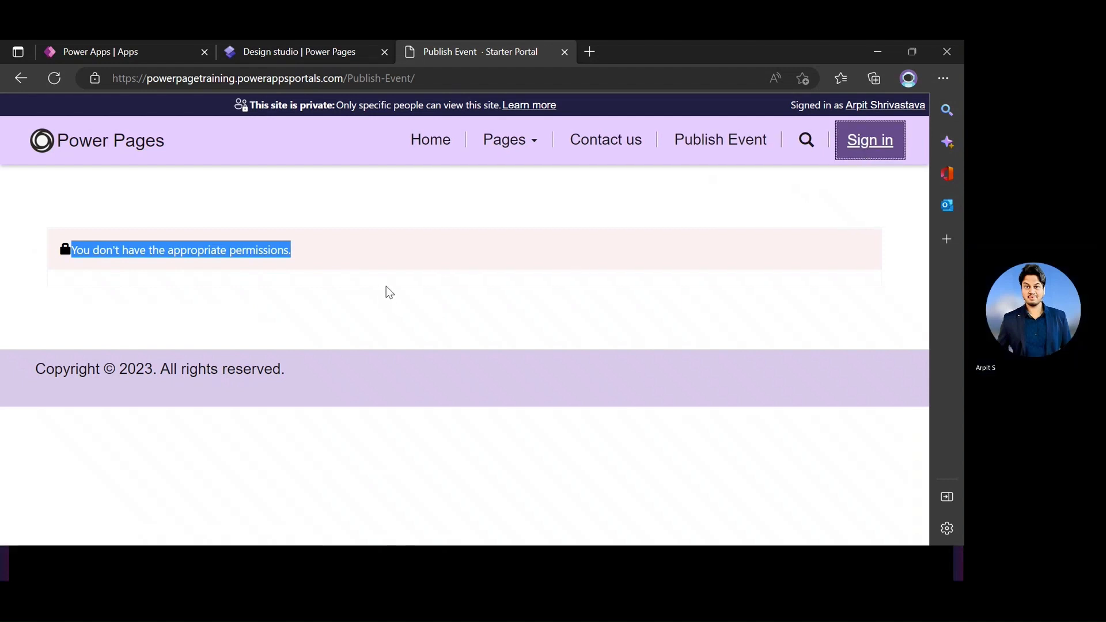
left_click(870, 140)
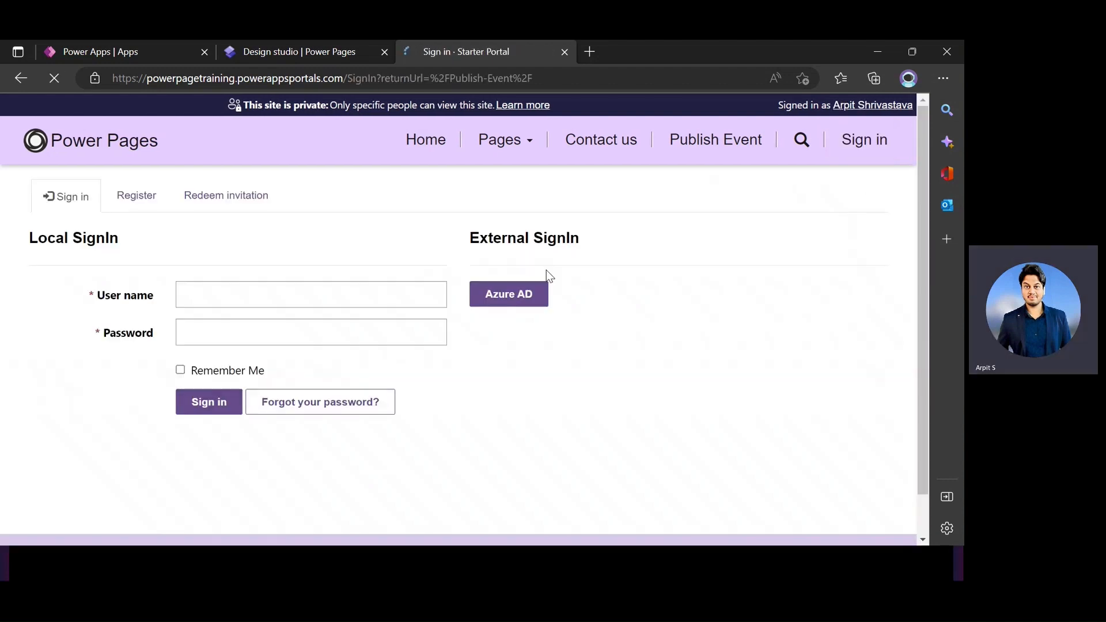
left_click(515, 296)
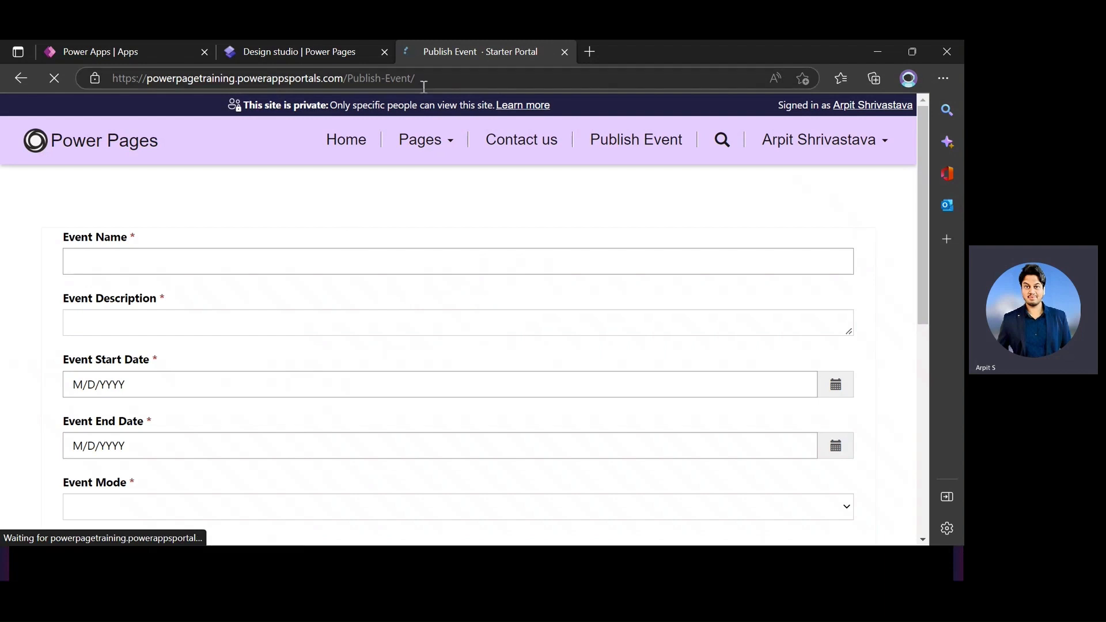
Examine the page address and the Publish Event form fields, including the Event Mode choices and Event Location.
left_click_drag(423, 84, 117, 78)
left_click(4, 302)
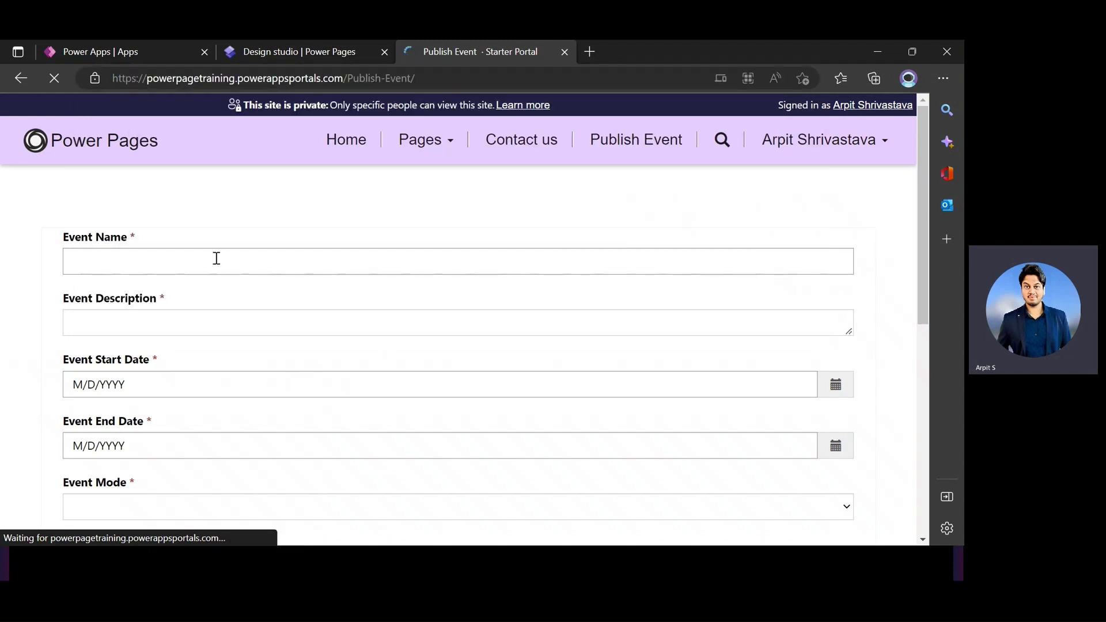
scroll(215, 262, "down", 7)
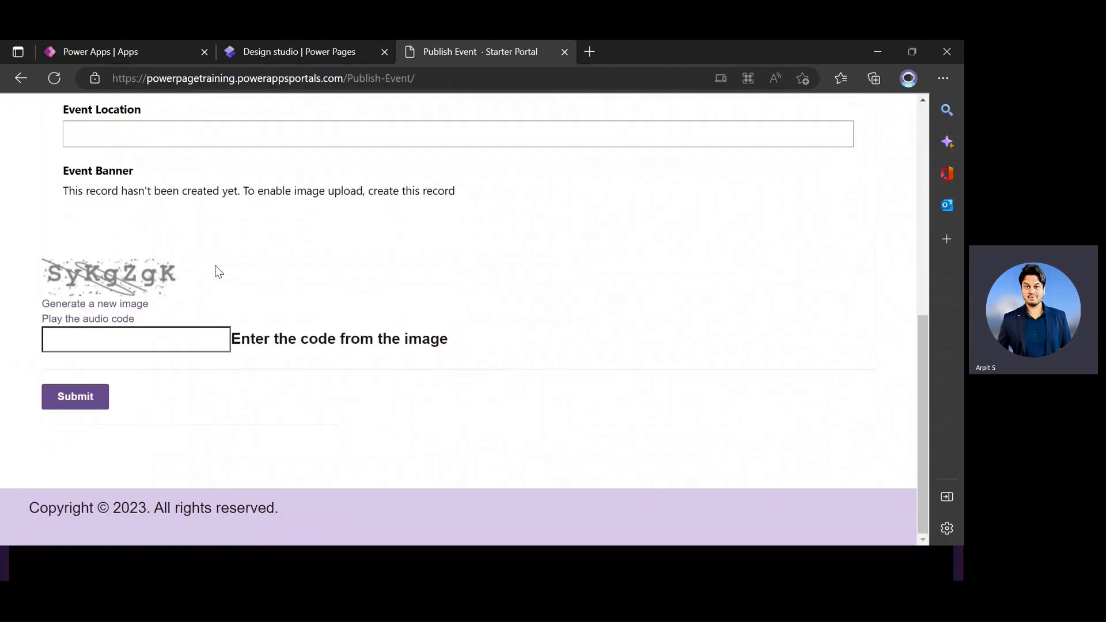
scroll(79, 474, "up", 1)
scroll(173, 403, "up", 6)
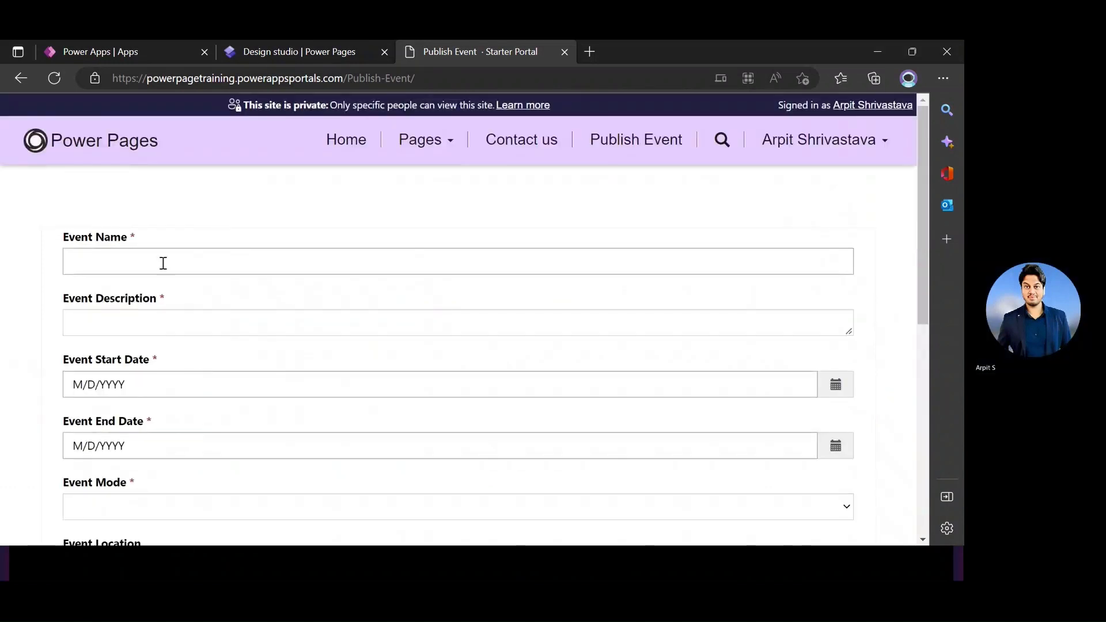
left_click(163, 261)
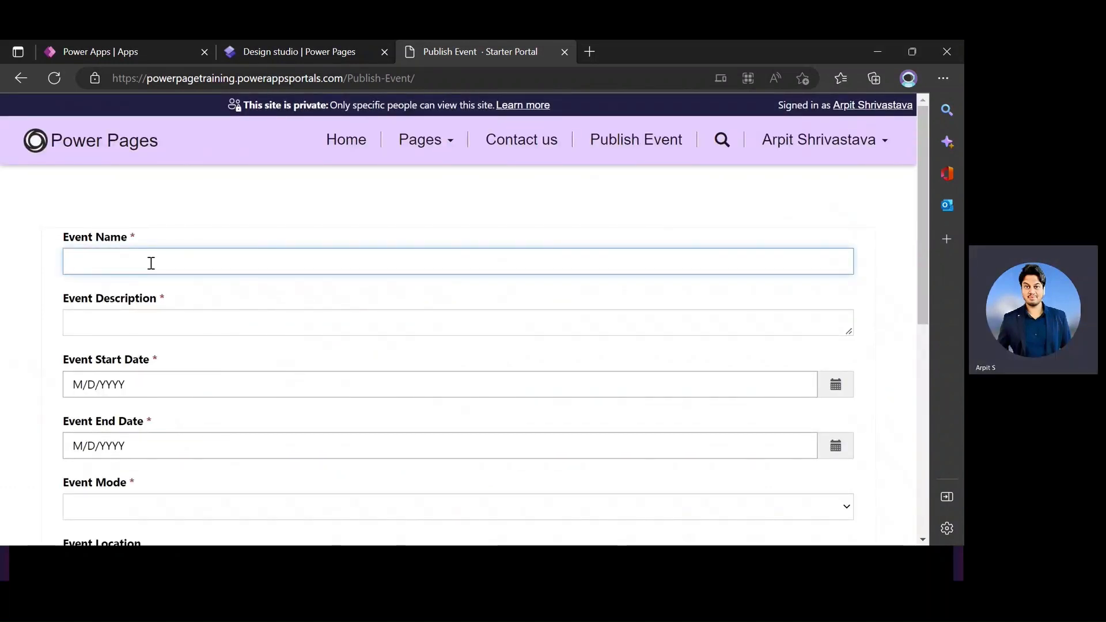
left_click(143, 321)
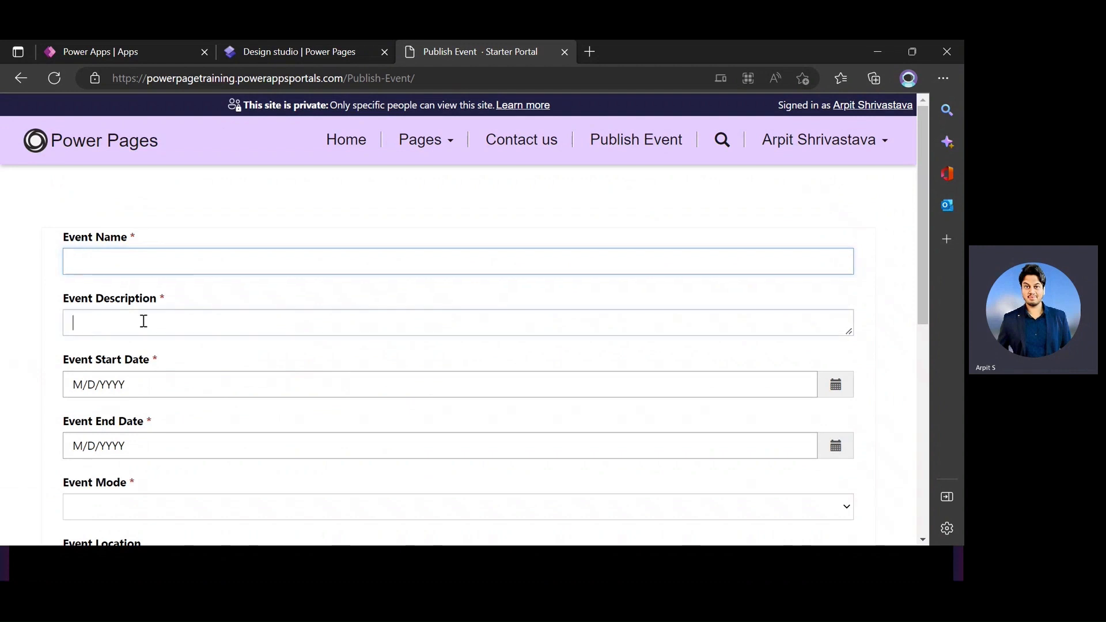
scroll(155, 351, "down", 2)
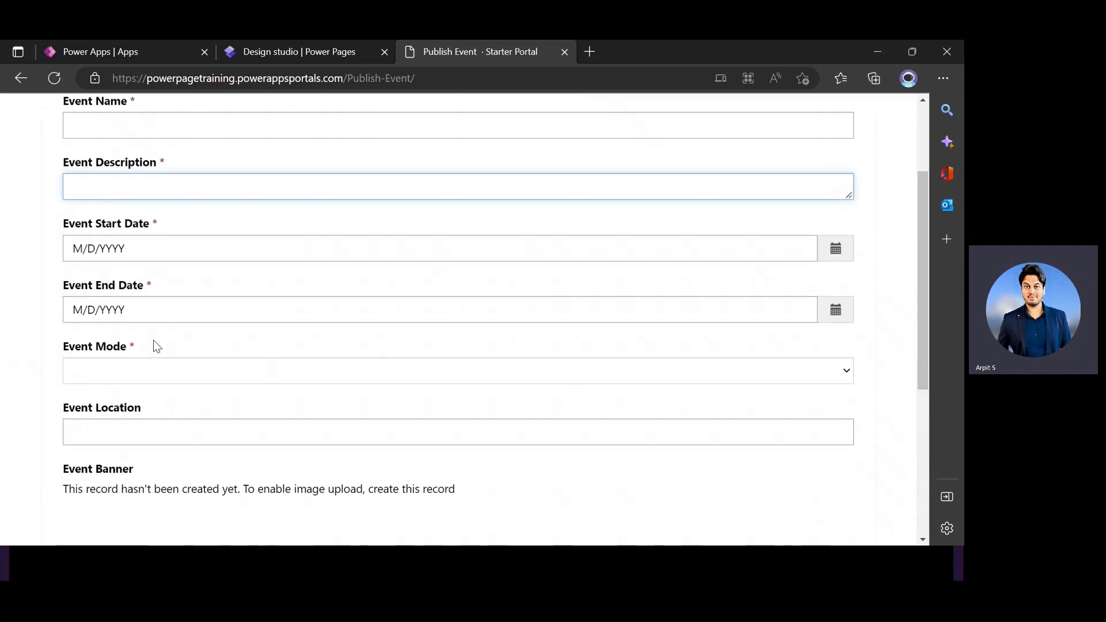
left_click(149, 308)
left_click(150, 374)
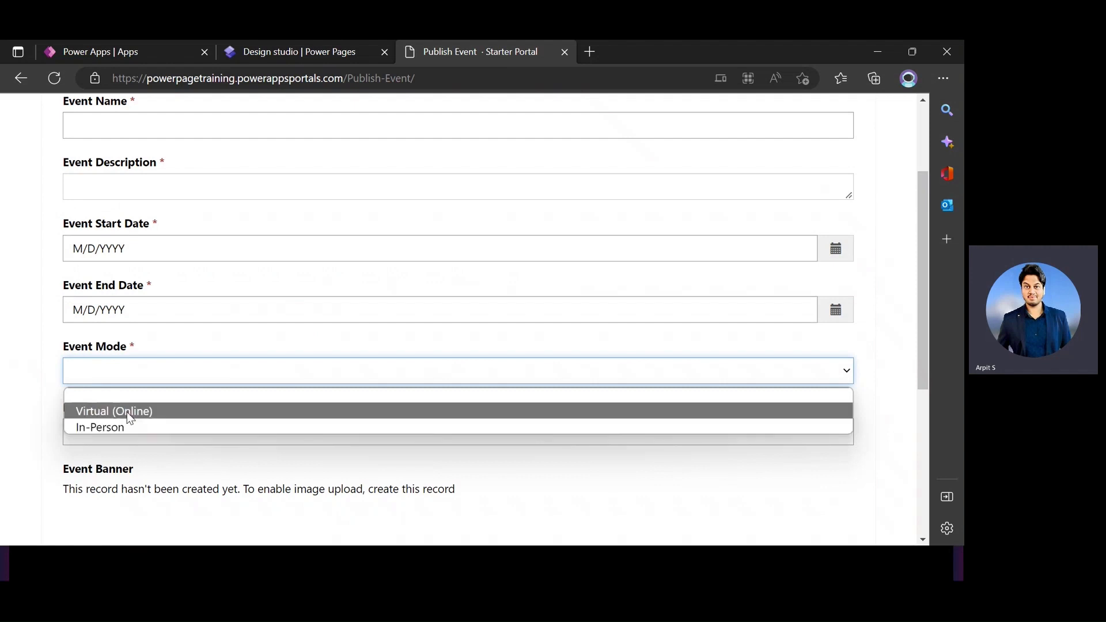
scroll(158, 376, "down", 3)
left_click(140, 225)
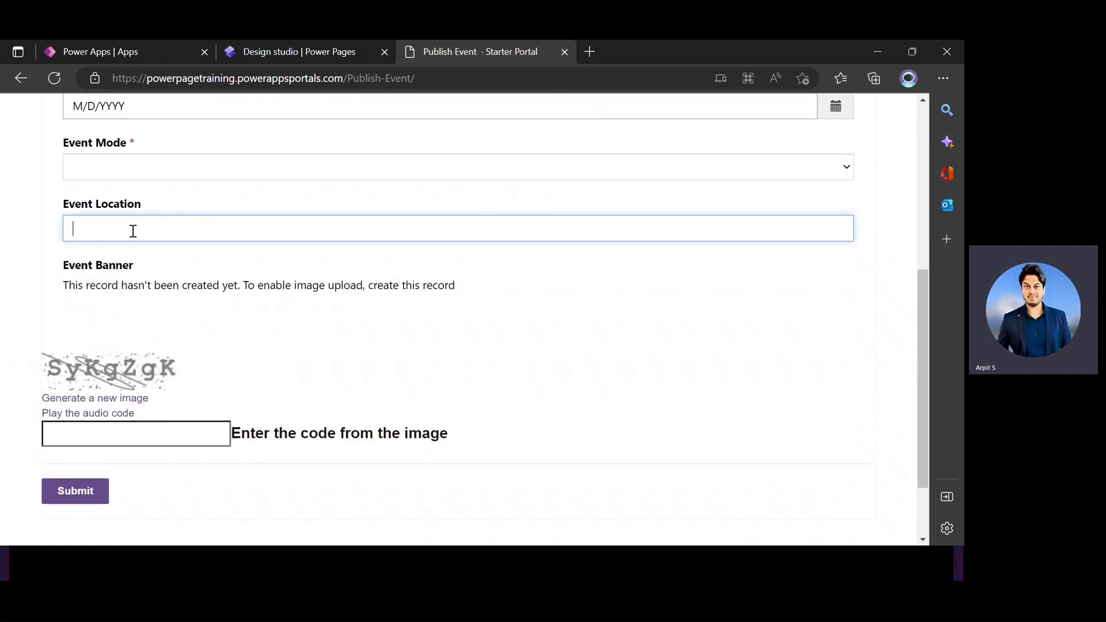
left_click(143, 288)
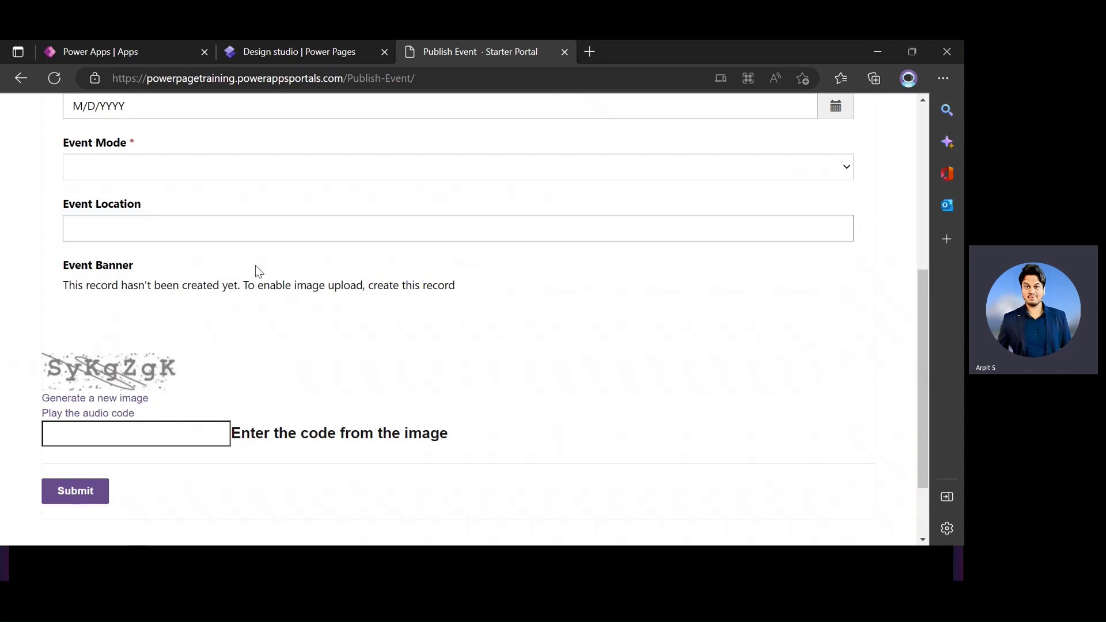
Read the note under Event Banner and look over the rest of the form, including the image code and submit area.
scroll(254, 265, "up", 1)
left_click_drag(69, 333, 378, 343)
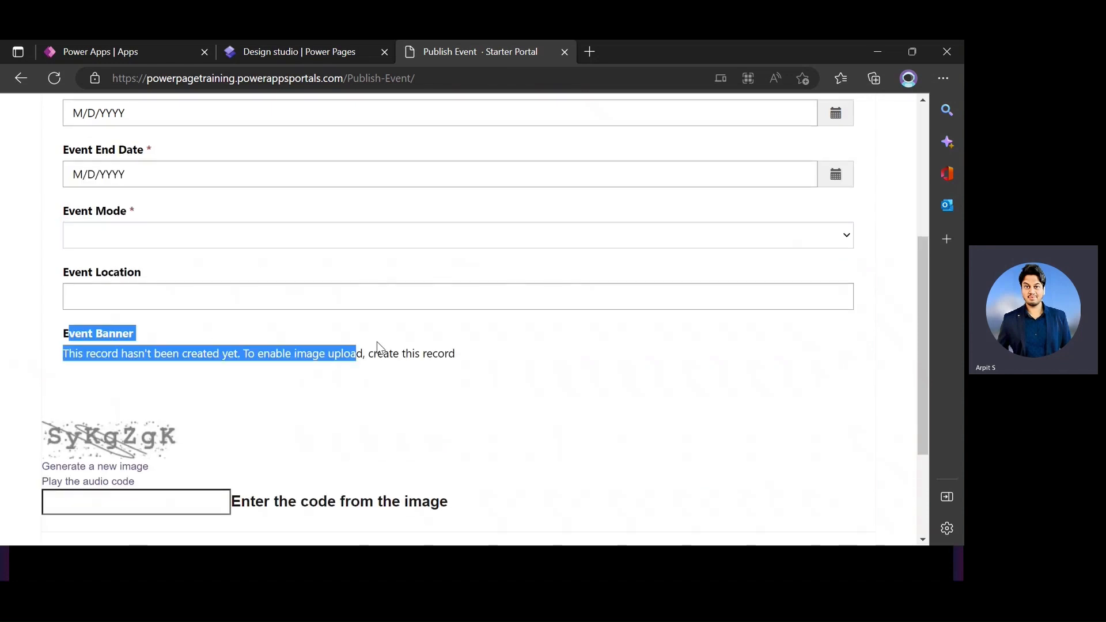
left_click(471, 362)
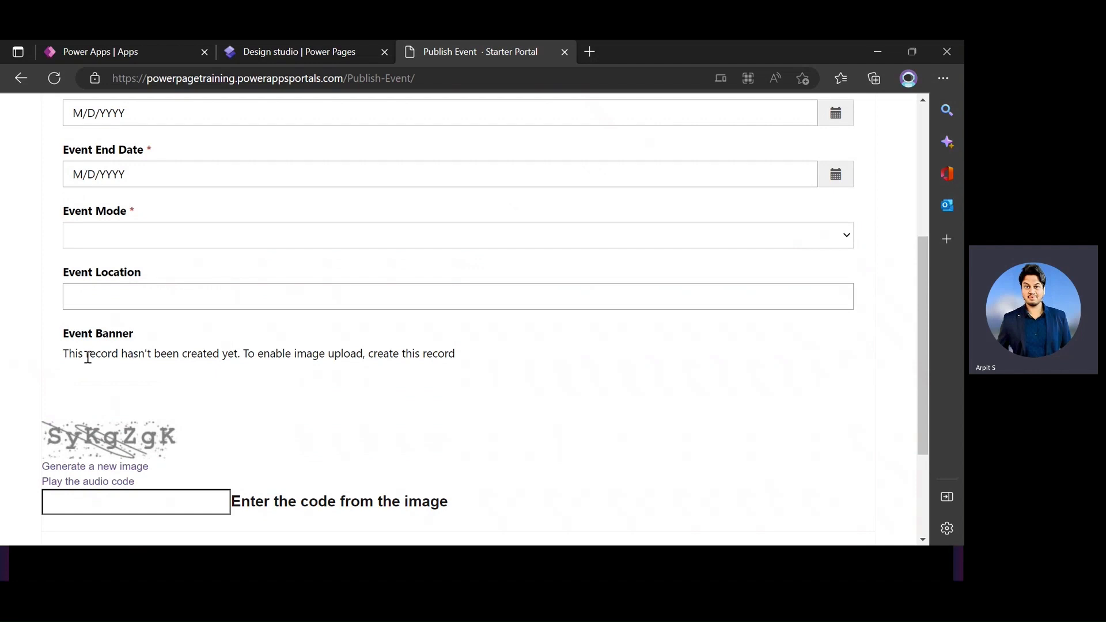
left_click_drag(66, 353, 325, 366)
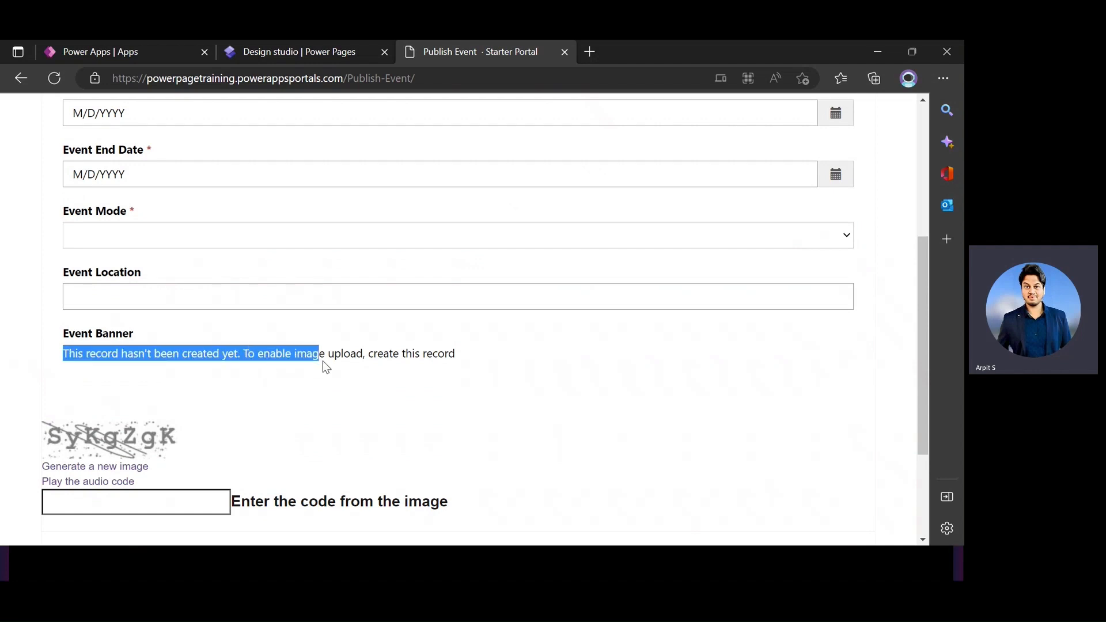
left_click_drag(420, 361, 454, 362)
scroll(173, 285, "up", 5)
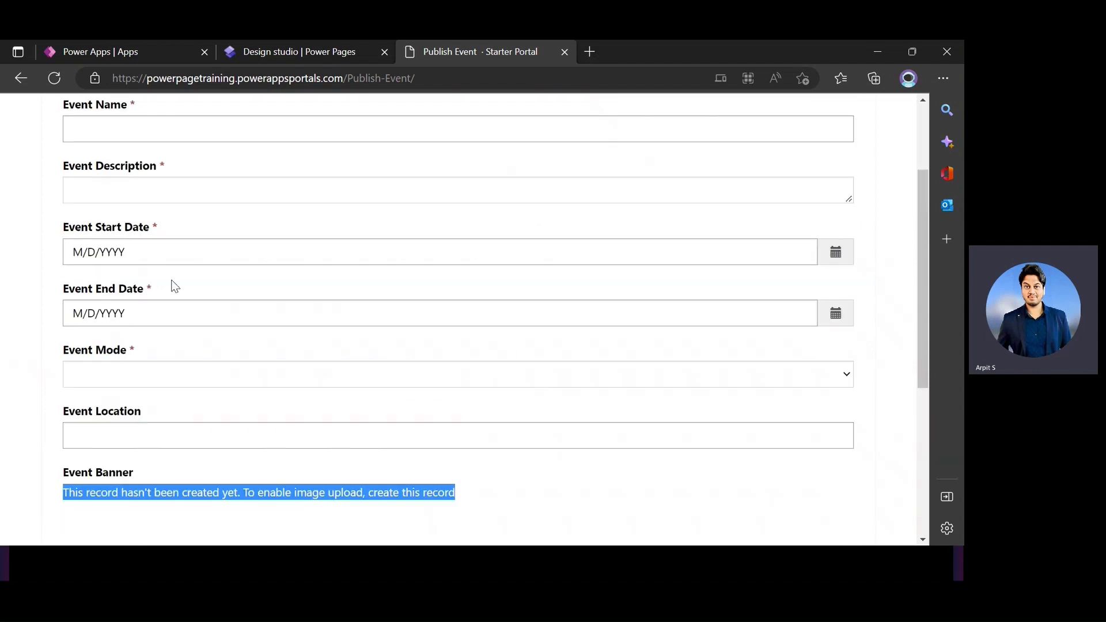
scroll(175, 286, "down", 5)
left_click_drag(64, 353, 188, 354)
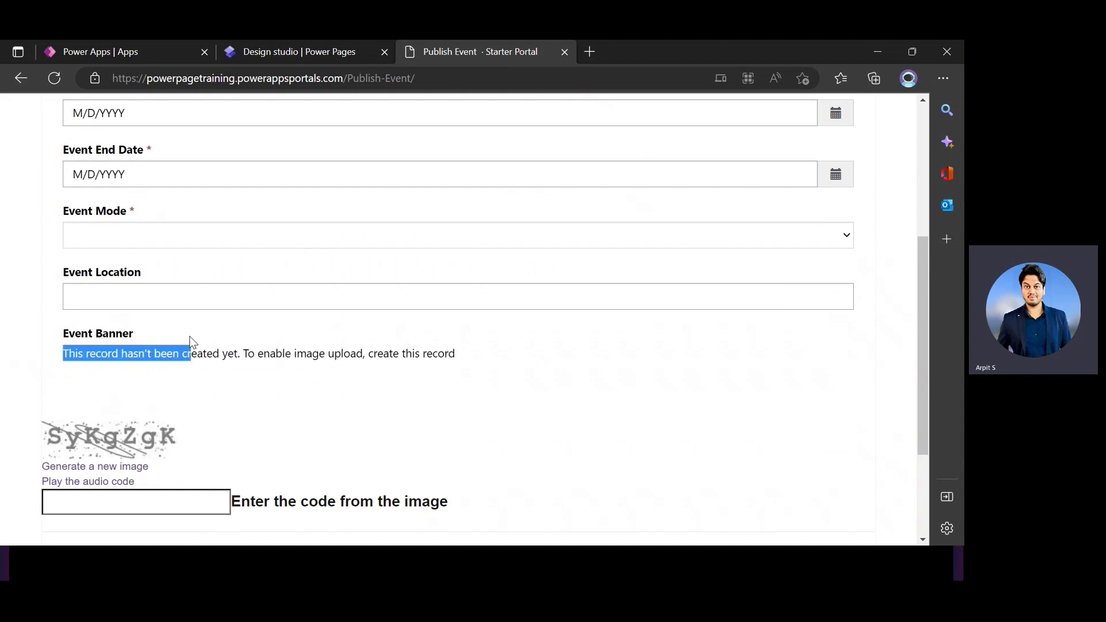
left_click(312, 351)
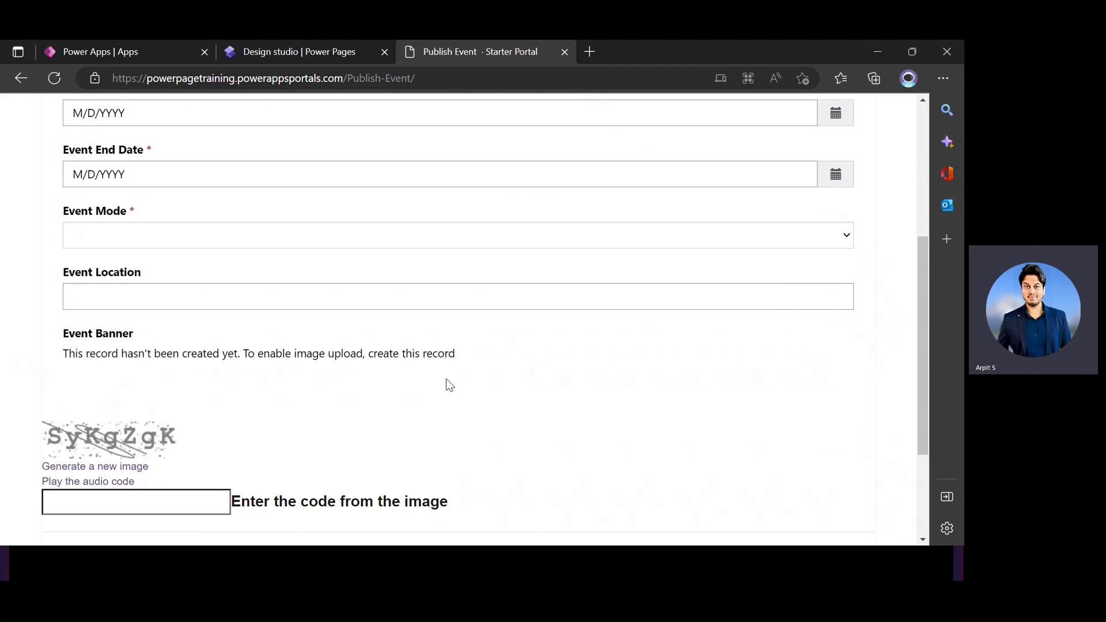
scroll(444, 380, "down", 3)
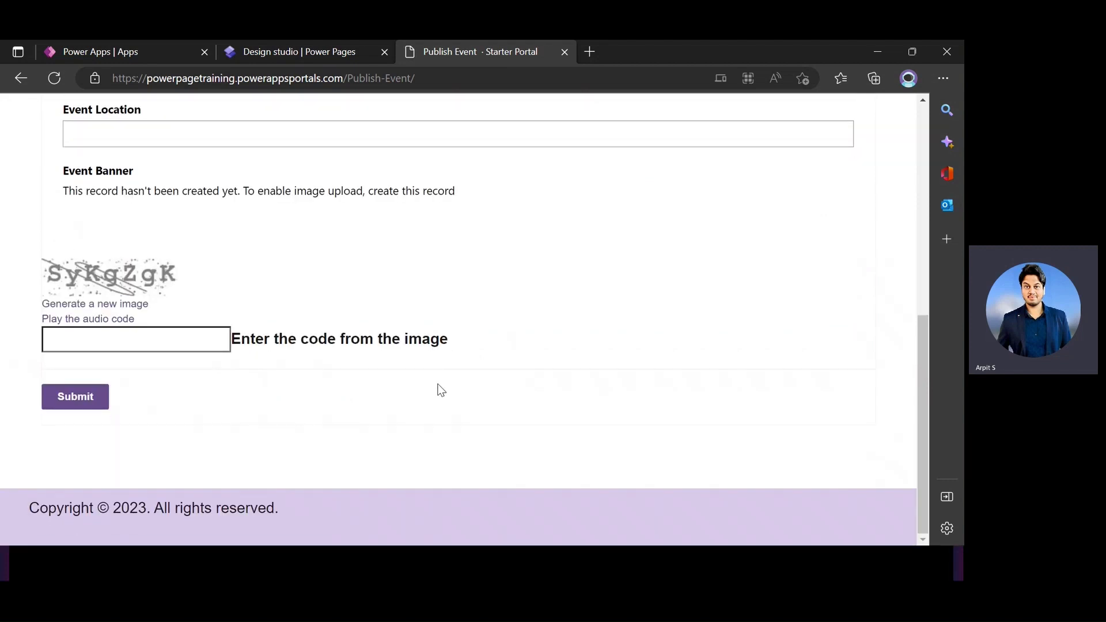
scroll(437, 380, "up", 3)
scroll(426, 363, "up", 4)
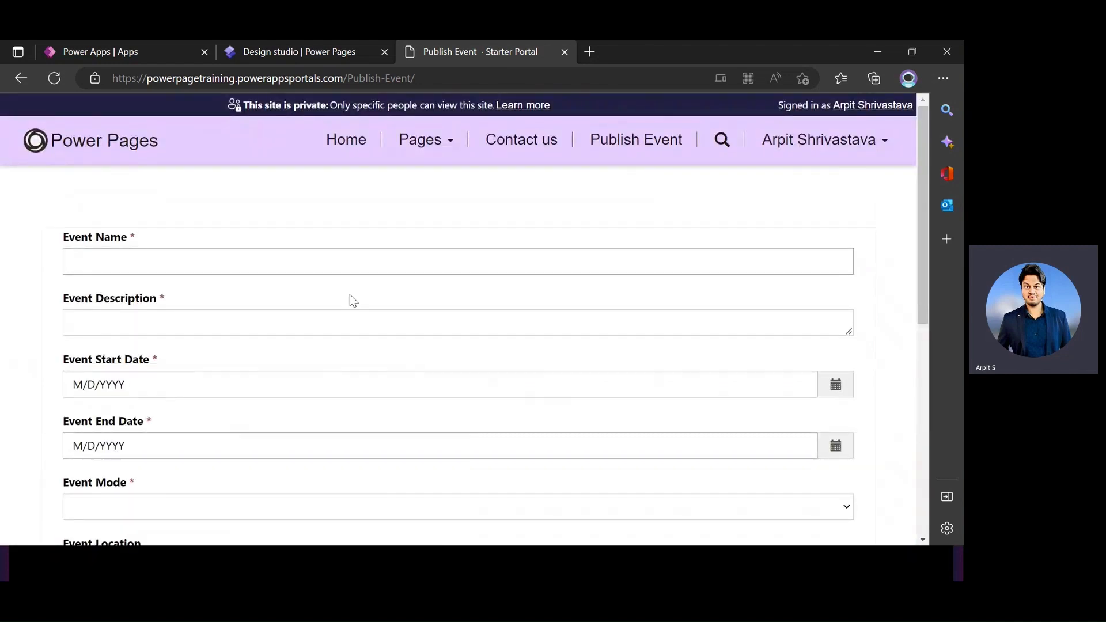
Enter Power Pages 30 Days Learning Challenge as the Event Name.
left_click(181, 264)
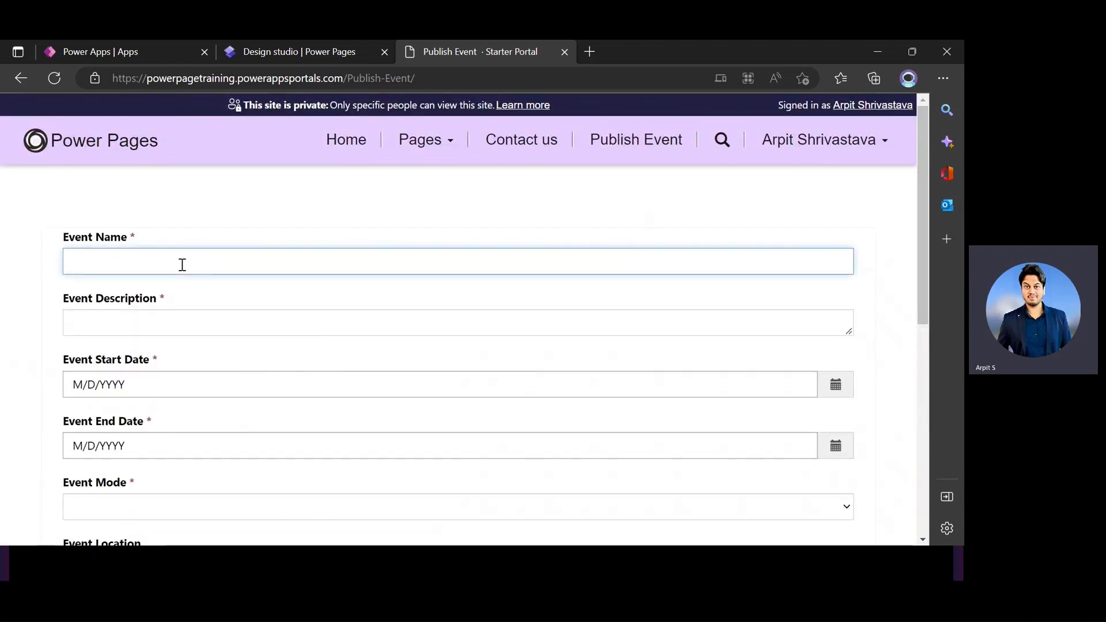
type("Po")
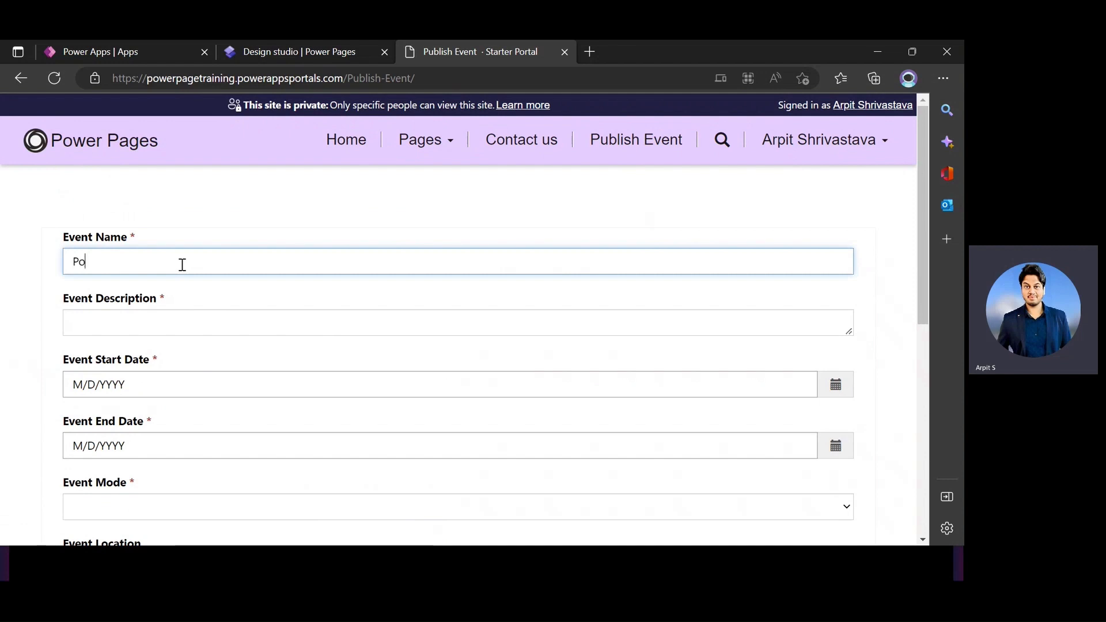
type("wer Pages 3")
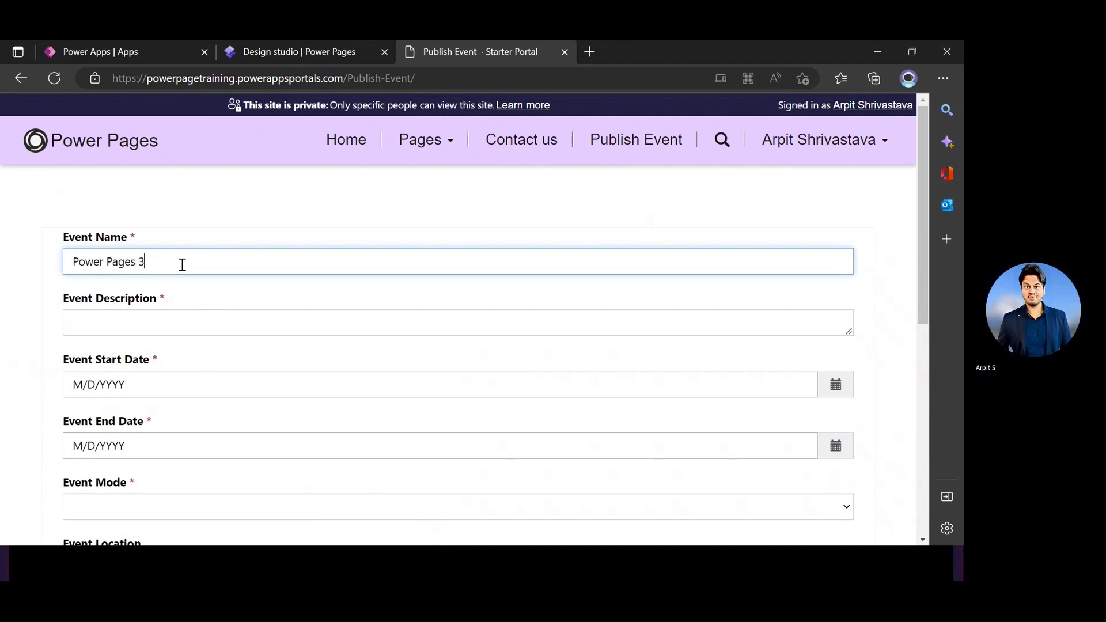
type("0d Days Learning Challenge")
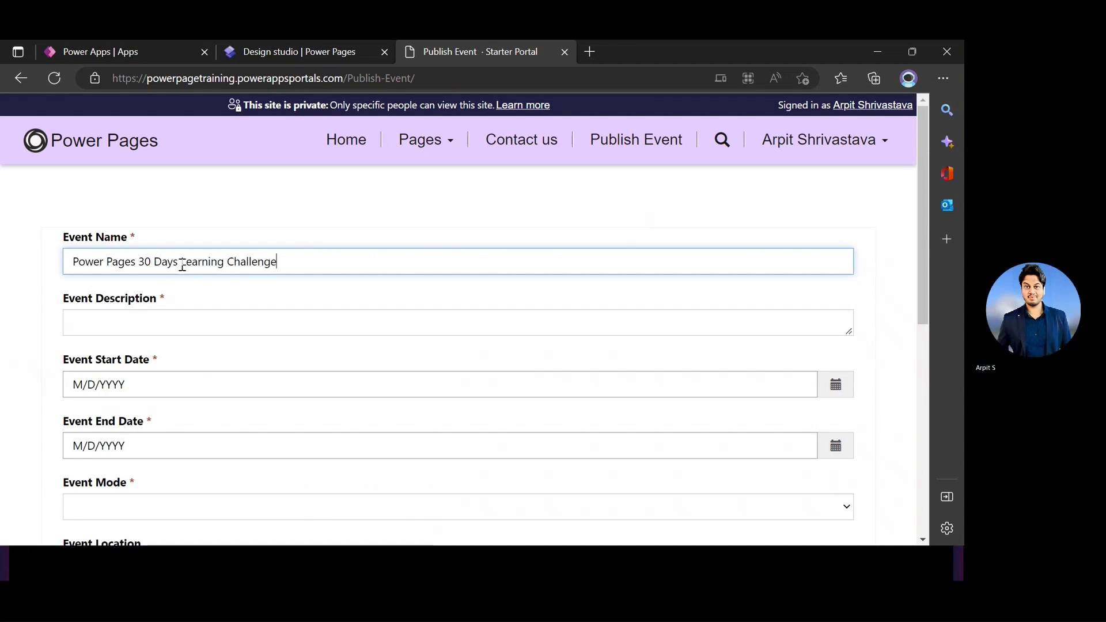
Copy the event name text into the Event Description field.
left_click(139, 328)
left_click_drag(299, 262, 23, 263)
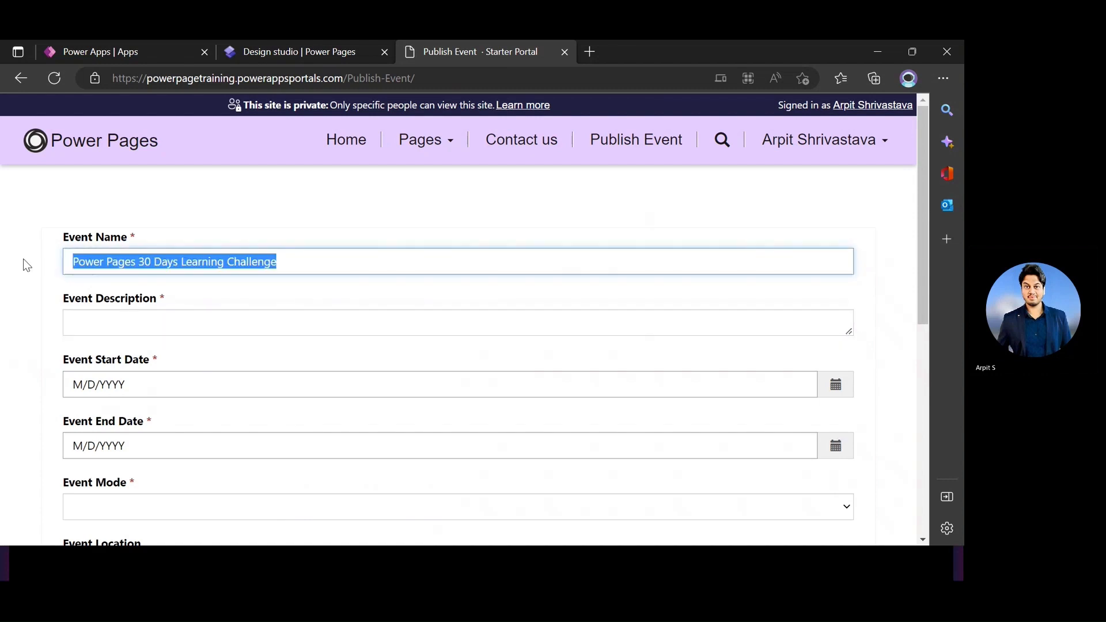
key("ctrl+c")
left_click(153, 316)
key("ctrl+v")
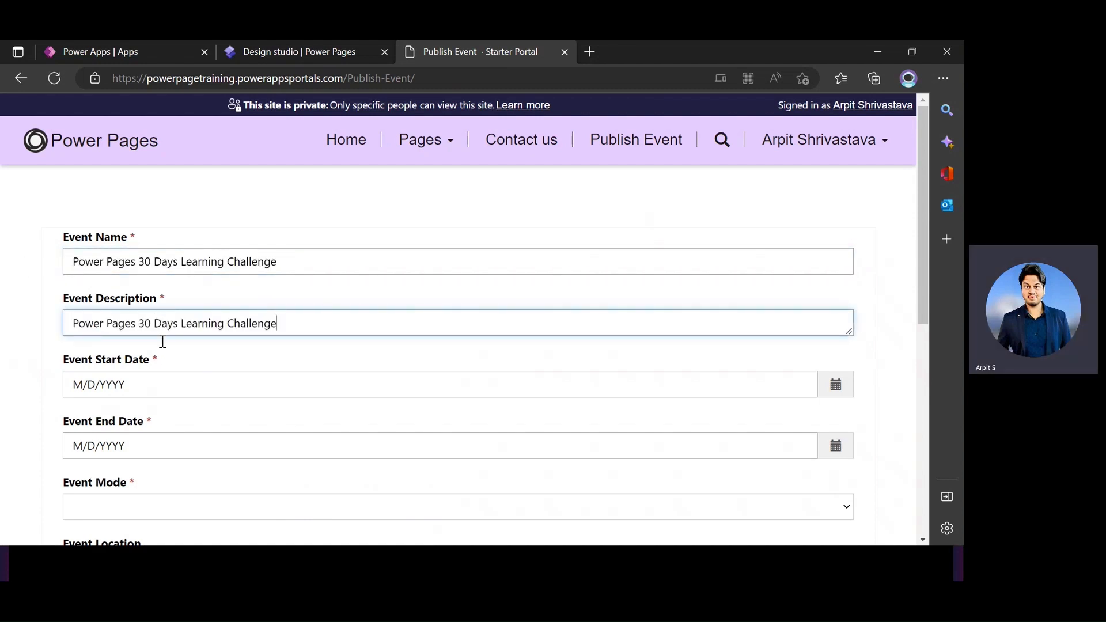
Set the Event Start Date to 1/1/2023 and the Event End Date to 1/31/2023.
scroll(182, 369, "down", 1)
left_click(160, 314)
left_click(836, 324)
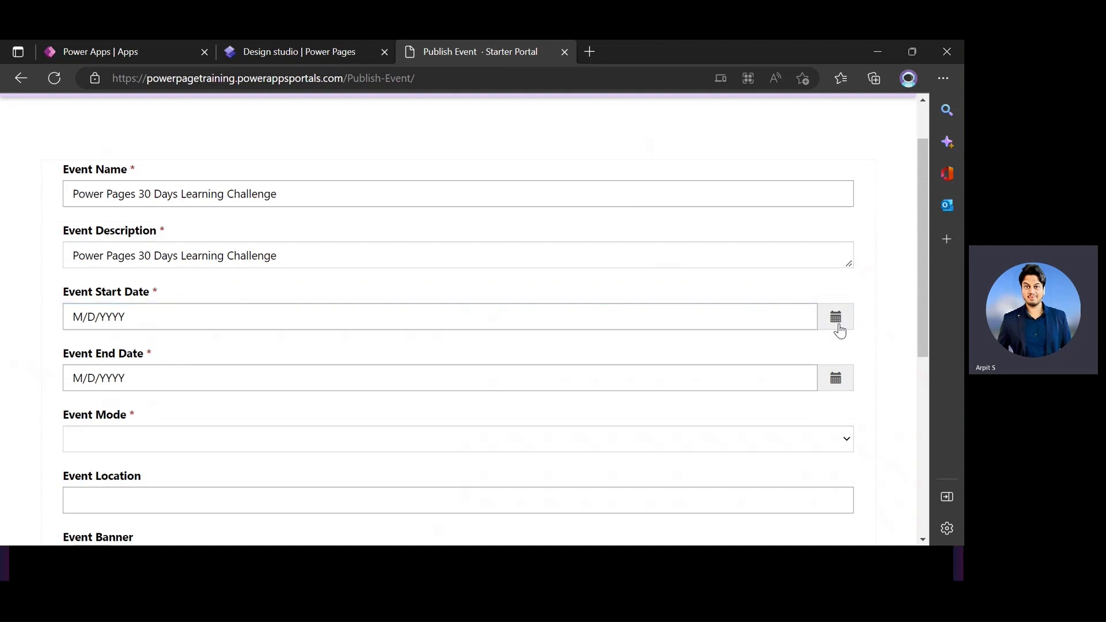
scroll(745, 419, "down", 2)
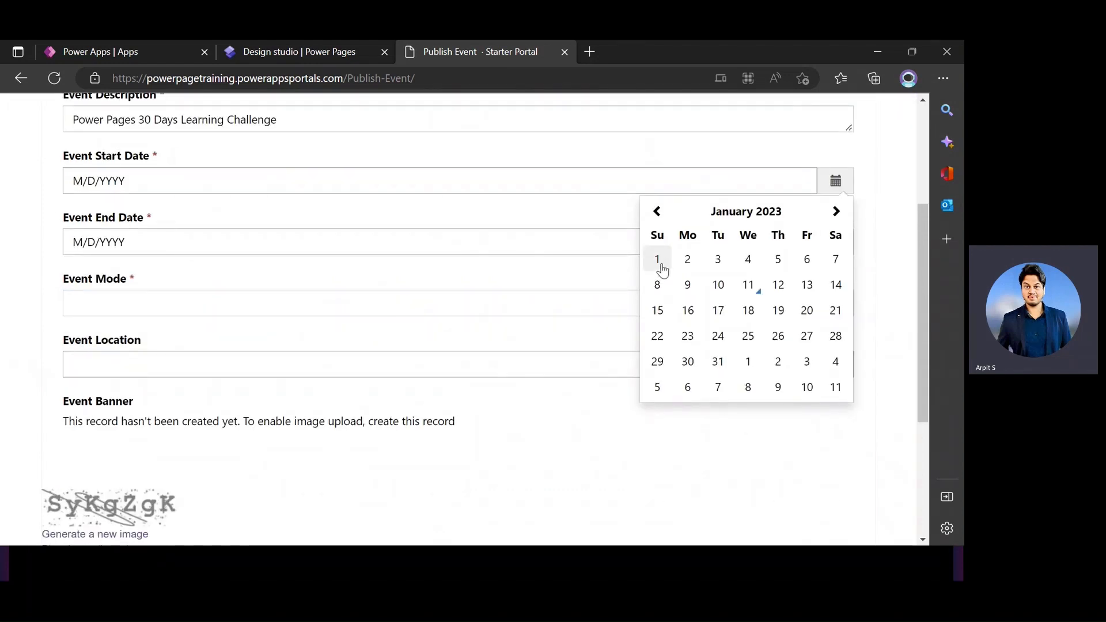
left_click(657, 261)
left_click(254, 245)
left_click(836, 242)
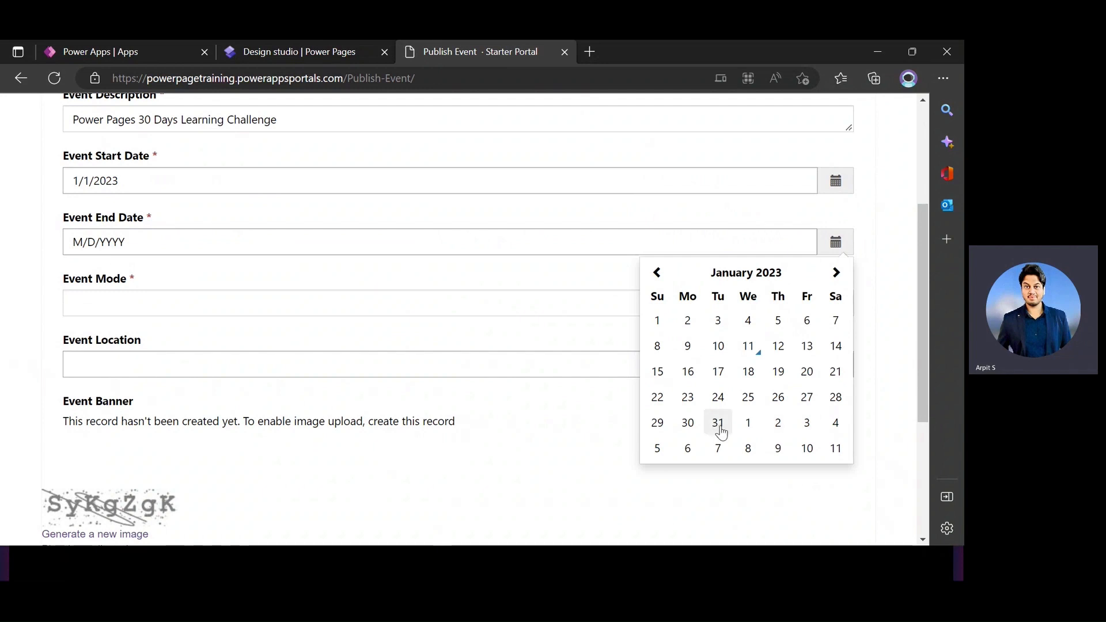
left_click(719, 426)
Choose Virtual (Online) as the Event Mode and enter Online as the Event Location.
left_click(179, 297)
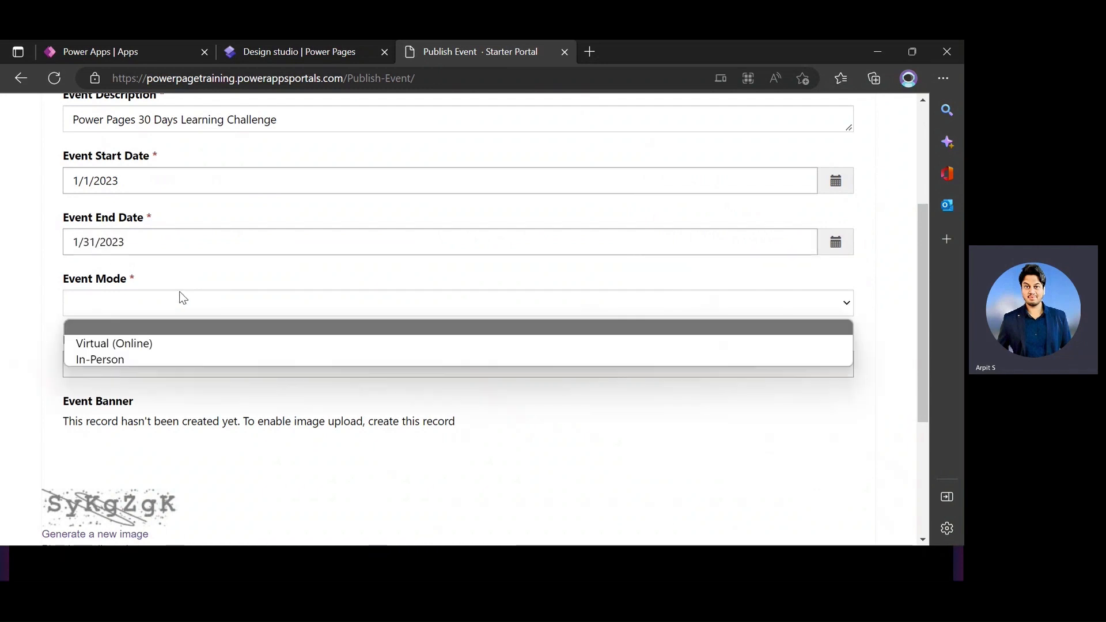
left_click(151, 344)
left_click(133, 362)
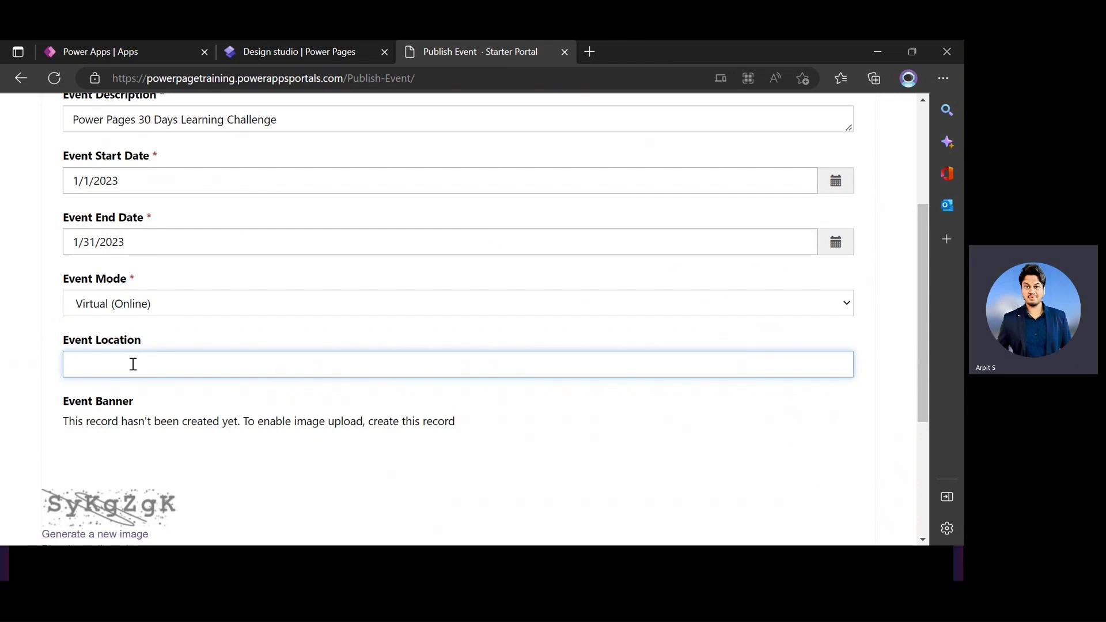
type("Online")
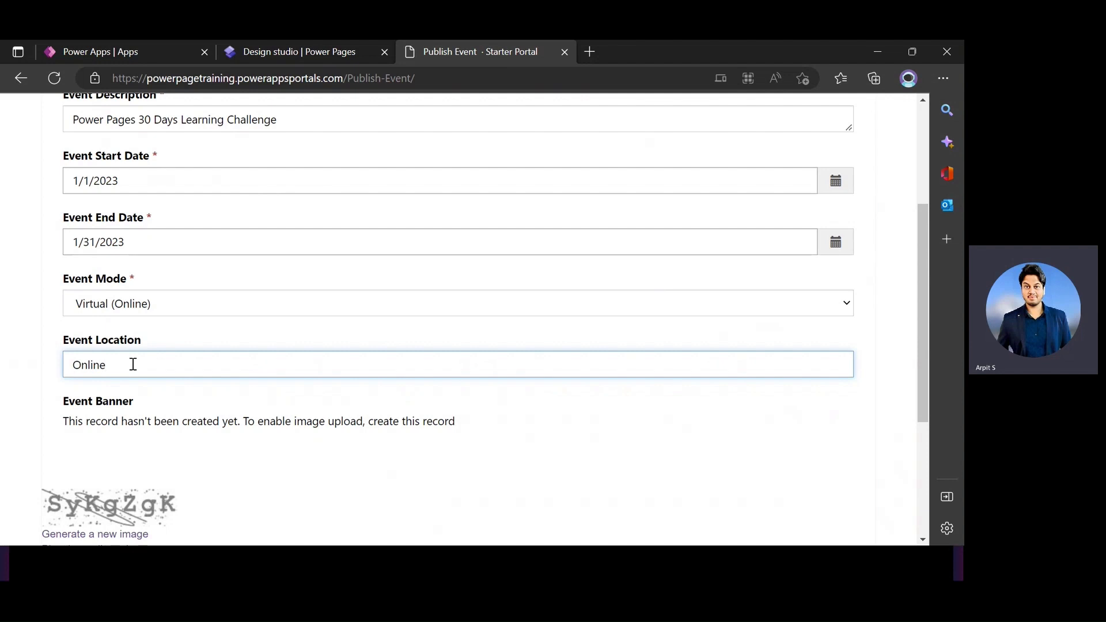
left_click(168, 420)
Enter the verification code from the image and submit the event form.
scroll(190, 390, "down", 2)
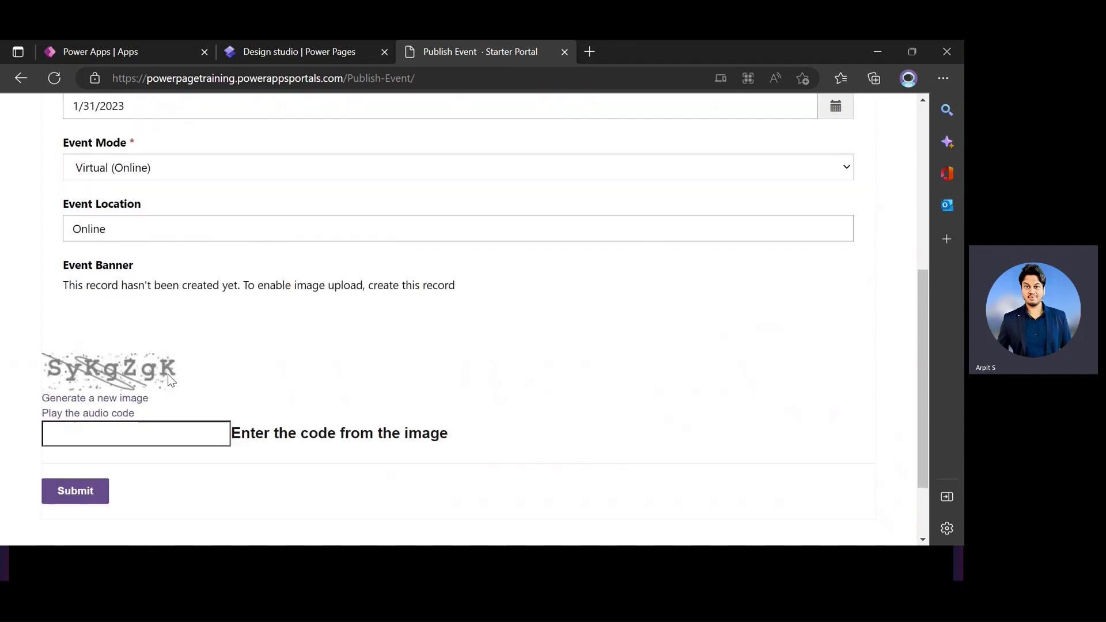
left_click(126, 432)
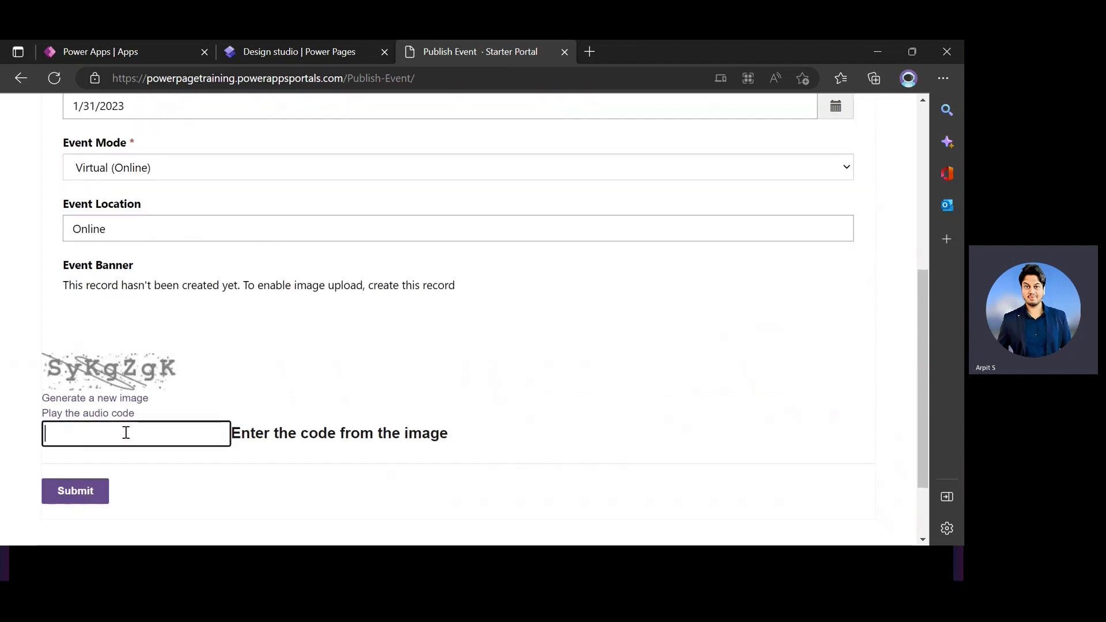
type("SyKg")
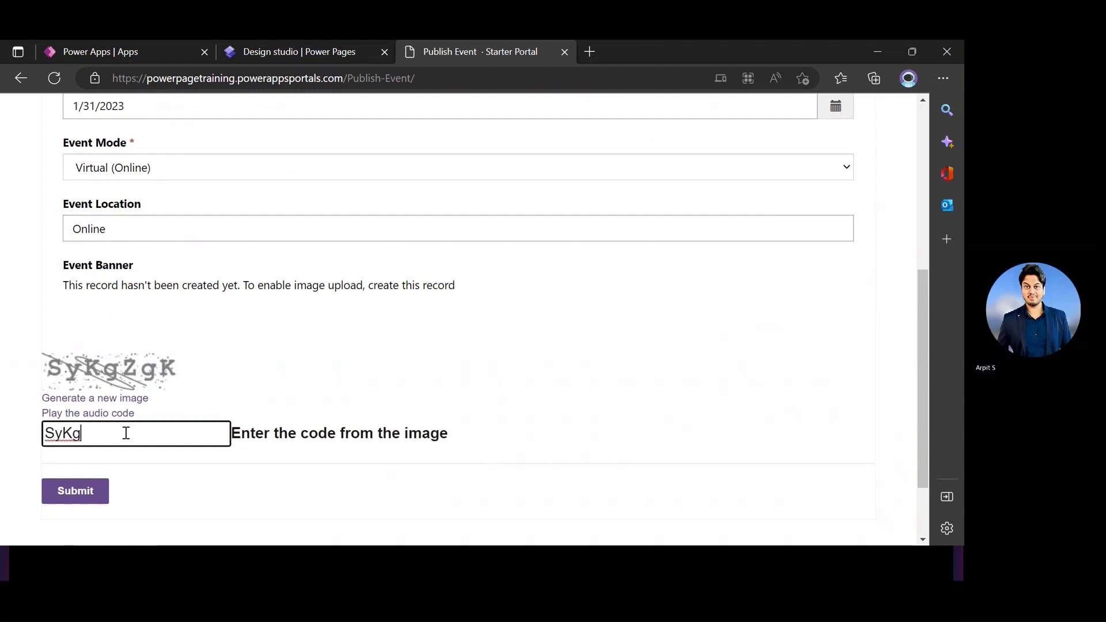
type("Zgk")
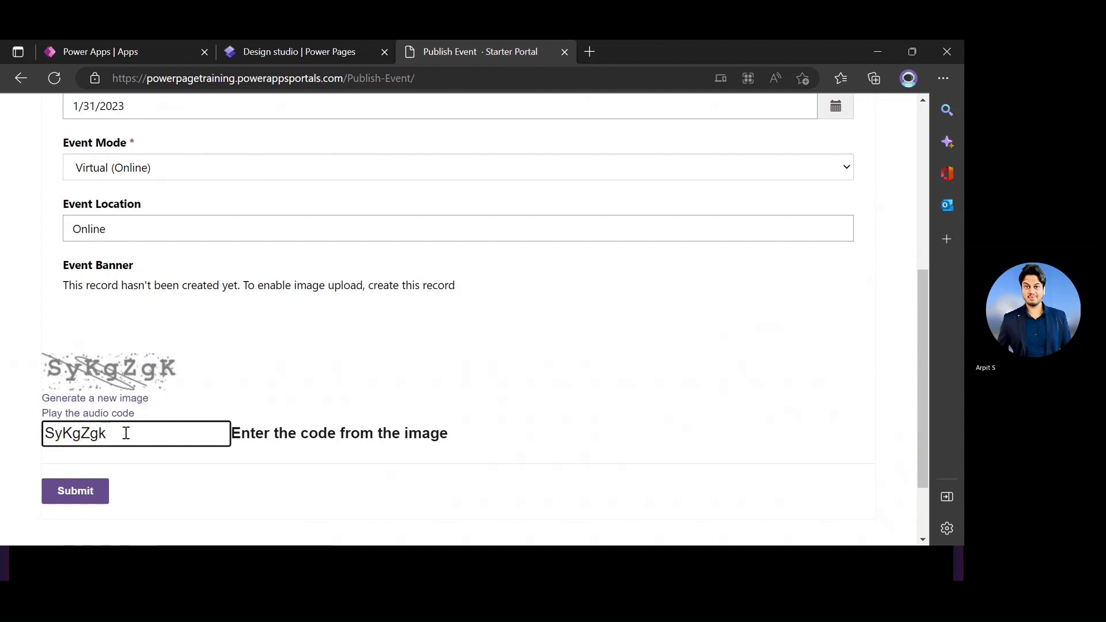
key("BackSpace")
type("K")
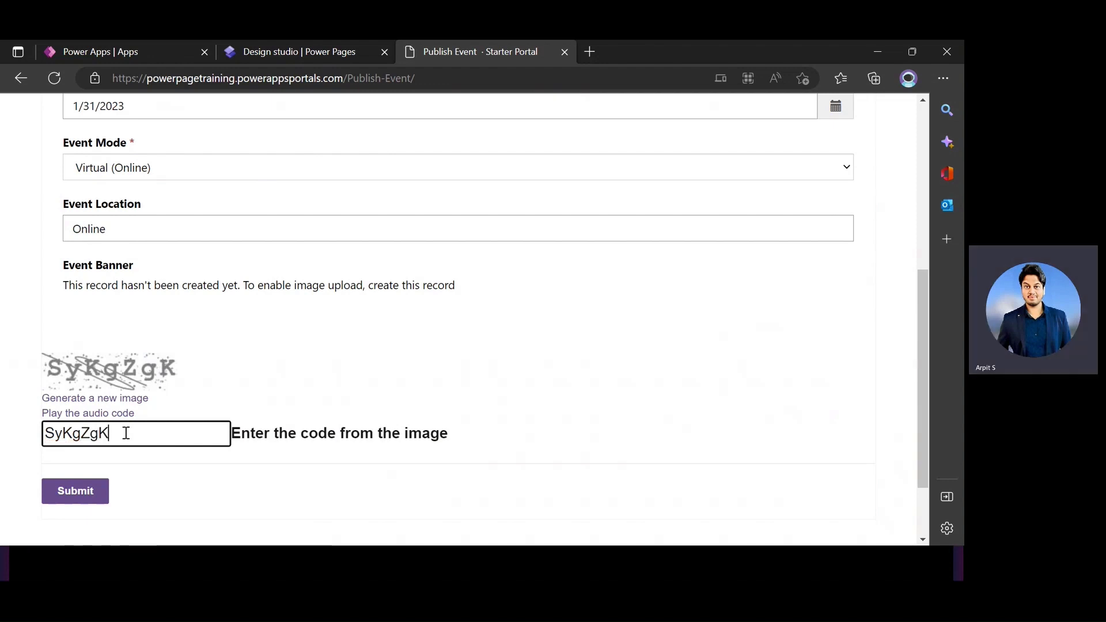
left_click(72, 502)
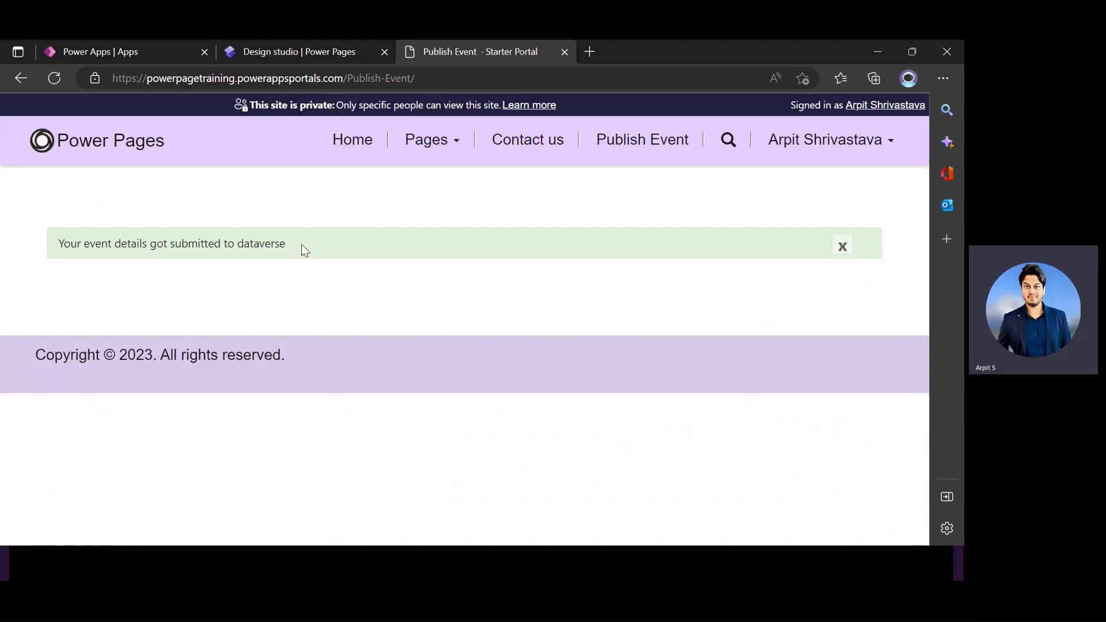
left_click_drag(302, 245, 88, 261)
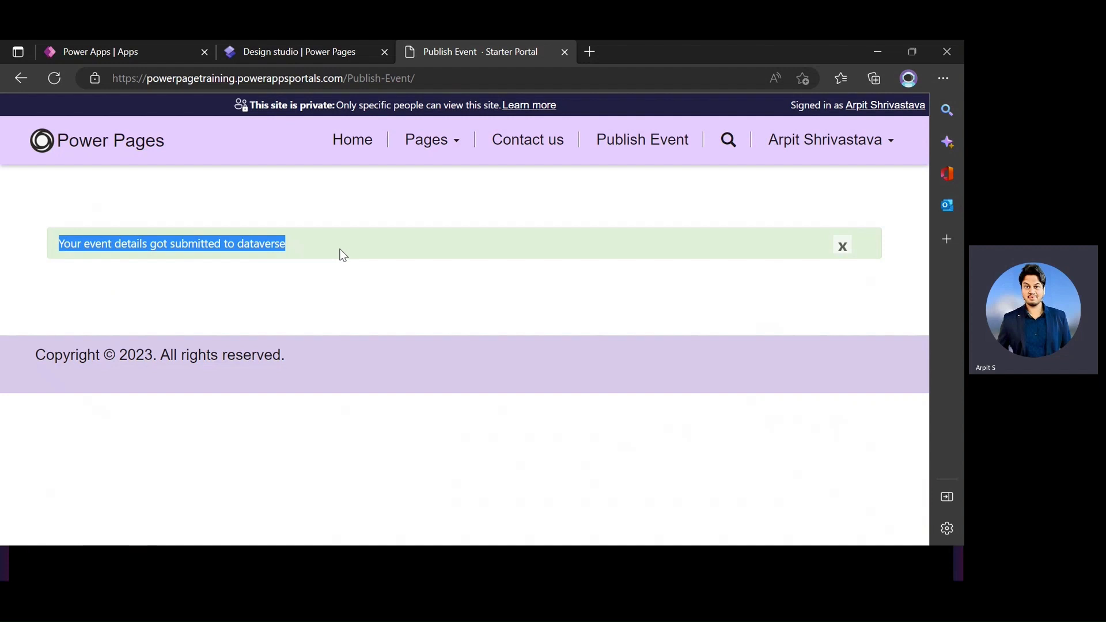
In the design studio, examine the form's on-submit options and the webpages offered for Redirect to a page, without saving changes.
left_click(300, 51)
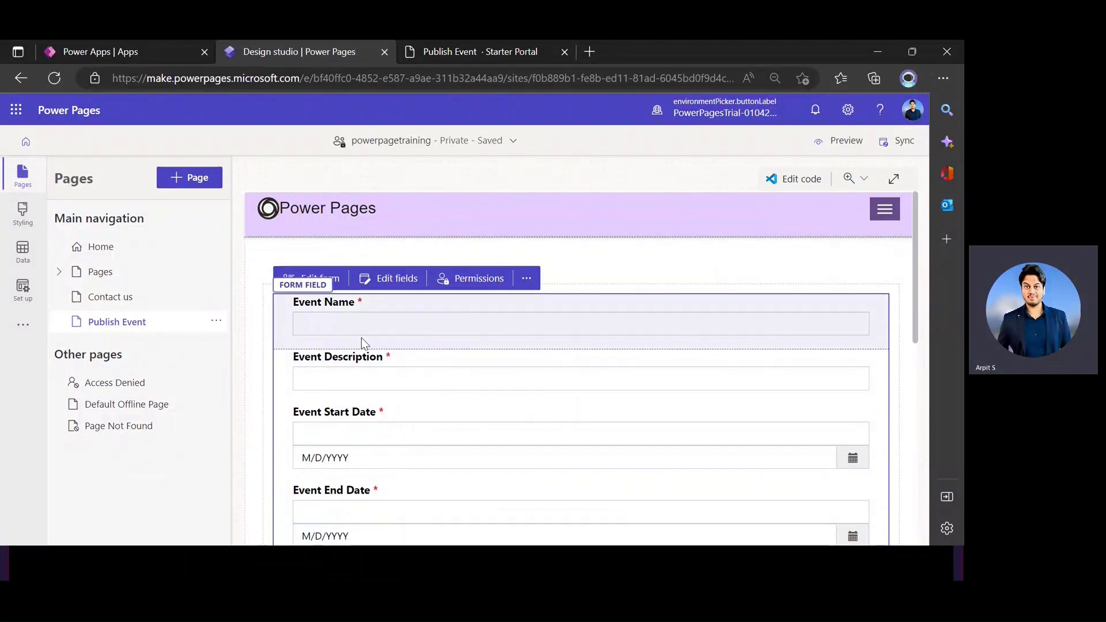
left_click(337, 282)
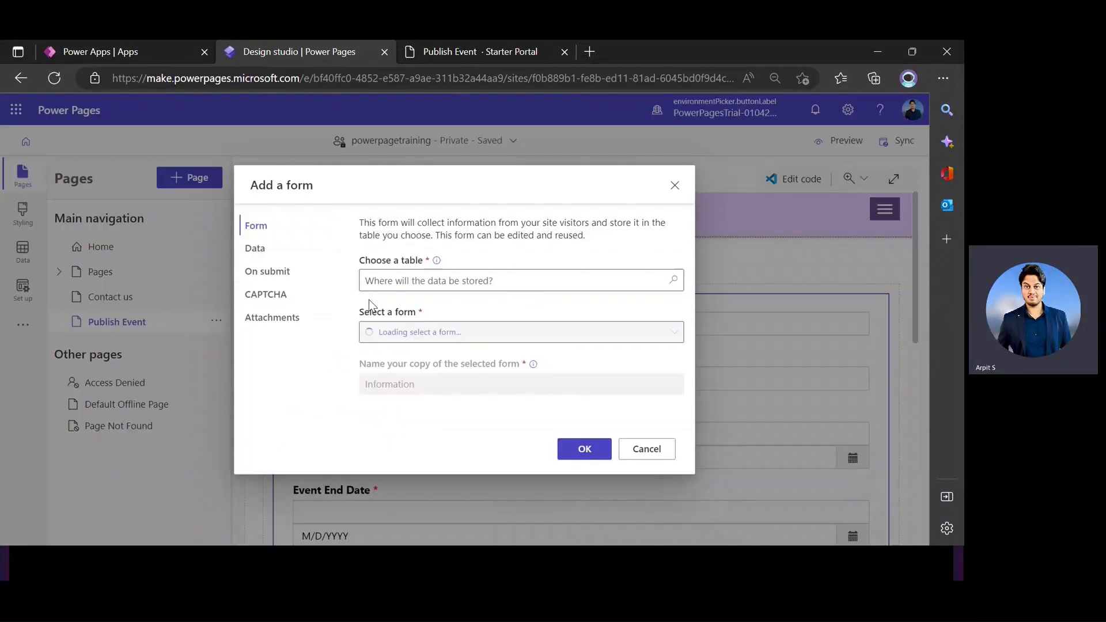
left_click(276, 279)
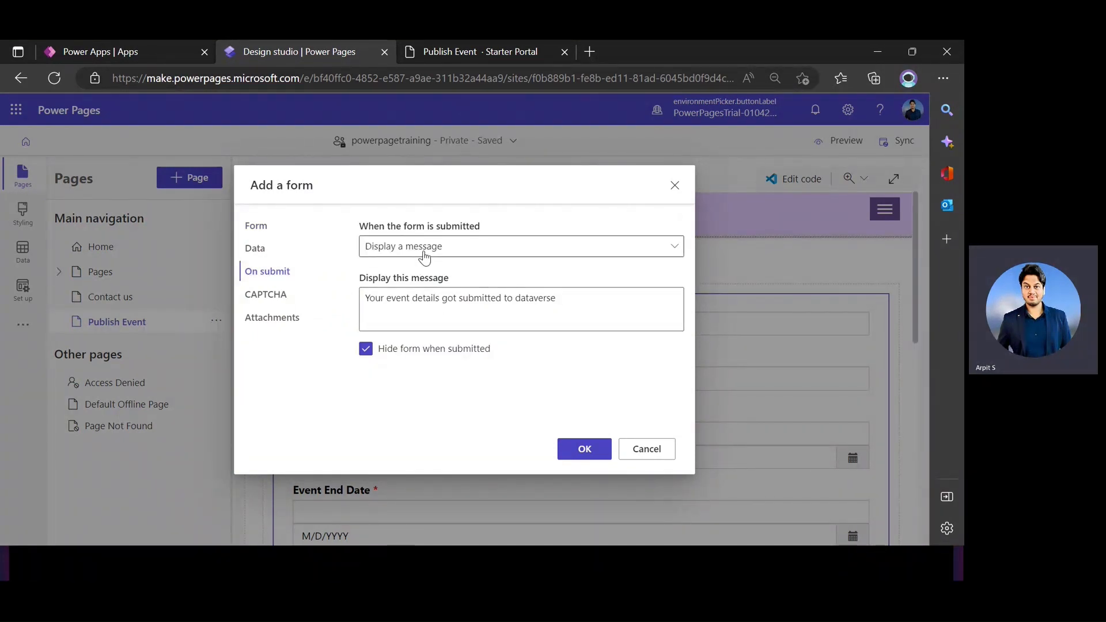
left_click(424, 254)
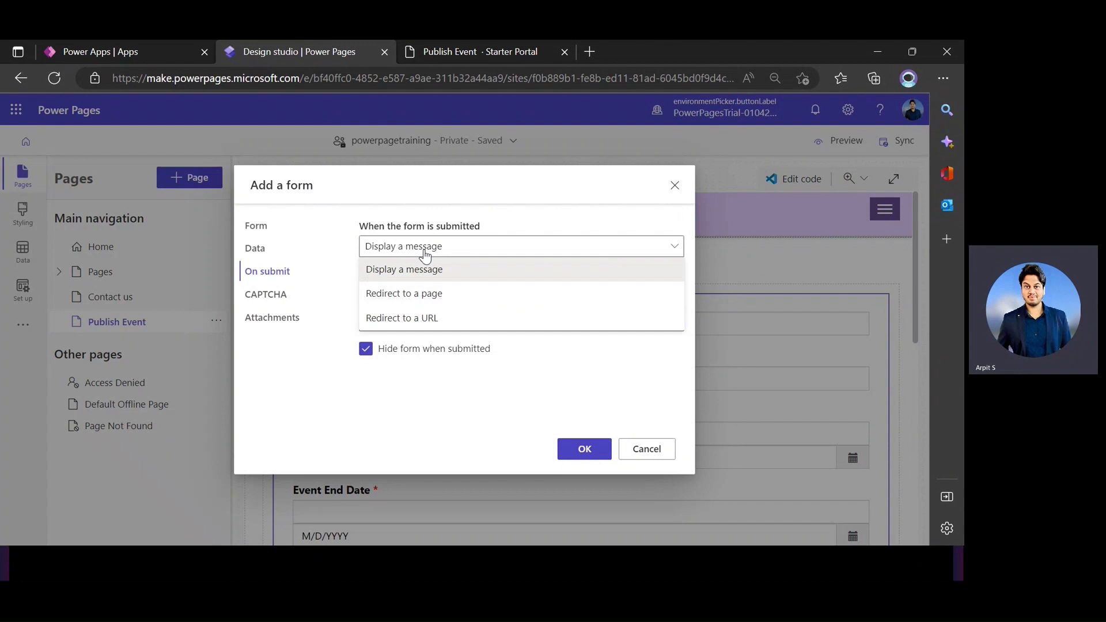
left_click(405, 301)
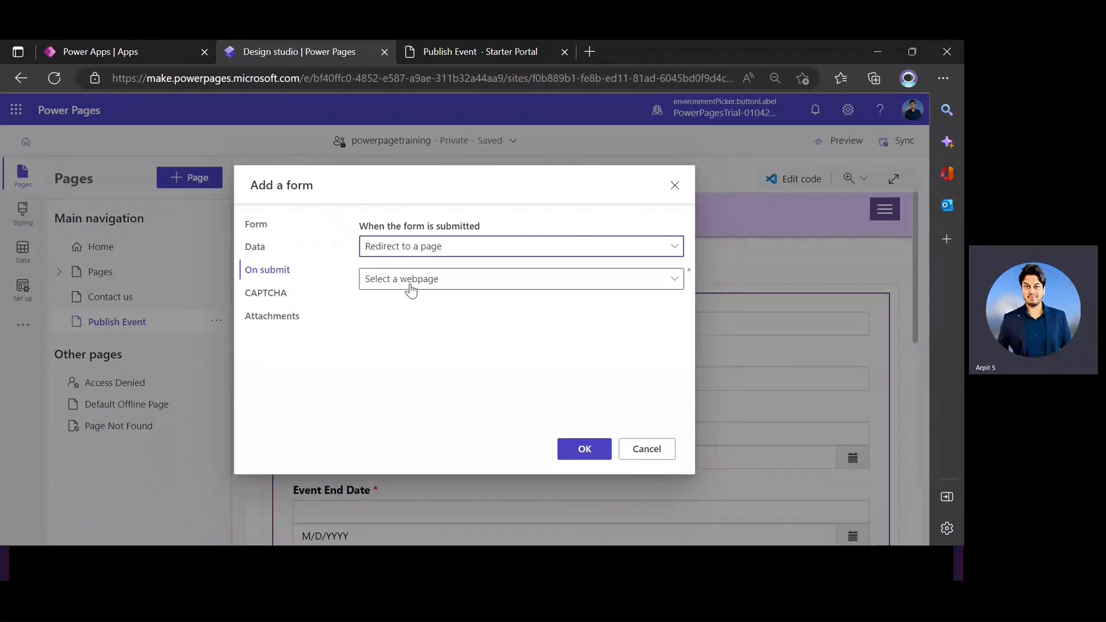
left_click(410, 286)
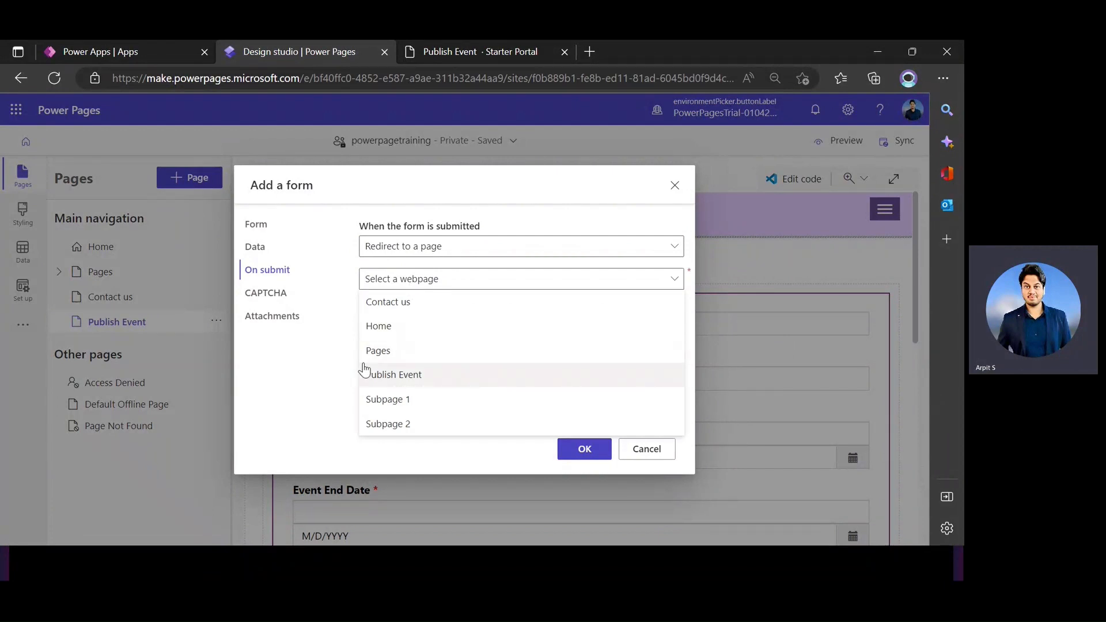
left_click(593, 455)
left_click(656, 448)
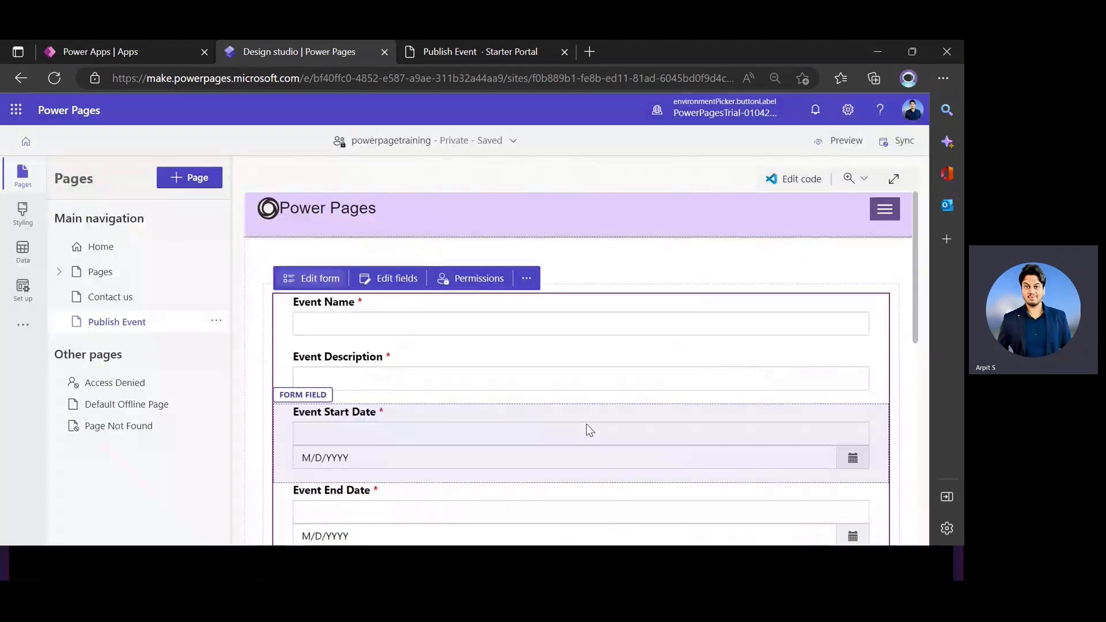
Add a blank page named Confirmation Page and keep it out of the main navigation.
left_click(214, 176)
type("Confitm")
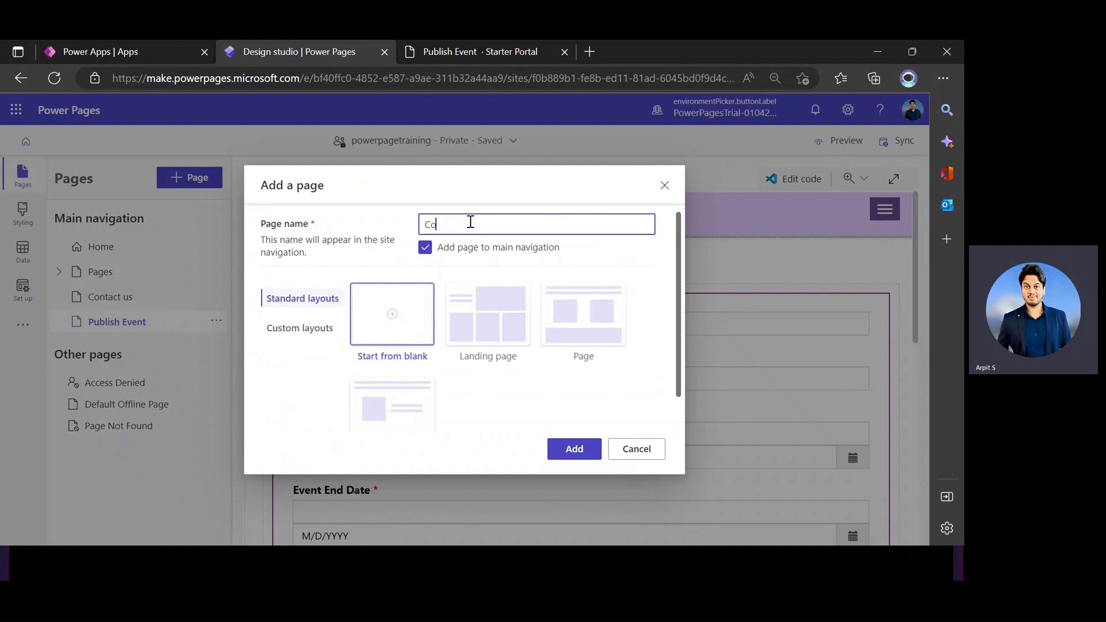
key("BackSpace")
type("r")
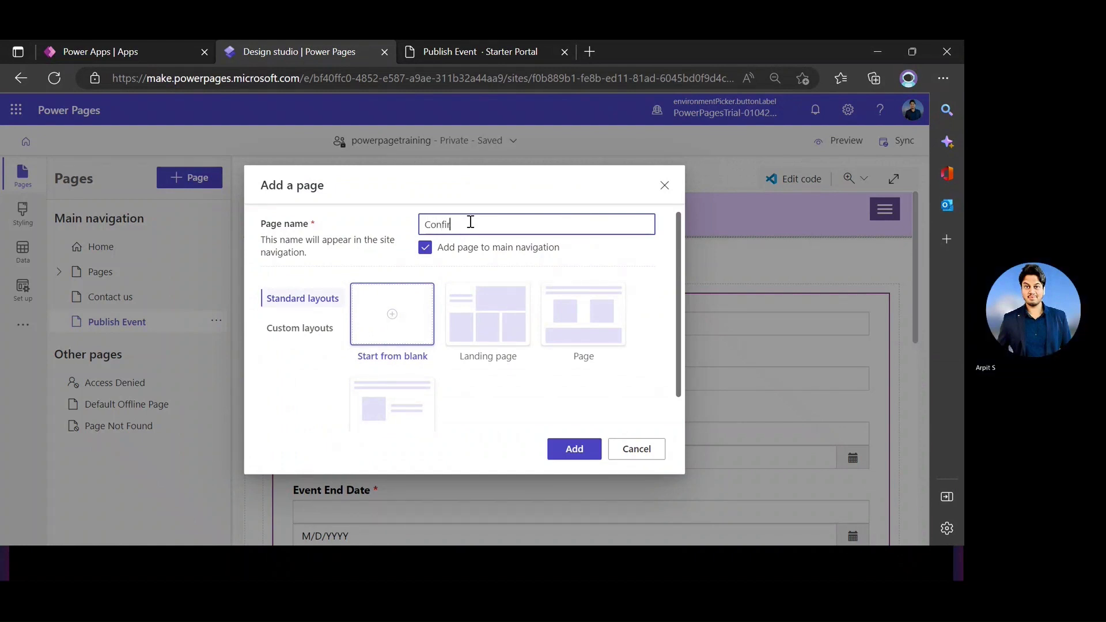
type("mation Page")
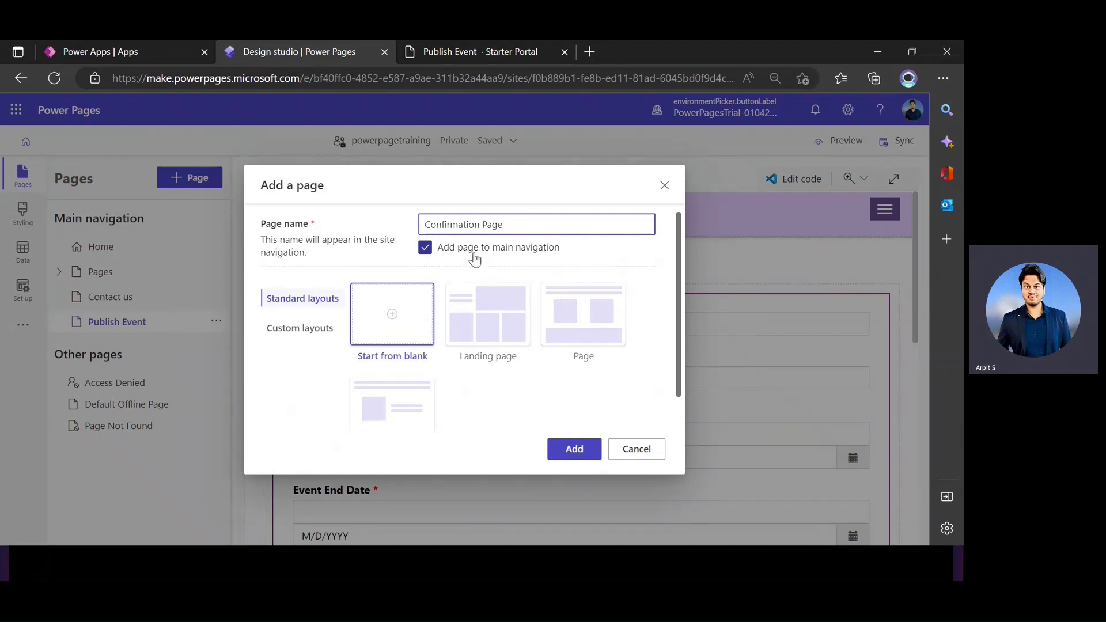
left_click(426, 256)
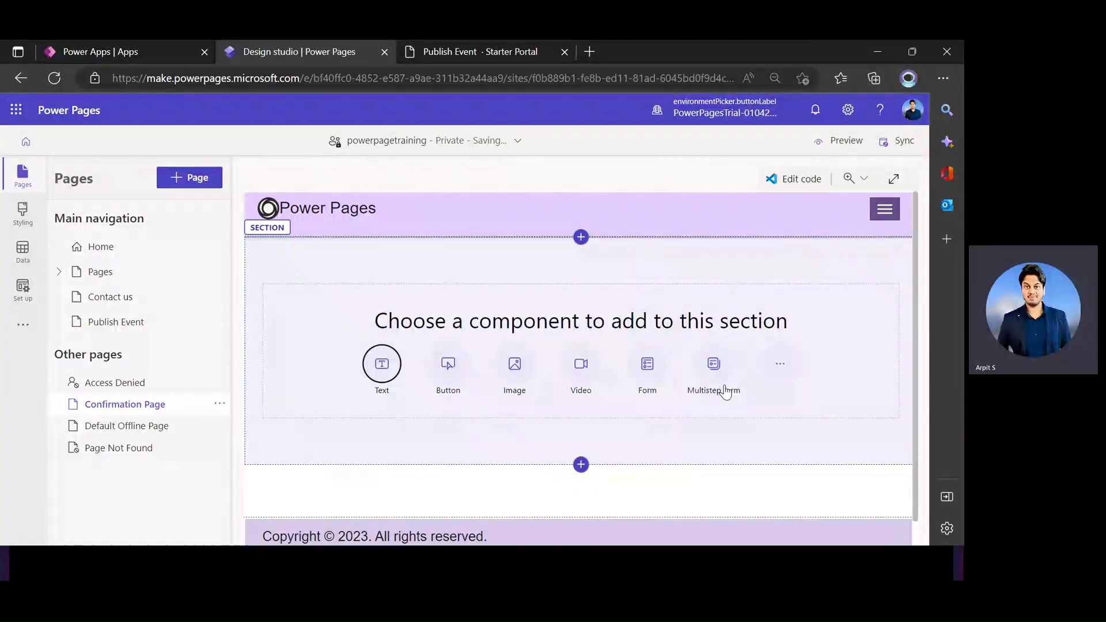
Add an image component to the Confirmation Page section using the green success check mark from the media library.
left_click(776, 409)
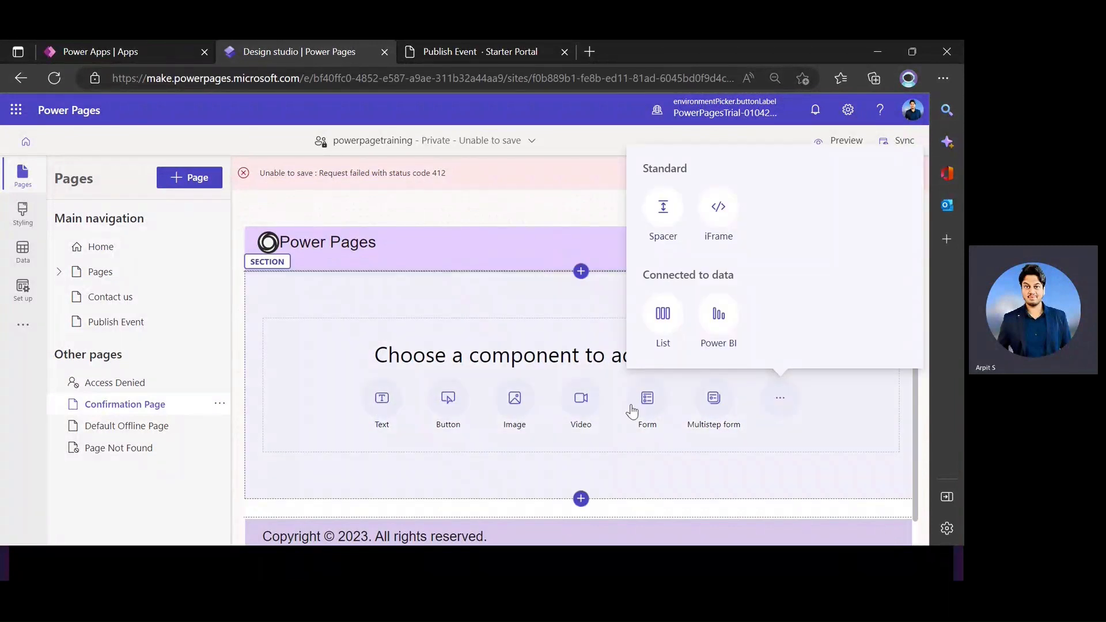
left_click(663, 484)
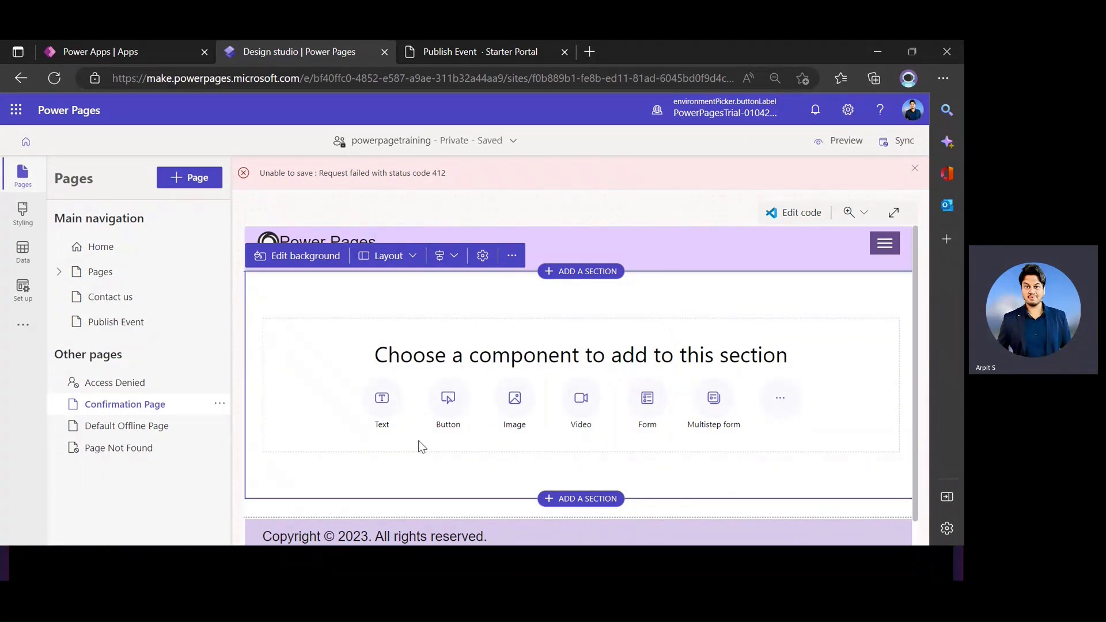
left_click(513, 396)
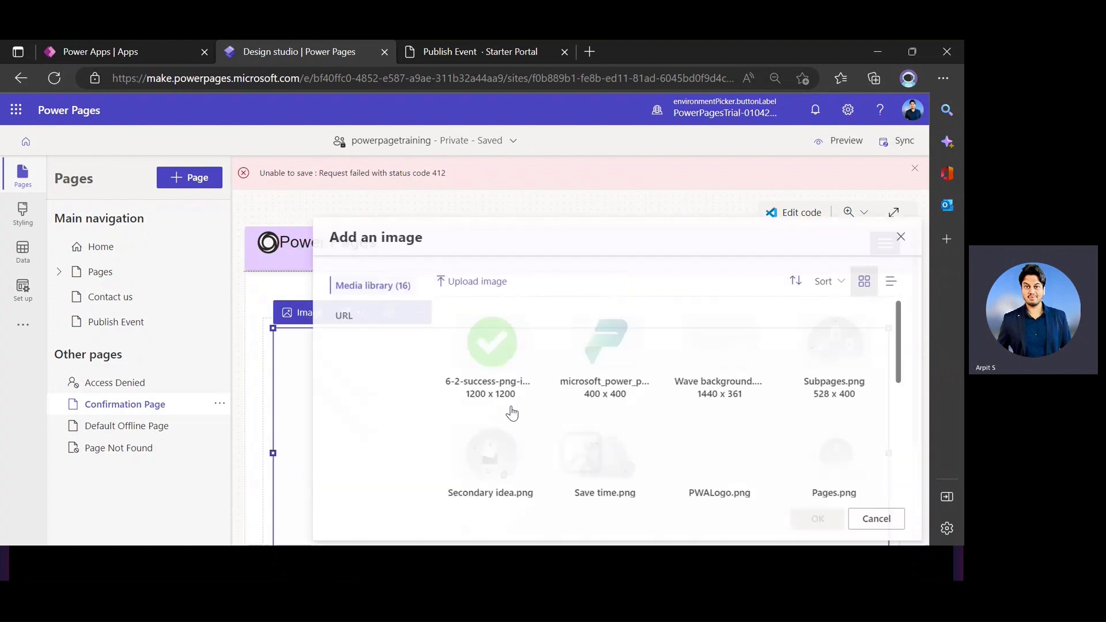
left_click(498, 360)
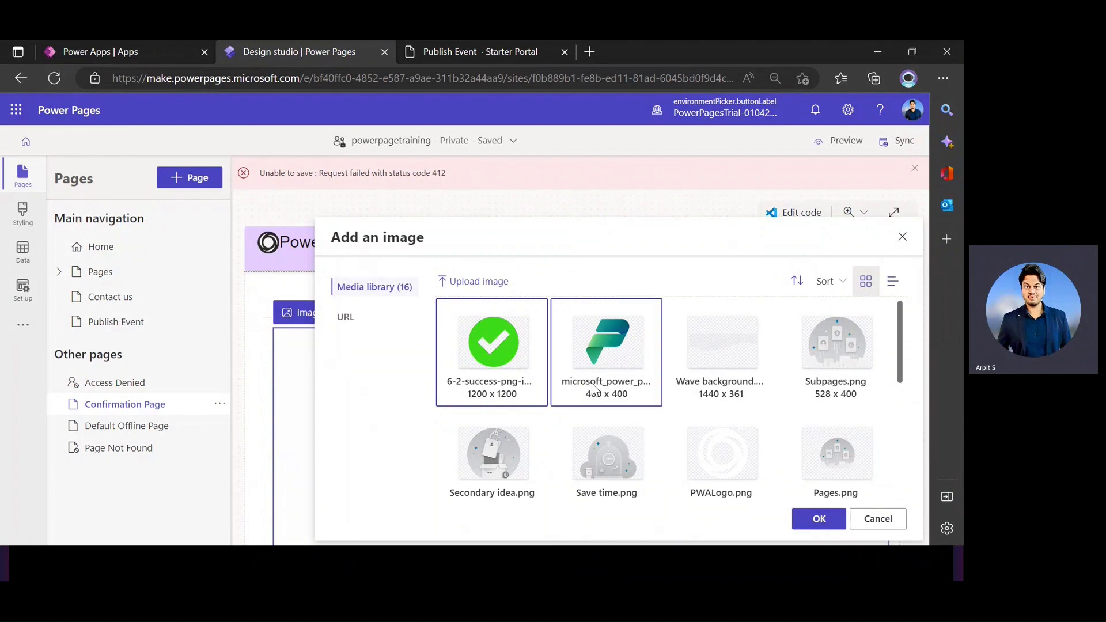
left_click(821, 521)
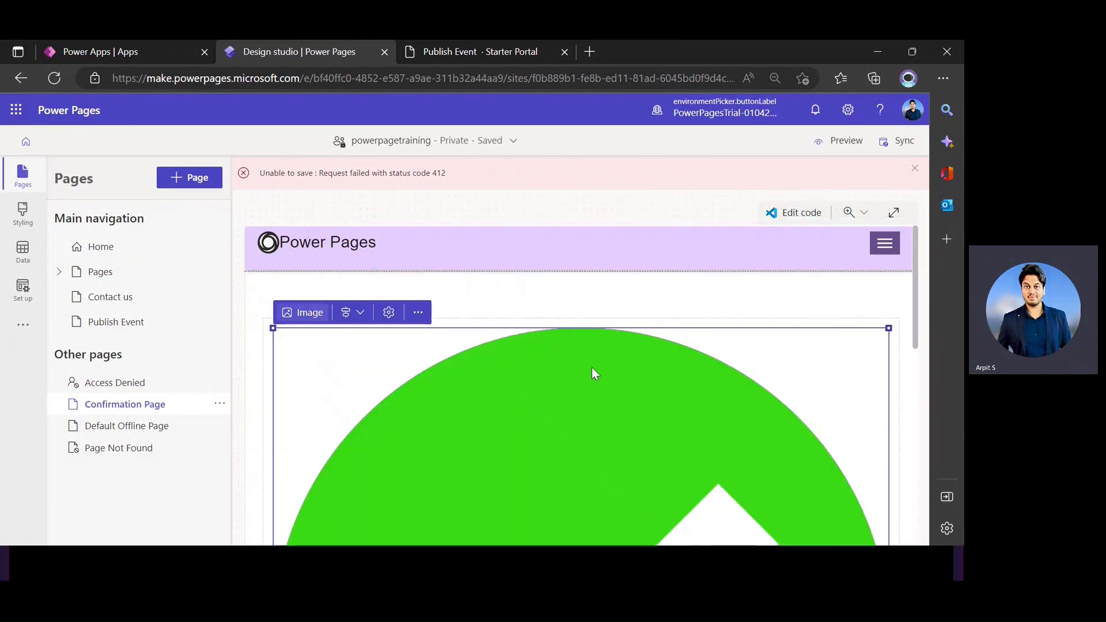
Shrink the check mark image to a small icon about one tenth of the section's width and keep it selected.
scroll(595, 373, "down", 5)
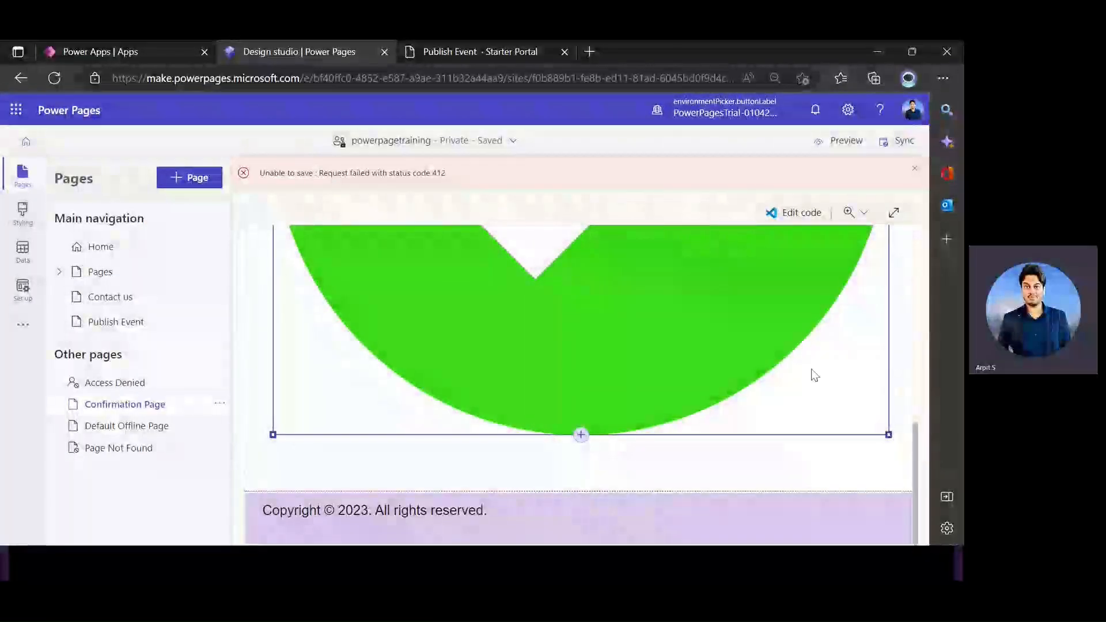
scroll(537, 375, "up", 5)
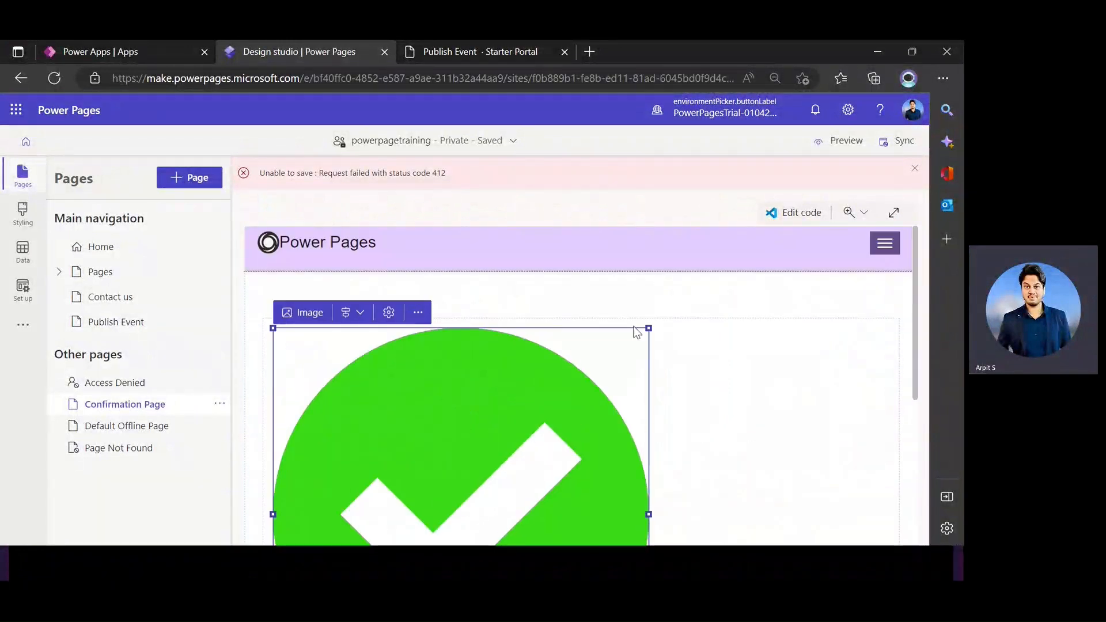
left_click_drag(649, 329, 499, 439)
left_click_drag(362, 524, 311, 497)
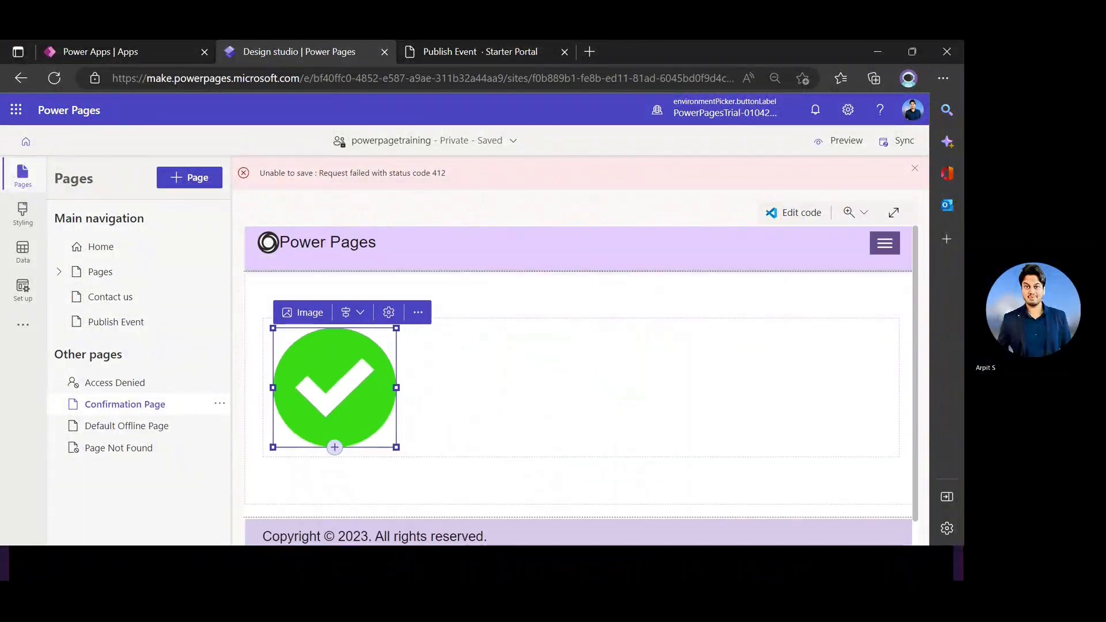
left_click_drag(395, 326, 288, 413)
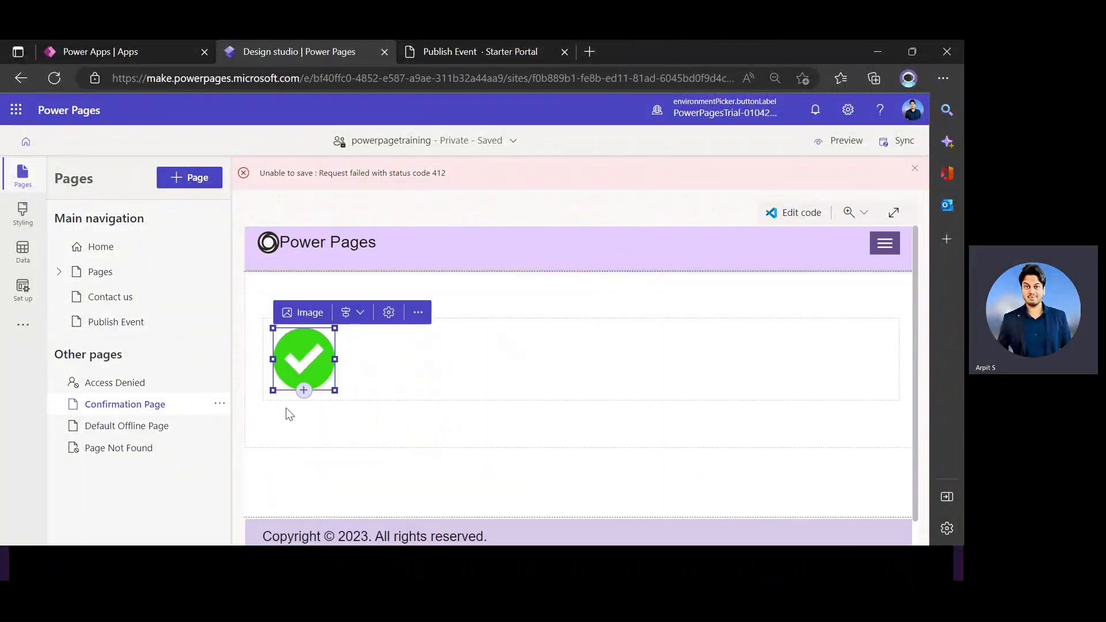
left_click(360, 368)
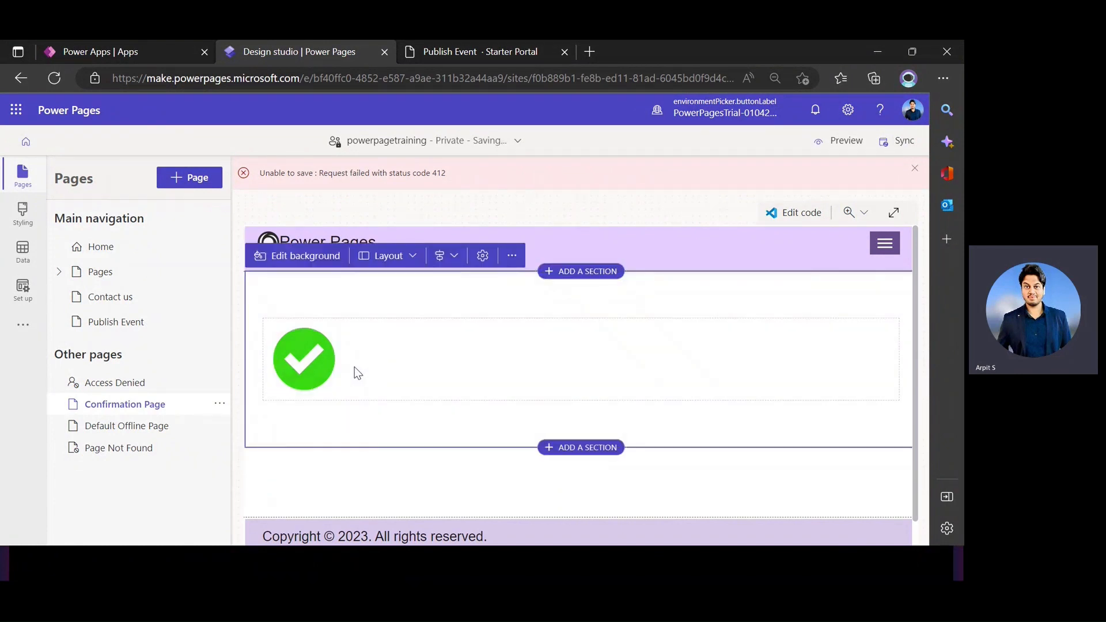
left_click(316, 359)
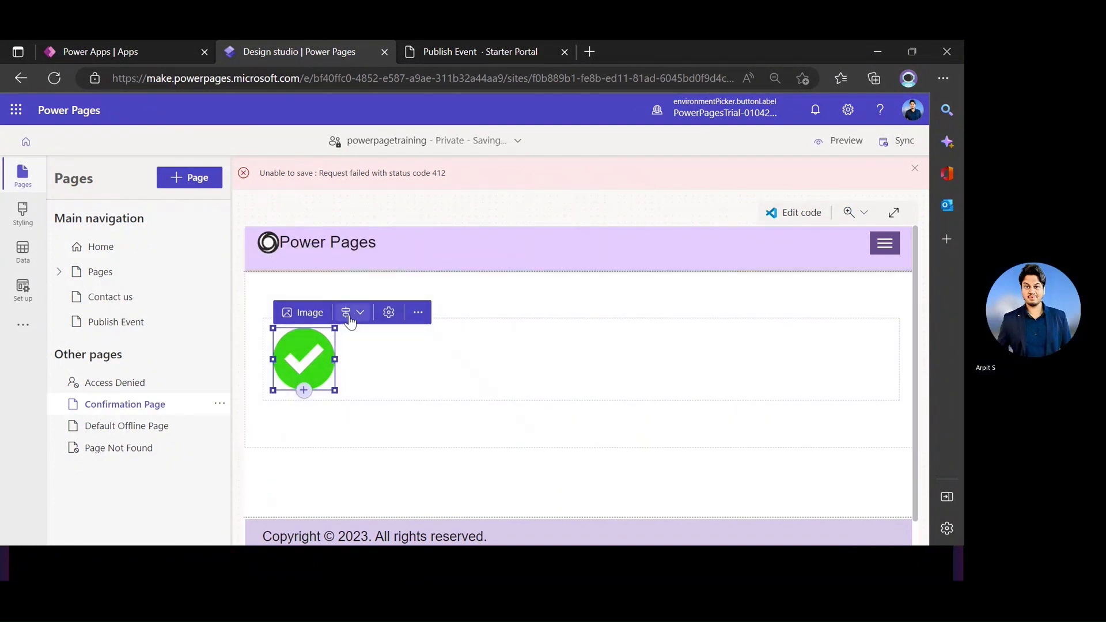
Align the check mark image to the centre of the Confirmation Page section.
left_click(364, 318)
left_click(352, 345)
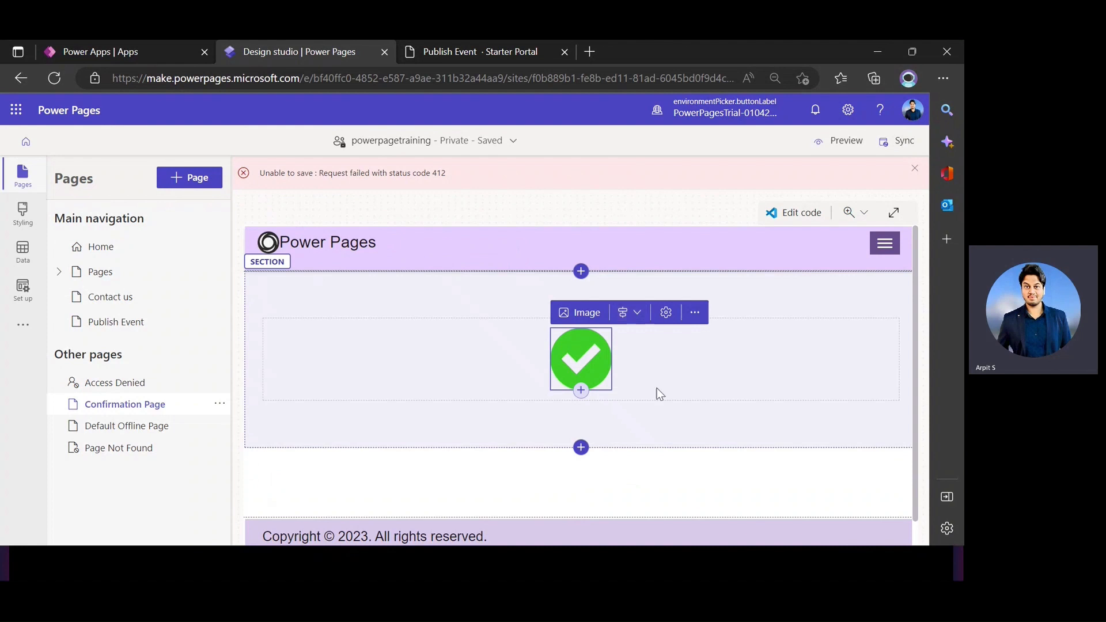
left_click(647, 373)
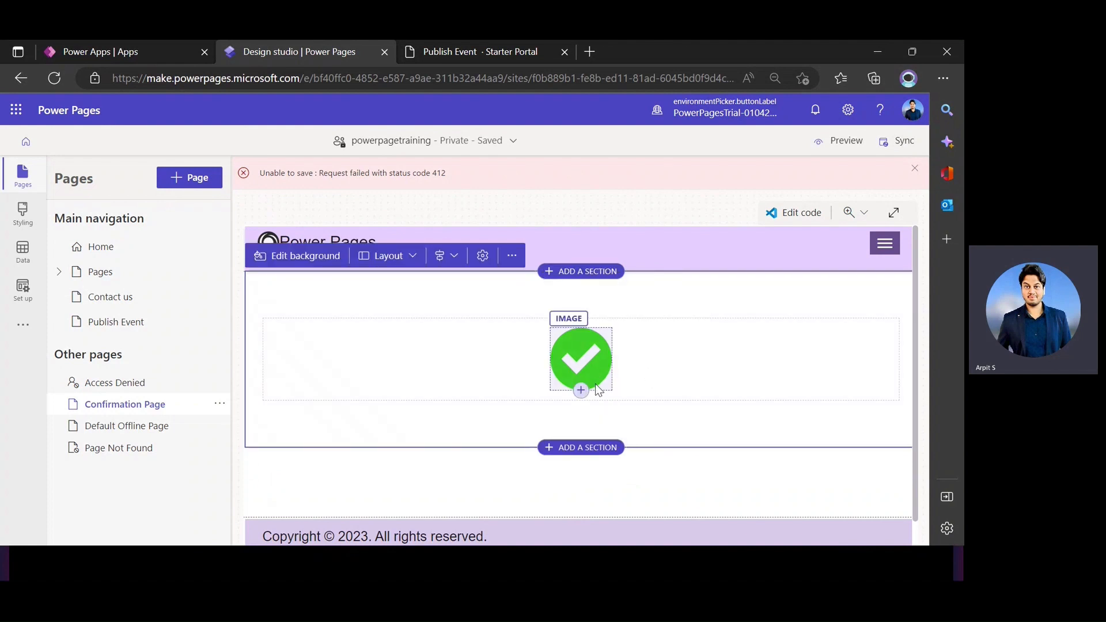
Resize the check mark image to a height of 45 px and a width of 4%.
left_click(590, 358)
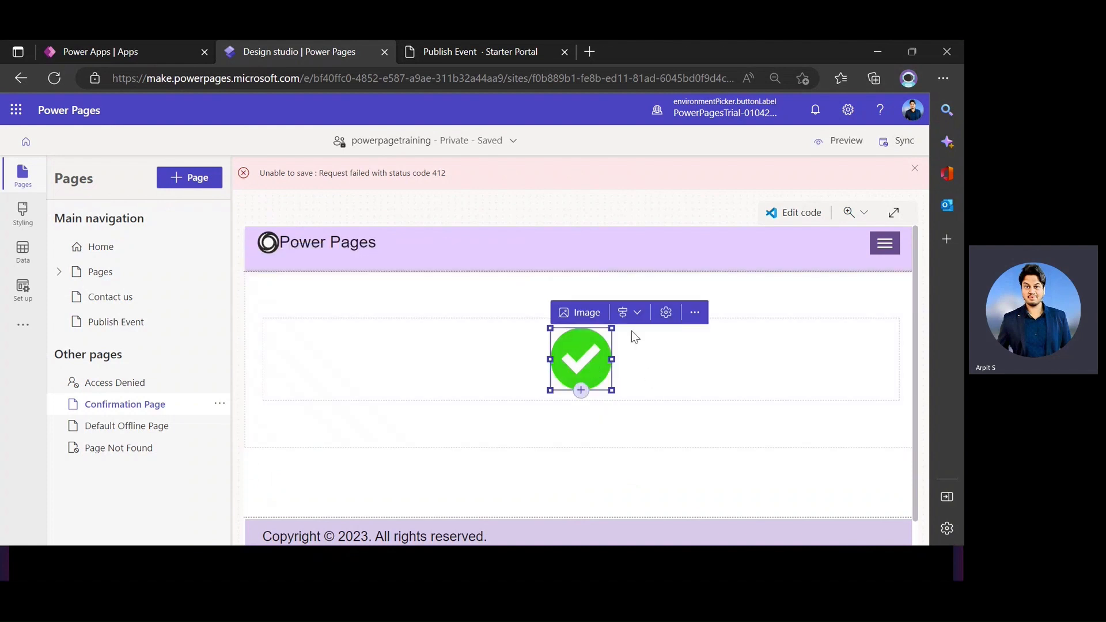
left_click(666, 314)
double_click(728, 387)
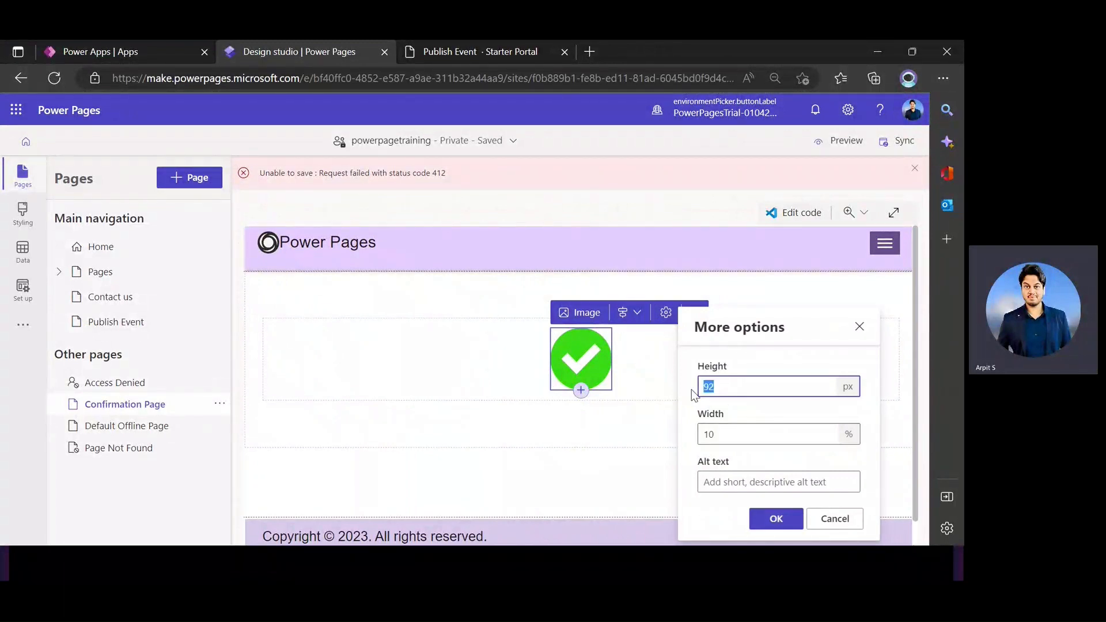
type("45")
double_click(702, 434)
type("4")
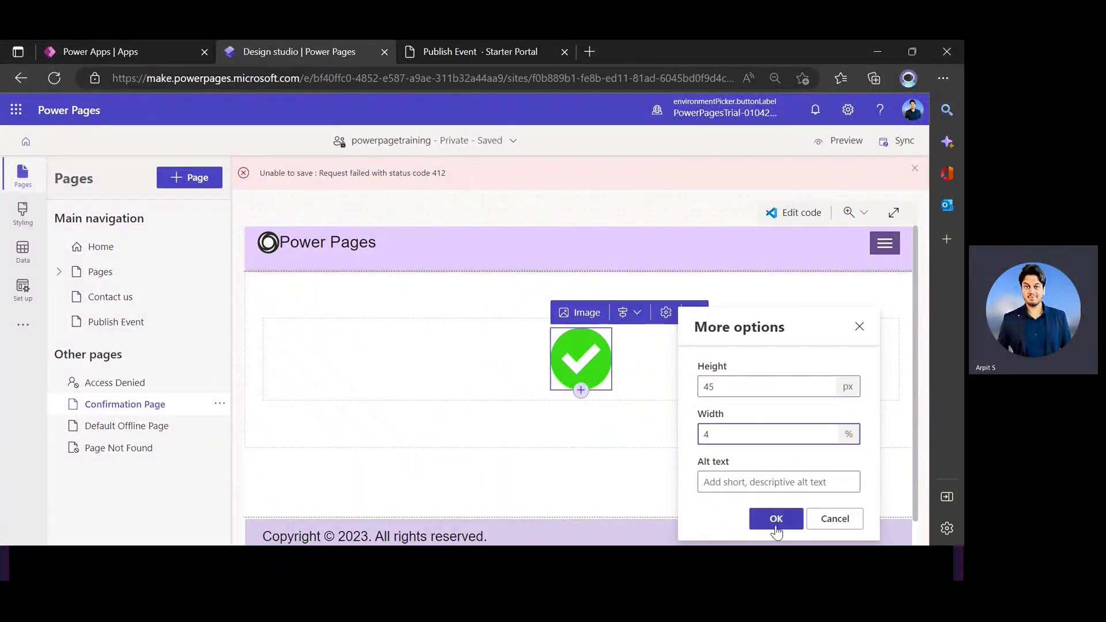
left_click(774, 524)
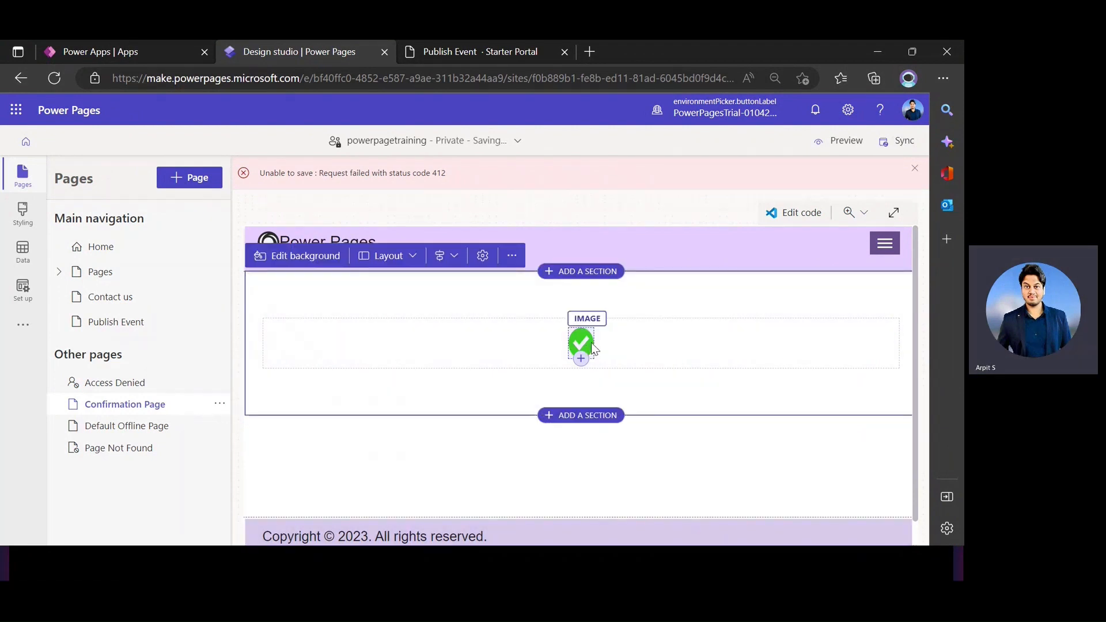
Slightly reduce the check mark image's height in its size options, leaving the width alone.
left_click(582, 344)
left_click(680, 315)
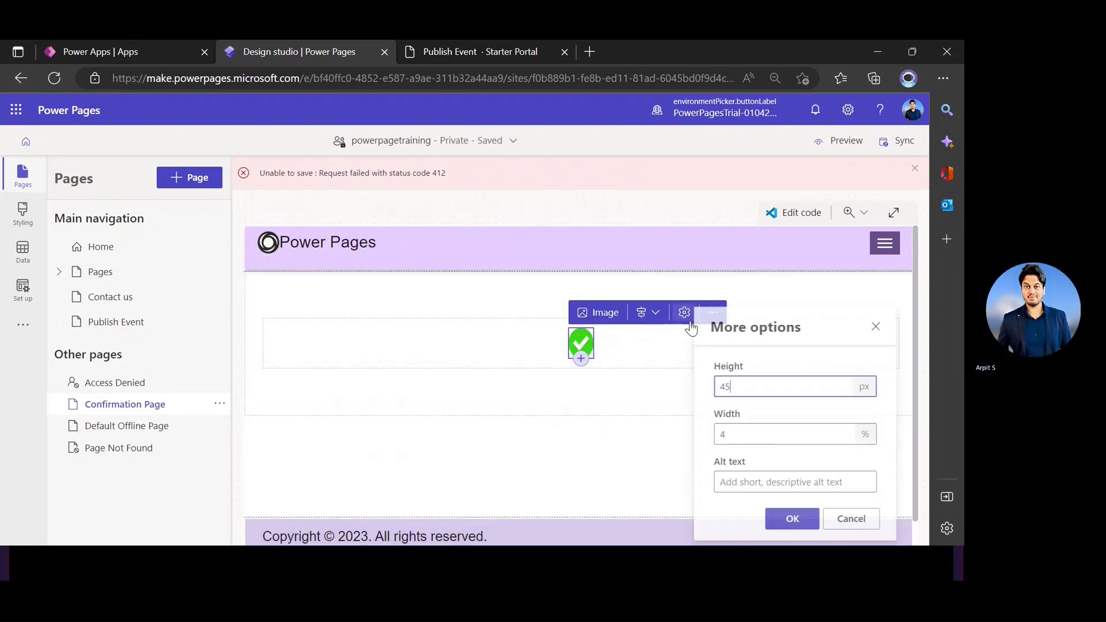
double_click(724, 387)
type("40")
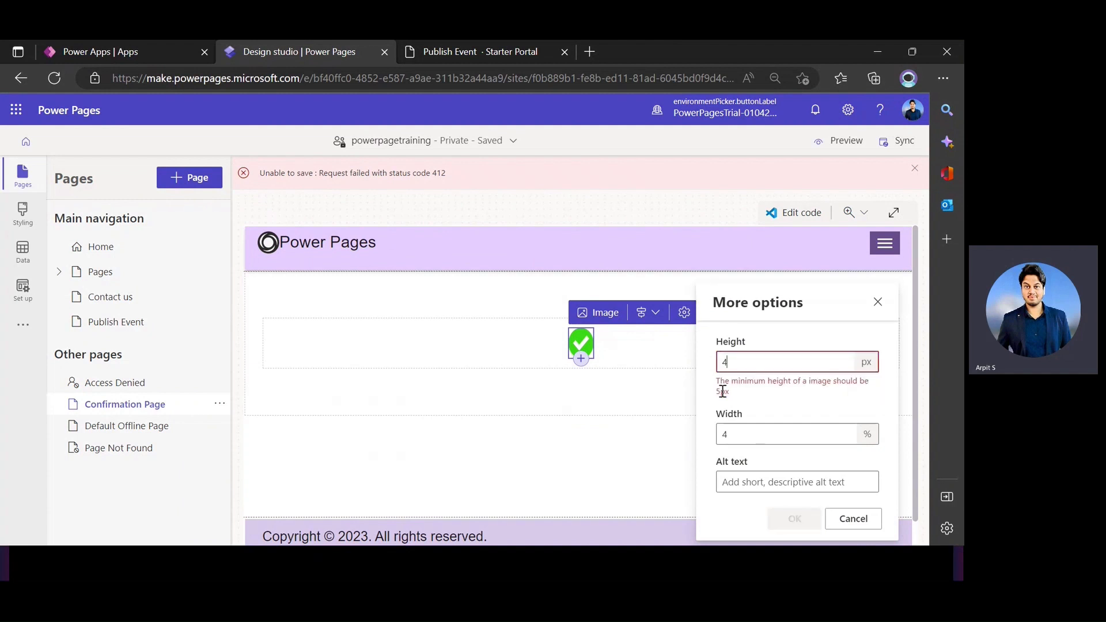
left_click(793, 518)
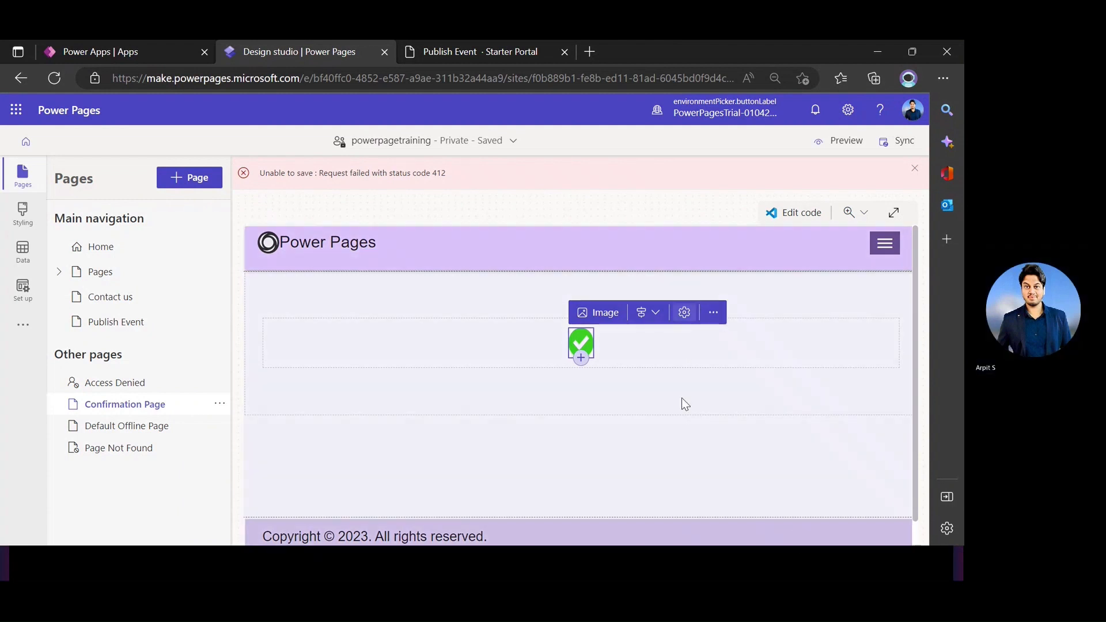
left_click(666, 375)
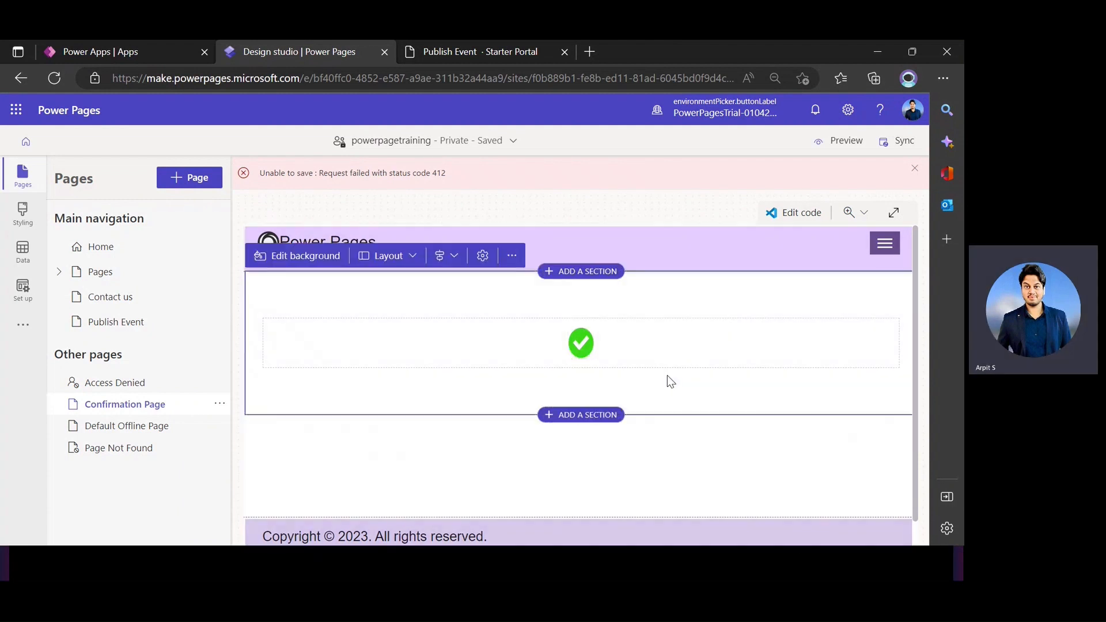
Add a text component below the check mark image reading "Success" and centre it.
left_click(581, 358)
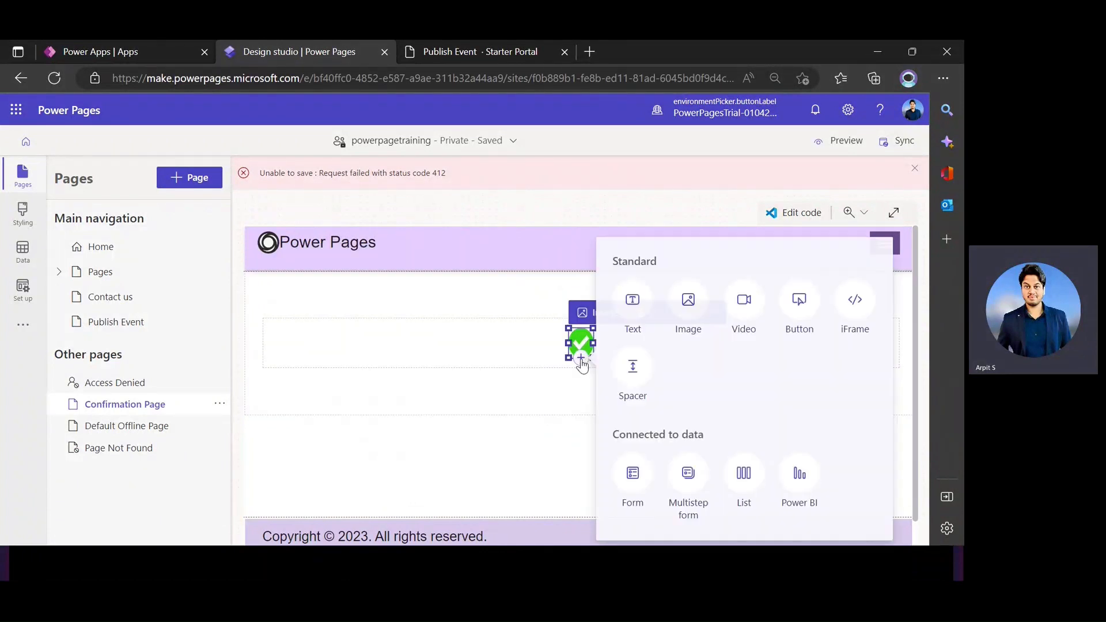
left_click(638, 318)
left_click_drag(375, 365, 254, 374)
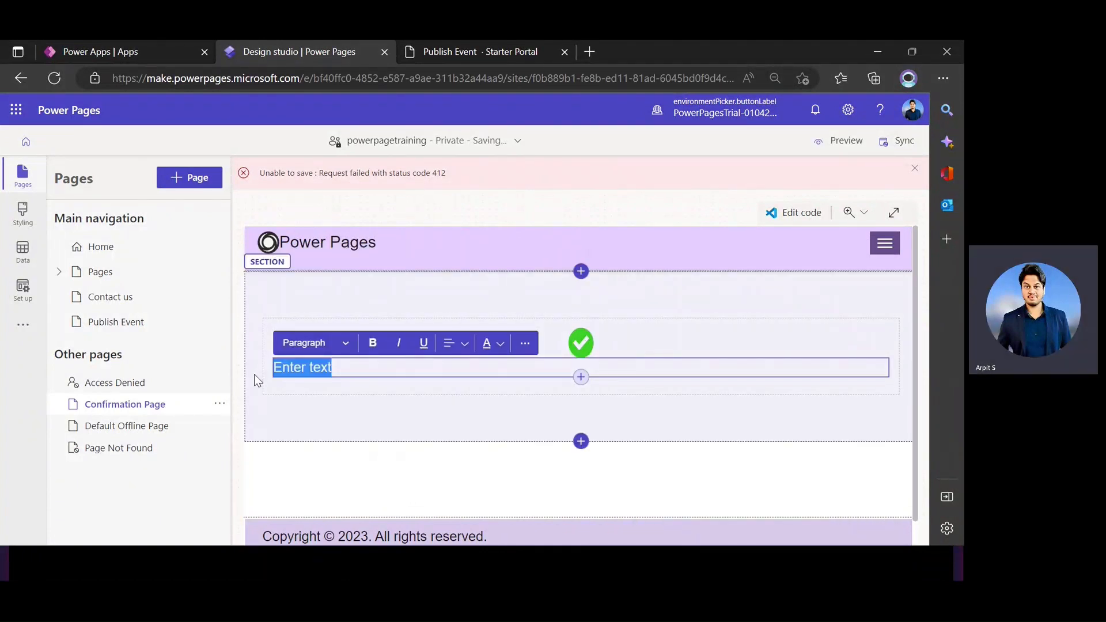
key("BackSpace")
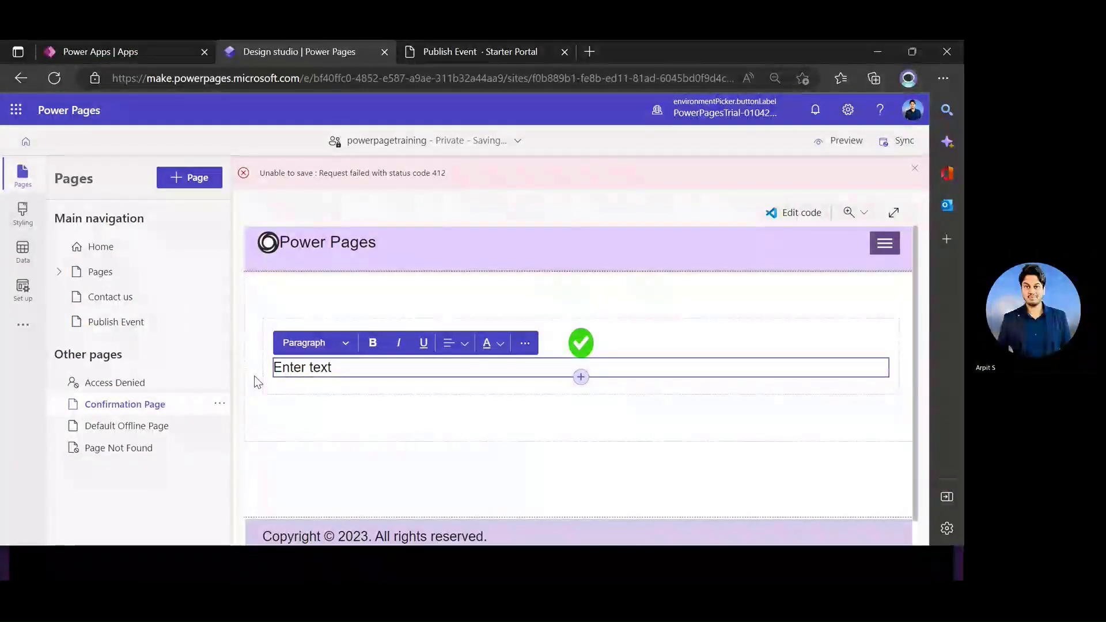
triple_click(322, 366)
type("Suc")
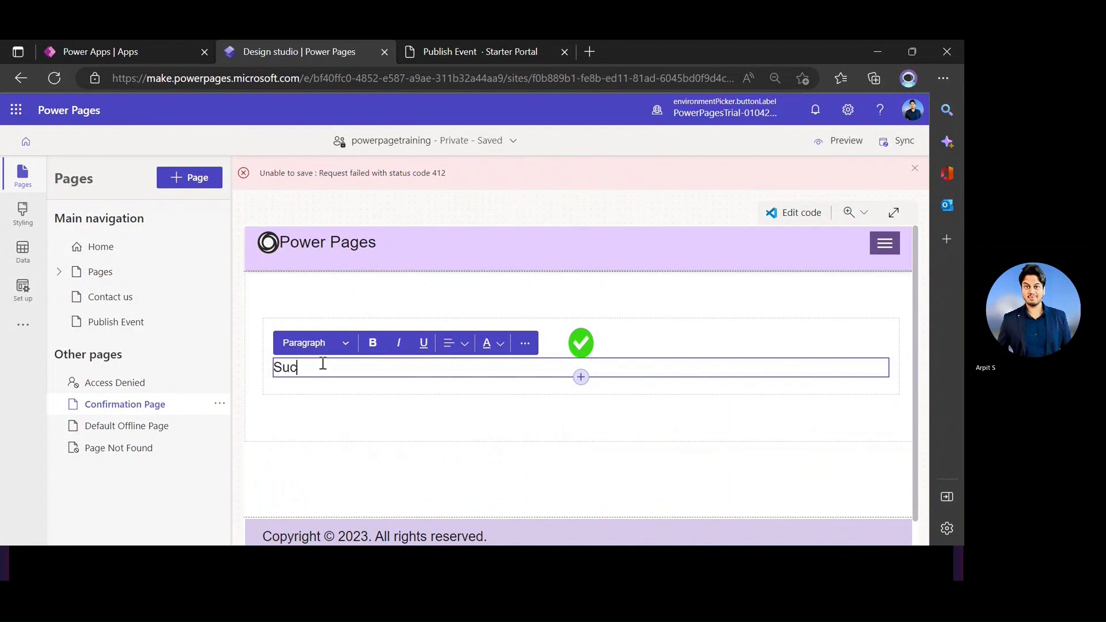
type("cess")
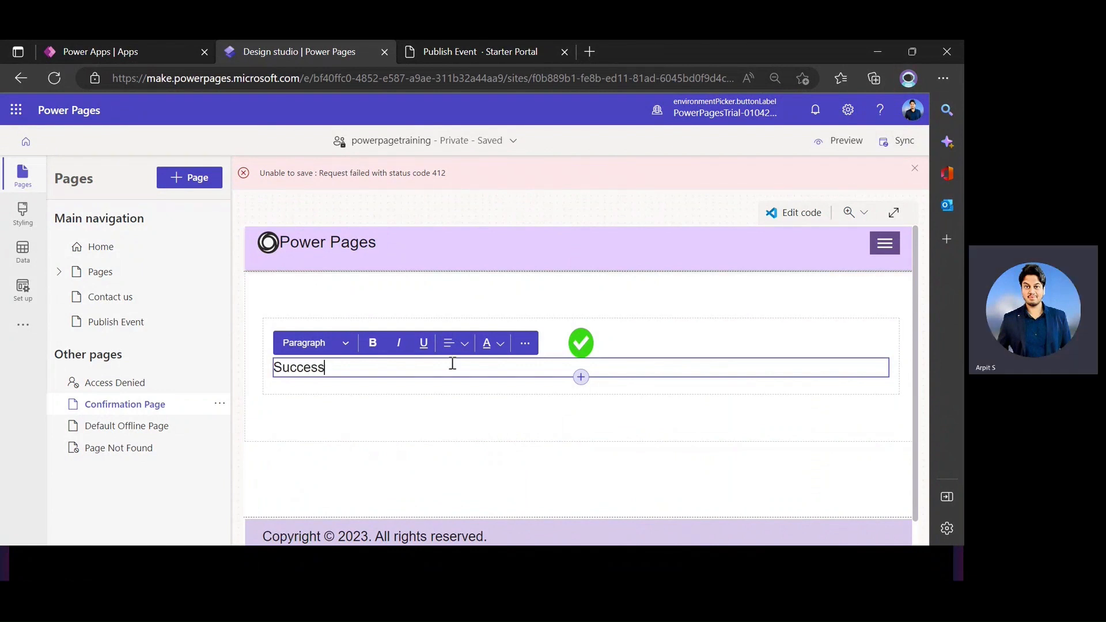
left_click(458, 344)
left_click(458, 381)
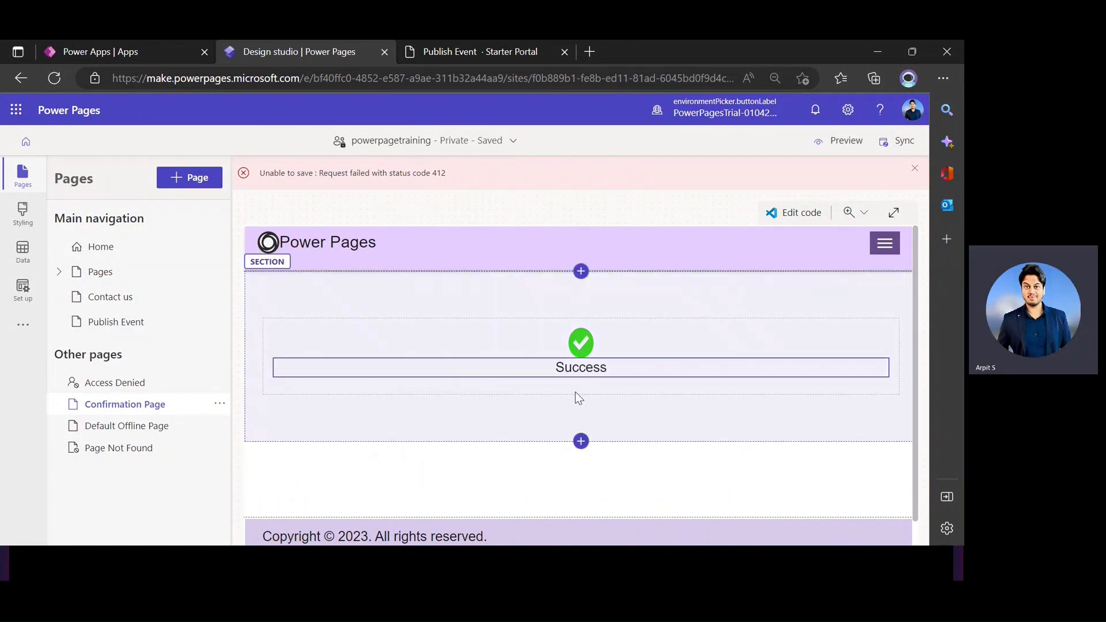
Insert a blank line above the word "Success" to separate it from the check mark image.
left_click(544, 367)
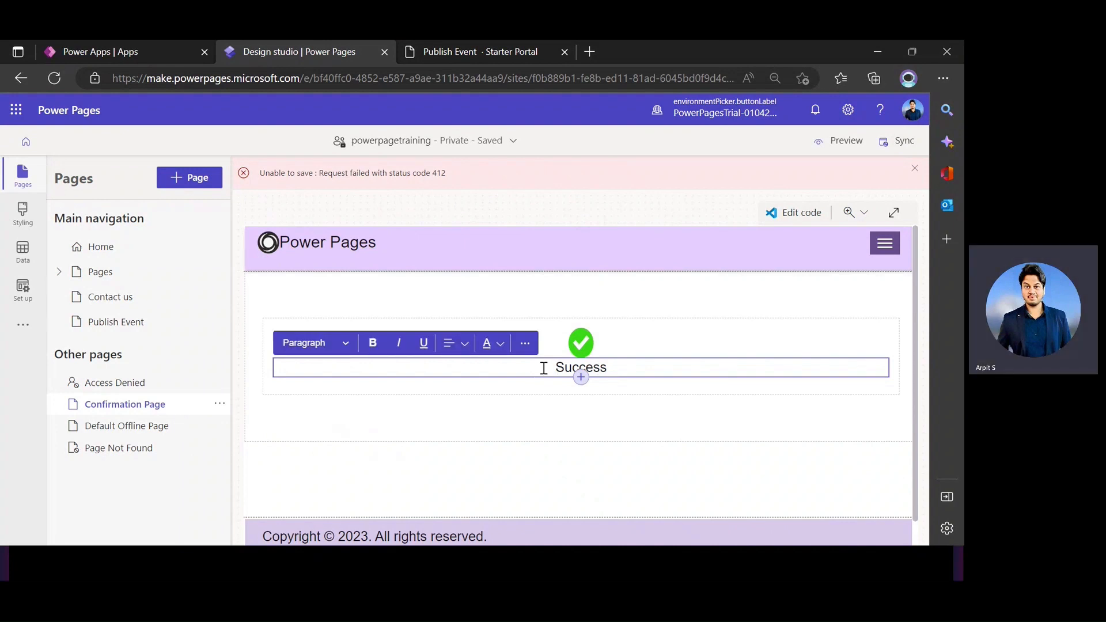
key("Return")
left_click(575, 440)
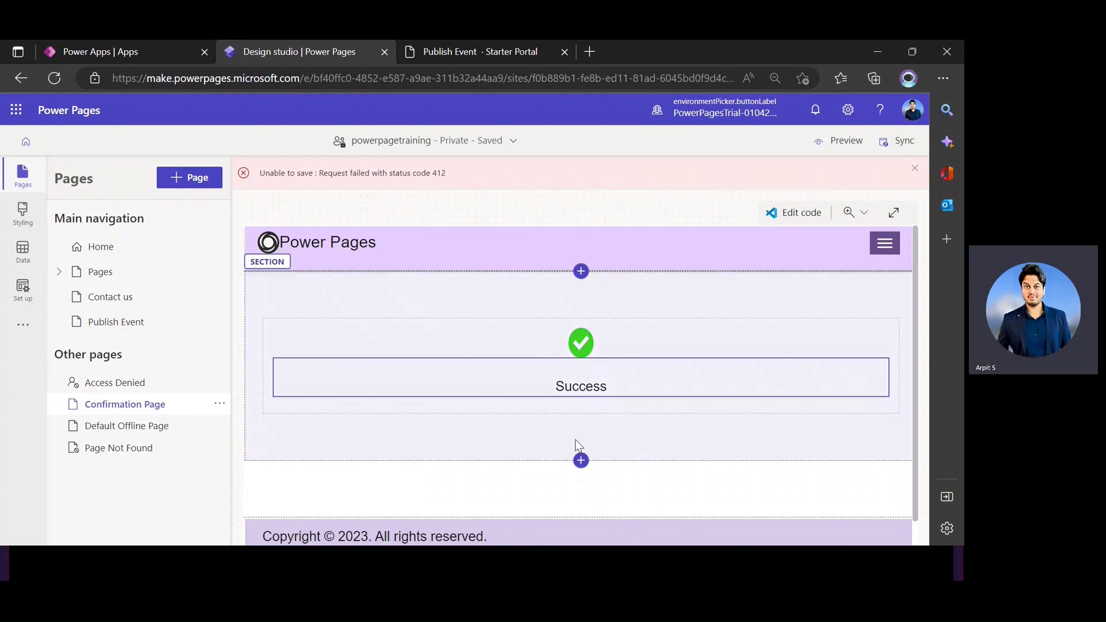
Add a text component below "Success" reading "Congratulation! Your Event got published successfully" and centre it.
scroll(605, 388, "down", 1)
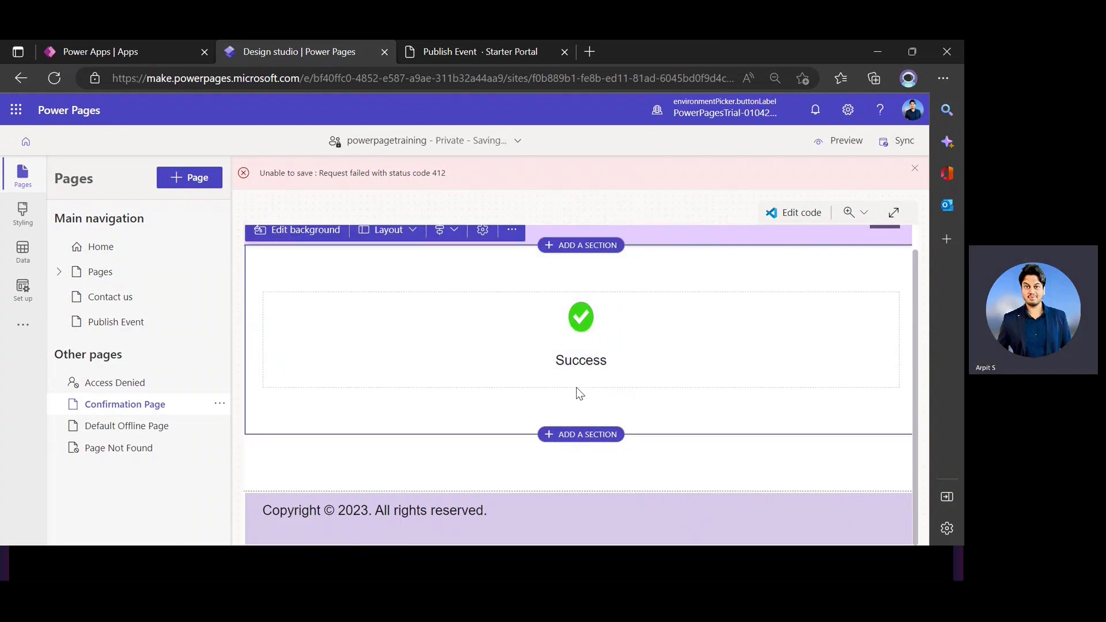
left_click(580, 370)
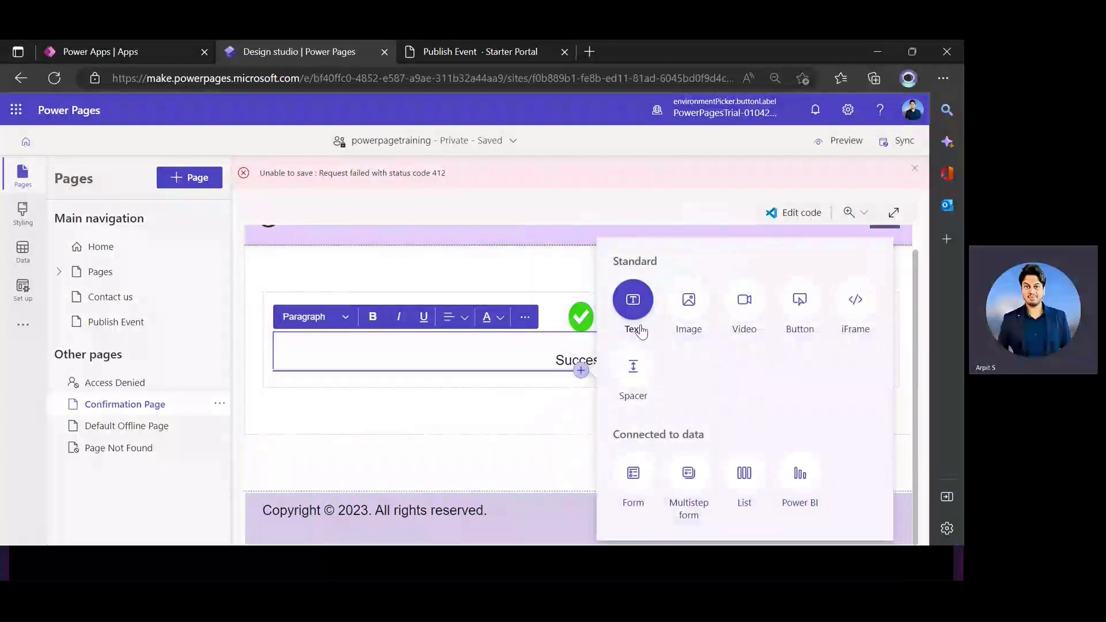
left_click(633, 311)
left_click(252, 399)
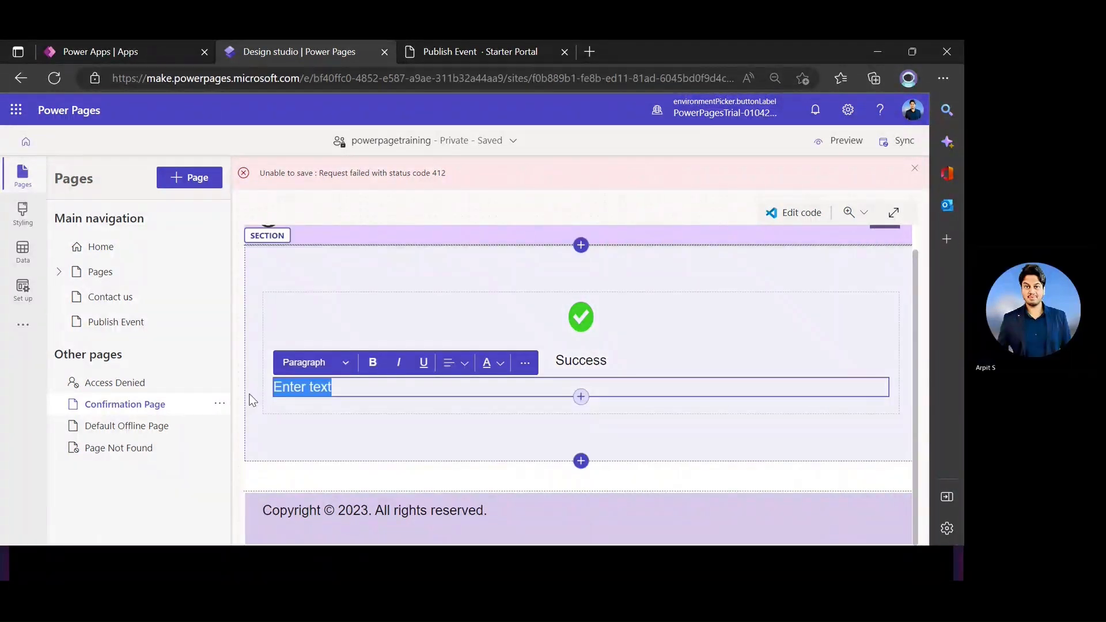
key("BackSpace")
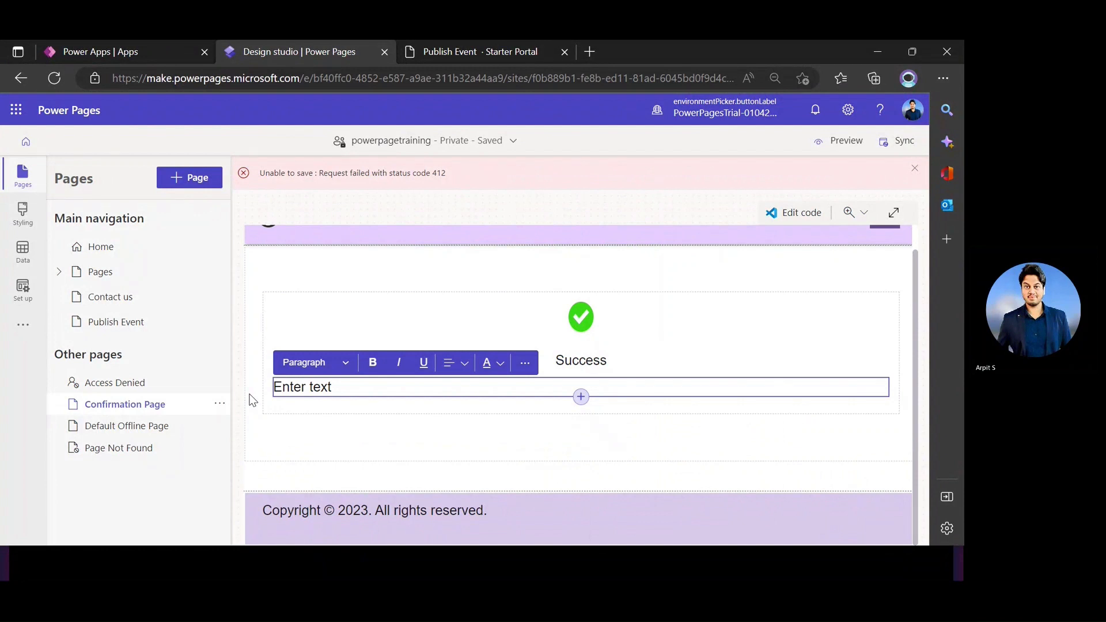
key("ctrl+a")
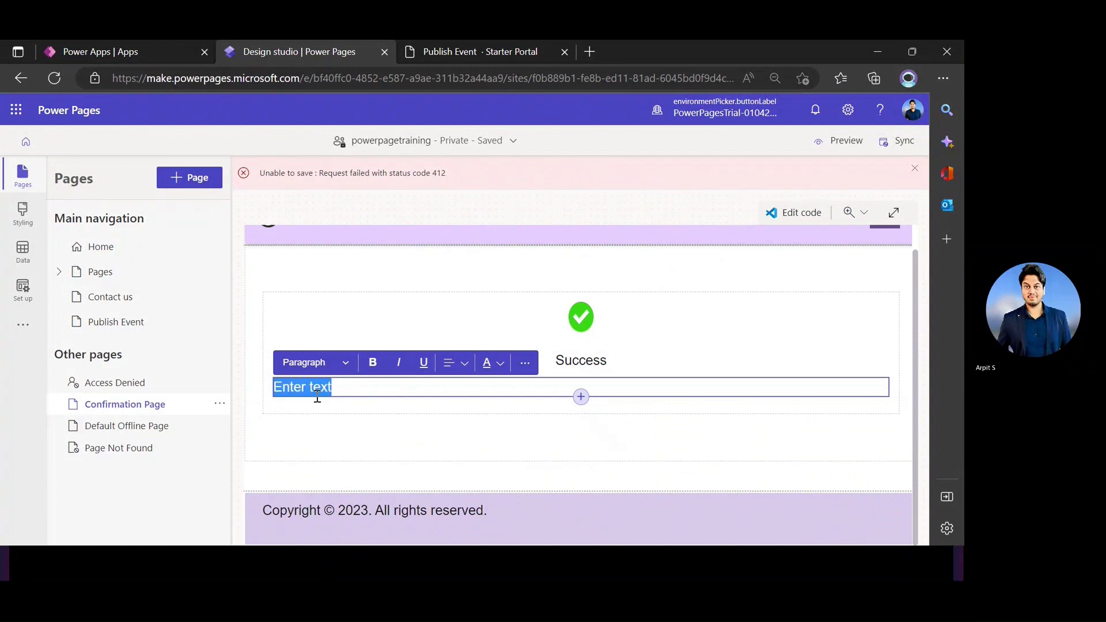
type("Congrat")
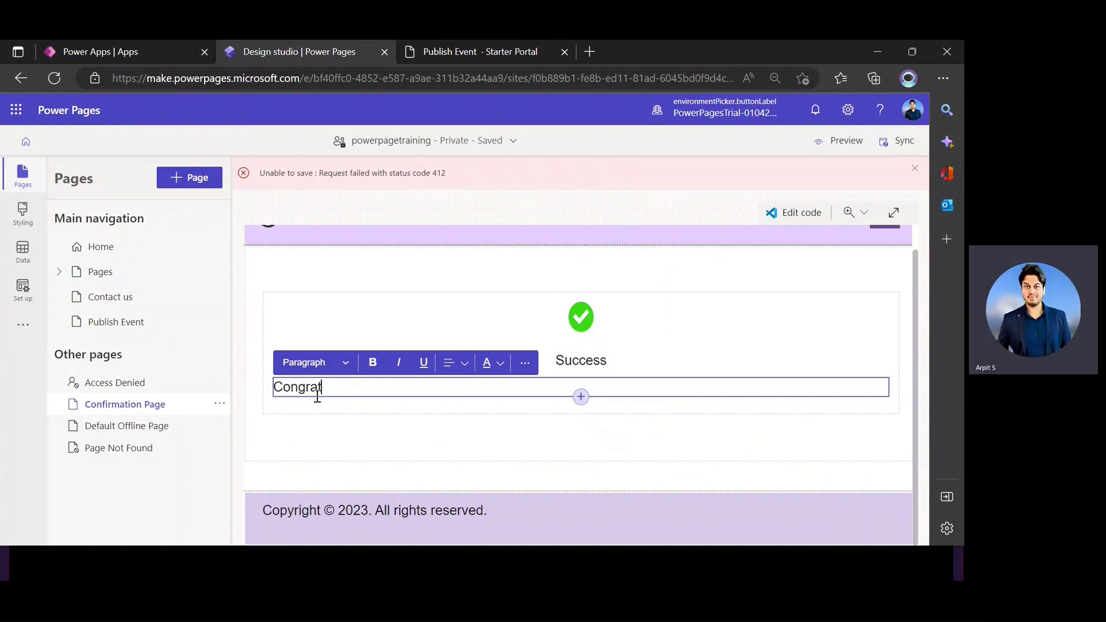
type("ulation")
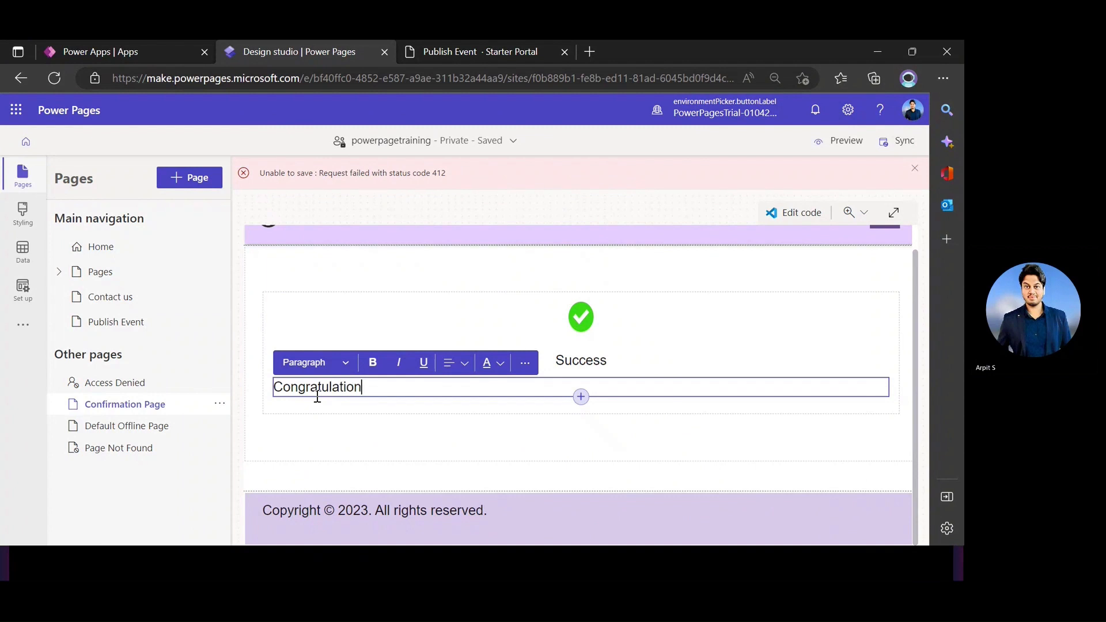
type("! You")
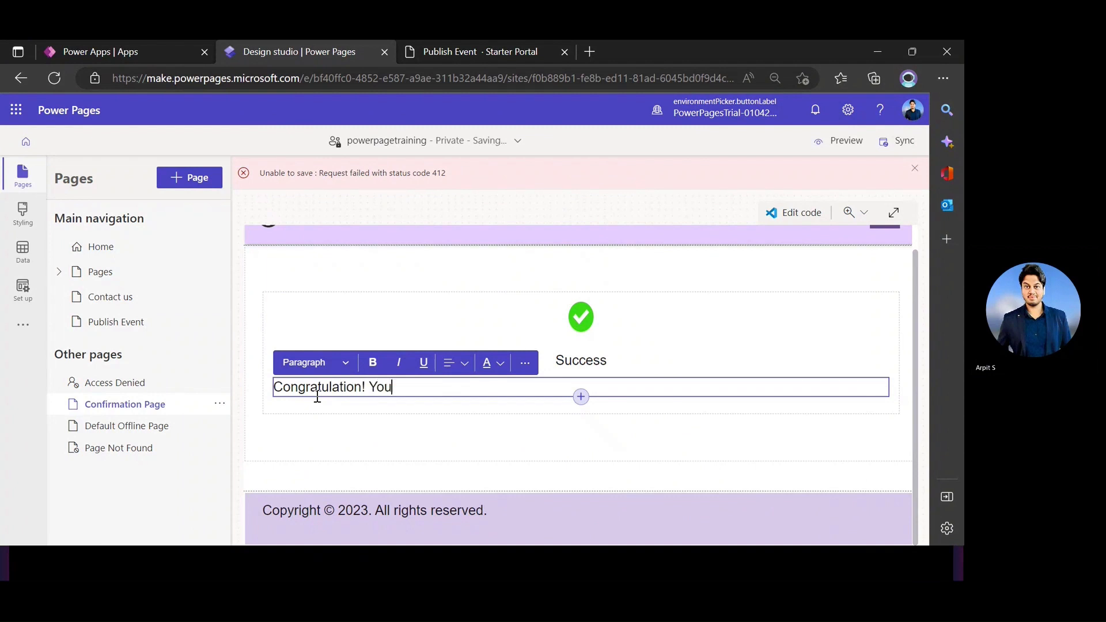
type("r")
type(" Event")
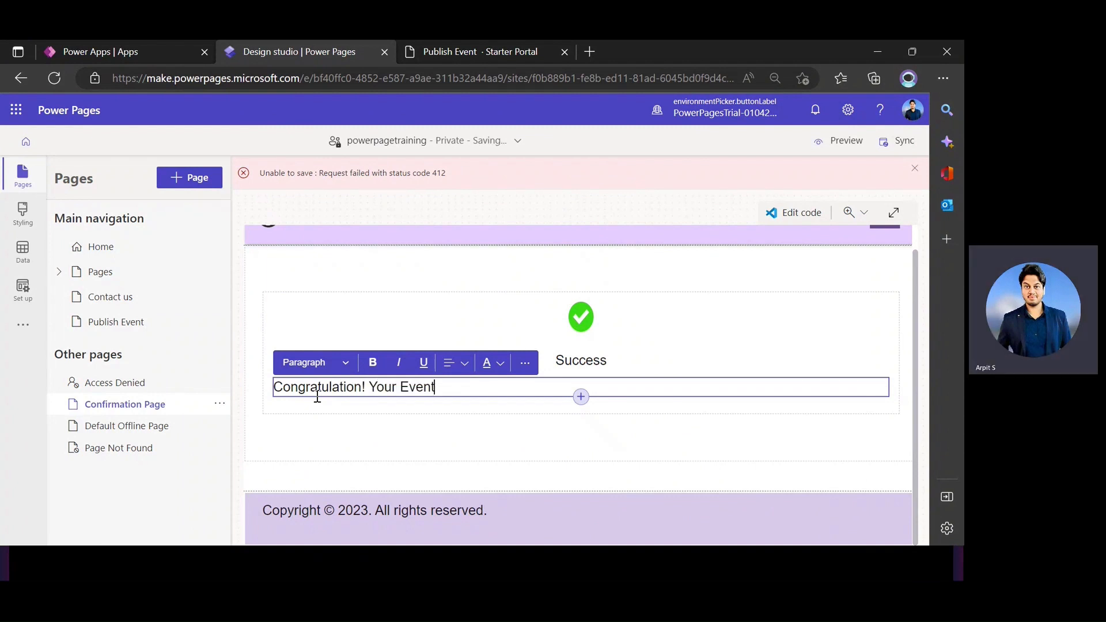
type(" got pub")
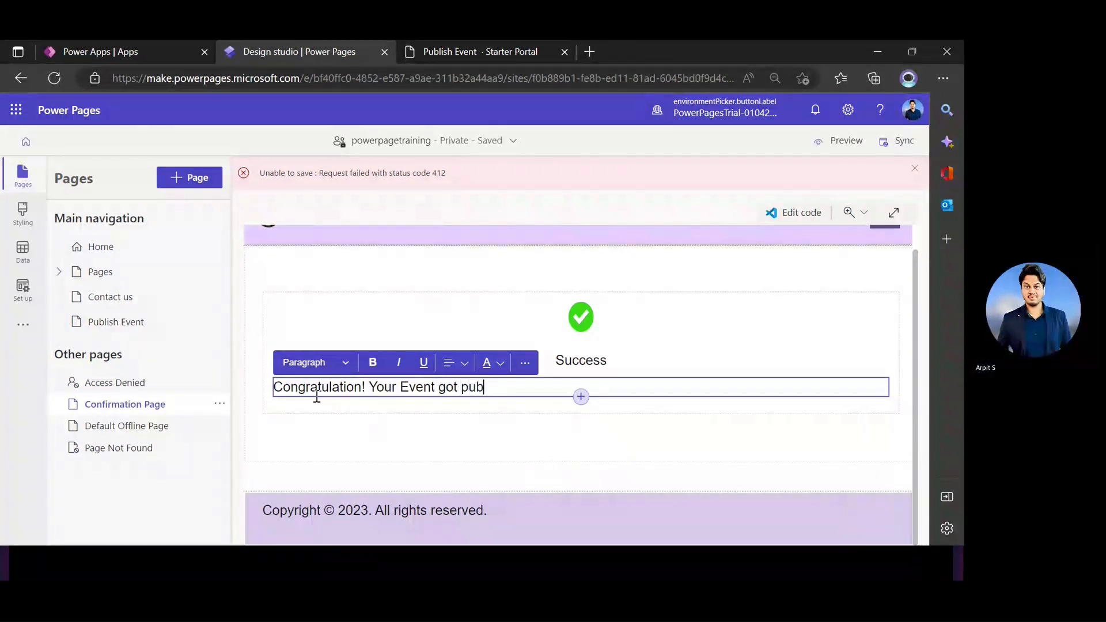
type("lished succe")
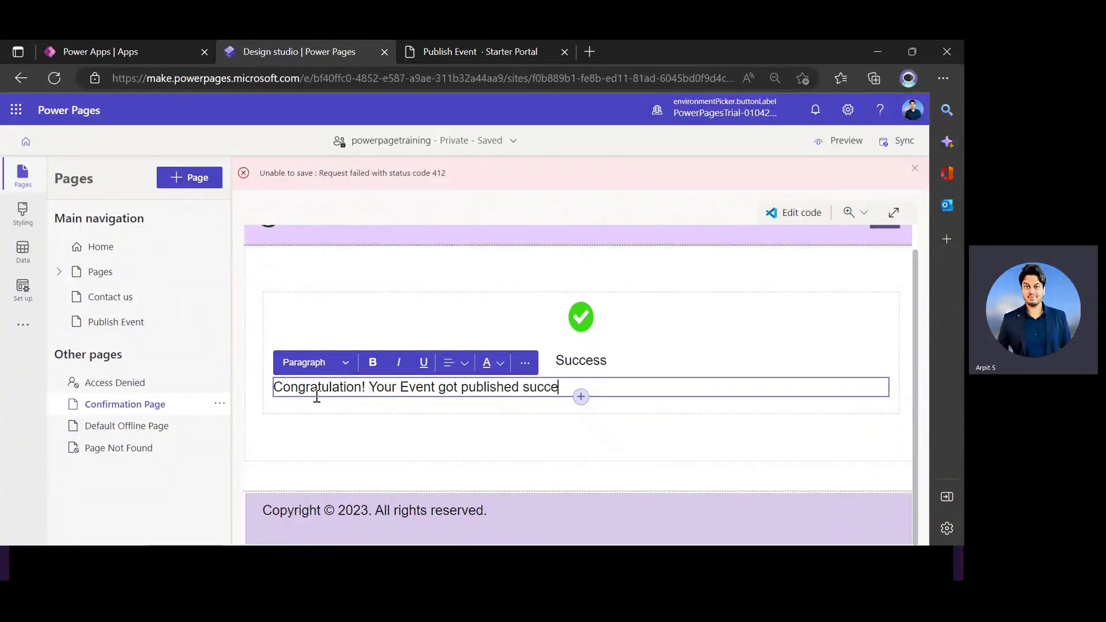
type("ssfully")
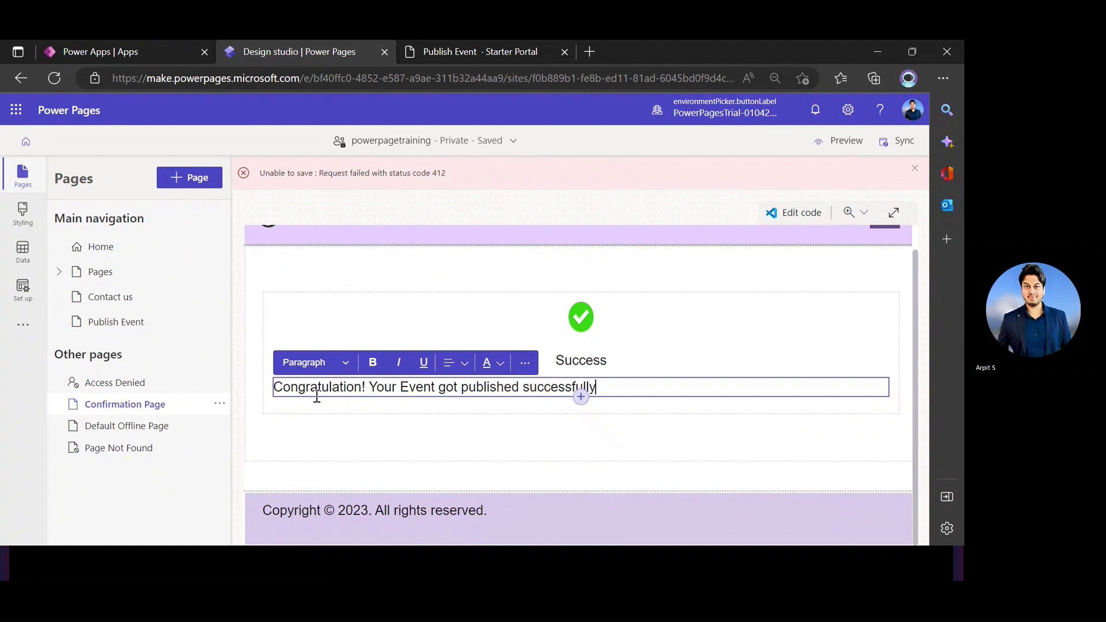
left_click(457, 362)
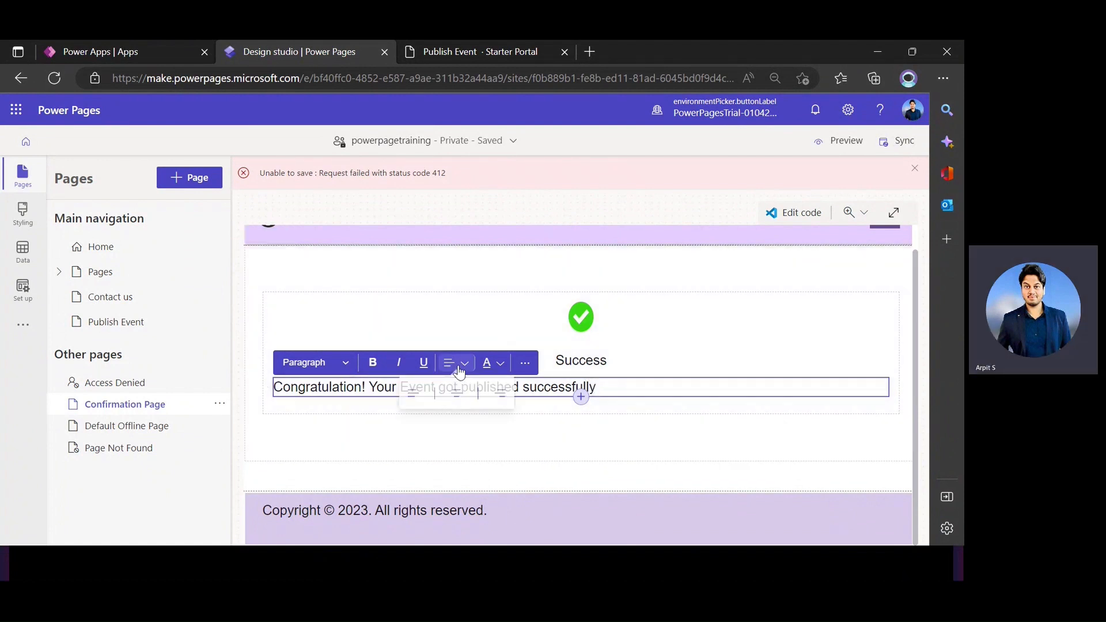
left_click(468, 402)
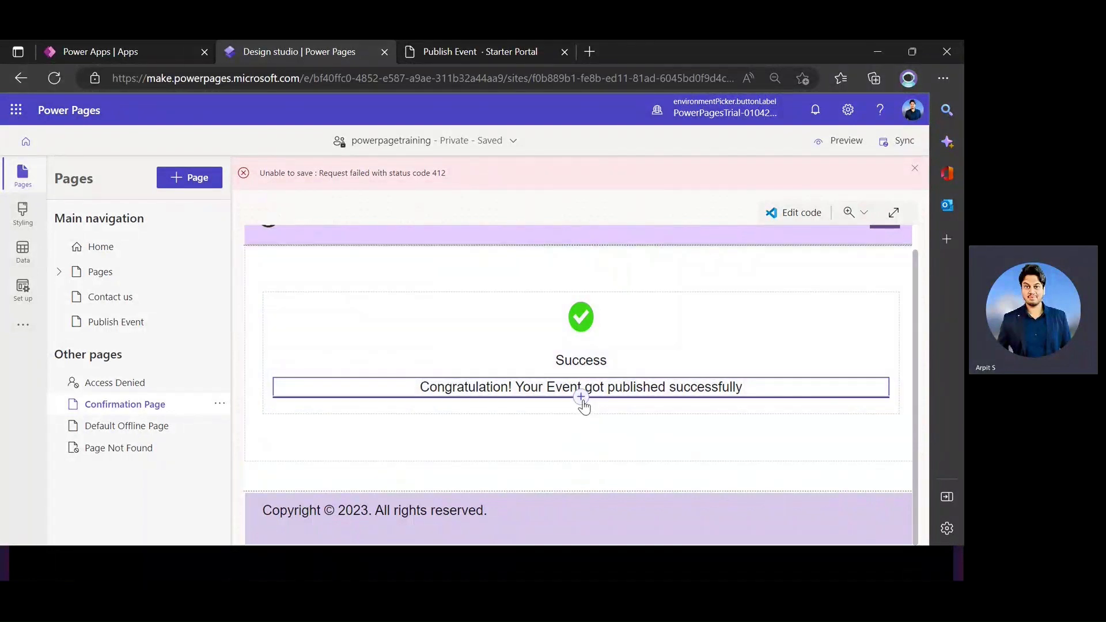
Below the congratulation message, leave a blank line and add the line "Click here to View/Edit the event details.".
left_click(754, 388)
key("Return")
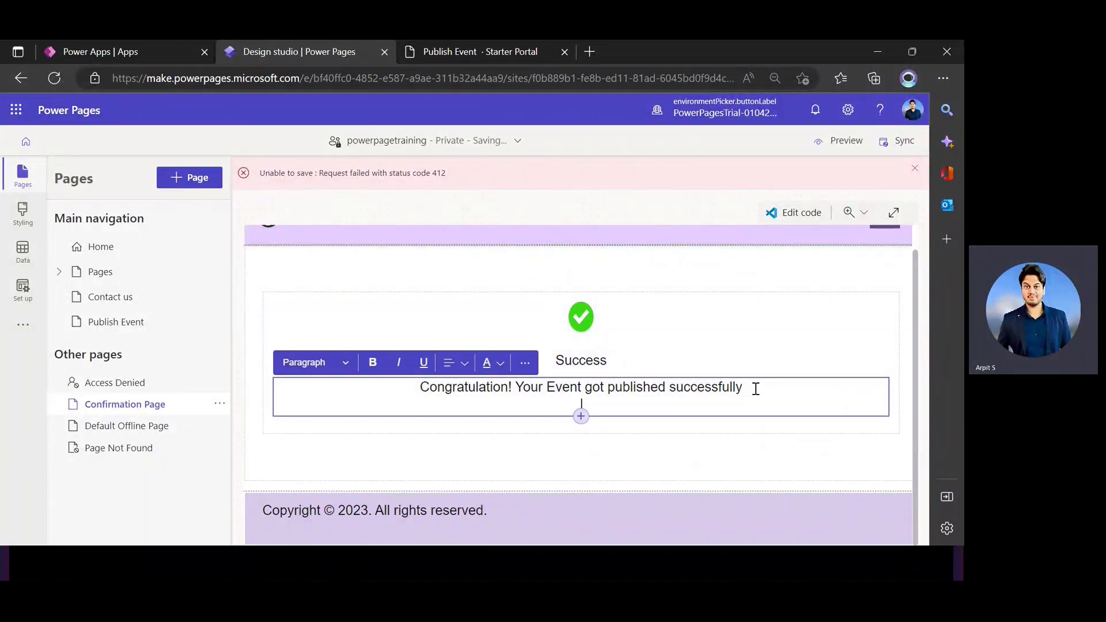
key("Return")
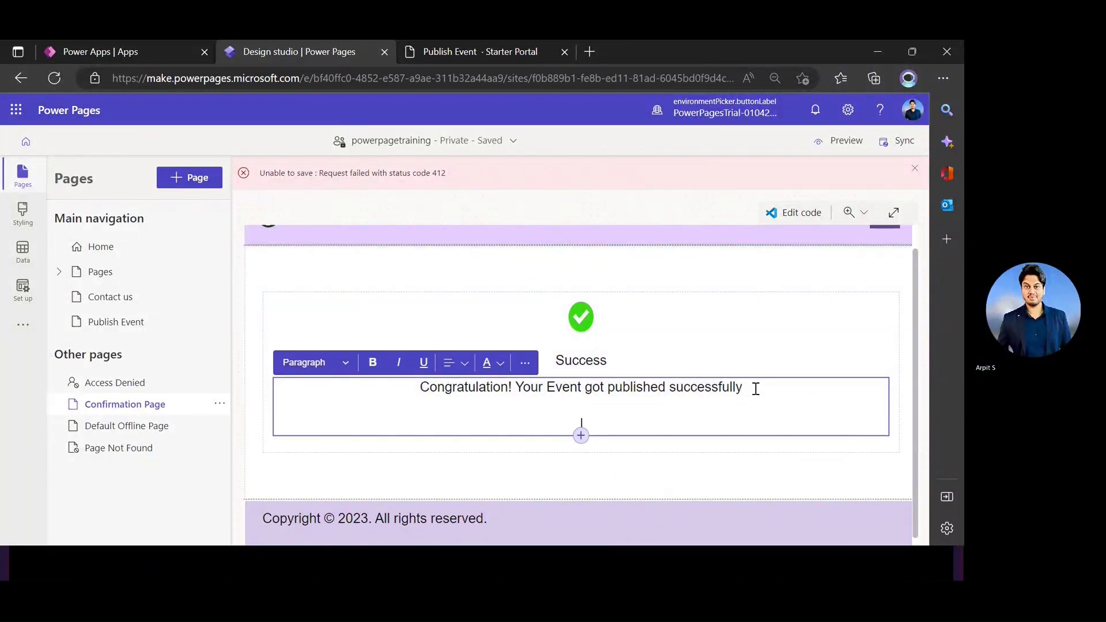
type("Click here to View")
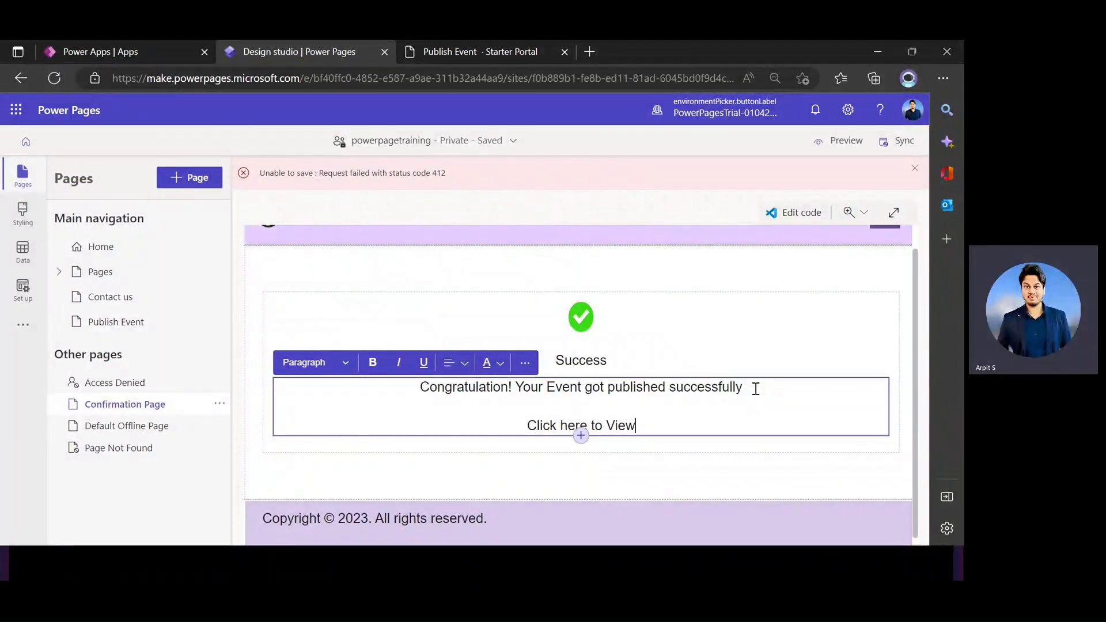
type("/Edit th")
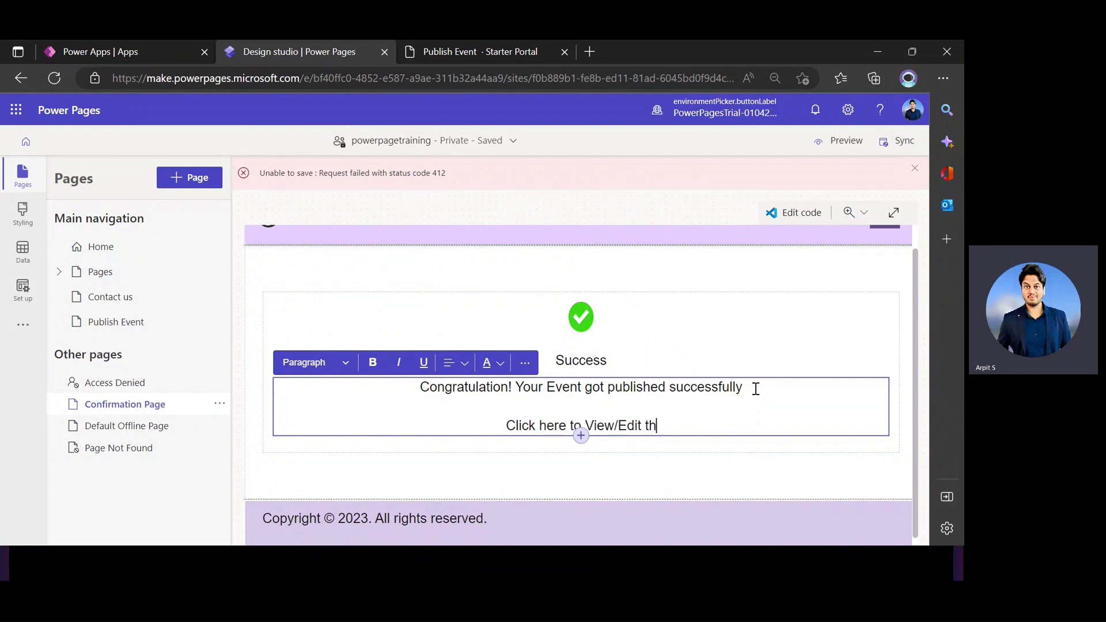
type("e ev")
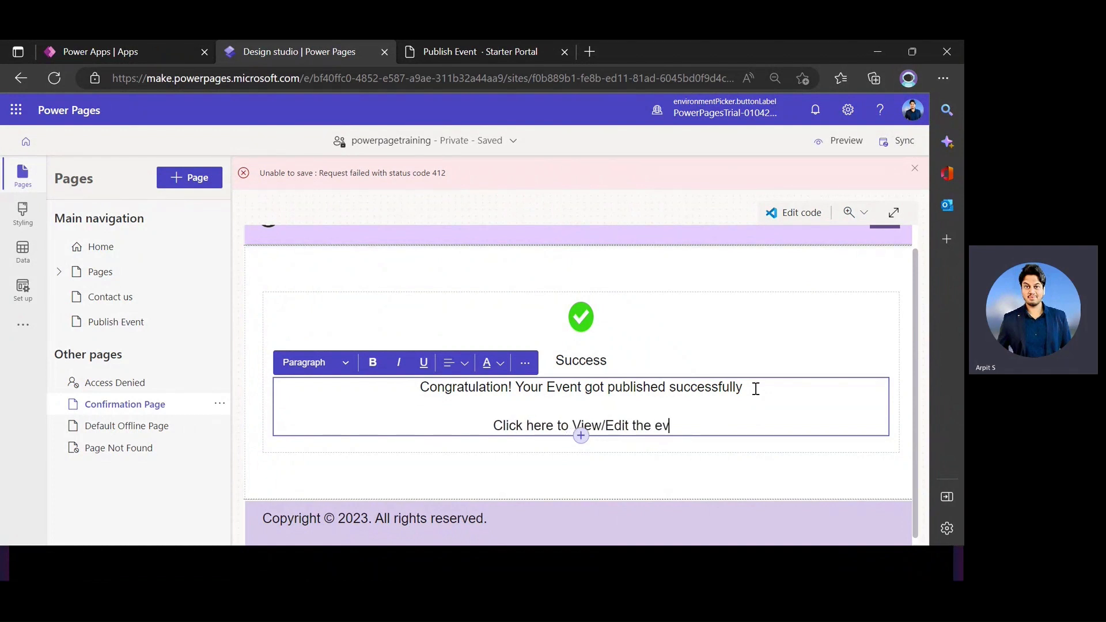
type("ent details")
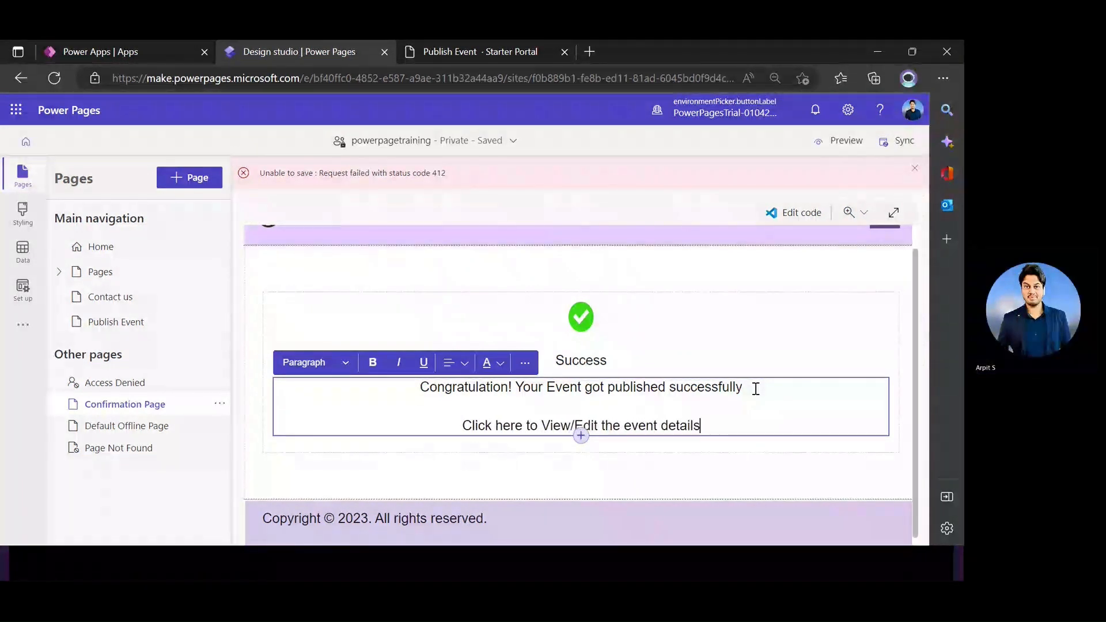
type("-")
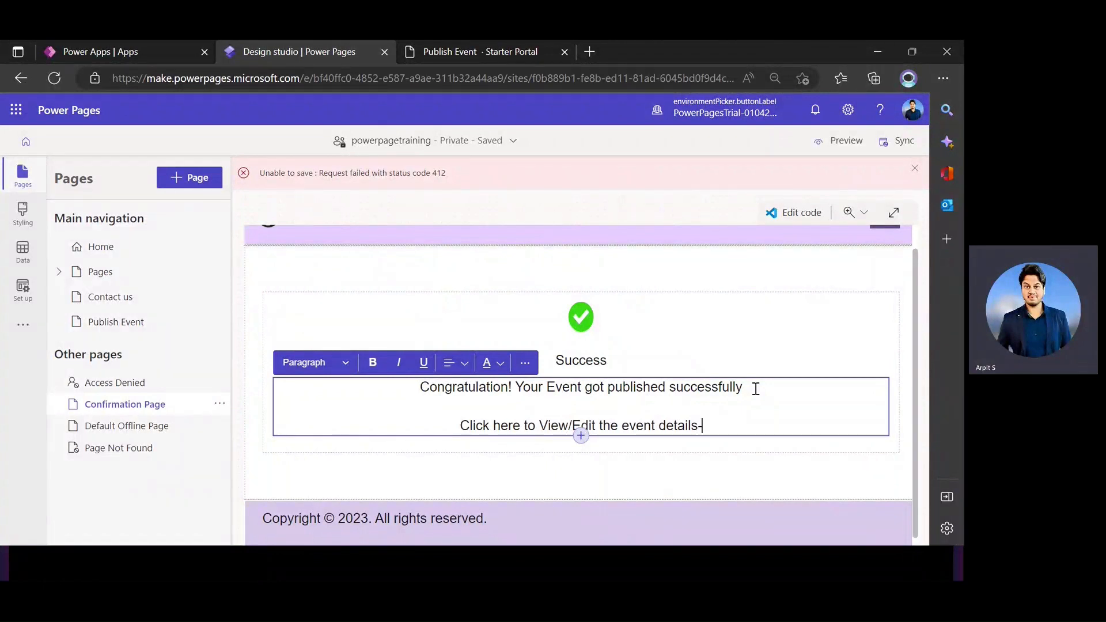
key("BackSpace")
type(".")
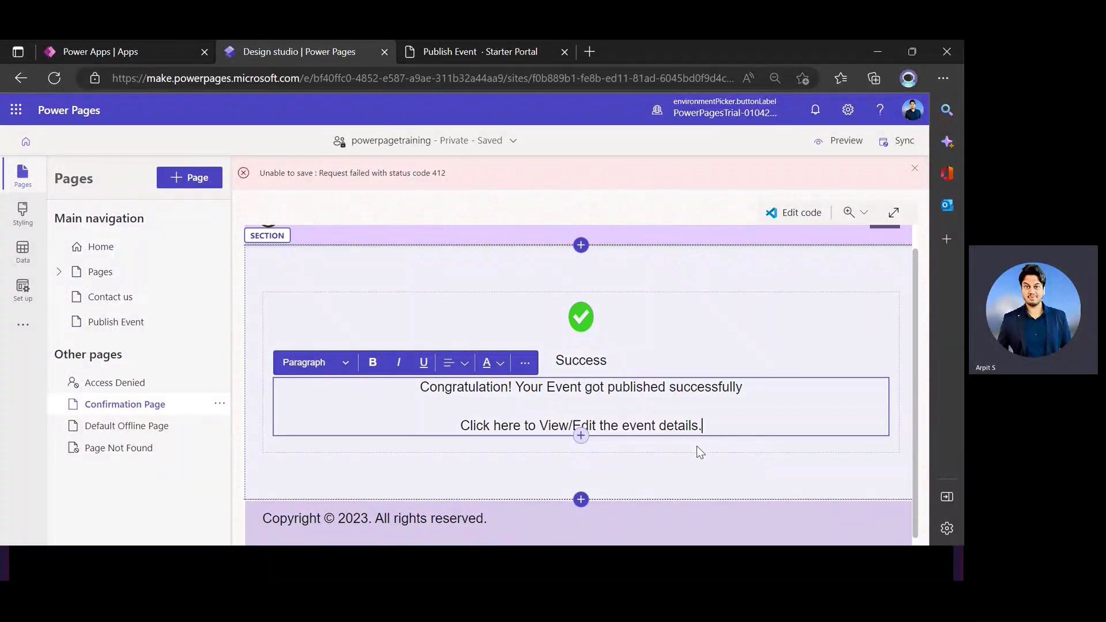
left_click(770, 464)
Apply the Heading 3 style to the word "Success".
double_click(590, 360)
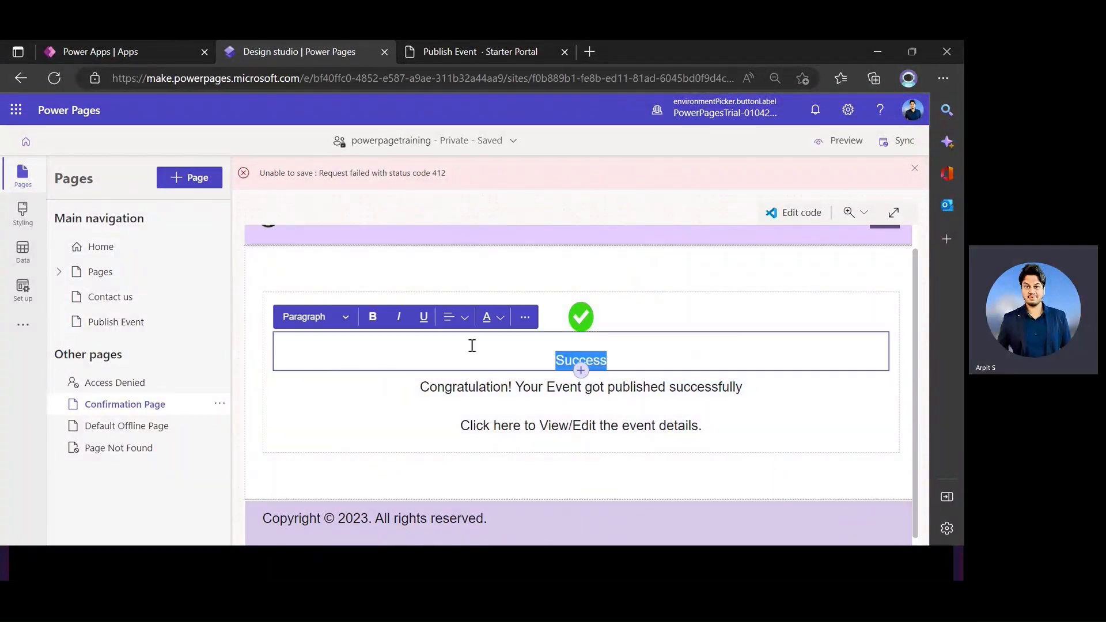
left_click(345, 317)
left_click(305, 365)
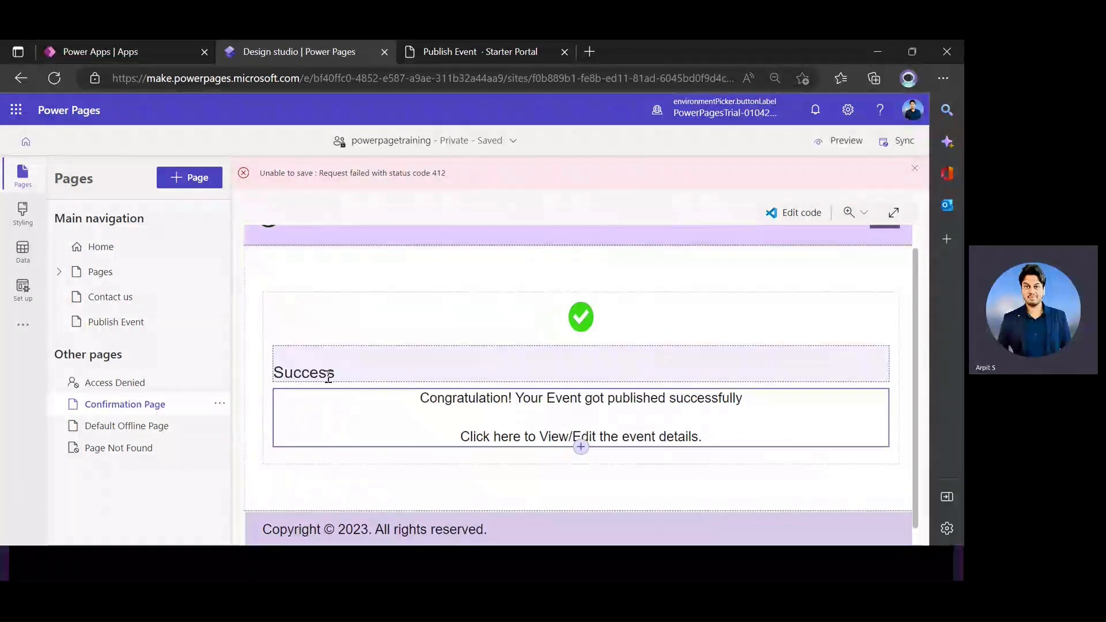
Format the word "Success" as Heading 2 and centre it under the check mark image.
double_click(323, 373)
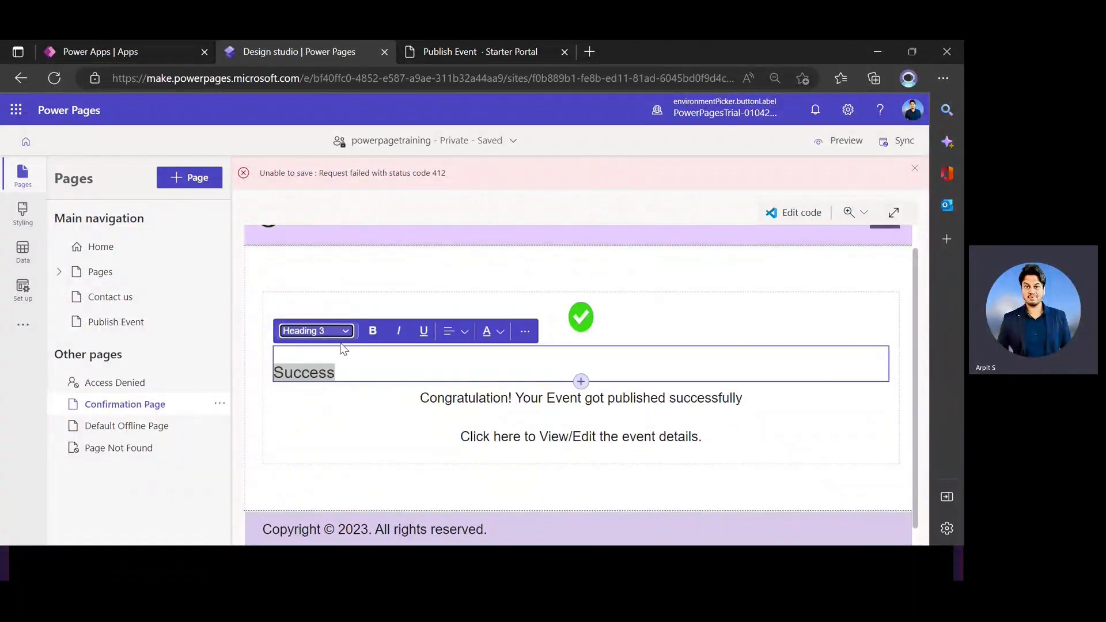
left_click(346, 331)
left_click(326, 368)
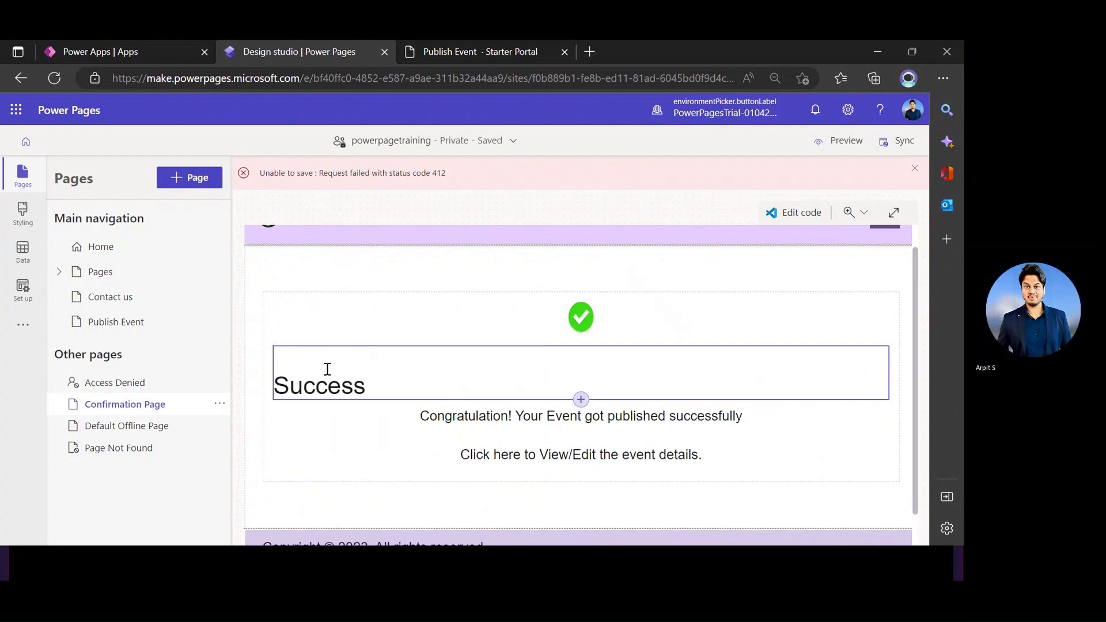
left_click(387, 382)
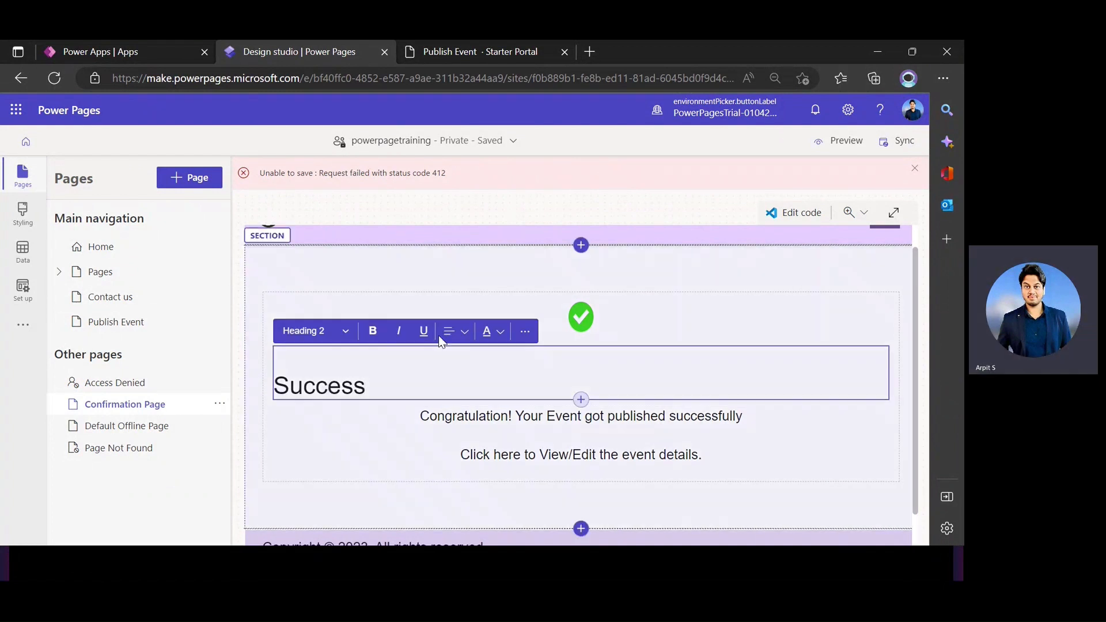
left_click(456, 331)
left_click(456, 364)
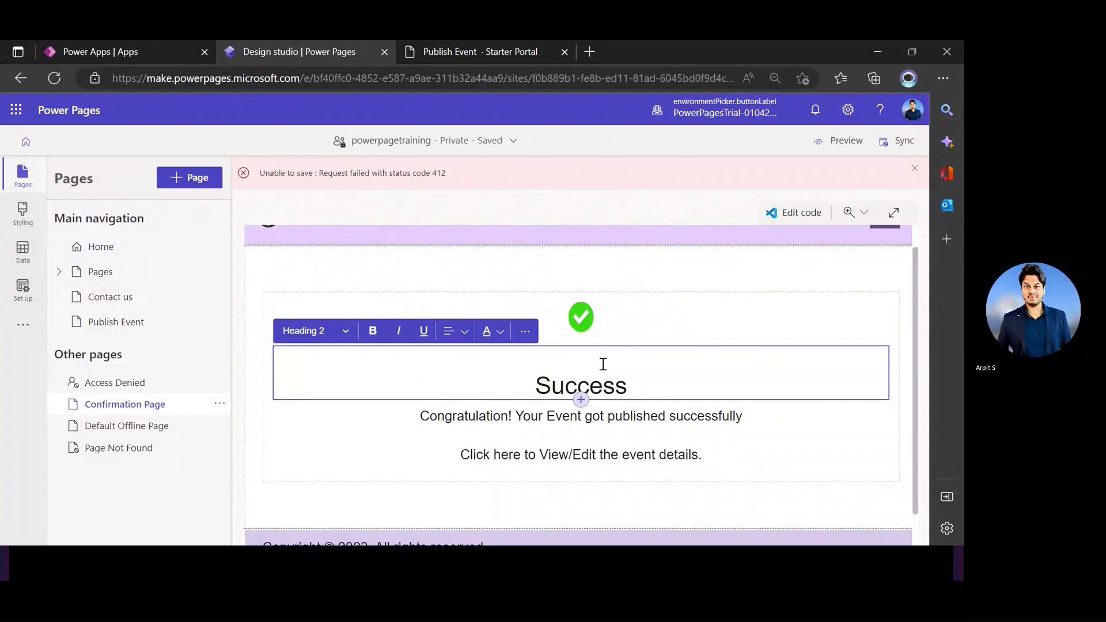
left_click(631, 361)
Underline the word "here" in the line about viewing or editing the event details.
left_click(823, 422)
scroll(578, 397, "down", 1)
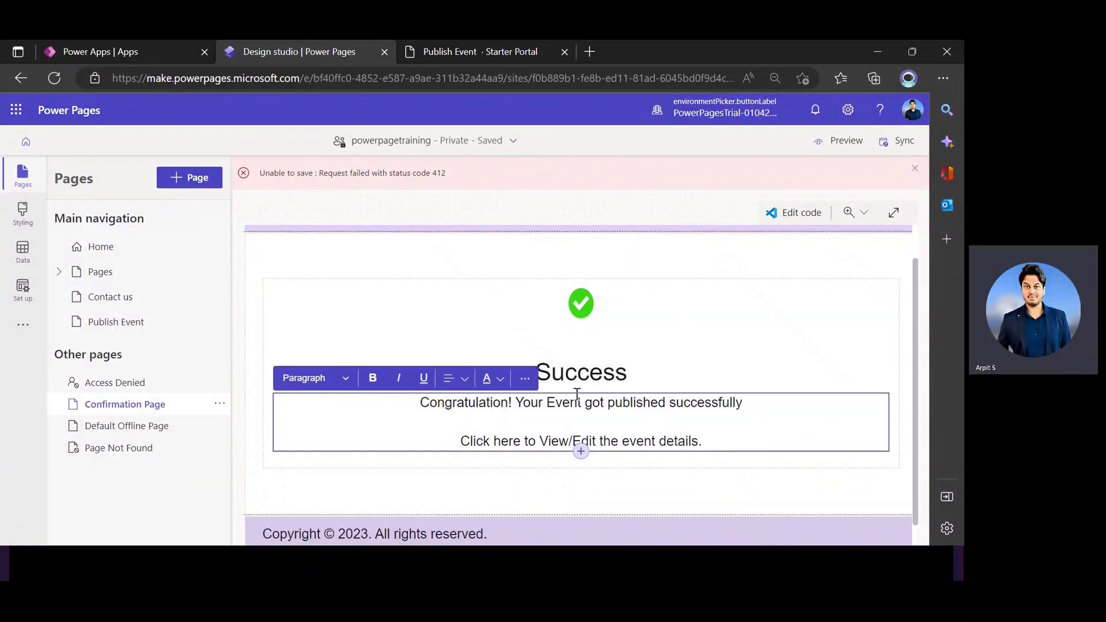
left_click(571, 399)
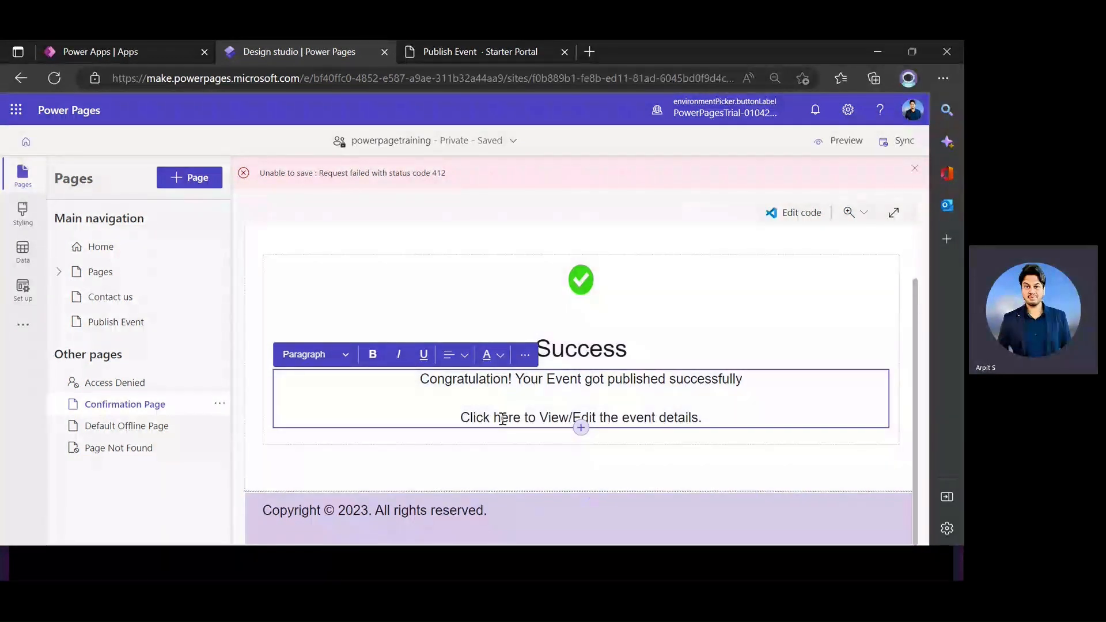
left_click_drag(493, 418, 520, 417)
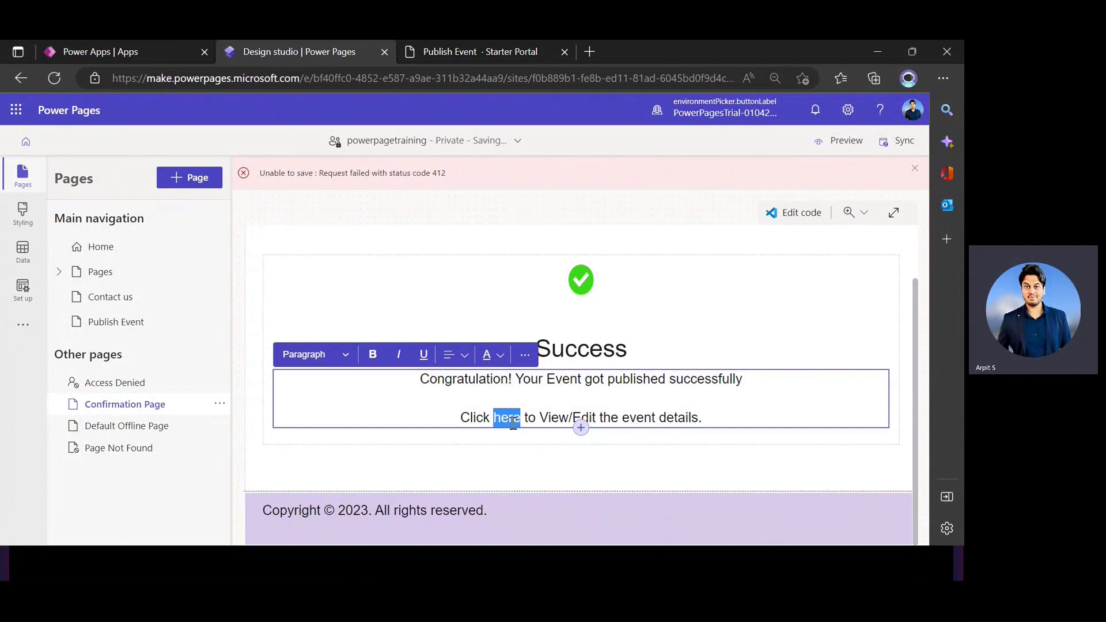
key("ctrl+u")
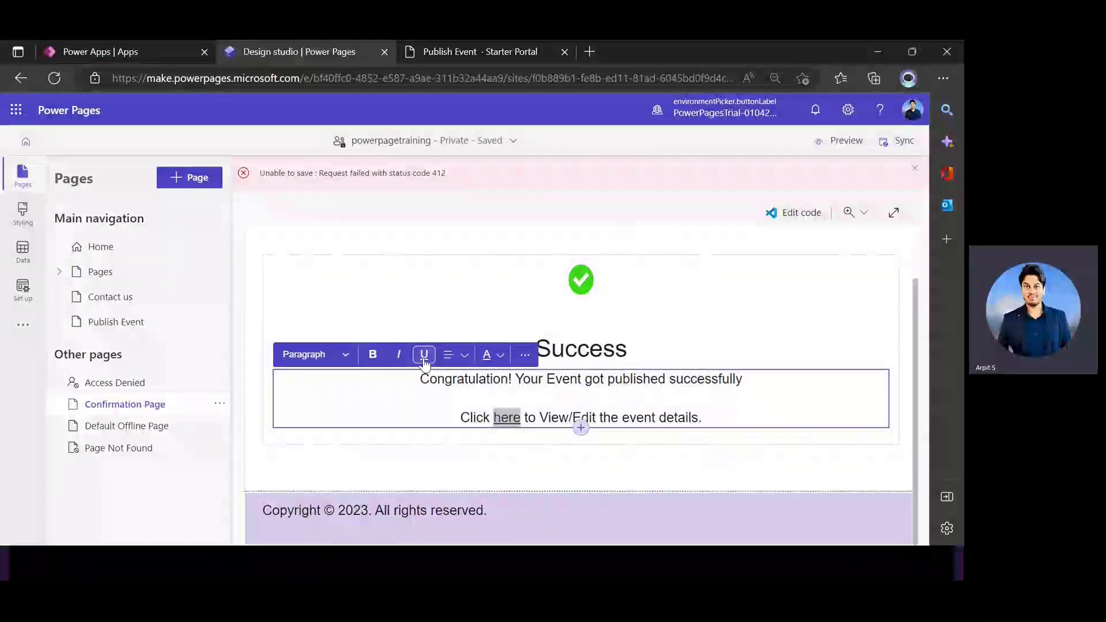
left_click(514, 445)
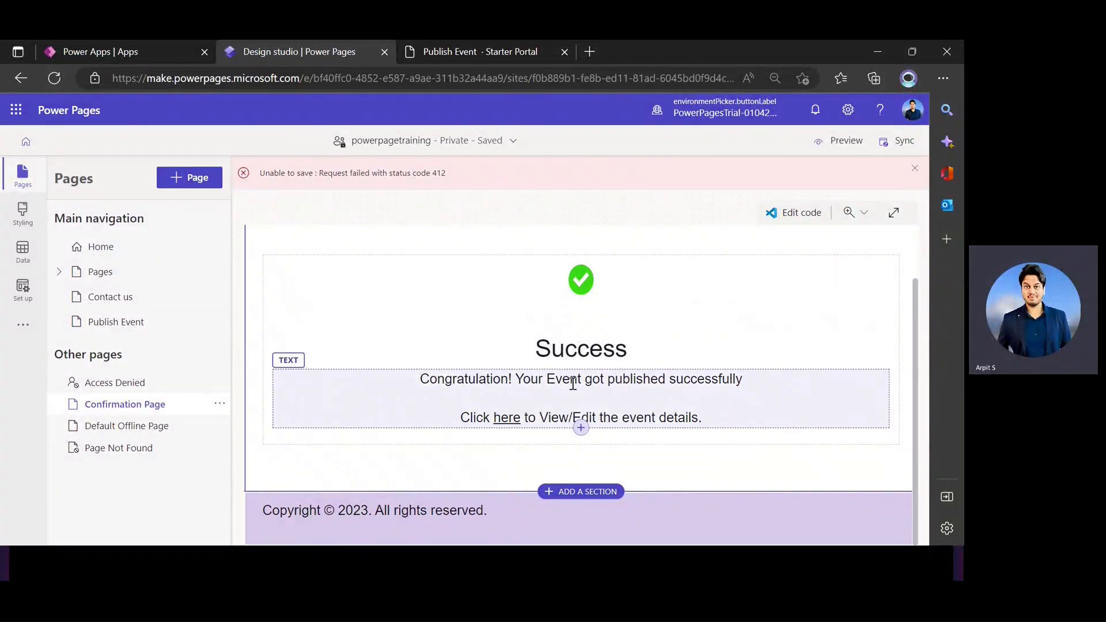
scroll(585, 363, "up", 1)
scroll(585, 365, "down", 1)
scroll(581, 375, "up", 1)
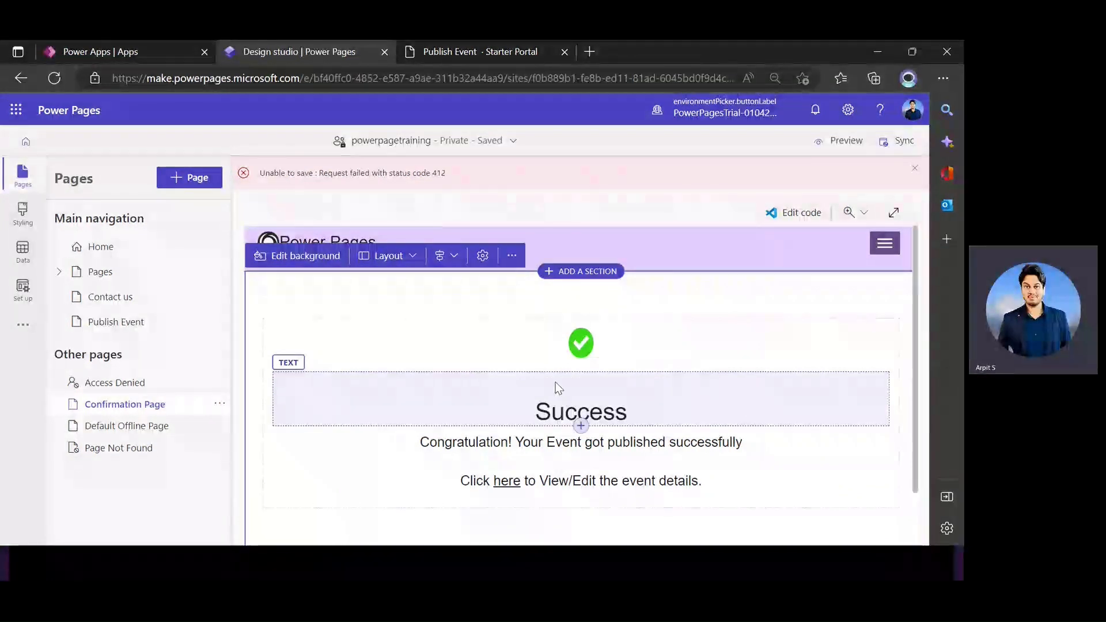
scroll(535, 414, "down", 1)
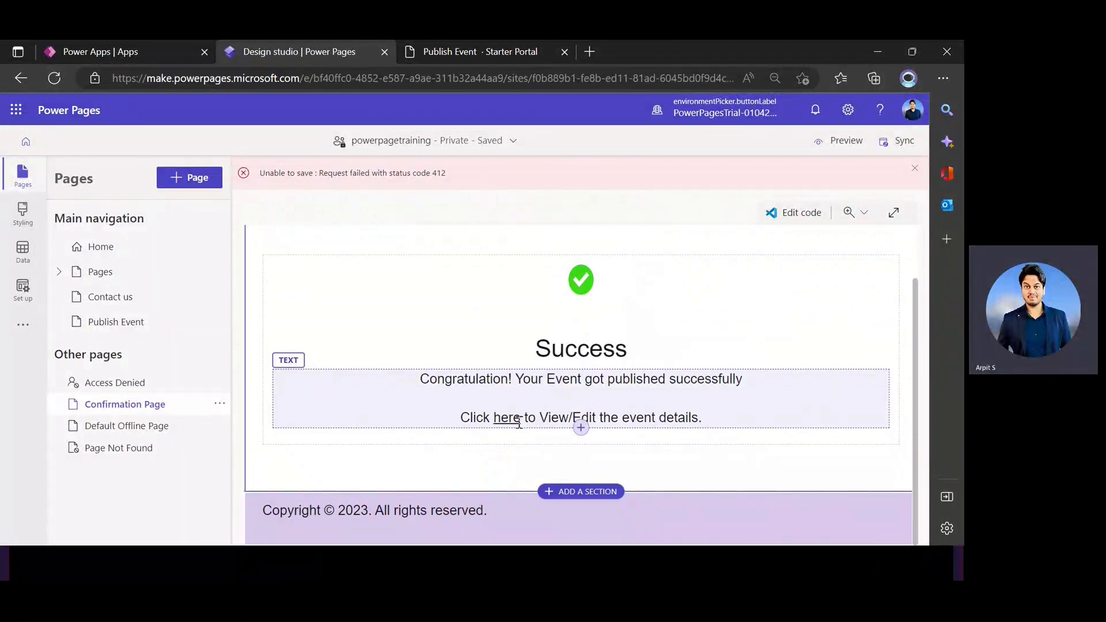
Open the Confirmation Page's HTML code in Visual Studio Code for the Web.
left_click_drag(521, 422, 496, 422)
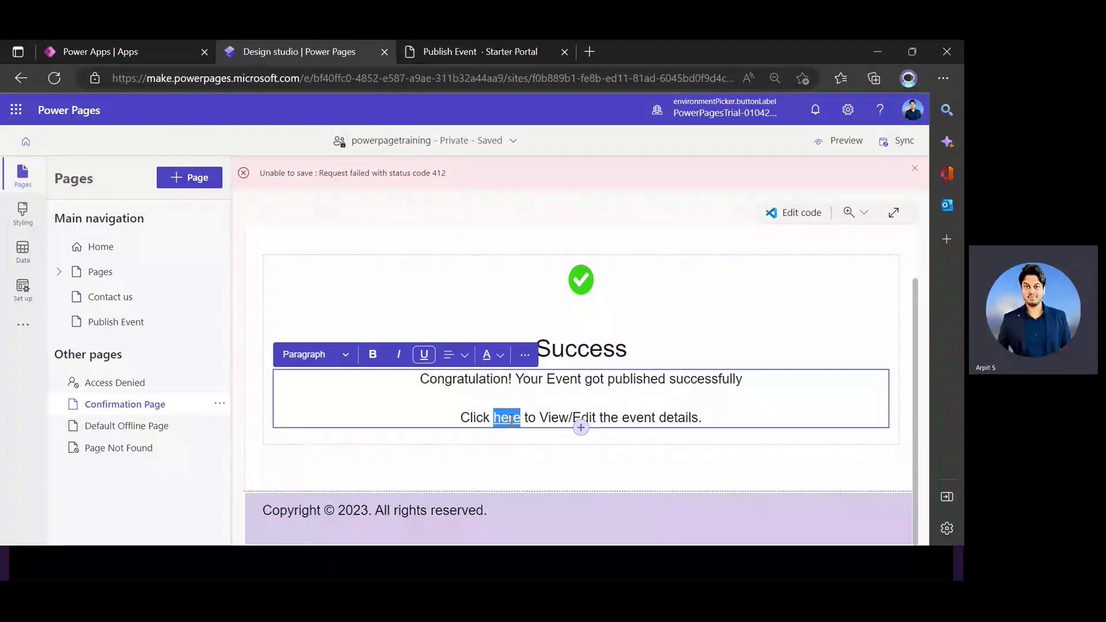
left_click(792, 216)
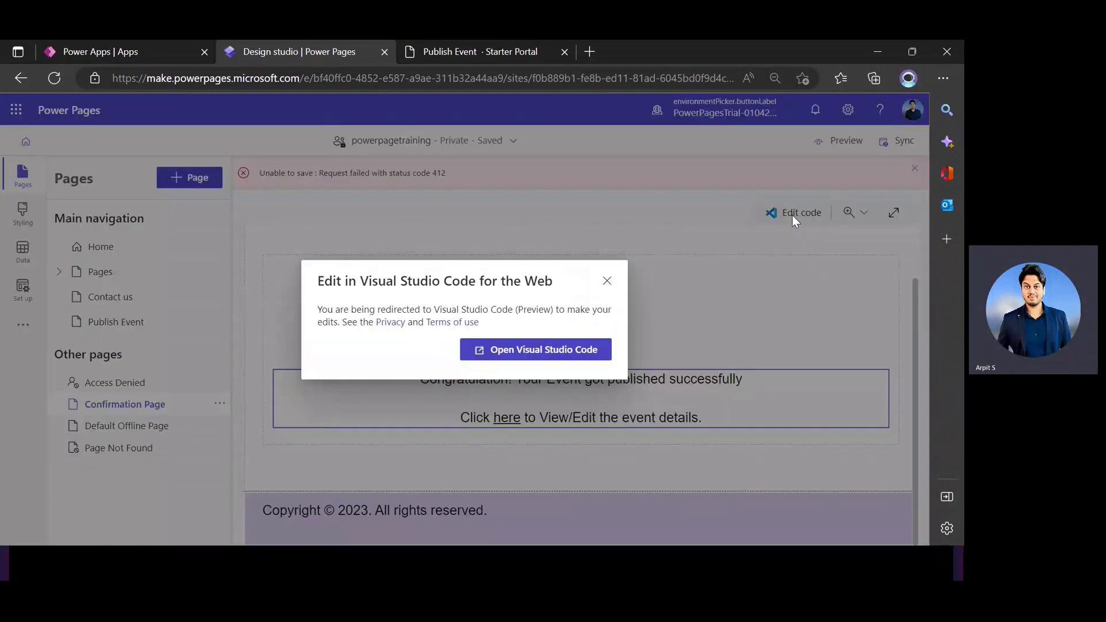
left_click(535, 358)
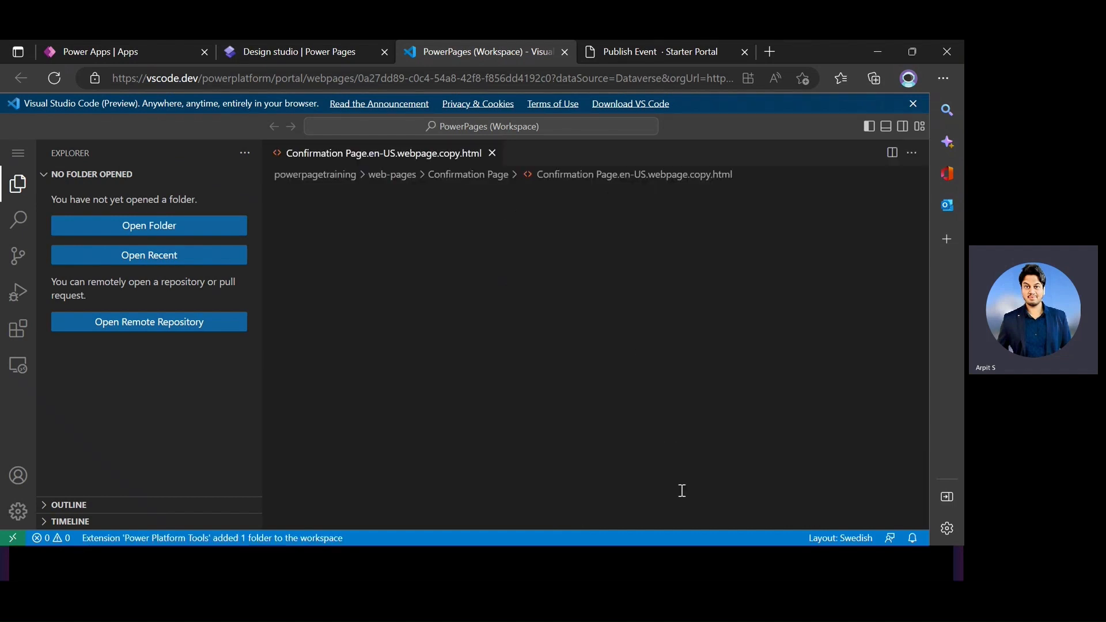
left_click_drag(384, 301, 388, 301)
left_click(436, 292)
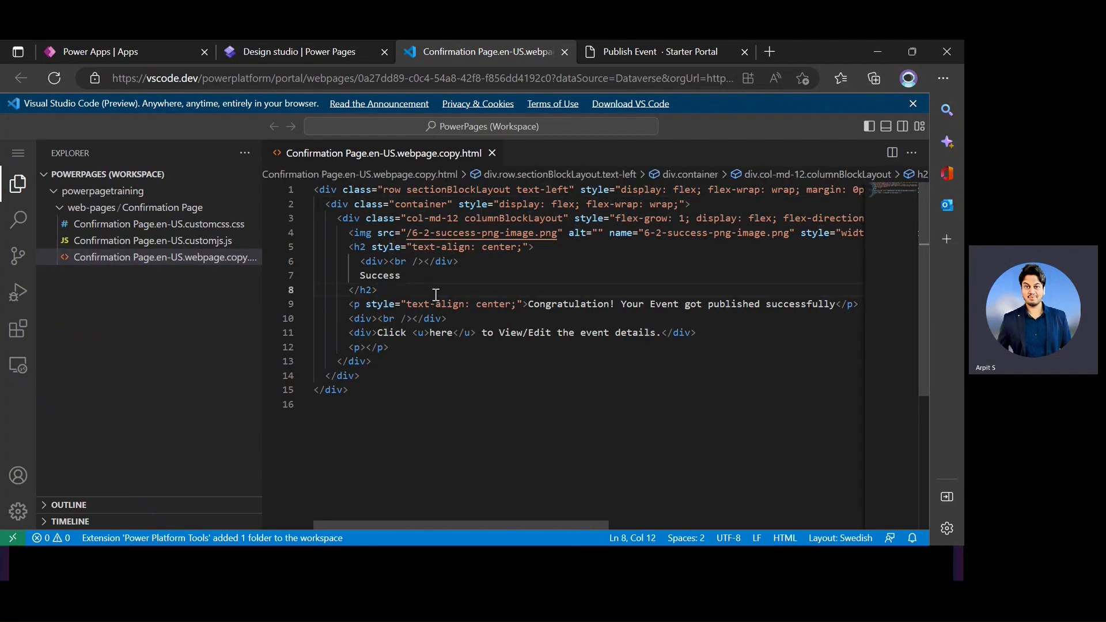
left_click(323, 60)
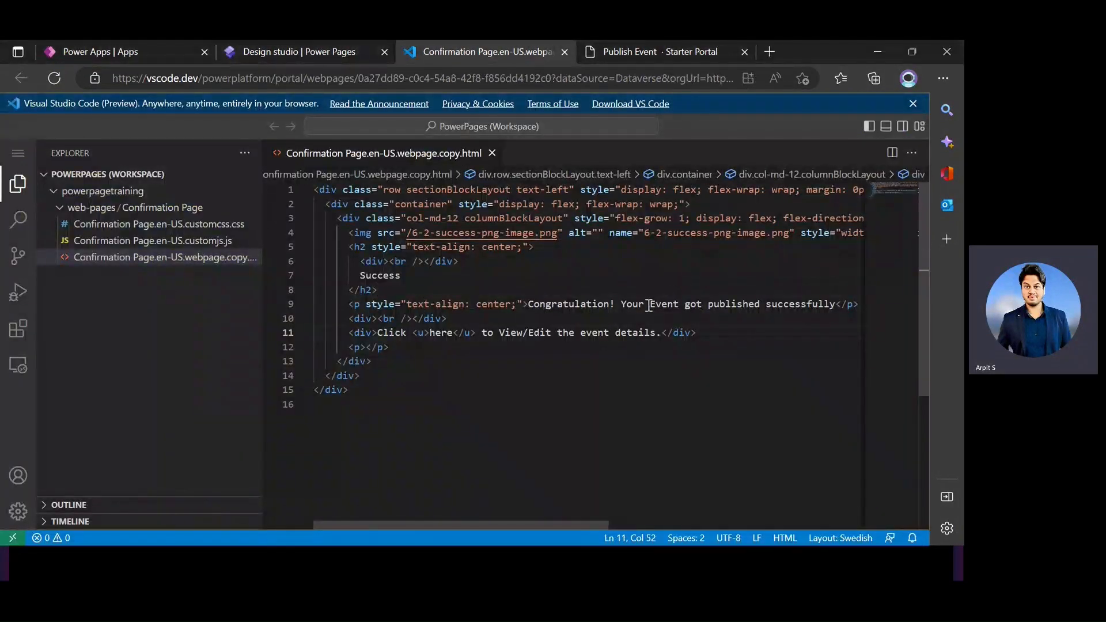
left_click_drag(754, 233, 865, 237)
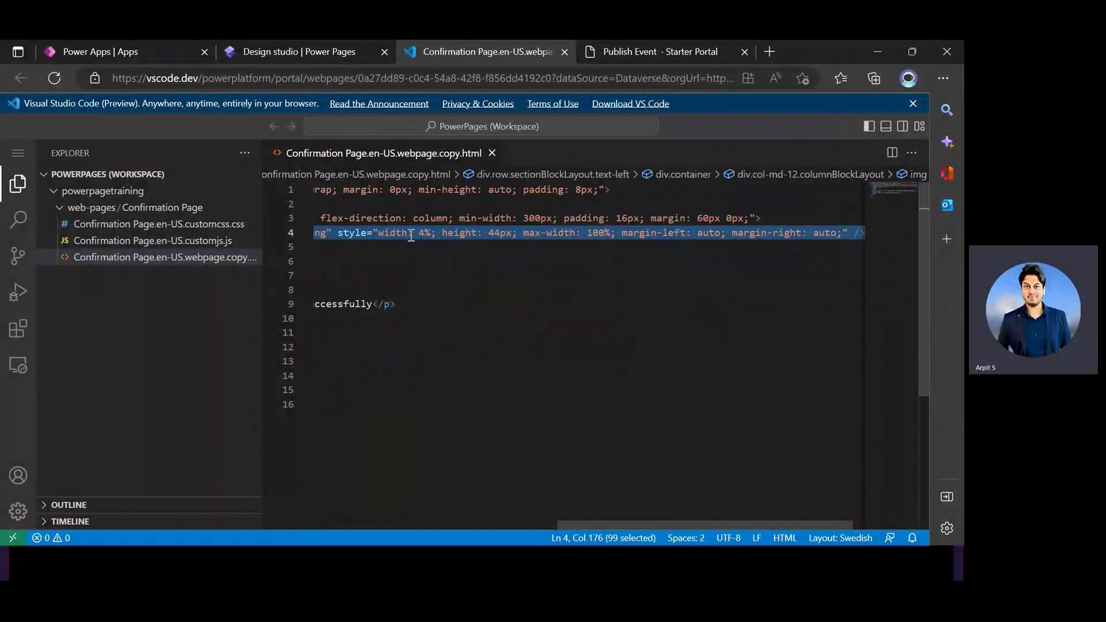
left_click_drag(412, 234, 314, 242)
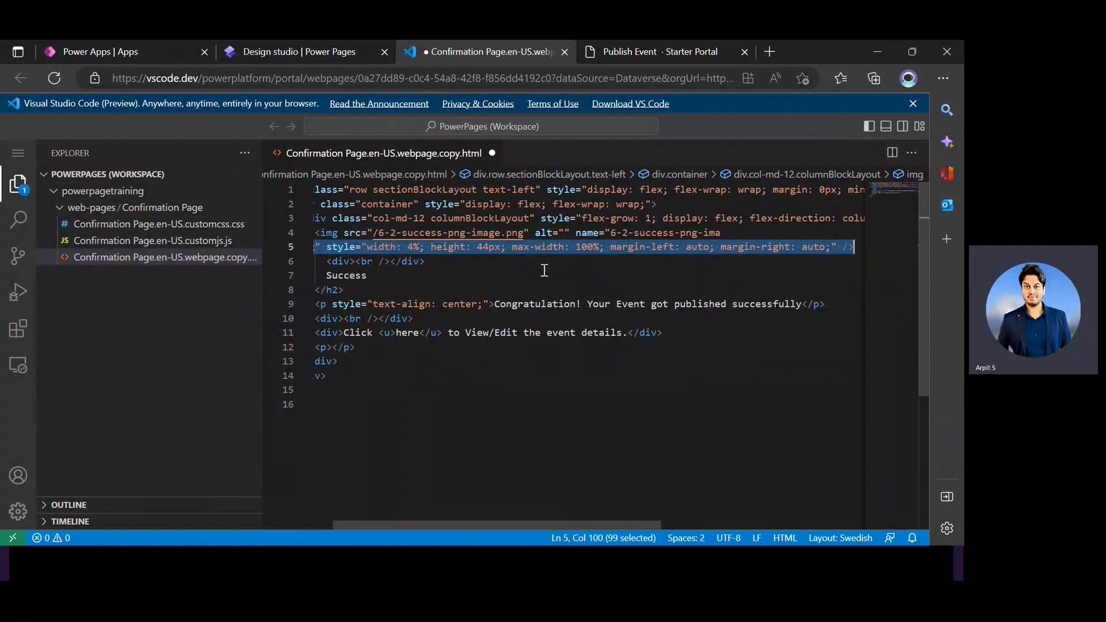
key("ctrl+z")
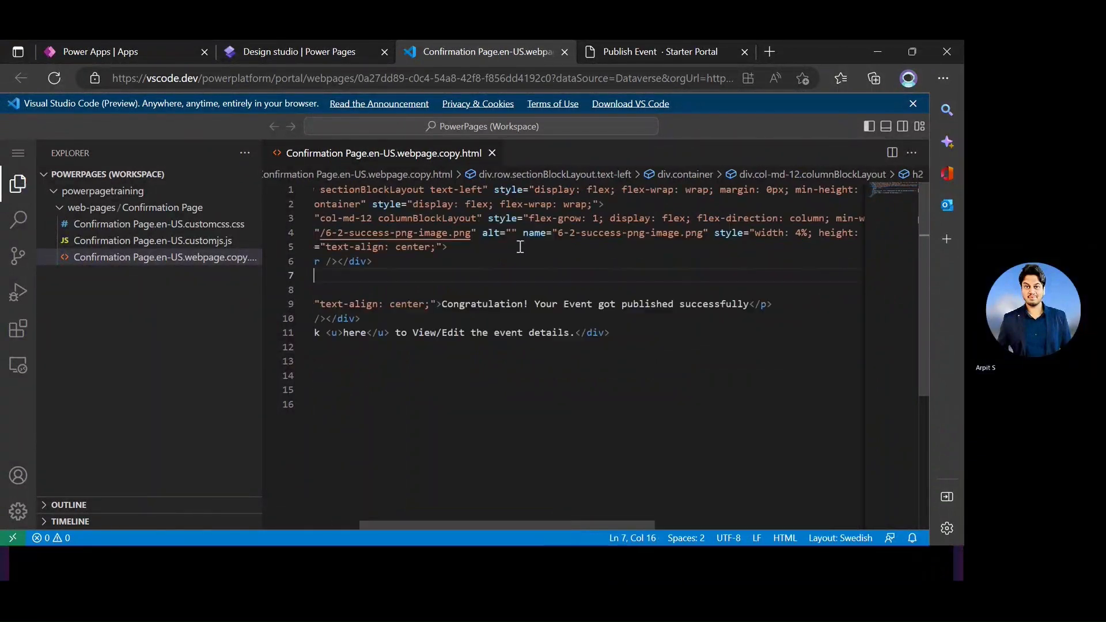
Examine the source and style attributes of the success image tag on line 4.
left_click(506, 233)
key("Left")
key("Left")
key("Left")
key("Left")
key("Left")
key("Left")
key("Left")
key("Left")
key("Left")
key("Left")
key("Left")
key("Left")
key("Left")
key("Left")
key("Left")
key("Left")
key("Left")
key("Left")
key("Left")
key("Left")
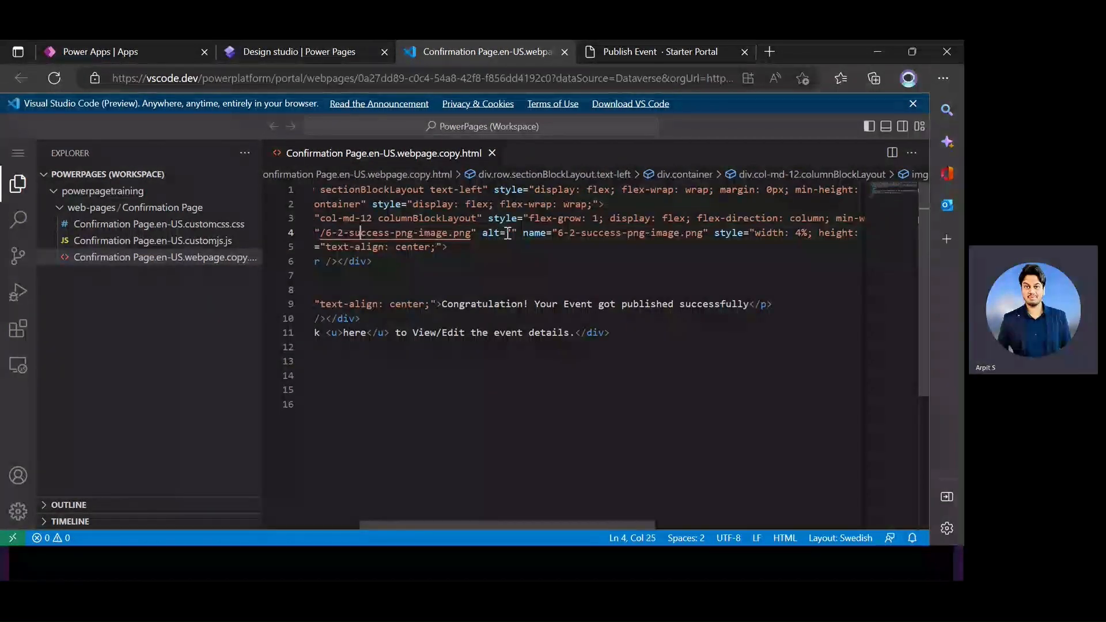
key("Left")
key("Left")
key("Left")
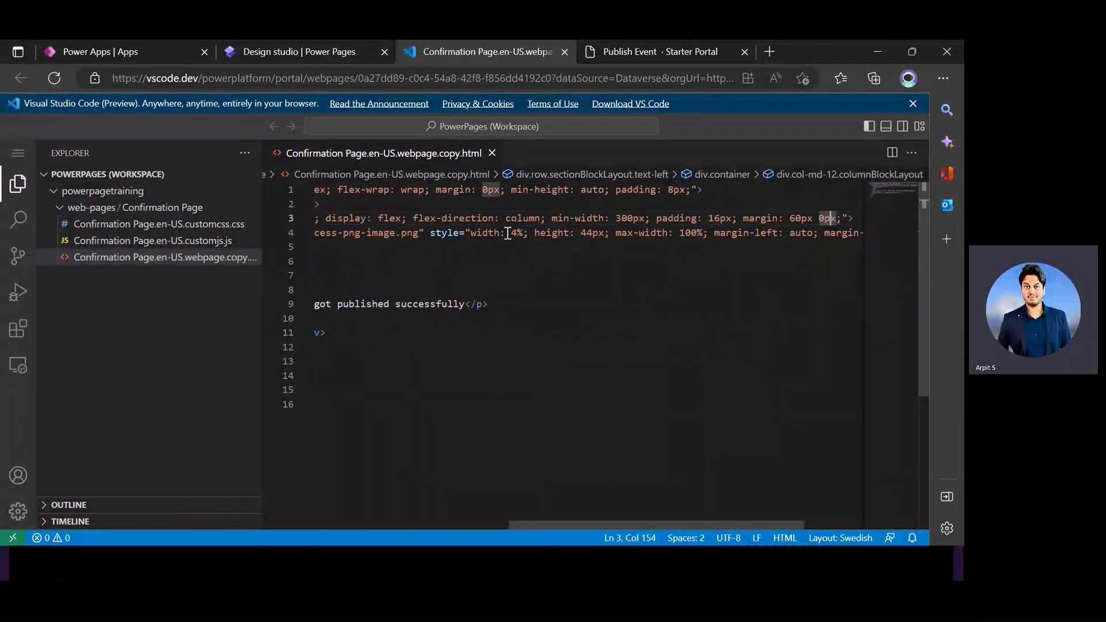
key("Right")
key("Right")
key("Right")
key("Right")
key("Right")
key("Right")
key("Right")
key("Right")
key("Right")
key("Right")
key("Right")
key("Right")
key("Right")
key("Right")
key("Right")
key("Right")
key("Right")
key("Right")
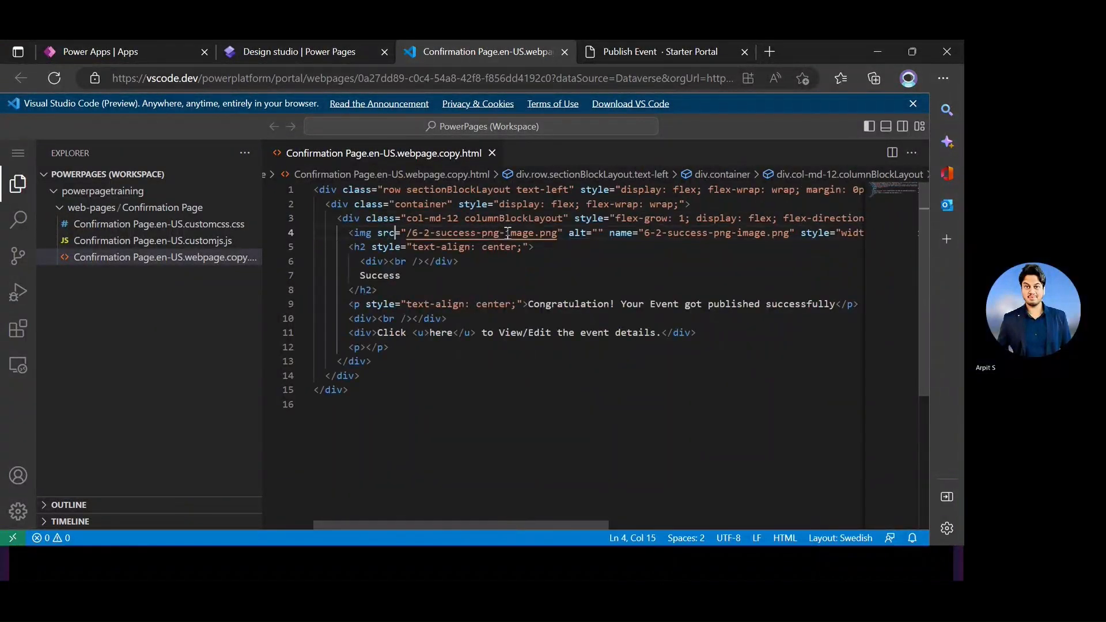
Wrap the underlined word "here" on line 11 in an anchor tag, closing it after the </u> tag.
left_click(514, 320)
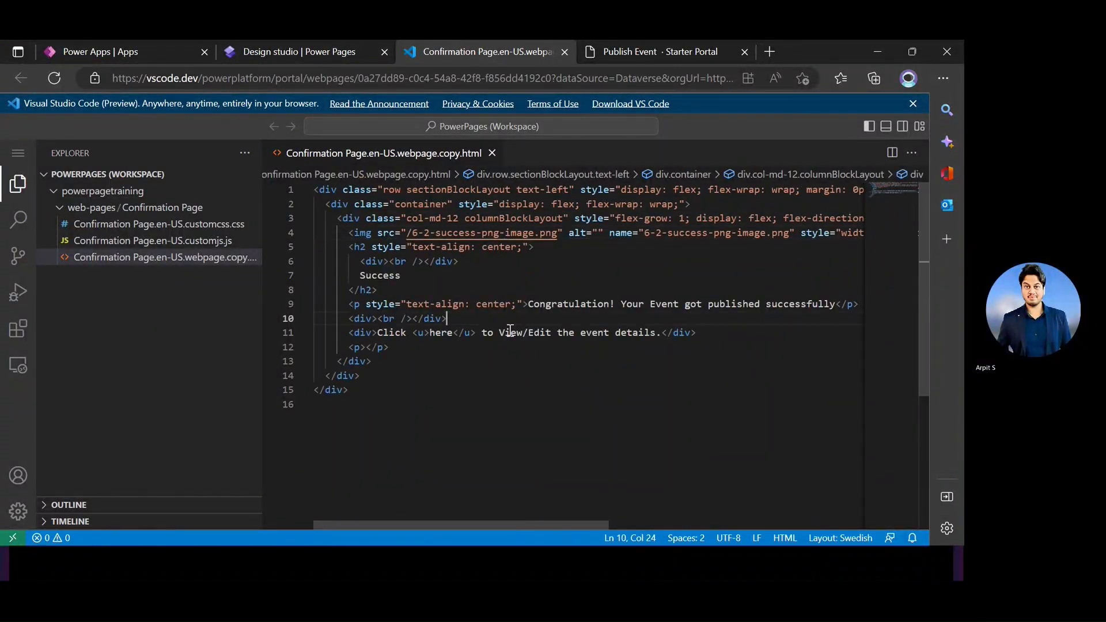
double_click(439, 334)
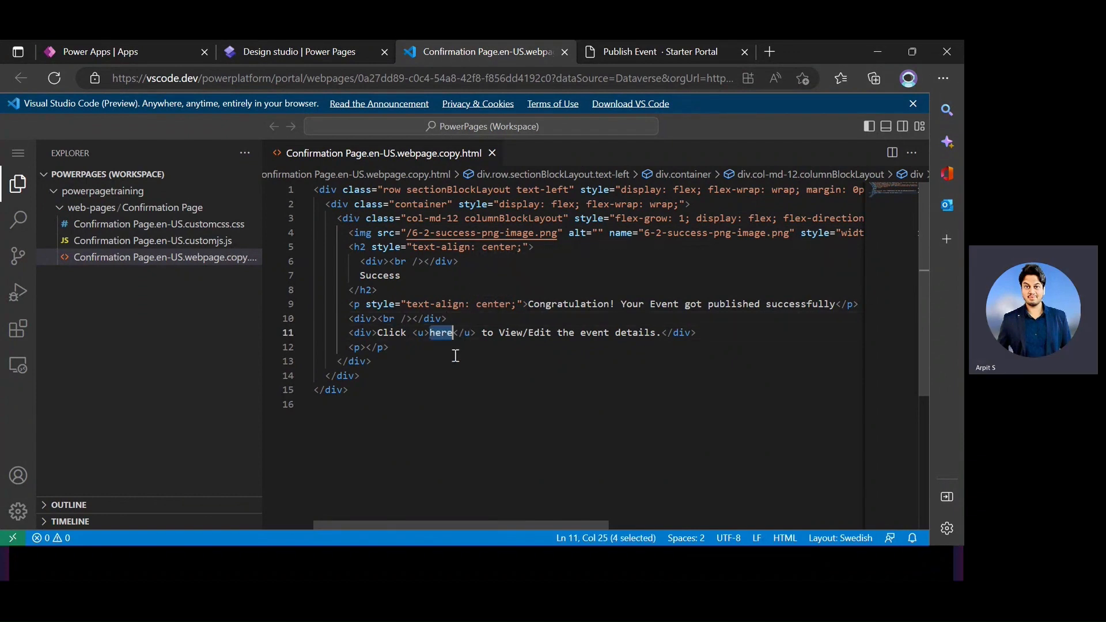
left_click(412, 334)
type("<")
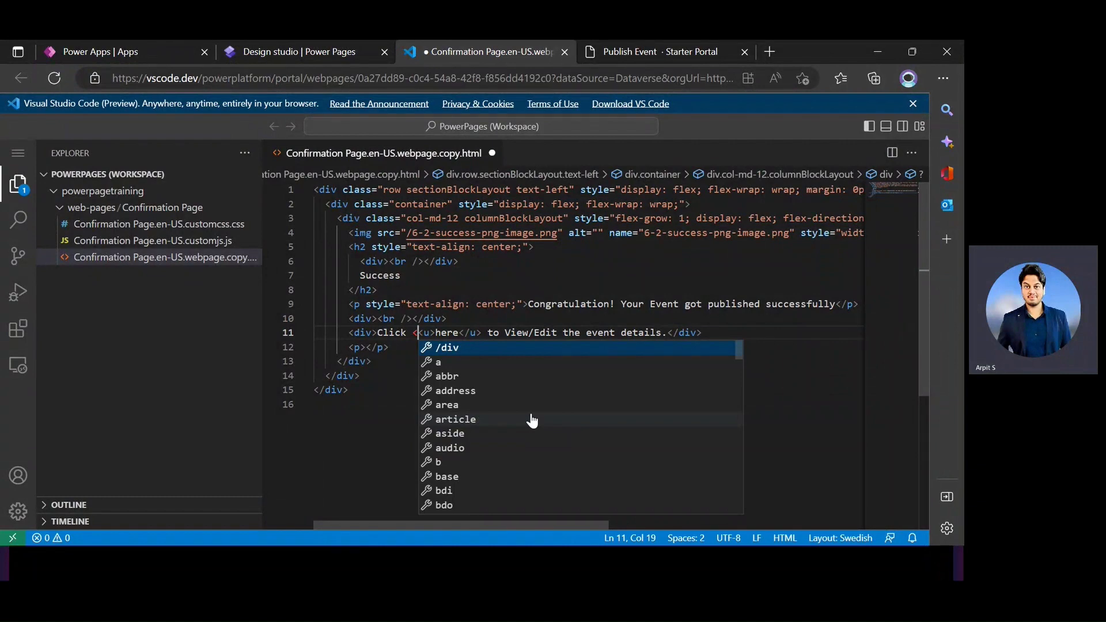
type("a></a>")
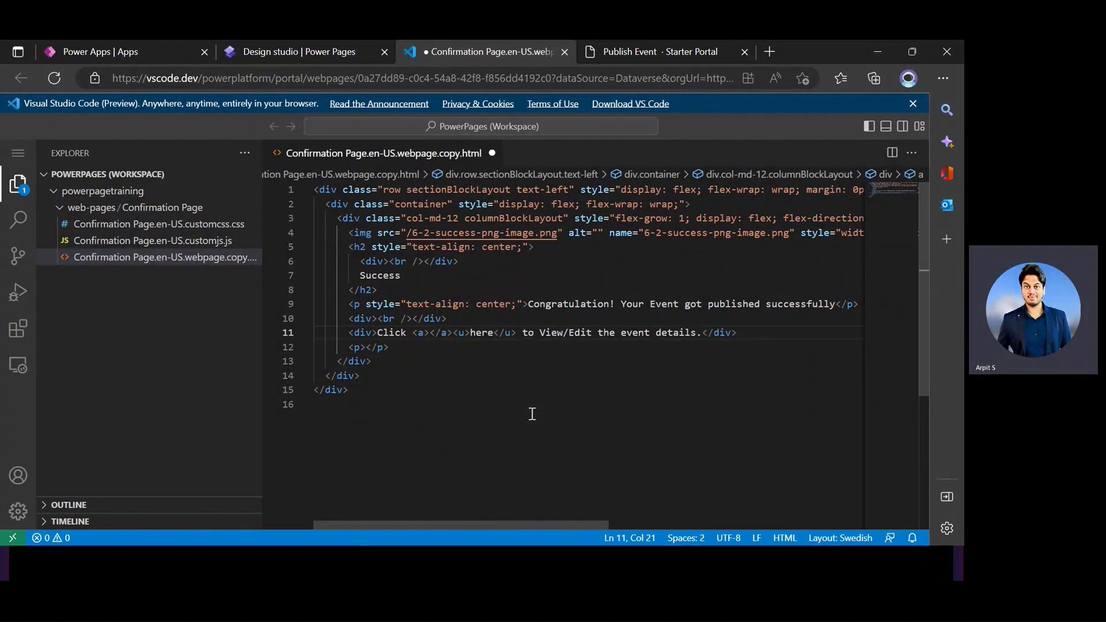
left_click(453, 332, "shift")
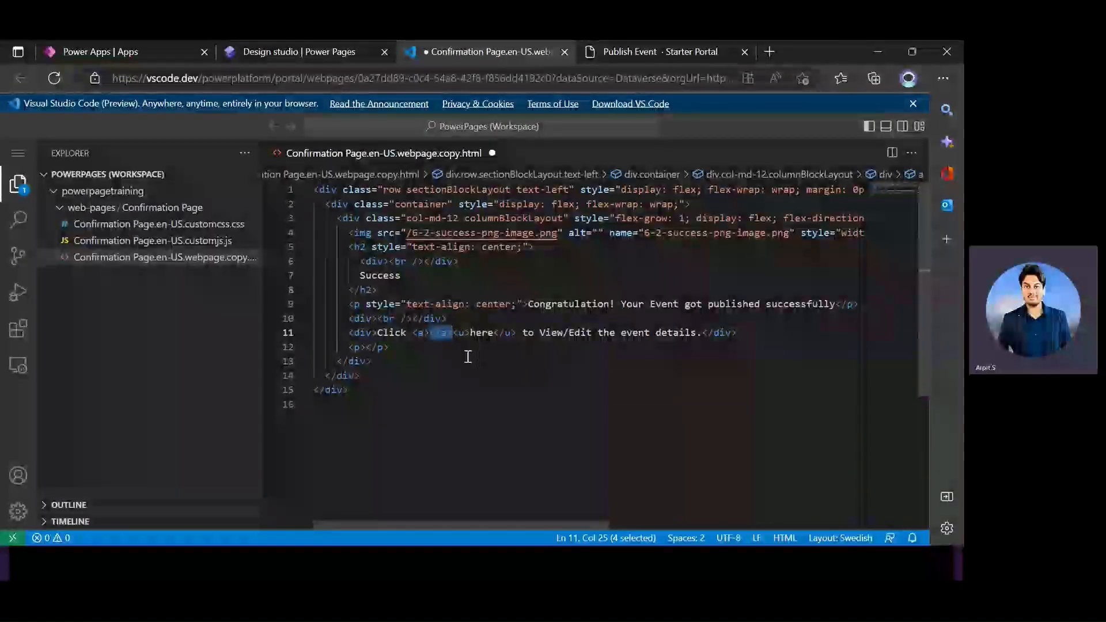
key("BackSpace")
left_click(493, 333)
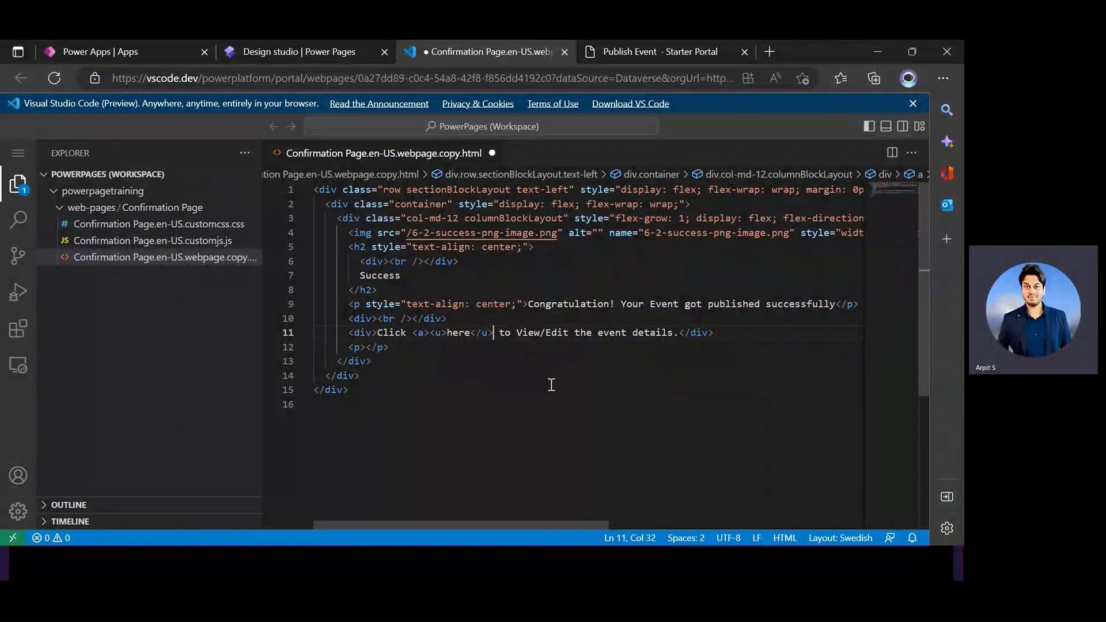
type("</a>")
Add an empty href attribute to the opening anchor tag around "here".
double_click(460, 329)
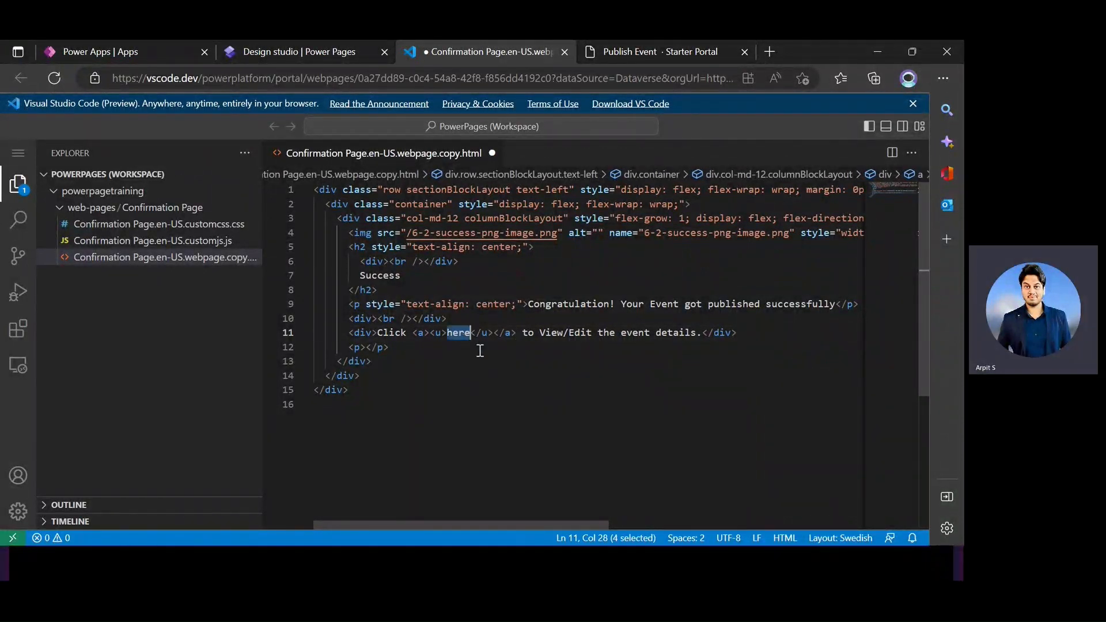
left_click(429, 332)
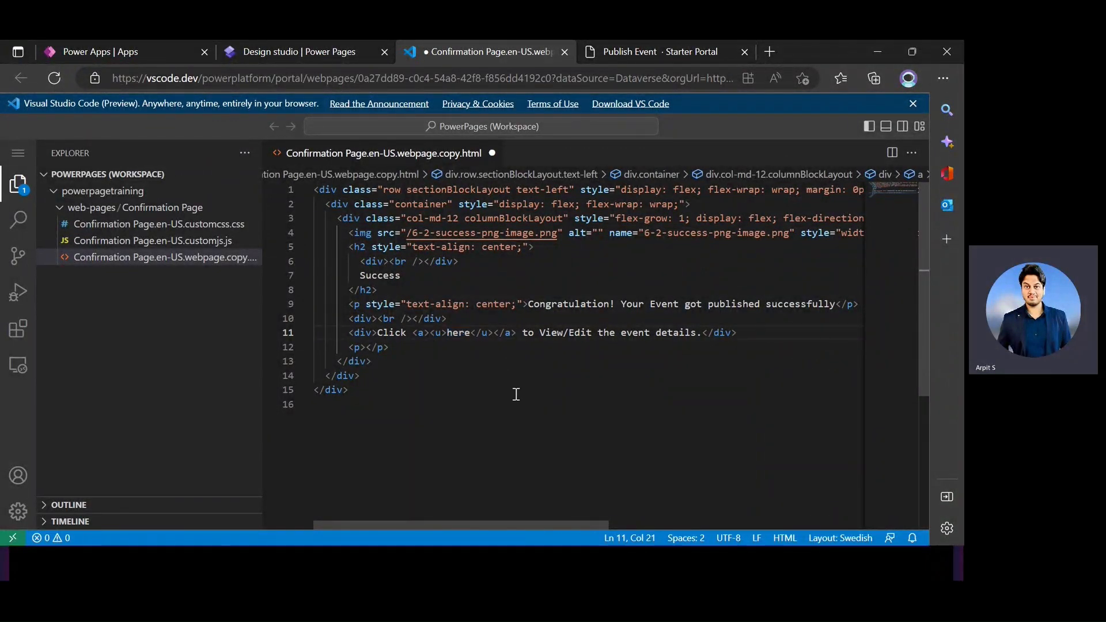
key("Left")
type("hre")
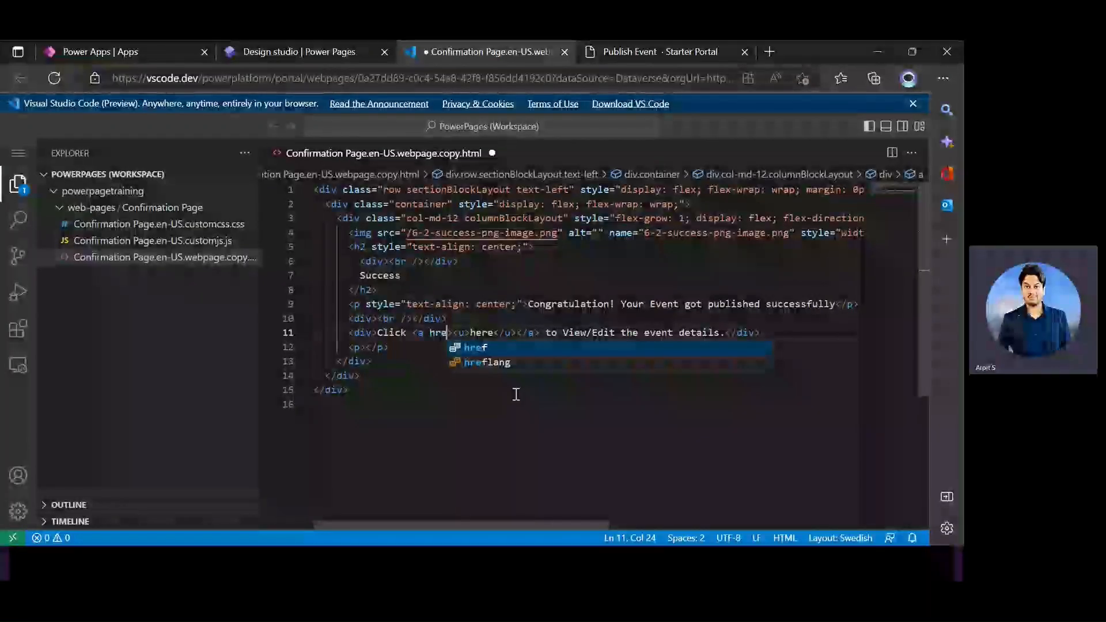
key("Return")
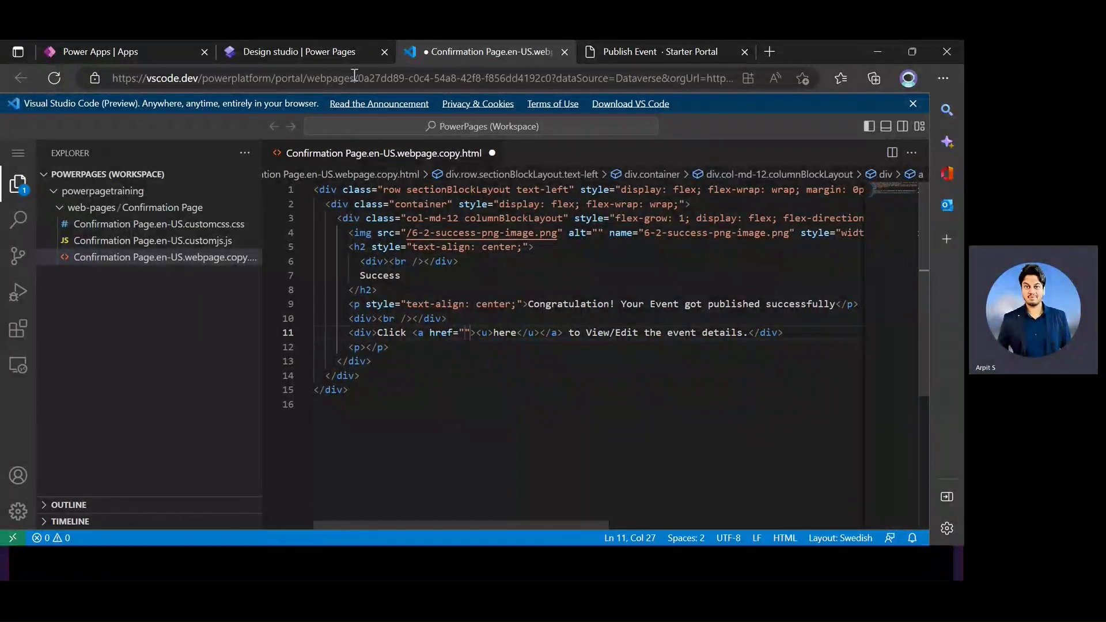
Copy the path /Publish-Event/ from the published site's address and insert it as the href value of the "here" link.
left_click(347, 52)
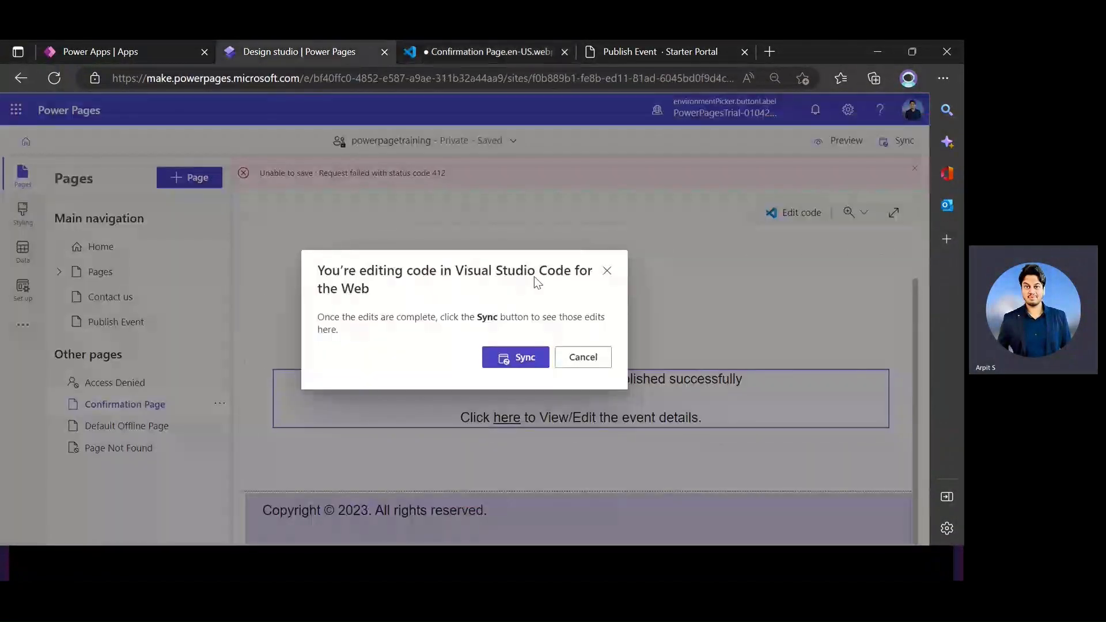
left_click(605, 57)
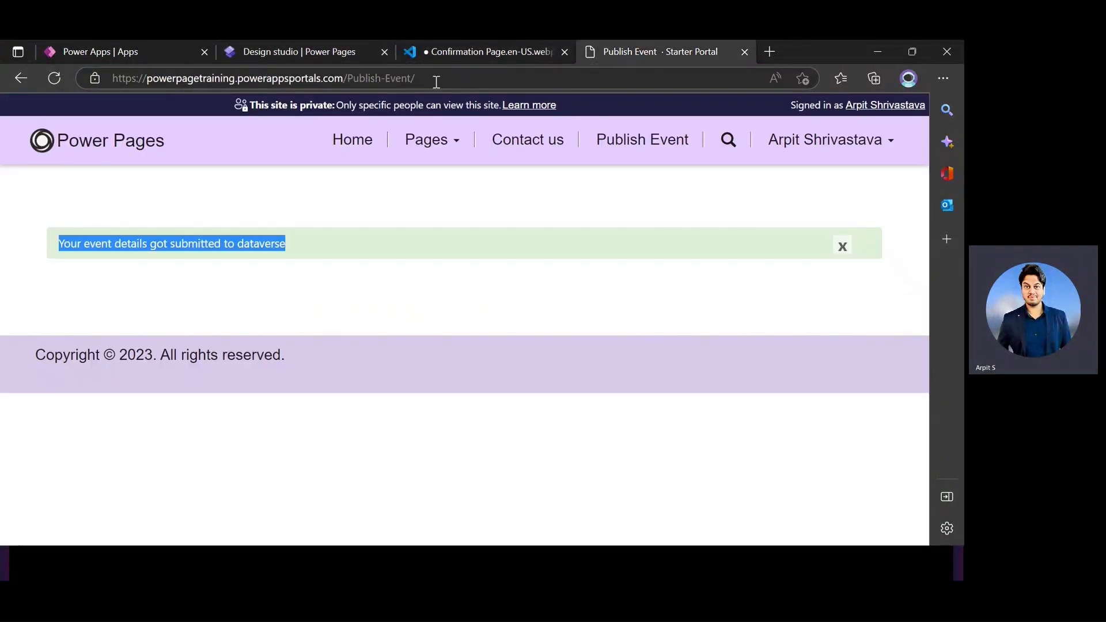
left_click_drag(419, 77, 347, 79)
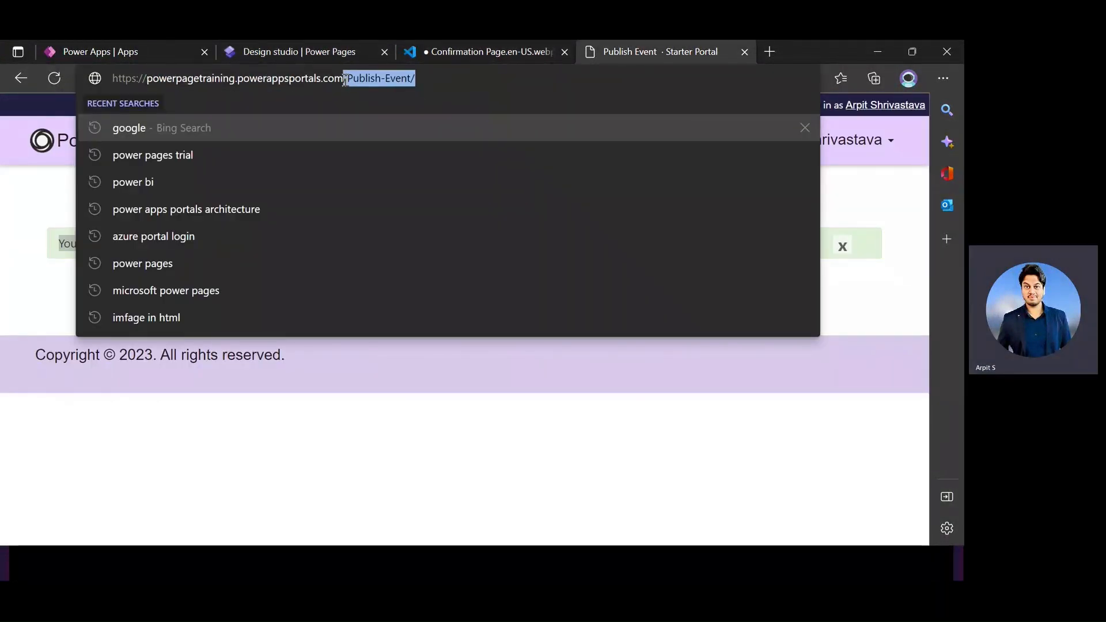
left_click(331, 52)
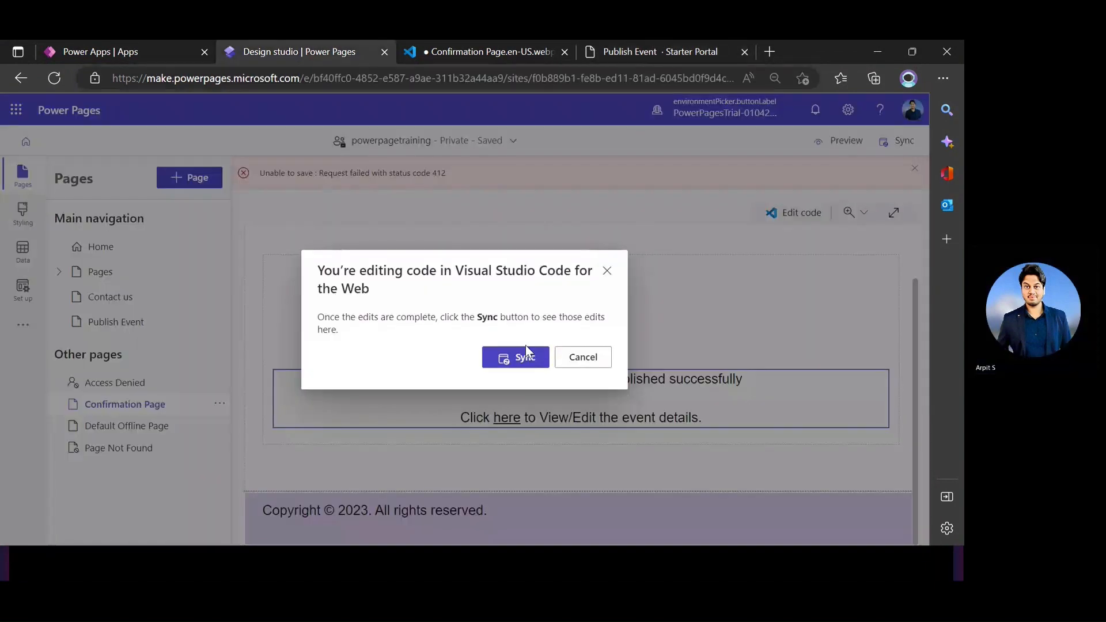
key("alt+Tab")
key("alt+Tab")
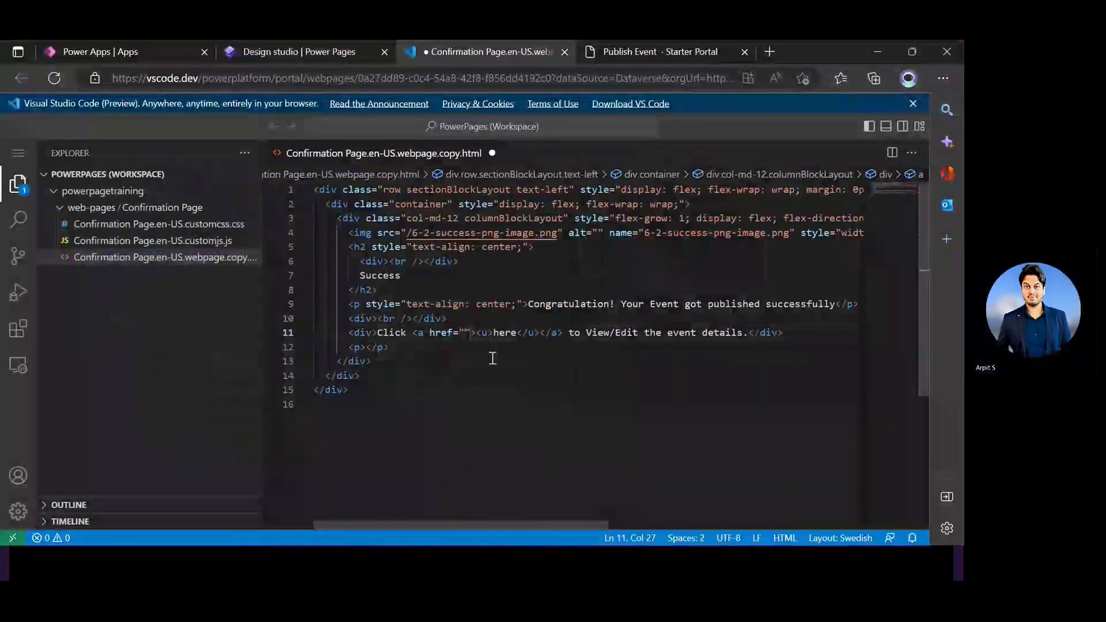
type("/Publish-Event/")
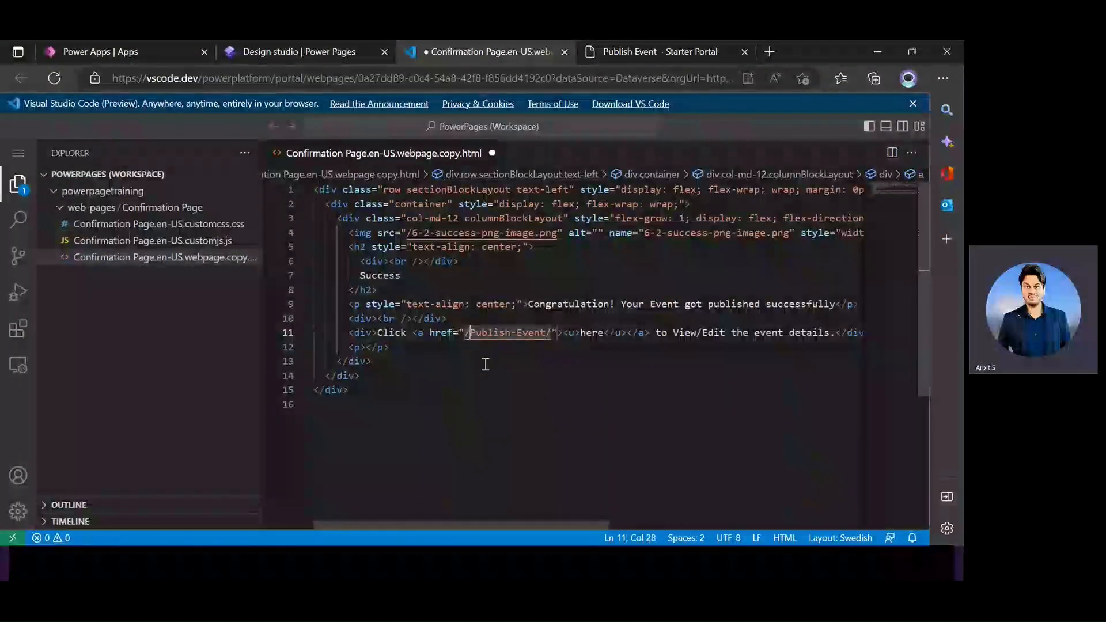
left_click(468, 334)
left_click(466, 335)
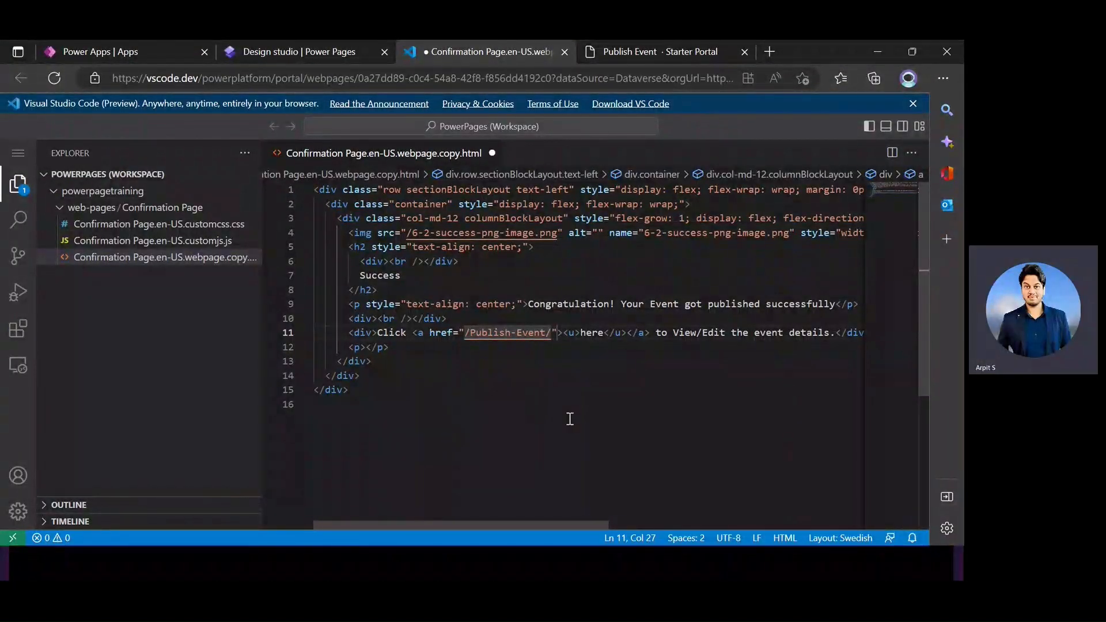
left_click(569, 362)
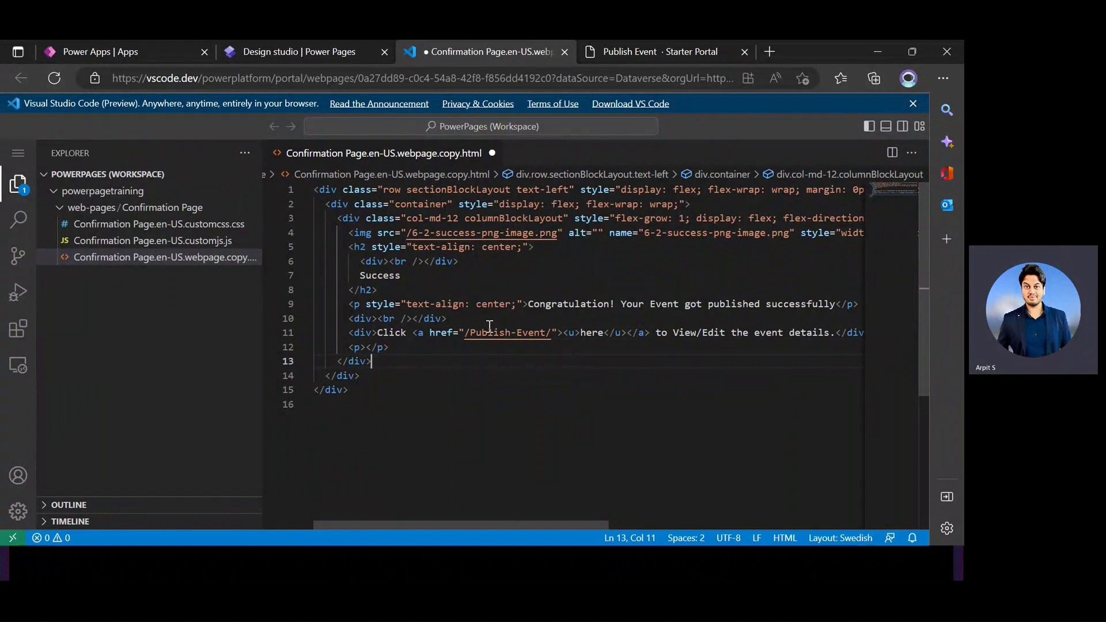
Sync the code edits in the design studio and centre-align the "Click here to View/Edit the event details." text.
left_click(306, 52)
left_click(502, 362)
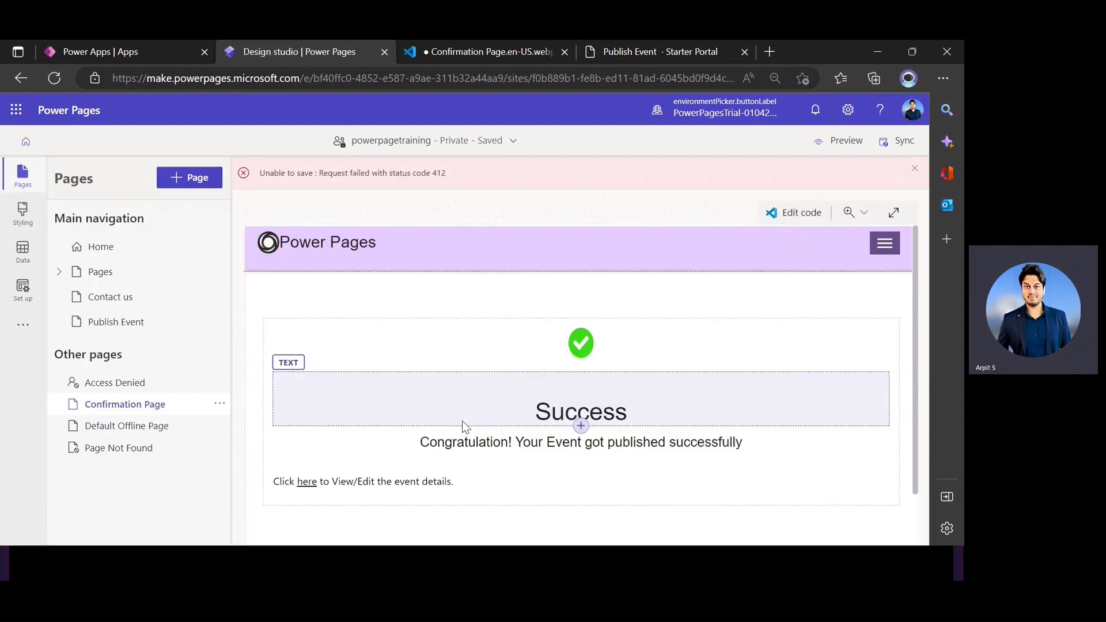
scroll(467, 449, "down", 2)
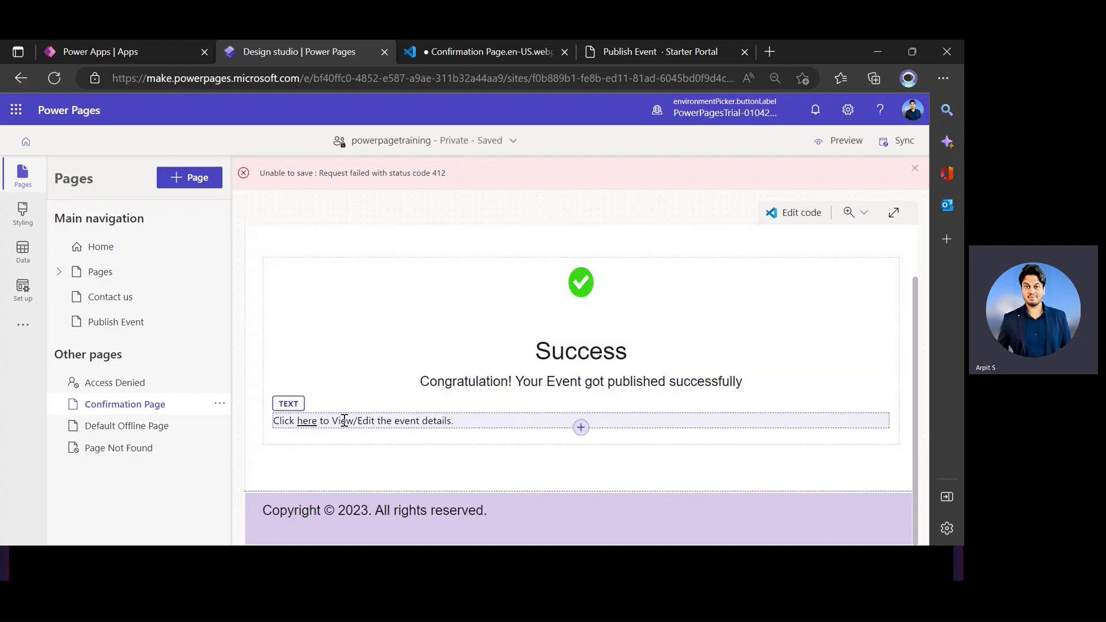
left_click(350, 426)
left_click(455, 398)
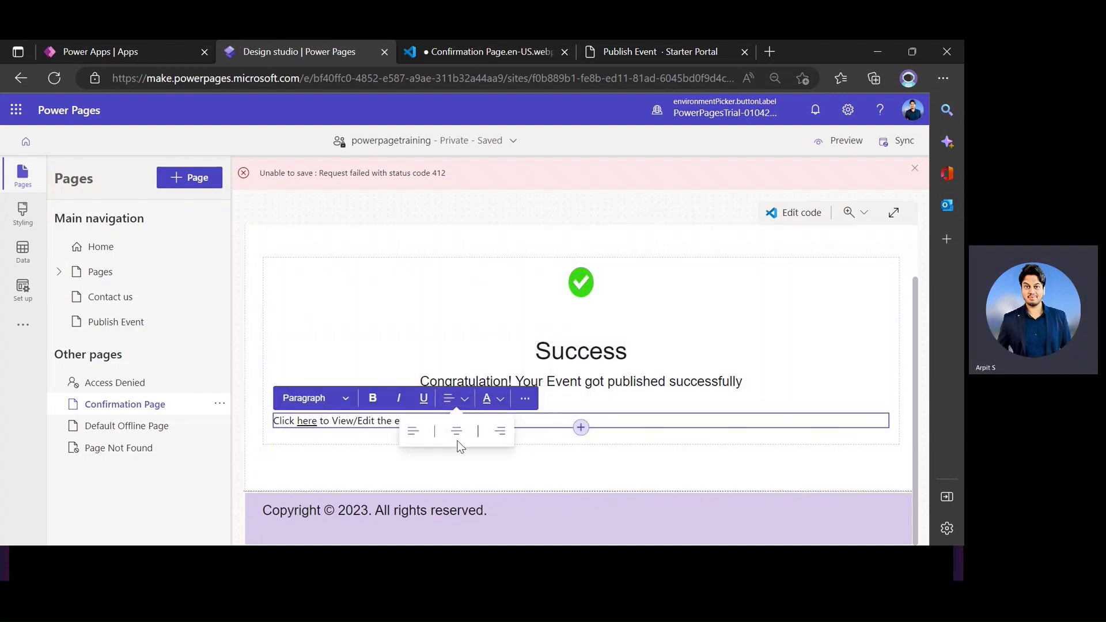
left_click(457, 432)
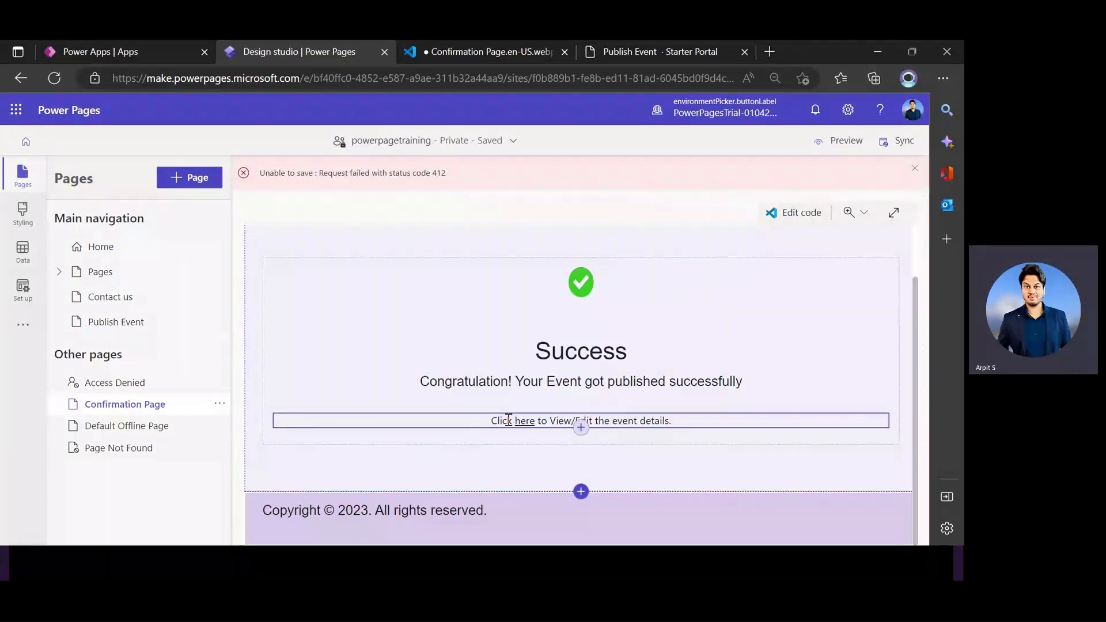
left_click_drag(536, 423, 515, 423)
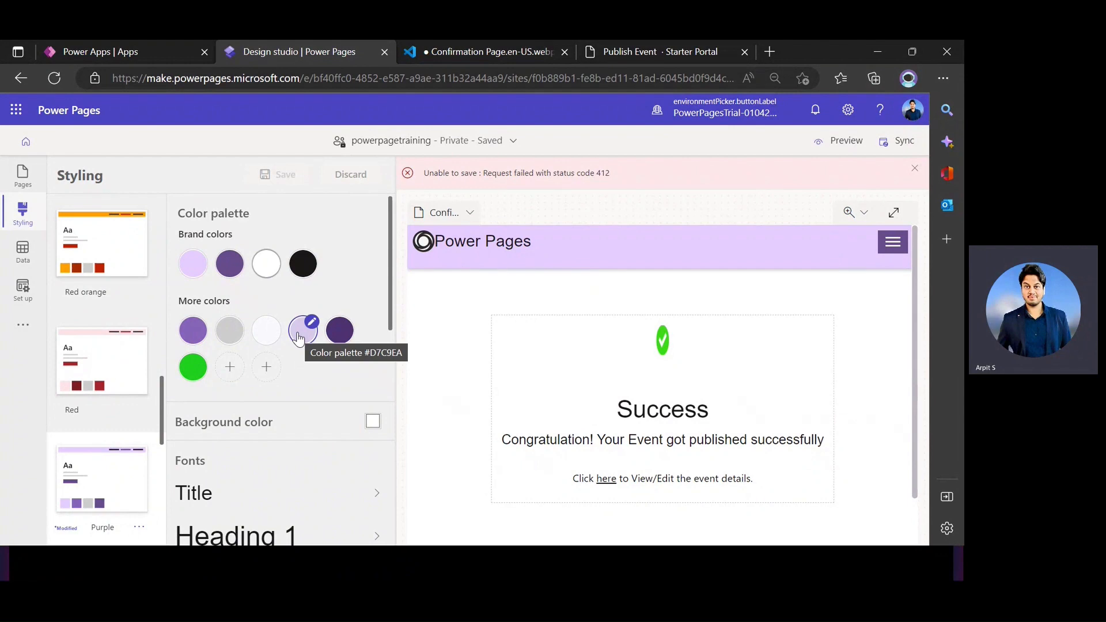
left_click(230, 369)
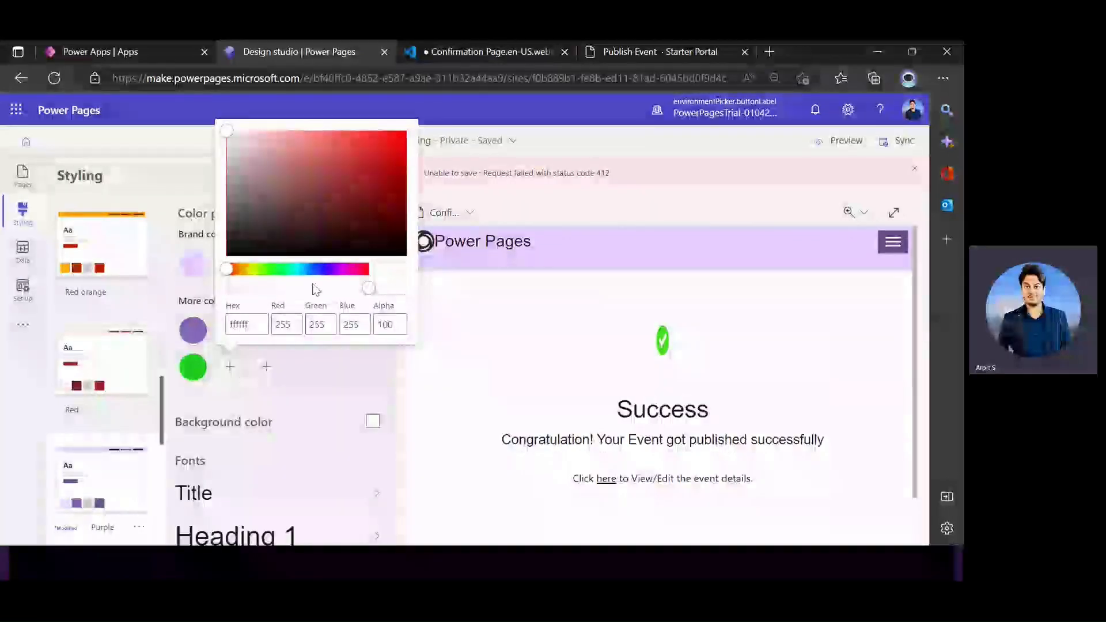
left_click(332, 372)
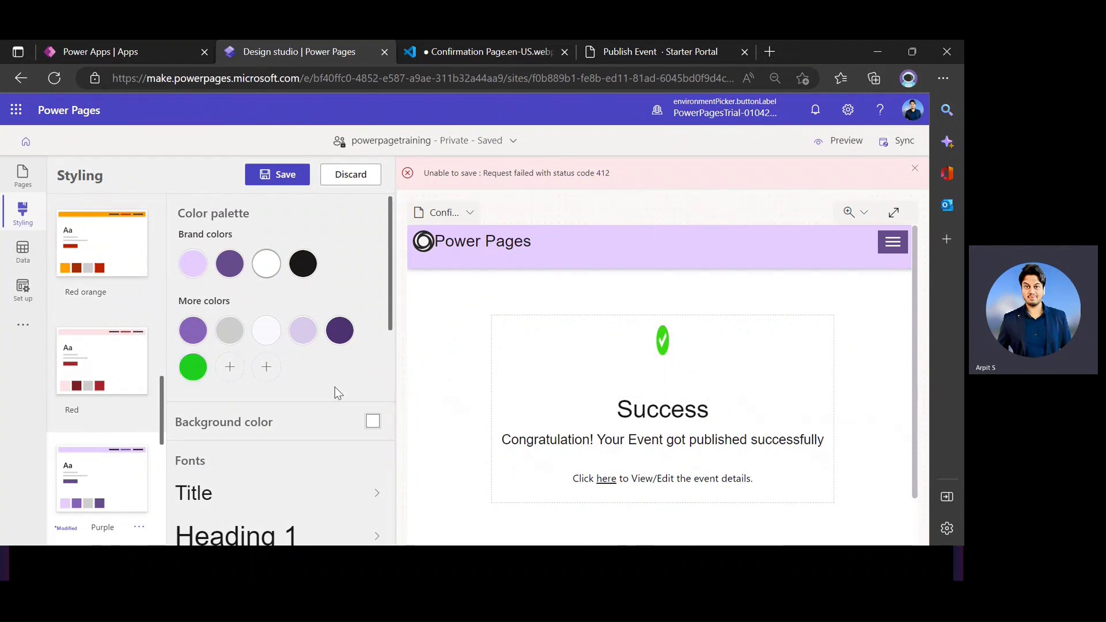
mouse_move(184, 379)
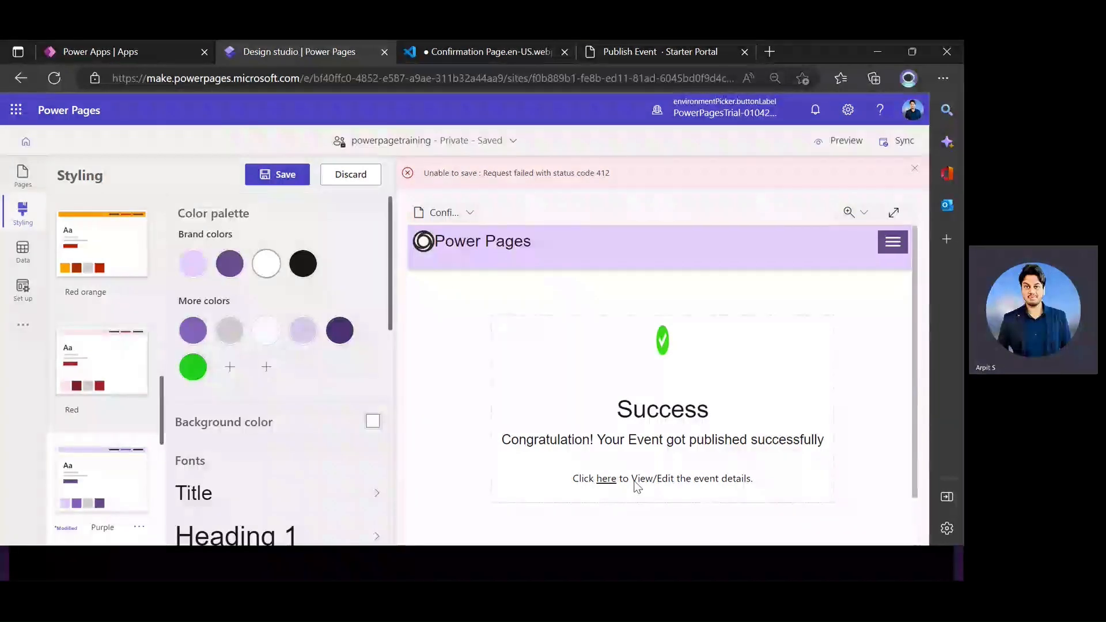
double_click(599, 483)
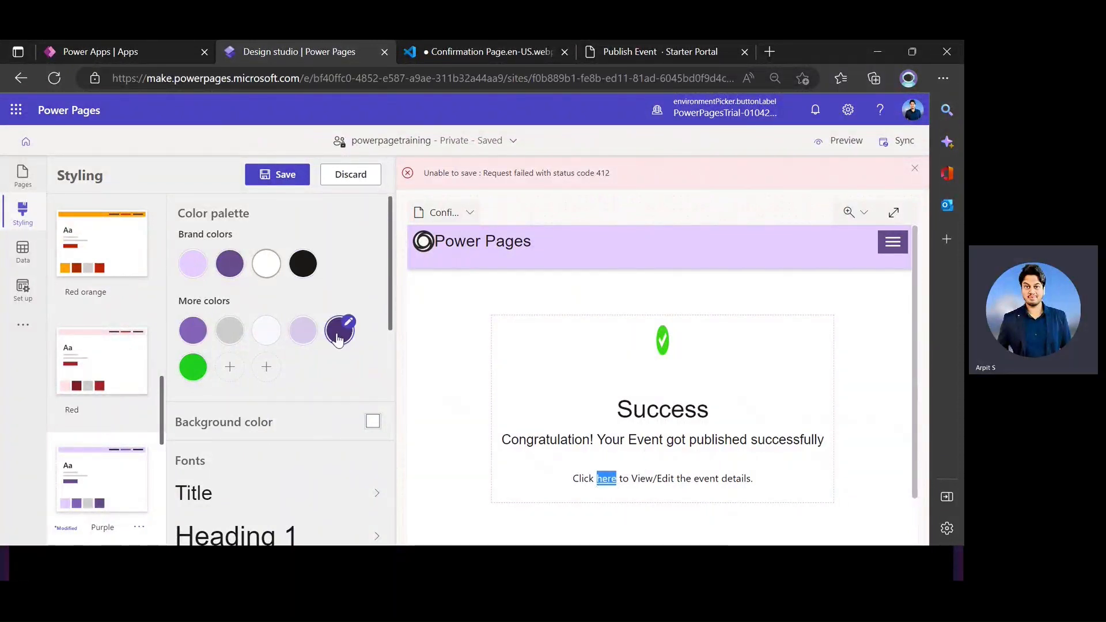
left_click(231, 264)
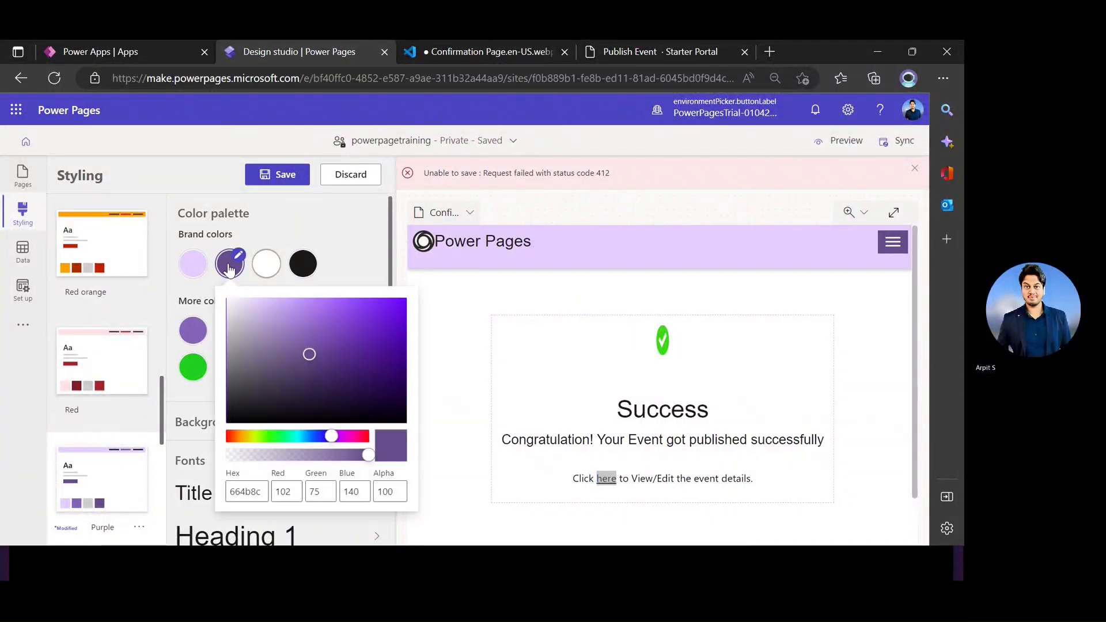
left_click(346, 364)
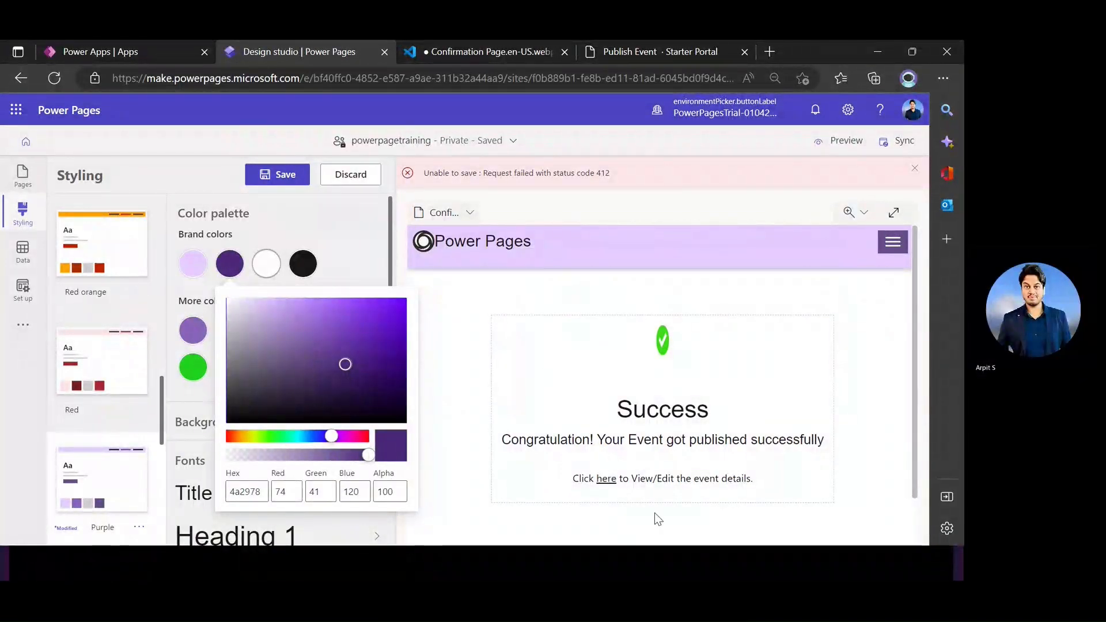
double_click(608, 479)
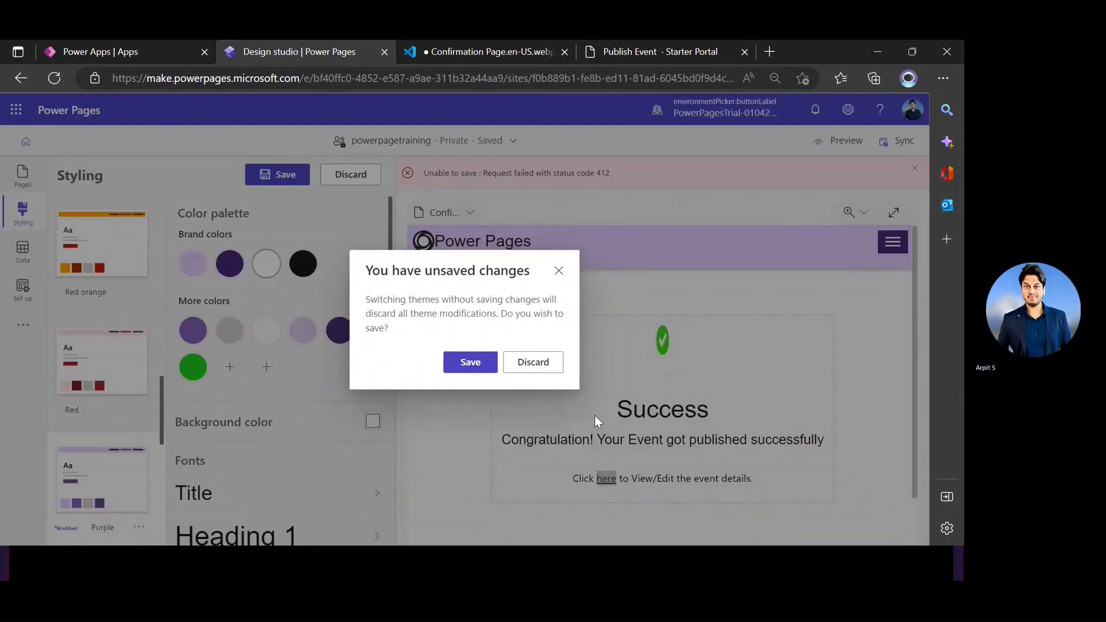
left_click(533, 362)
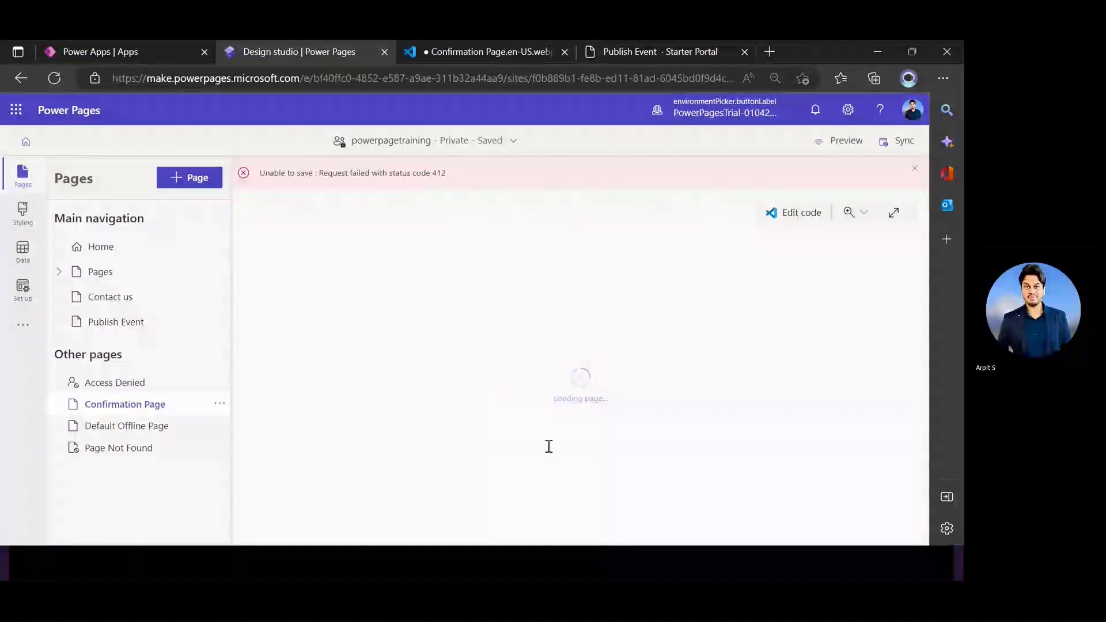
Make the word "here" bold in the event details text of the Confirmation Page and sync the site.
left_click_drag(537, 485, 521, 484)
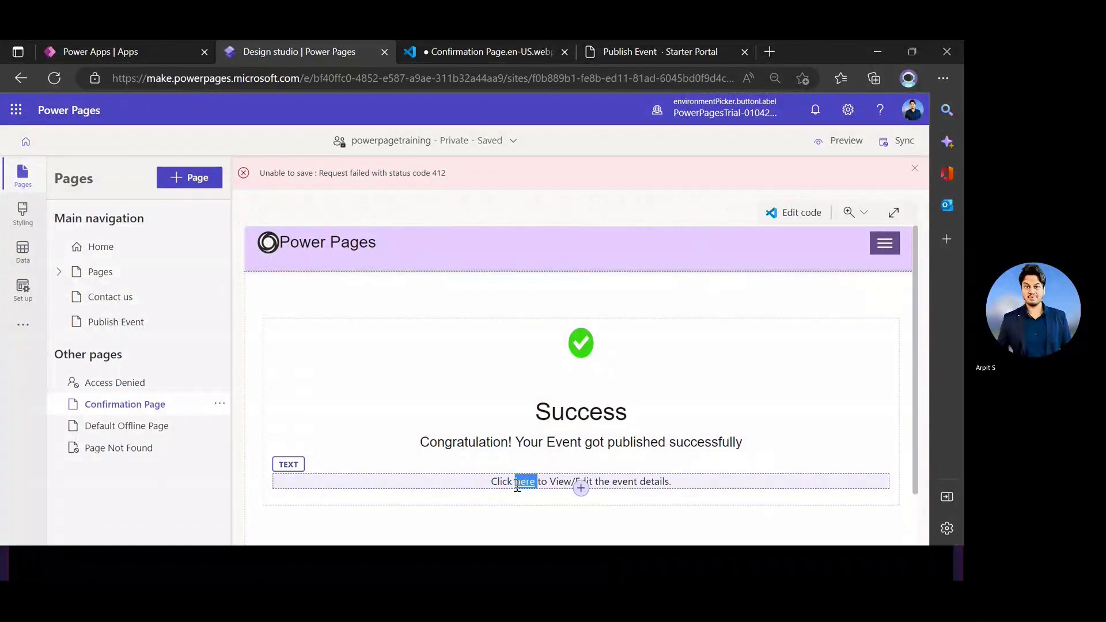
left_click(373, 458)
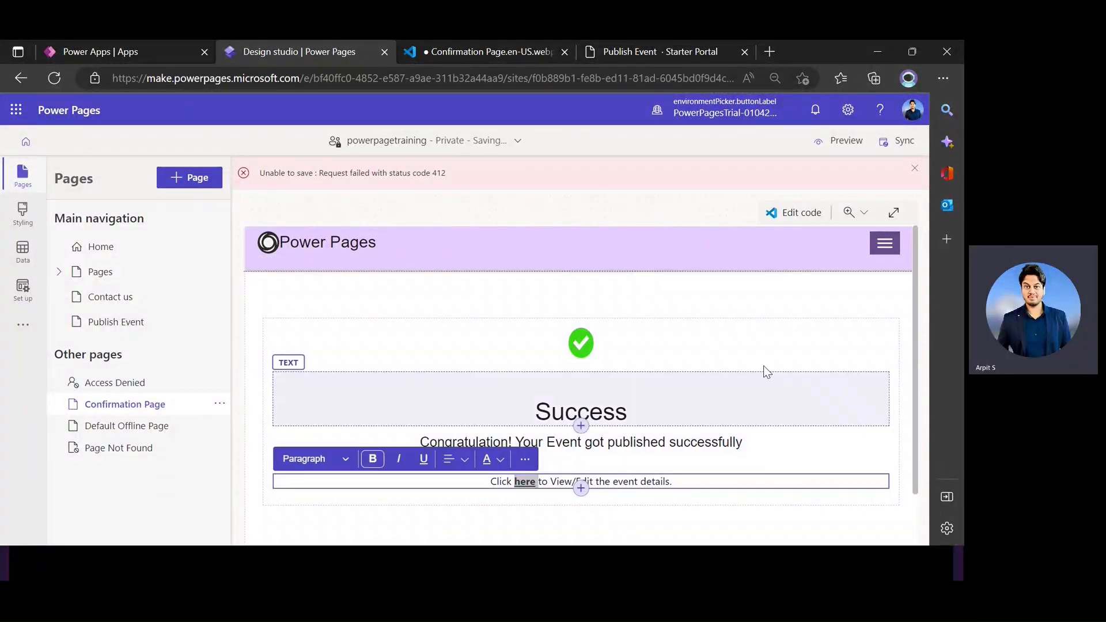
left_click(772, 363)
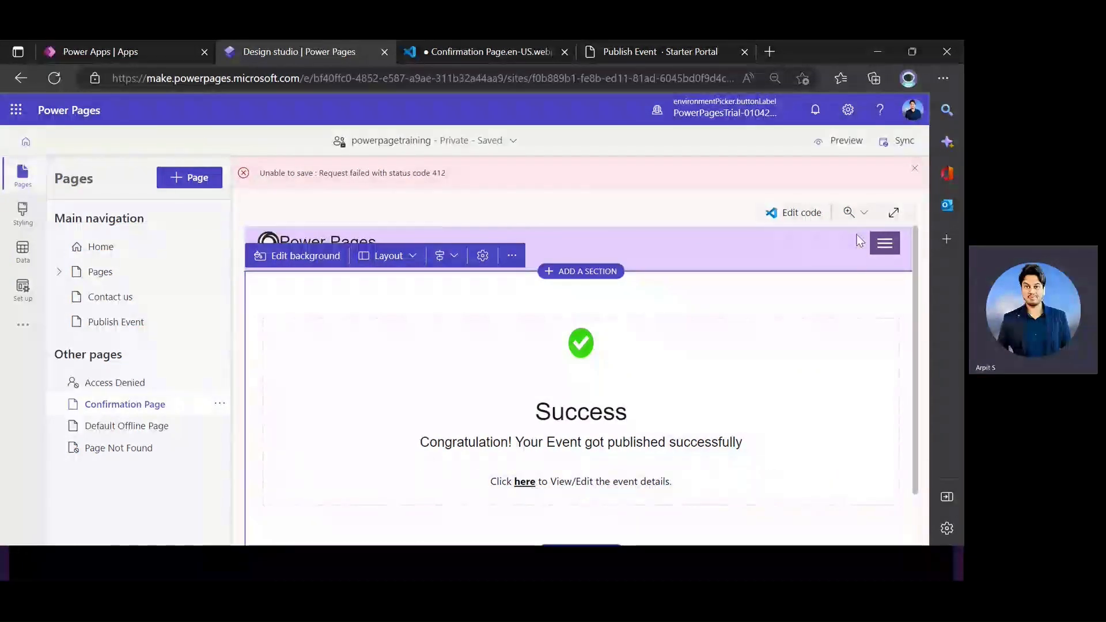
left_click(890, 151)
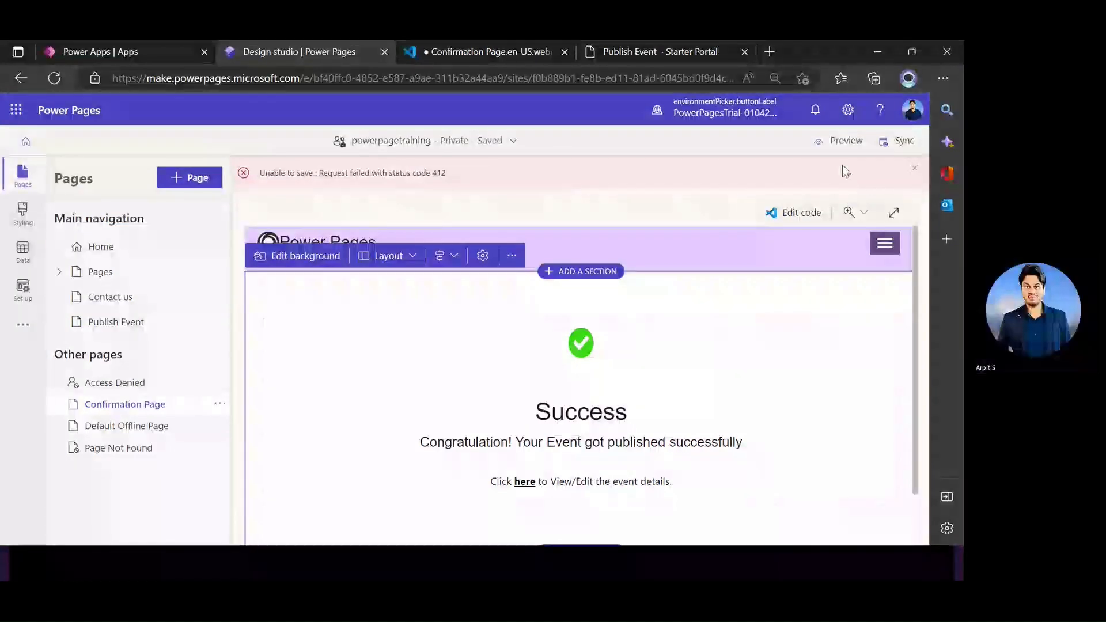
left_click(905, 144)
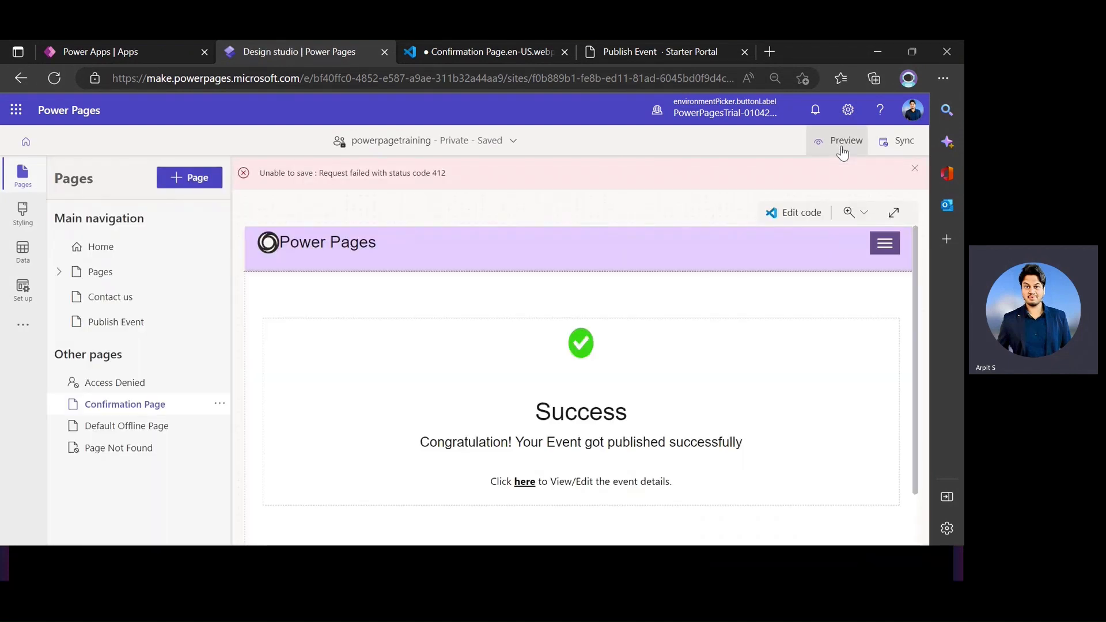
Preview the Confirmation Page on the published site to check the success message and the "here" link.
left_click(840, 142)
left_click(779, 179)
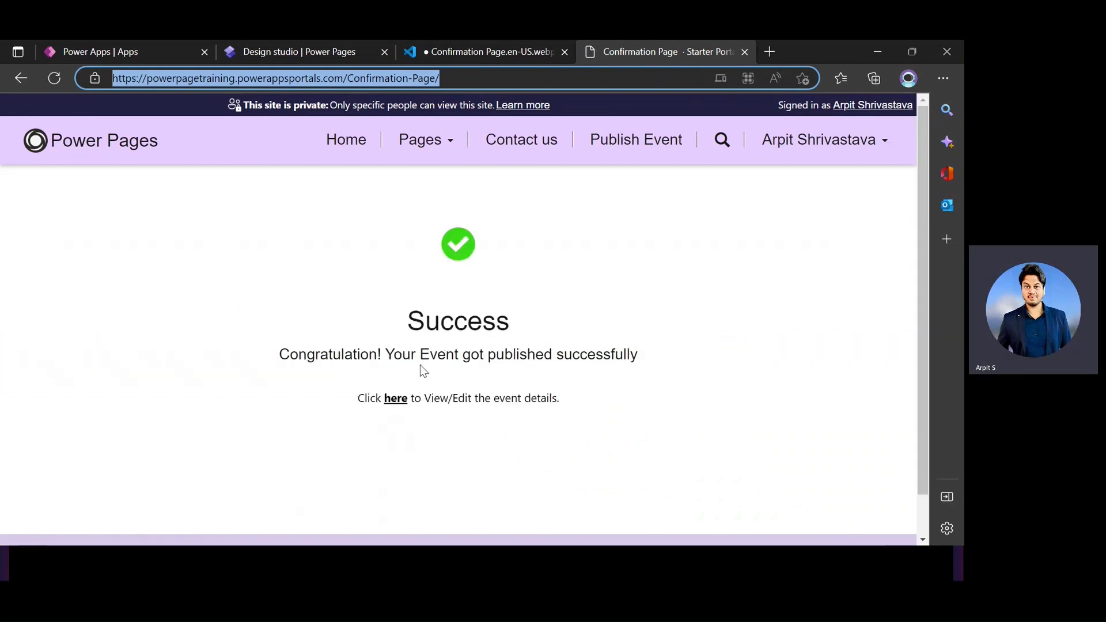
left_click(456, 464)
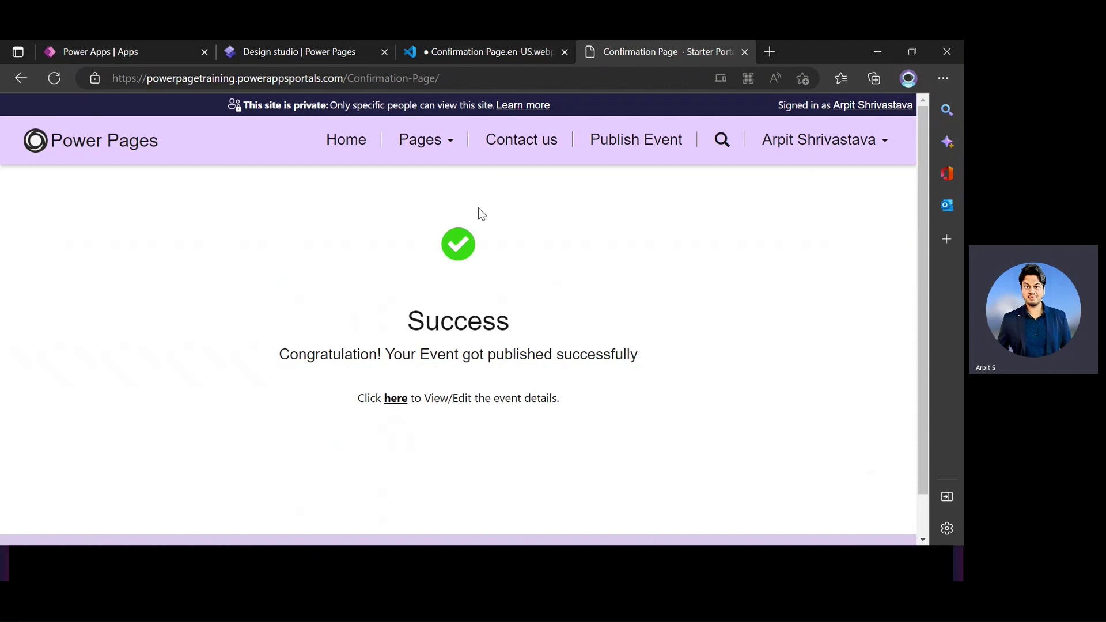
left_click(458, 48)
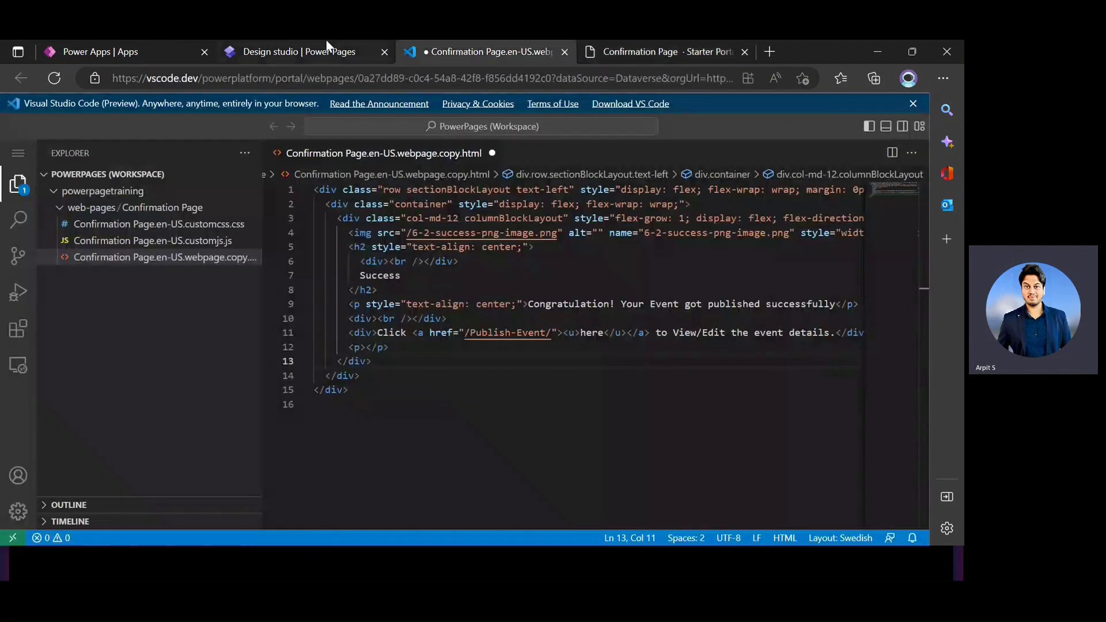
Return to the design studio and open the form settings of the form on the Publish Event page.
left_click(298, 49)
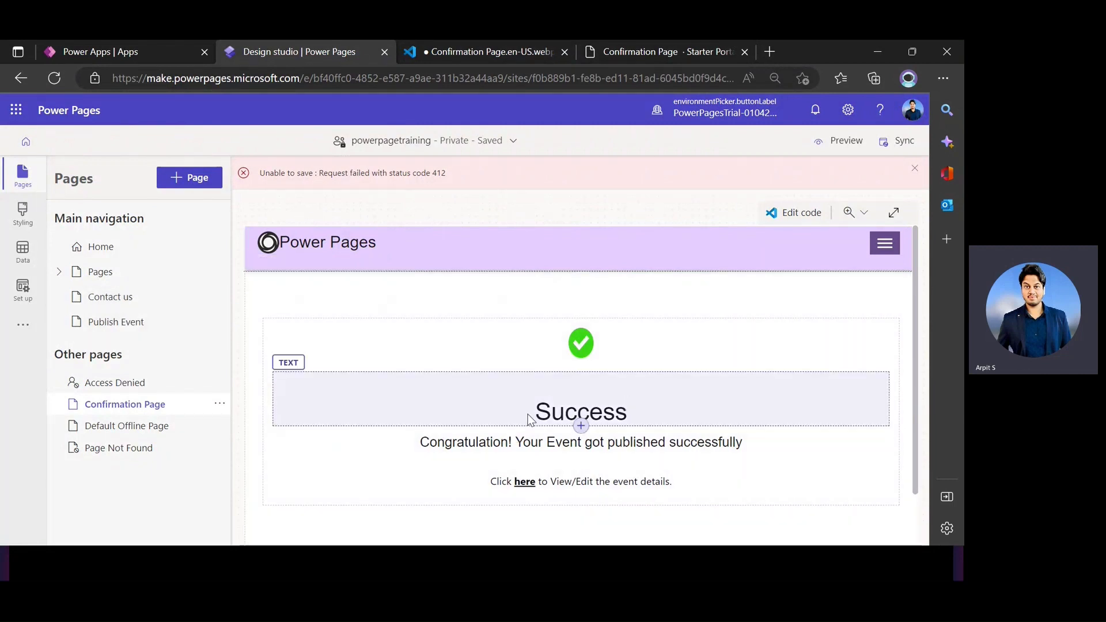
left_click(121, 327)
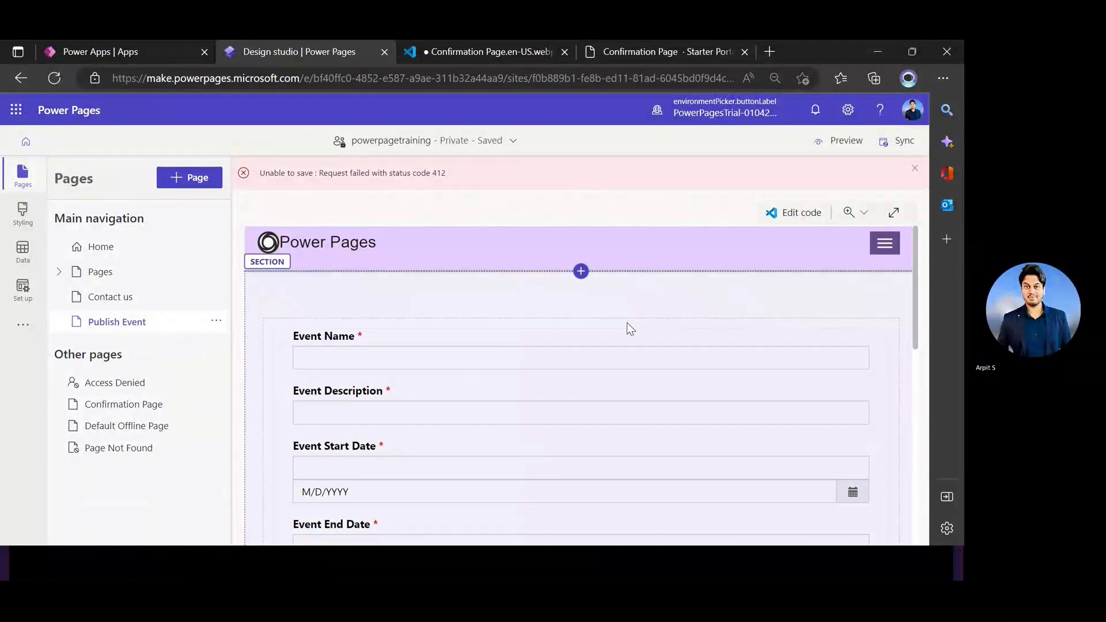
scroll(530, 371, "down", 1)
scroll(519, 374, "down", 3)
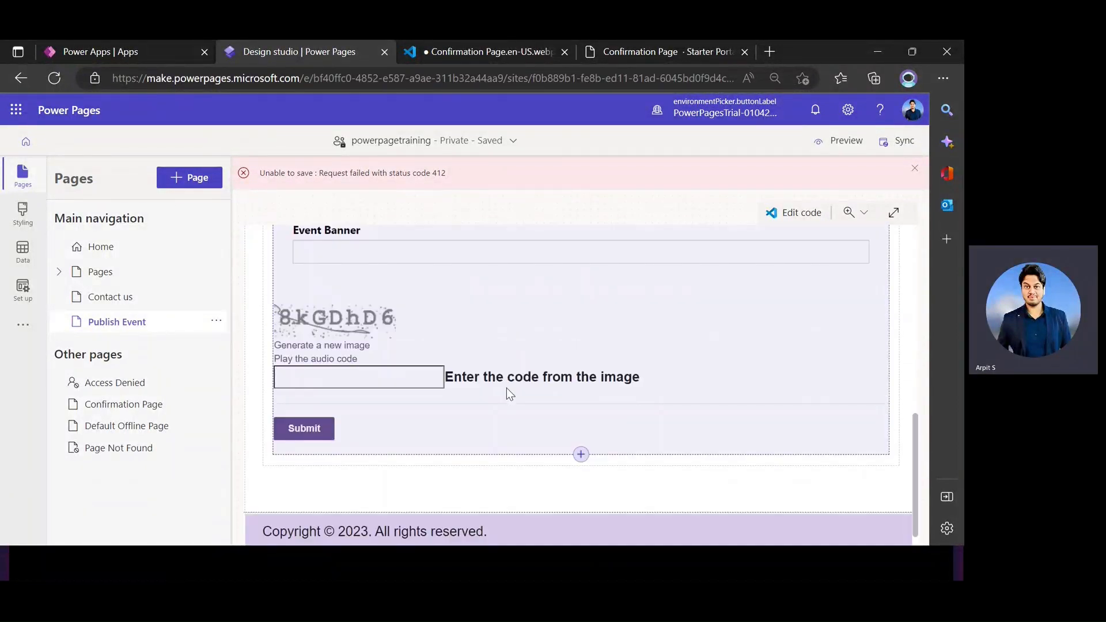
scroll(481, 447, "up", 6)
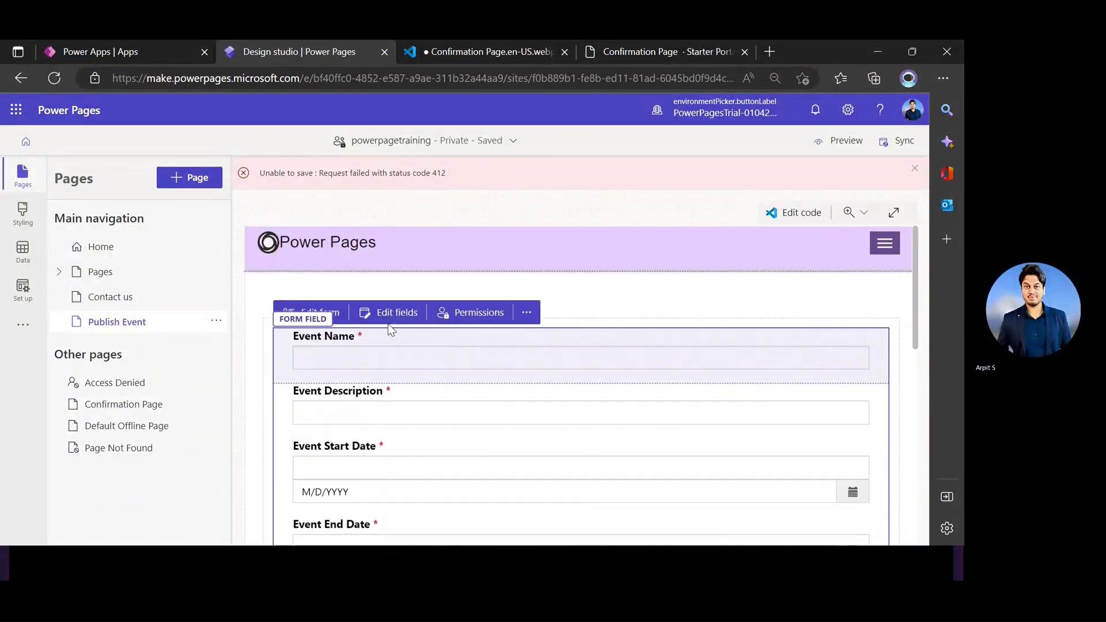
left_click(316, 306)
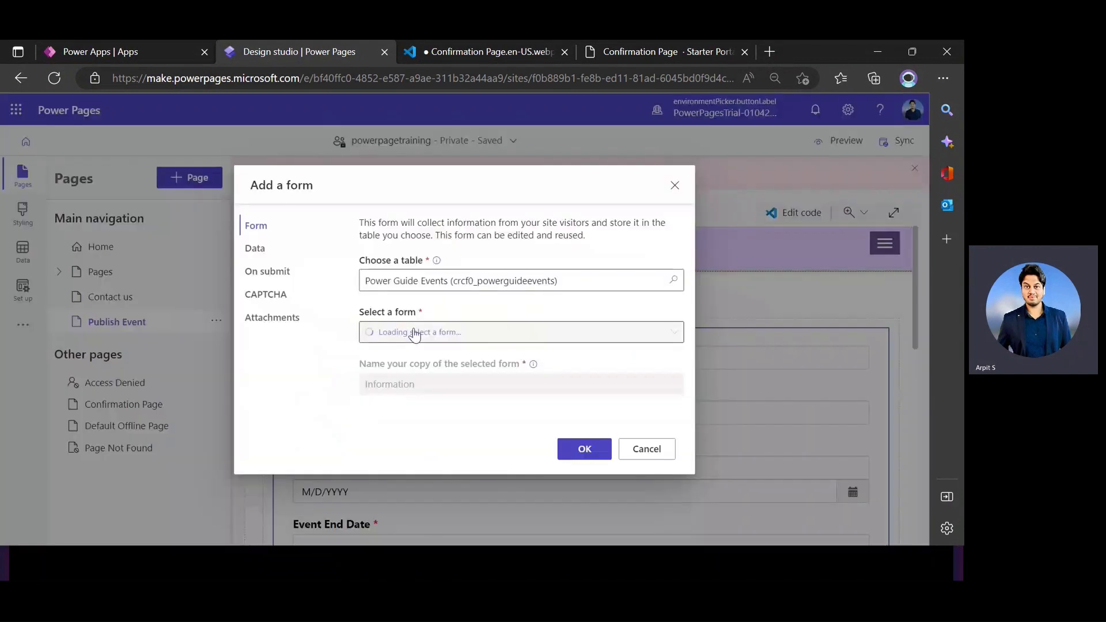
Set the form's on-submit behaviour to redirect to the Confirmation Page and apply the form settings.
left_click(276, 272)
left_click(439, 248)
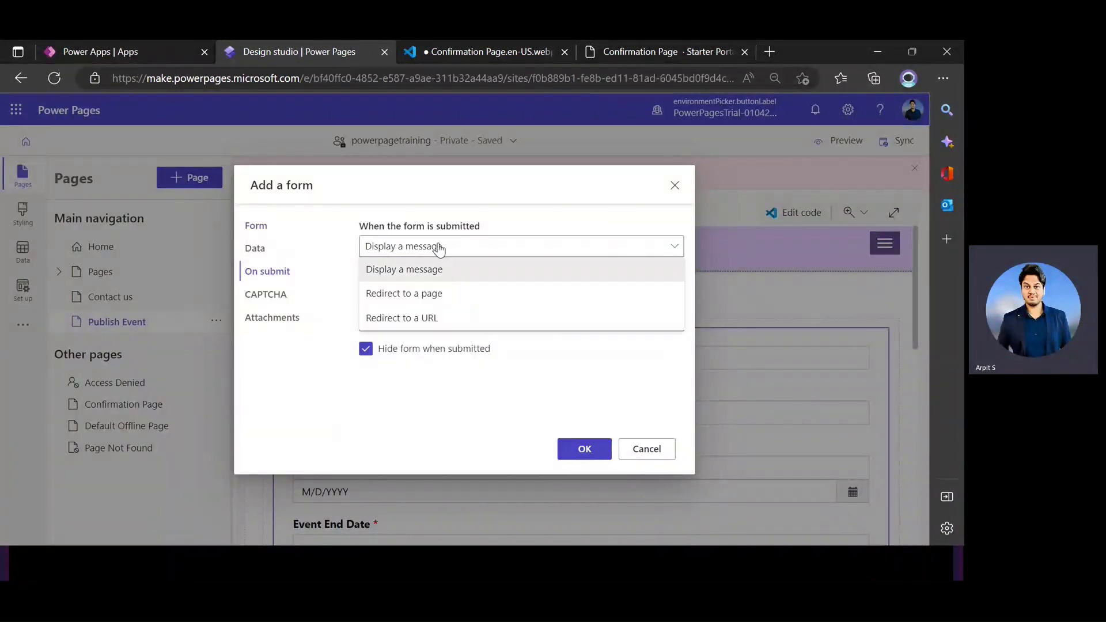
left_click(405, 294)
left_click(675, 281)
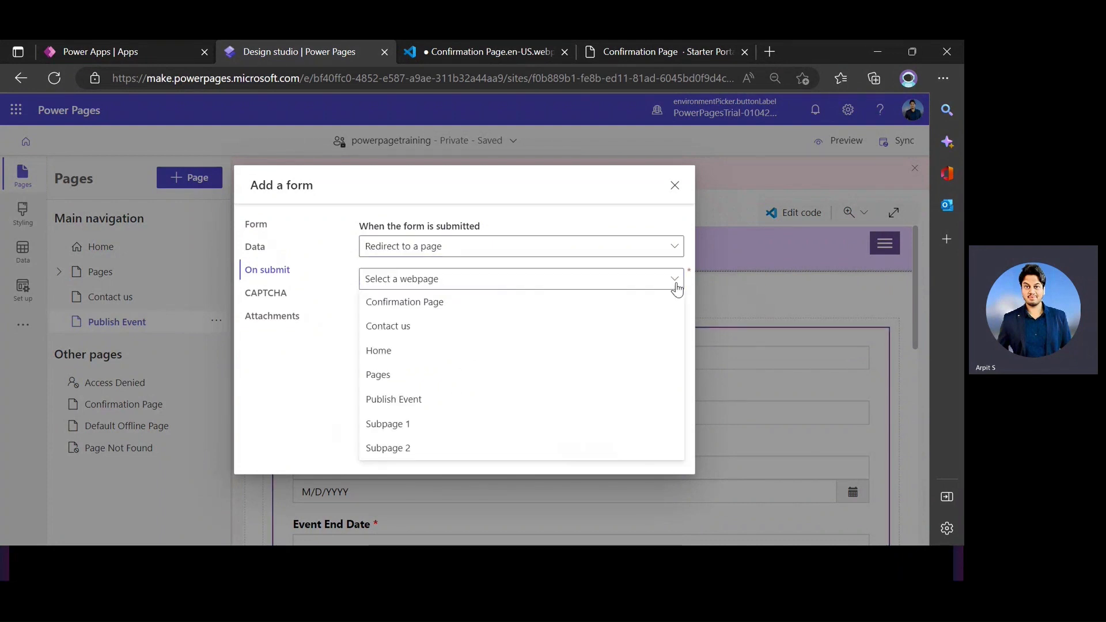
left_click(427, 301)
left_click(583, 449)
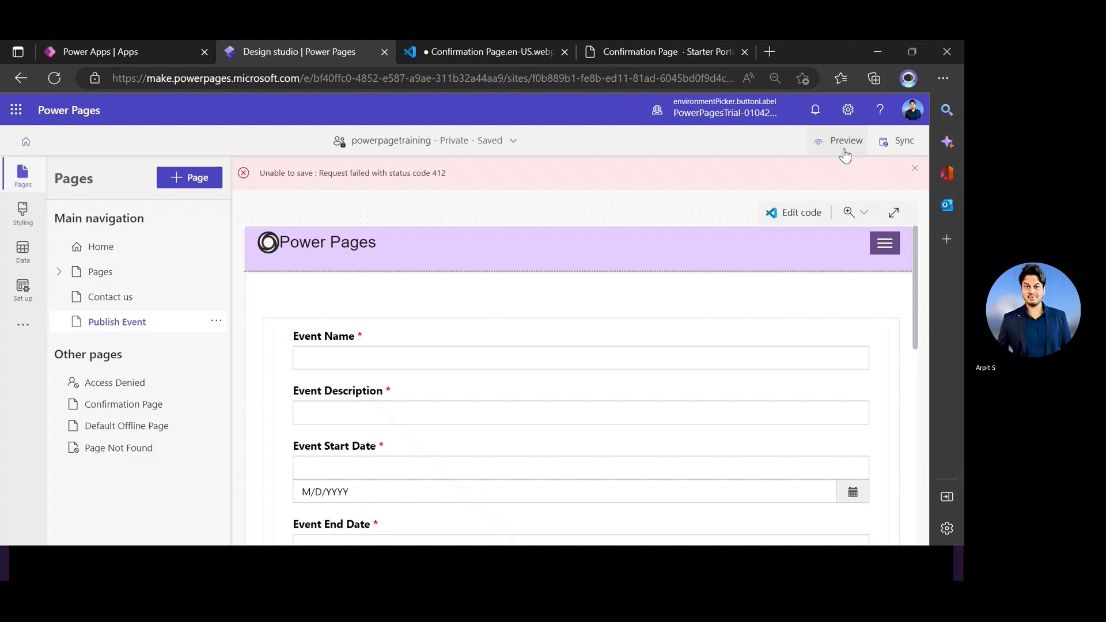
Preview the Publish Event page on the published site.
left_click(843, 151)
left_click(783, 183)
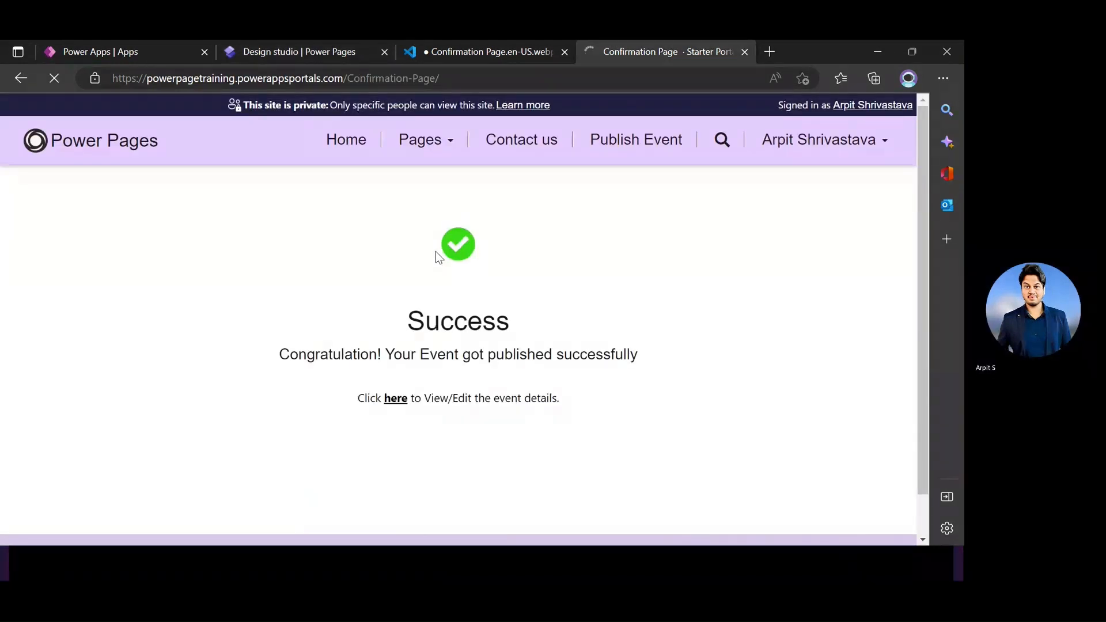
left_click(474, 52)
left_click(638, 54)
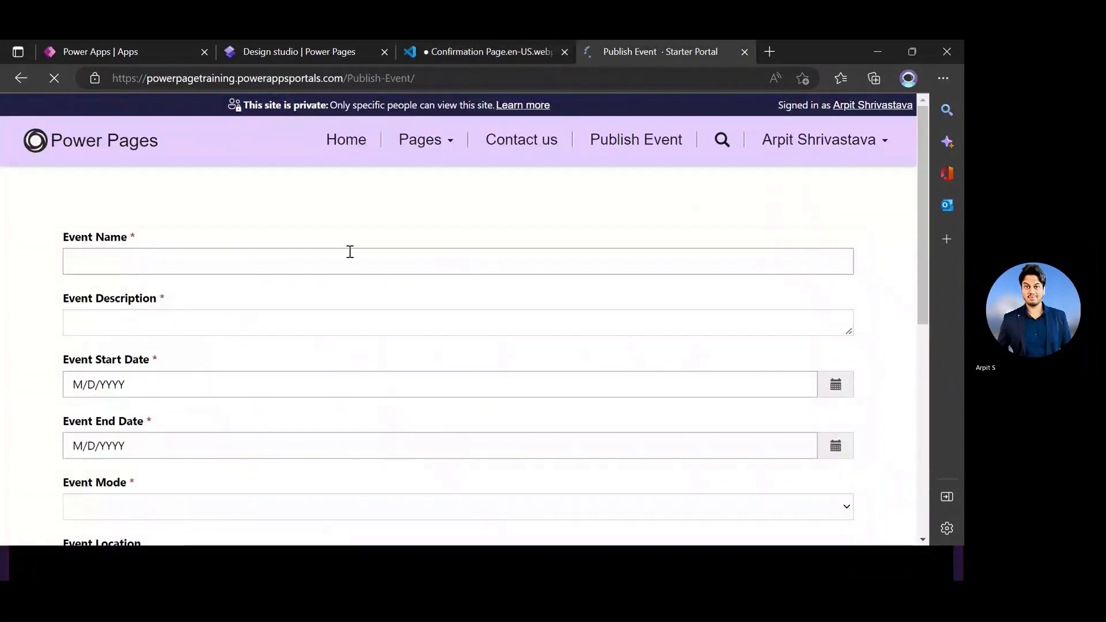
Fill in the Event Name as "PowerApps 30 Days Learning Challenge", reusing the saved entry and replacing "Power Pages".
left_click(227, 251)
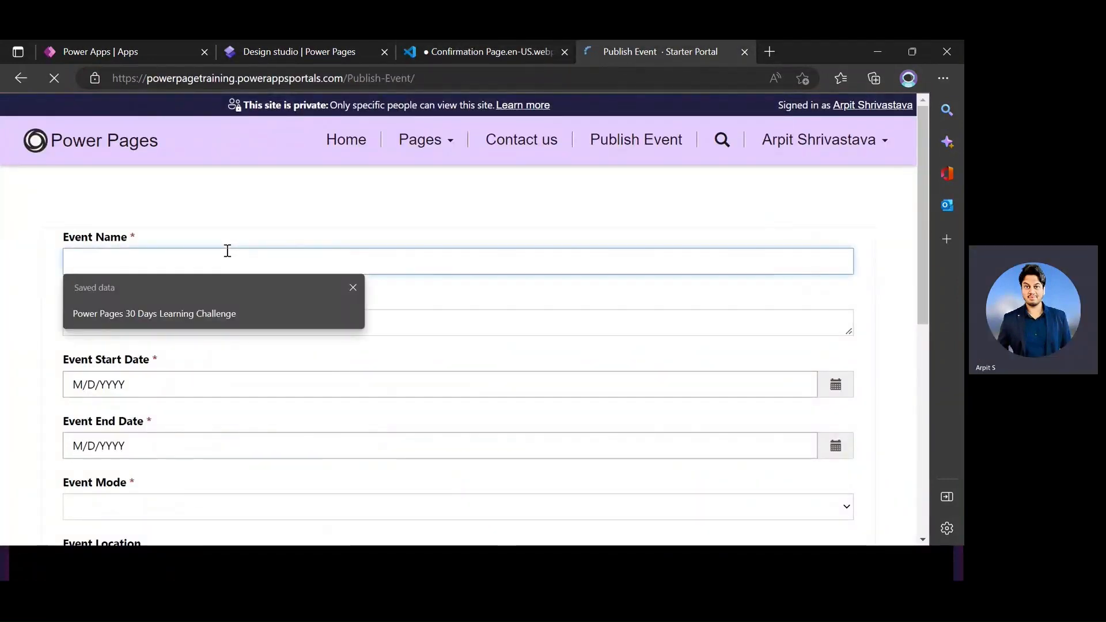
left_click(221, 312)
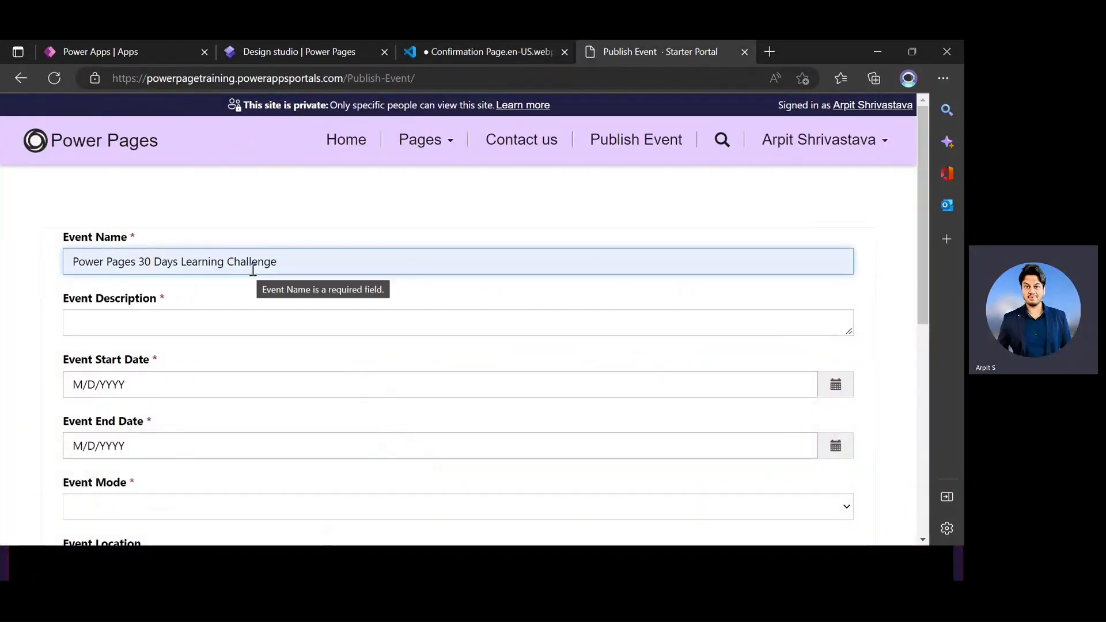
left_click_drag(137, 262, 49, 266)
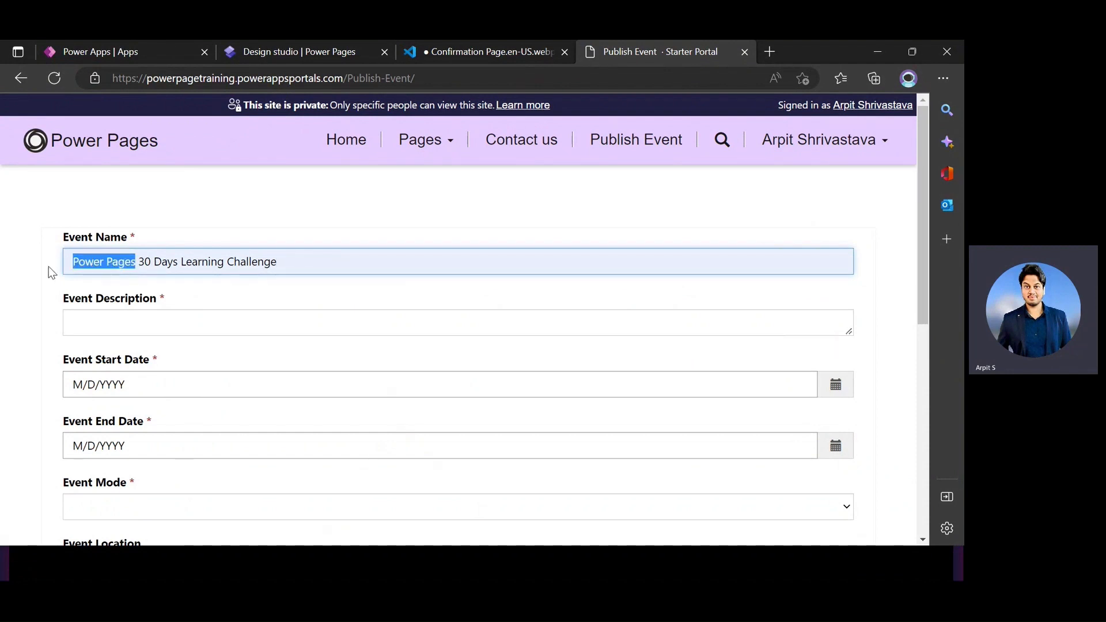
type("PowerApps")
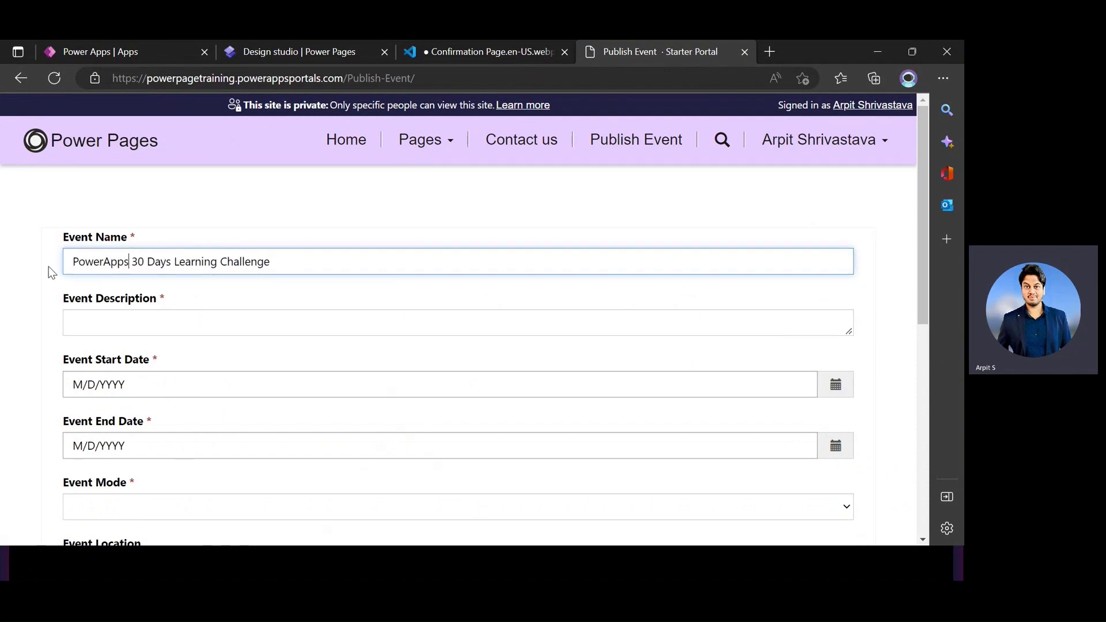
Copy the event name "PowerApps 30 Days Learning Challenge" into the Event Description.
key("ctrl+a")
key("ctrl+c")
left_click(111, 321)
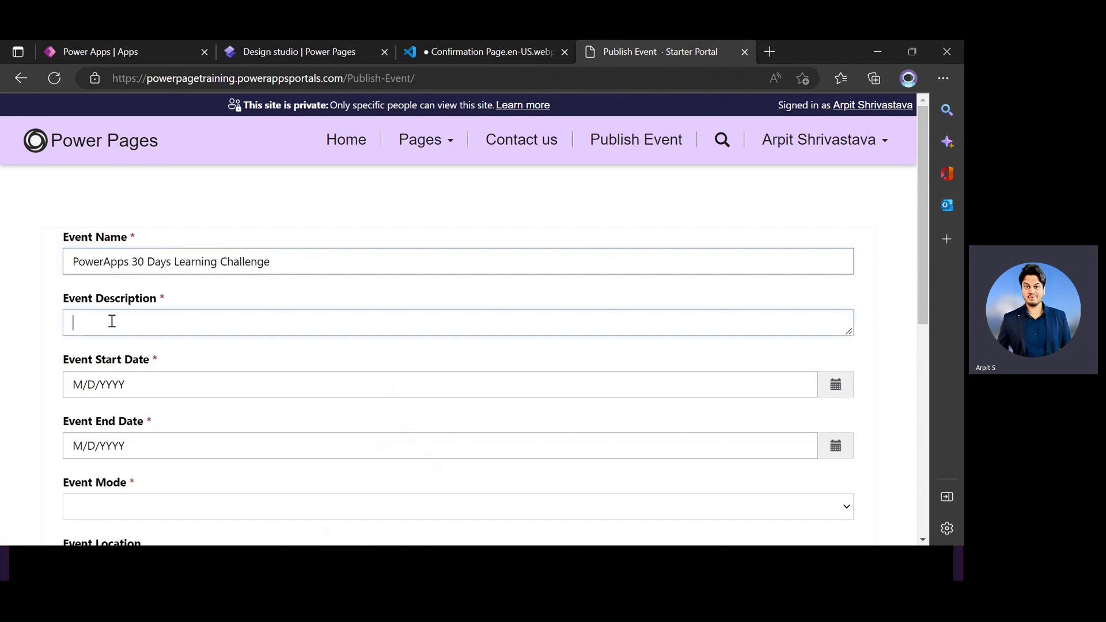
key("ctrl+v")
Set the Event Start Date to 2/1/2023.
left_click(833, 384)
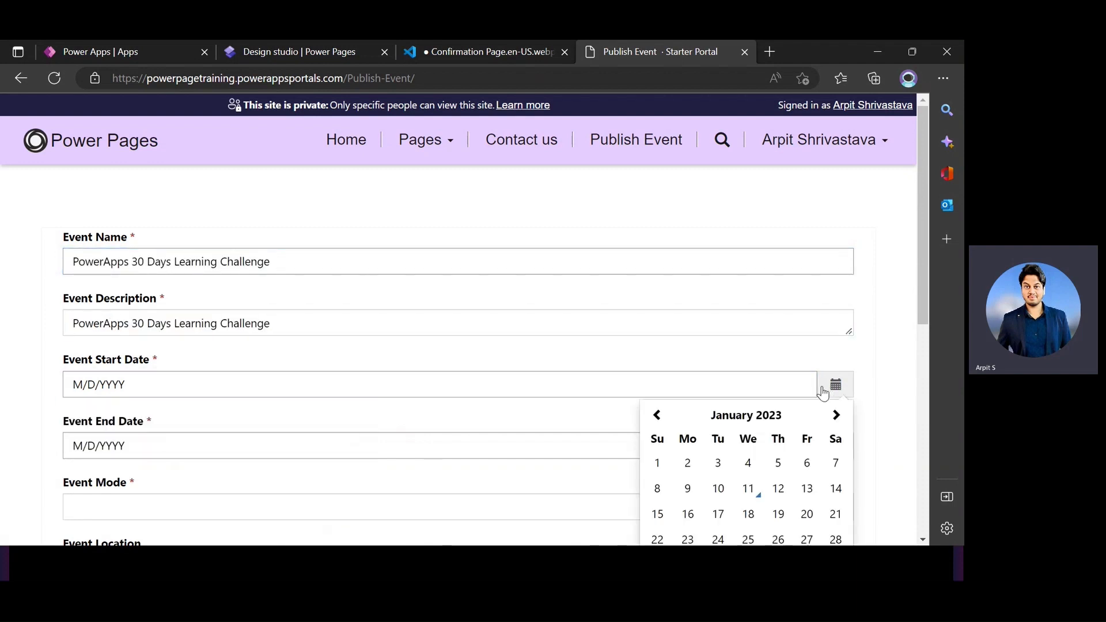
scroll(755, 450, "down", 1)
left_click(835, 349)
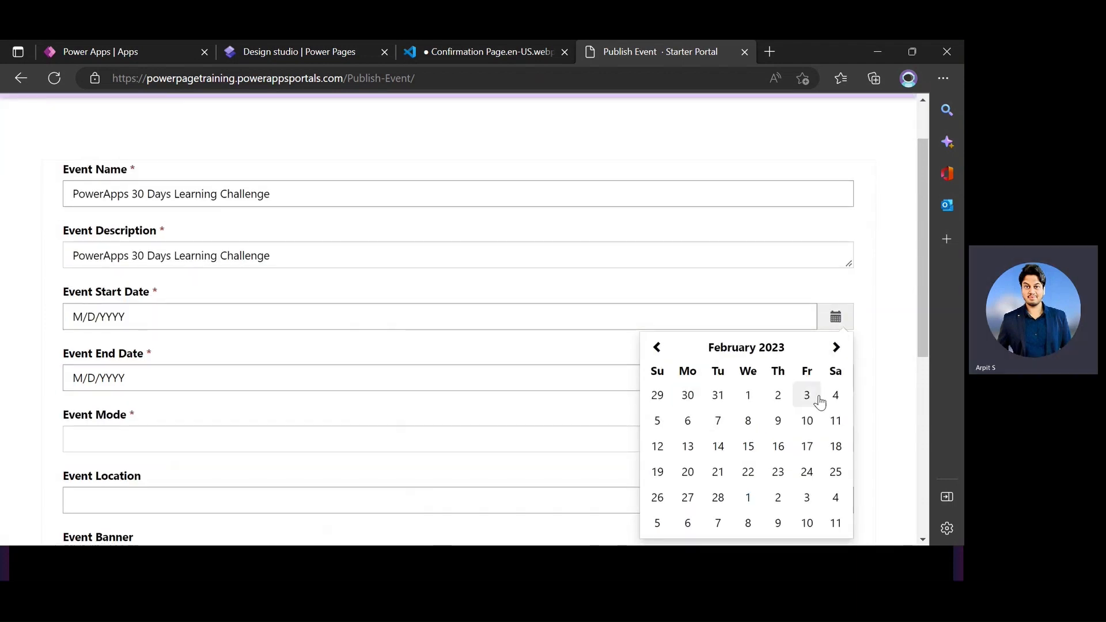
left_click(747, 397)
Set the Event End Date to 1/31/2023.
left_click(835, 378)
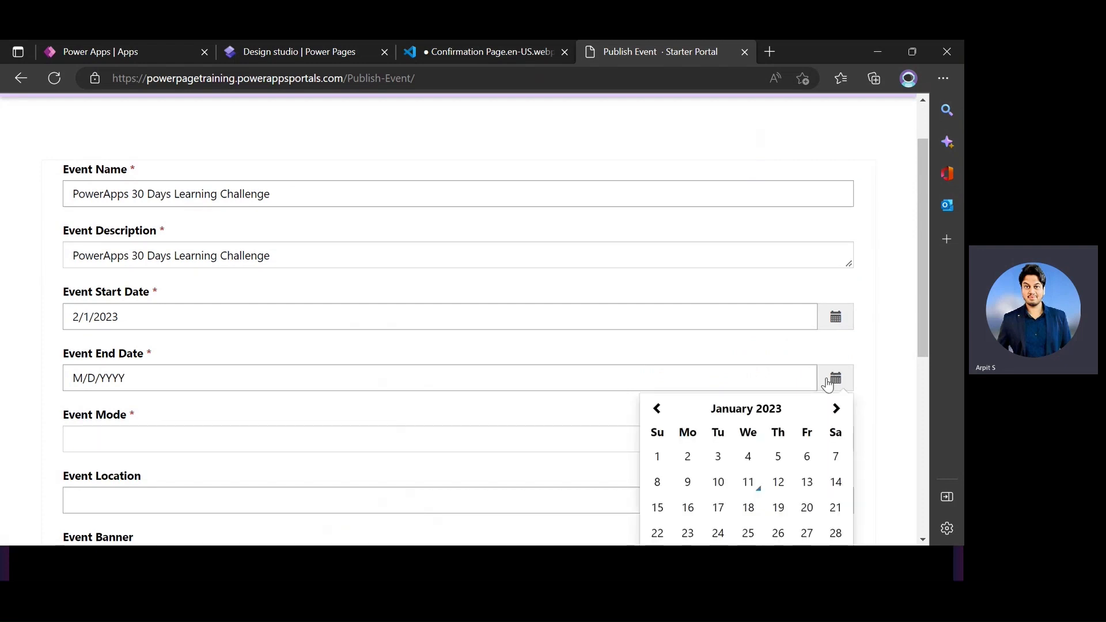
scroll(834, 380, "down", 1)
scroll(785, 473, "down", 3)
left_click(716, 358)
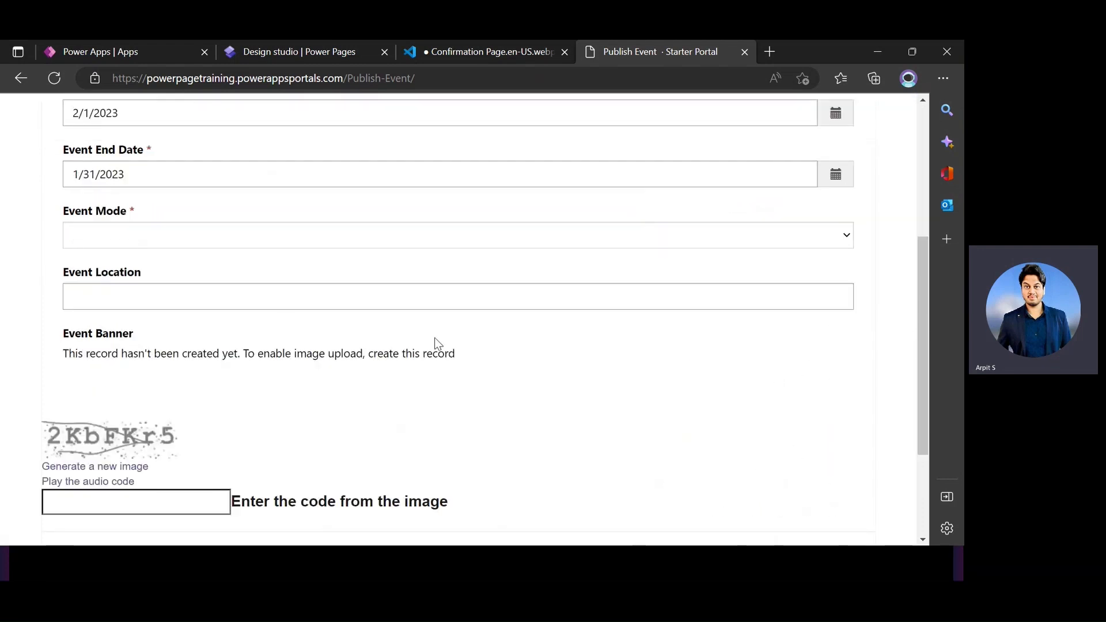
Set the Event Mode to Virtual (Online) and the Event Location to Online.
left_click(227, 244)
left_click(136, 275)
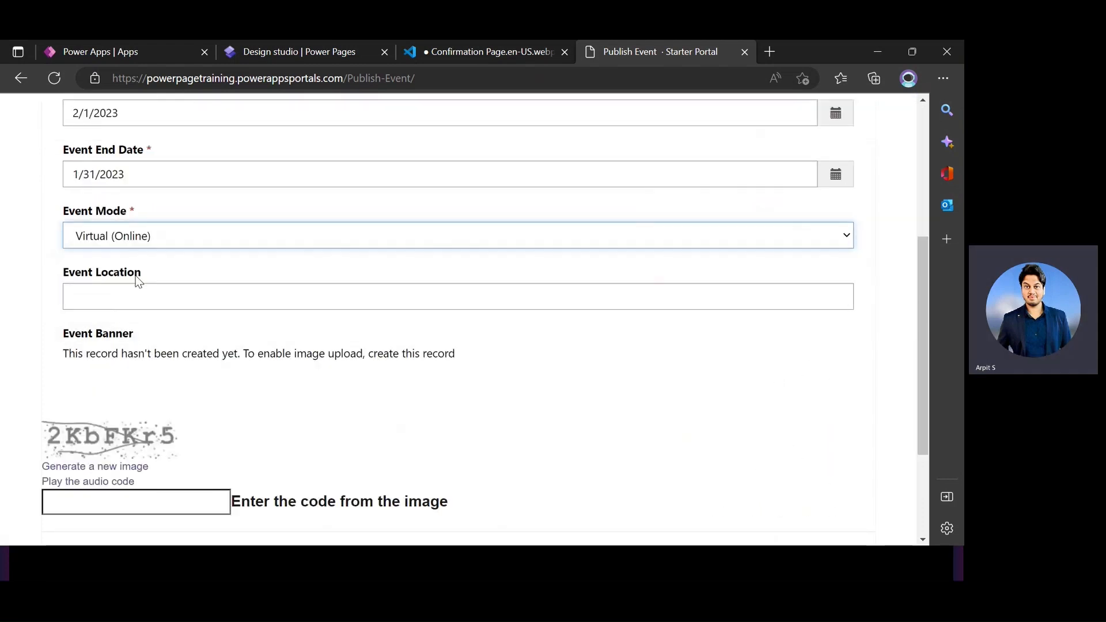
left_click(132, 295)
left_click(216, 346)
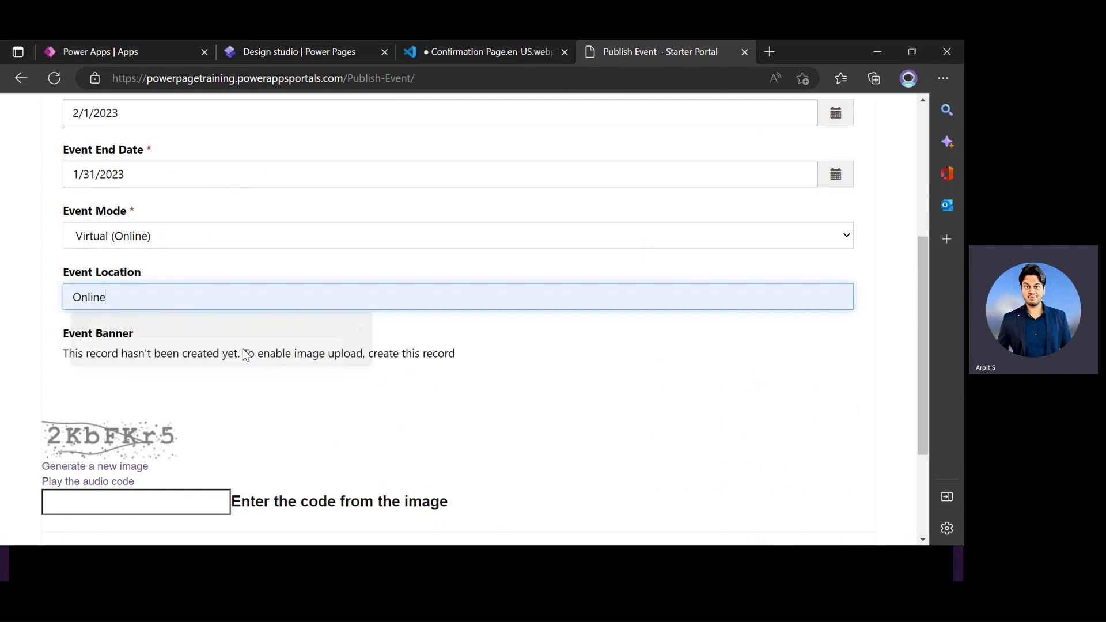
Enter the CAPTCHA code from the image and submit the event form.
scroll(268, 396, "down", 2)
left_click(101, 360)
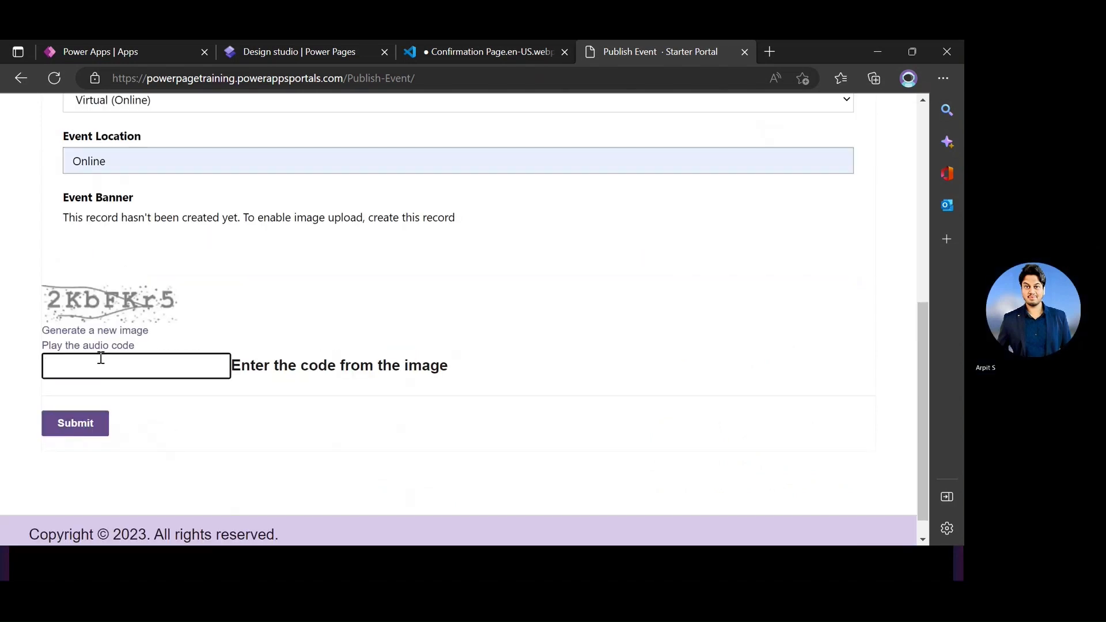
type("2KbFKr5")
left_click(82, 417)
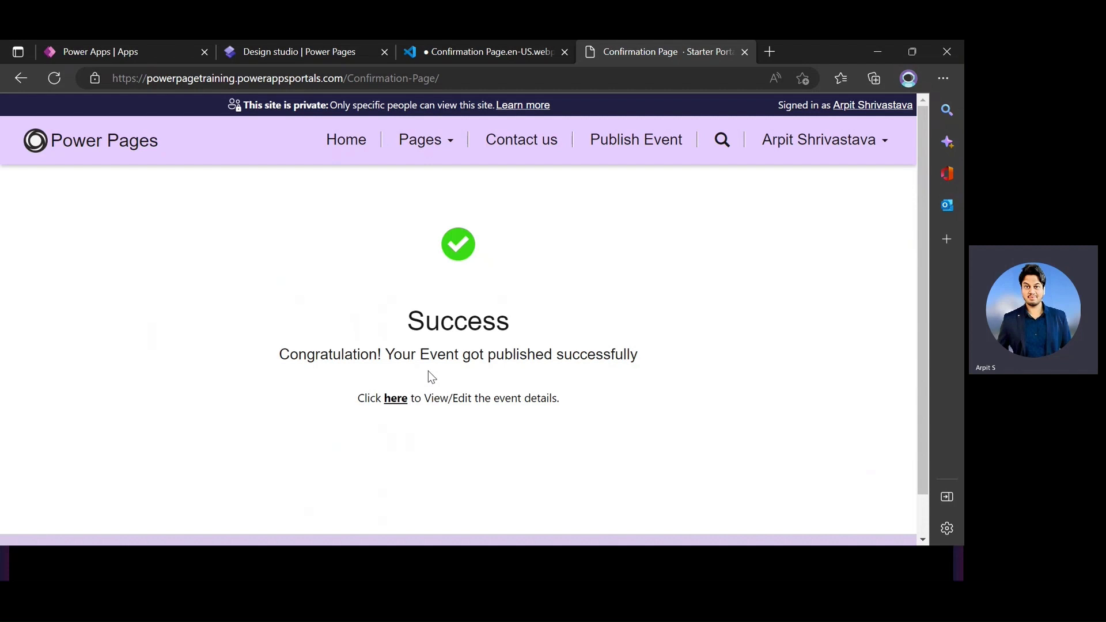
left_click(323, 53)
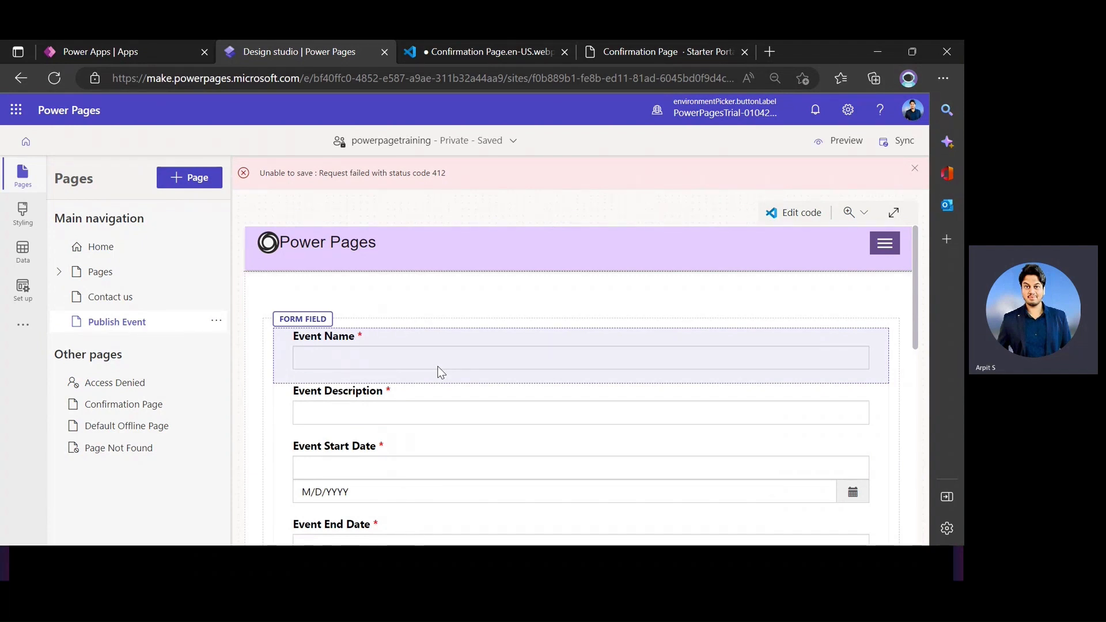
left_click(448, 50)
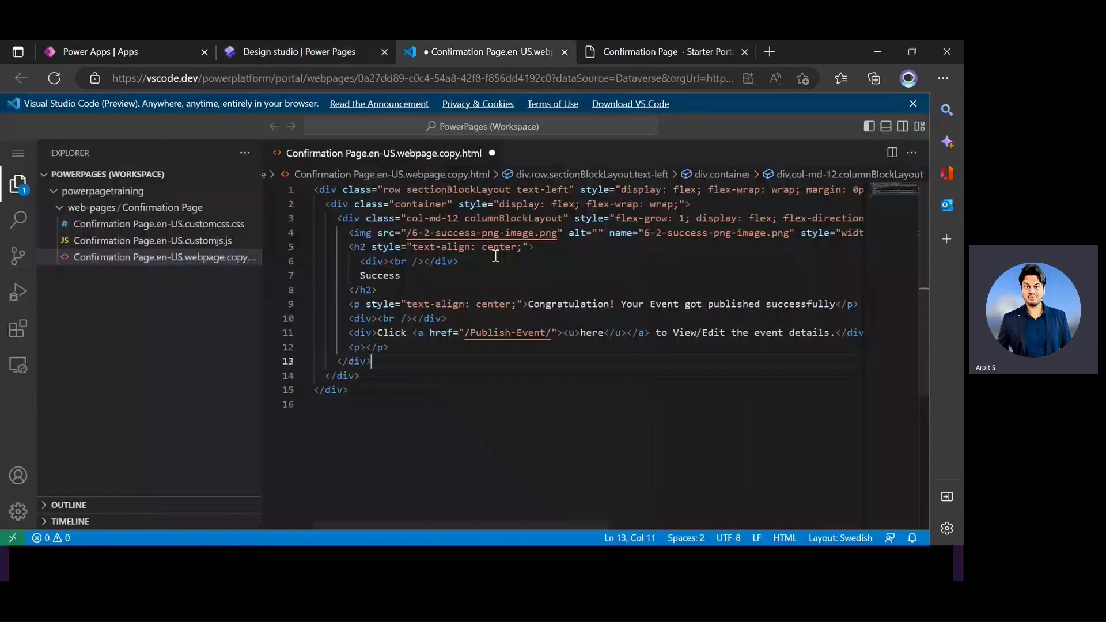
left_click(656, 52)
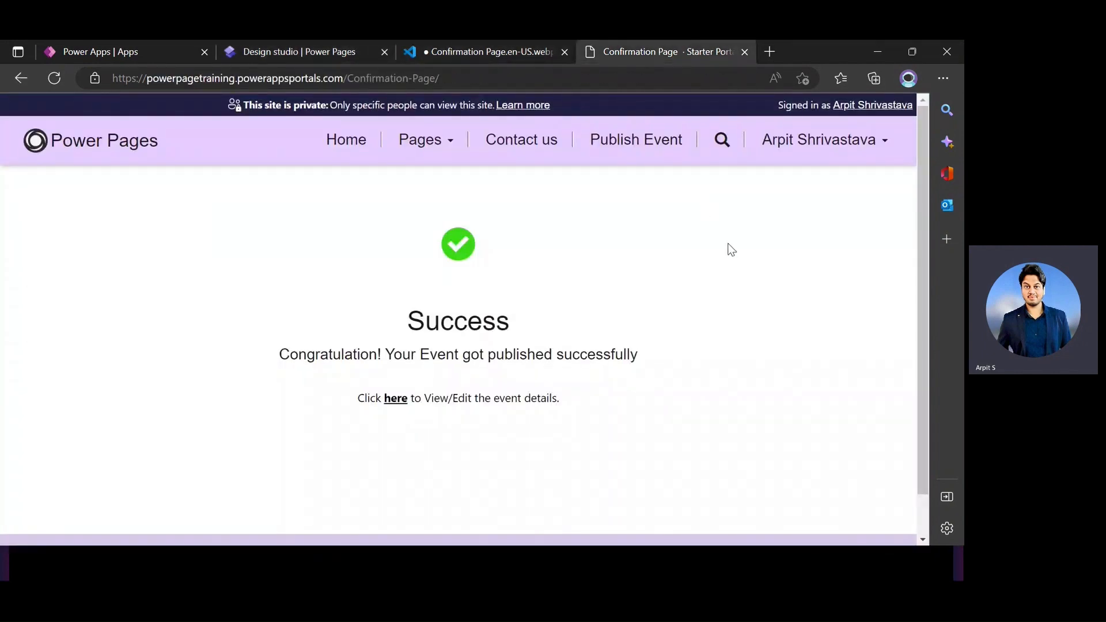
left_click(803, 151)
left_click(761, 200)
In the Power Pages design studio, add a blank page named "My Company" to the main navigation.
left_click(306, 52)
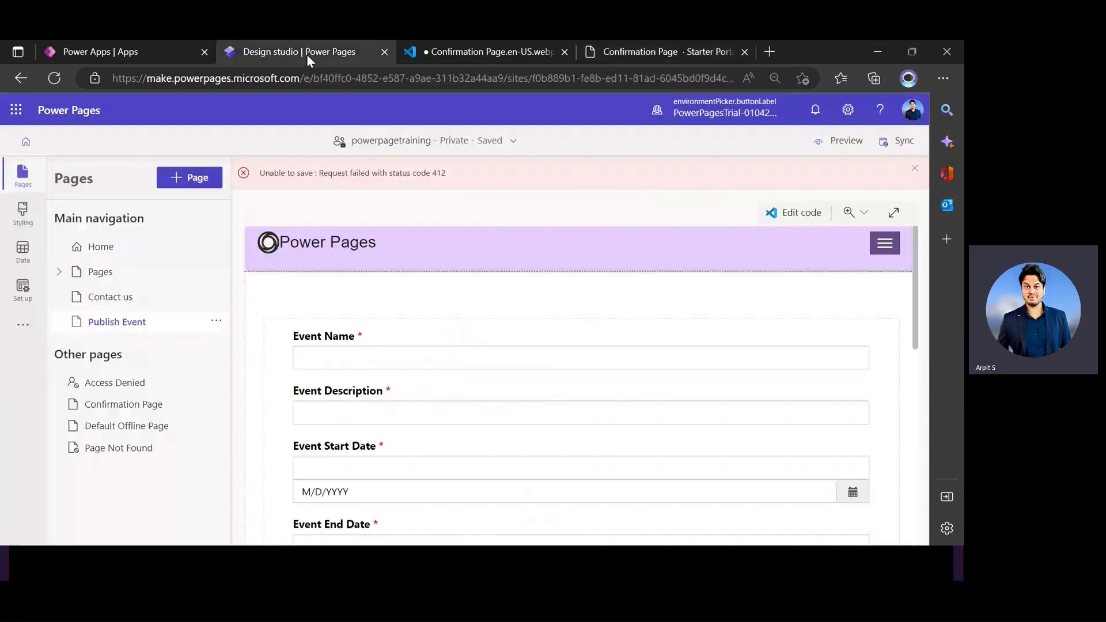
left_click(196, 179)
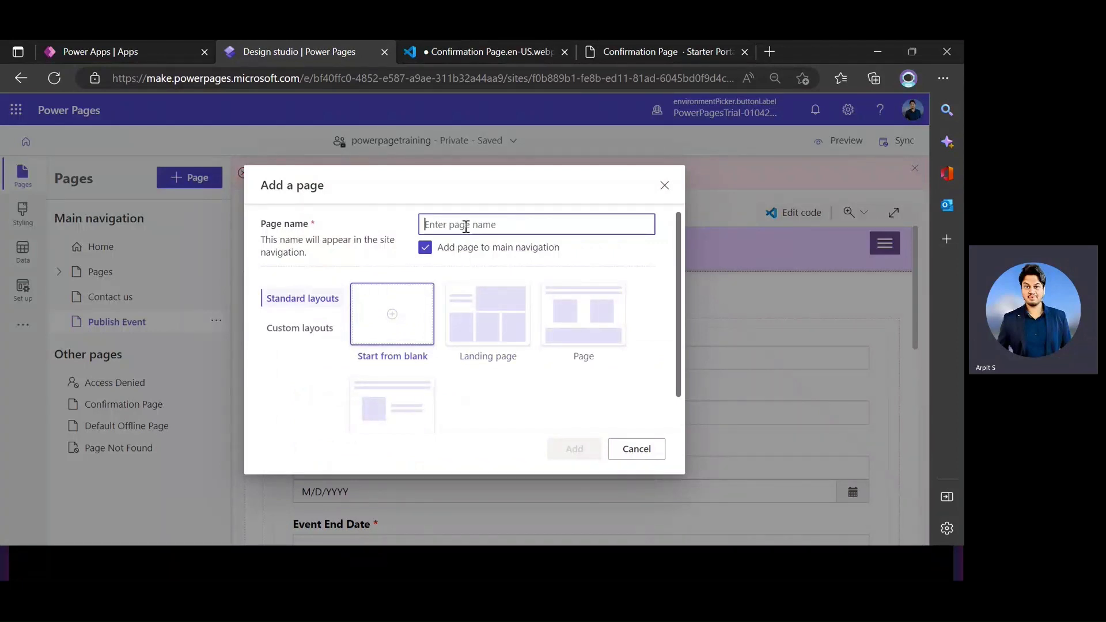
type("My")
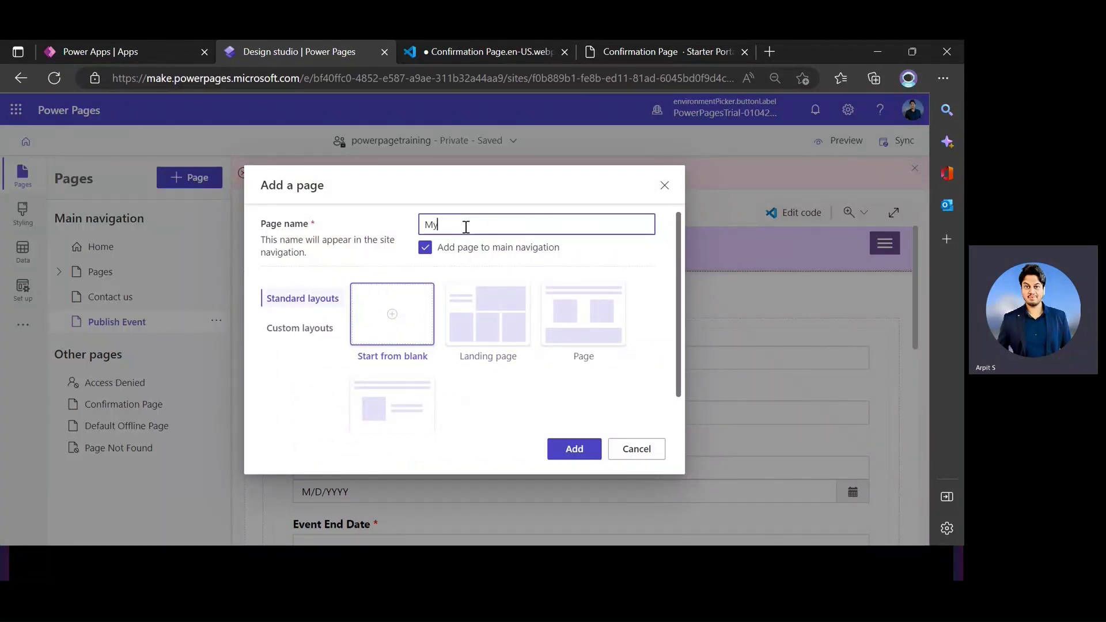
type(" Company")
left_click(401, 329)
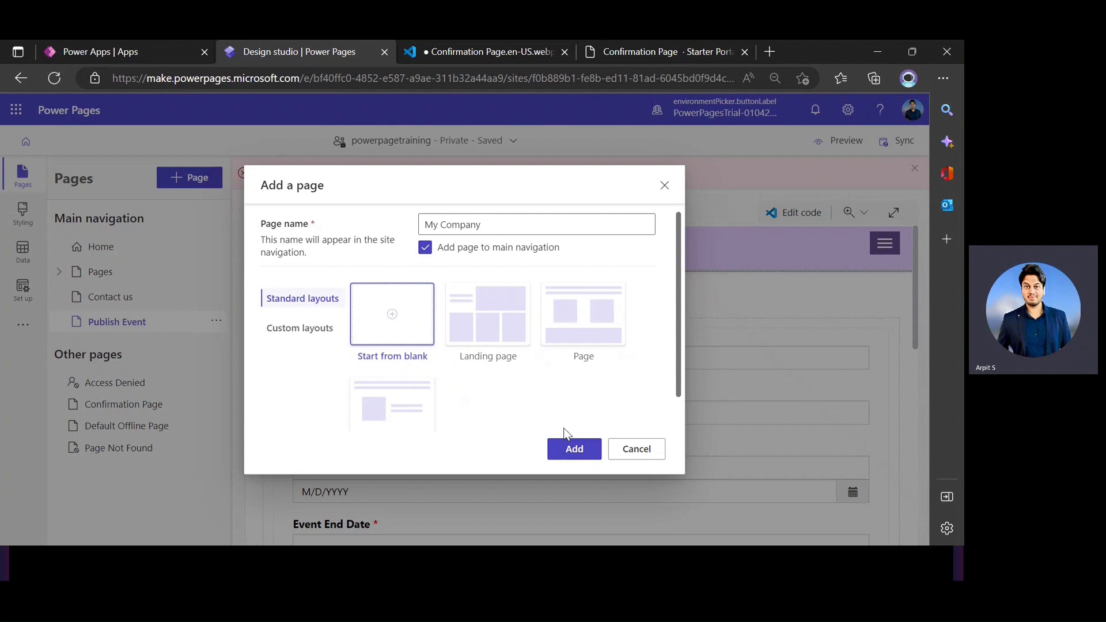
left_click(573, 459)
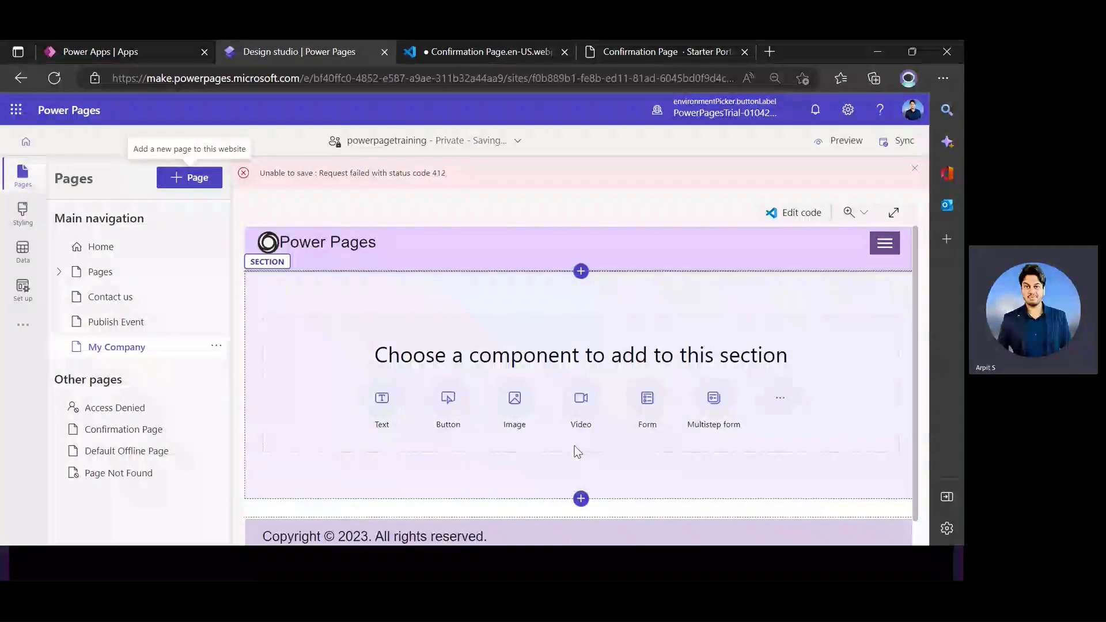
Start a new form in the My Company page's section, using the Account (account) table for its data.
left_click(645, 414)
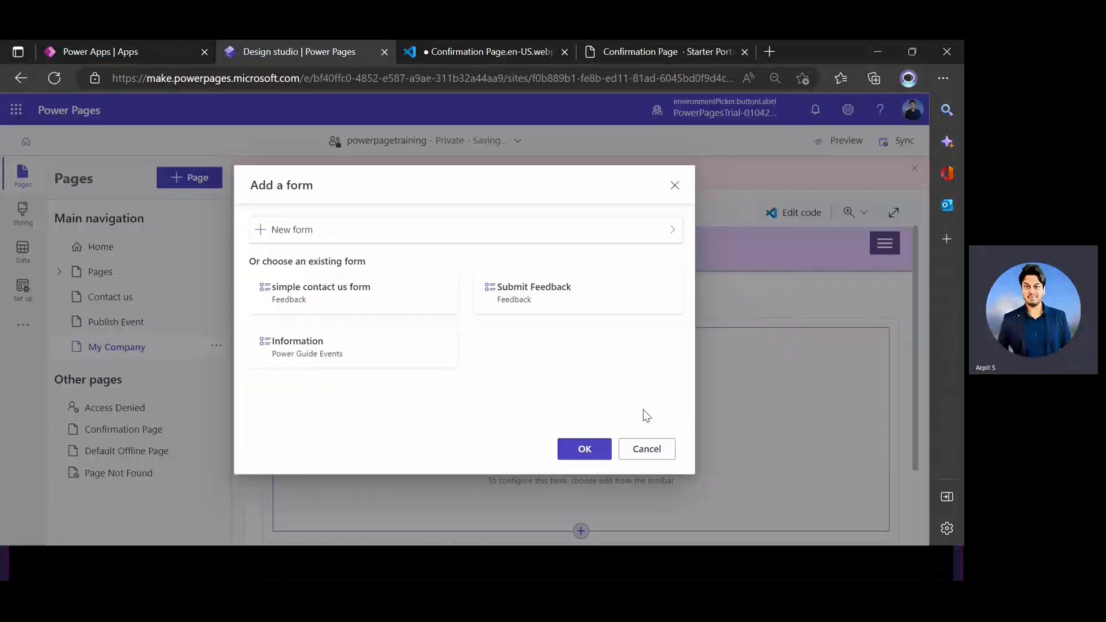
left_click(338, 311)
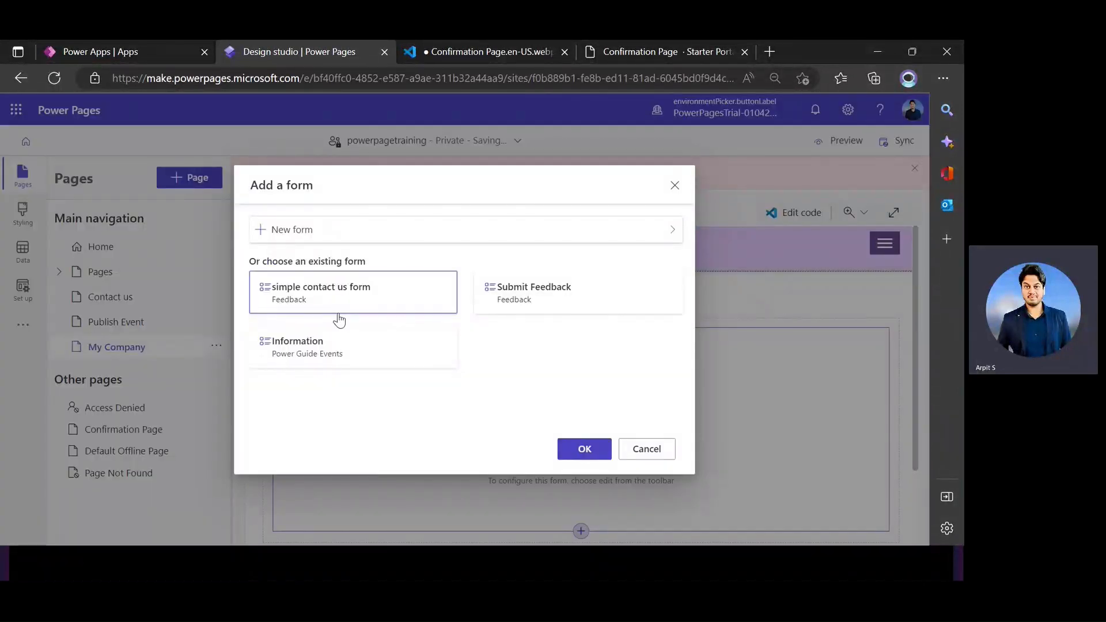
left_click(301, 231)
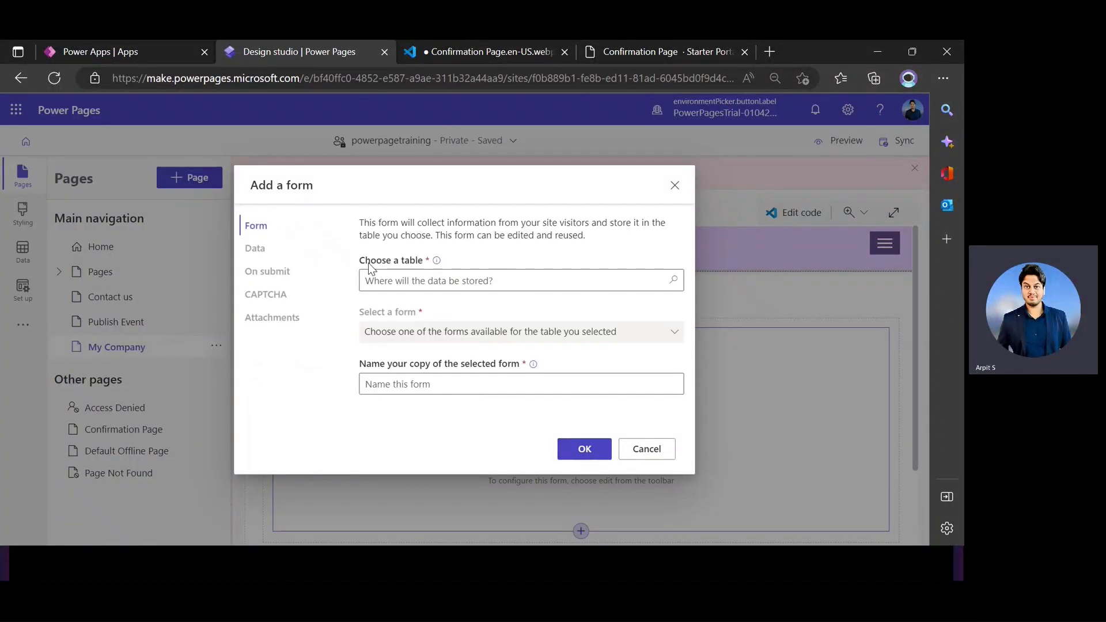
left_click(407, 280)
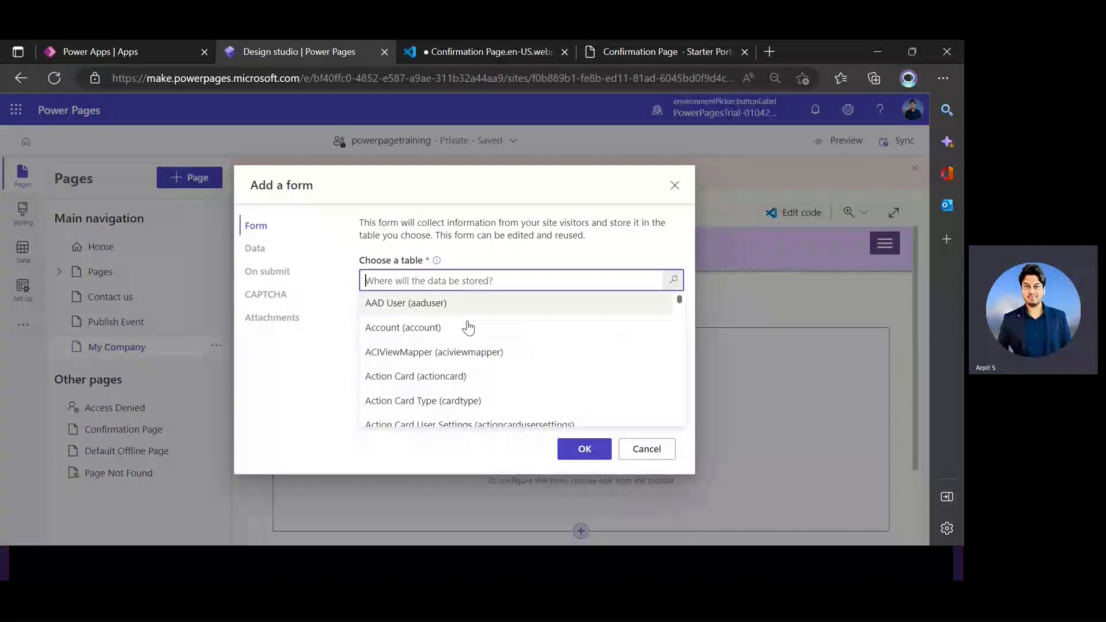
left_click(444, 332)
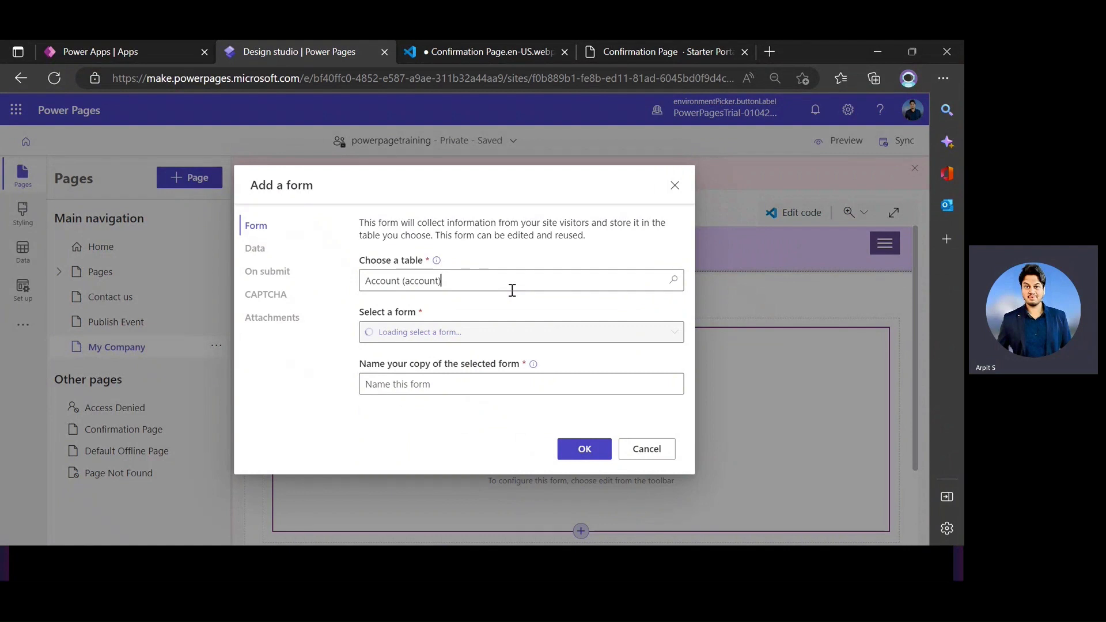
Base the new form on the Account - Portal form, keeping the suggested name for the copy.
left_click(457, 339)
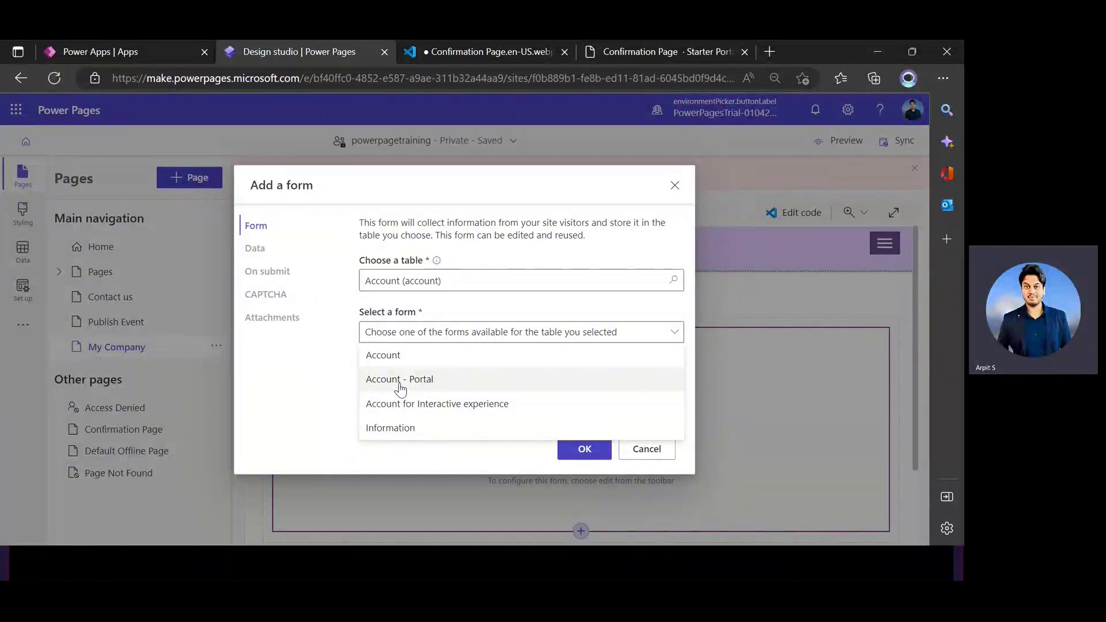
left_click(400, 384)
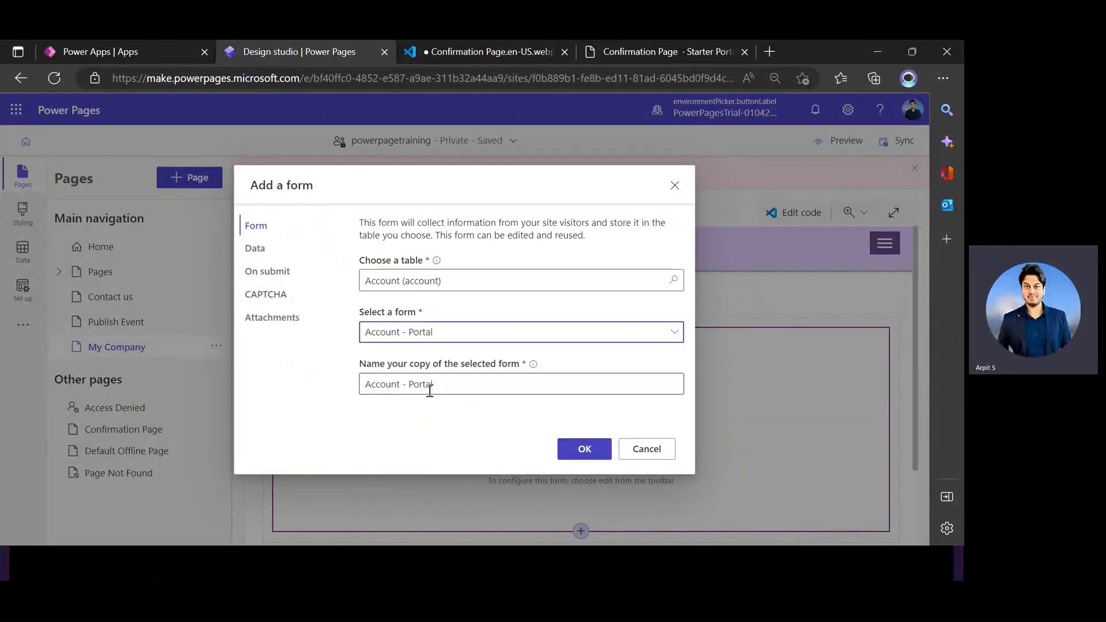
left_click(422, 338)
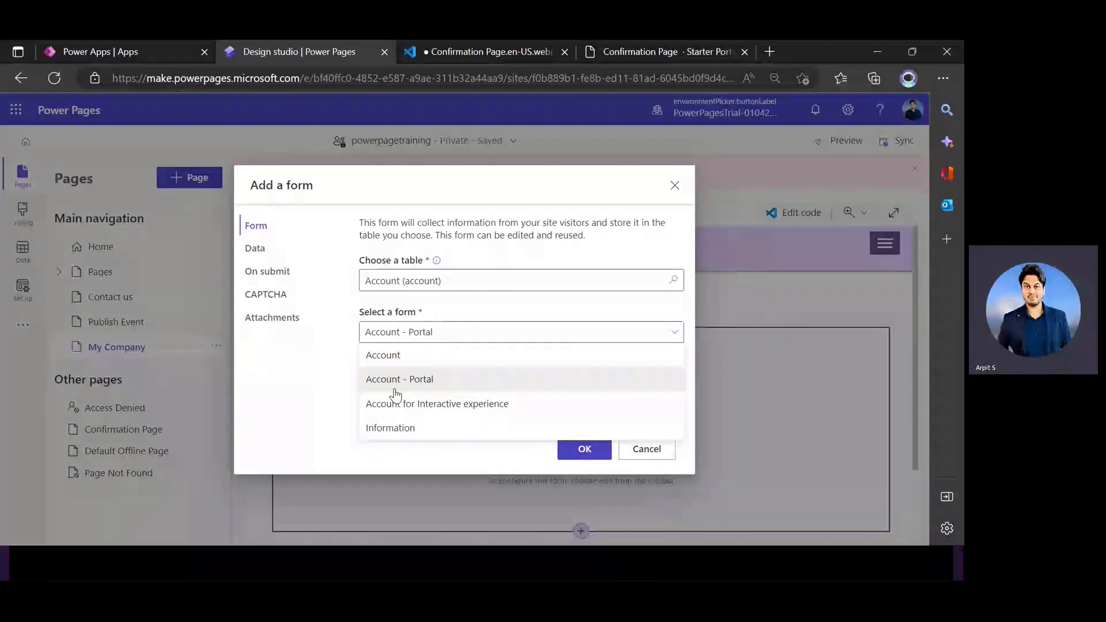
left_click(415, 380)
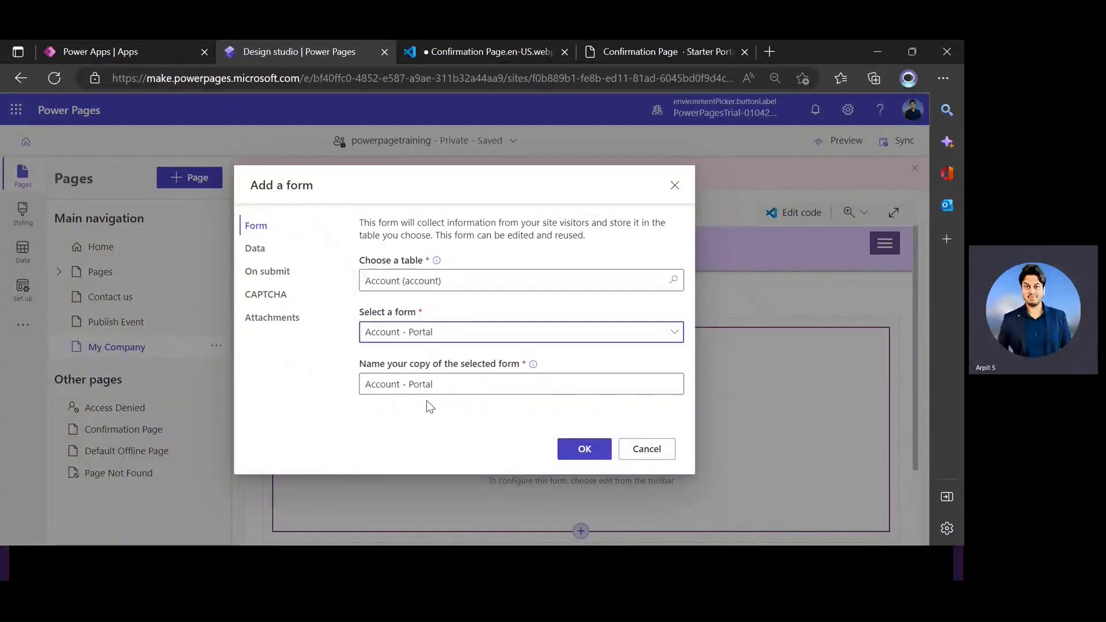
Set the new form's data mode to "Is read-only".
left_click(259, 254)
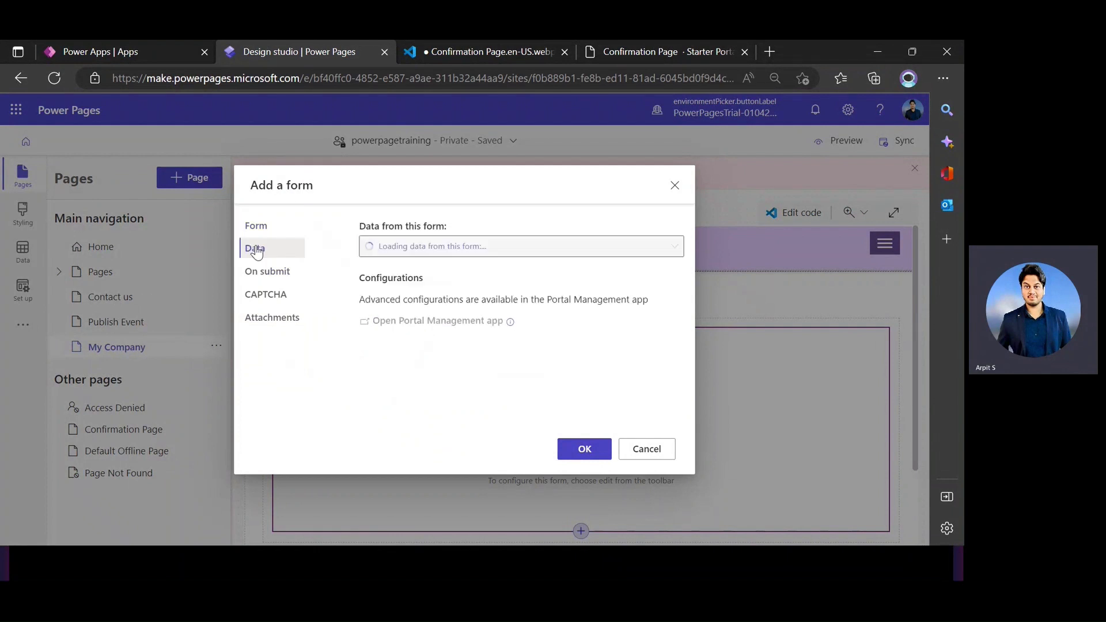
left_click(433, 247)
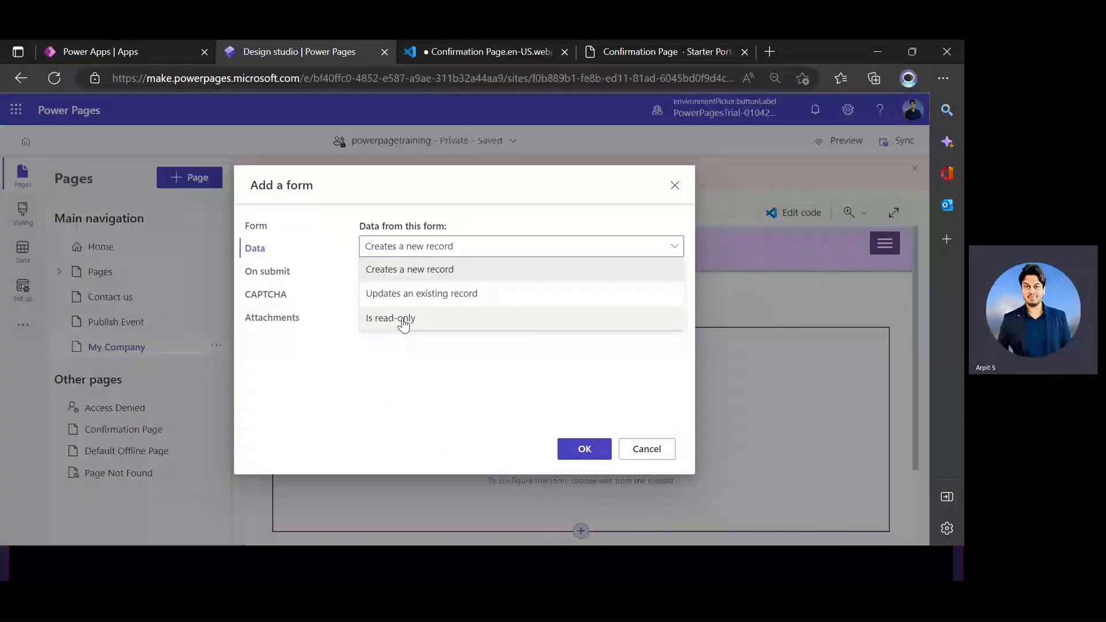
left_click(408, 317)
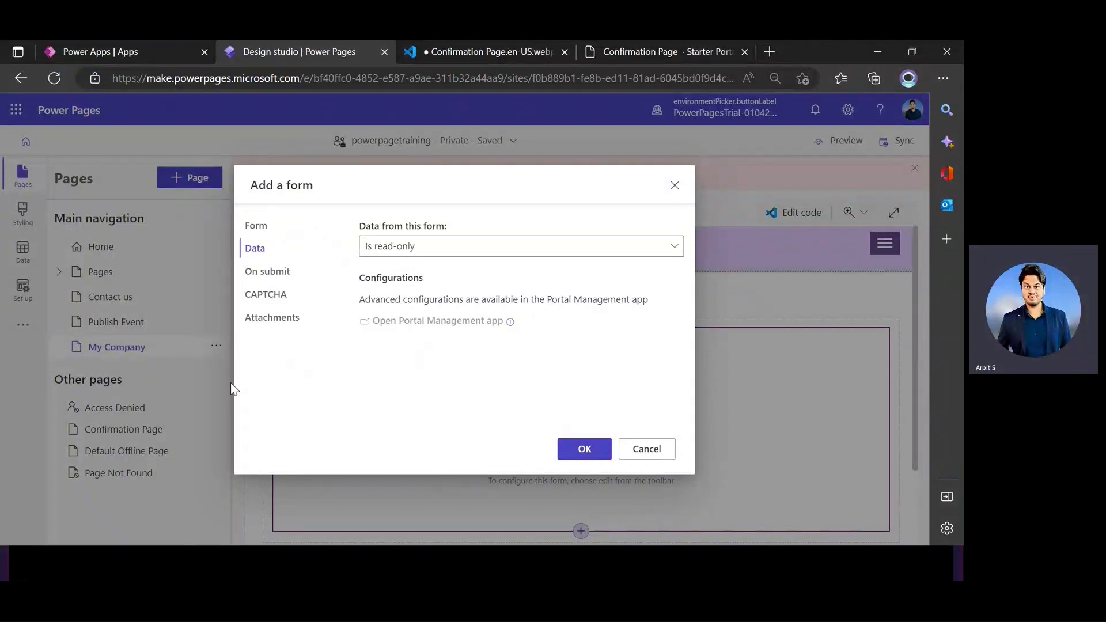
Examine the note on advanced configurations in the Portal Management app and the form's available data modes.
left_click_drag(547, 299, 660, 309)
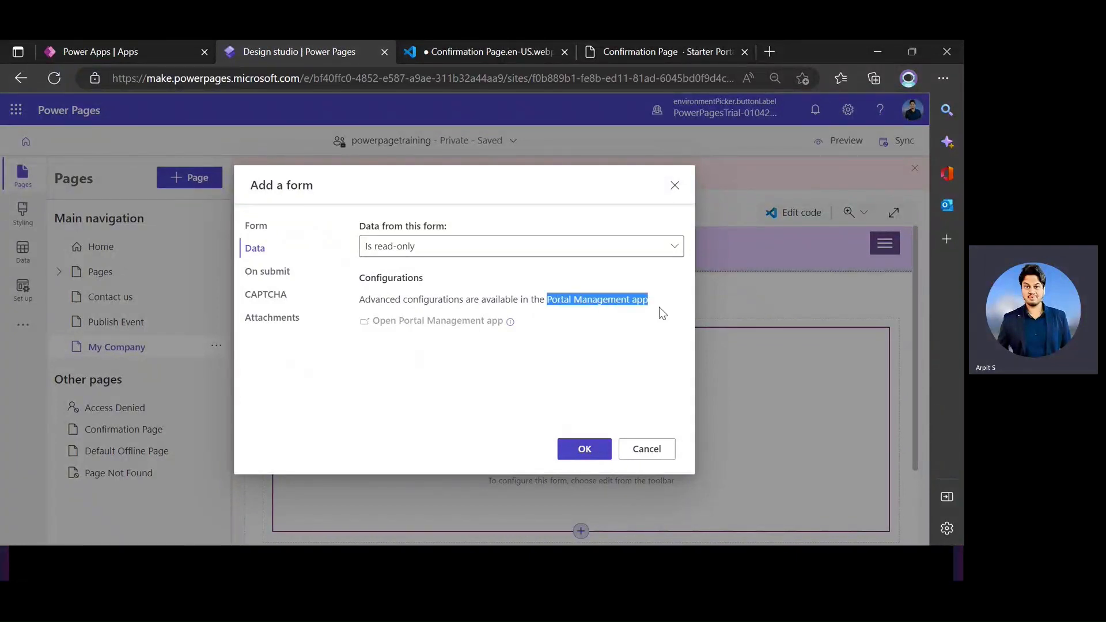
left_click(382, 391)
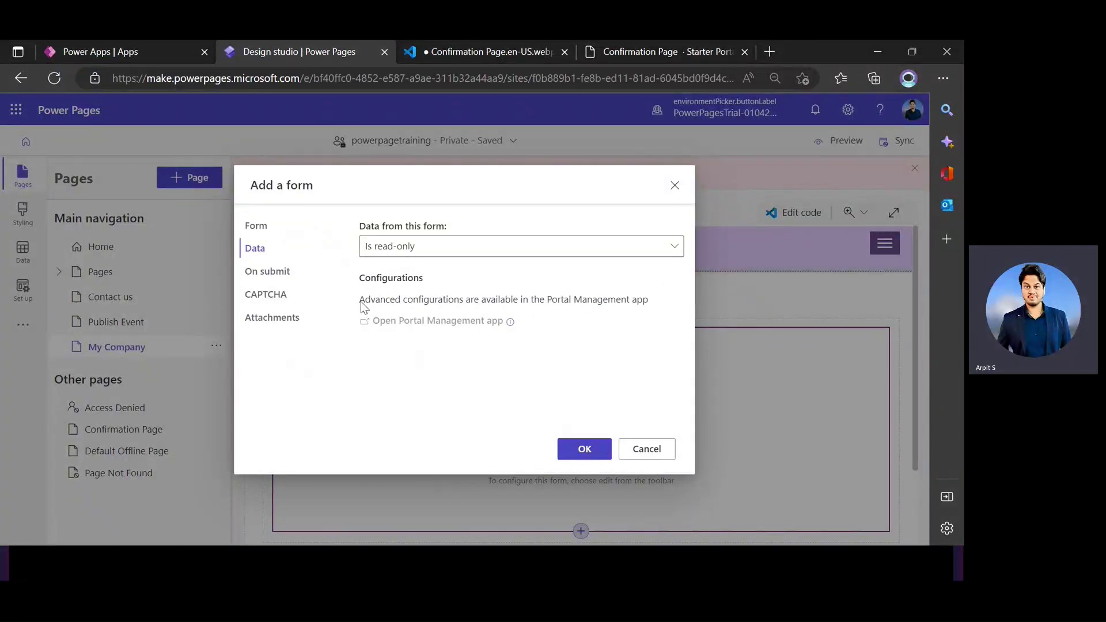
left_click_drag(364, 302, 417, 321)
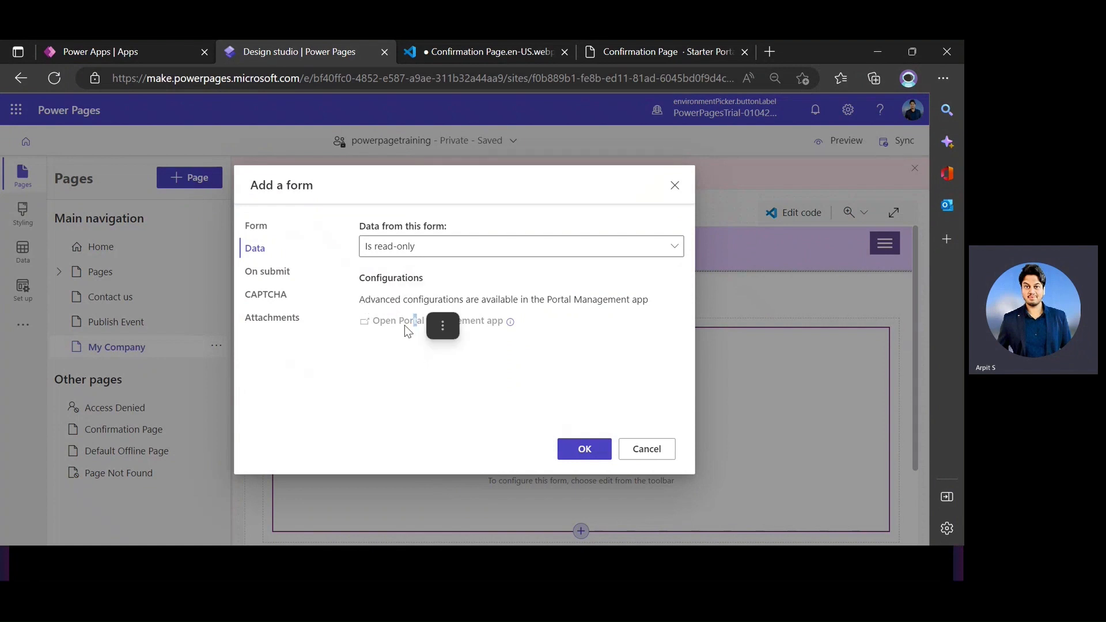
left_click_drag(538, 303, 651, 311)
left_click(495, 337)
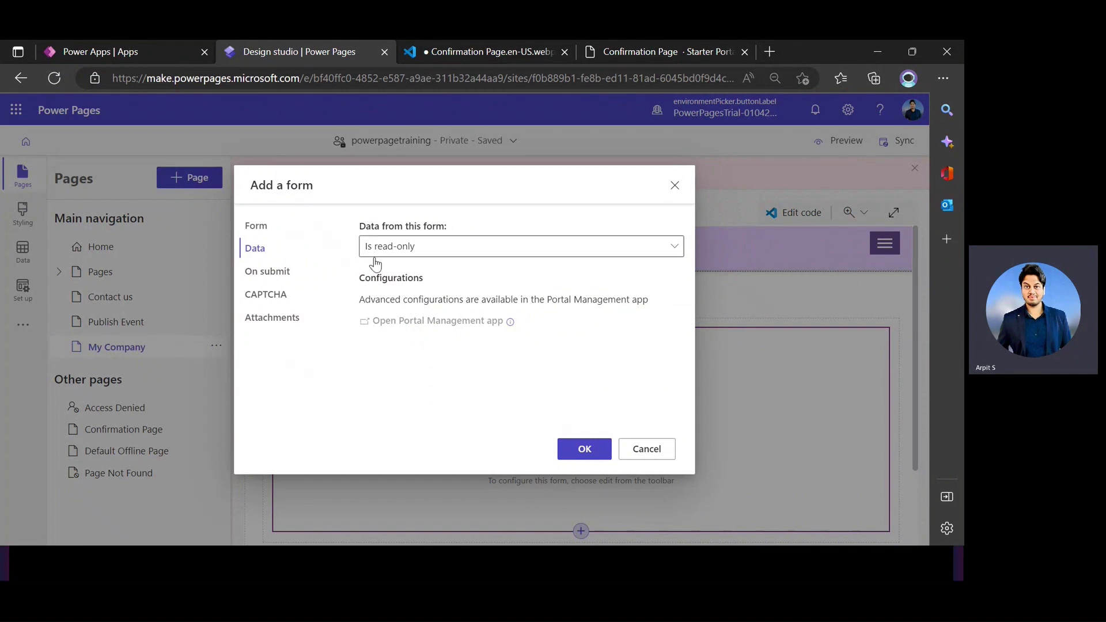
left_click(400, 252)
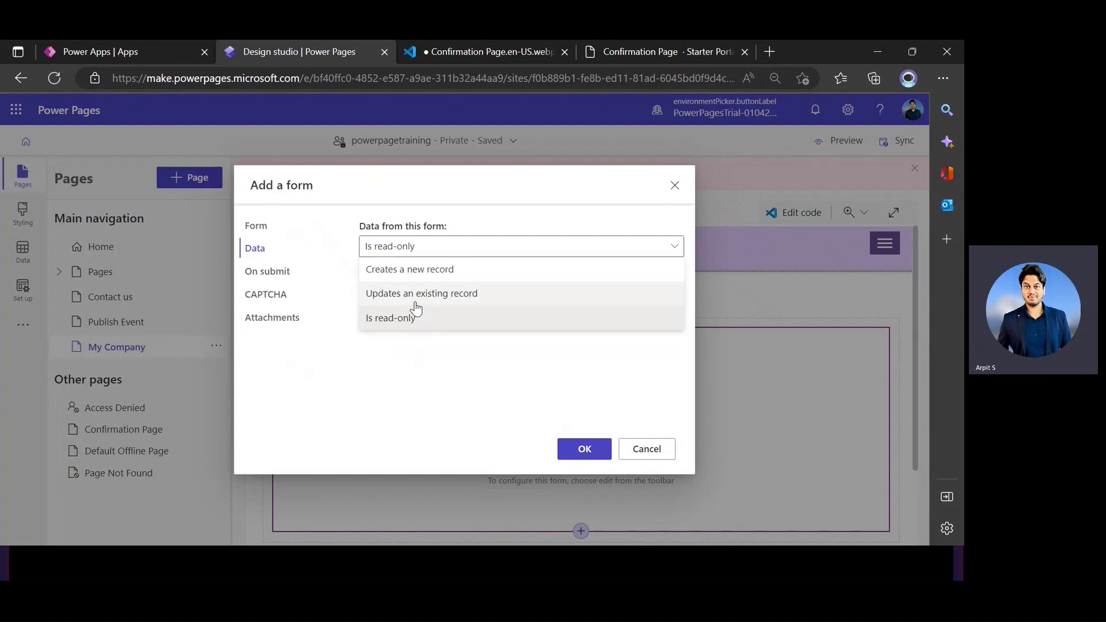
left_click(425, 399)
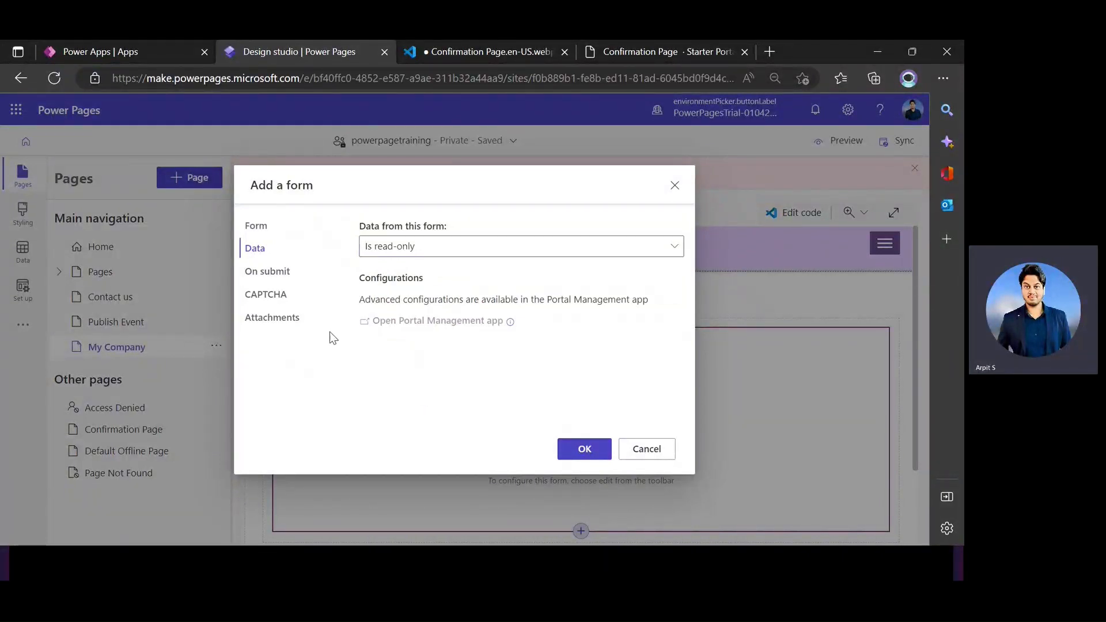
Review the new form's on-submit, CAPTCHA and attachment settings, and return to its table and form selection.
left_click(279, 279)
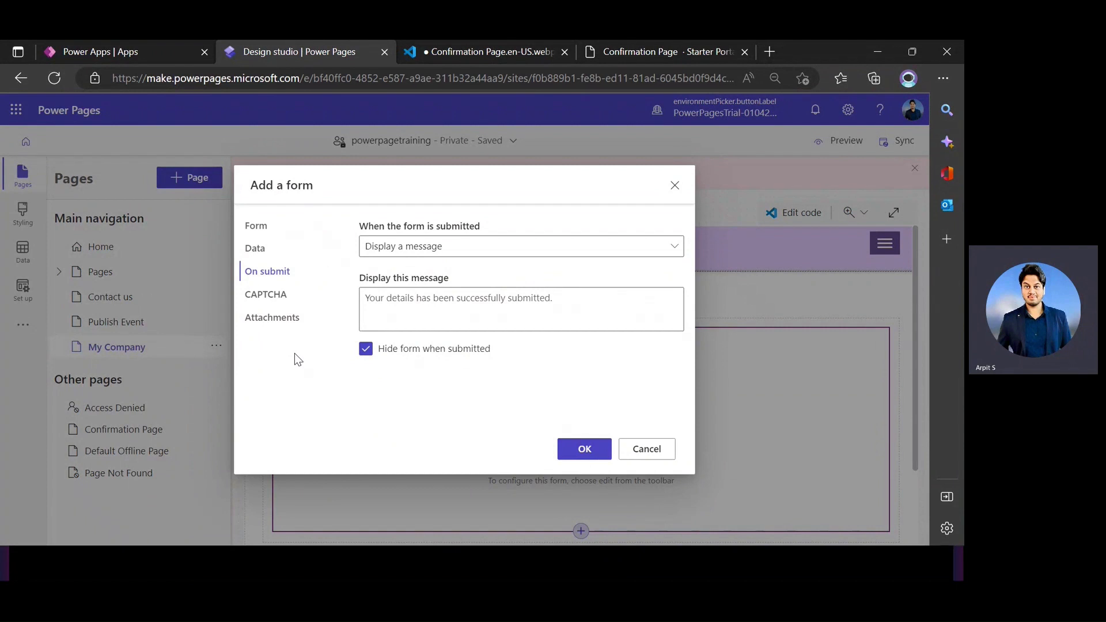
left_click(281, 302)
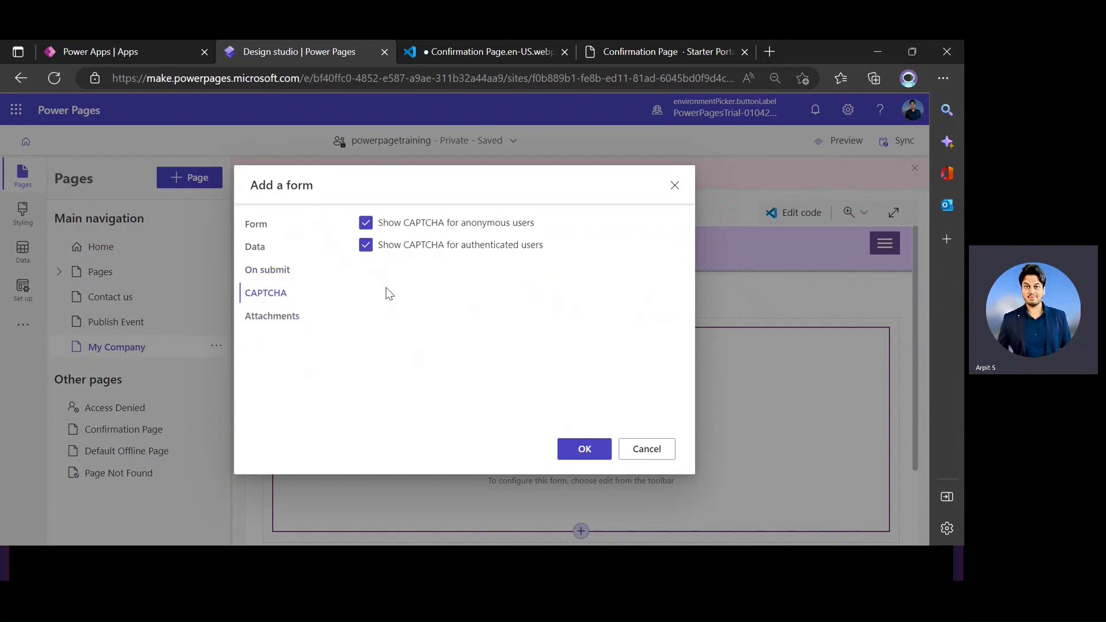
left_click(274, 320)
left_click(256, 226)
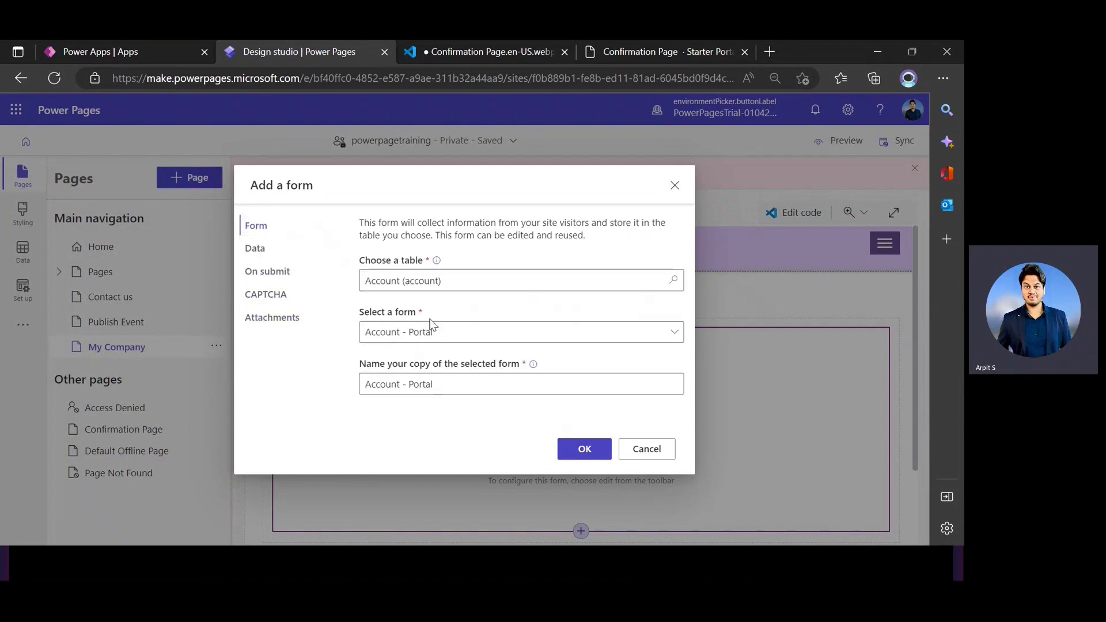
Launch the Portal Management app from the Power Apps app list and return to the new form's data settings in the design studio.
left_click(256, 249)
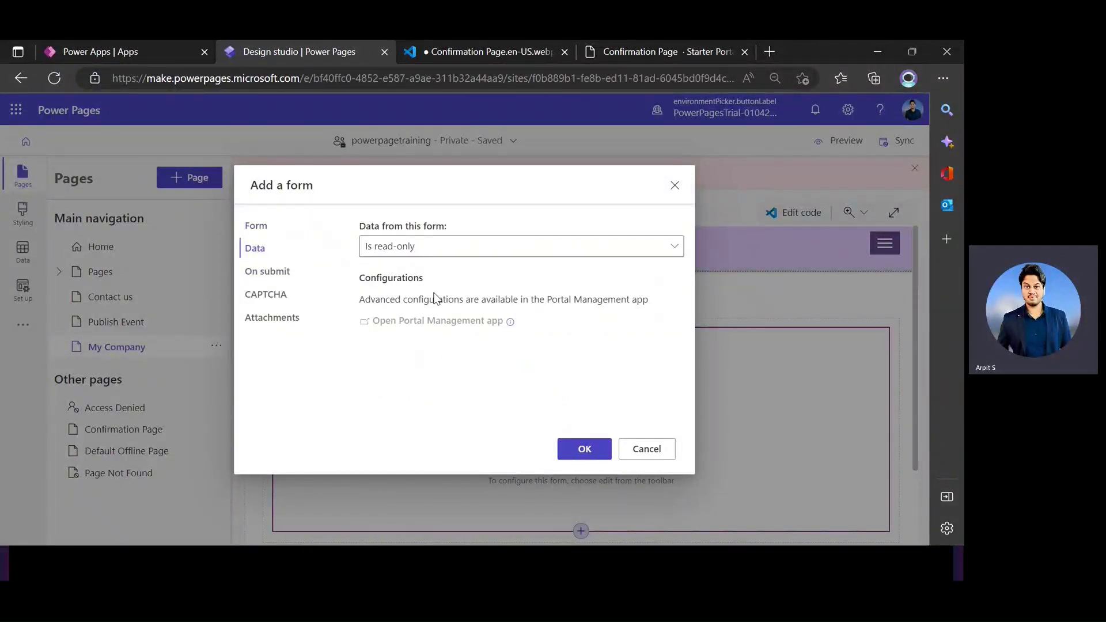
left_click(147, 53)
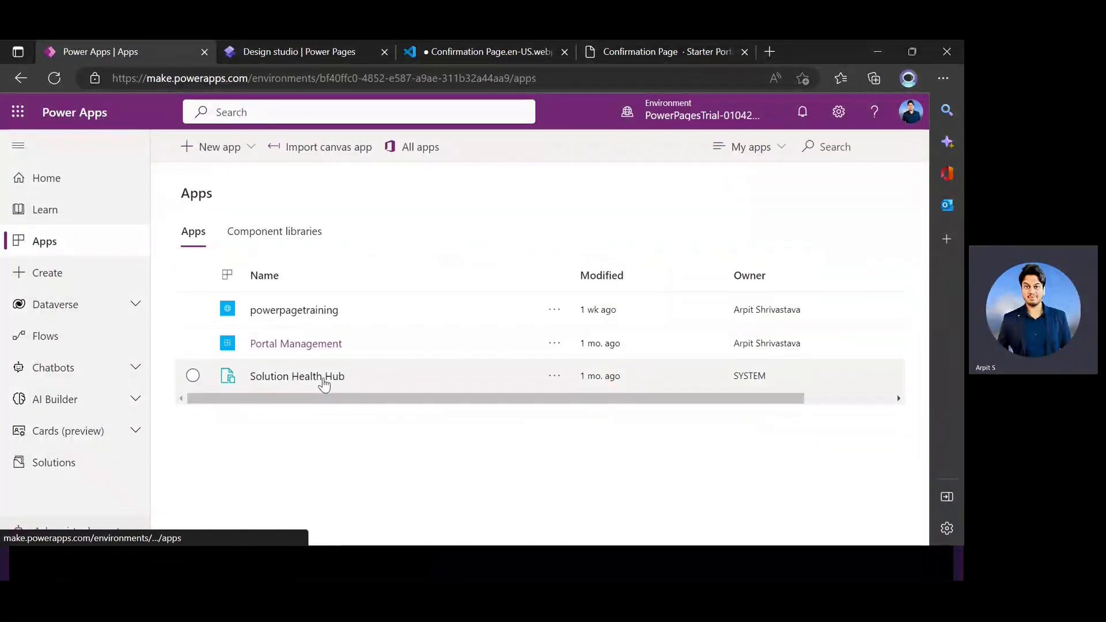
left_click(301, 344)
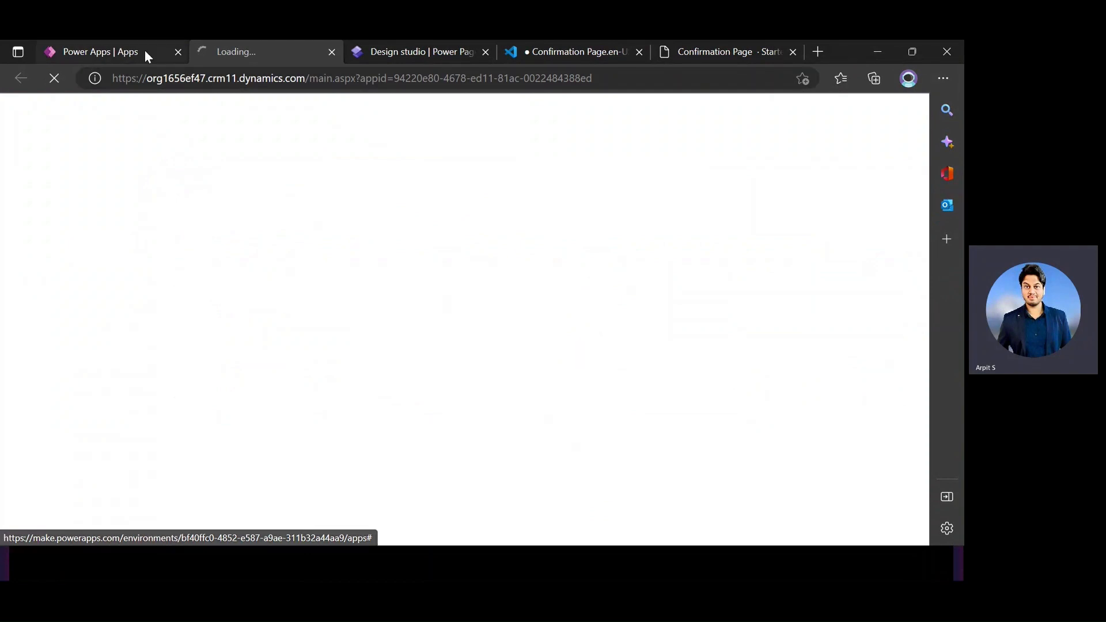
left_click(139, 50)
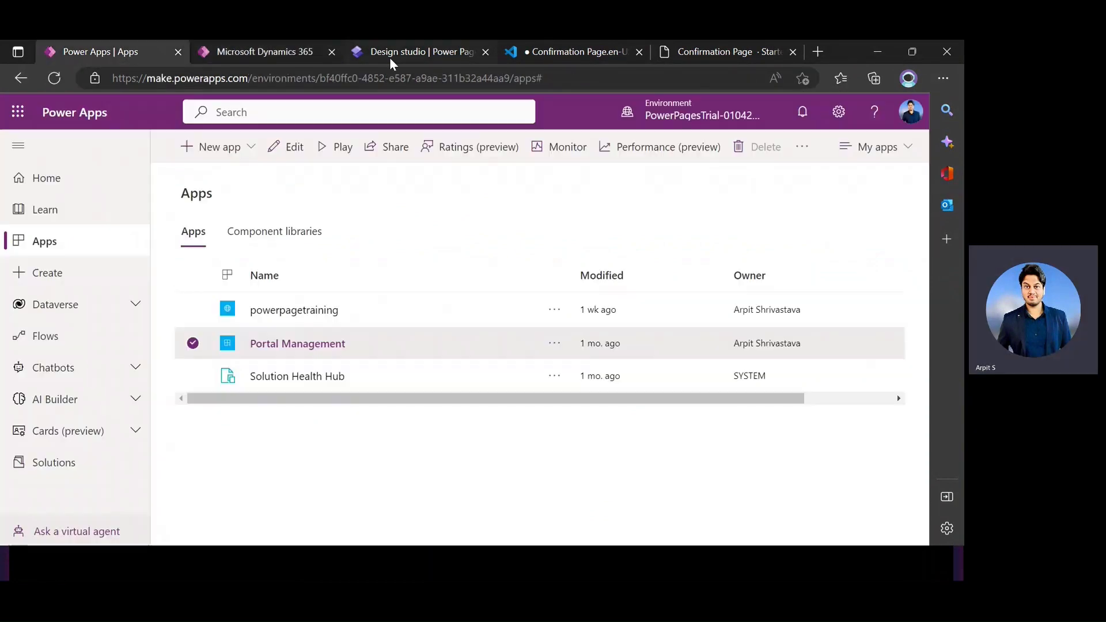
left_click(389, 57)
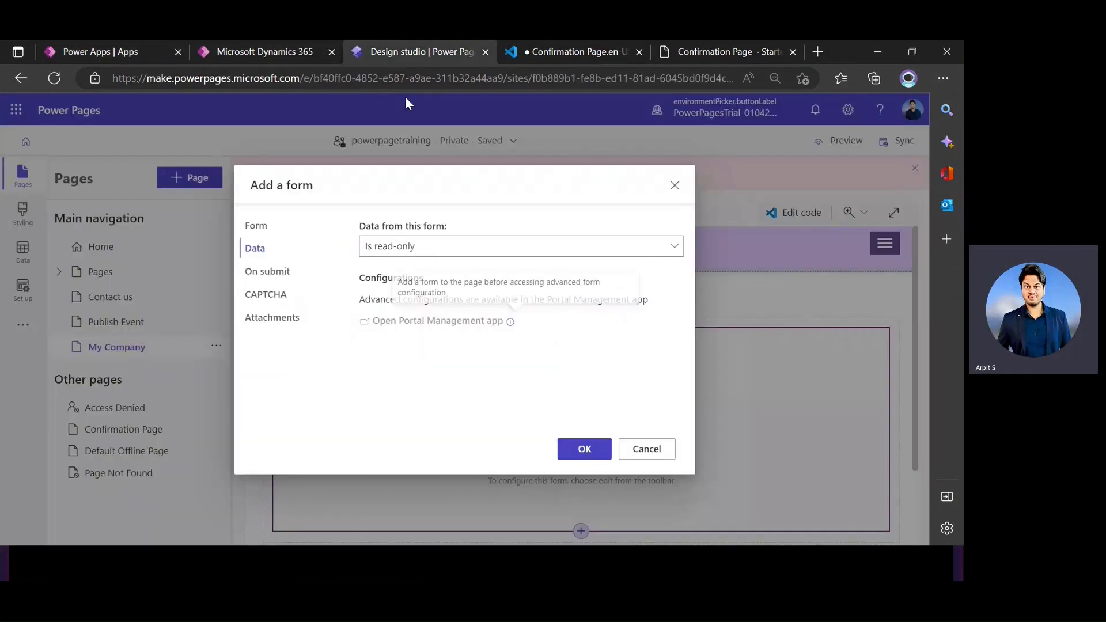
Add the configured Account - Portal form to the My Company page and look through it down to the submit section.
left_click(584, 449)
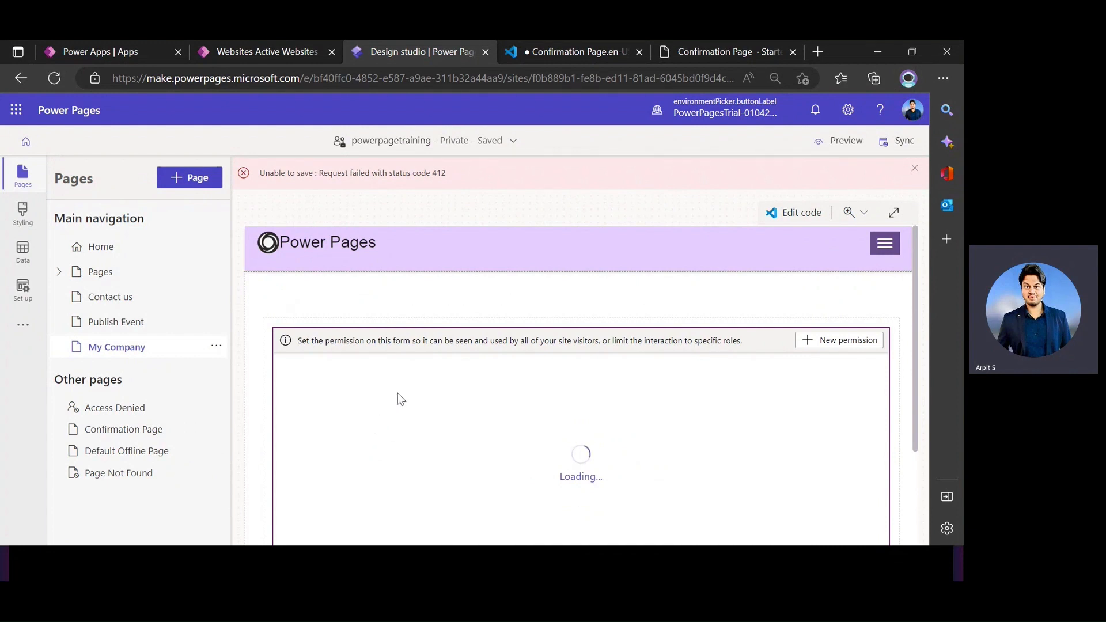
scroll(444, 401, "down", 10)
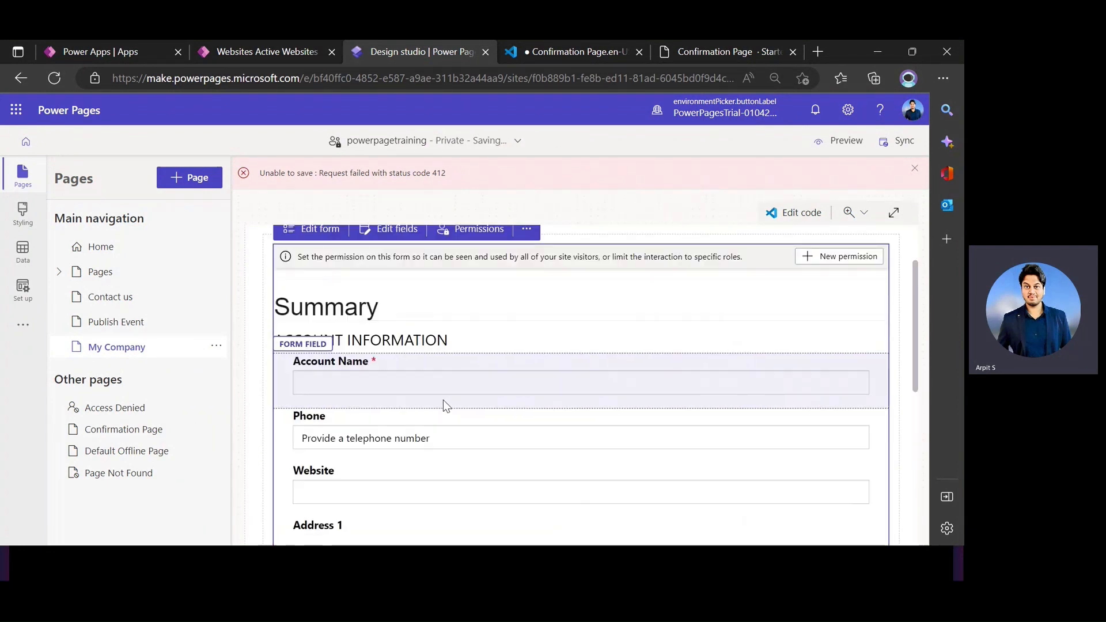
scroll(412, 360, "down", 2)
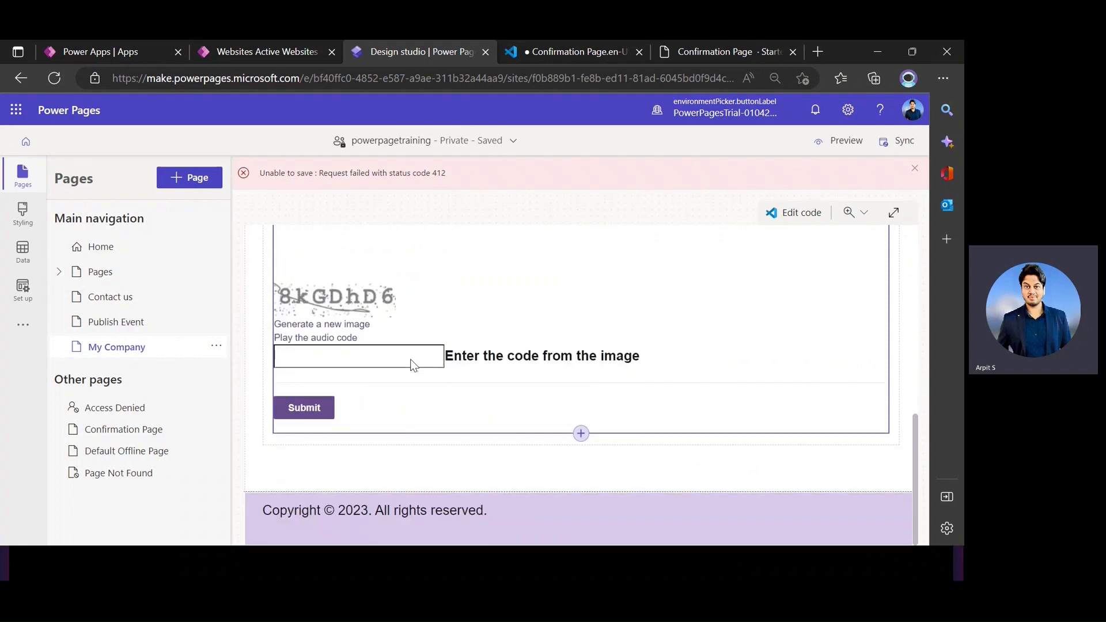
scroll(374, 357, "up", 5)
scroll(365, 355, "up", 3)
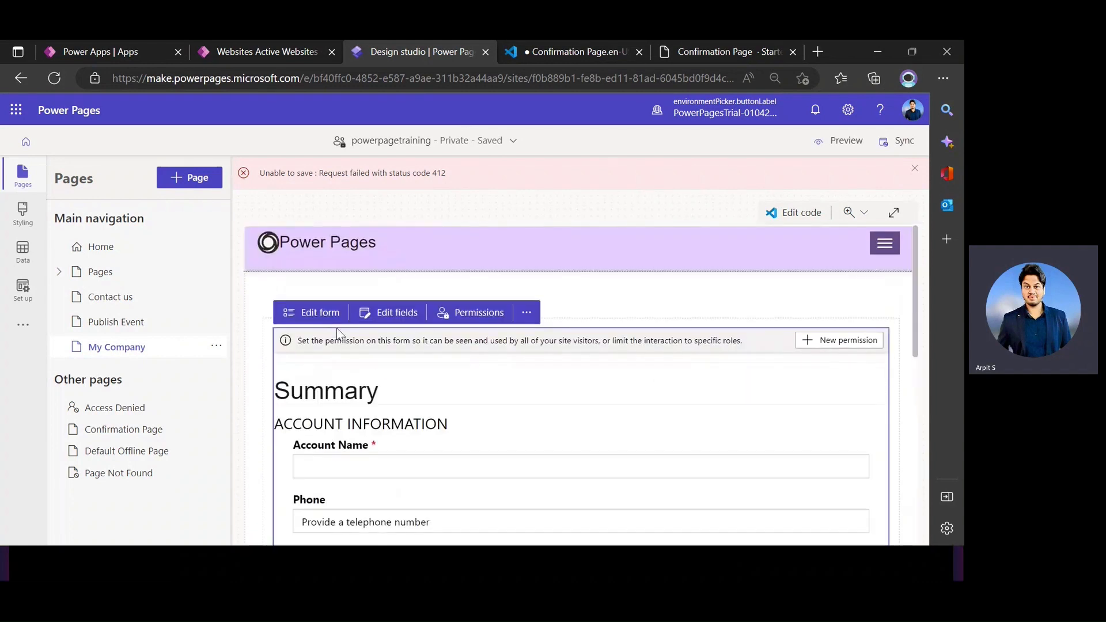
Edit the form to turn off CAPTCHA for both anonymous and authenticated users.
left_click(314, 312)
left_click(283, 300)
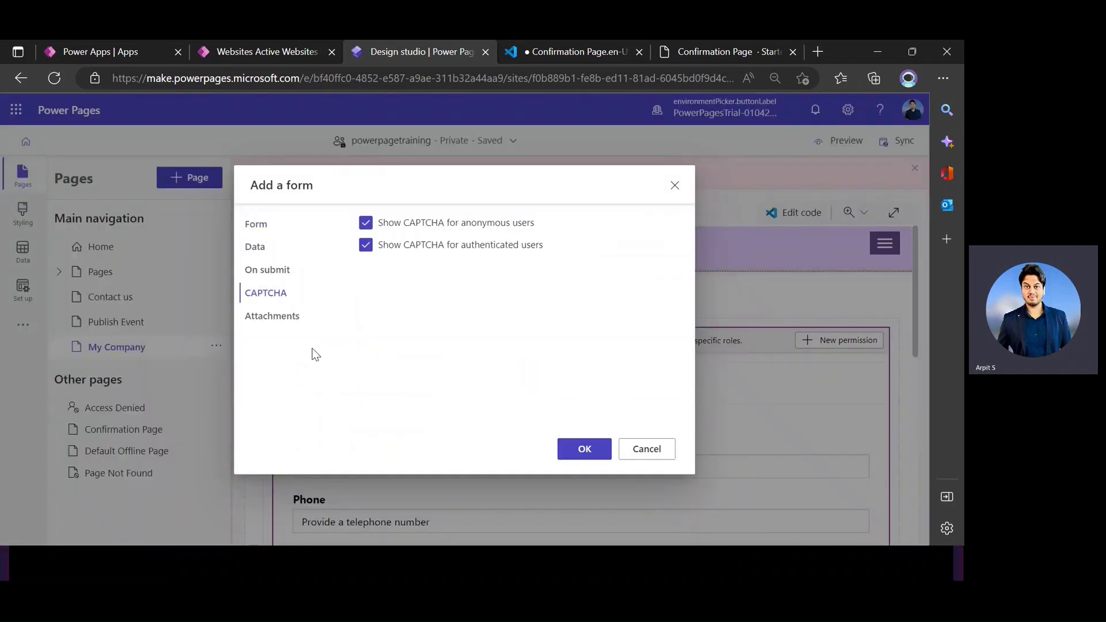
left_click(366, 245)
left_click(365, 222)
Open the form's advanced configuration in the Portal Management app and keep its mode as ReadOnly.
left_click(252, 249)
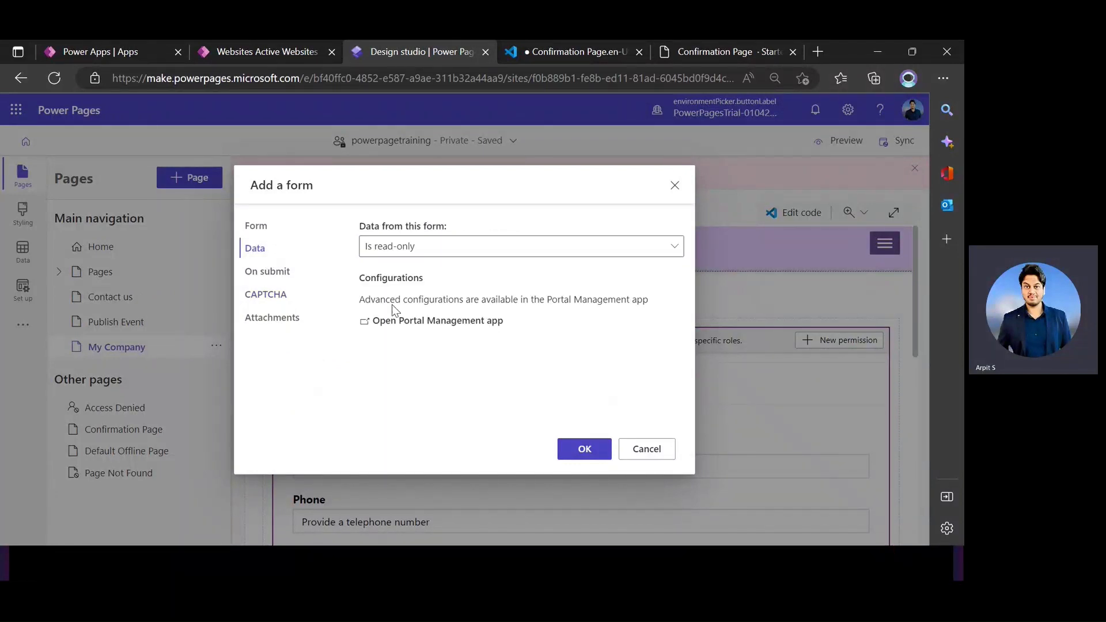
left_click(417, 322)
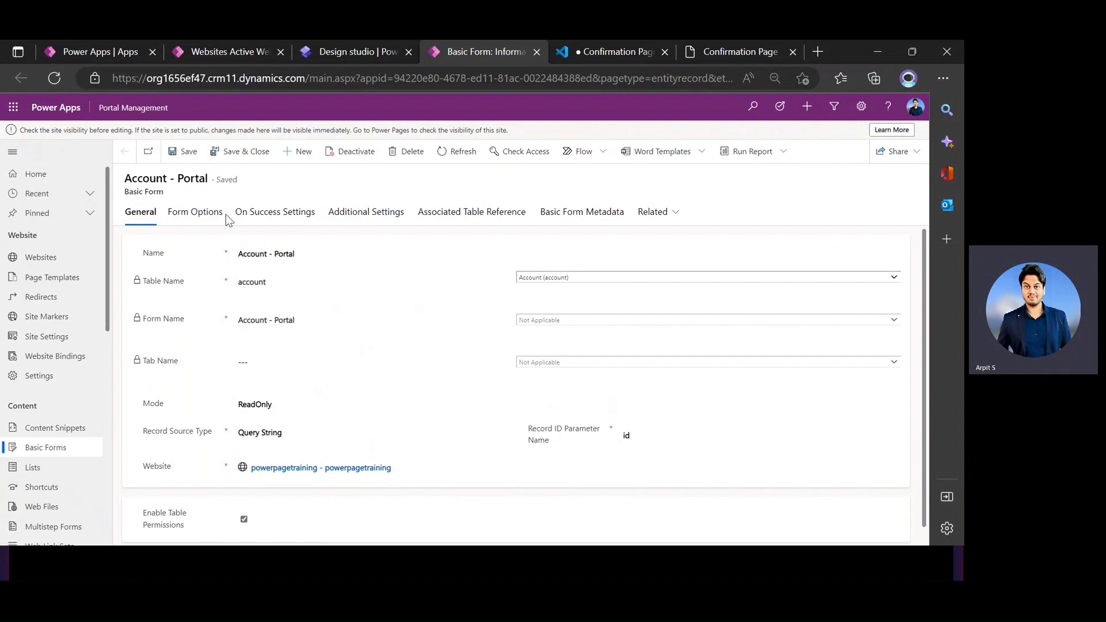
left_click(345, 60)
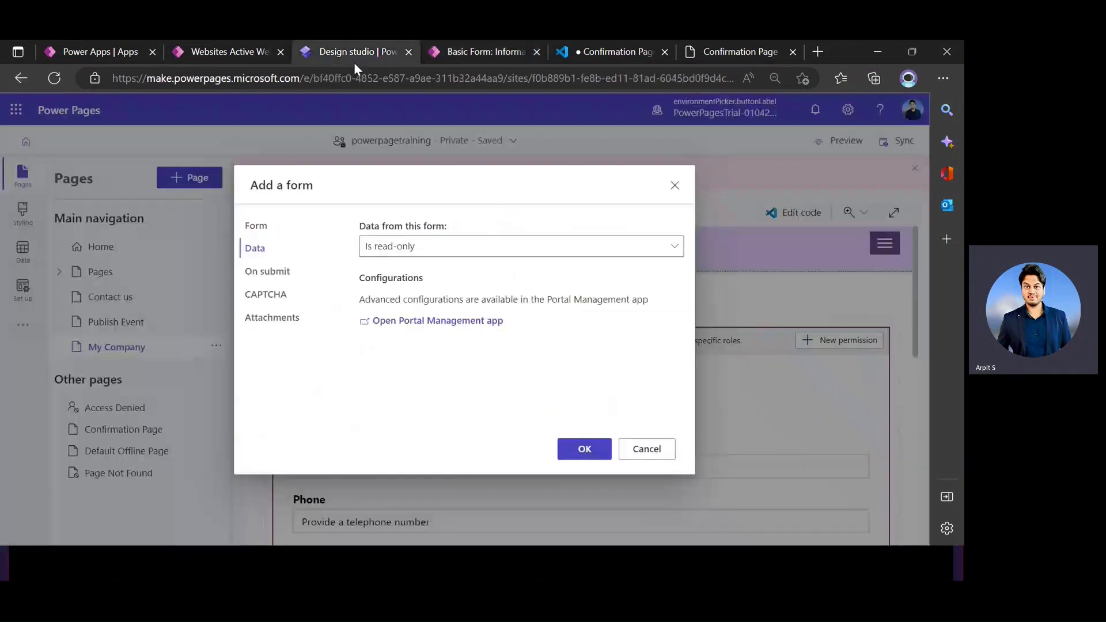
left_click(460, 54)
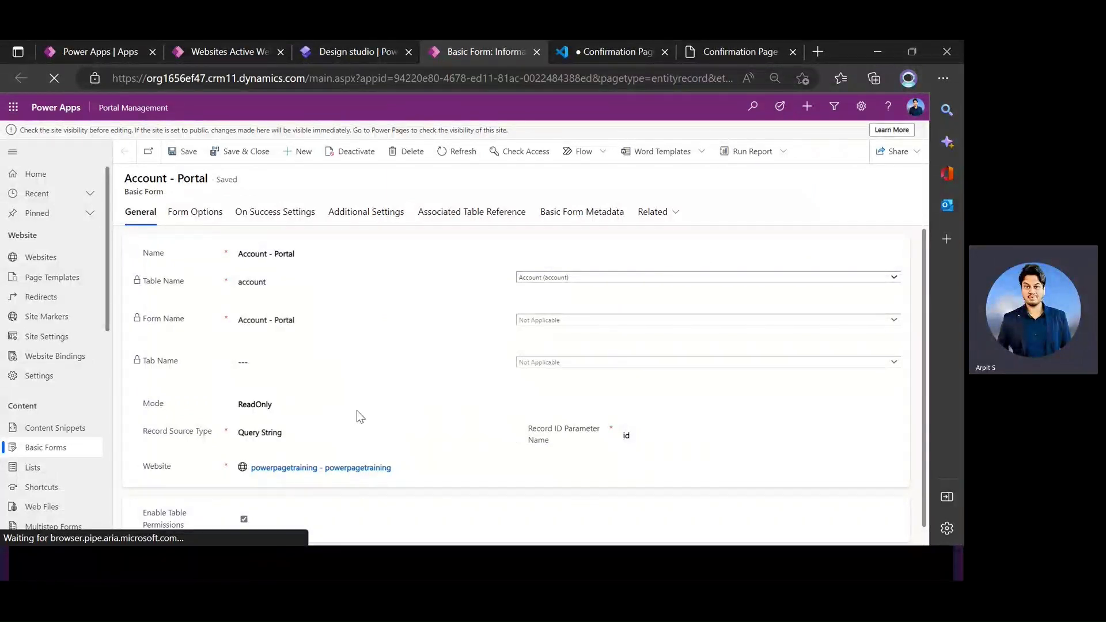
left_click(272, 408)
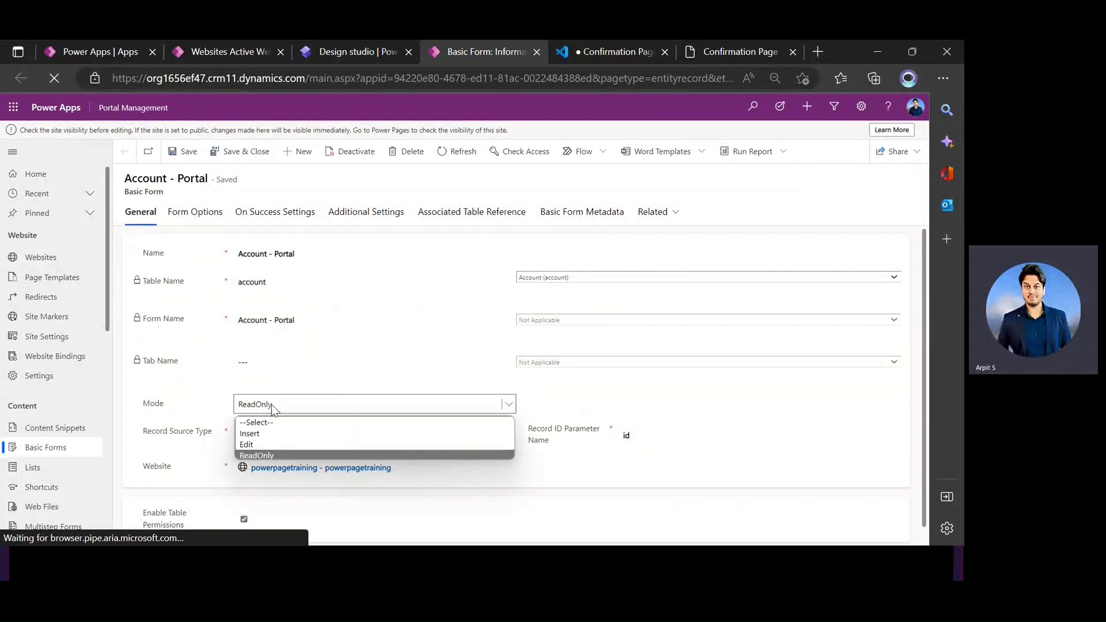
left_click(261, 457)
scroll(279, 362, "down", 1)
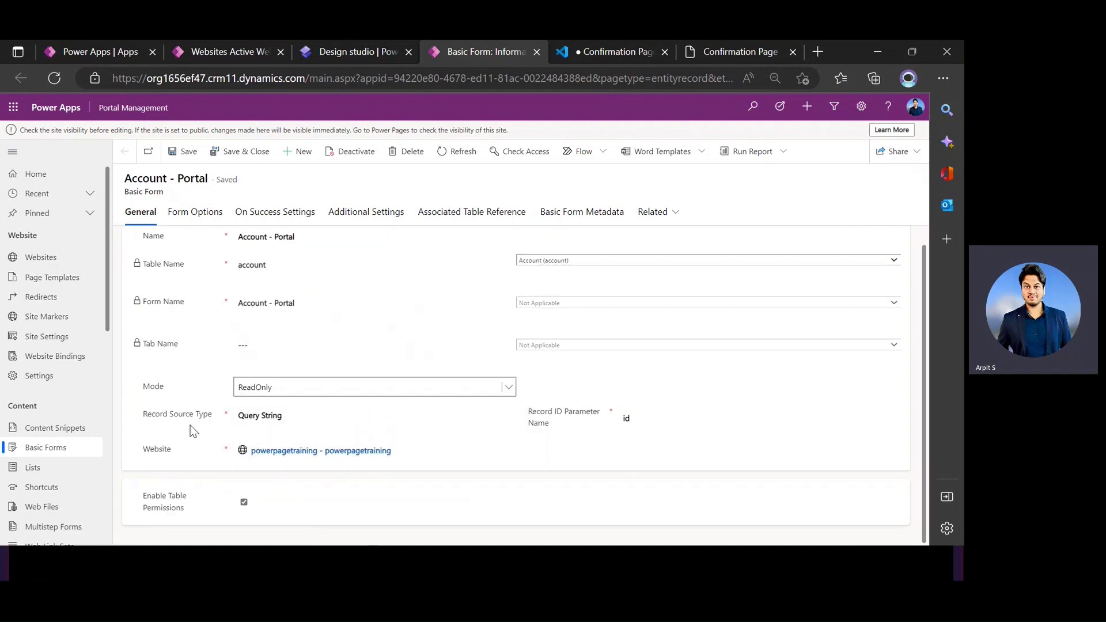
Check the signed-in user on the portal site and set the basic form's record source type to Record Associated to Current Portal User.
left_click(281, 419)
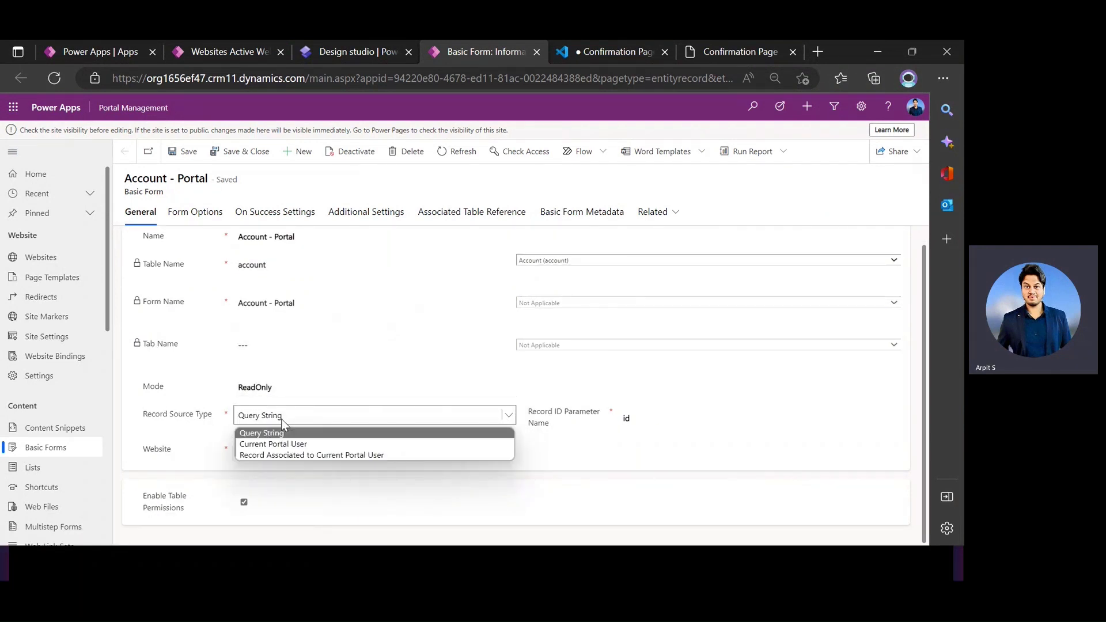
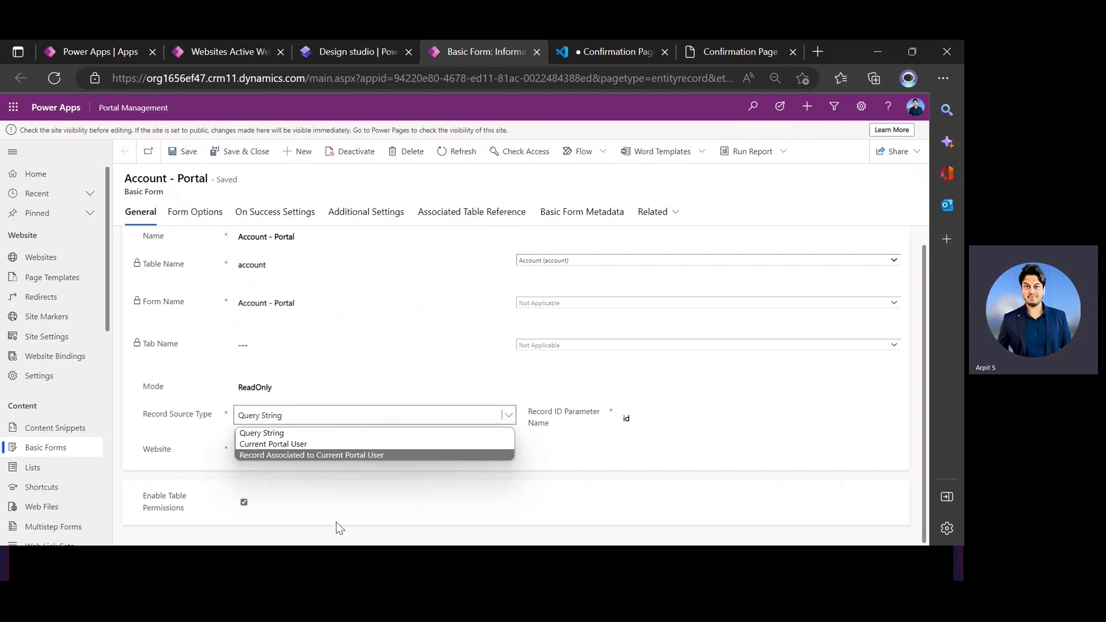
left_click(721, 55)
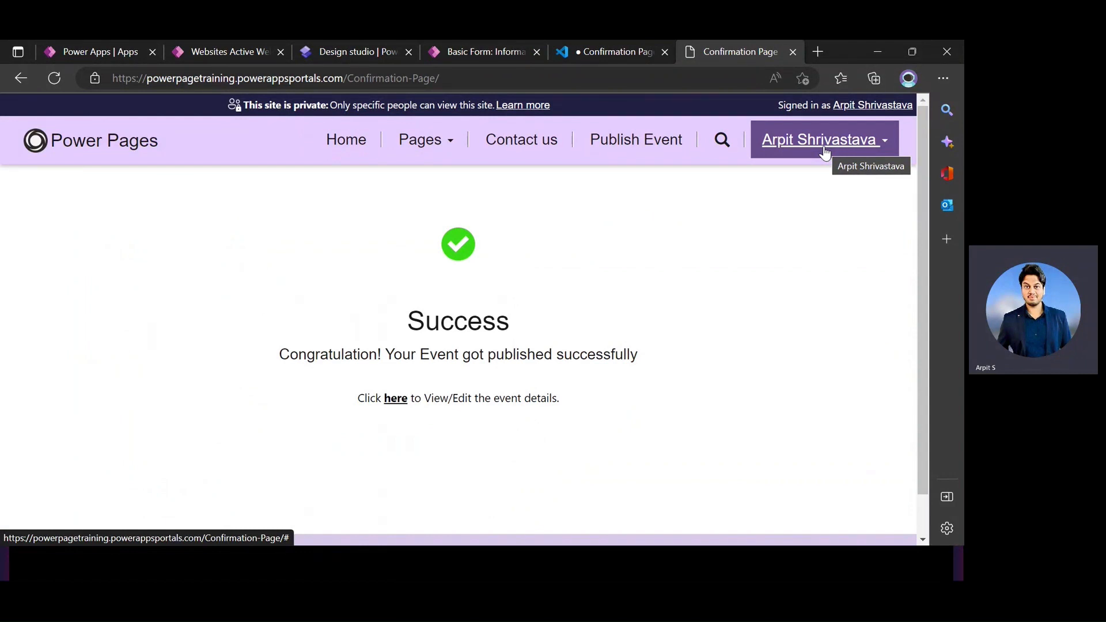
left_click(361, 52)
left_click(439, 57)
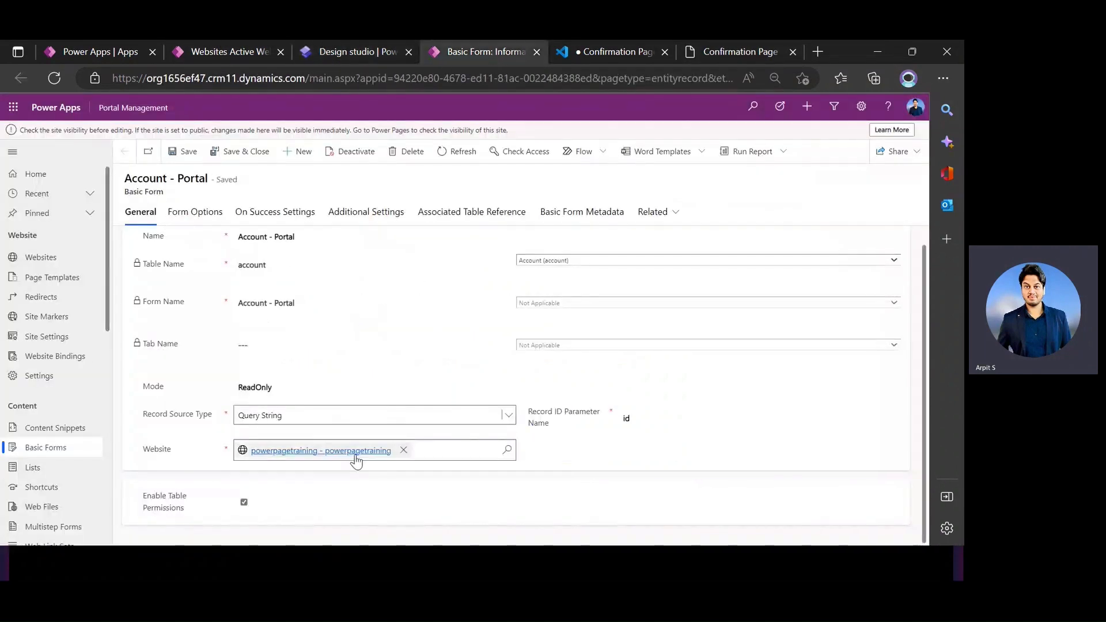
left_click(265, 418)
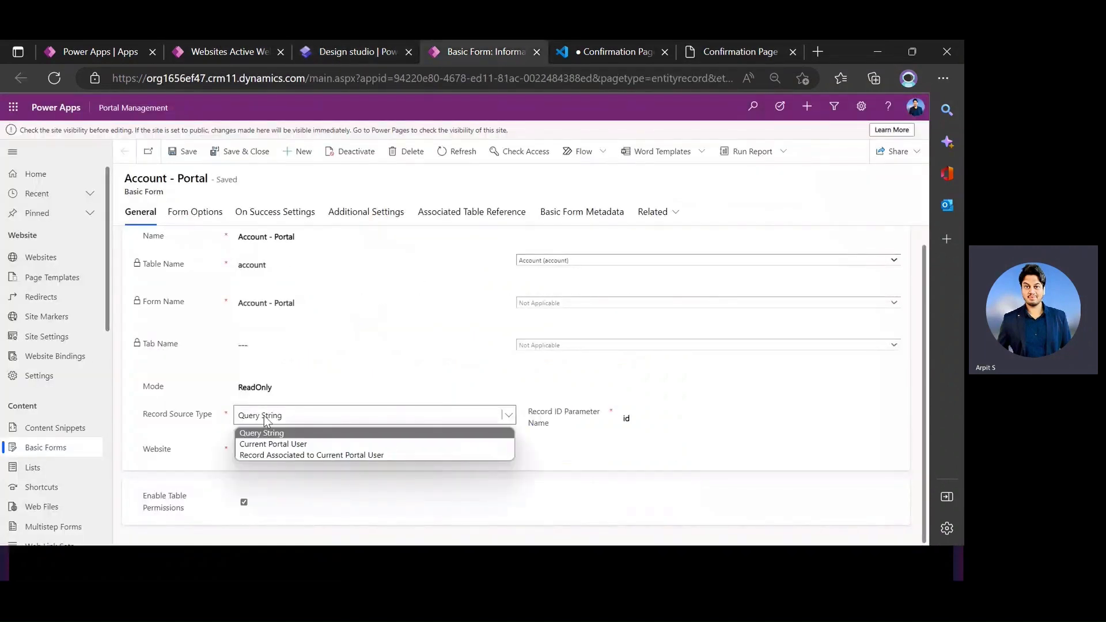
left_click(332, 457)
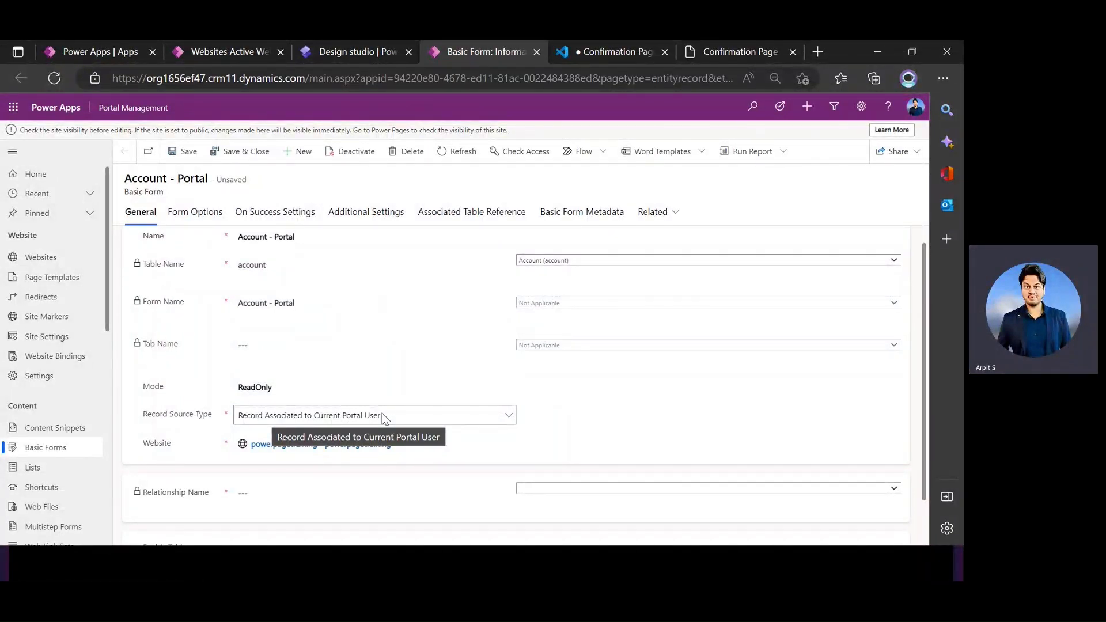
Set the basic form's relationship to Contacts (contact_customer_accounts) and save the form.
scroll(462, 464, "down", 1)
left_click(537, 438)
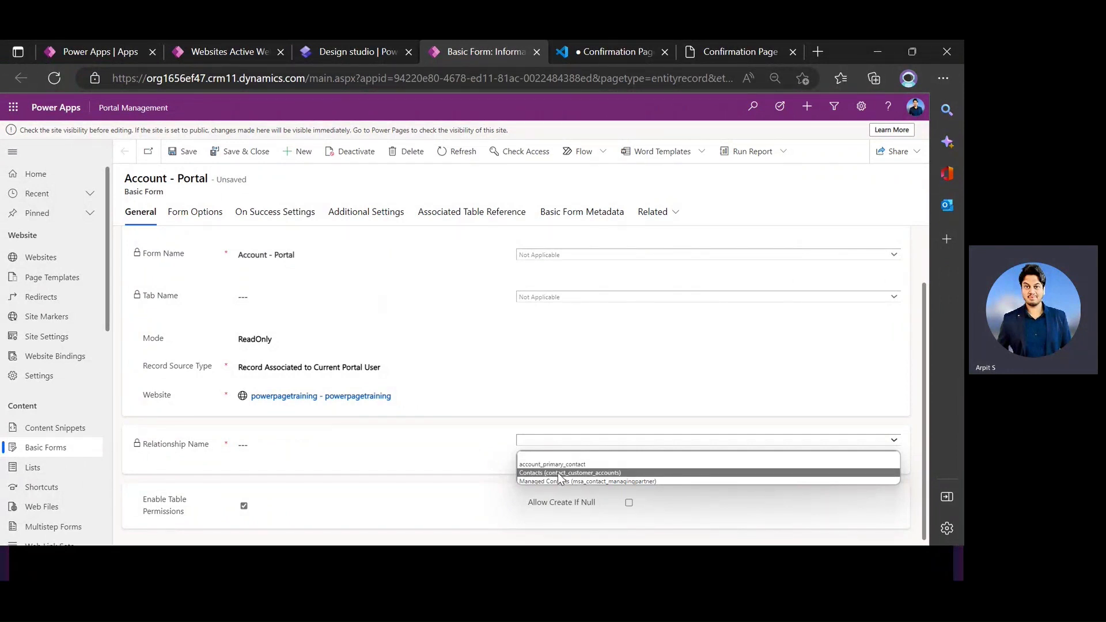
left_click(576, 474)
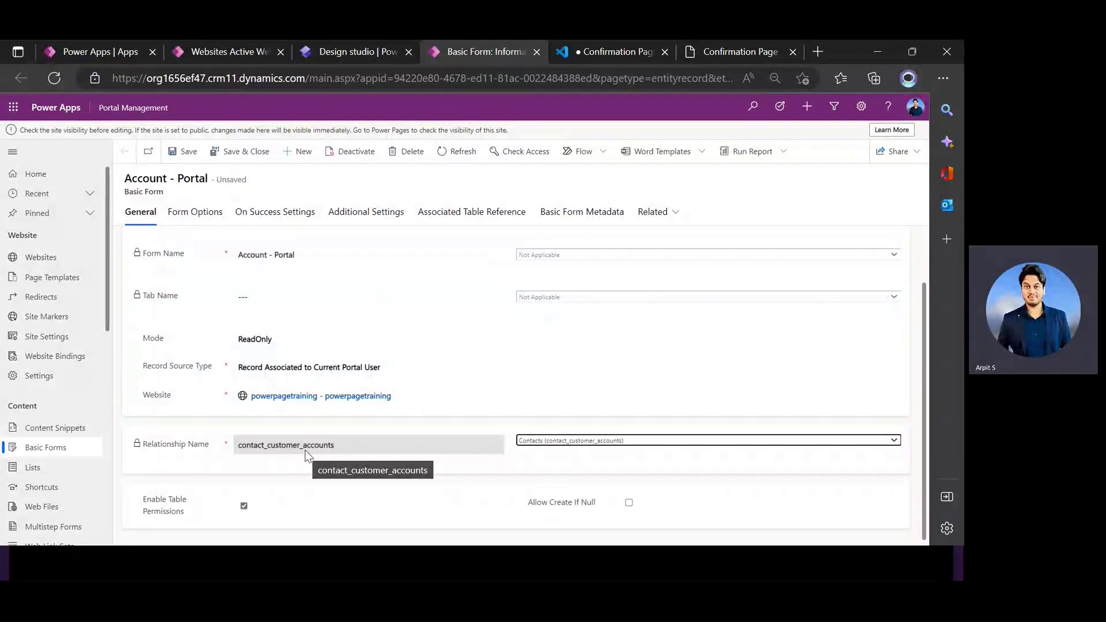
left_click(175, 152)
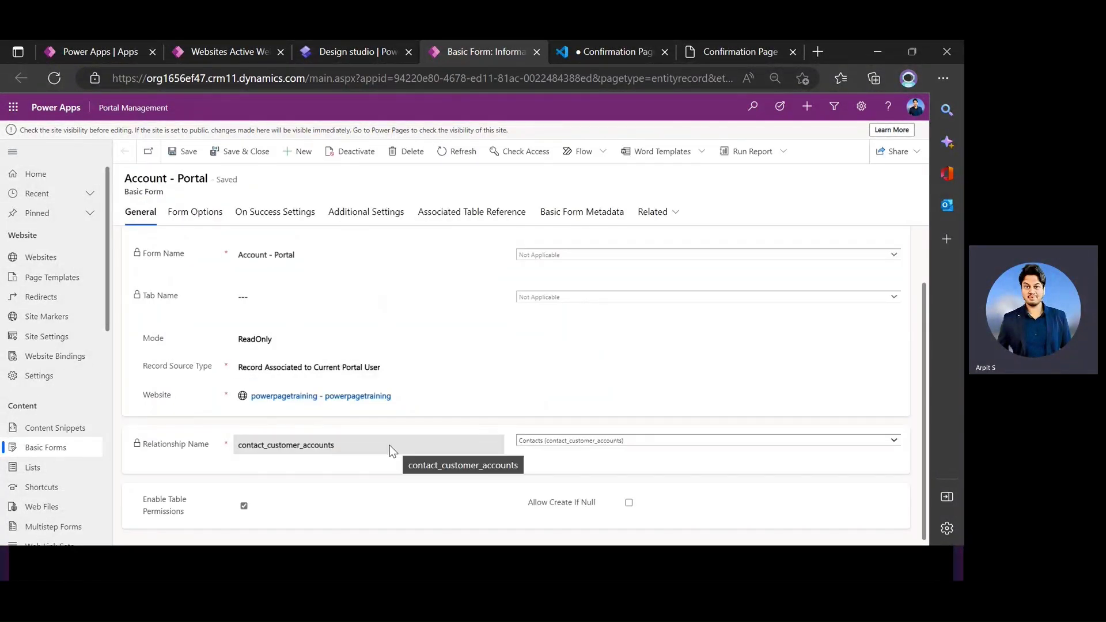
Check the Account Name on the portal user's contact record and return to the Account - Portal basic form.
scroll(63, 455, "down", 4)
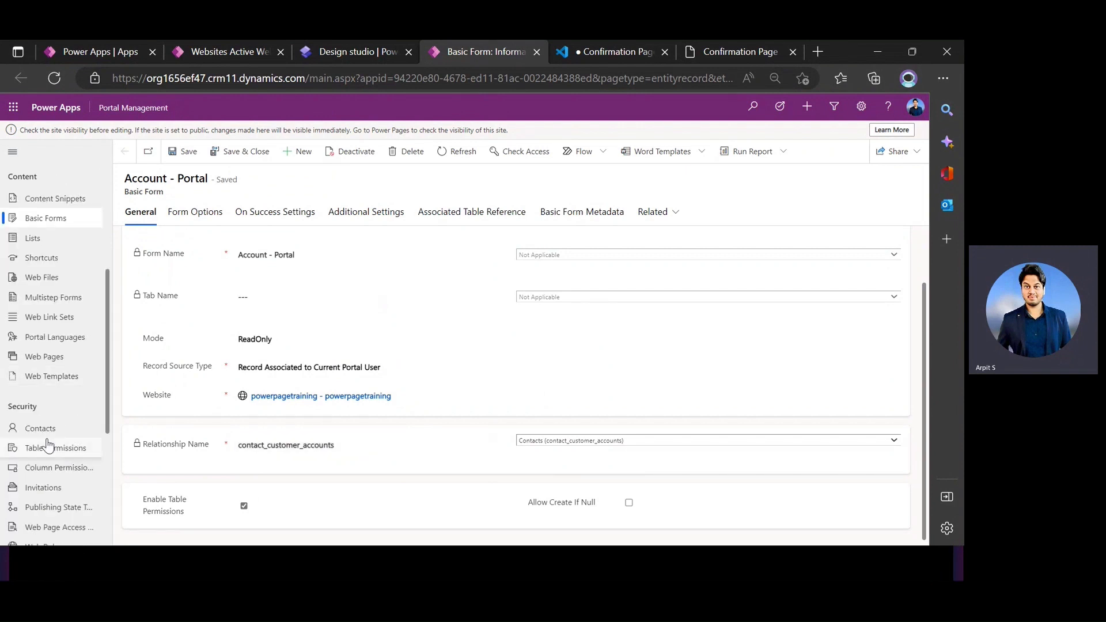
left_click(47, 430)
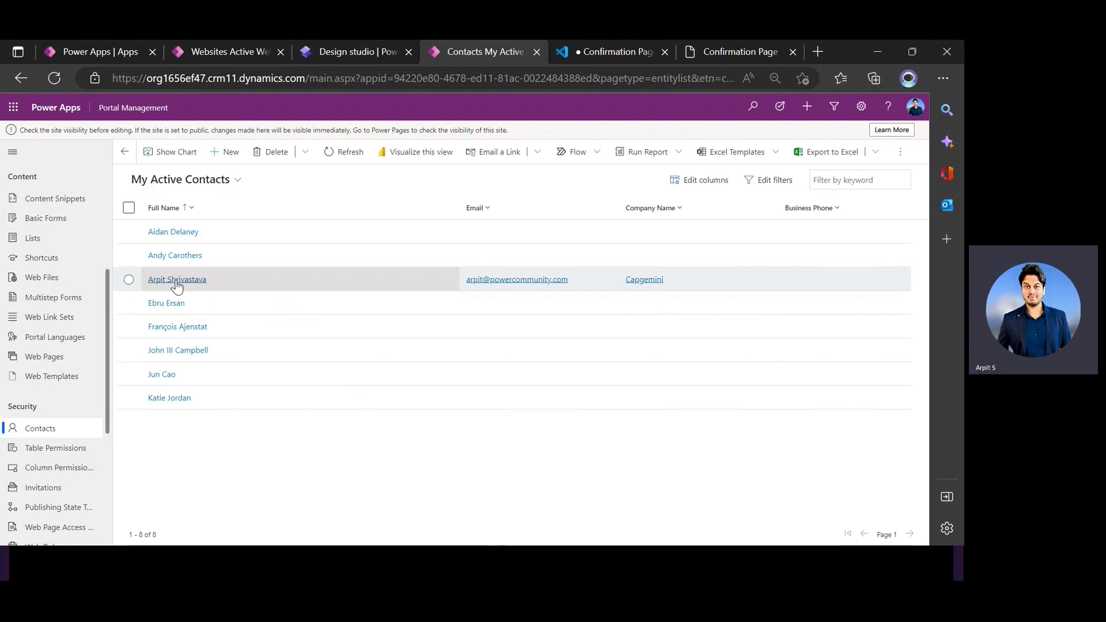
left_click(176, 279)
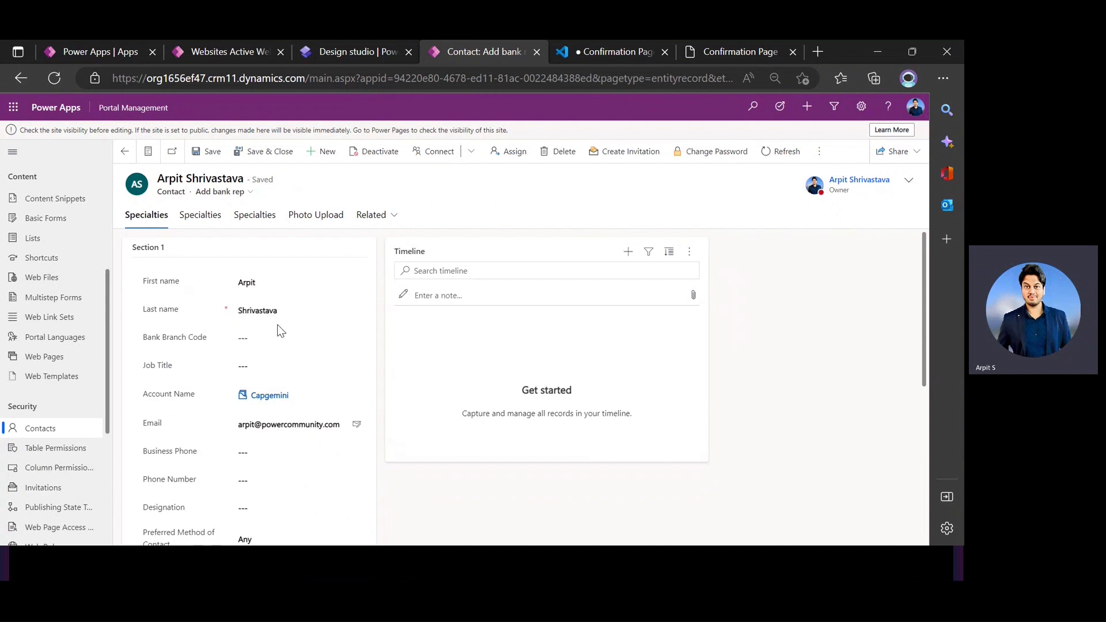
left_click_drag(144, 393, 199, 399)
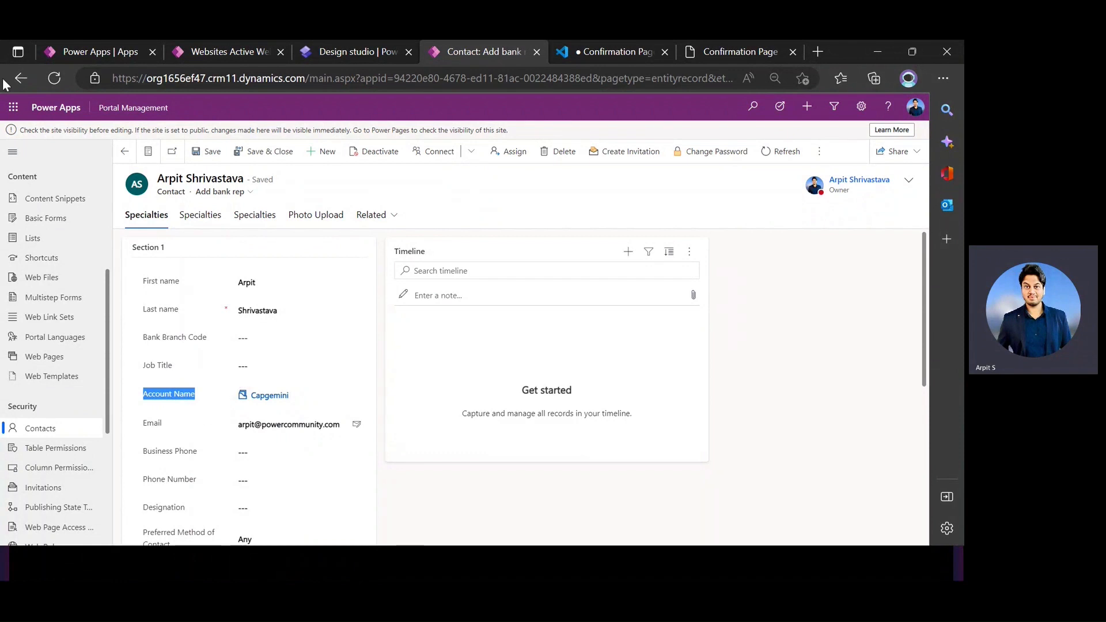
left_click(20, 80)
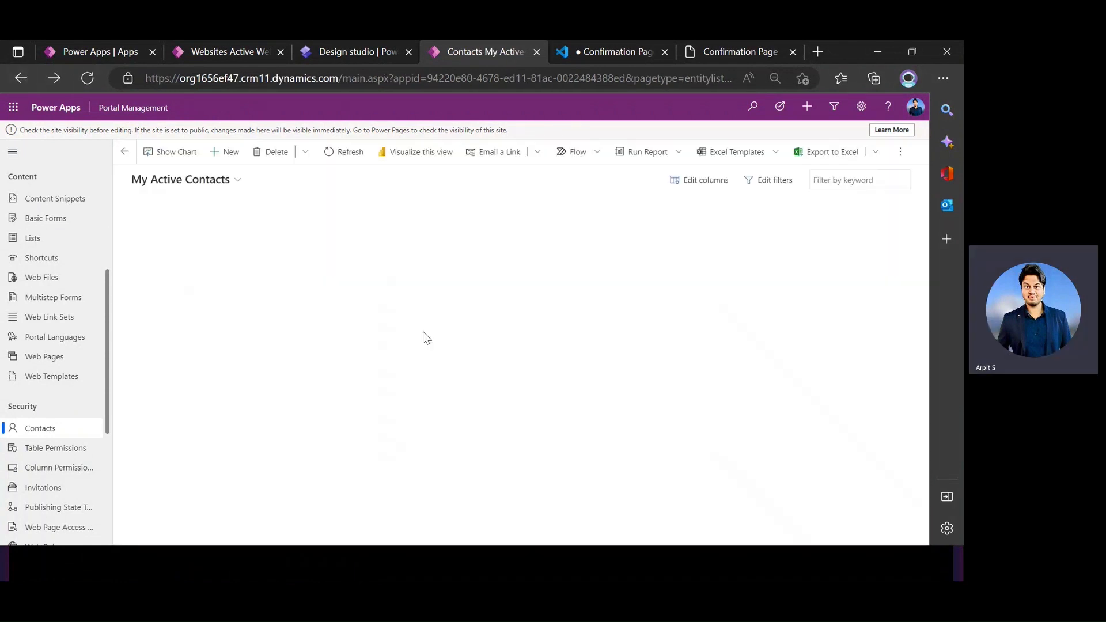
left_click(26, 82)
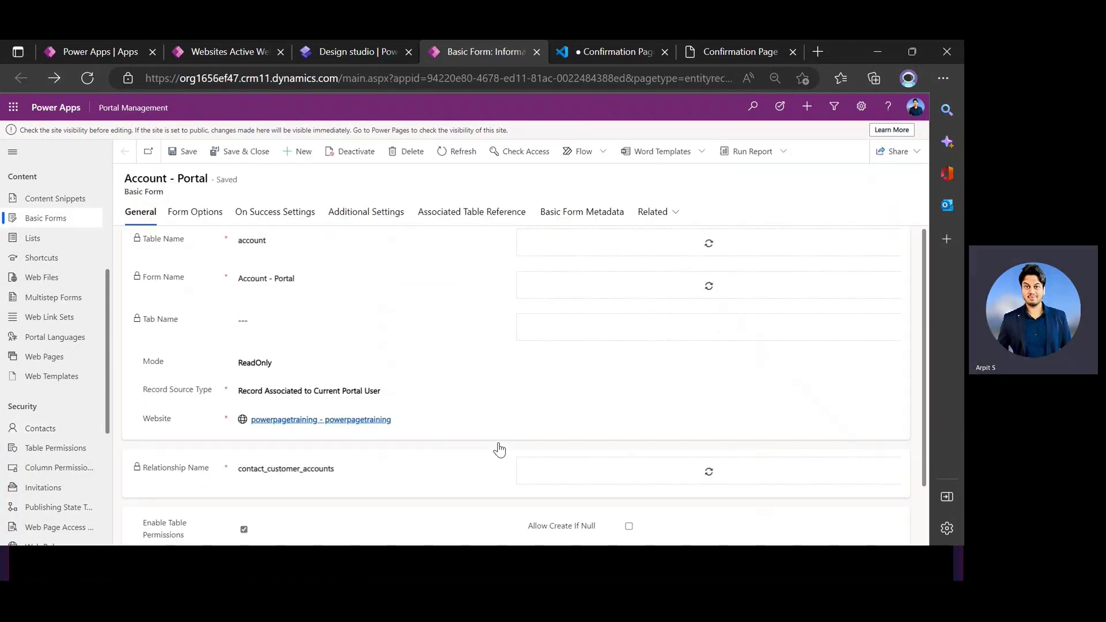
scroll(499, 449, "down", 1)
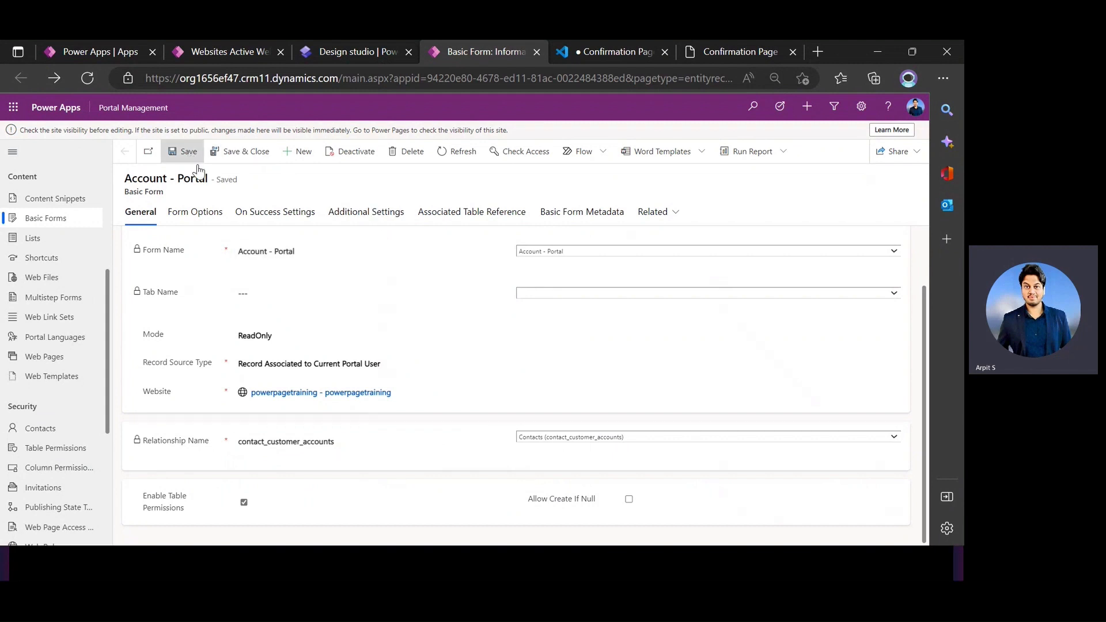
Confirm the read-only form's settings in the design studio and preview the synced My Company page at desktop size.
left_click(337, 52)
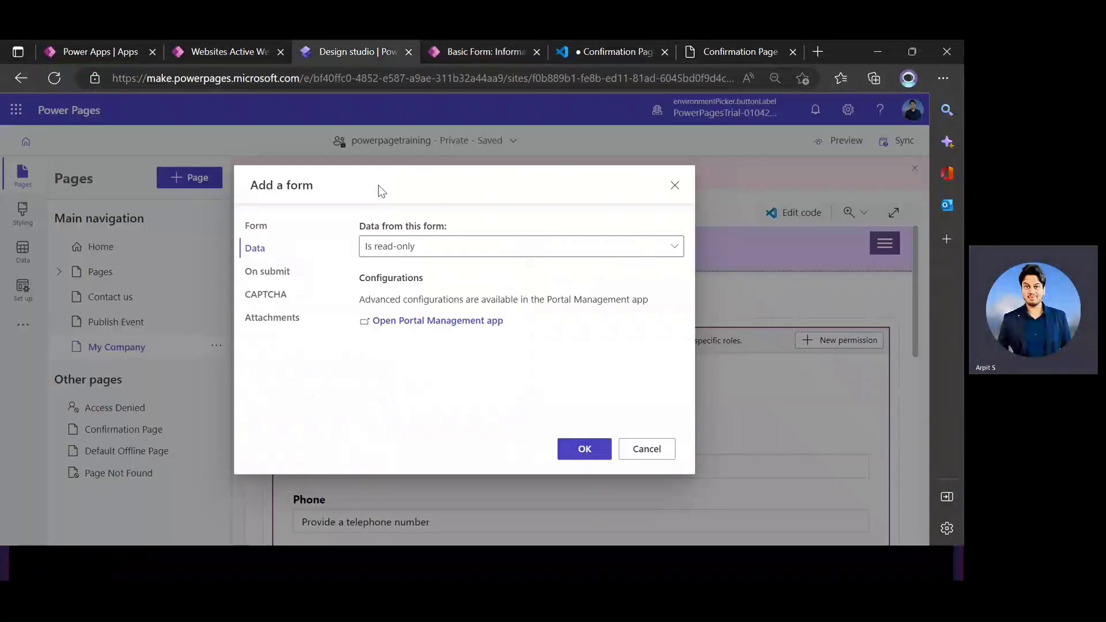
left_click(584, 449)
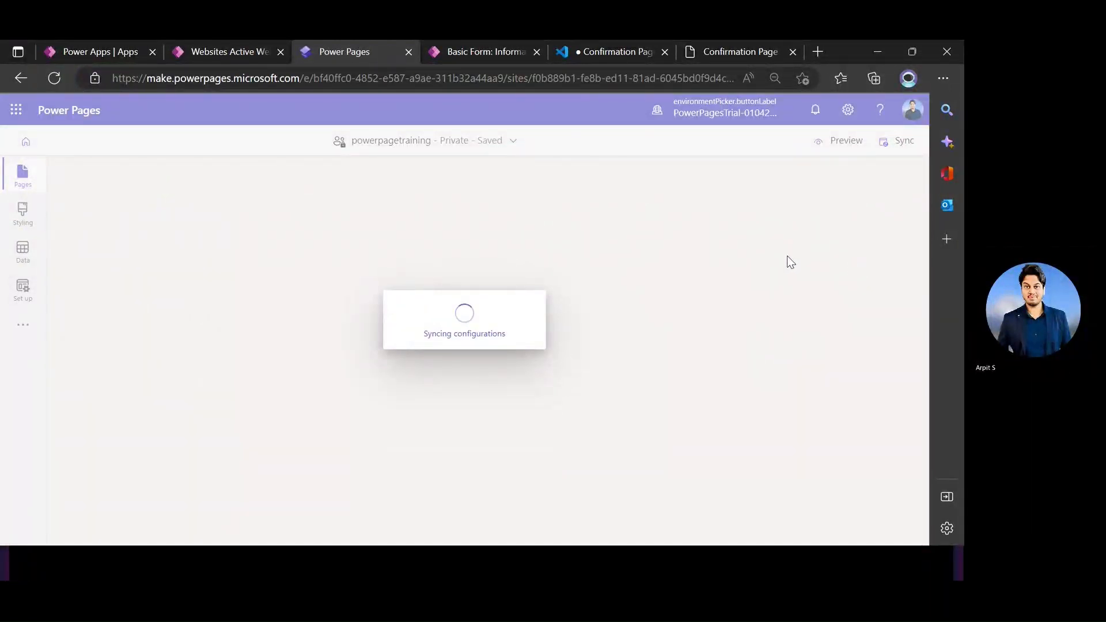
left_click(844, 141)
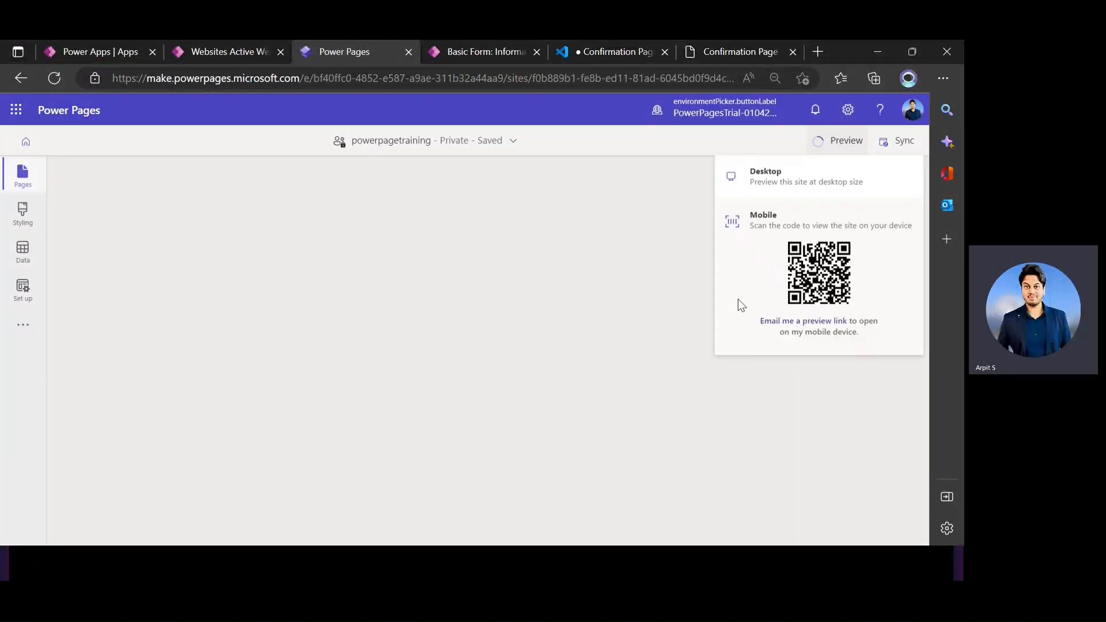
left_click(779, 179)
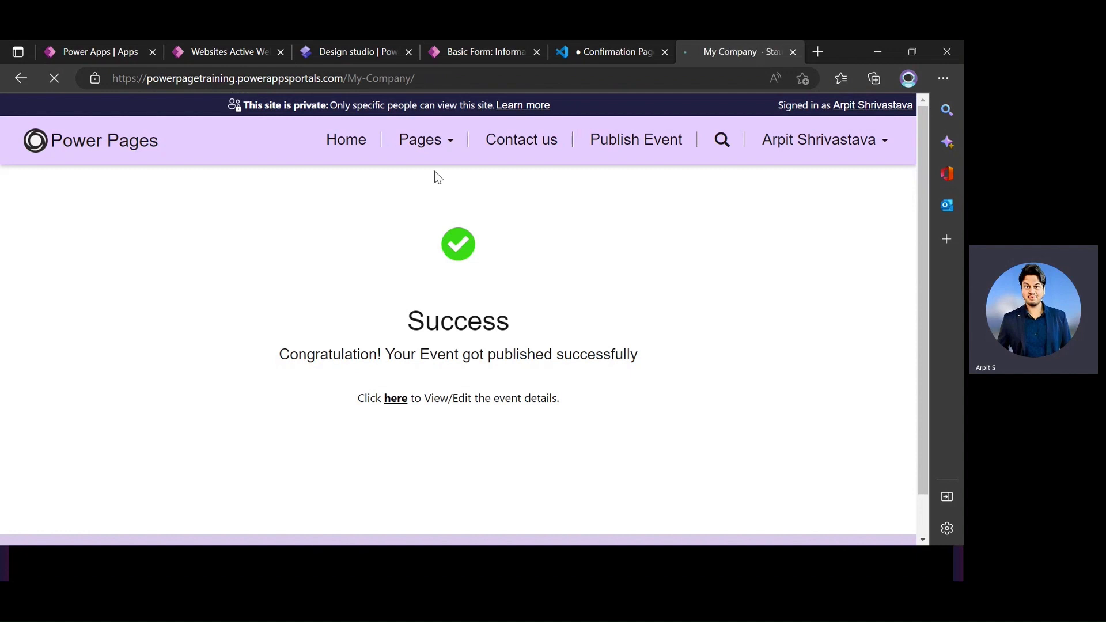
Check the previewed page's My-Company address and read the message shown in the form area.
left_click_drag(349, 79, 414, 81)
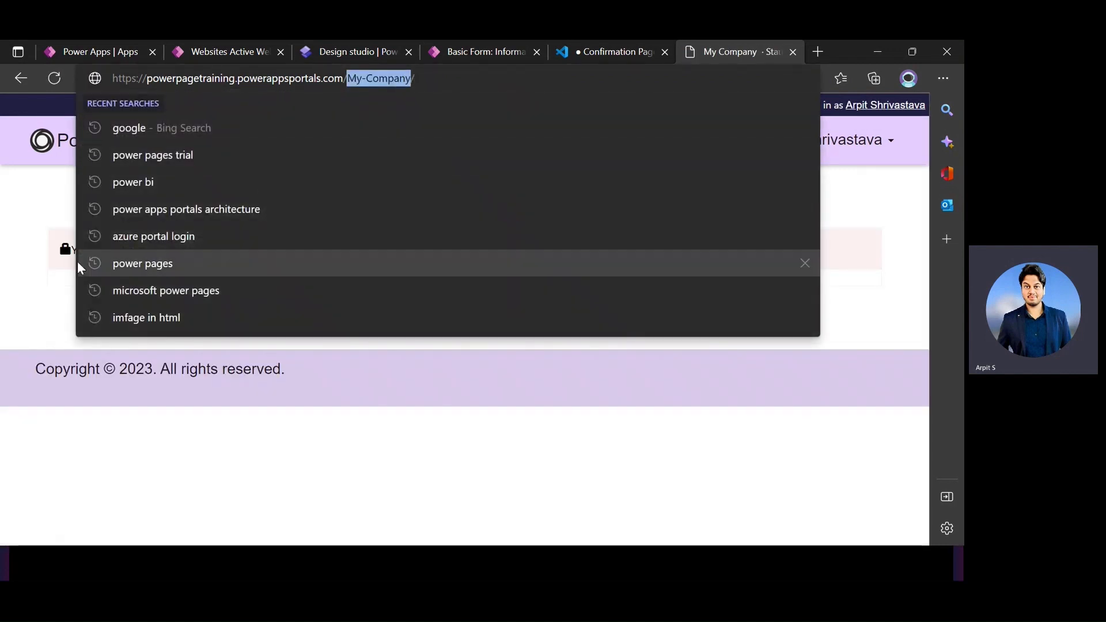
left_click(74, 291)
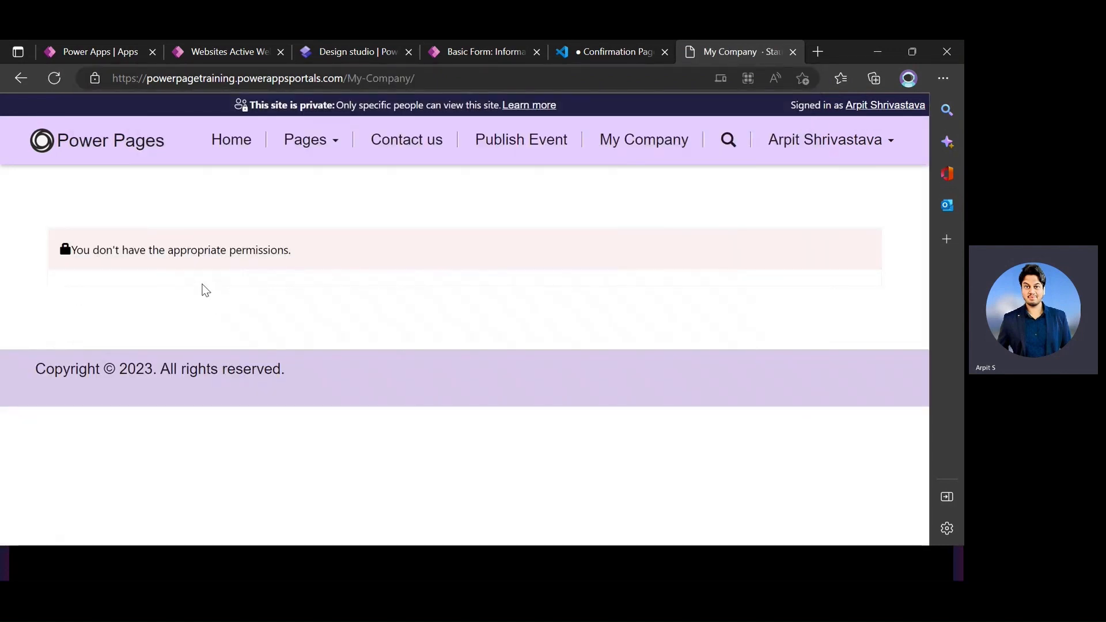
left_click_drag(71, 250, 292, 261)
left_click(334, 305)
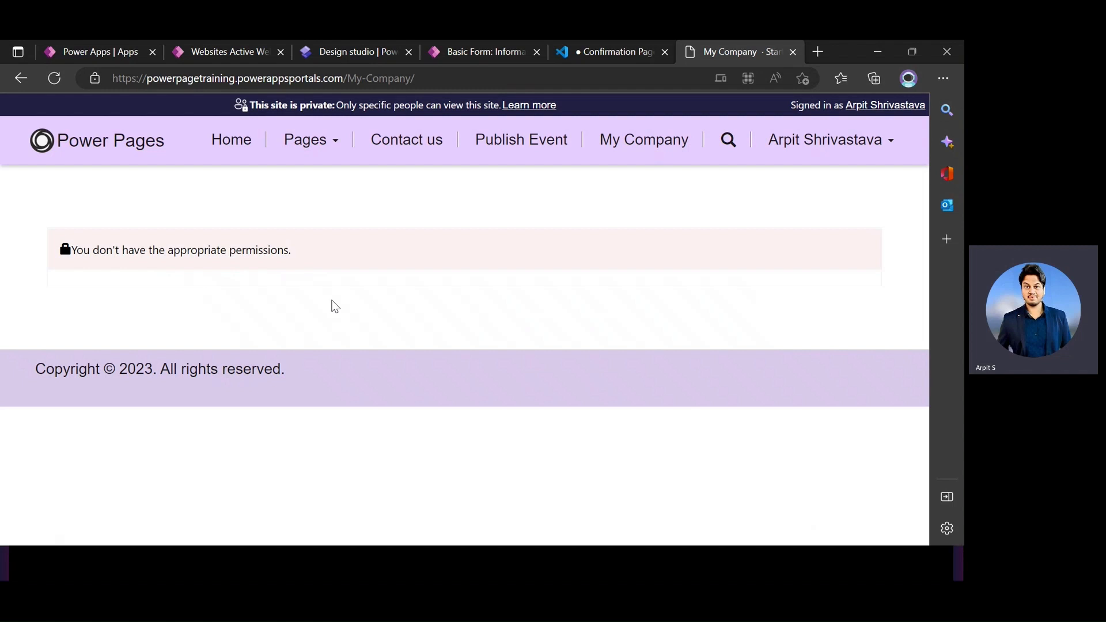
Start a new table permission named Account for the form on the My Company page in the design studio.
left_click(334, 47)
scroll(395, 409, "down", 1)
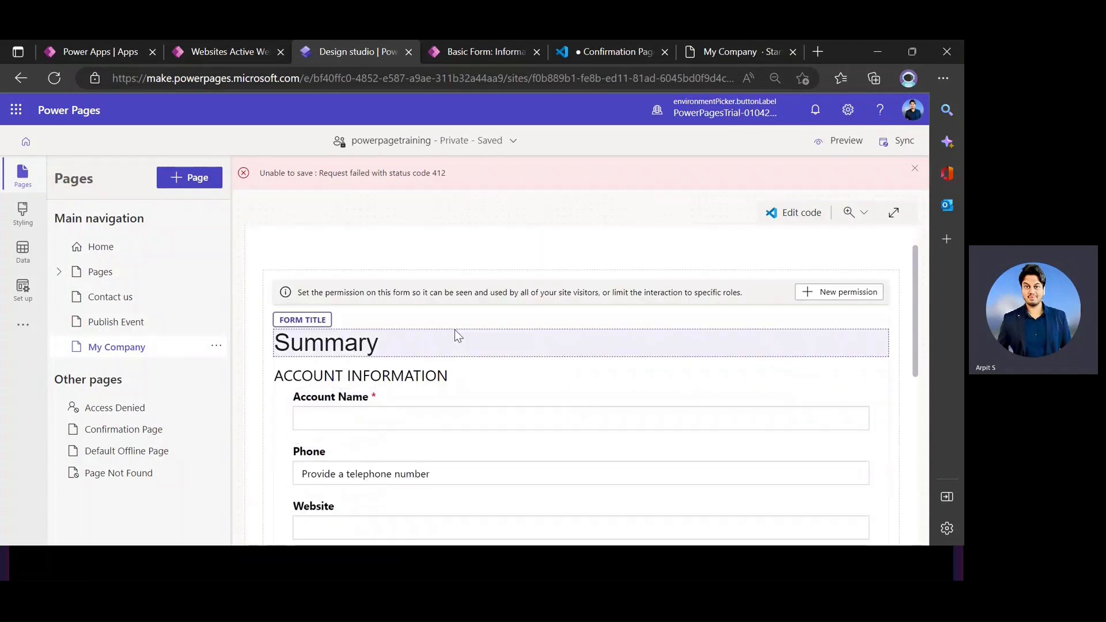
left_click(454, 329)
left_click(430, 318)
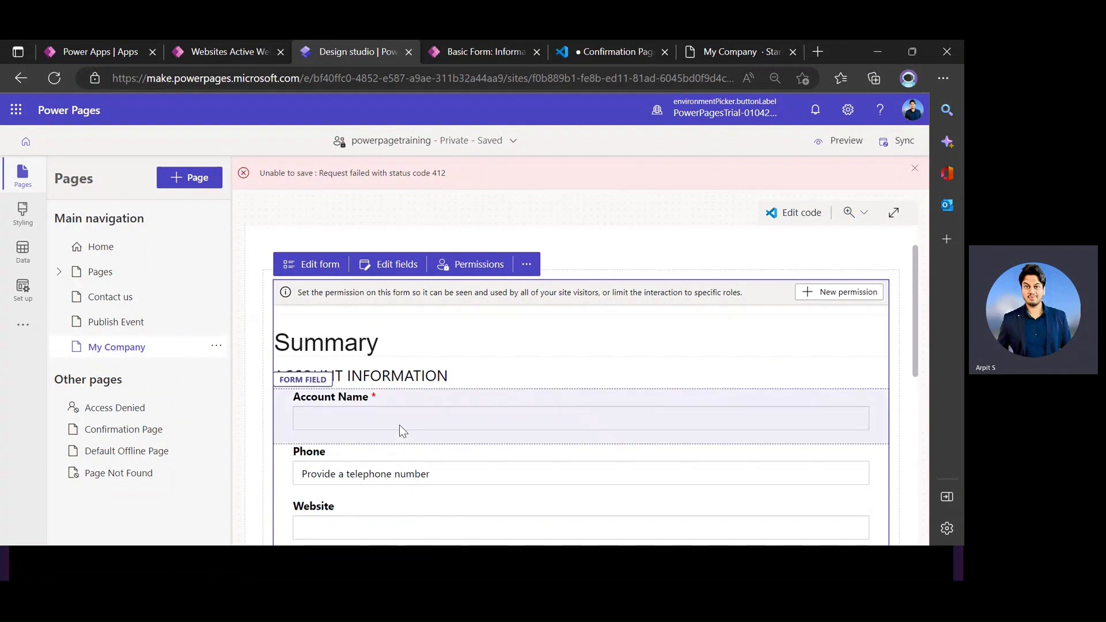
left_click(476, 273)
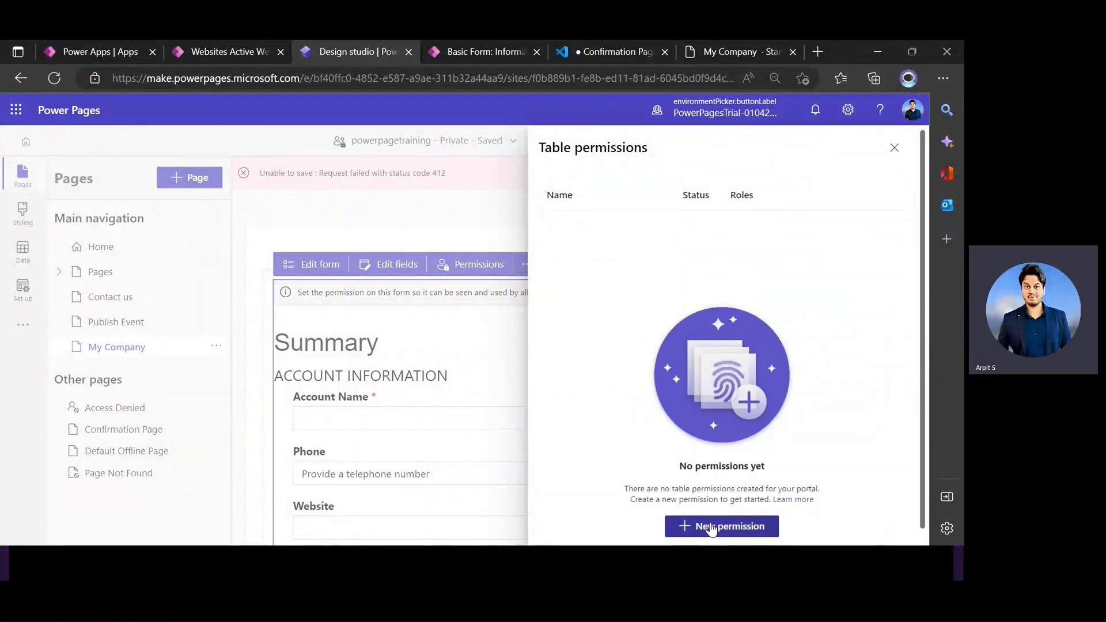
left_click(712, 526)
type("Acco")
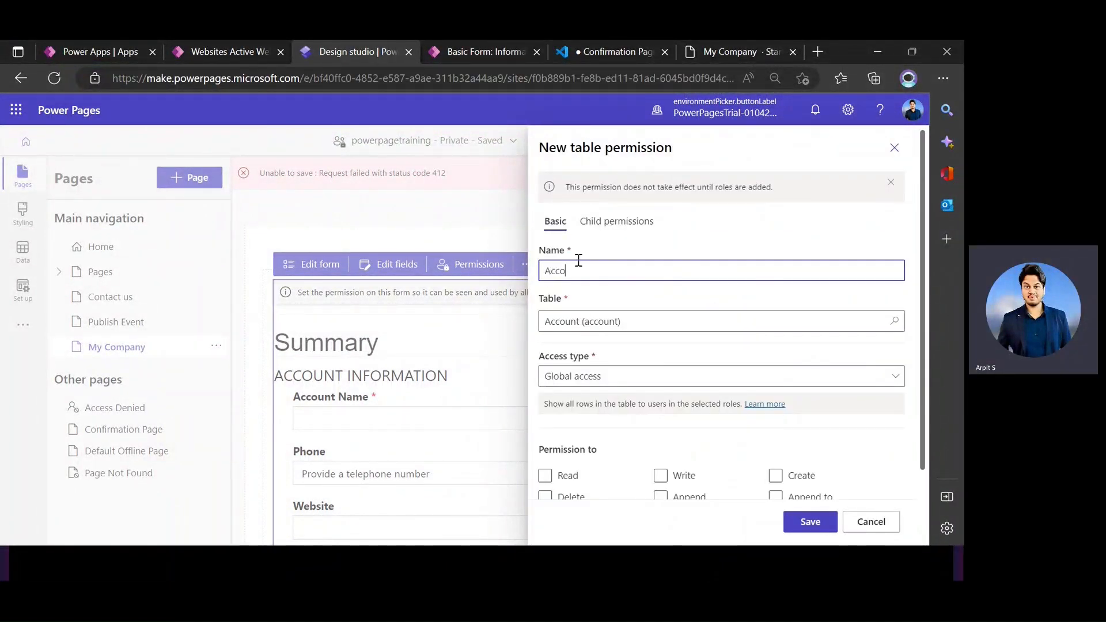
type("unt")
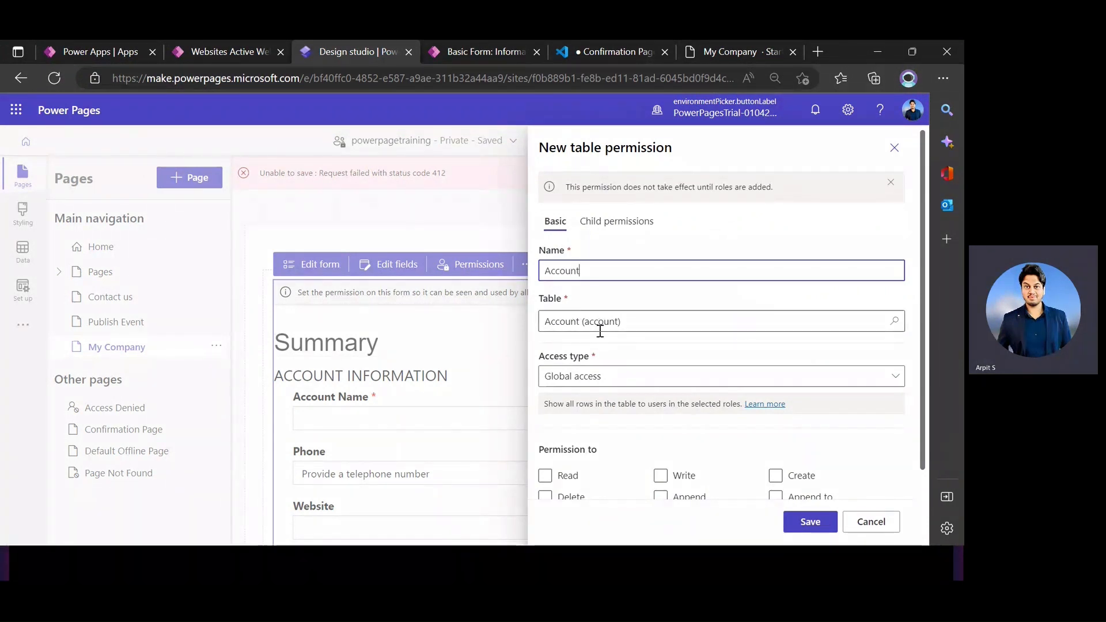
Set the permission's access type to Contact access with the contact_customer_accounts relationship, and review the related tables and access types.
left_click(600, 378)
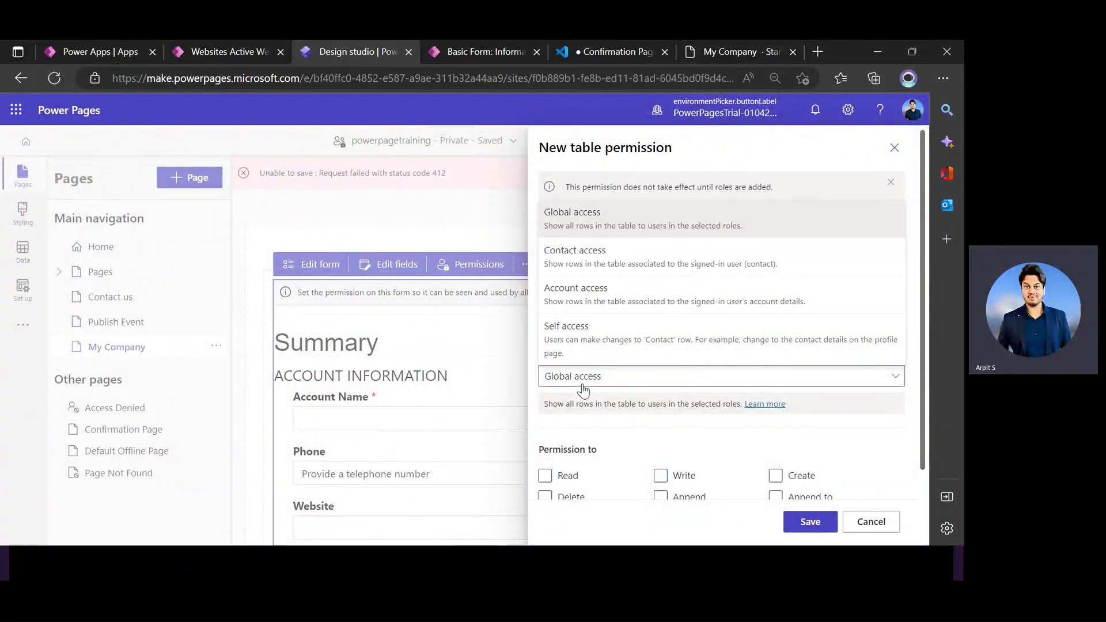
left_click(570, 265)
scroll(661, 321, "down", 2)
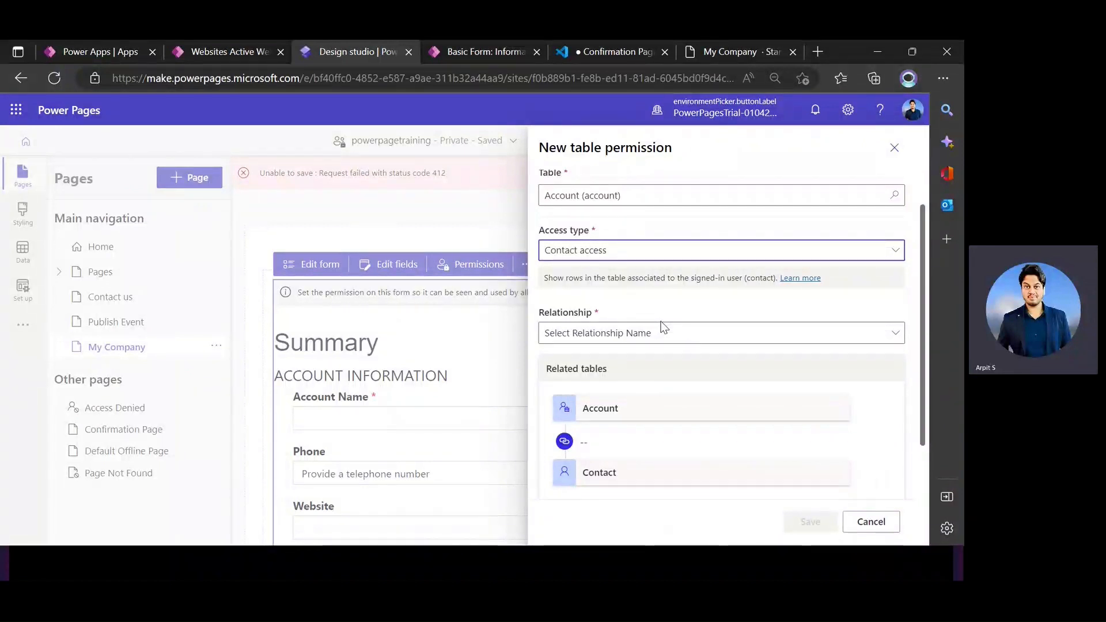
scroll(654, 321, "down", 1)
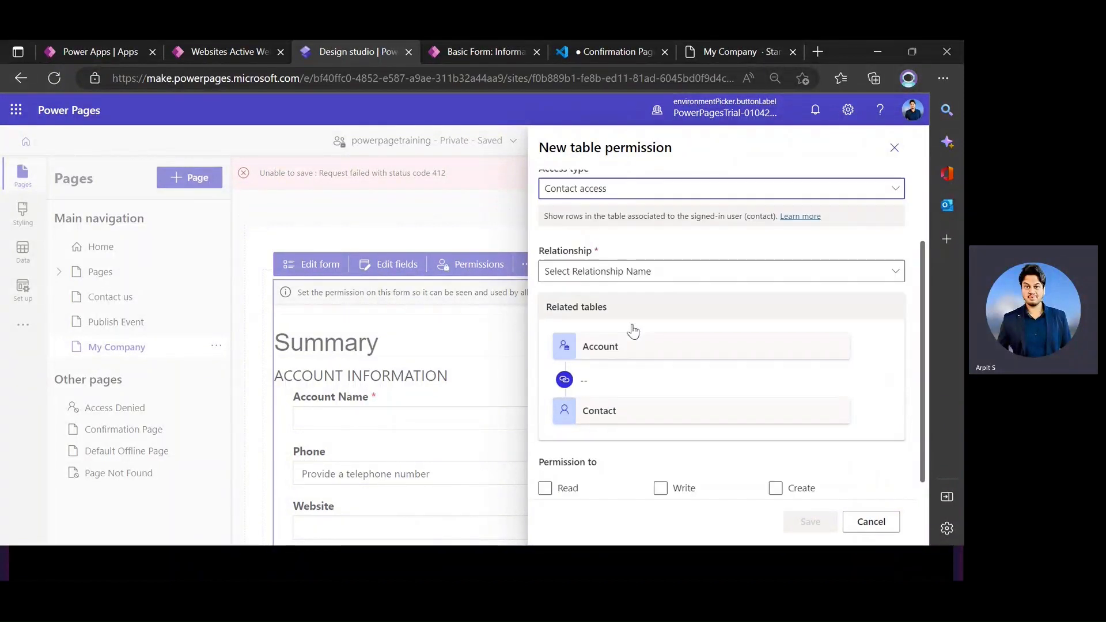
left_click(603, 276)
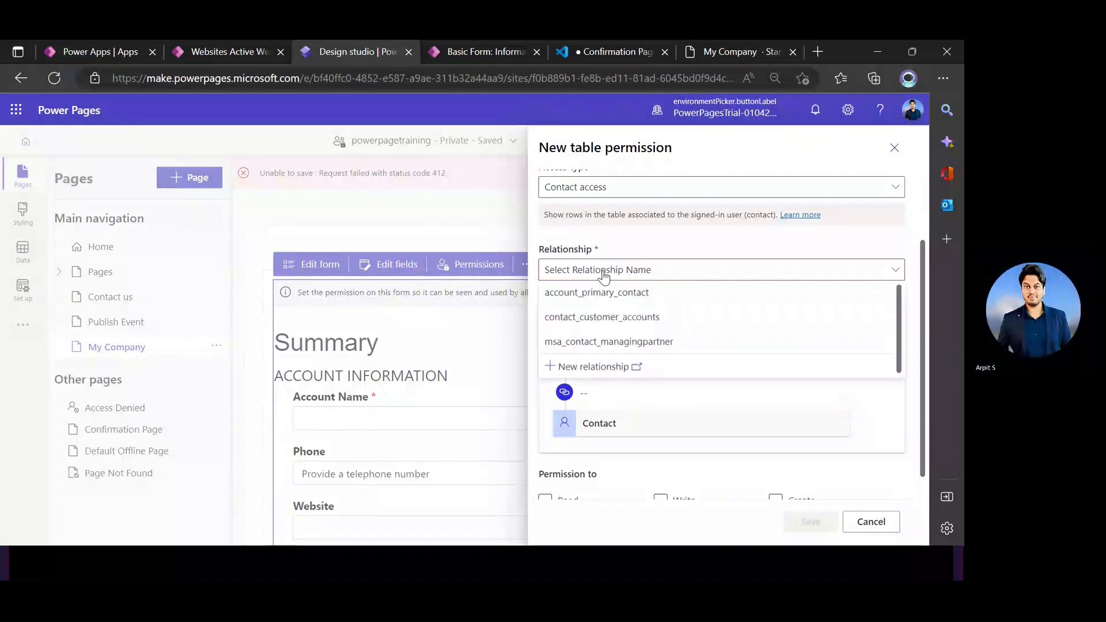
left_click(615, 322)
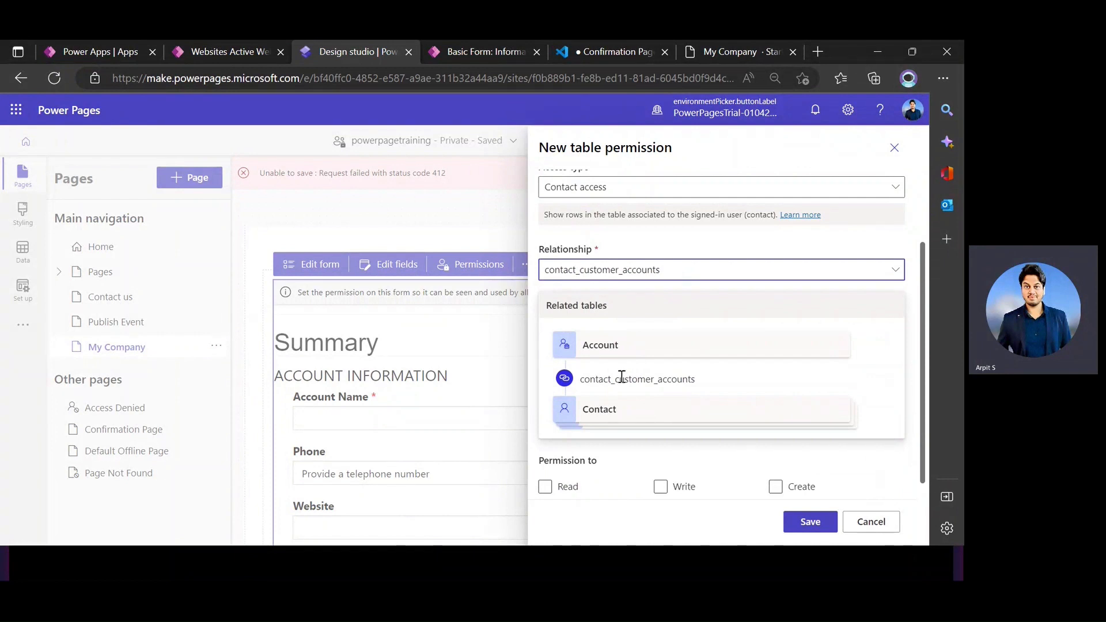
scroll(613, 334, "up", 1)
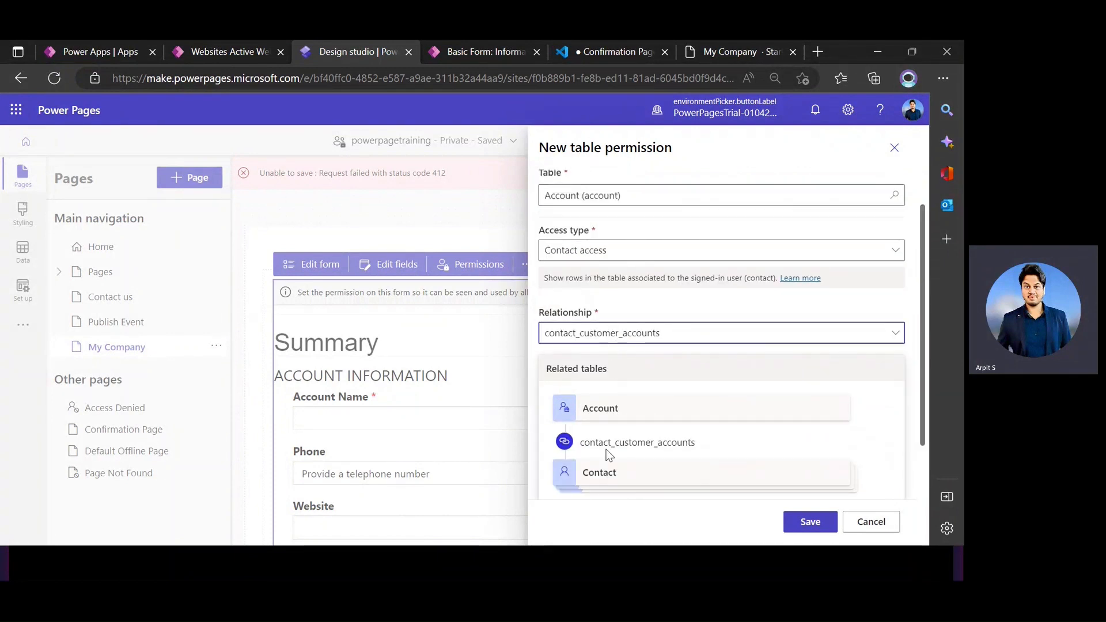
scroll(608, 416, "down", 1)
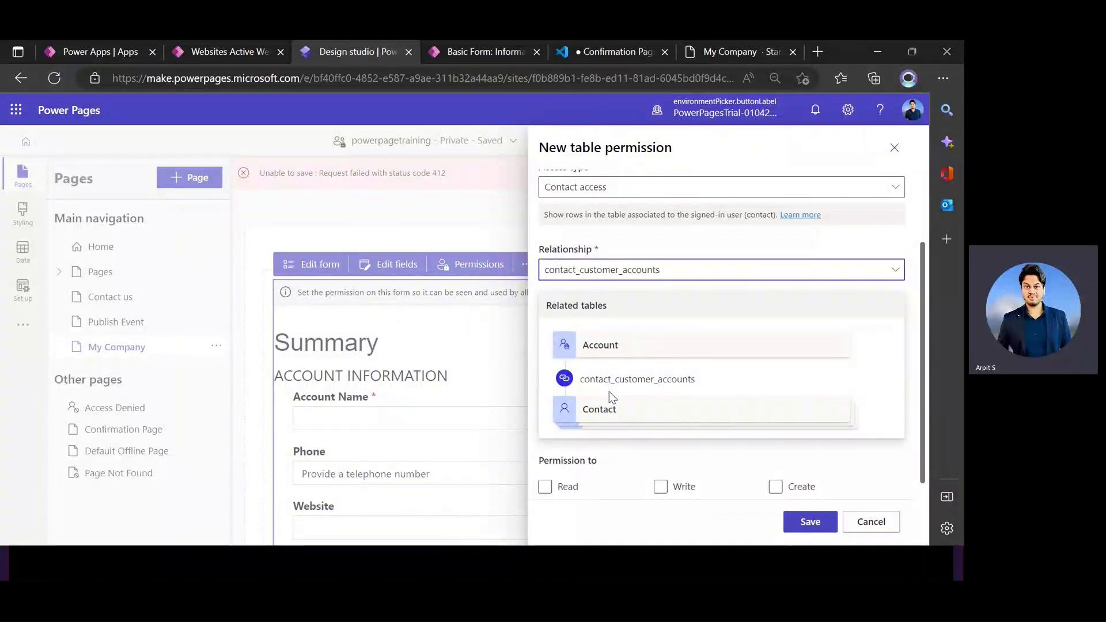
scroll(609, 398, "up", 3)
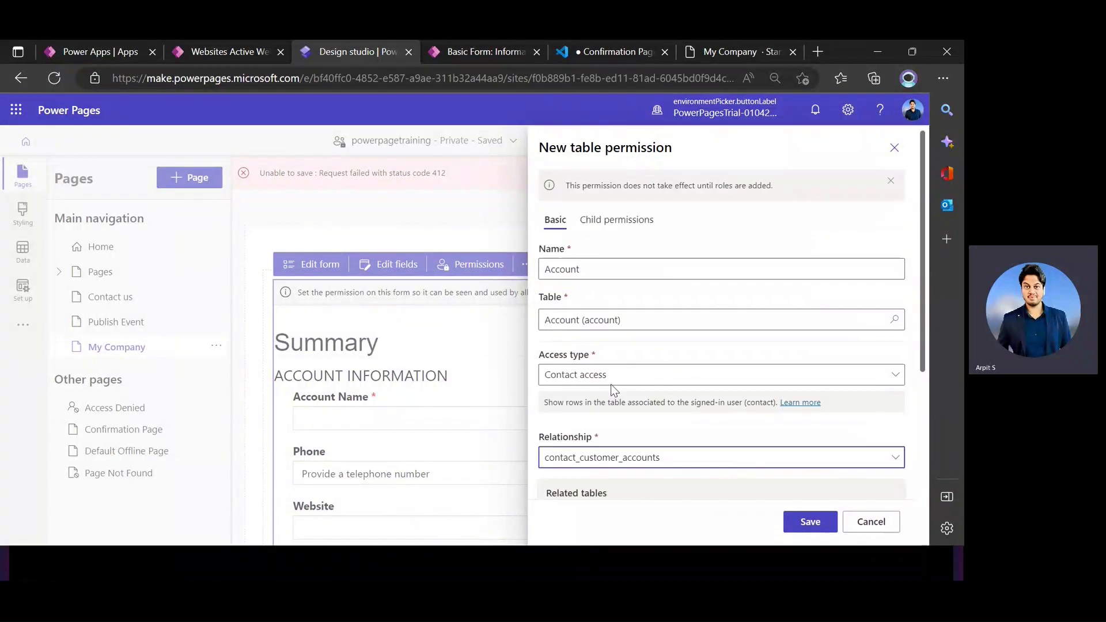
left_click(578, 384)
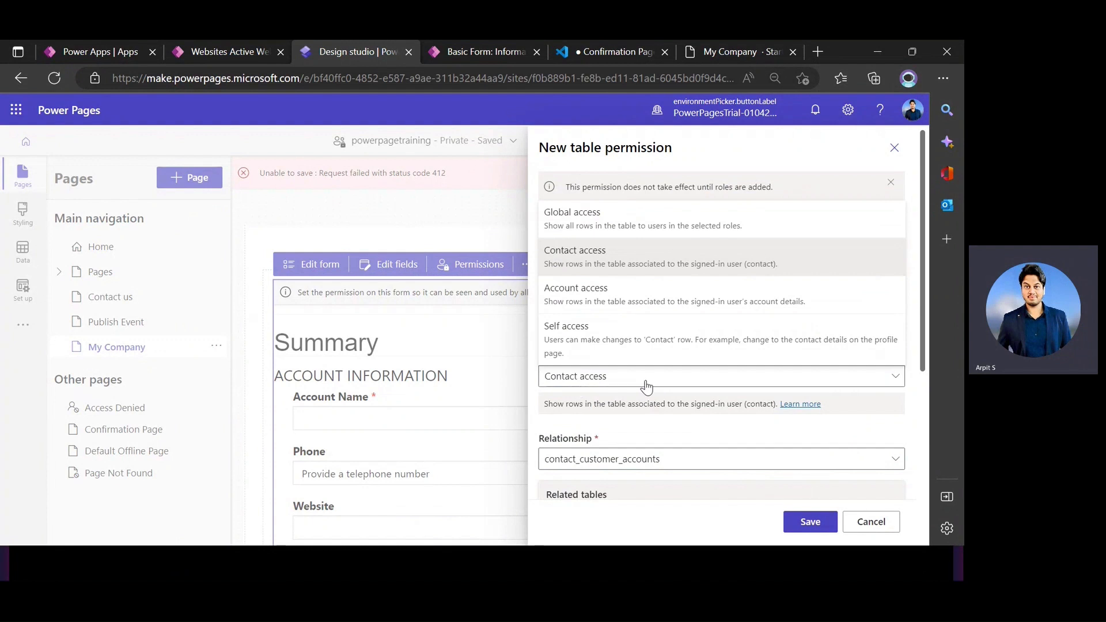
left_click(911, 412)
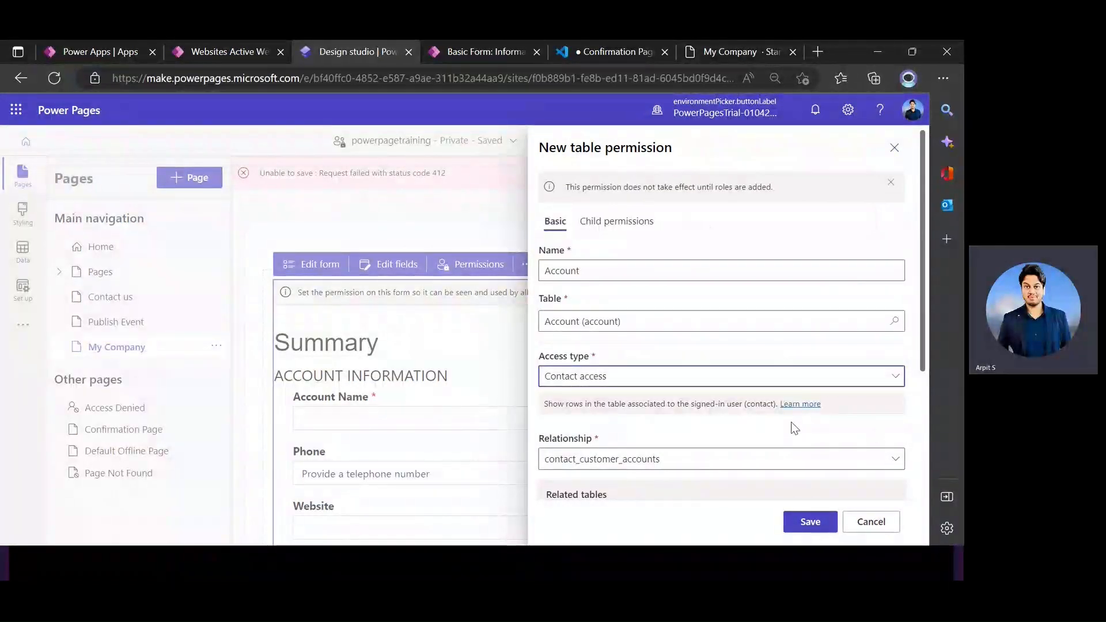
Grant the Account permission Read rights for the Authenticated Users role, and save it.
scroll(766, 417, "down", 1)
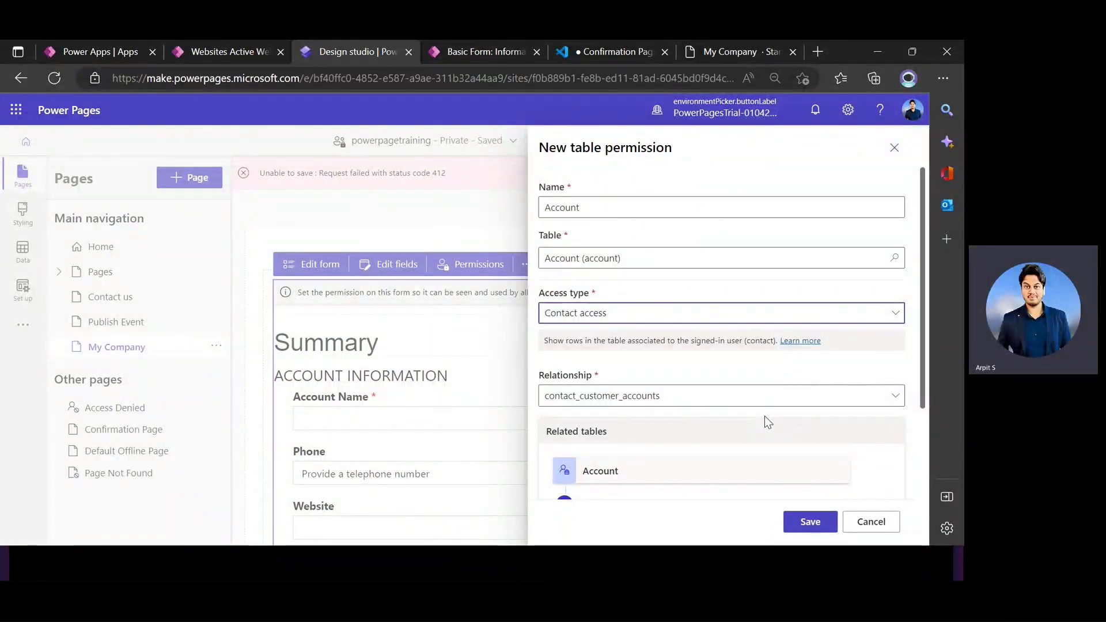
scroll(730, 407, "down", 4)
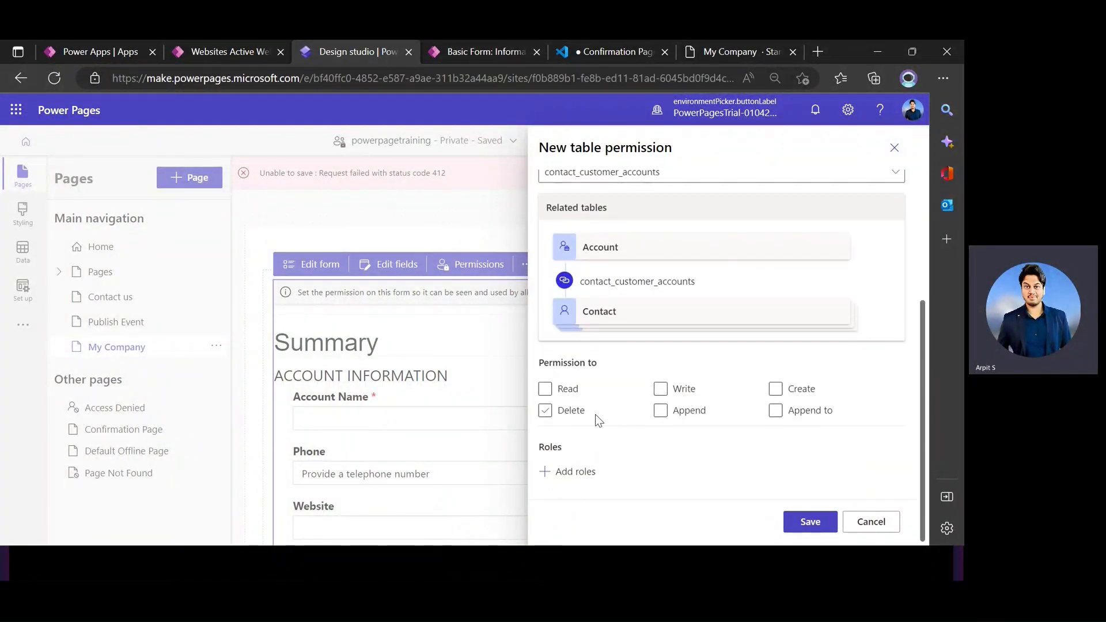
left_click(545, 390)
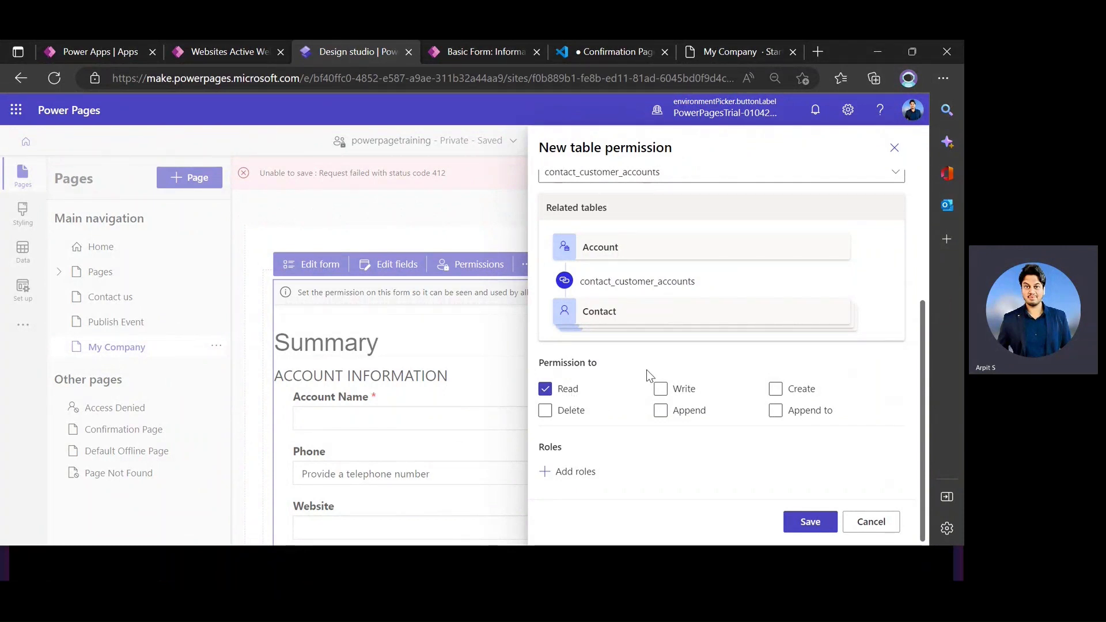
left_click(564, 472)
left_click(387, 496)
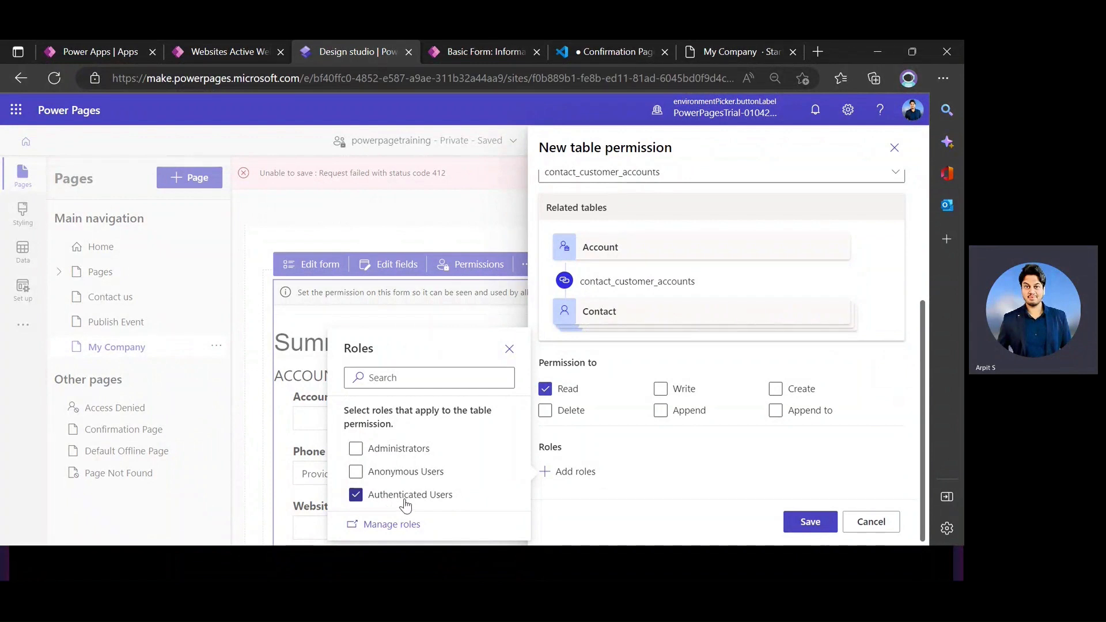
left_click(810, 522)
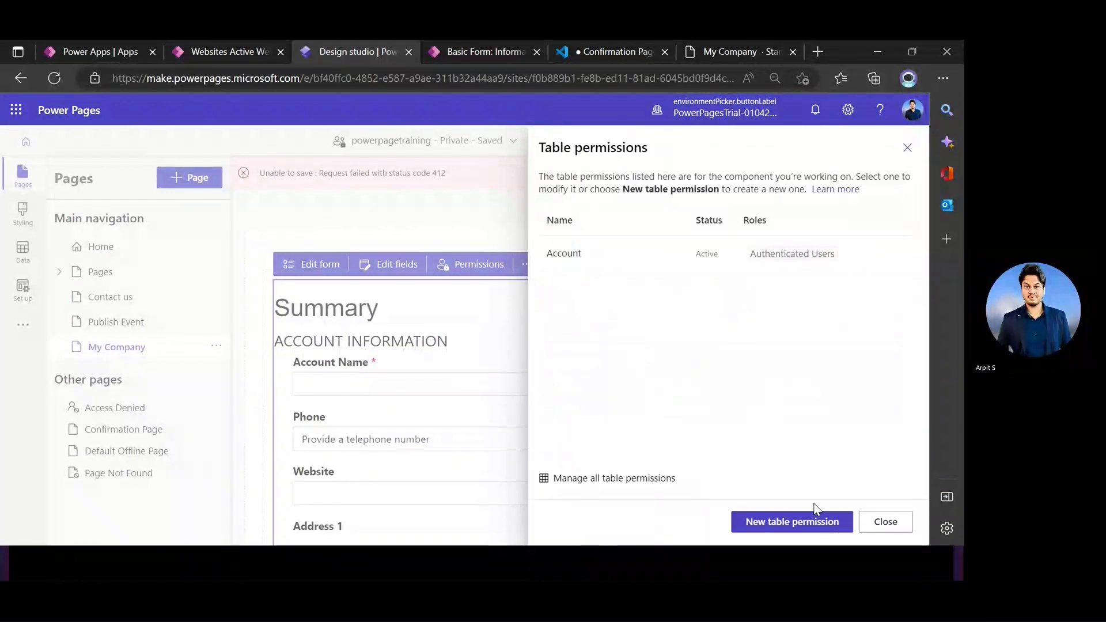
left_click(883, 522)
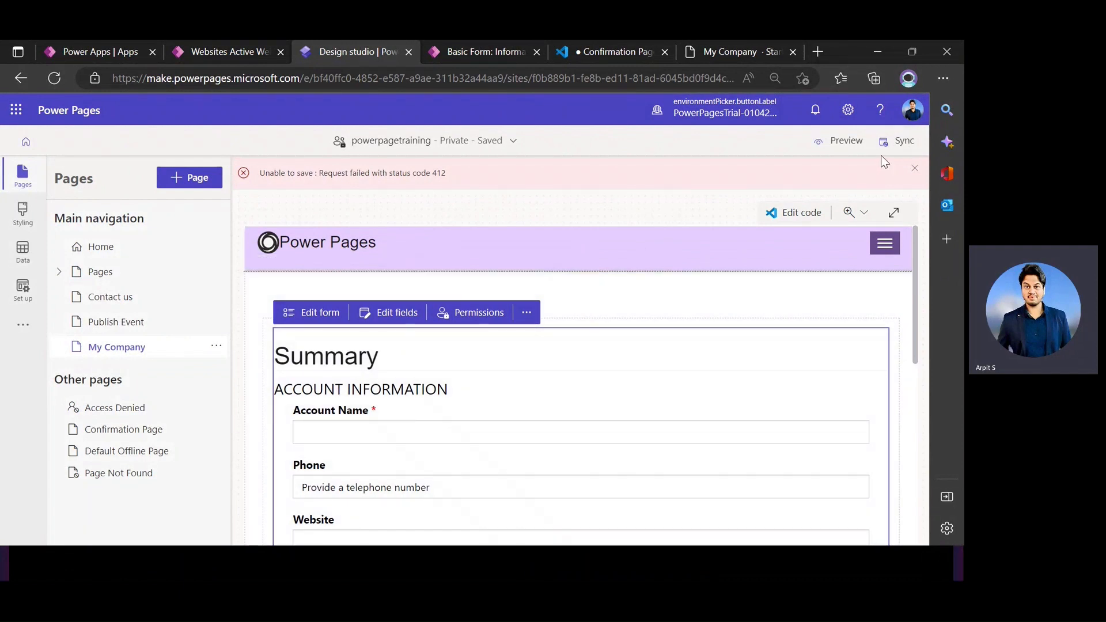
Sync the site configuration and preview the My Company page again at desktop size.
left_click(890, 143)
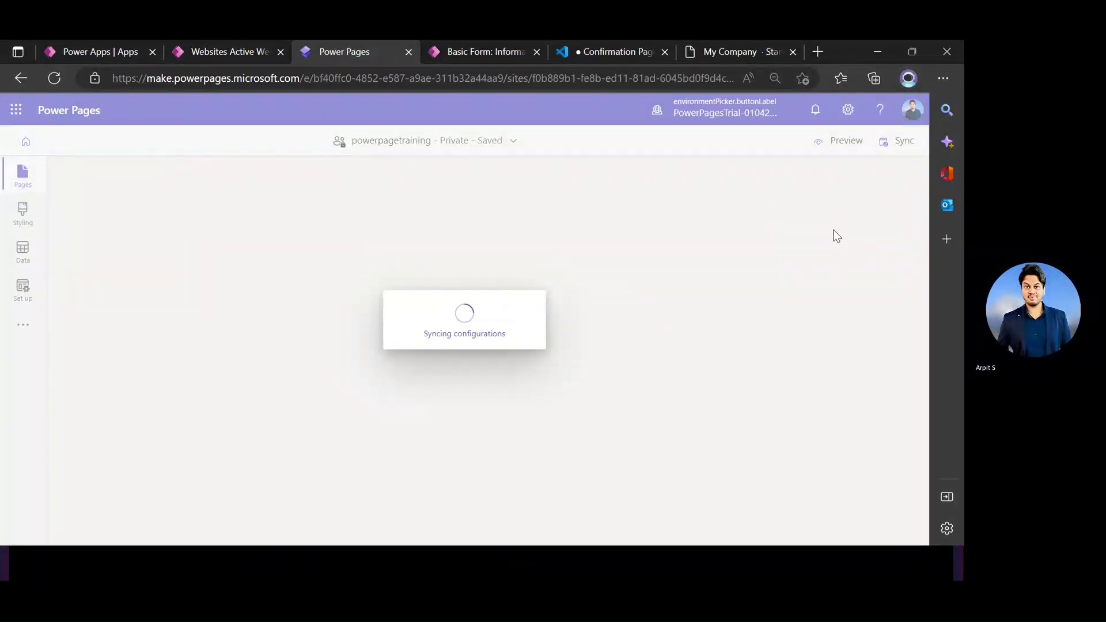
left_click(842, 143)
left_click(756, 194)
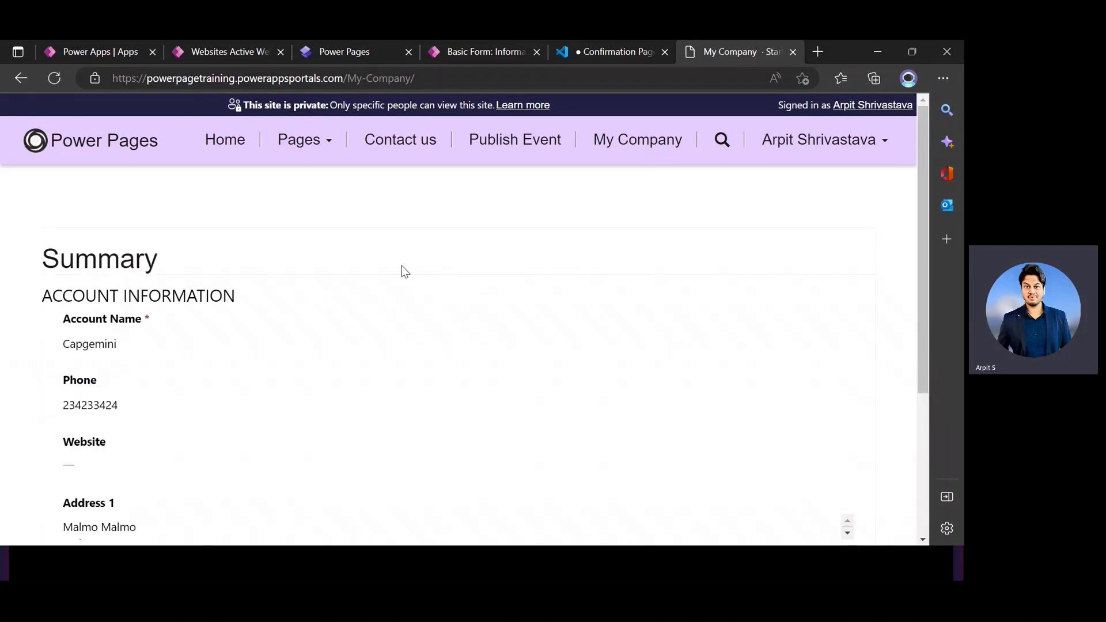
Check the account details, signed-in user and page address on the previewed My Company page.
scroll(402, 265, "down", 2)
scroll(399, 268, "up", 2)
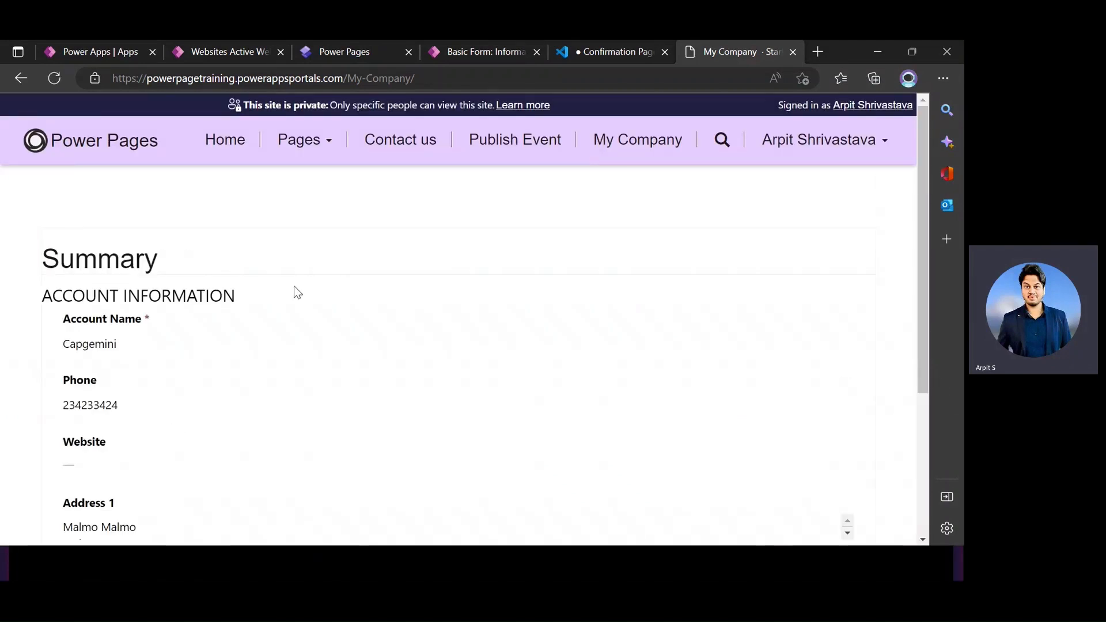
left_click_drag(67, 352, 168, 347)
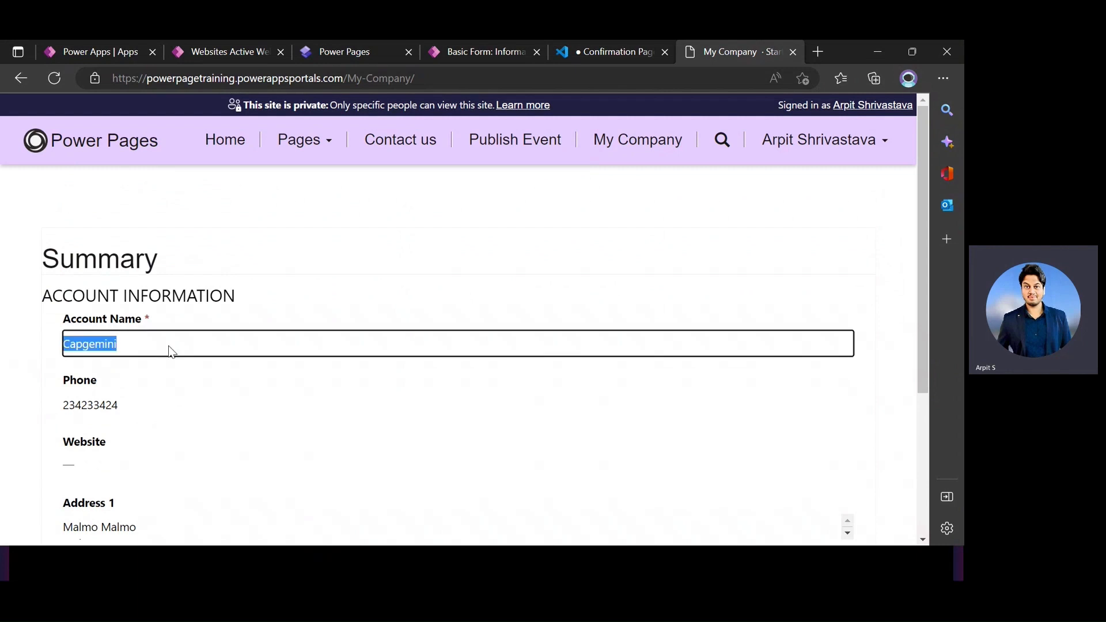
left_click(124, 306)
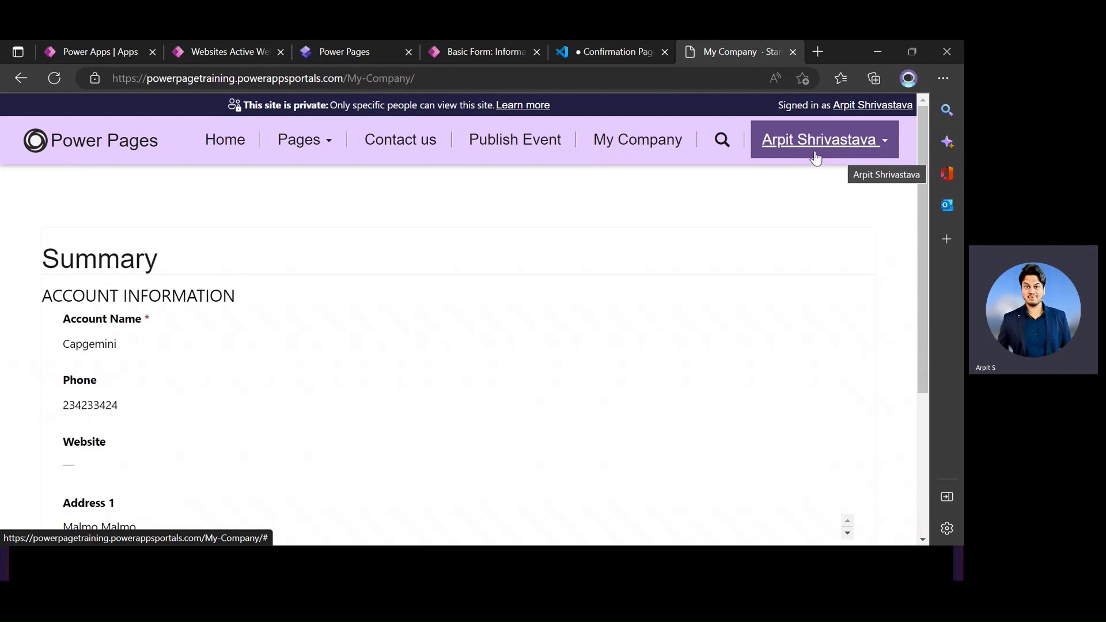
left_click(422, 79)
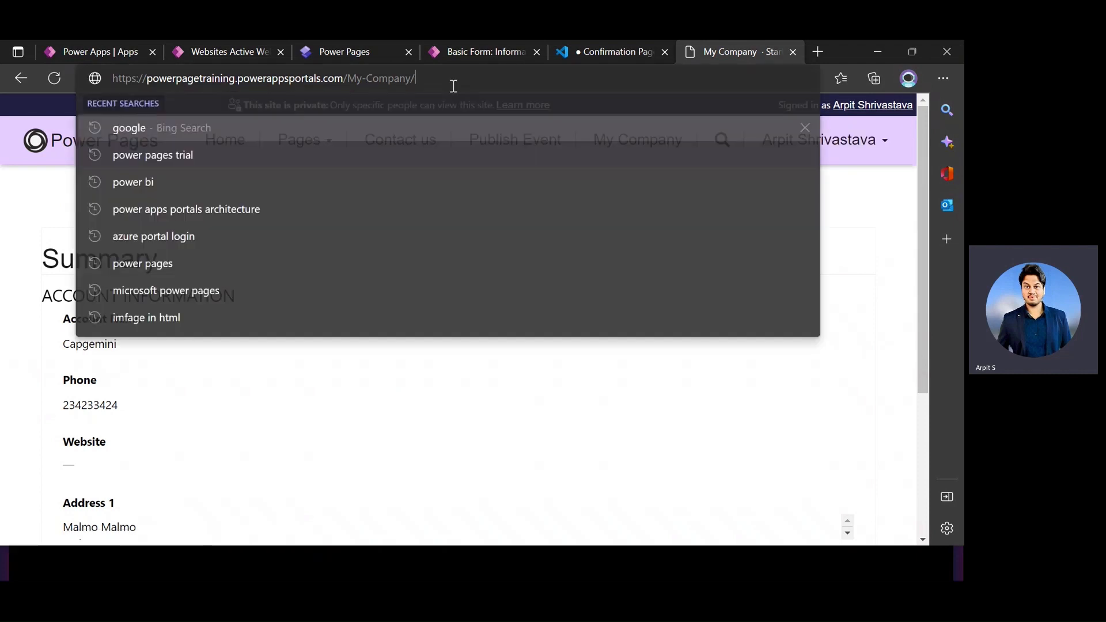
left_click(387, 397)
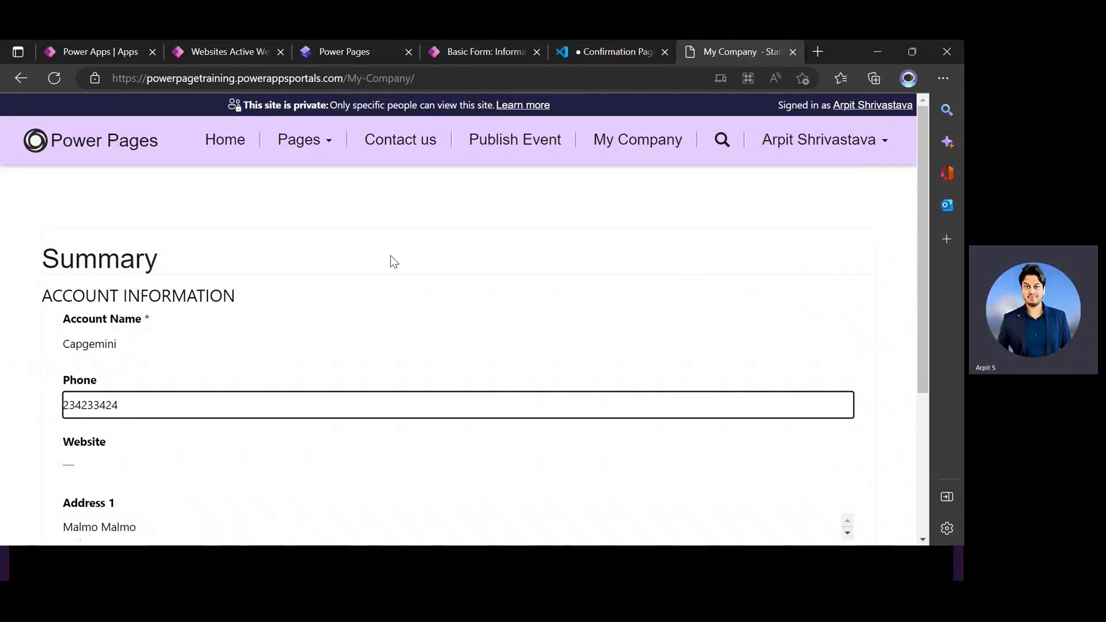
Review the account information on the previewed My Company page, from Account Name down to Annual Revenue (Base).
left_click(182, 322)
scroll(177, 320, "down", 2)
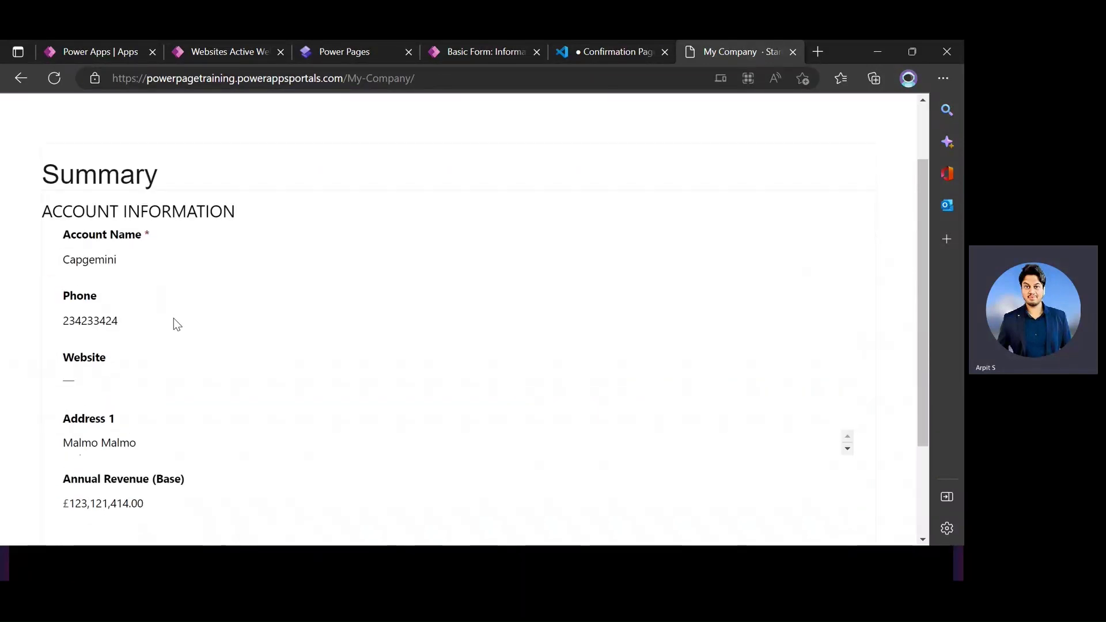
scroll(175, 322, "up", 2)
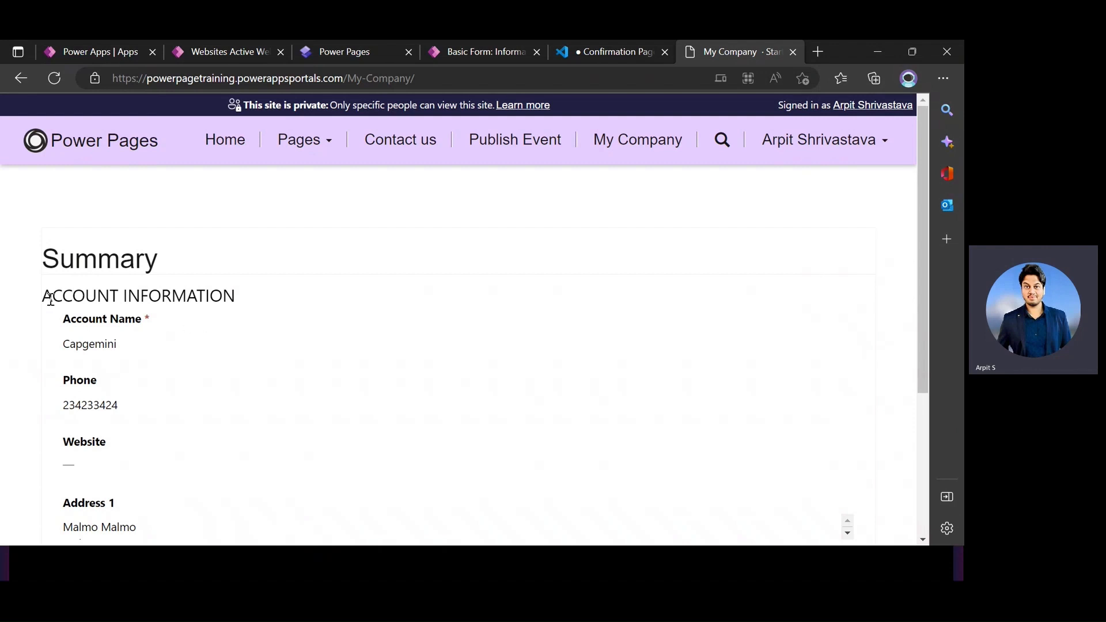
left_click_drag(45, 296, 508, 286)
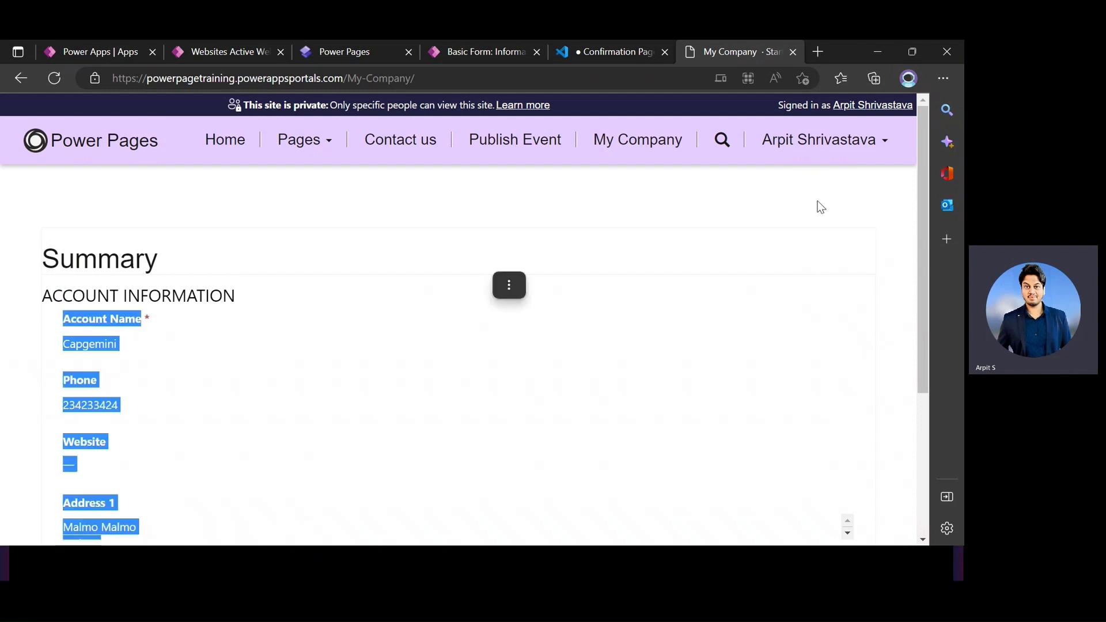
left_click(657, 211)
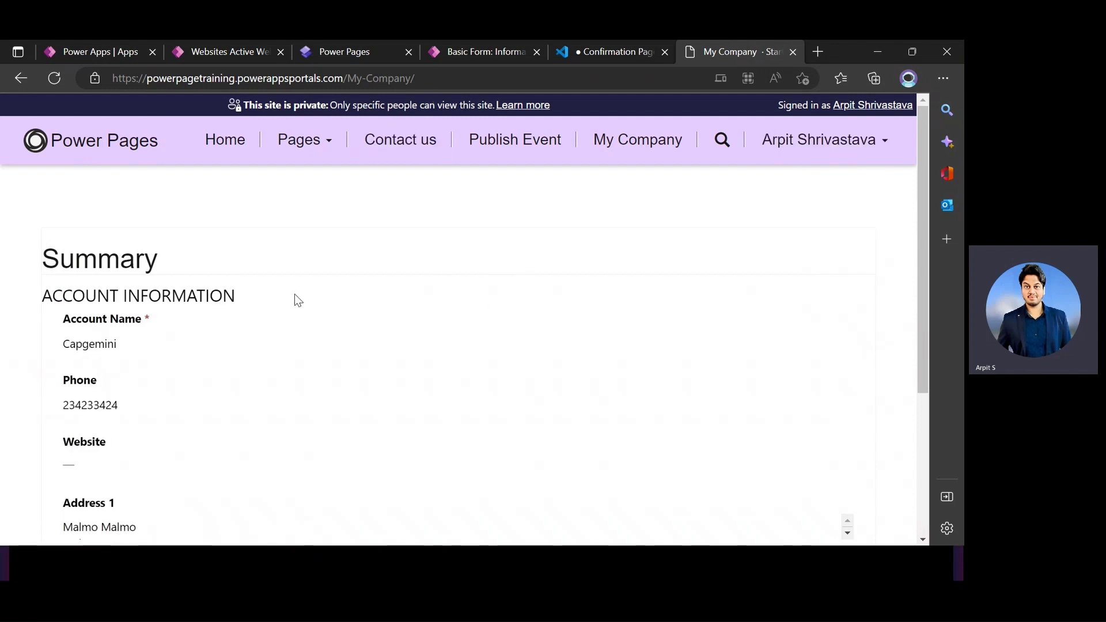
scroll(294, 297, "down", 2)
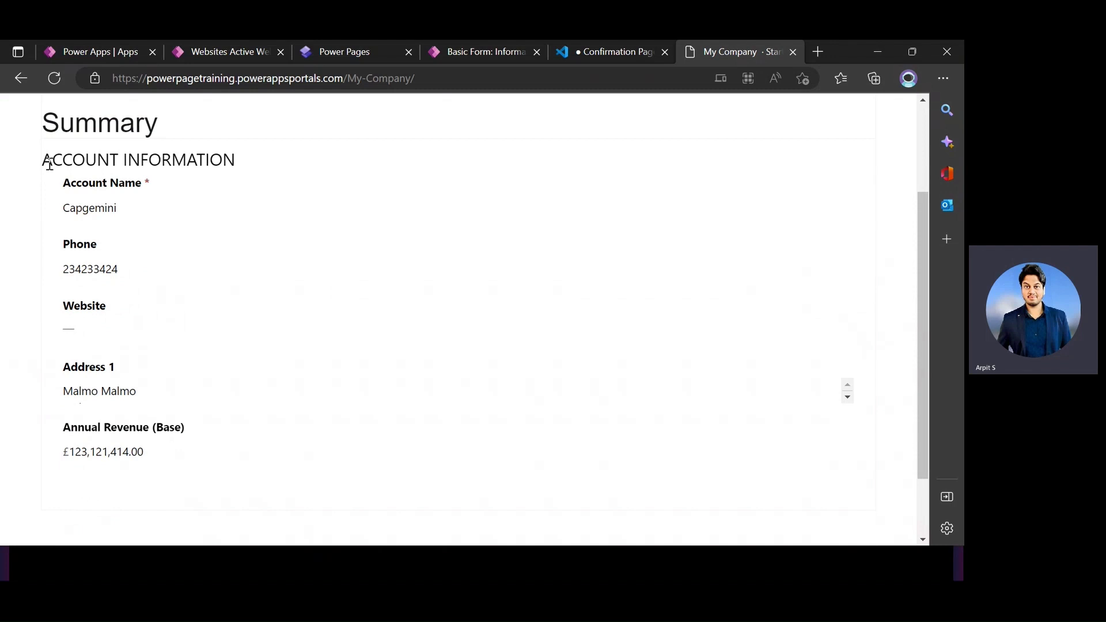
left_click_drag(45, 163, 205, 461)
left_click(286, 466)
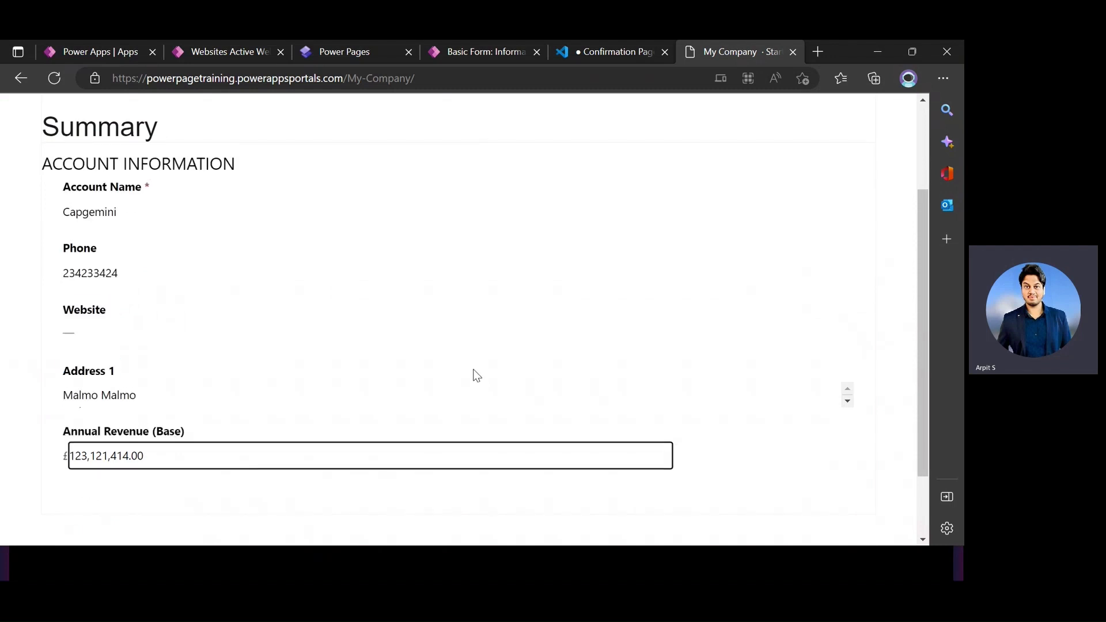
scroll(475, 375, "up", 2)
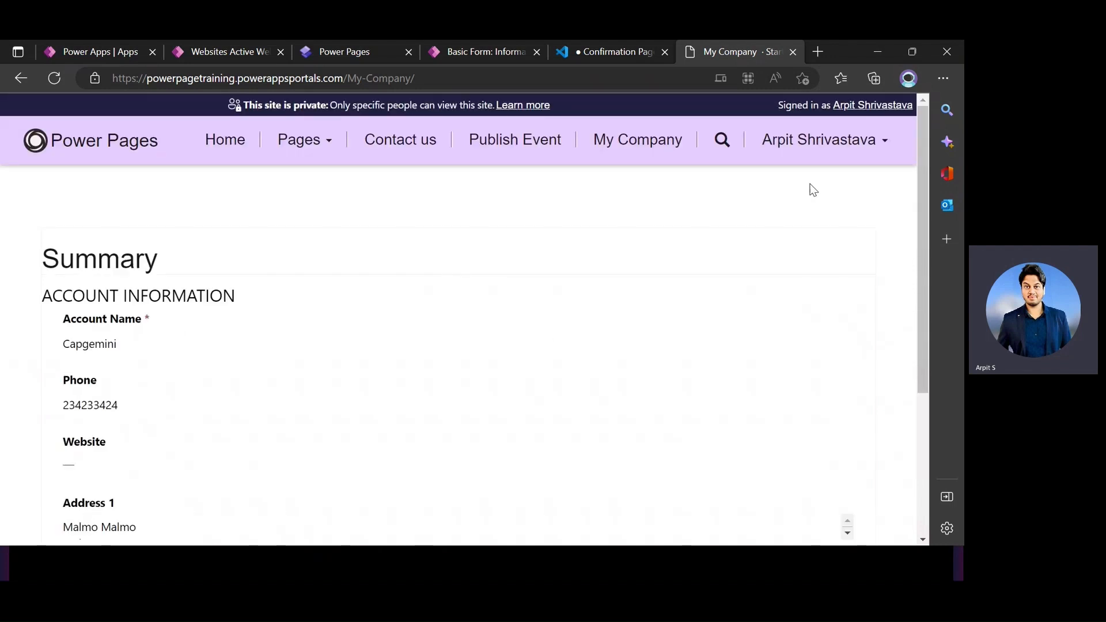
Inspect the signed-in user's account options and compare the user with the Account Name and Phone details shown.
left_click(815, 149)
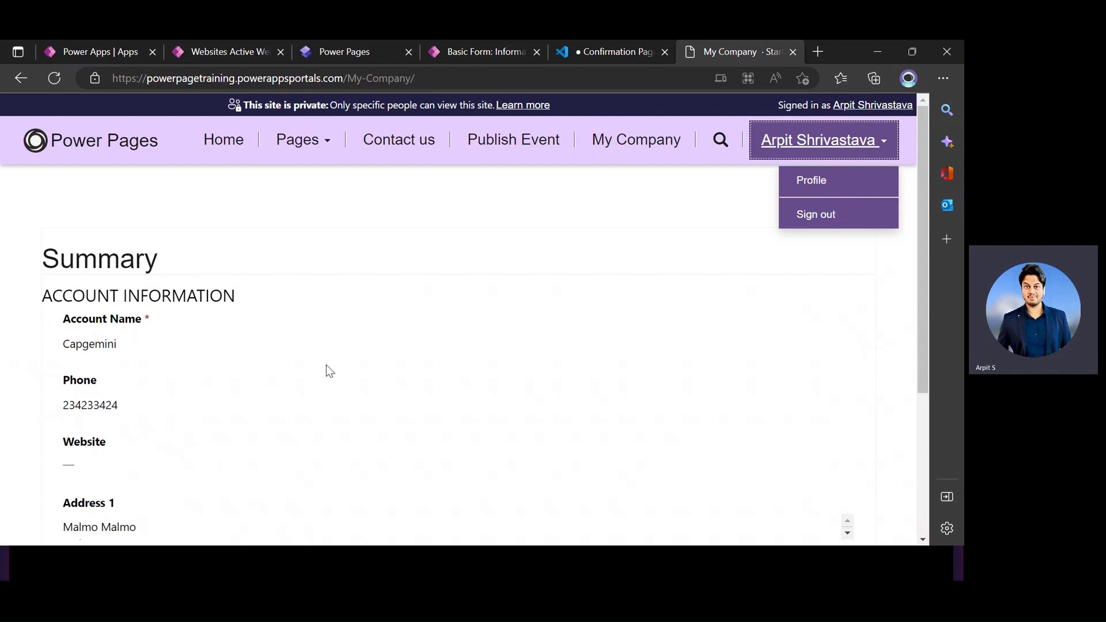
left_click(127, 352)
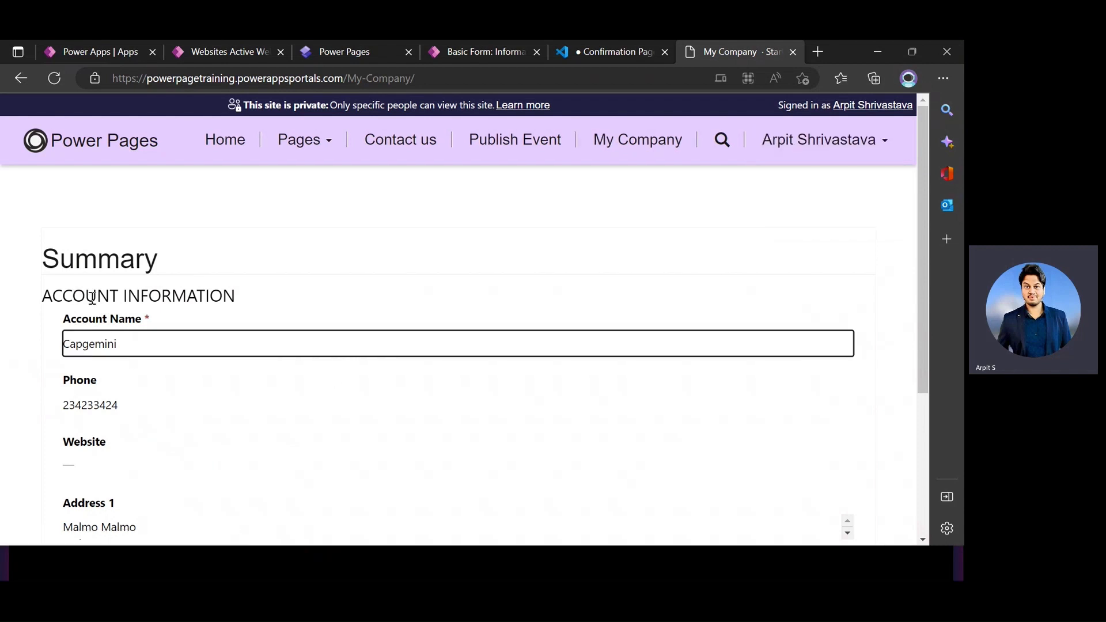
left_click_drag(61, 288, 267, 420)
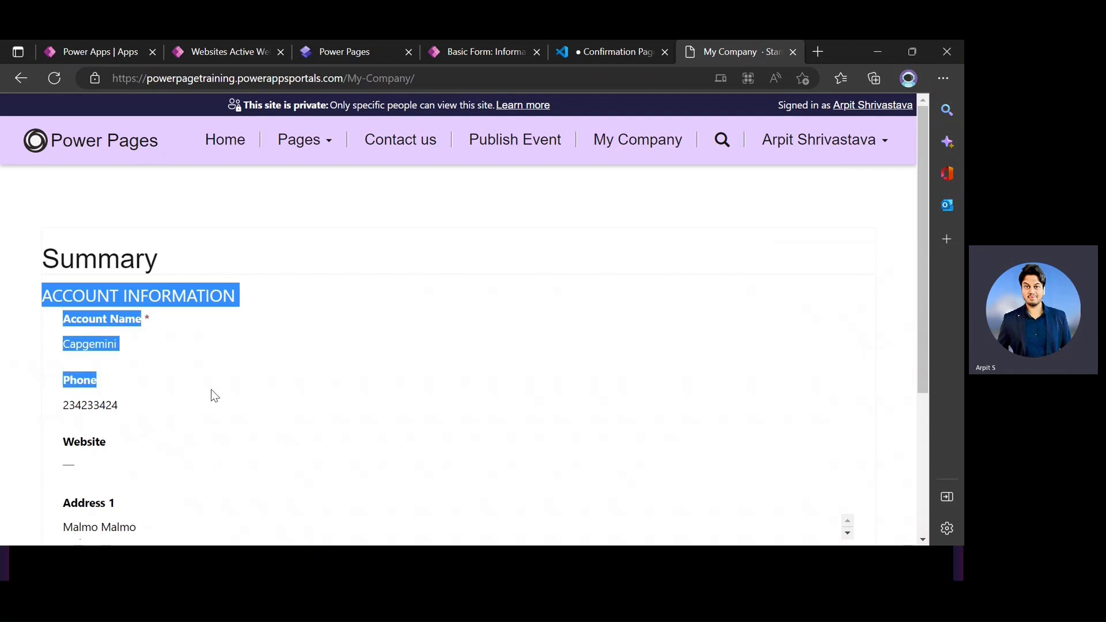
left_click(246, 336)
scroll(242, 332, "down", 2)
scroll(242, 337, "up", 2)
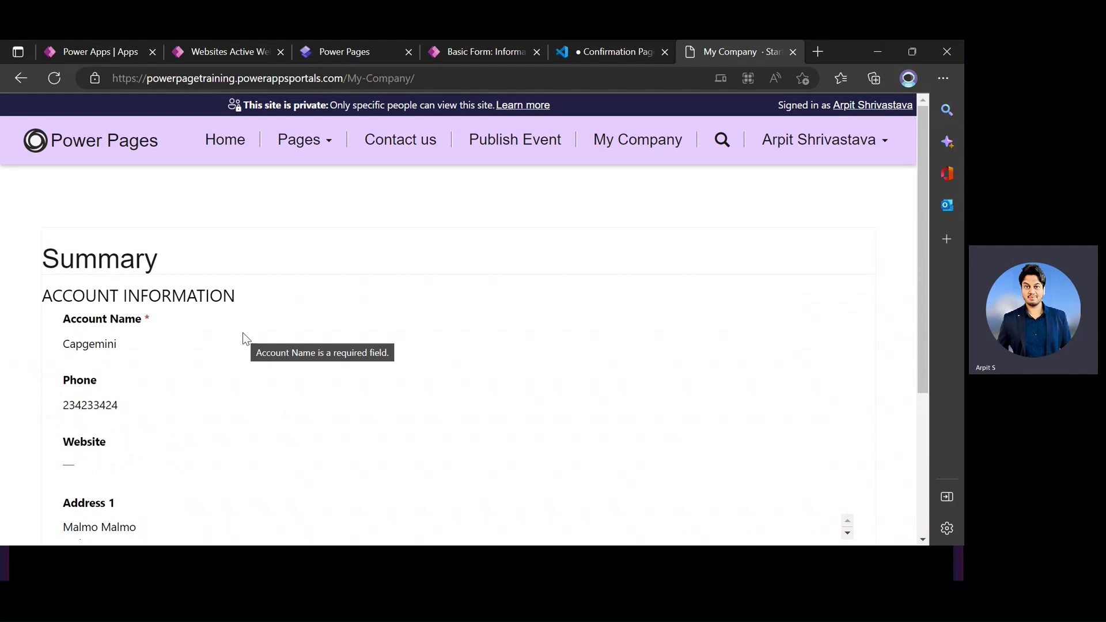
Go to the site's Home page, open the signed-in user's Profile page, and find the Your Information section.
left_click(230, 156)
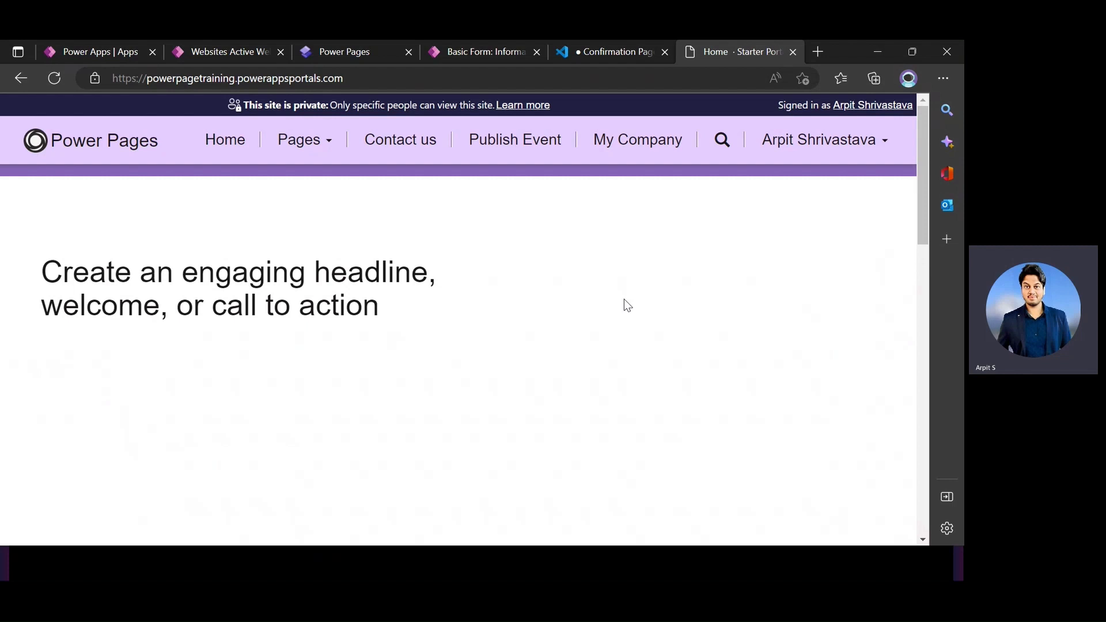
left_click(817, 144)
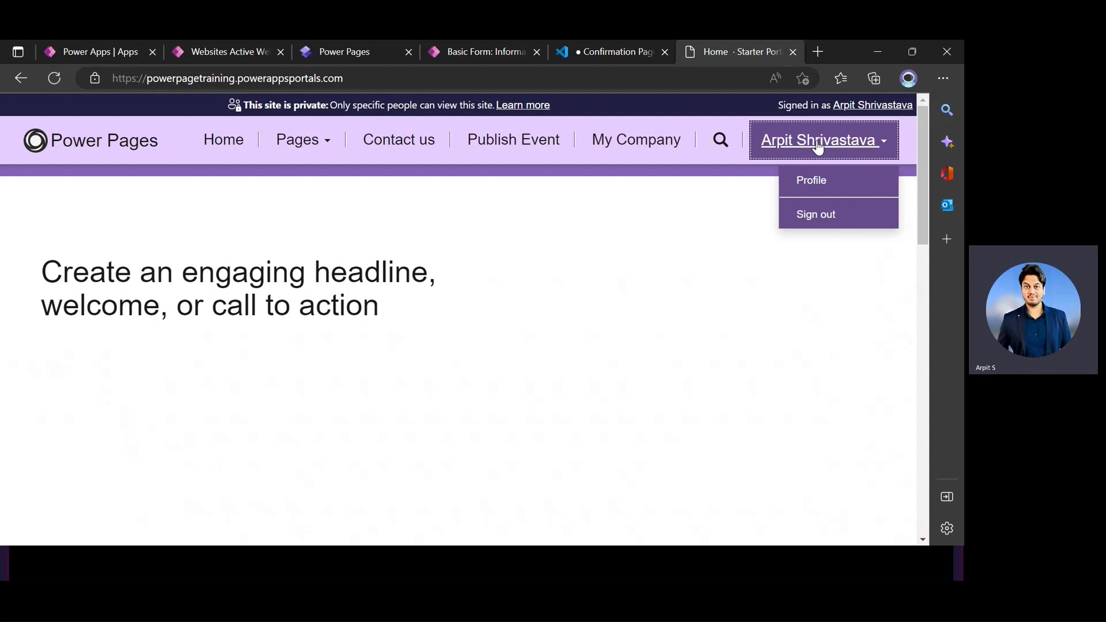
left_click(818, 187)
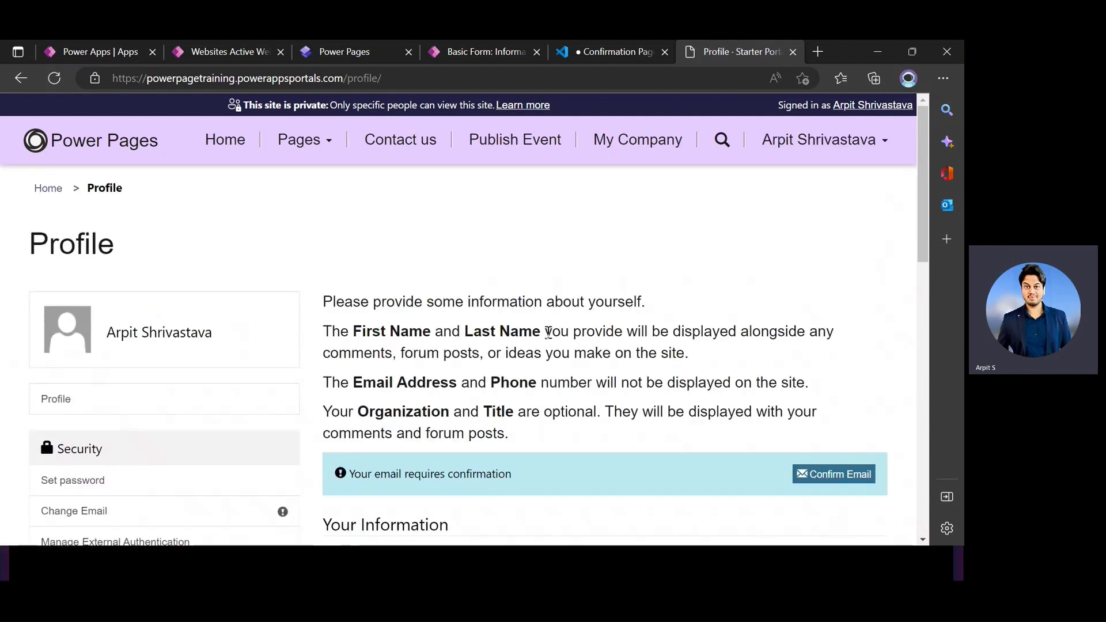
scroll(588, 271, "down", 3)
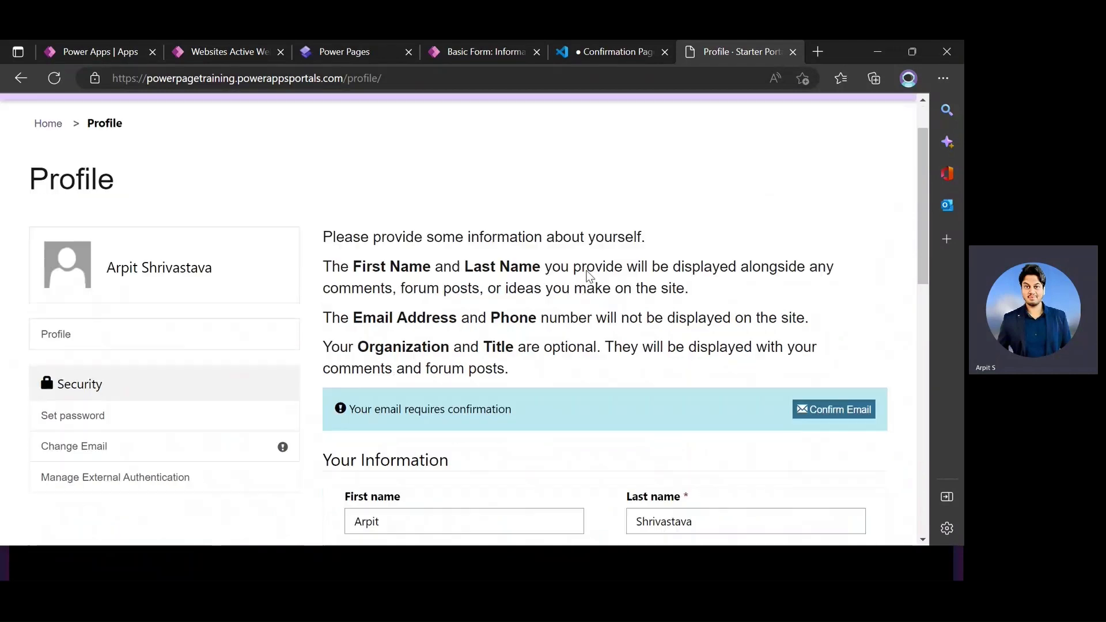
scroll(588, 270, "down", 2)
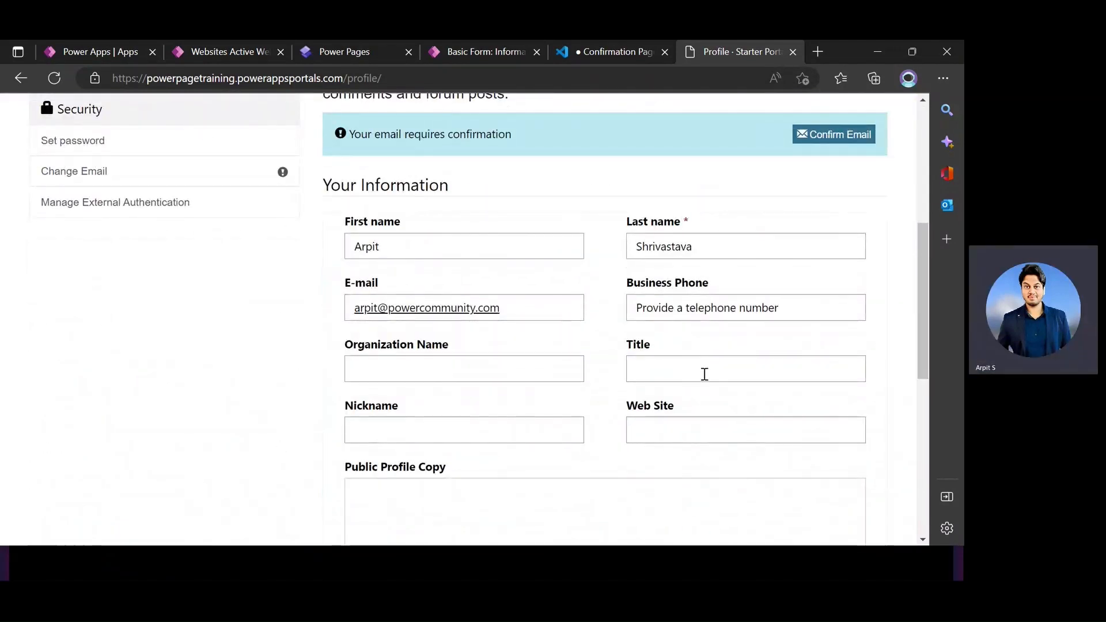
Examine the Profile page's personal information fields, preferred language, contact preferences and introductory text.
left_click(427, 239)
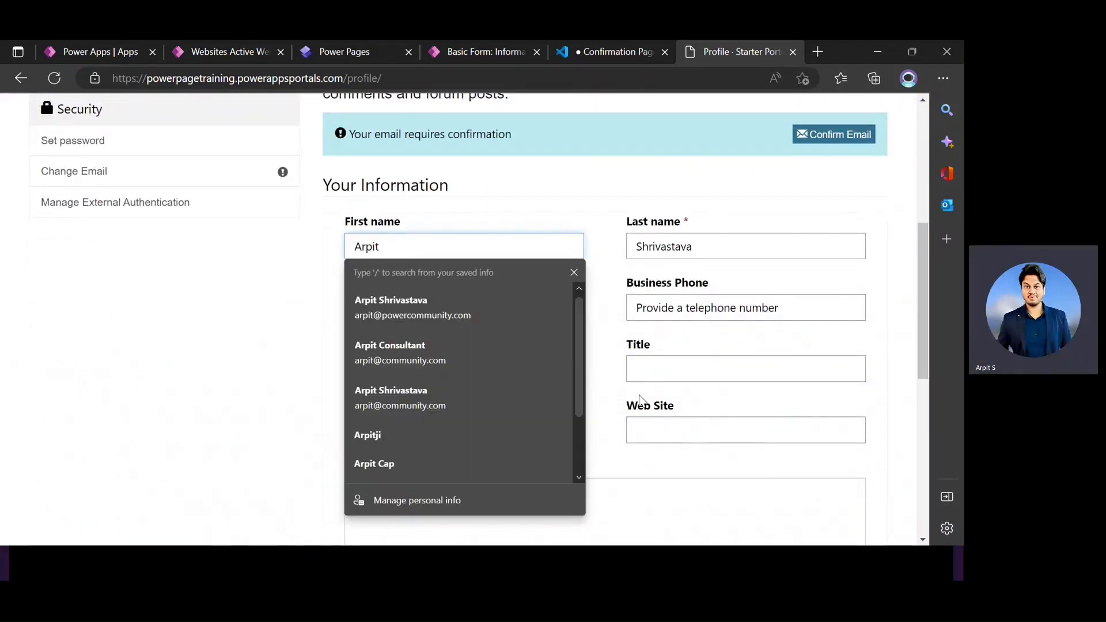
left_click(636, 371)
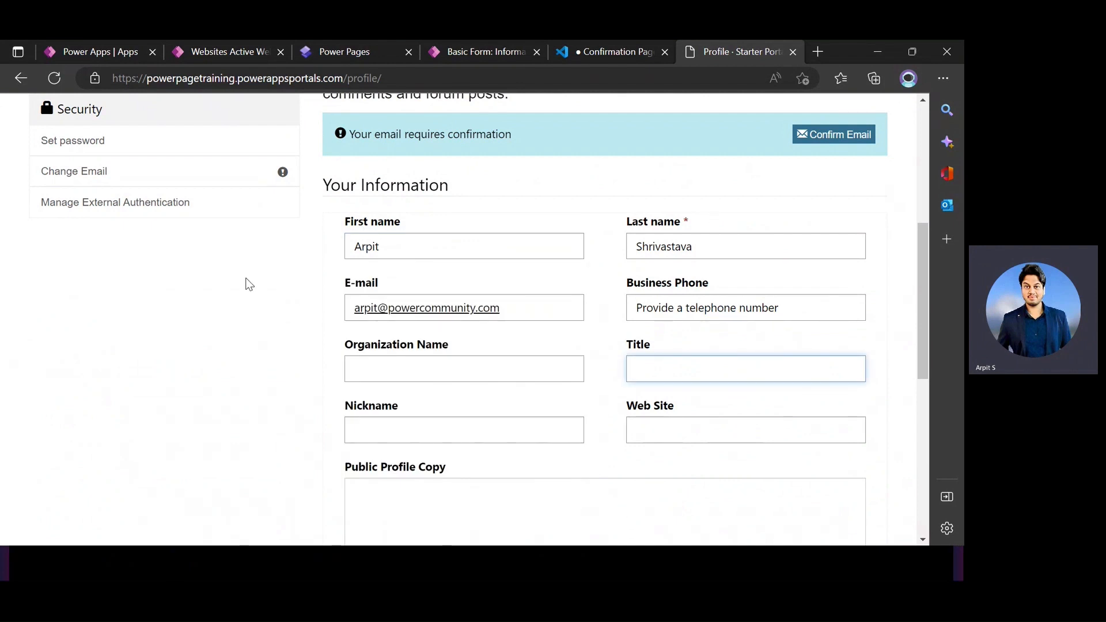
left_click(307, 334)
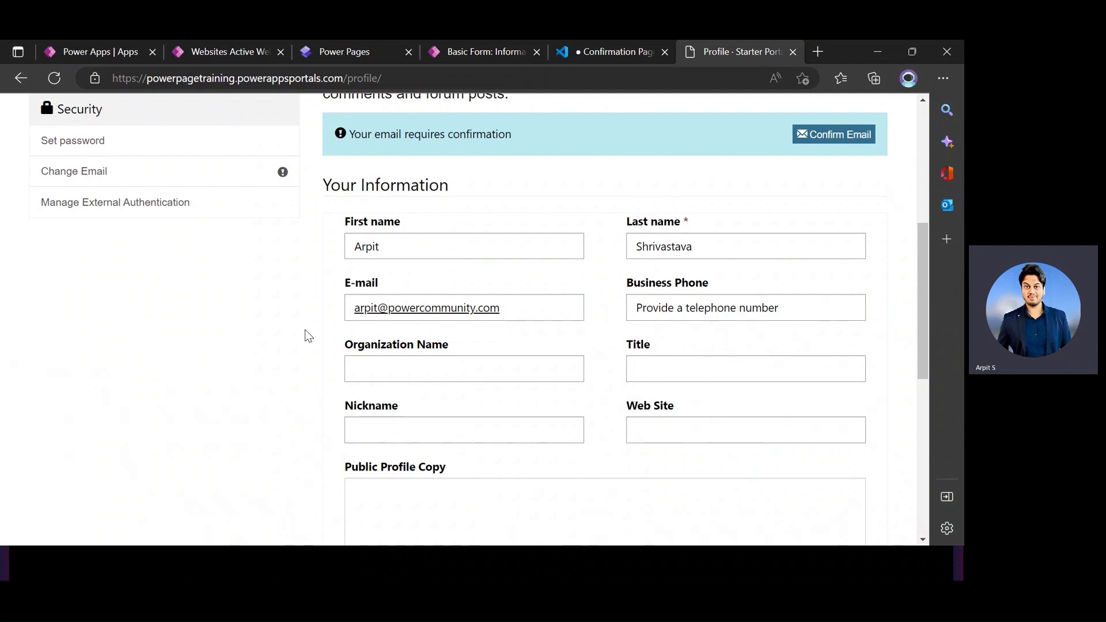
left_click(418, 250)
left_click(300, 281)
scroll(430, 270, "down", 1)
scroll(429, 271, "down", 5)
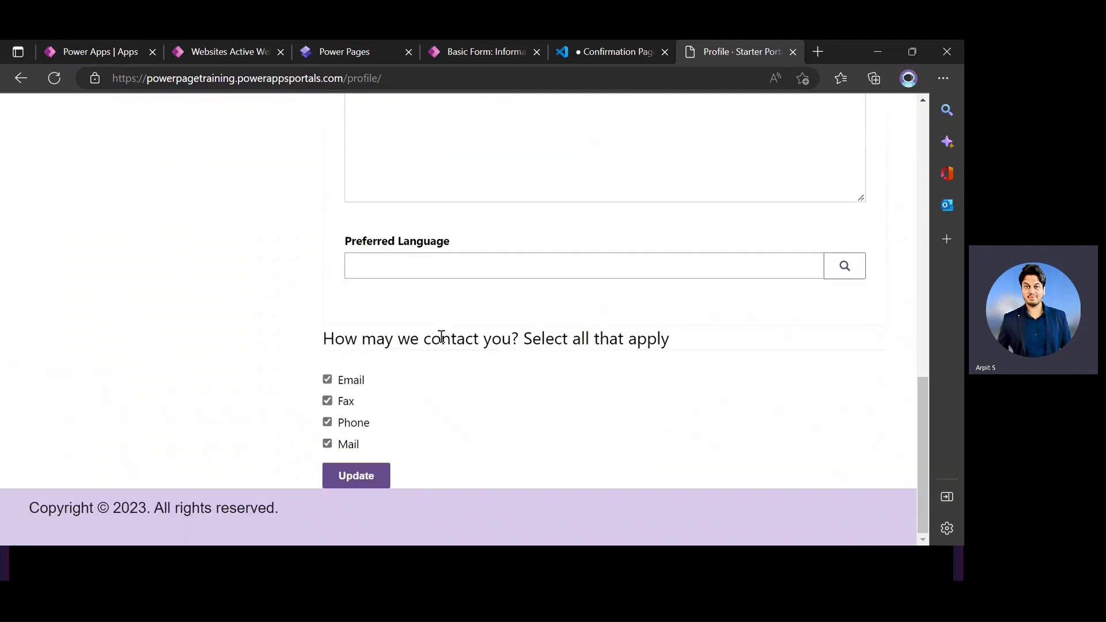
scroll(442, 368, "up", 8)
scroll(445, 367, "up", 4)
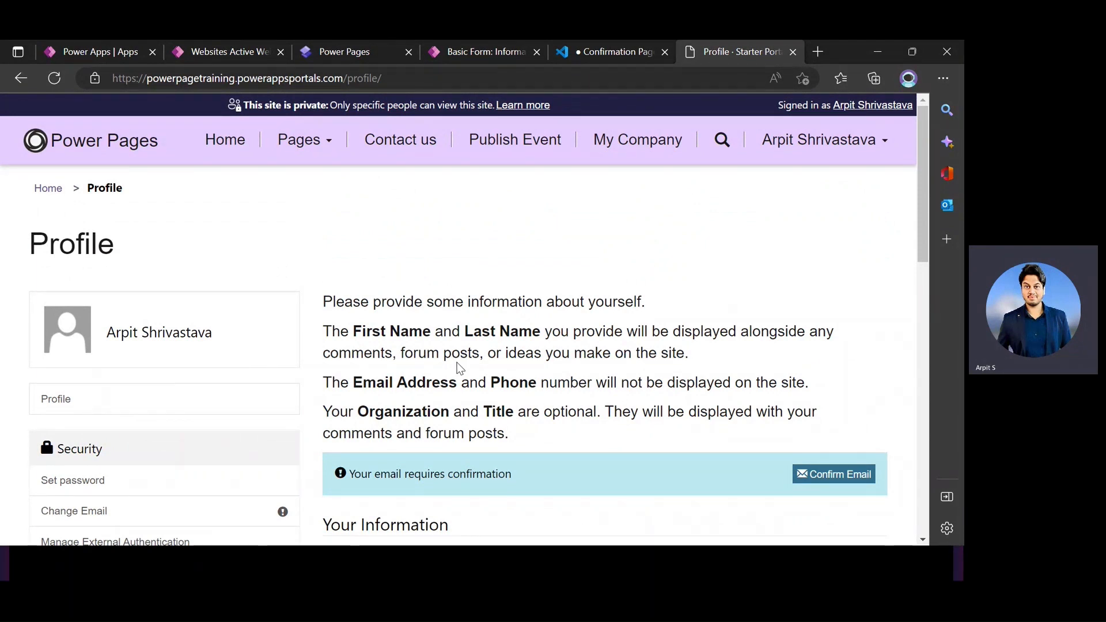
scroll(389, 357, "down", 1)
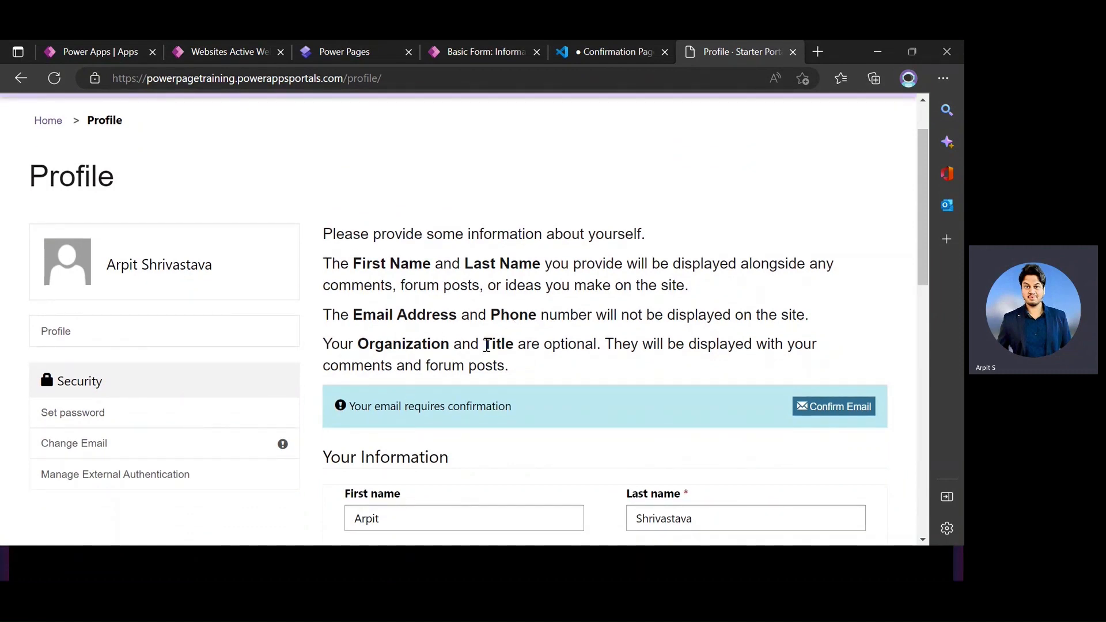
scroll(489, 346, "up", 1)
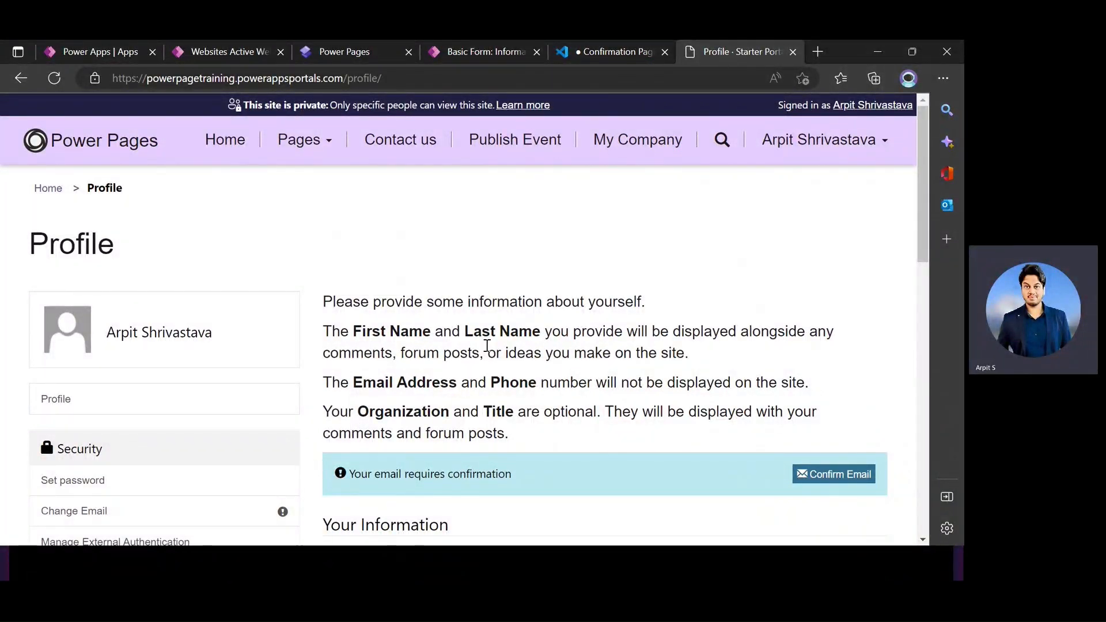
Return to the Power Pages design studio and add a blank page named My Contact to the main navigation.
left_click(336, 47)
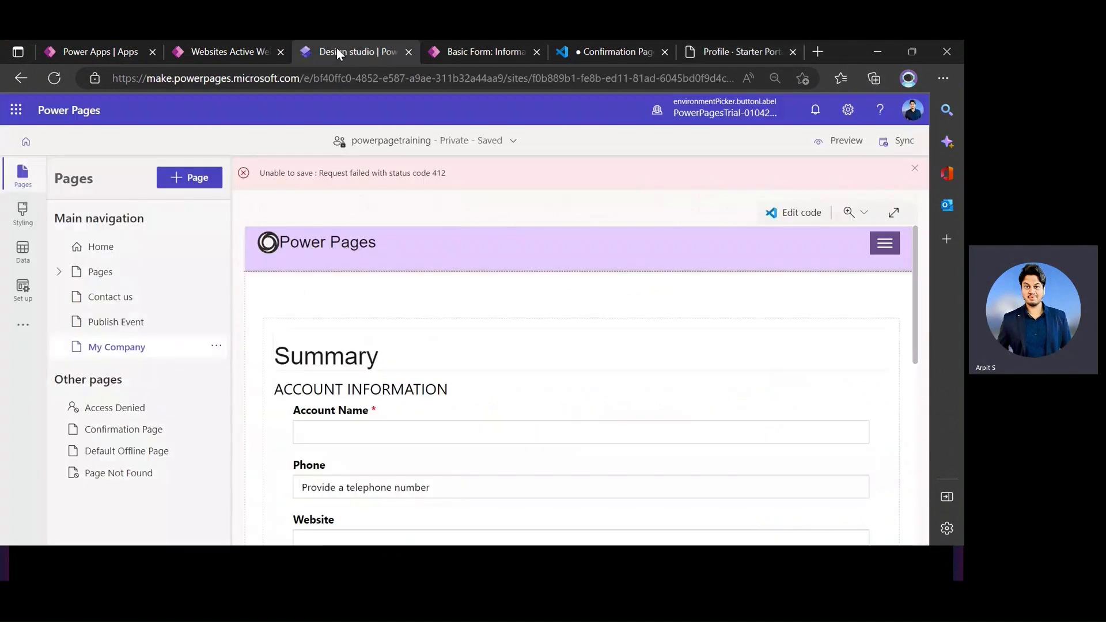
left_click(190, 177)
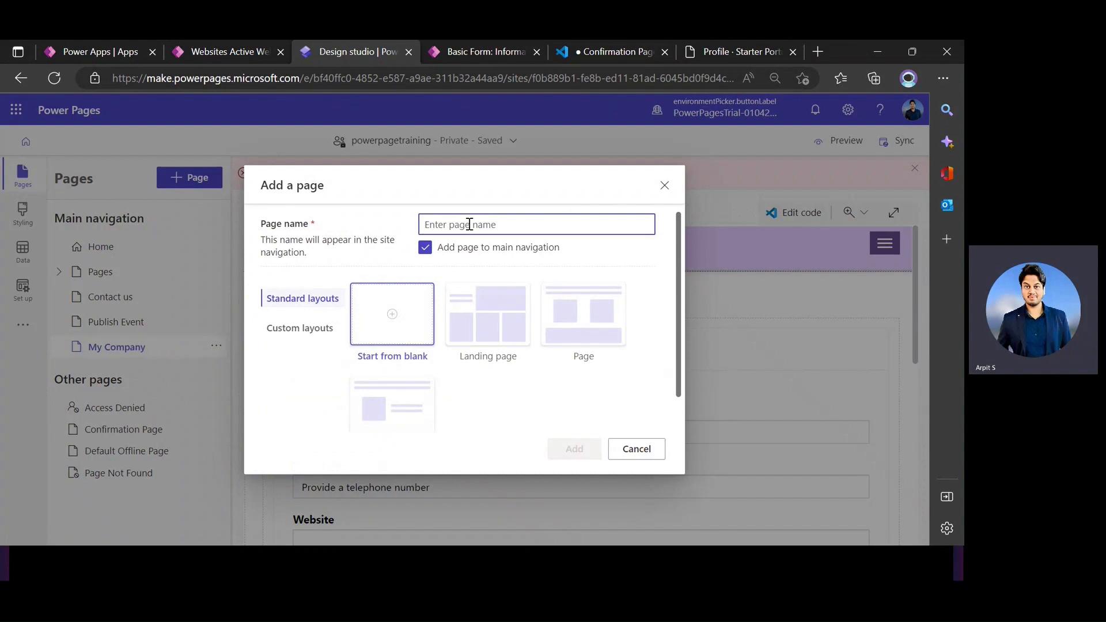
type("My Co")
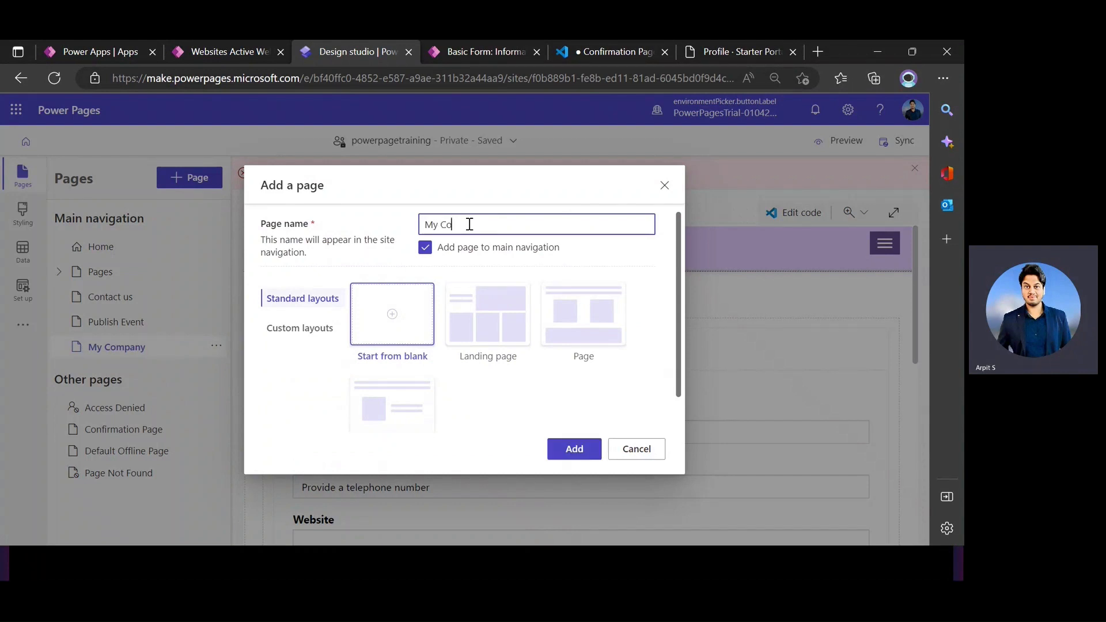
type("ntact")
left_click(575, 448)
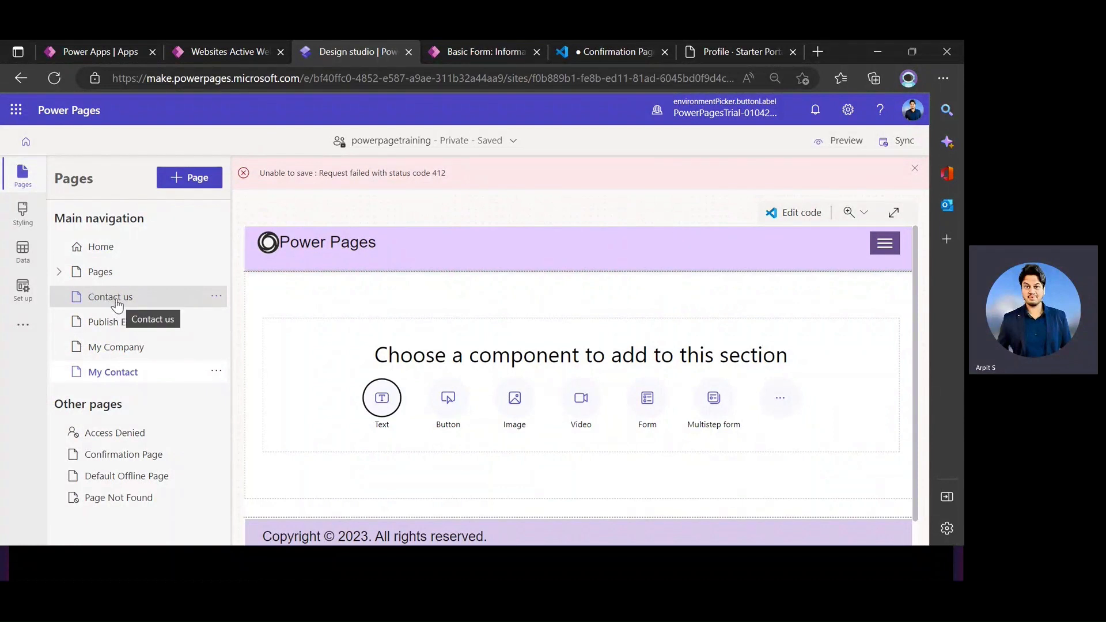
Move the Contact us and Pages pages out of the main navigation into Other pages.
left_click(216, 296)
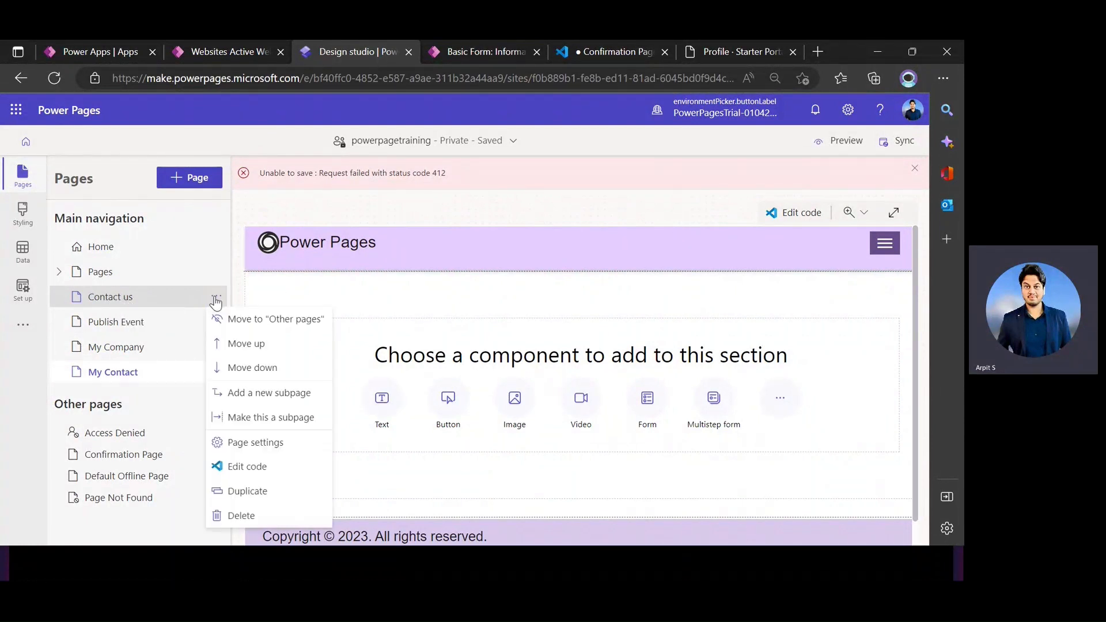
left_click(270, 321)
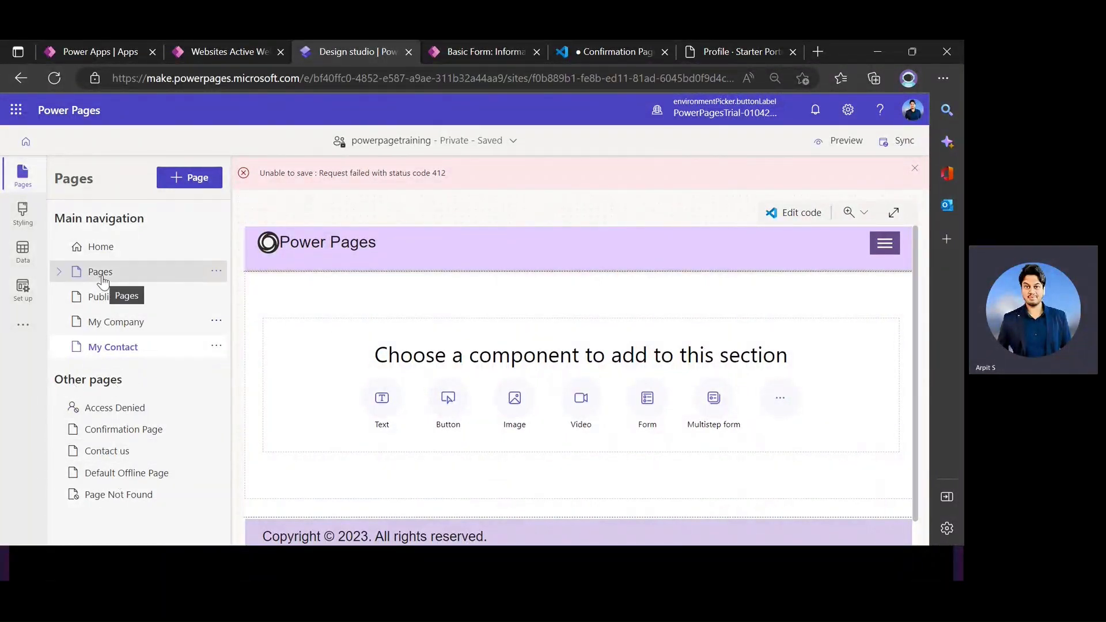
left_click(216, 276)
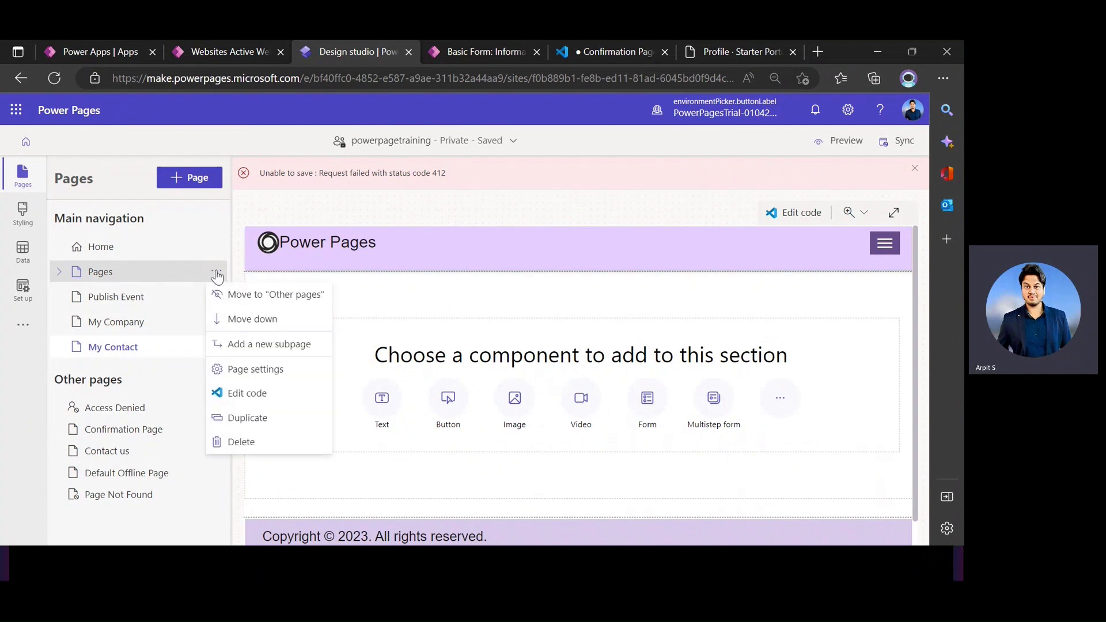
left_click(260, 295)
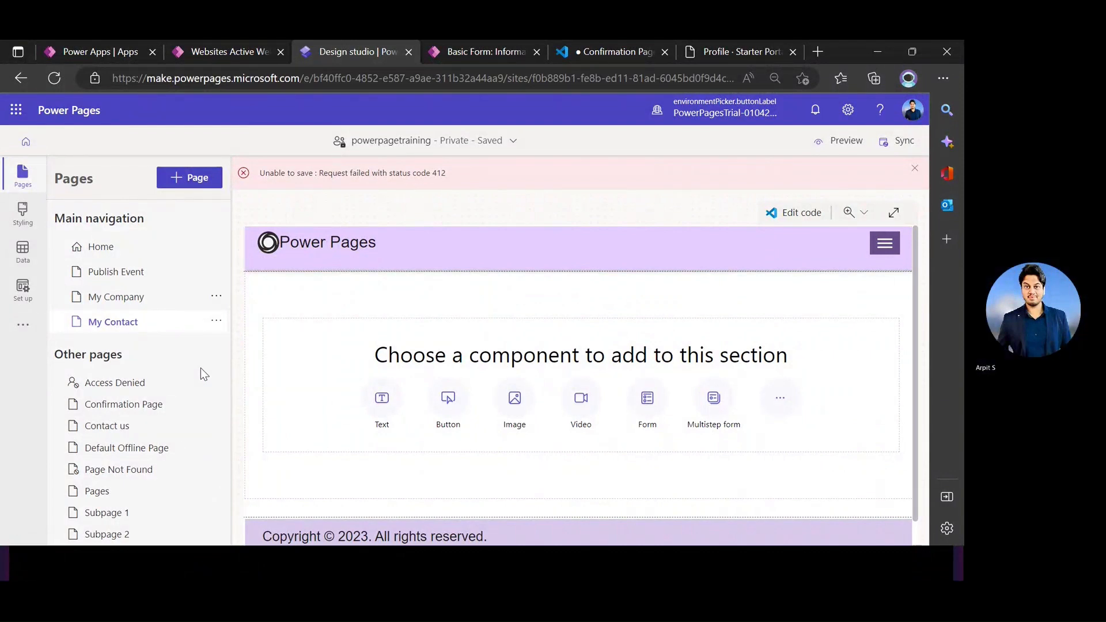
Start a new form on the My Contact page using the Contact (contact) table and its Profile Web Form.
left_click(111, 327)
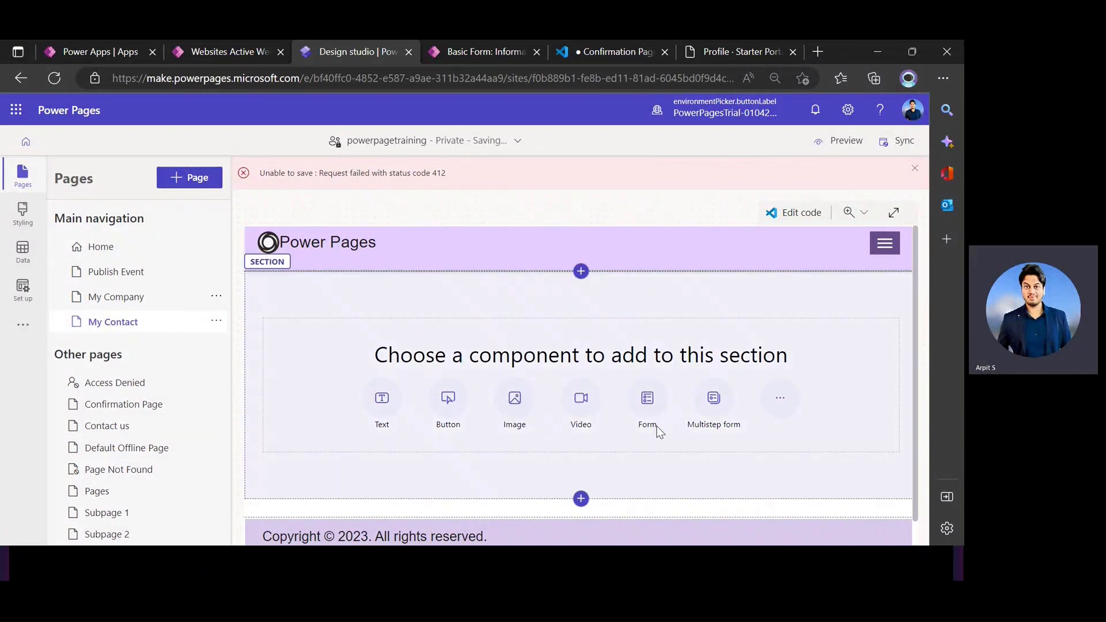
left_click(647, 403)
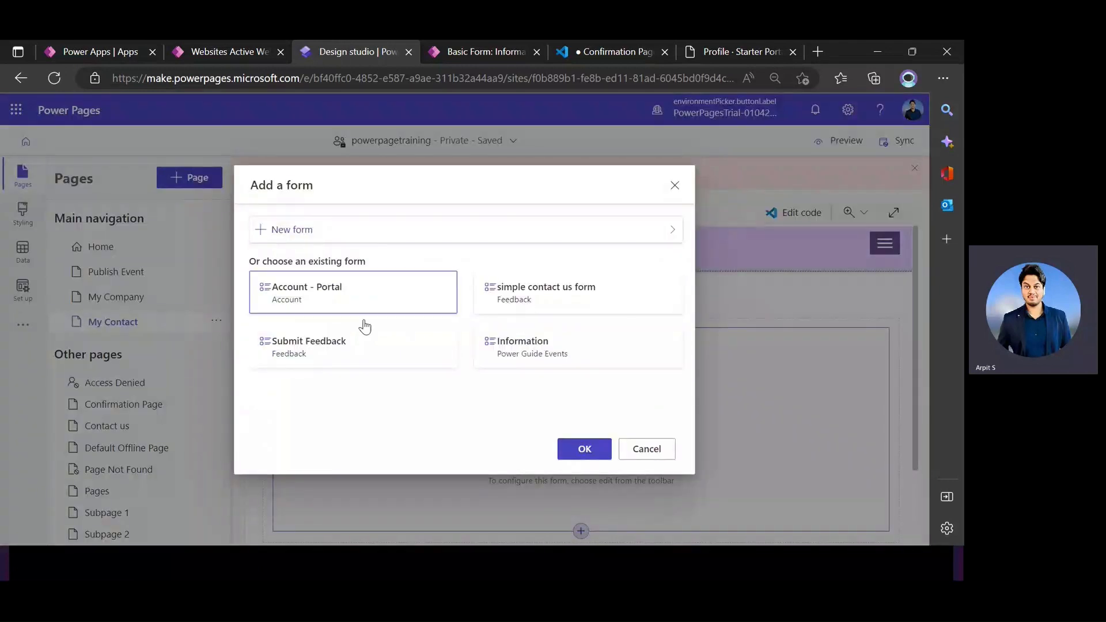
left_click(290, 236)
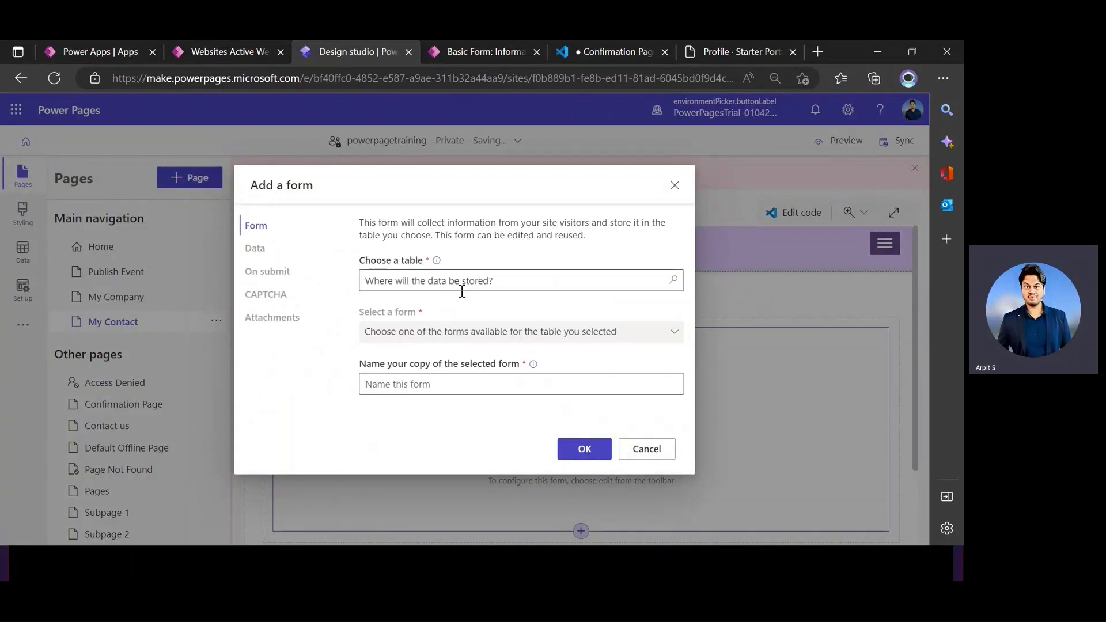
left_click(419, 282)
type("COntac")
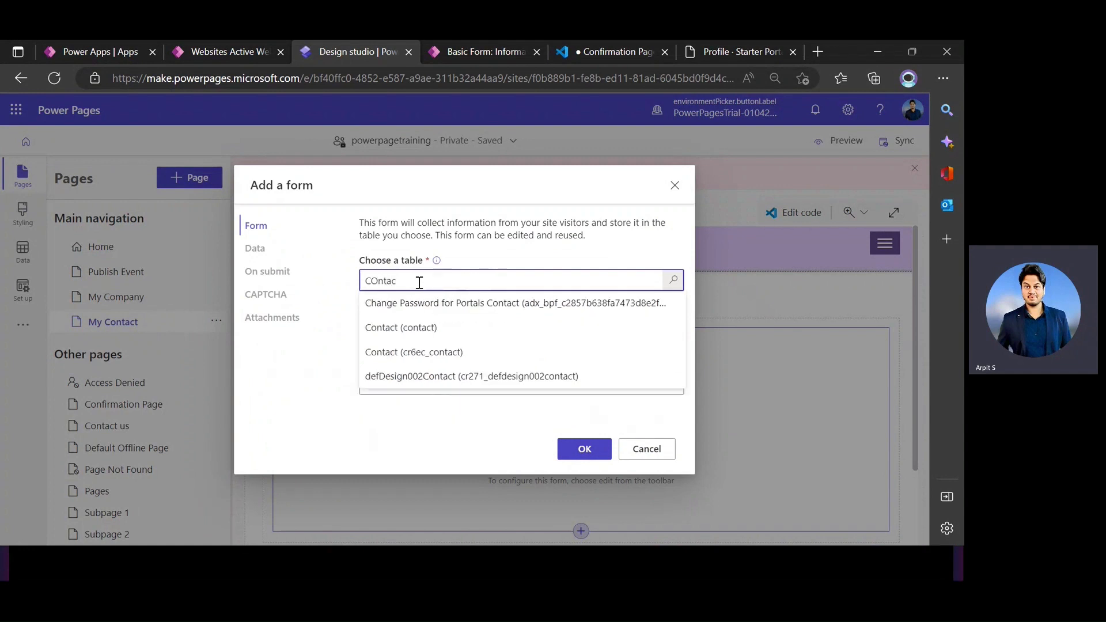
left_click(425, 327)
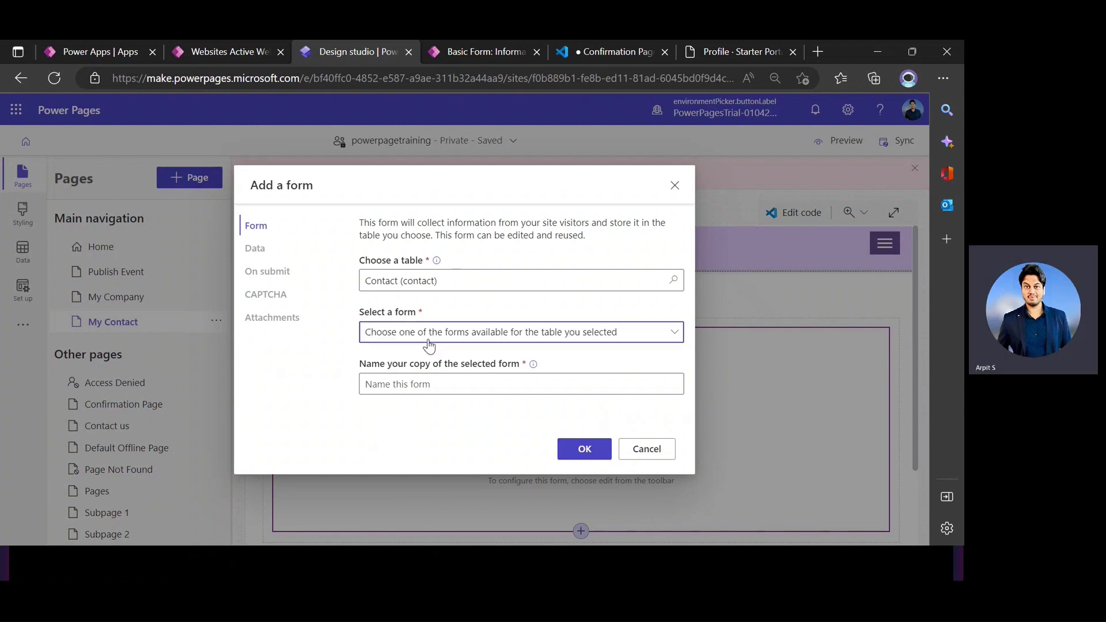
left_click(427, 343)
scroll(225, 420, "down", 1)
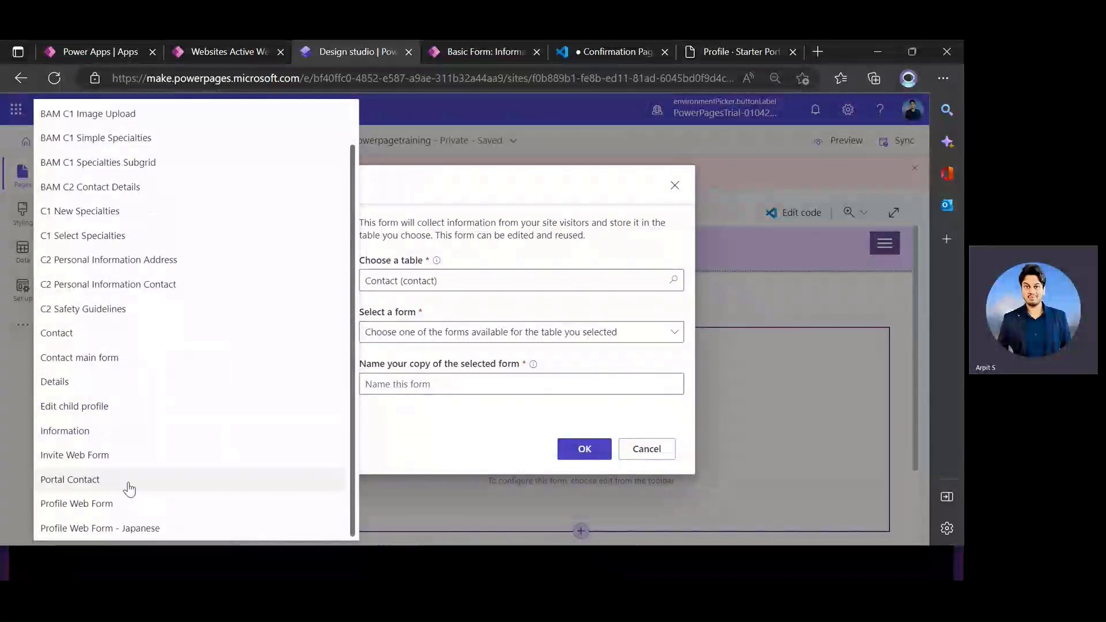
left_click(99, 510)
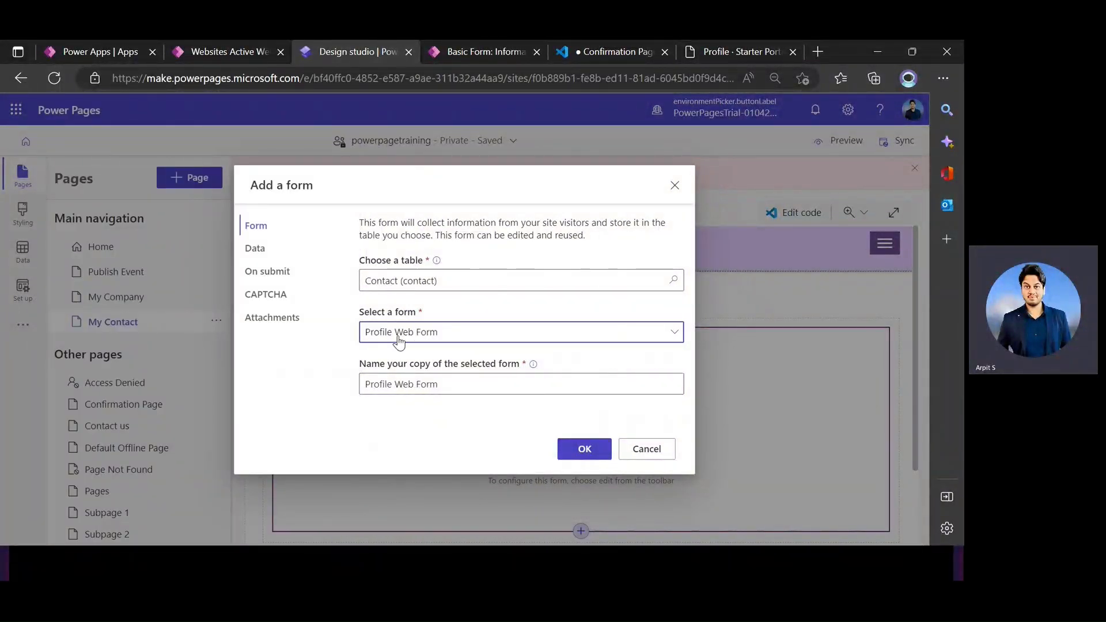
Examine the fields on the site's Profile page for comparison with Profile Web Form, and return to the form setup.
left_click(716, 52)
scroll(454, 332, "down", 5)
left_click_drag(324, 253, 669, 417)
scroll(469, 294, "down", 5)
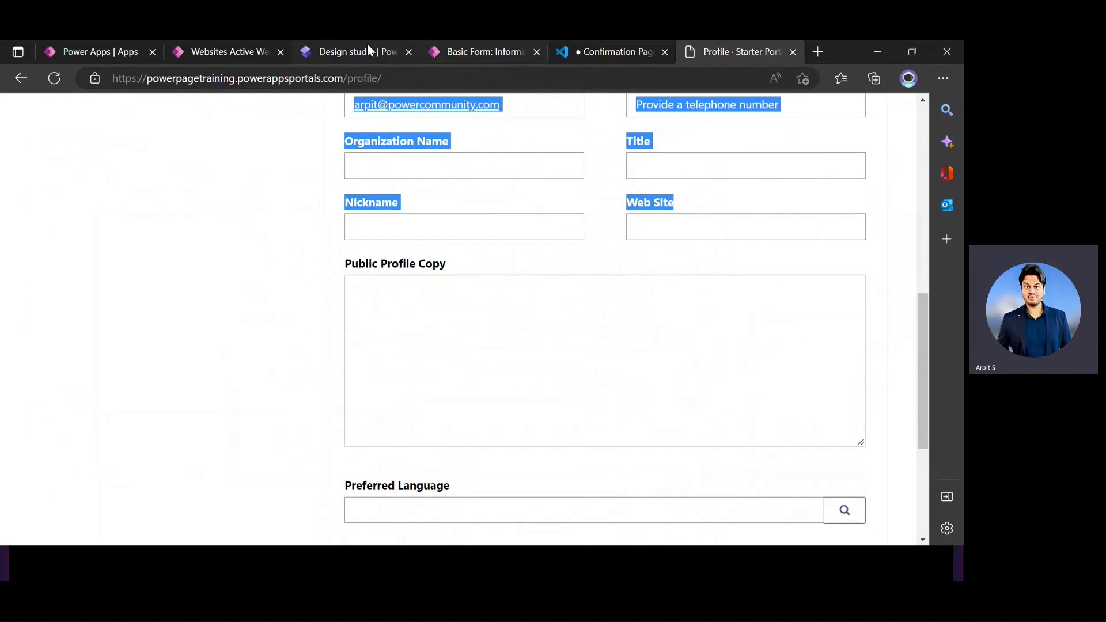
left_click(347, 51)
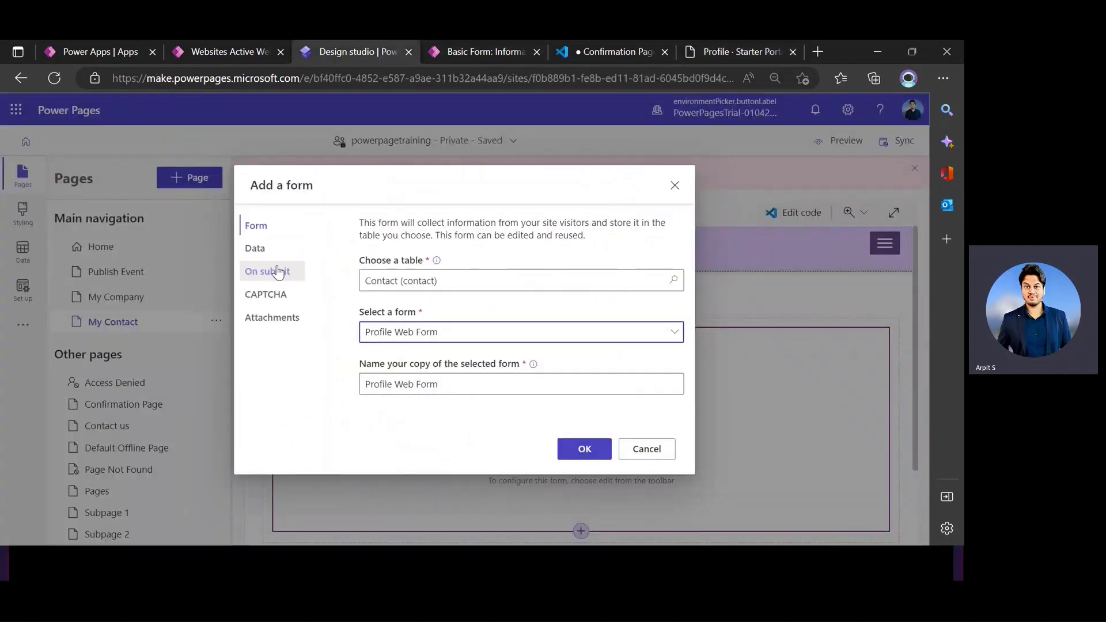
Set the new form's data so that it updates an existing record.
left_click(263, 254)
left_click(425, 246)
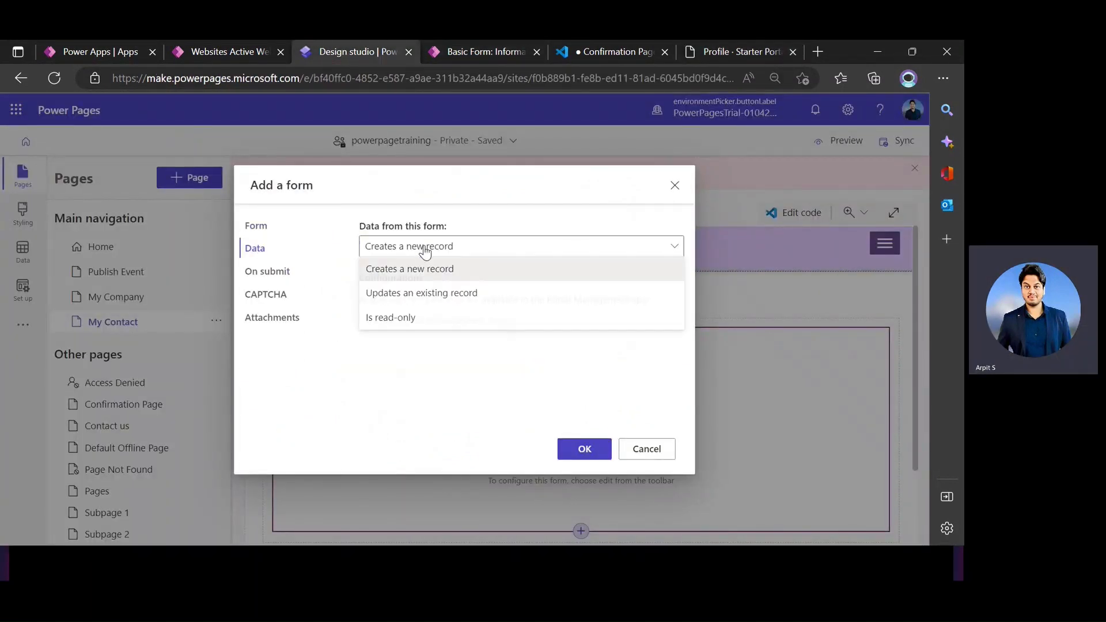
left_click(450, 299)
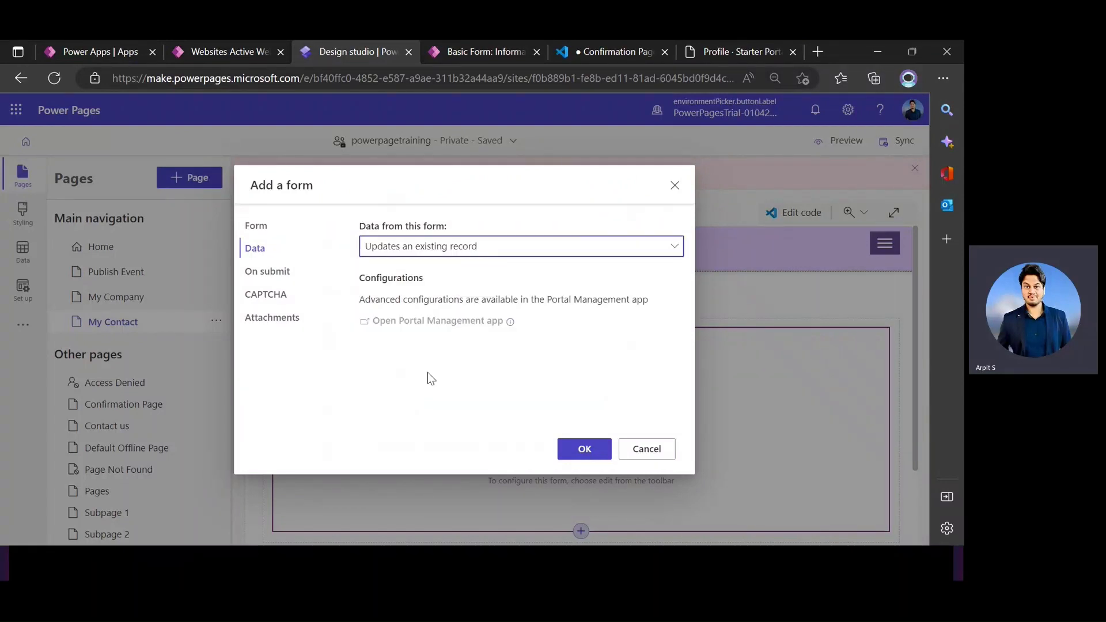
Review the form's submission, CAPTCHA and attachment settings, and add the form to the My Contact page.
left_click(272, 279)
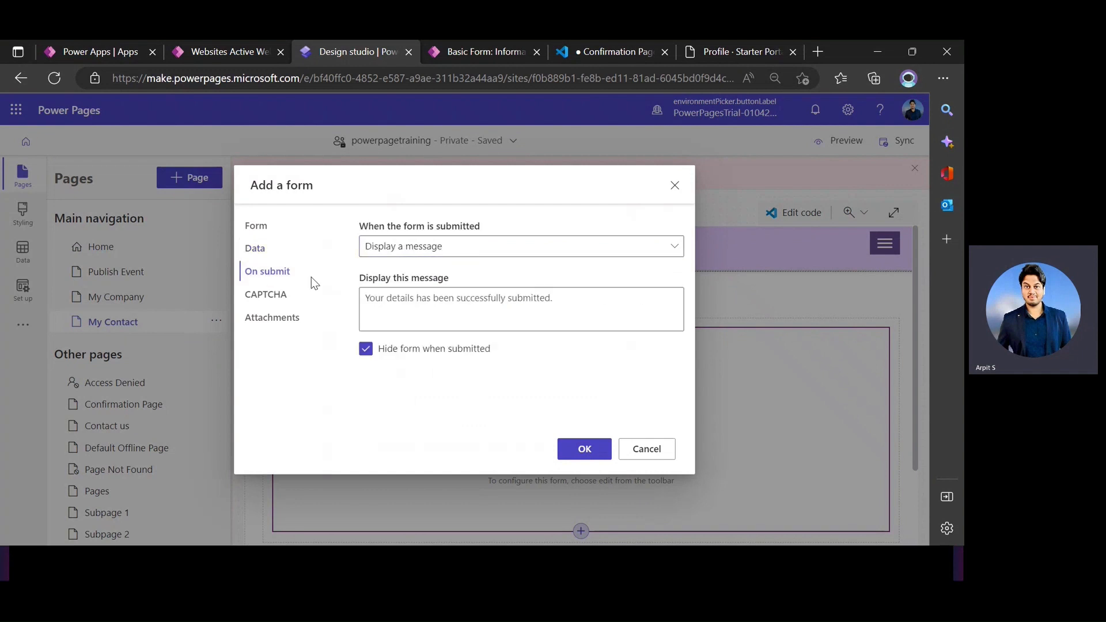
left_click(267, 294)
left_click(365, 246)
left_click(403, 229)
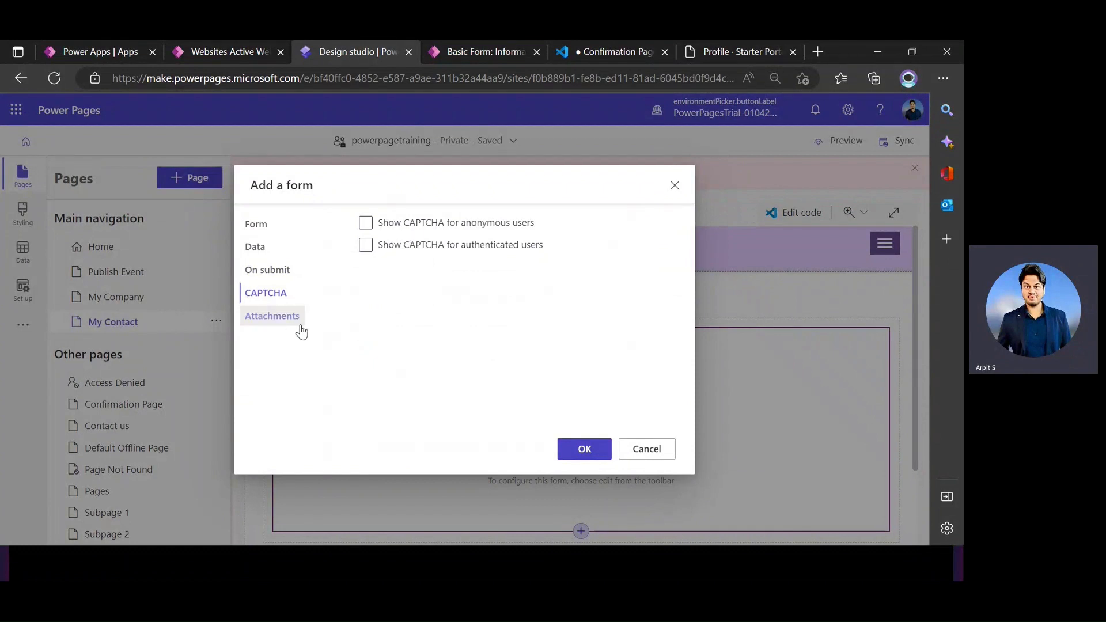
left_click(278, 318)
left_click(258, 226)
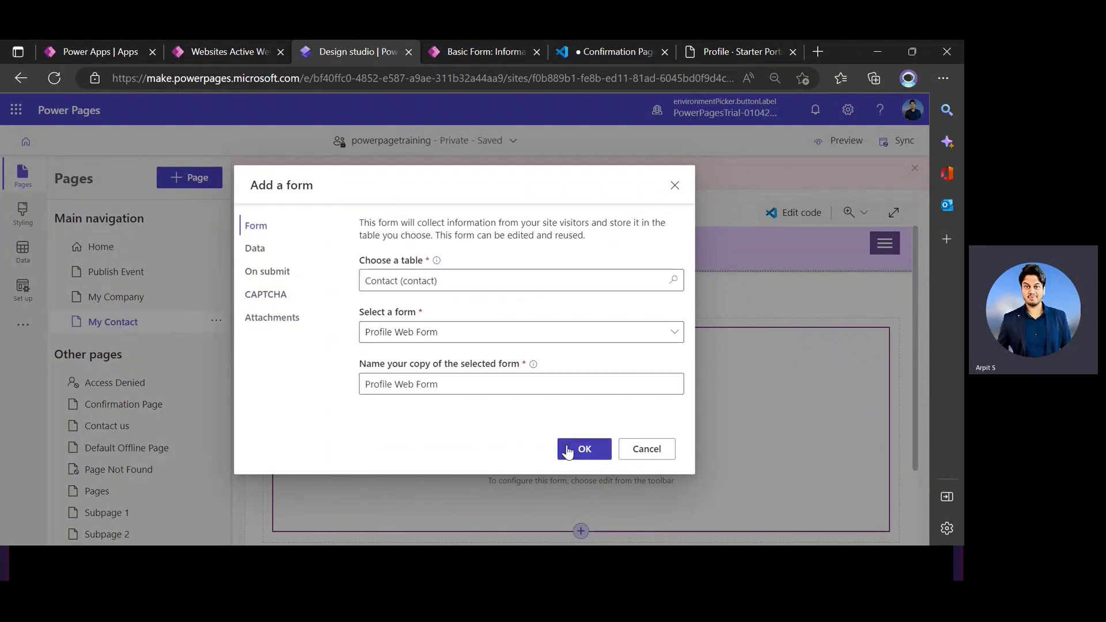
left_click(572, 450)
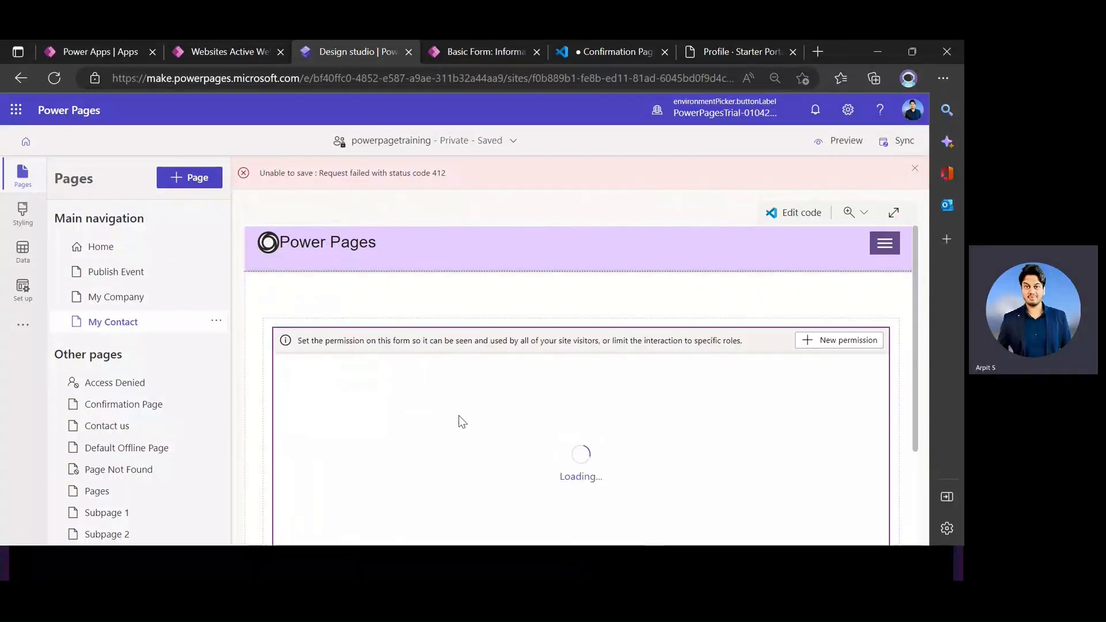
Open the added form's data settings and bring up its Profile Web Form record in the Portal Management app.
scroll(558, 441, "down", 2)
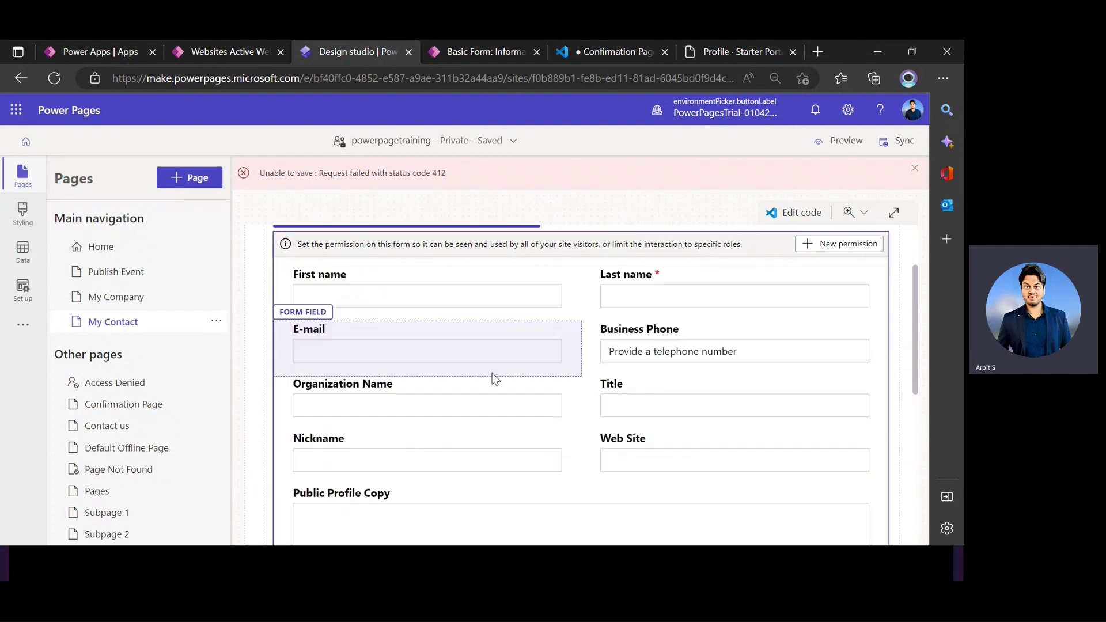
left_click(469, 373)
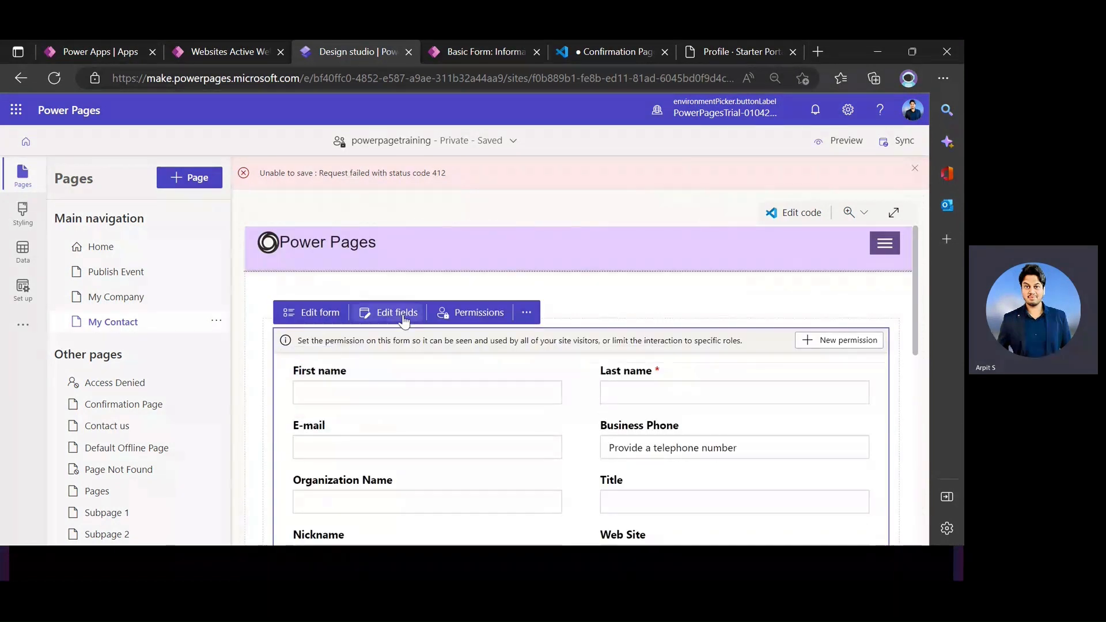
left_click(322, 314)
left_click(256, 248)
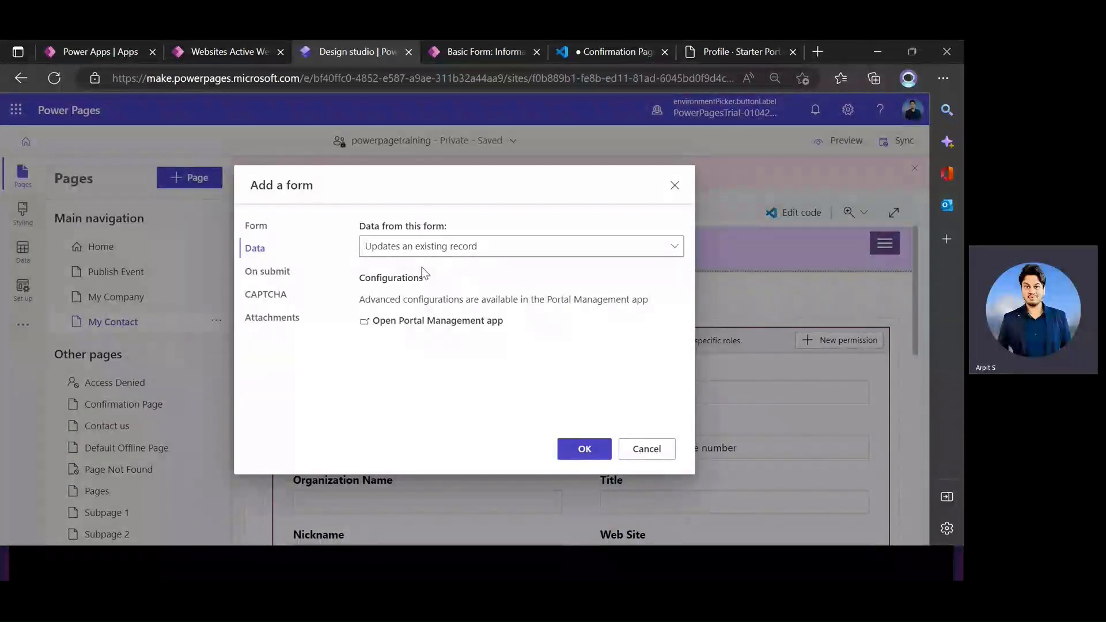
left_click(432, 325)
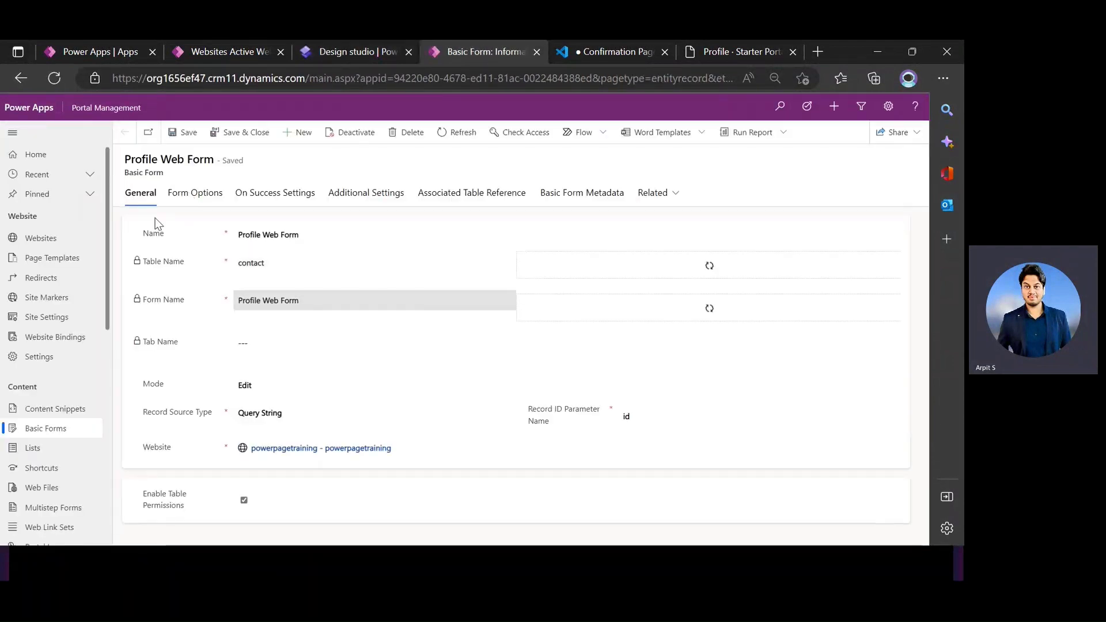
left_click(340, 51)
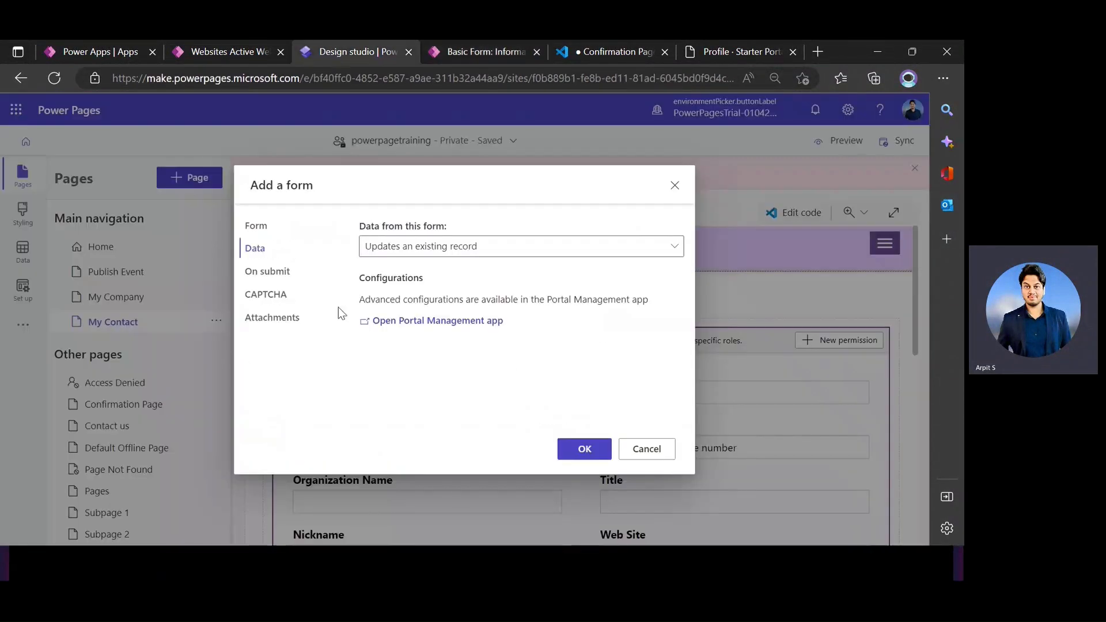
left_click(456, 52)
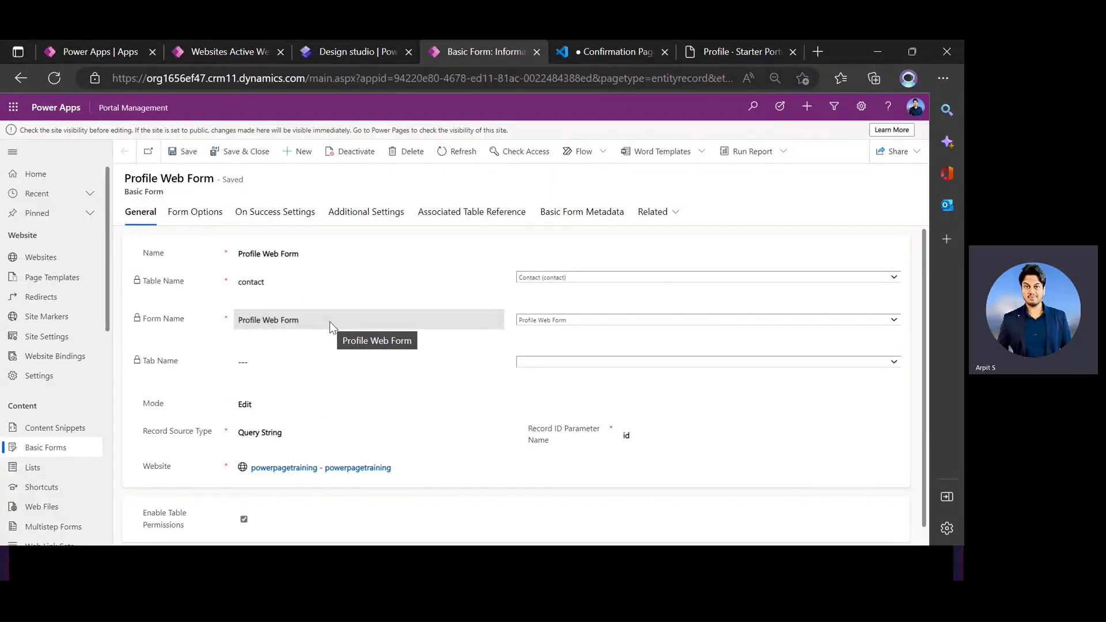
left_click(364, 248)
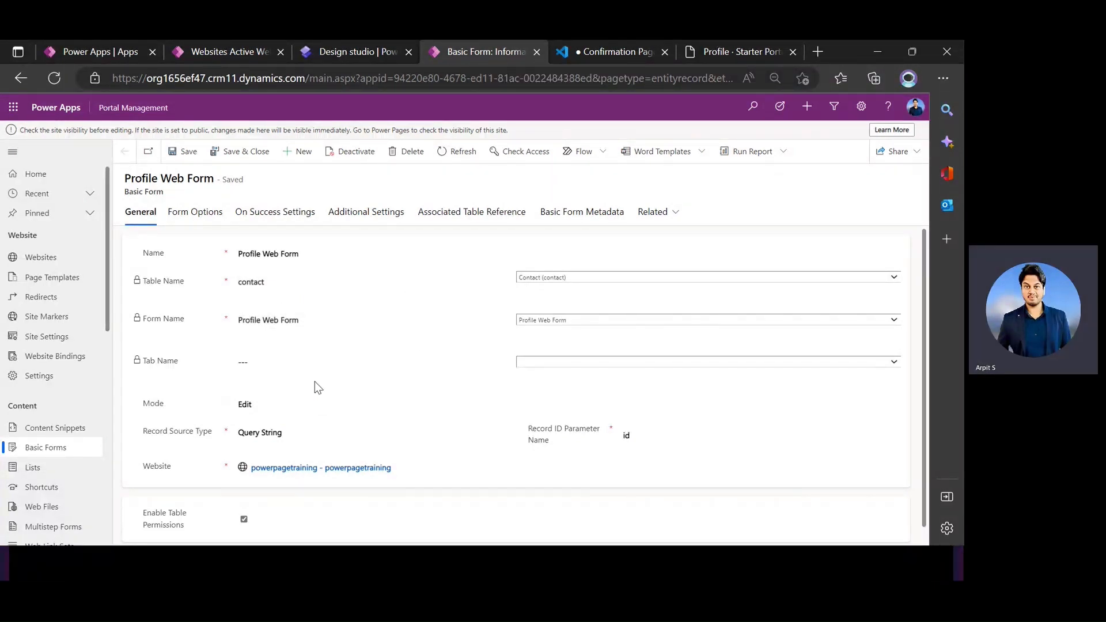
Set the basic form's Record Source Type to Current Portal User, keep its Mode as Edit, and save the record.
scroll(330, 357, "down", 1)
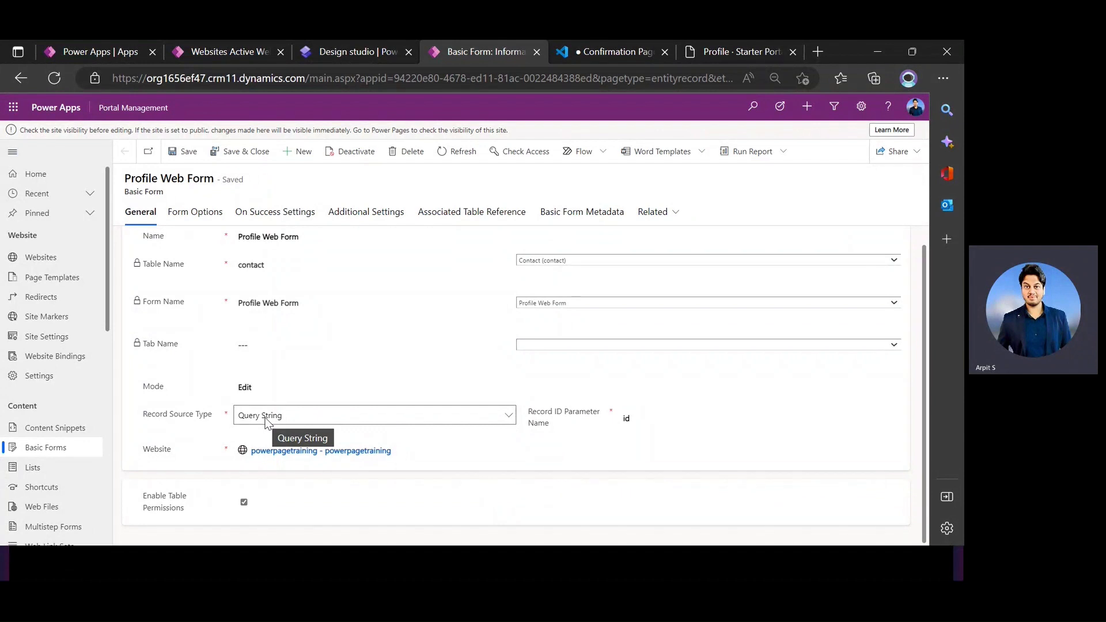
left_click(266, 416)
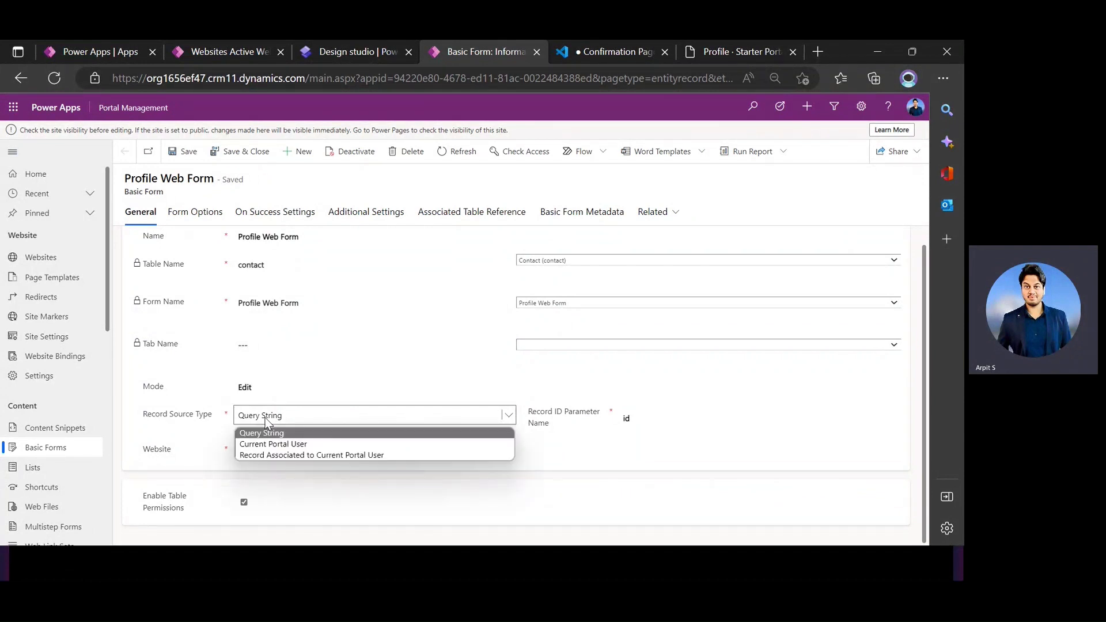
left_click(273, 443)
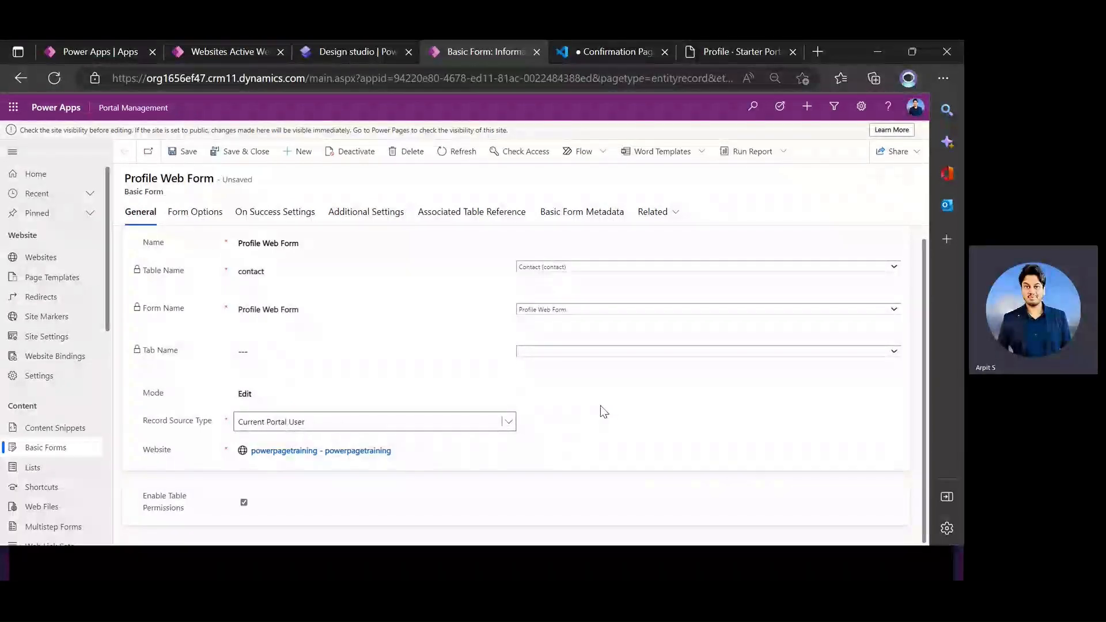
left_click(274, 392)
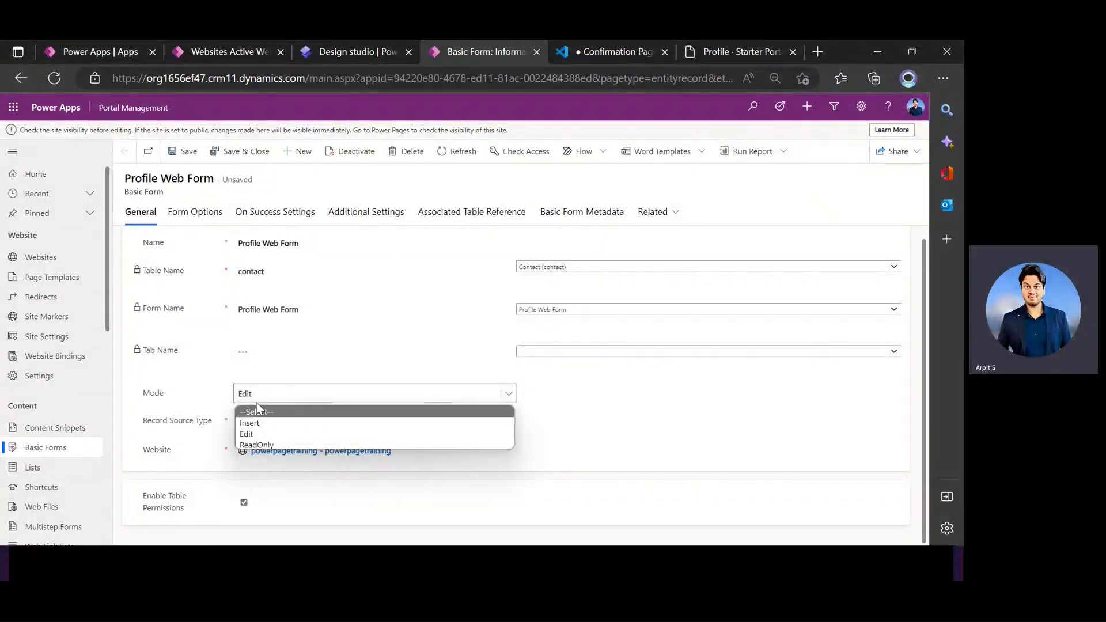
left_click(255, 400)
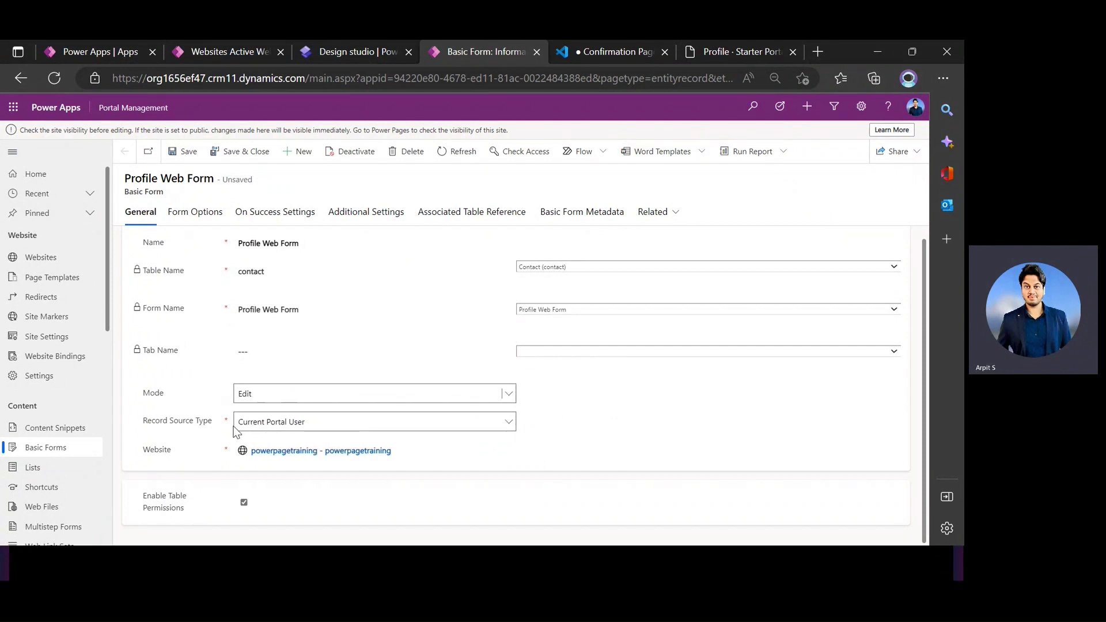
left_click(193, 462)
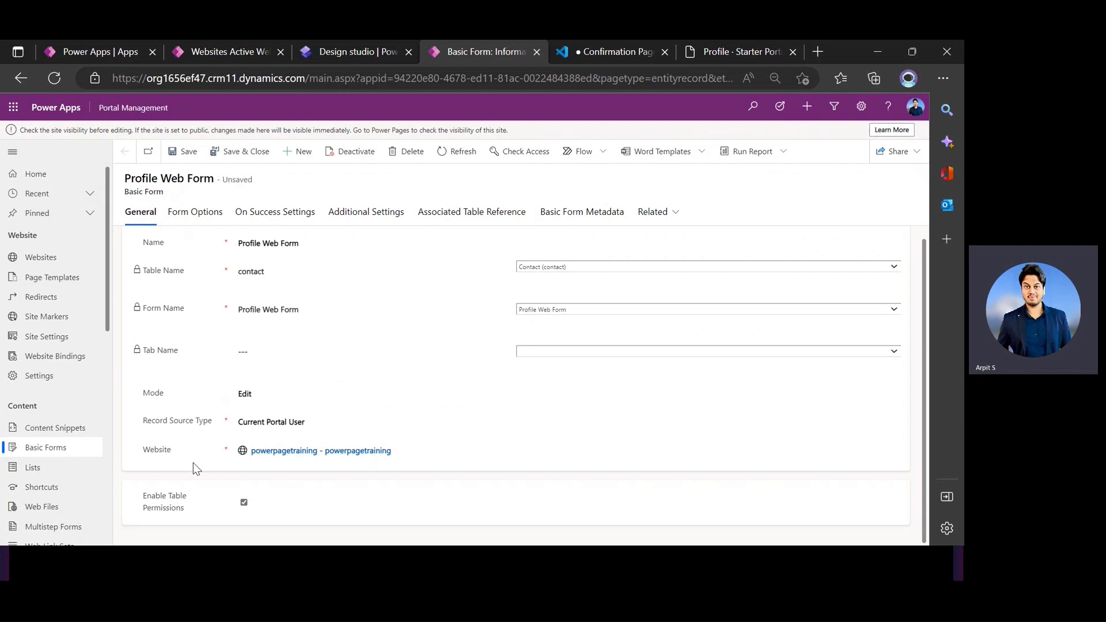
key("ctrl+s")
Review the basic form's Mode and Record Source Type choices, and return to the Power Pages design studio to confirm the form settings.
left_click(254, 391)
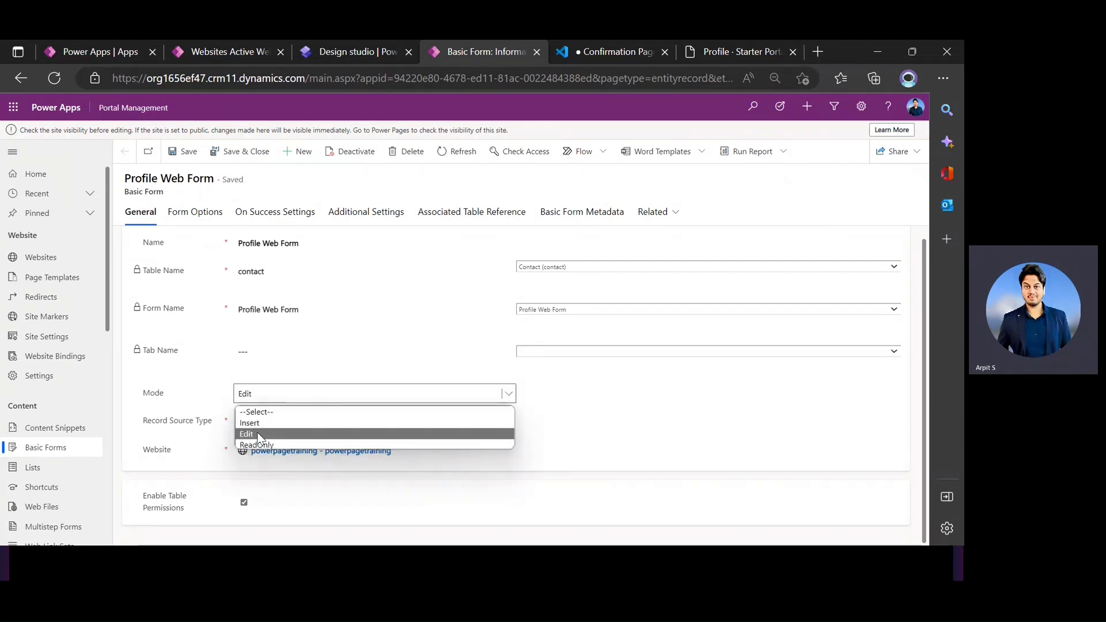
left_click(204, 395)
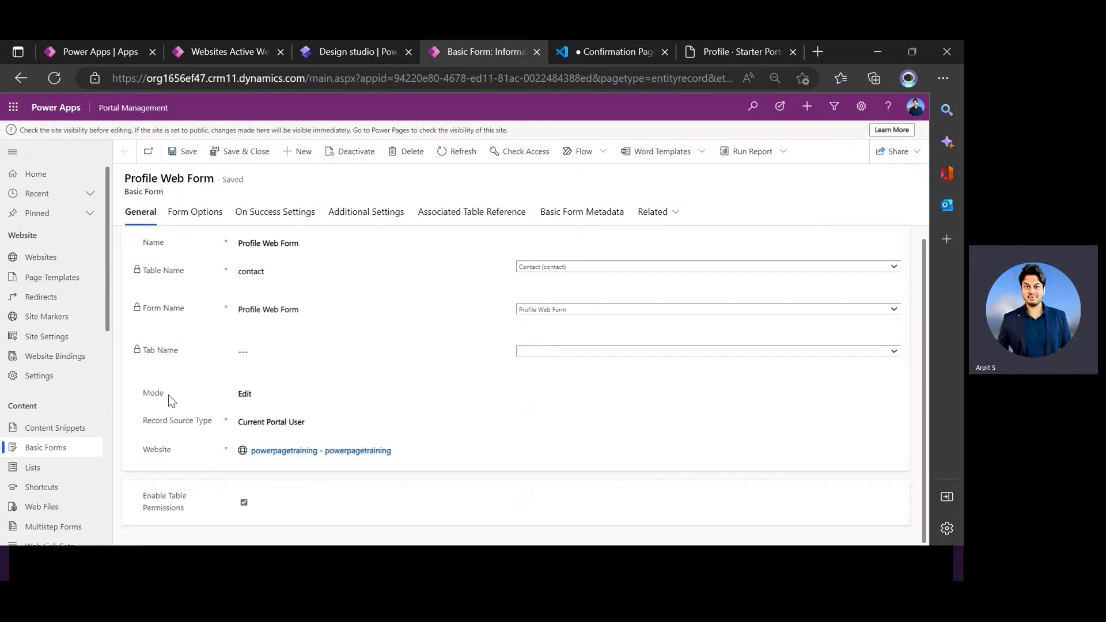
left_click(255, 428)
left_click(185, 441)
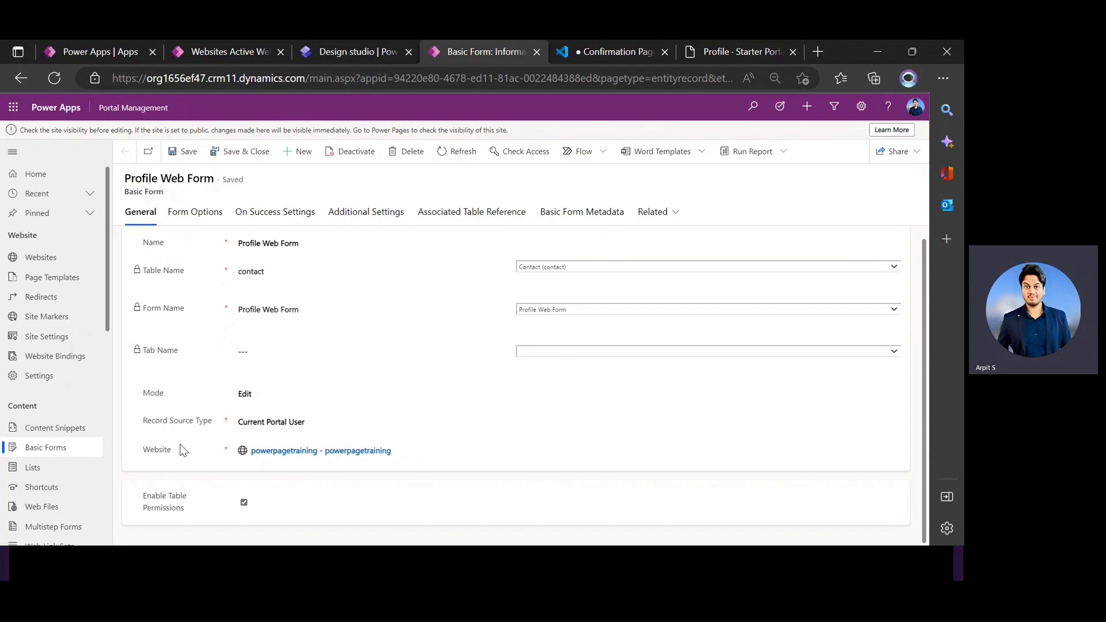
left_click(261, 425)
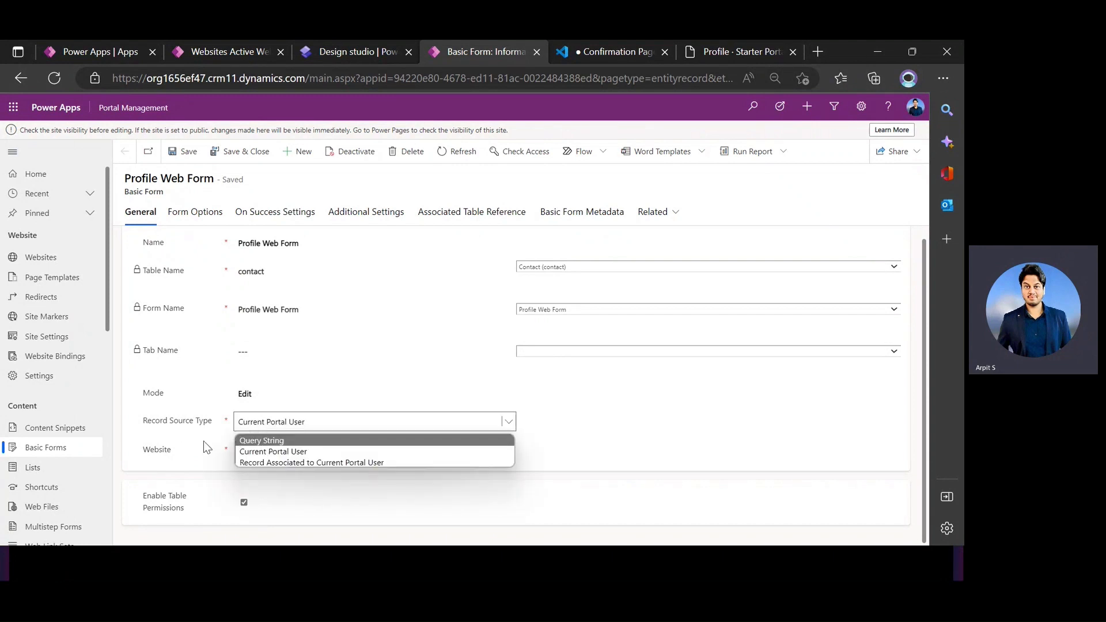
left_click(268, 451)
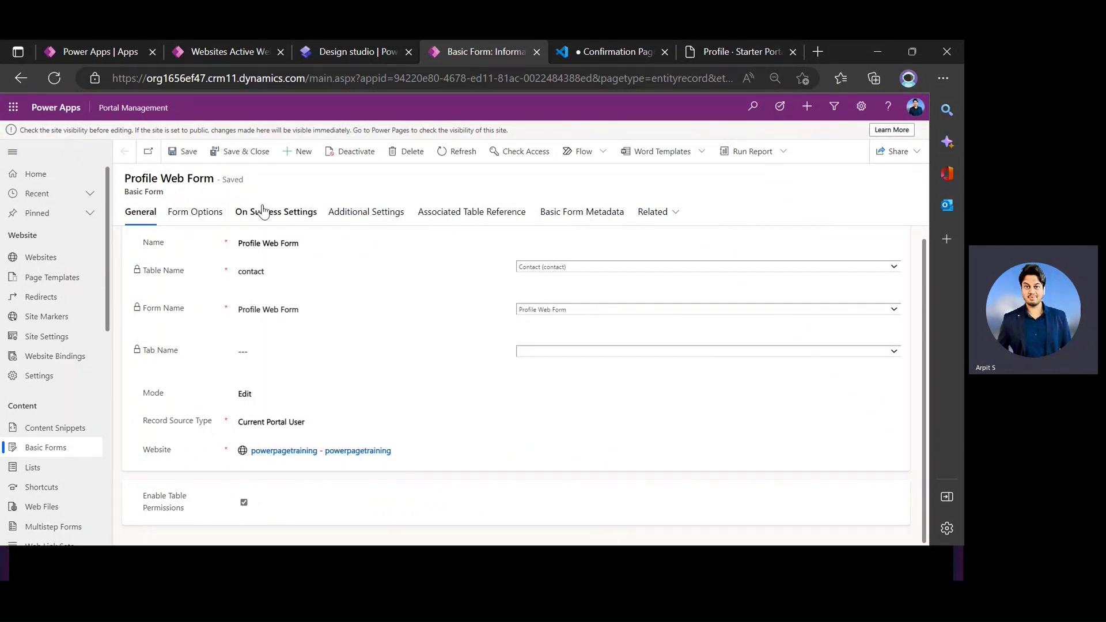
left_click(340, 57)
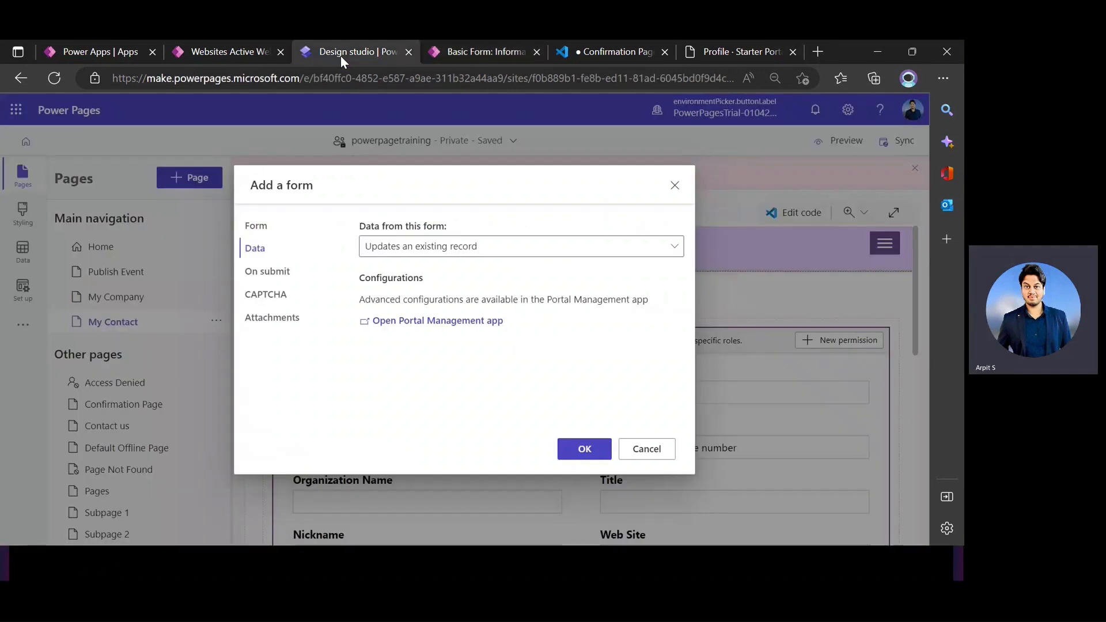
left_click(584, 449)
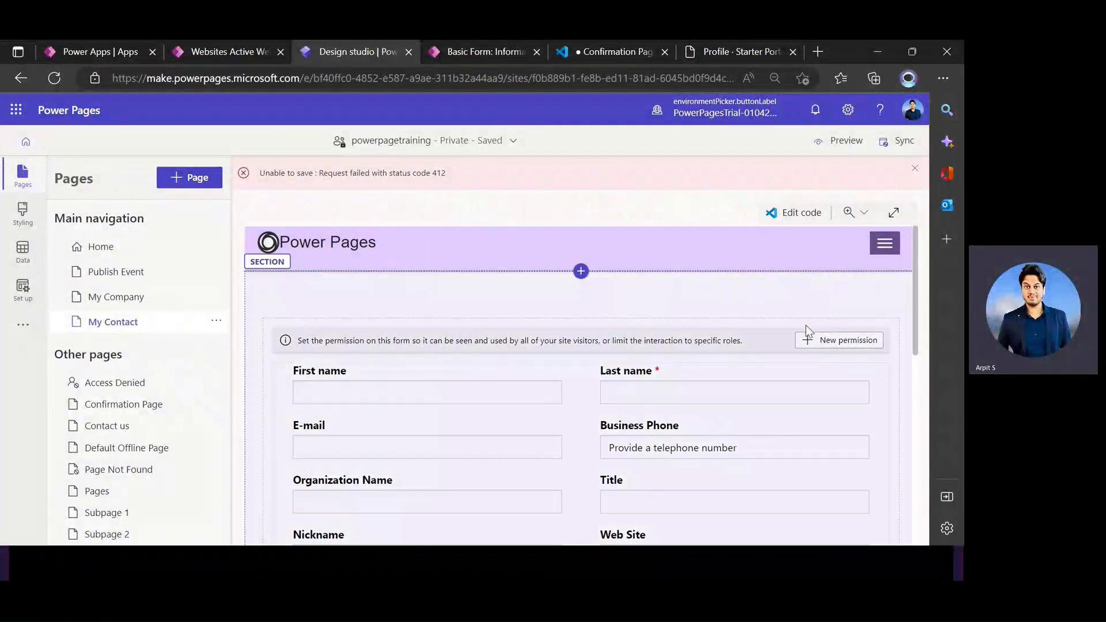
Start a new table permission for the My Contact form, naming it Contact and setting its access type to Self access.
left_click(834, 344)
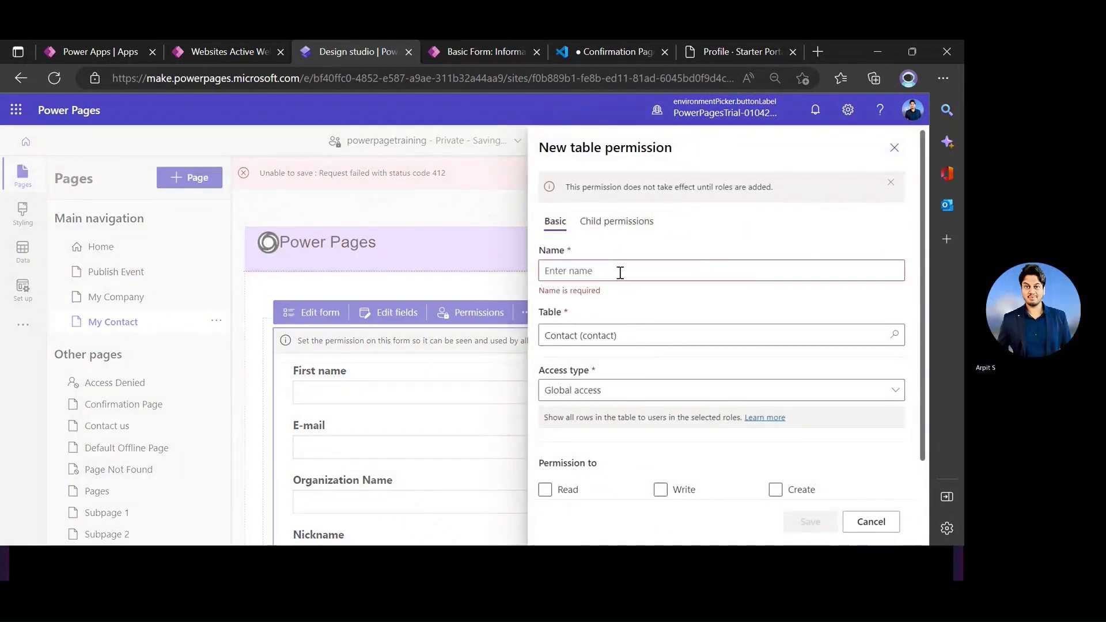
left_click(601, 271)
type("Contact")
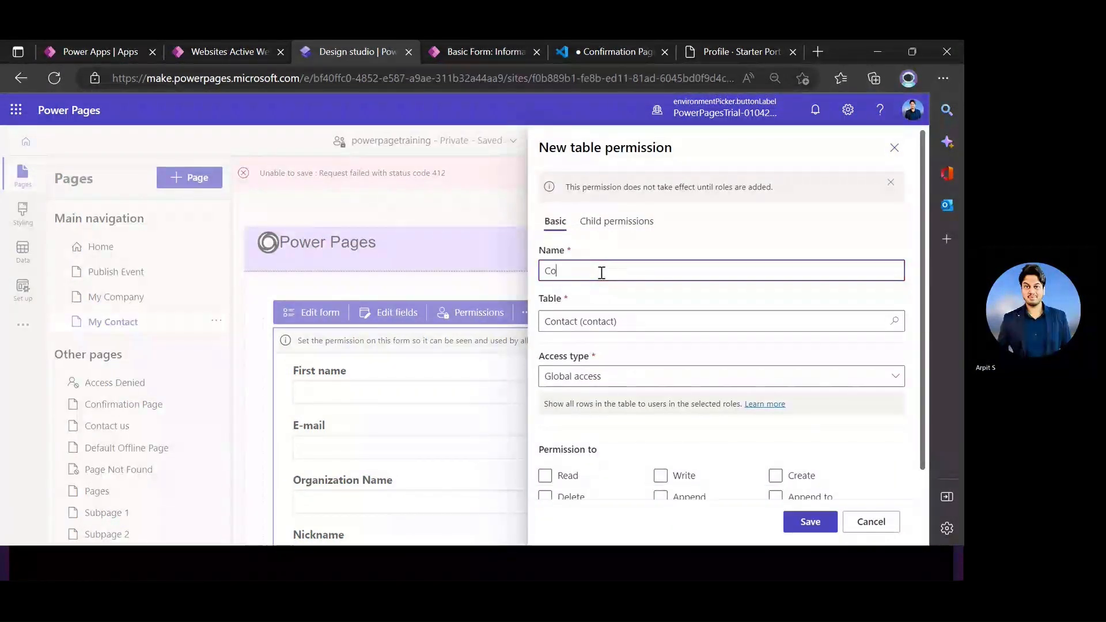
left_click(588, 389)
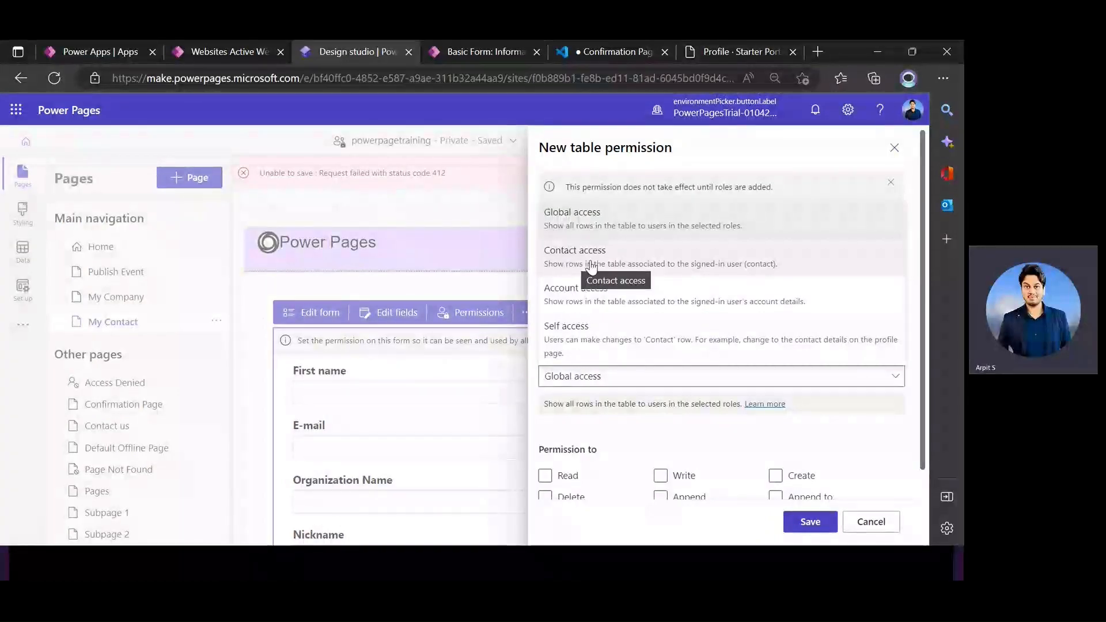
left_click(572, 348)
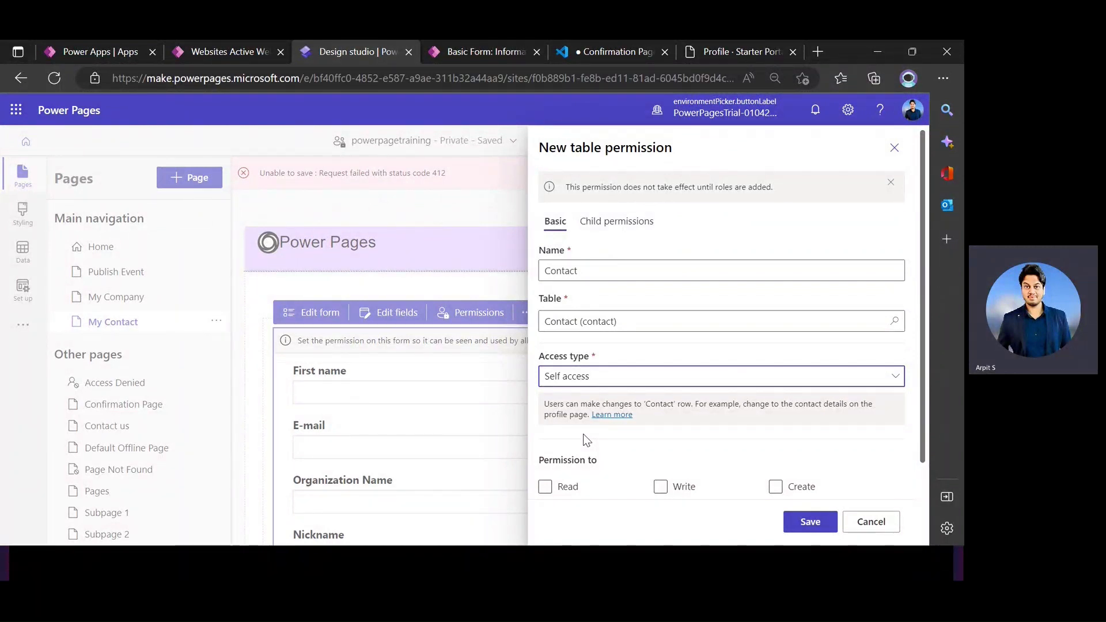
scroll(599, 421, "down", 2)
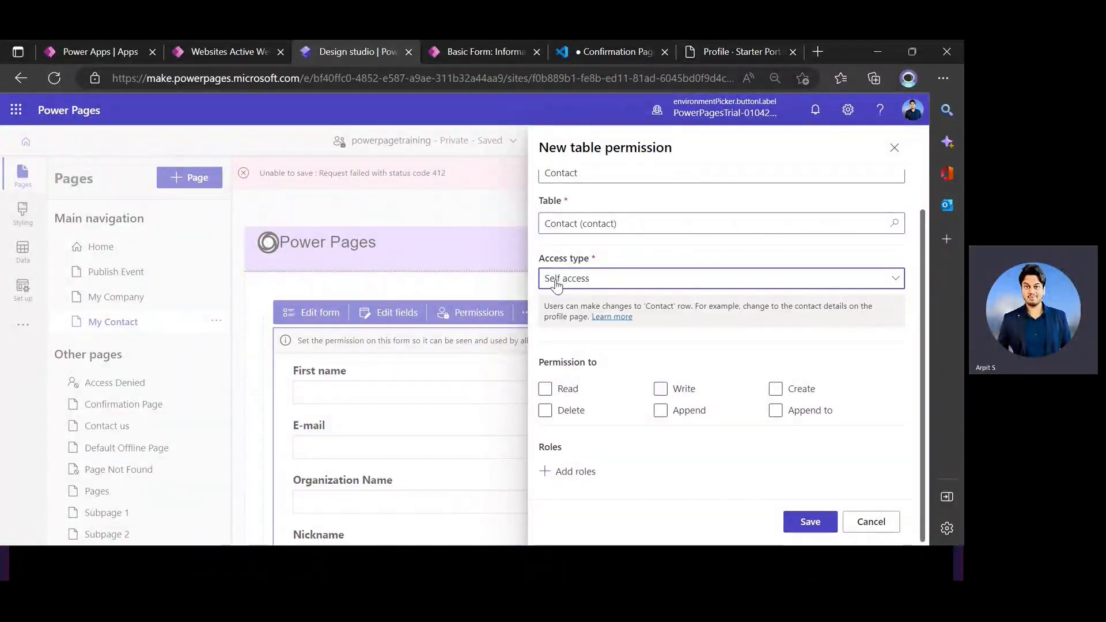
Grant the Contact table permission Read rights for the Authenticated Users role and save it.
left_click(545, 389)
left_click(567, 472)
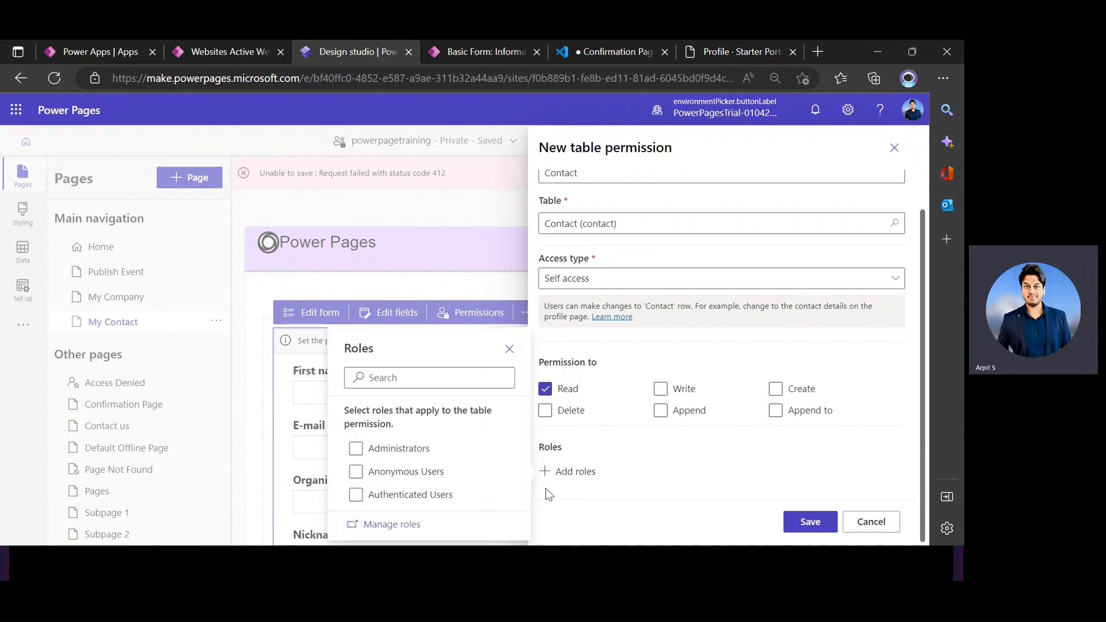
left_click(356, 494)
left_click(809, 521)
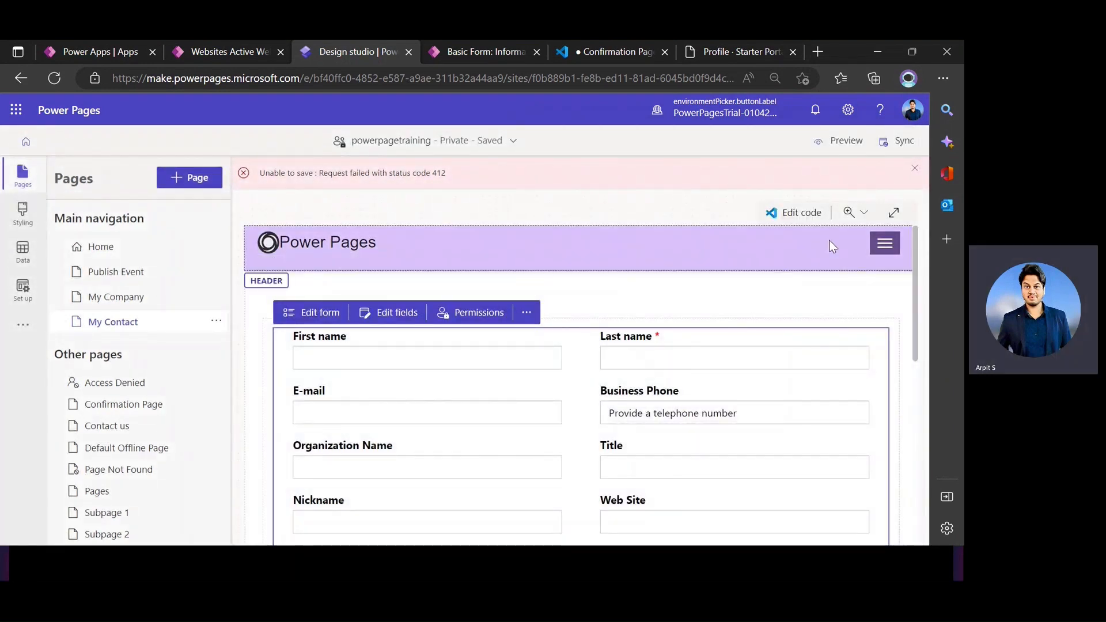
Sync the site configuration, preview the site at desktop size, and reload the My Contact page.
left_click(896, 141)
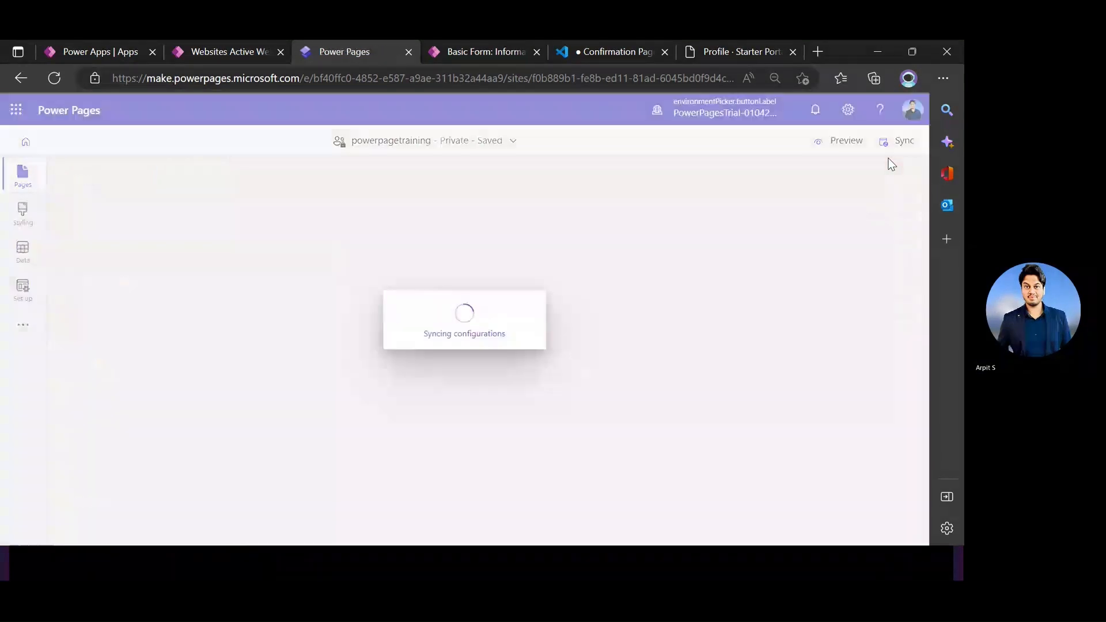
left_click(842, 145)
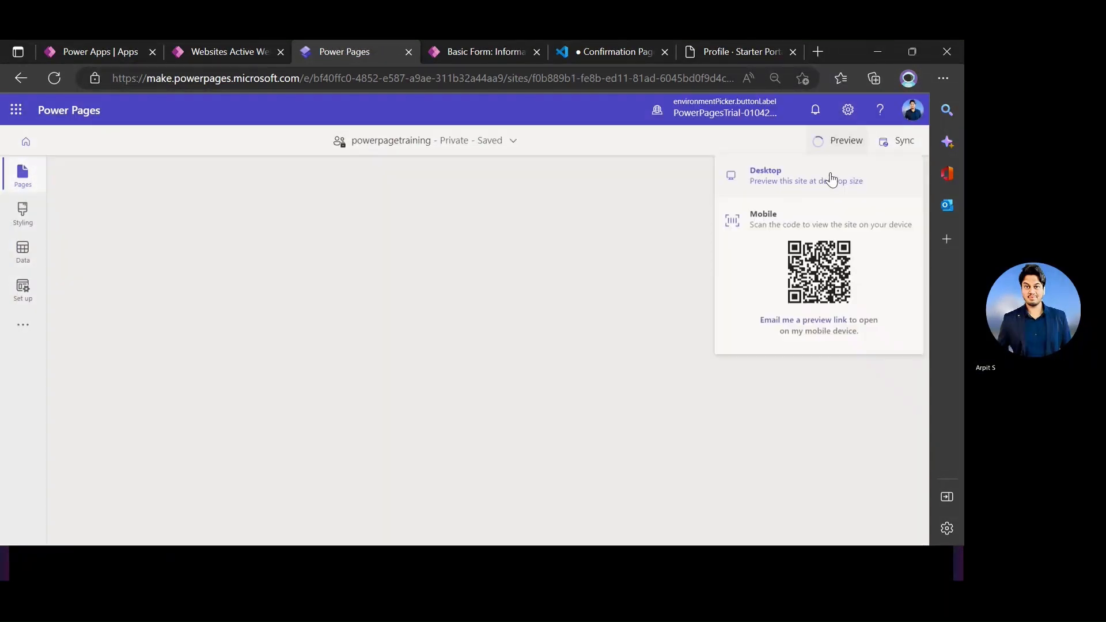
left_click(771, 185)
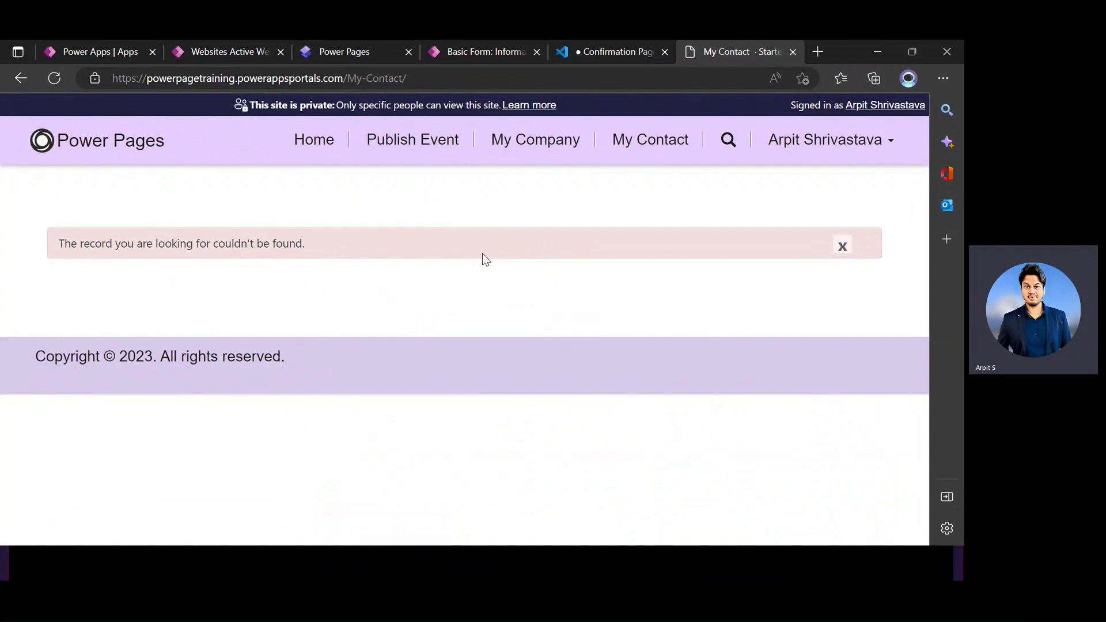
left_click_drag(66, 252, 388, 277)
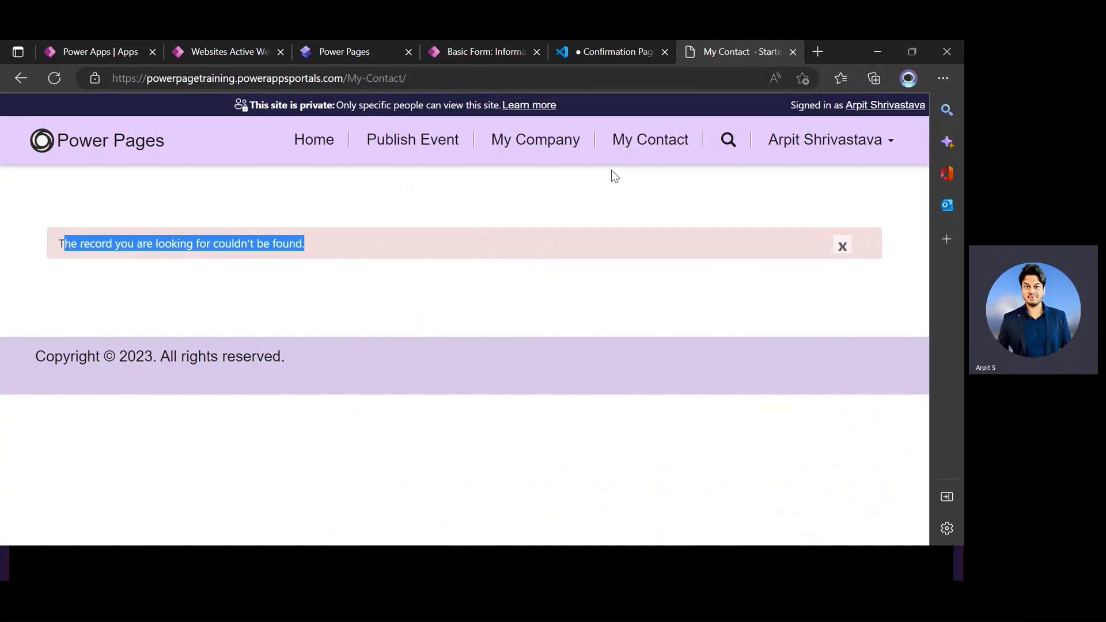
left_click(638, 159)
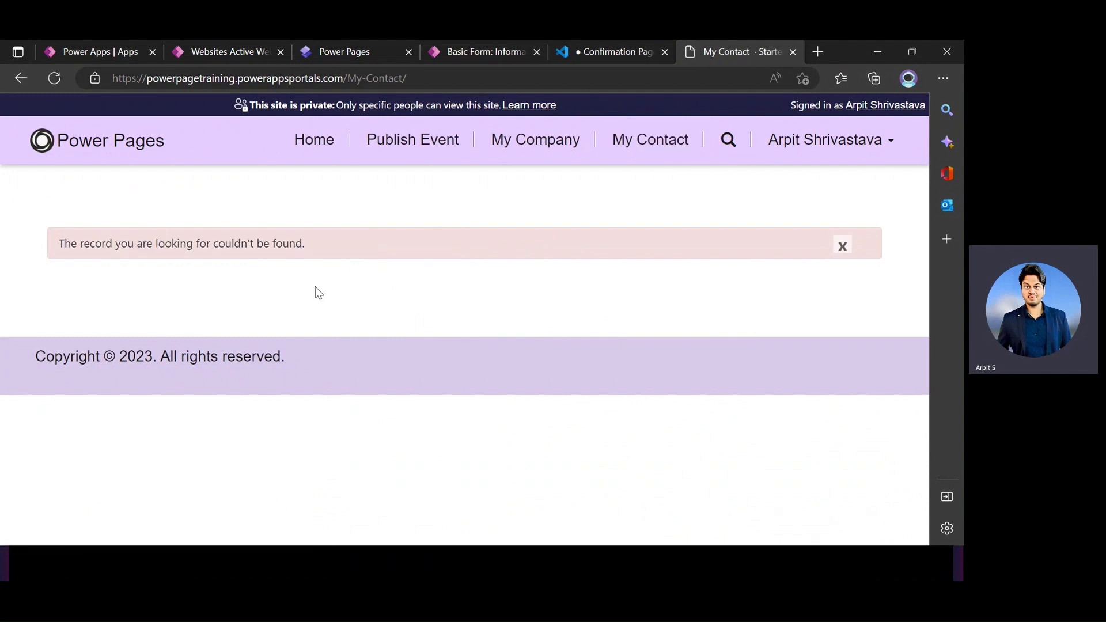
Return to the design studio, open the My Contact form's data settings, and bring up its Profile Web Form record in the Portal Management app.
left_click(357, 53)
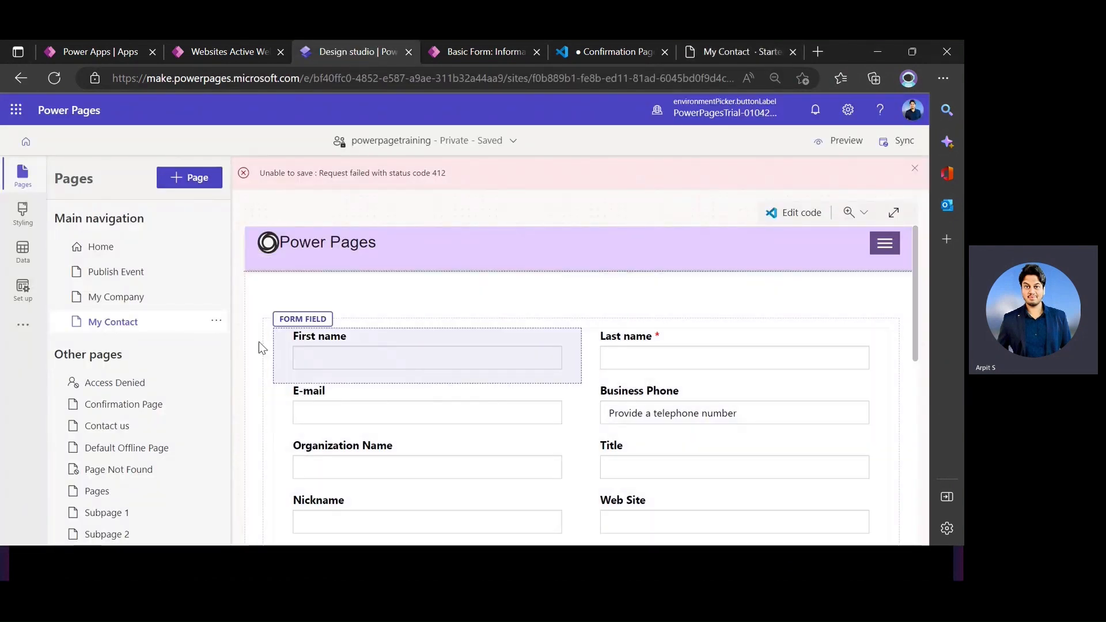
left_click(351, 310)
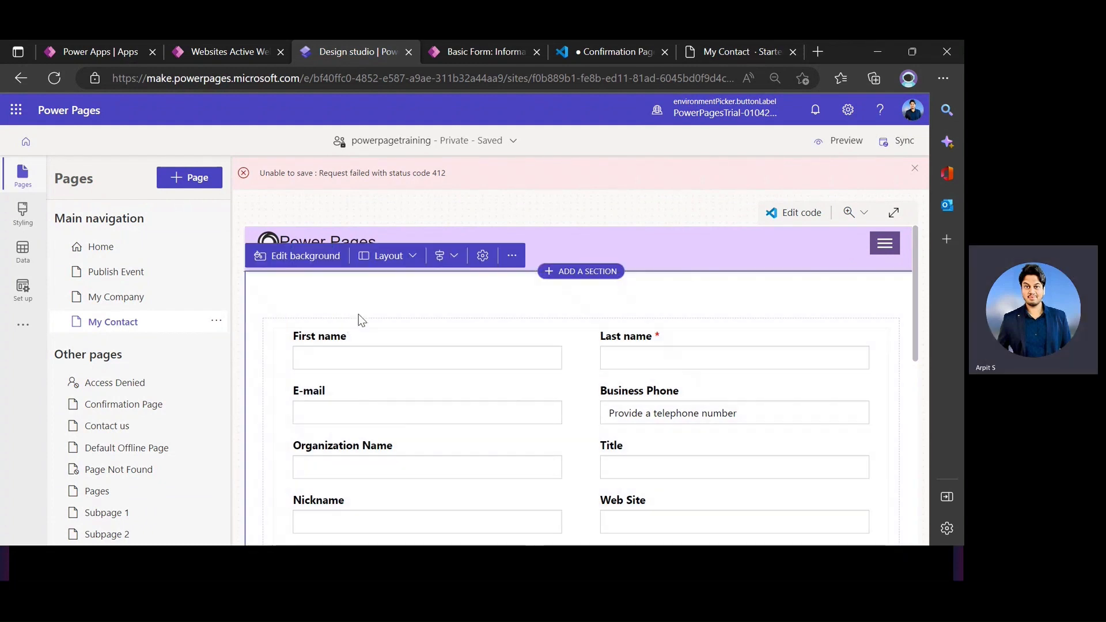
scroll(468, 337, "down", 10)
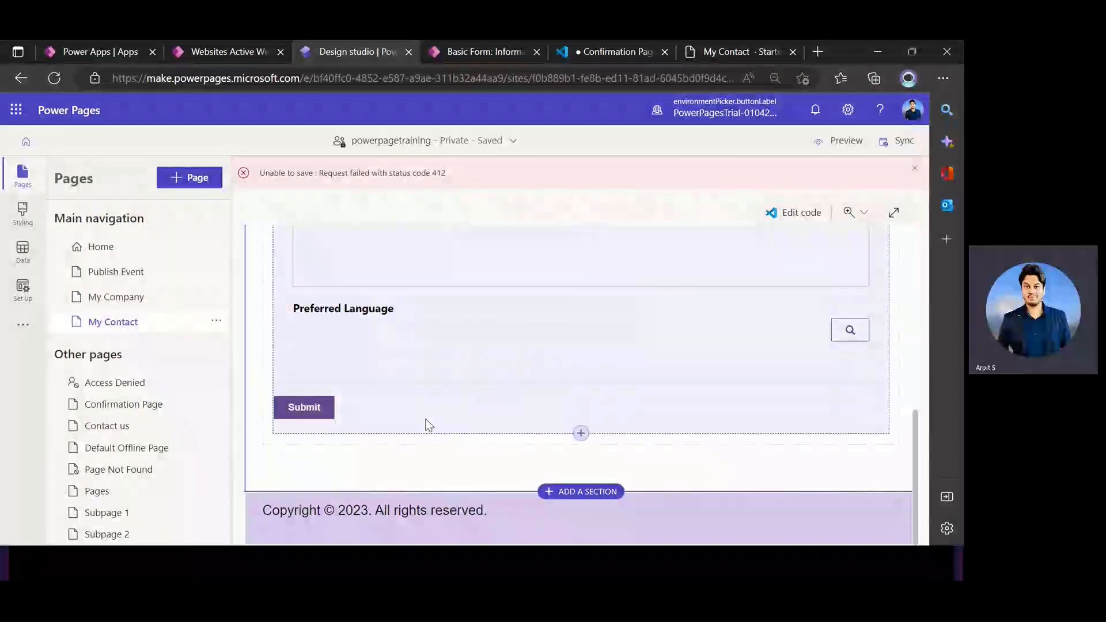
scroll(414, 380, "up", 10)
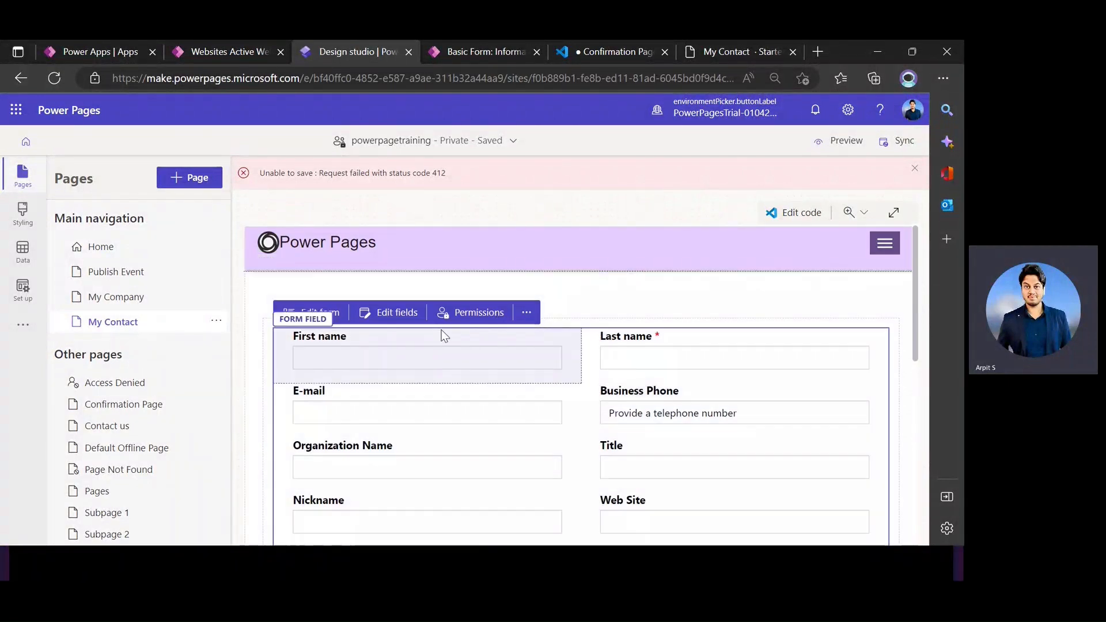
left_click(315, 312)
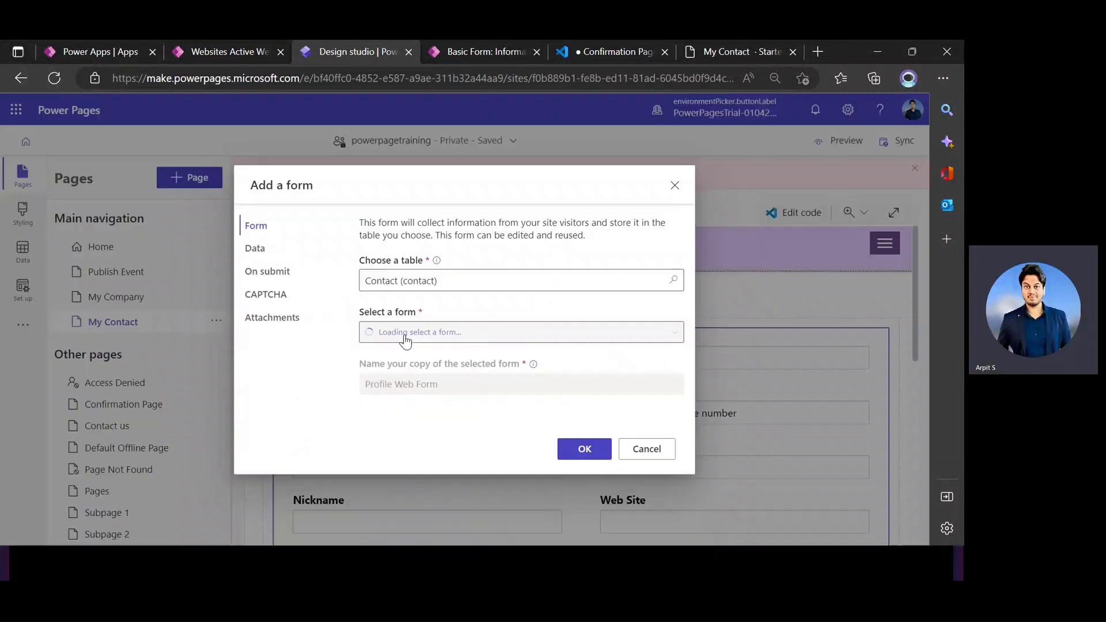
left_click(270, 257)
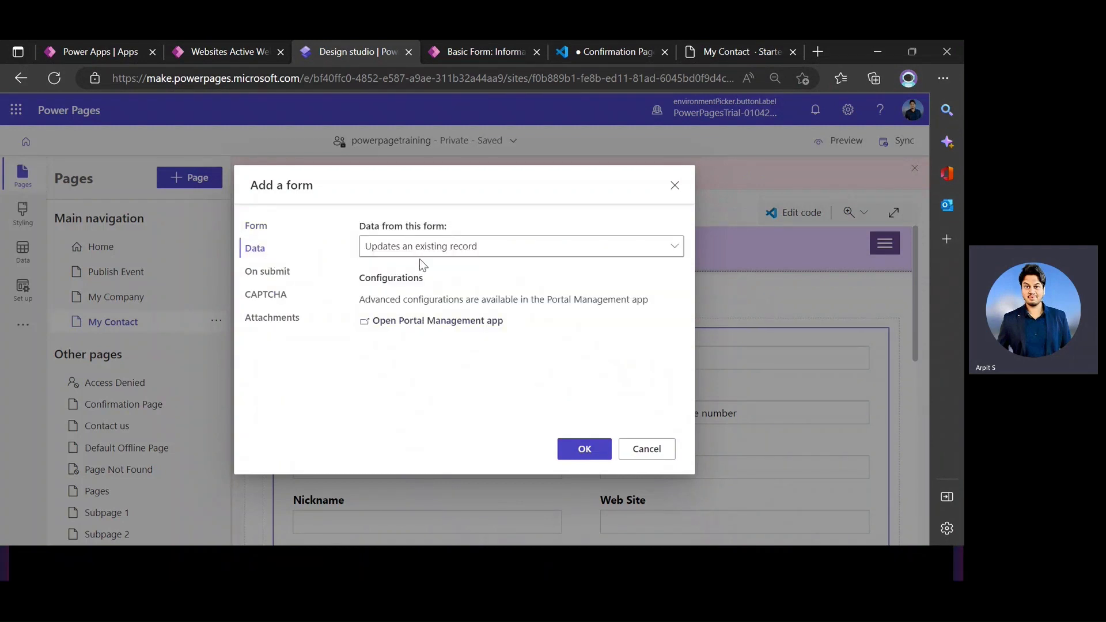
left_click(464, 322)
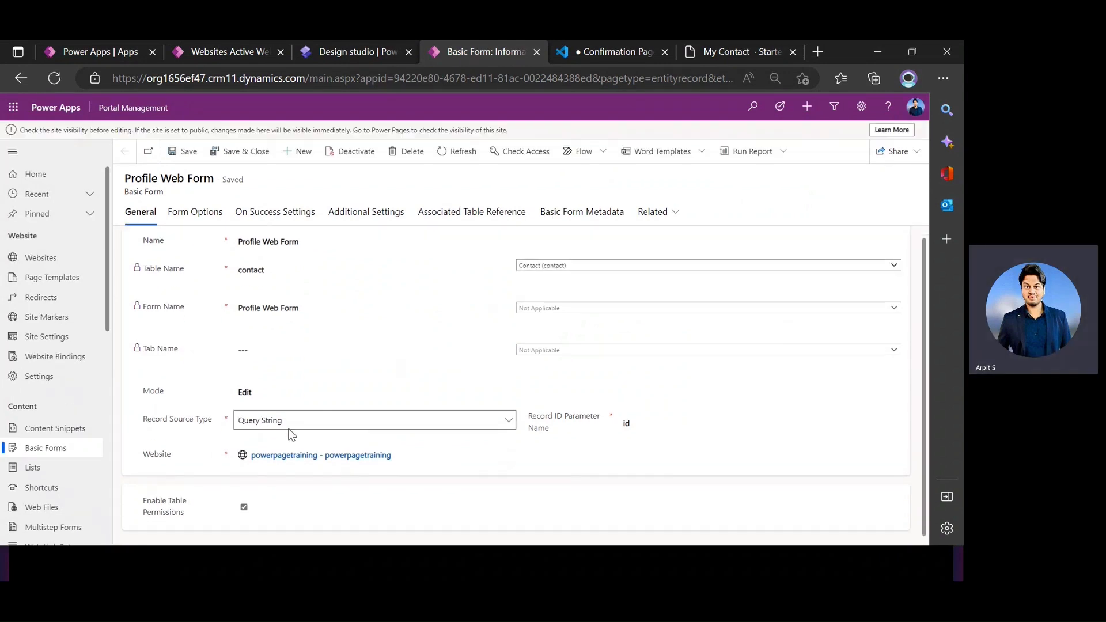
Set the Profile Web Form's Record Source Type to Current Portal User again and save the record.
left_click(262, 418)
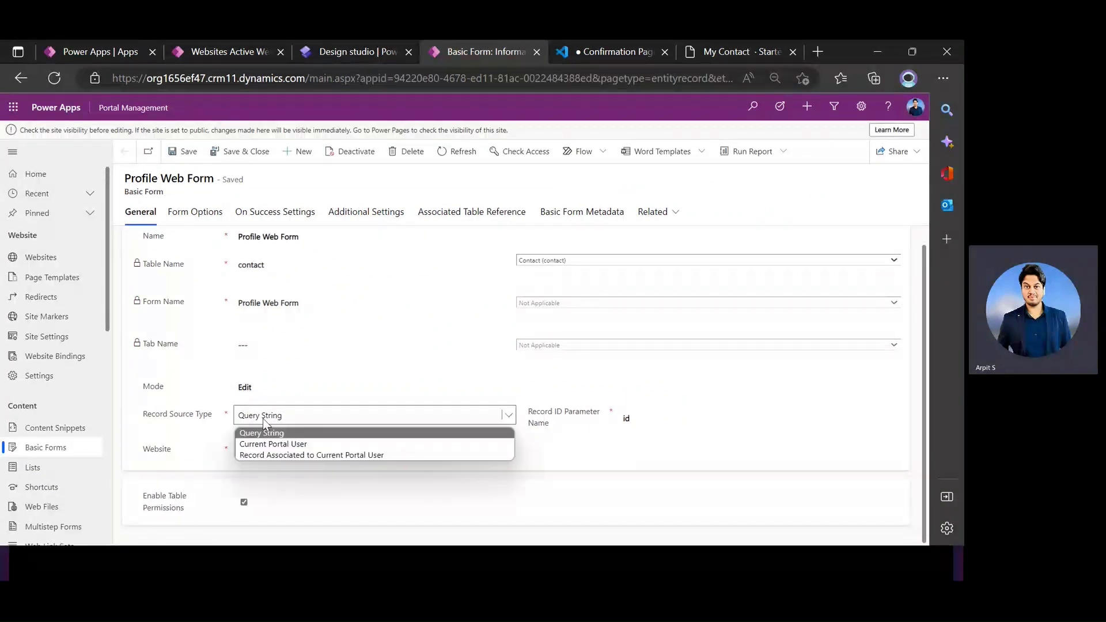
left_click(261, 442)
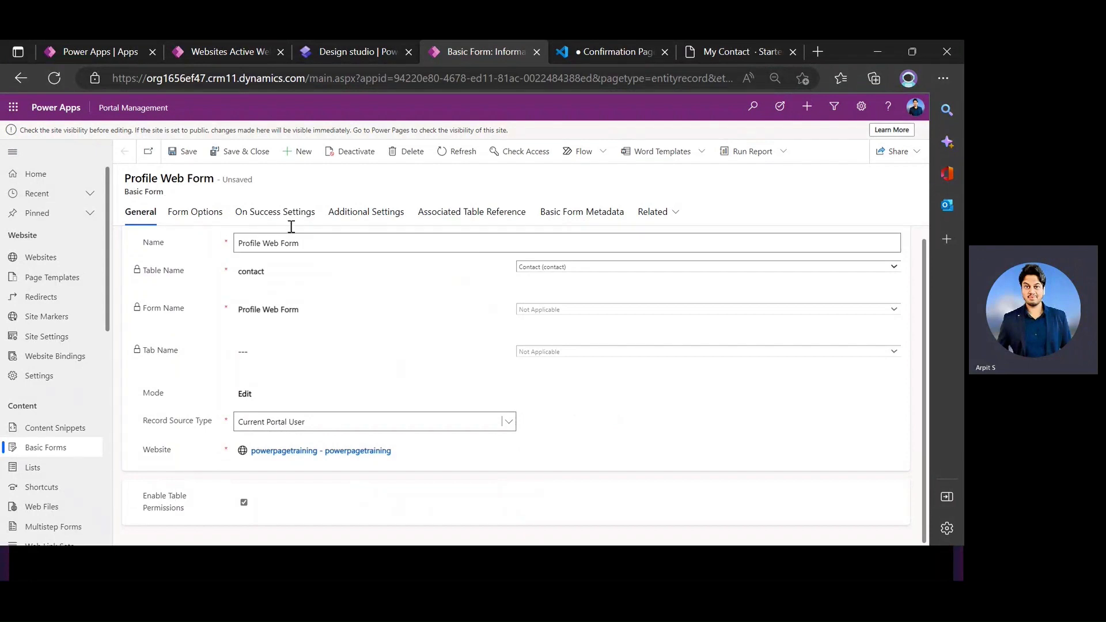
left_click(245, 154)
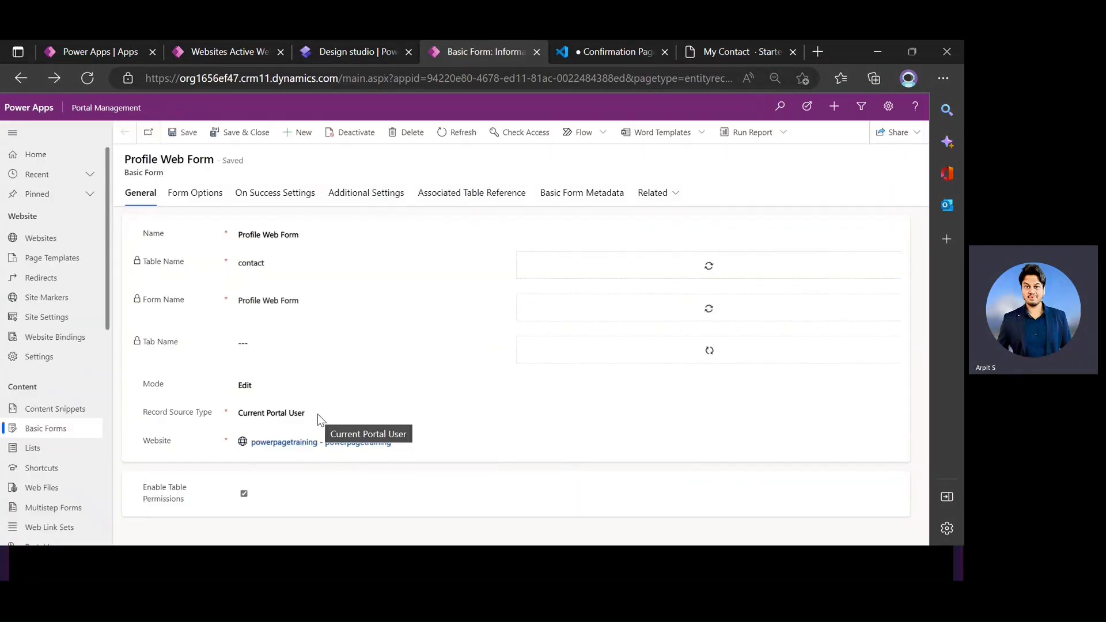
Cancel the form settings dialog in the design studio, sync the site, and preview it at desktop size.
left_click(350, 51)
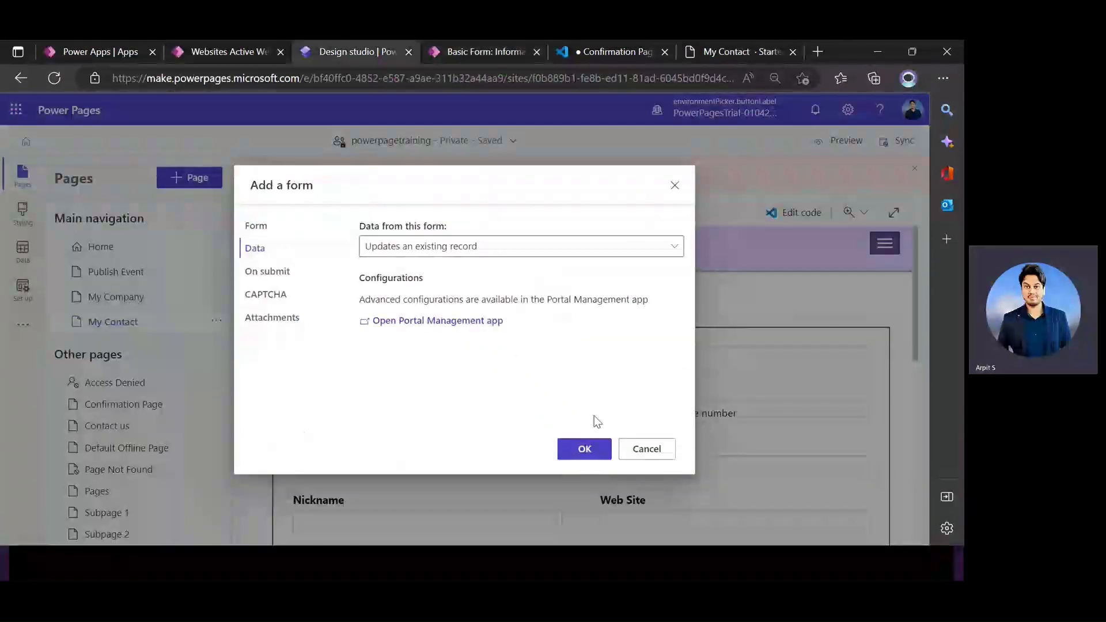
left_click(640, 449)
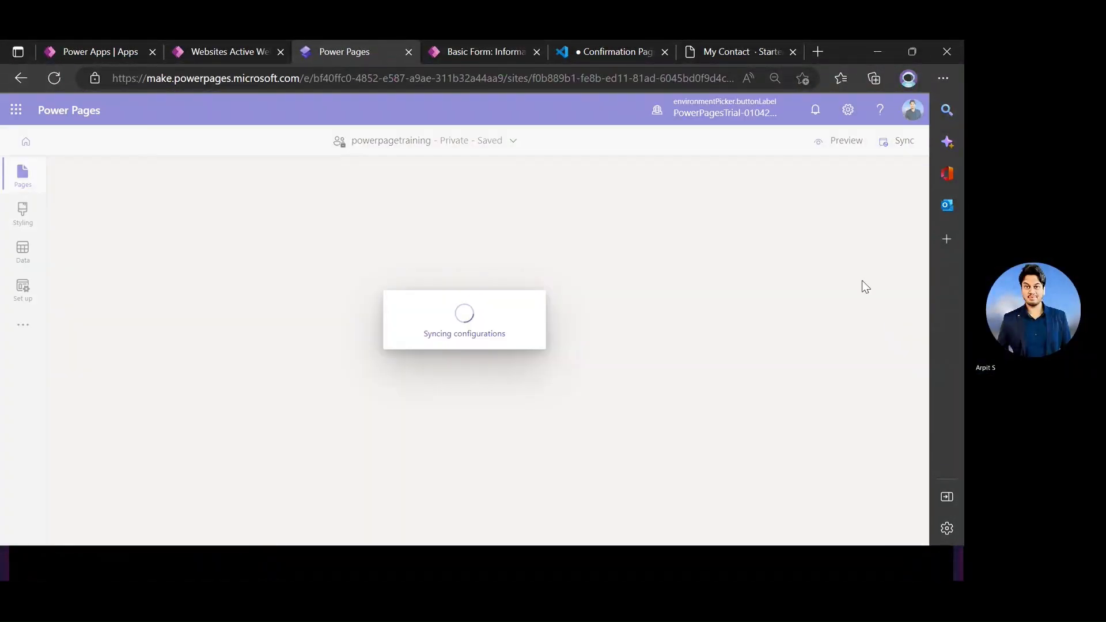
left_click(838, 145)
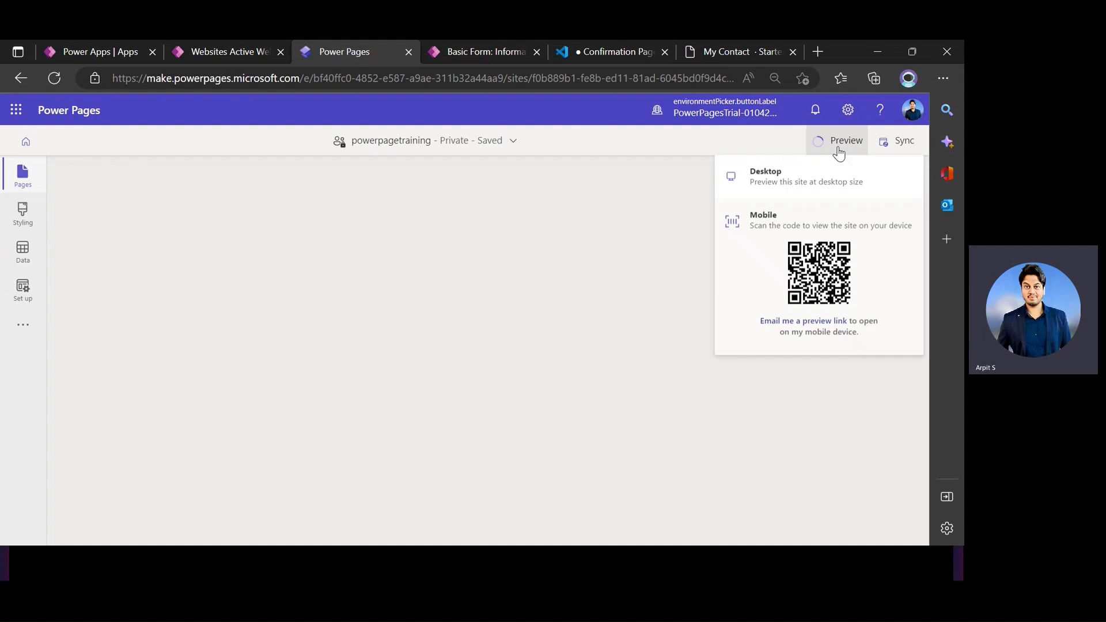
left_click(766, 173)
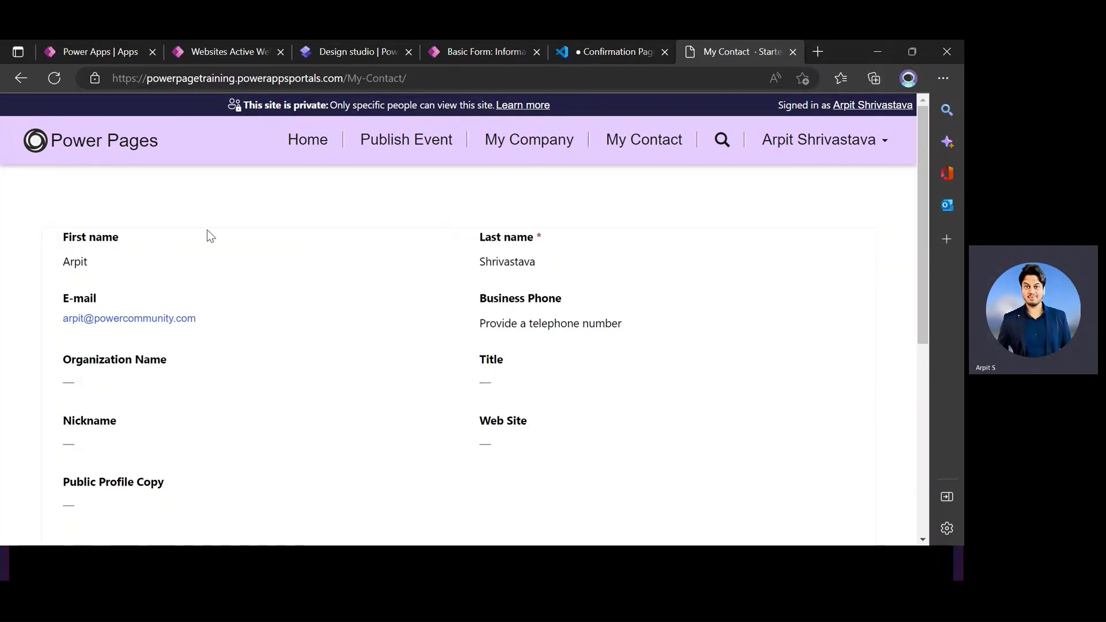
Examine the previewed My Contact page's address and its profile fields from First name through Preferred Language.
left_click_drag(50, 239, 593, 389)
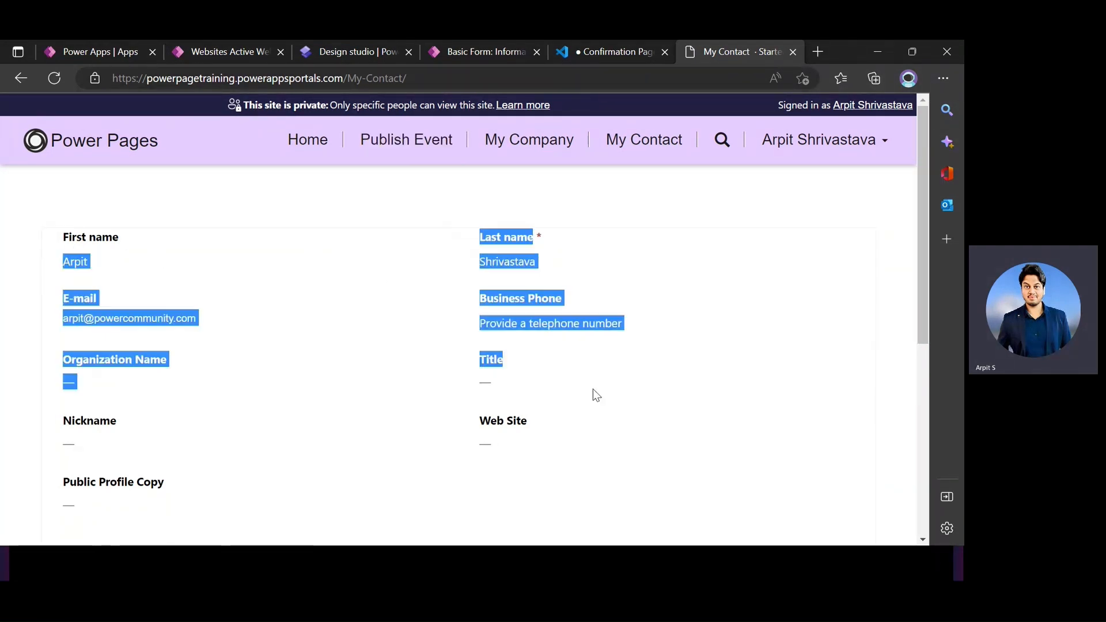
left_click_drag(348, 79, 462, 78)
left_click(4, 231)
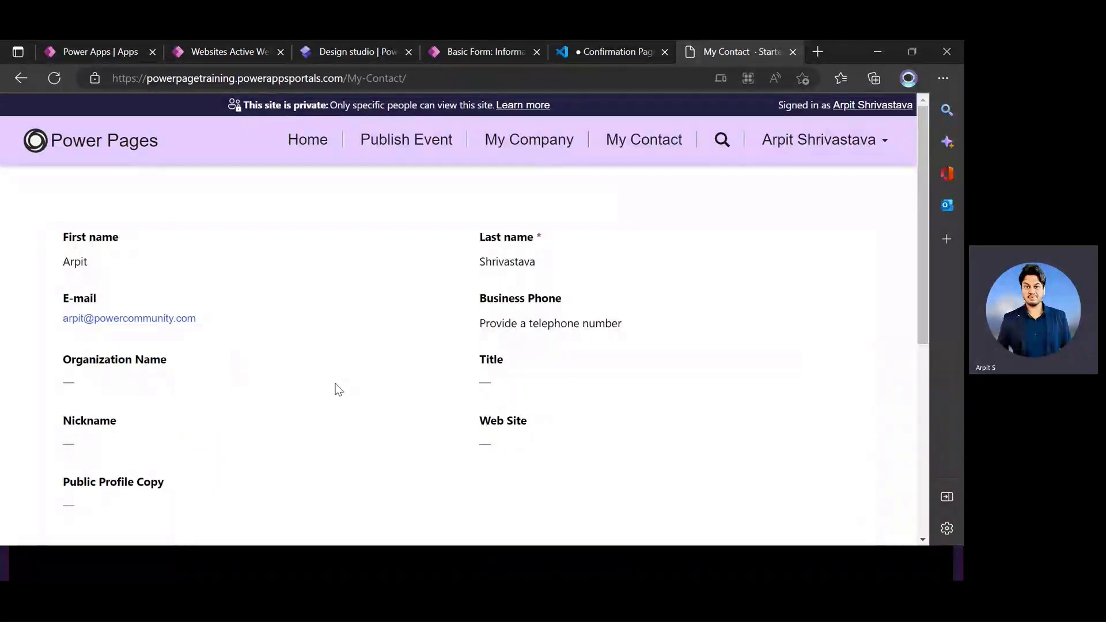
scroll(337, 384, "down", 1)
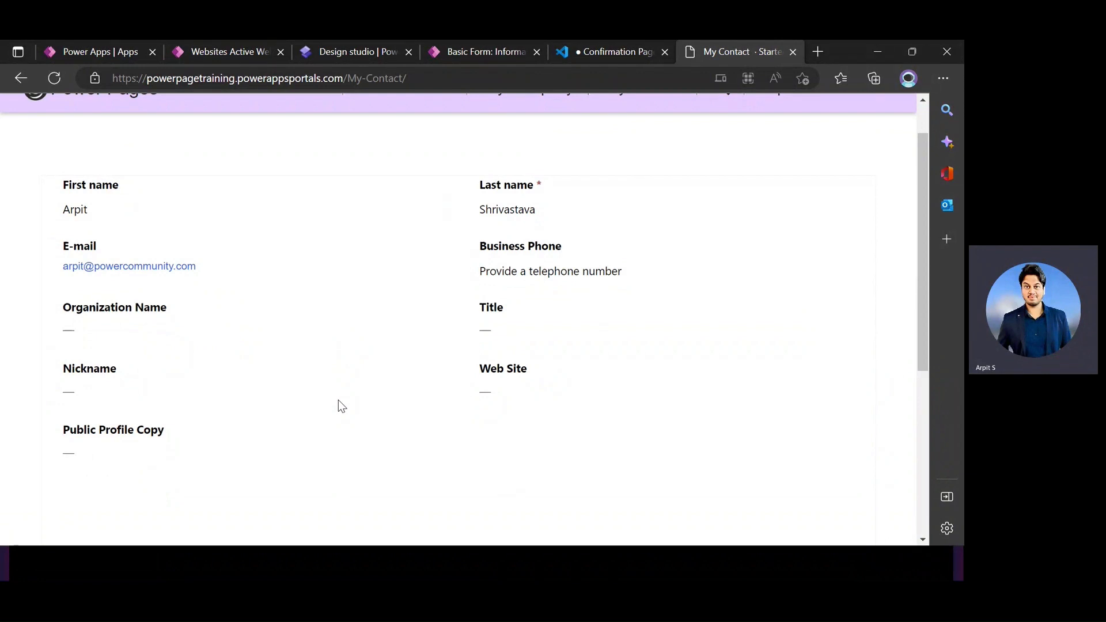
scroll(337, 400, "up", 1)
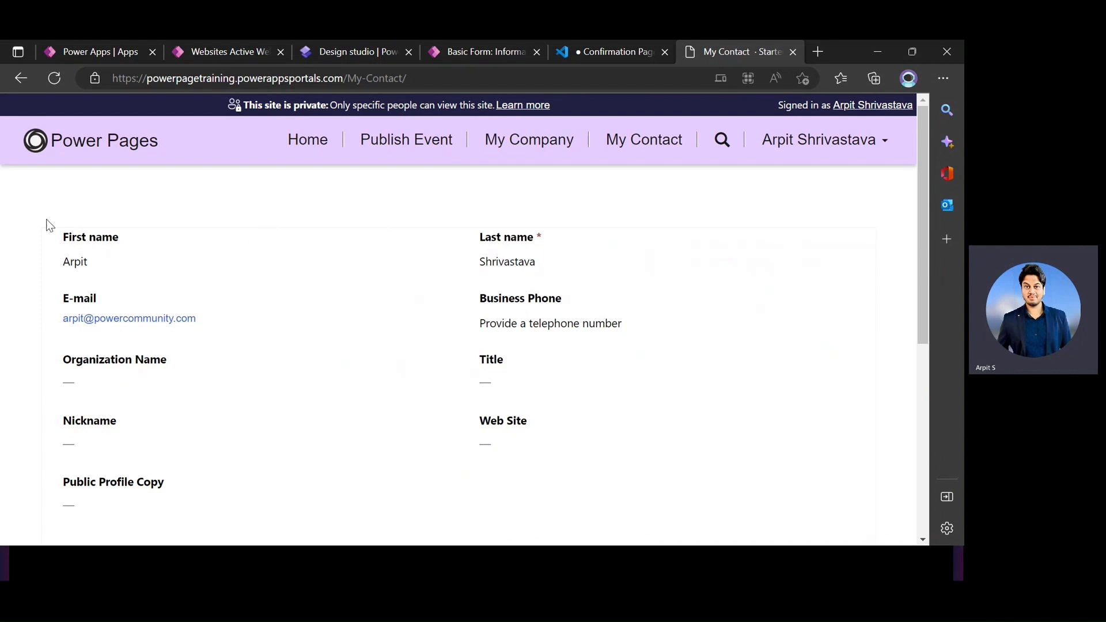
scroll(363, 340, "down", 5)
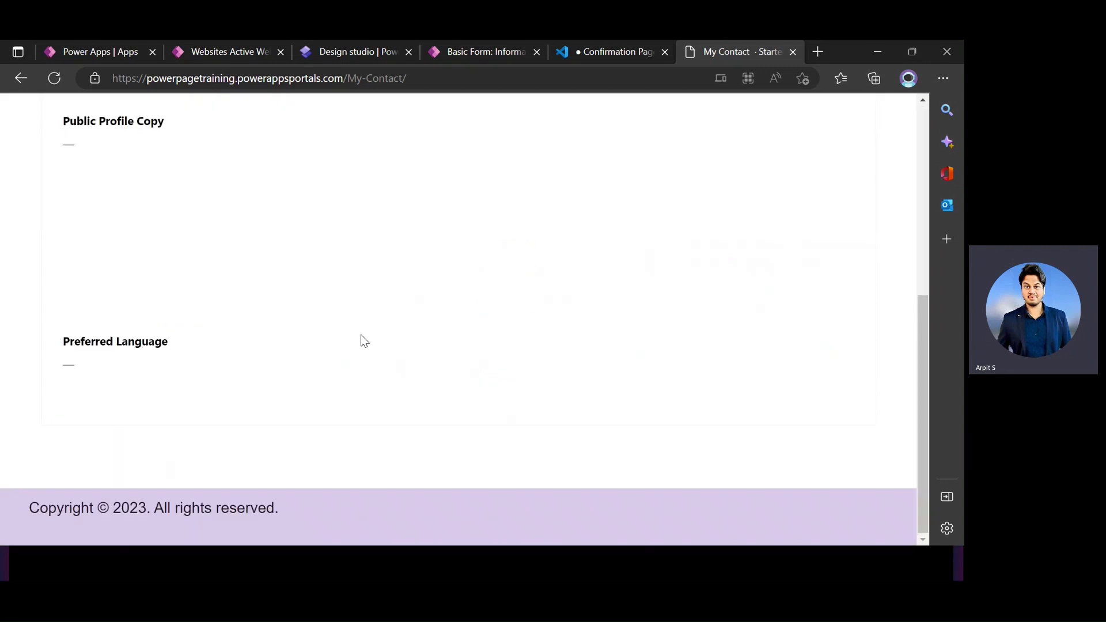
scroll(361, 345, "up", 5)
Open the signed-in user's built-in Profile page and review its fields, contact preferences and Update option.
left_click(843, 153)
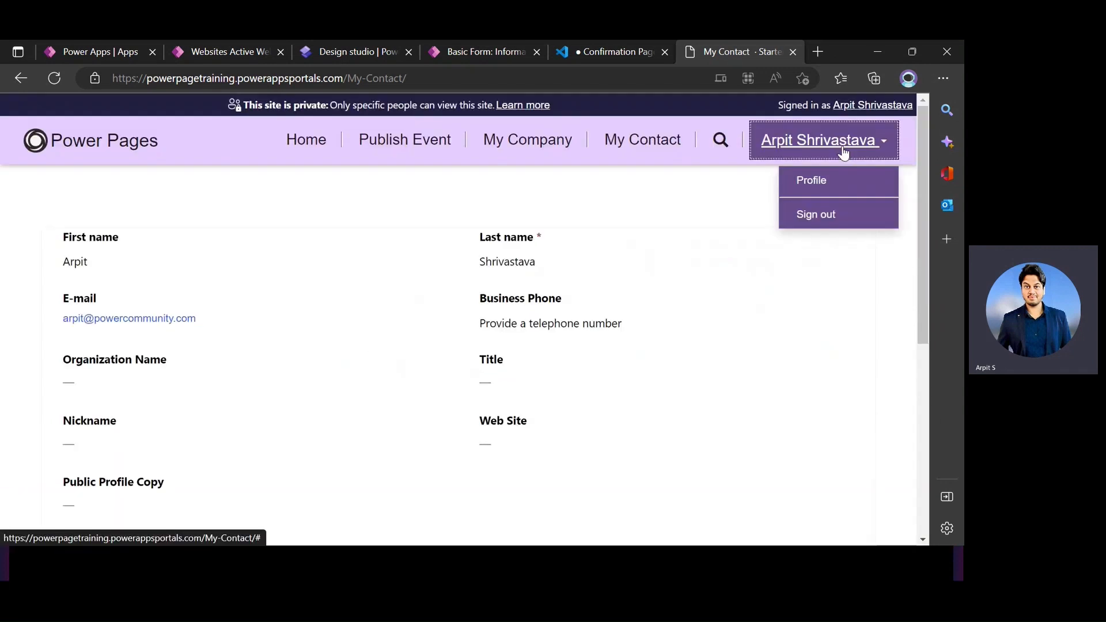
left_click(812, 181)
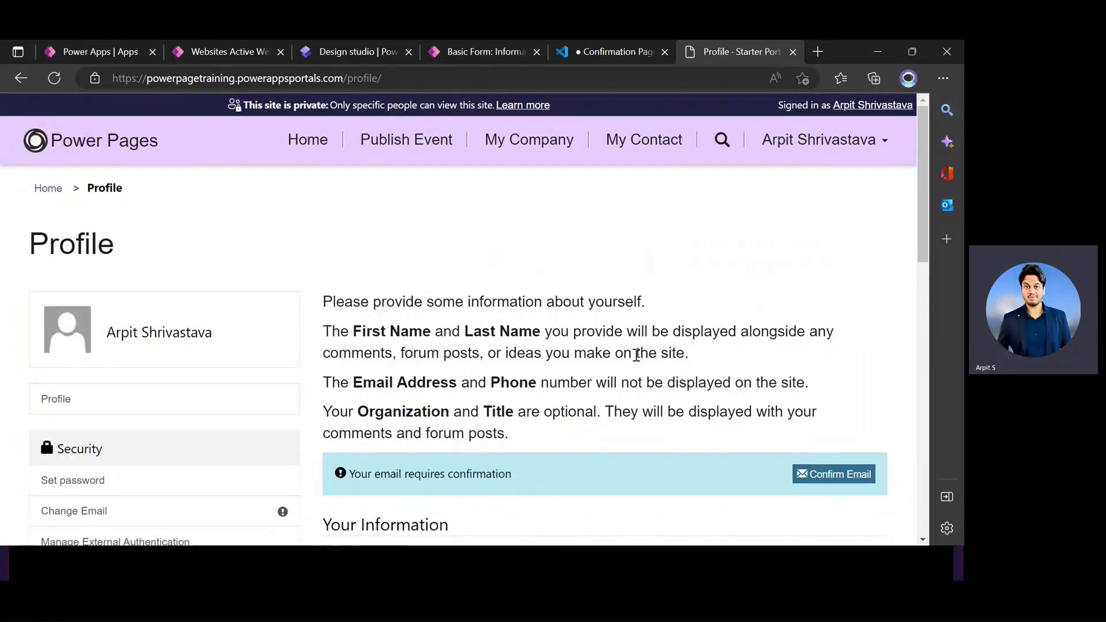
scroll(624, 353, "down", 12)
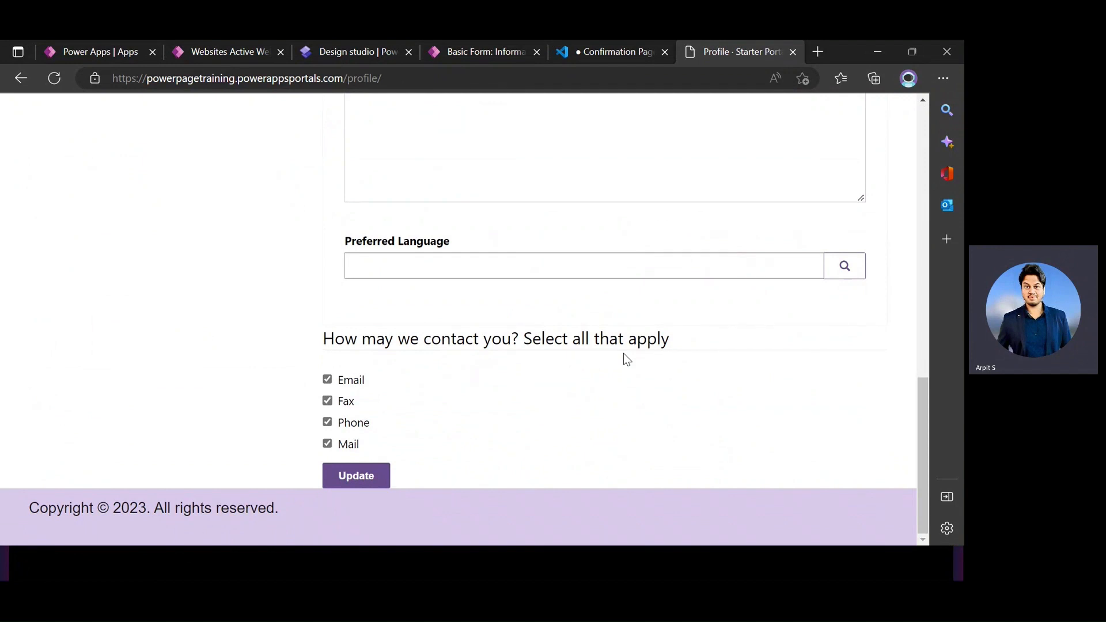
scroll(623, 353, "up", 12)
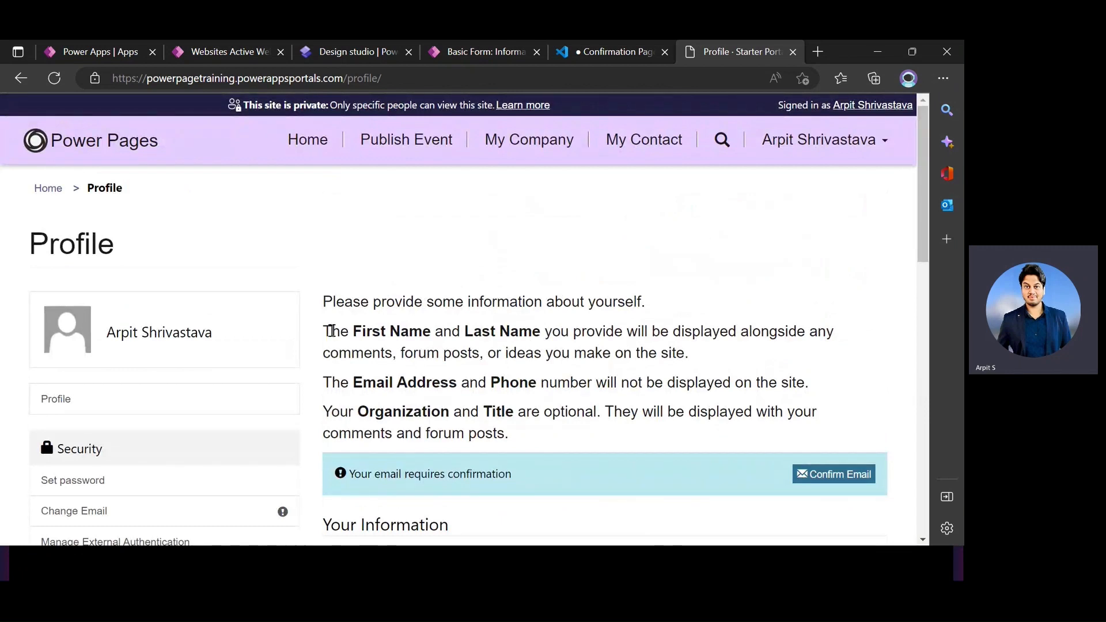
Return from the built-in Profile page to the site's My Contact page and examine its contact fields from First name to Web Site.
scroll(236, 323, "down", 1)
scroll(238, 317, "down", 1)
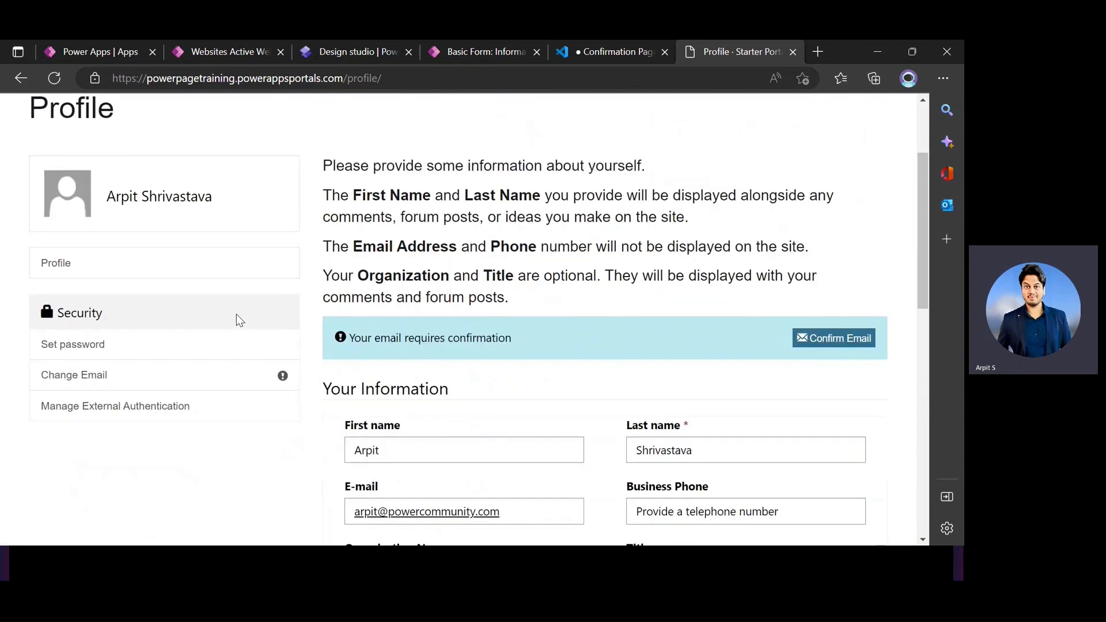
scroll(291, 338, "up", 2)
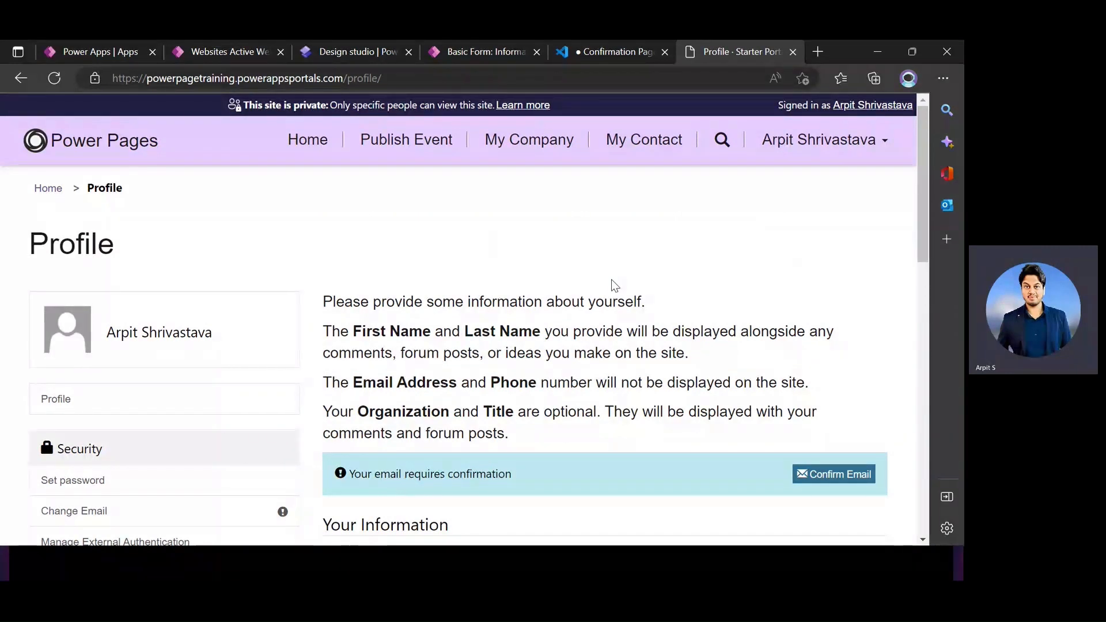
left_click(654, 144)
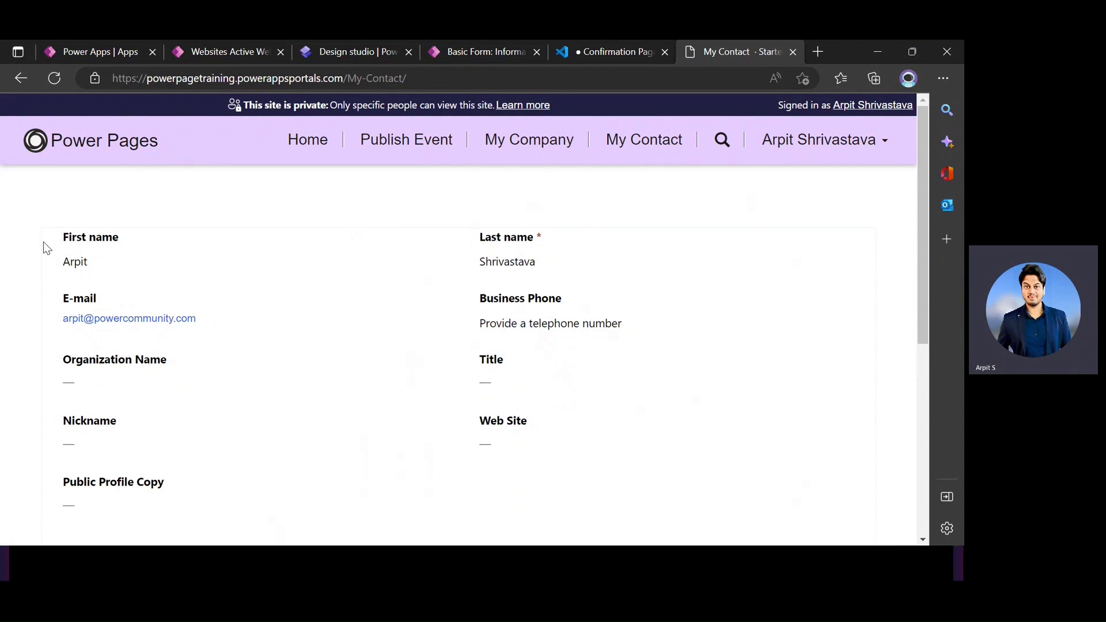
left_click_drag(44, 240, 557, 434)
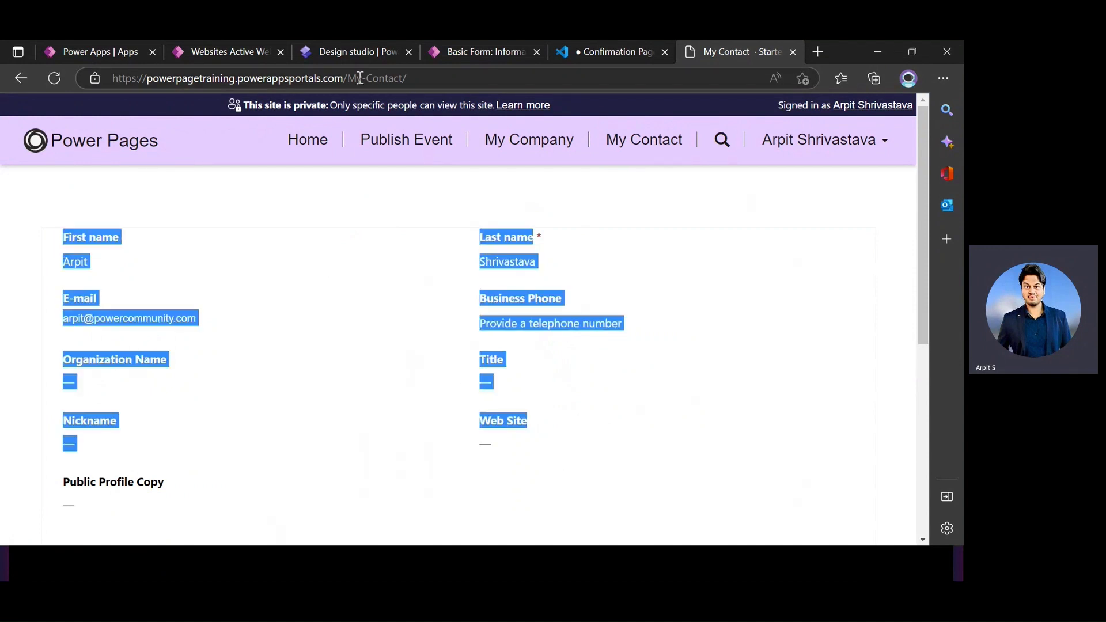
In the design studio, add the Write privilege to the My Contact form's Contact table permission, save it, and close the permissions list.
left_click(344, 51)
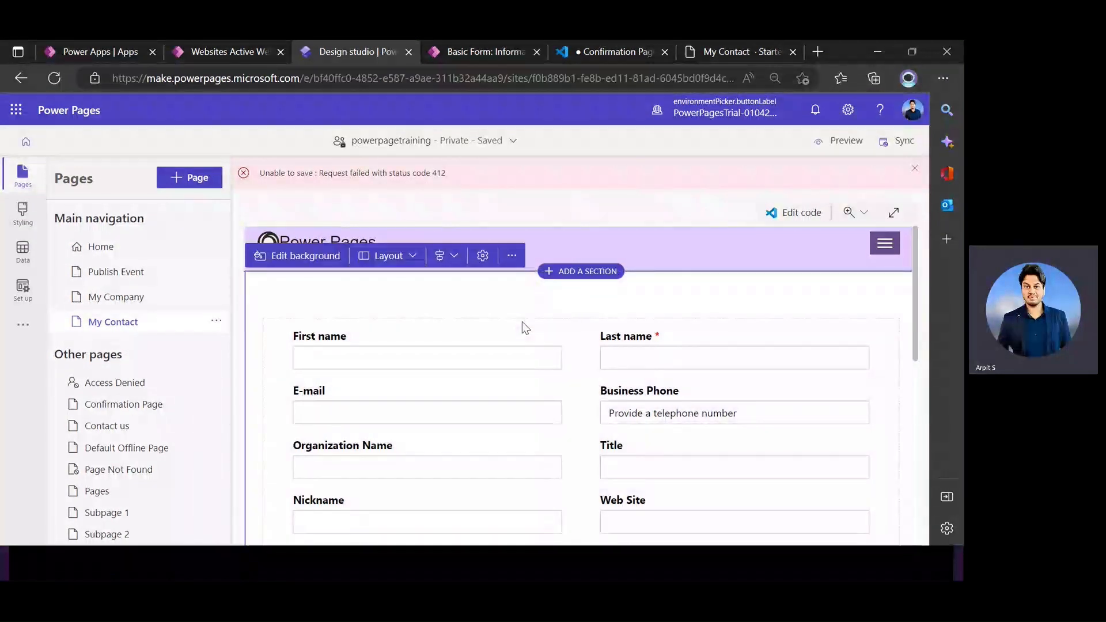
scroll(597, 406, "down", 4)
scroll(460, 438, "down", 3)
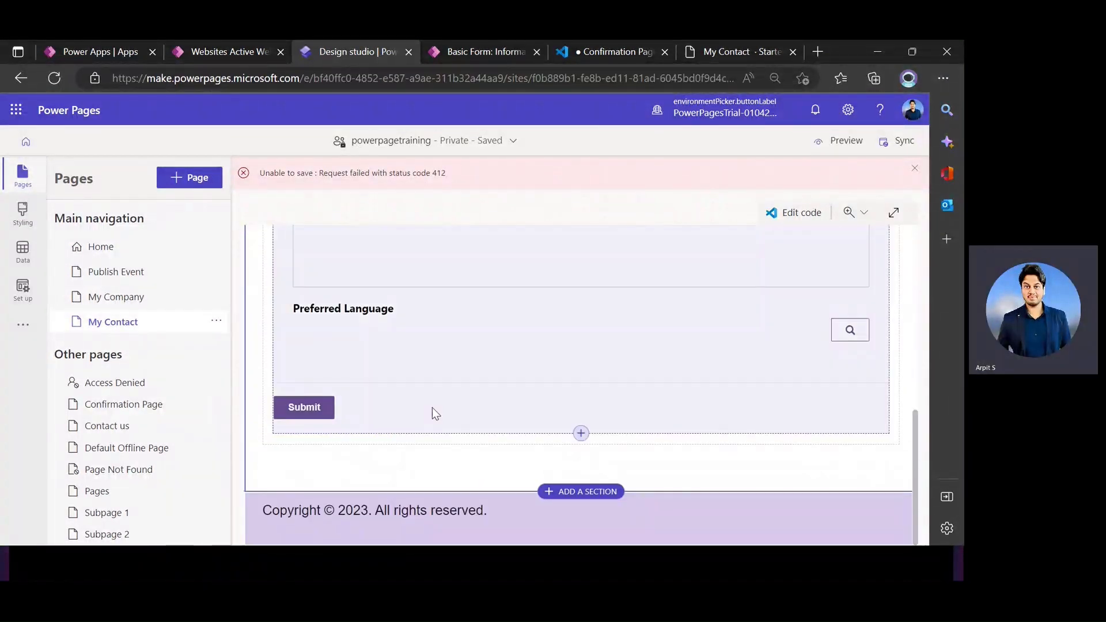
scroll(432, 413, "up", 10)
left_click(474, 318)
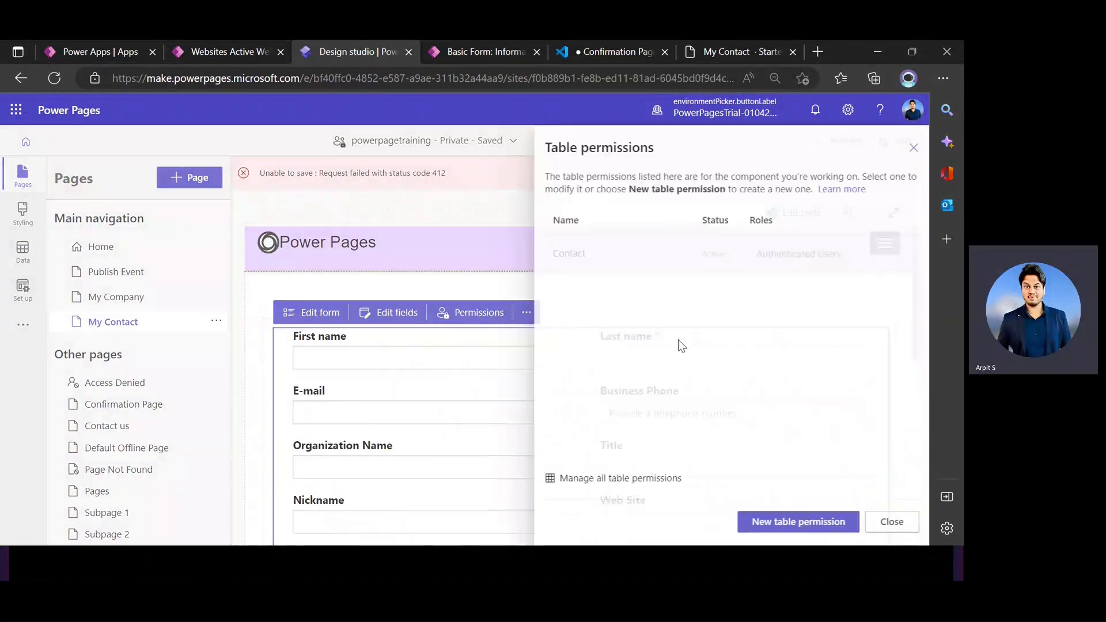
left_click(605, 253)
scroll(596, 360, "down", 2)
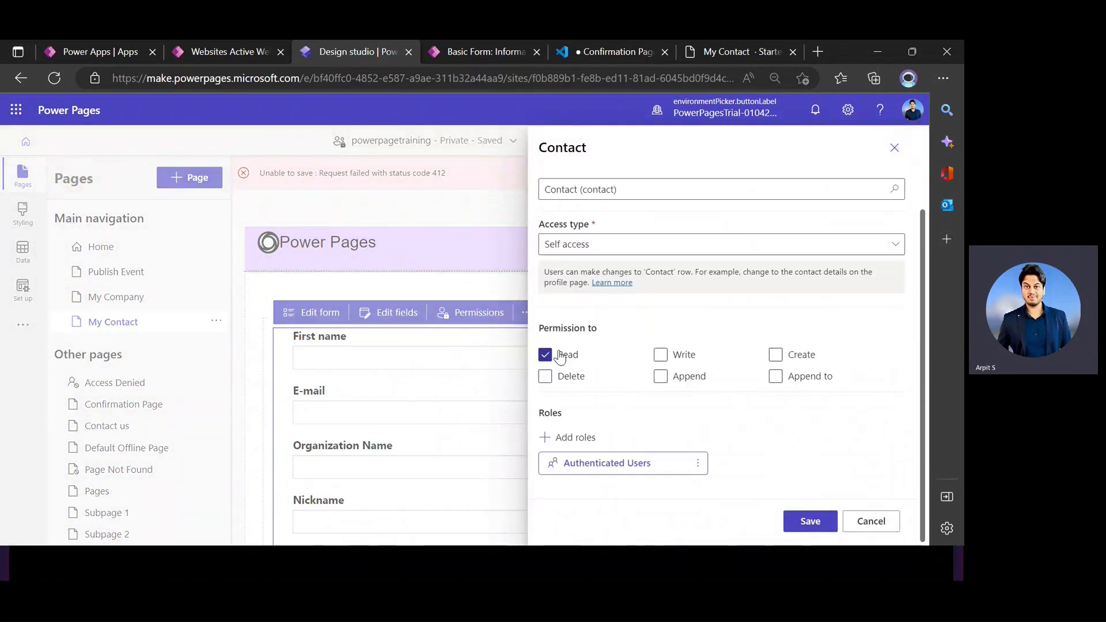
left_click(660, 355)
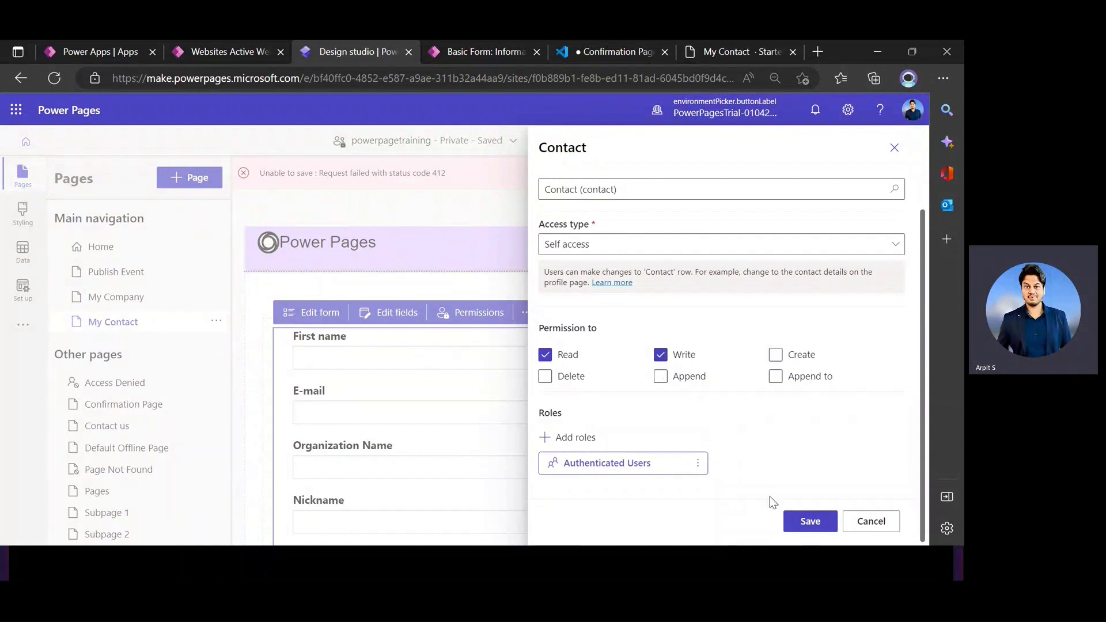
left_click(806, 521)
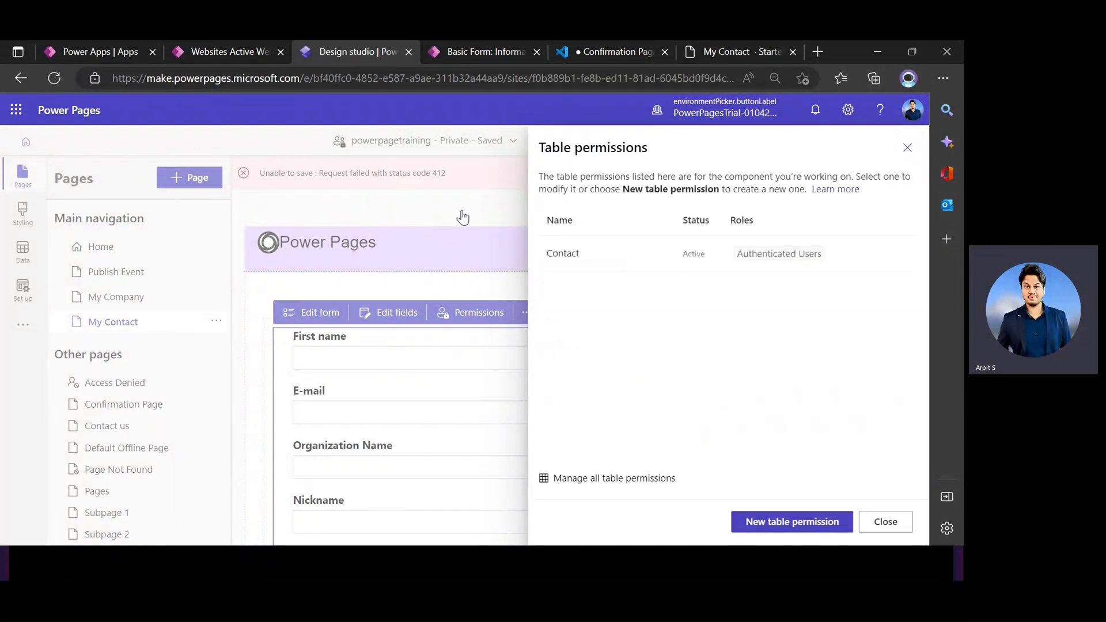
left_click(885, 521)
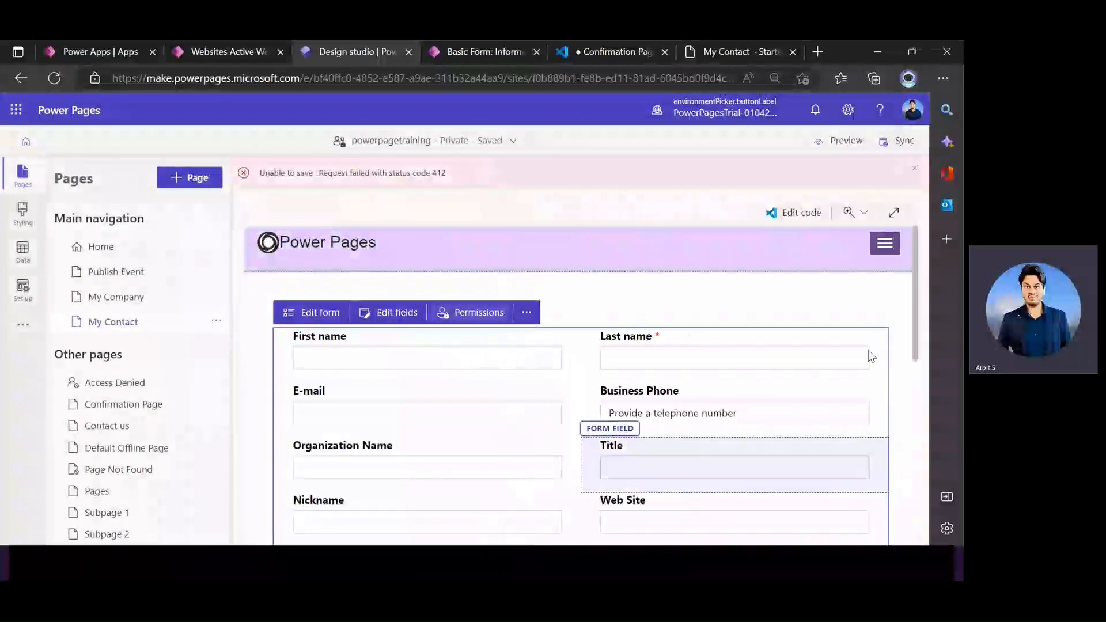
Sync the site configuration and preview the My Contact page at desktop size.
left_click(843, 145)
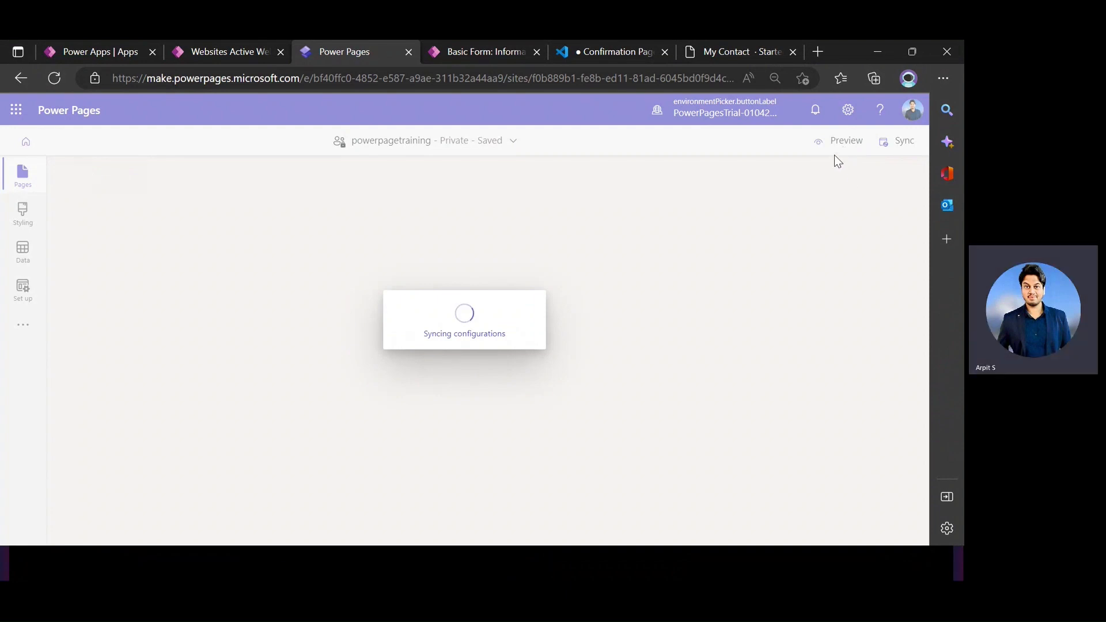
left_click(839, 144)
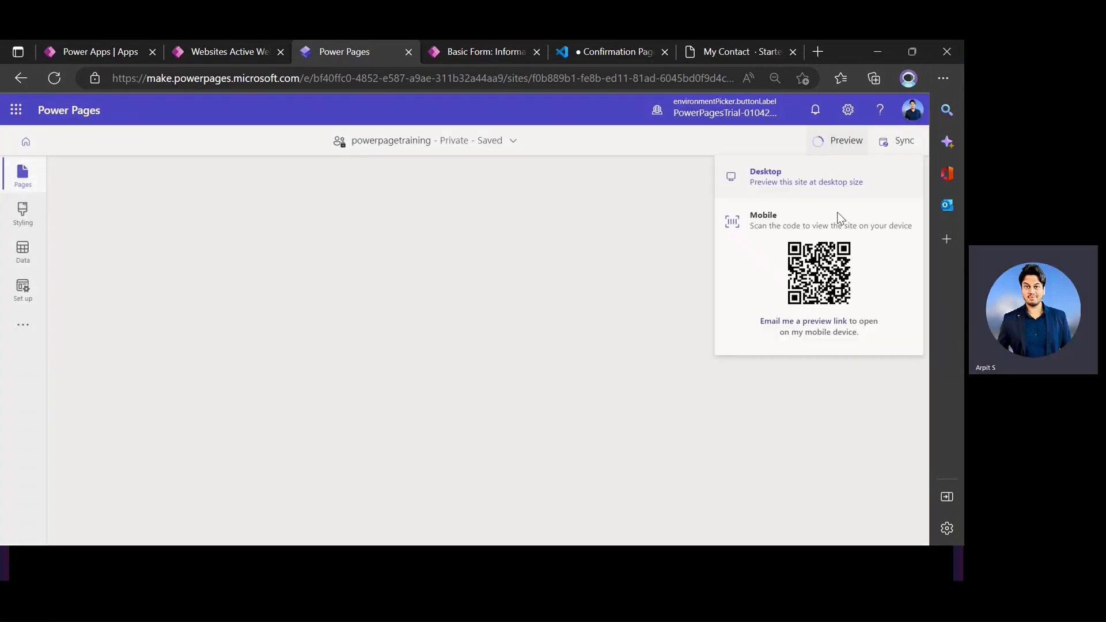
left_click(795, 189)
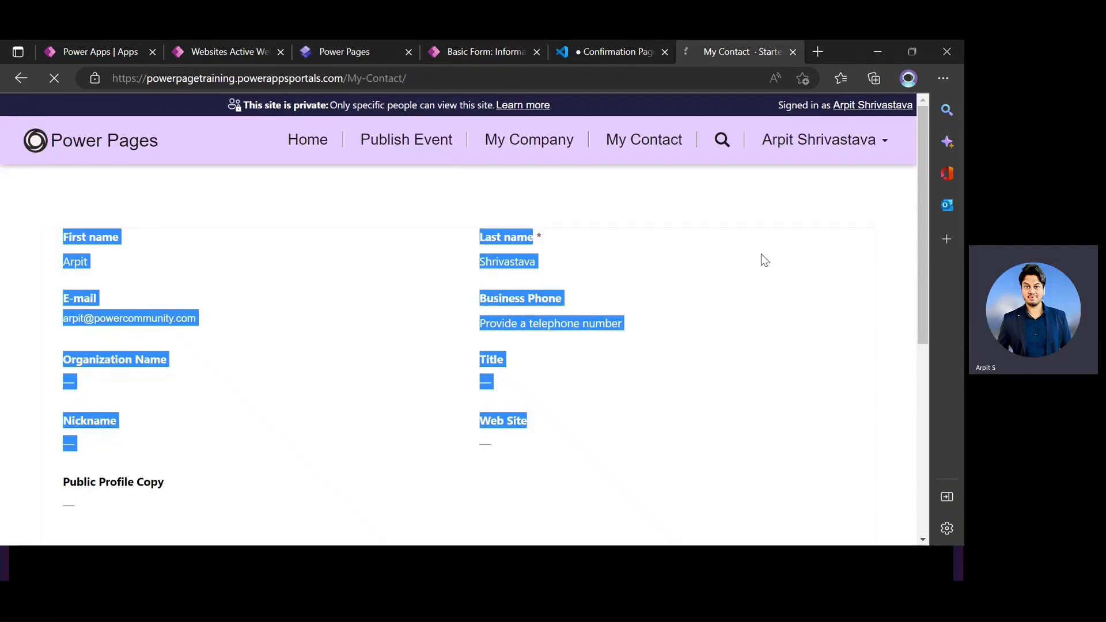
Check on the previewed My Contact page whether the profile fields accept editing, and review the form down to its Submit option.
left_click(397, 209)
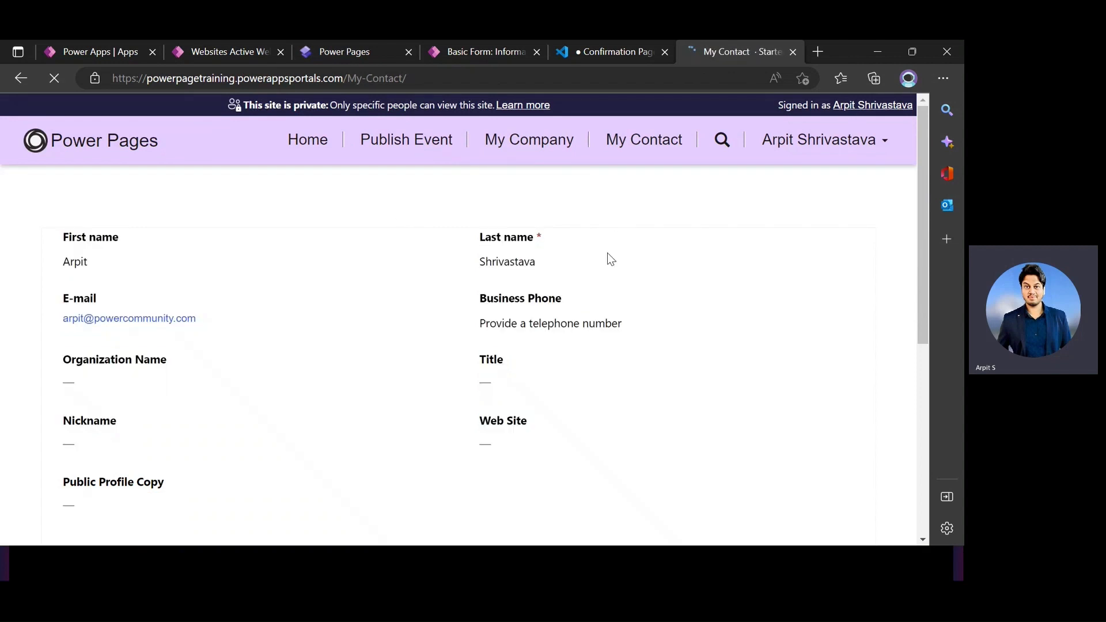
double_click(478, 270)
left_click(431, 220)
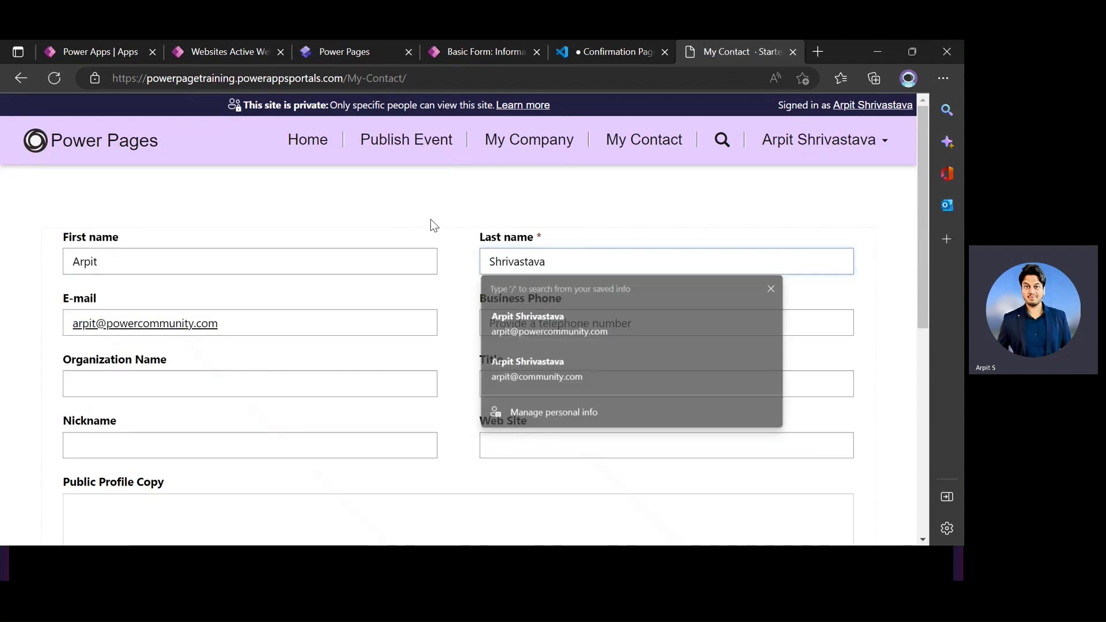
left_click(205, 254)
left_click_drag(111, 264, 37, 262)
left_click(140, 227)
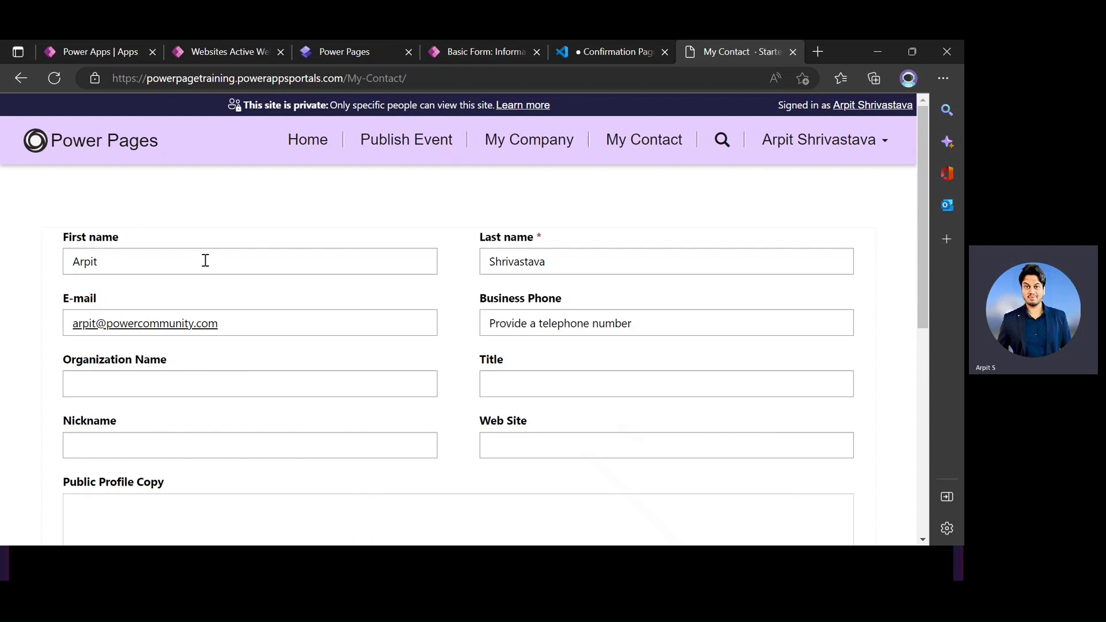
left_click(195, 262)
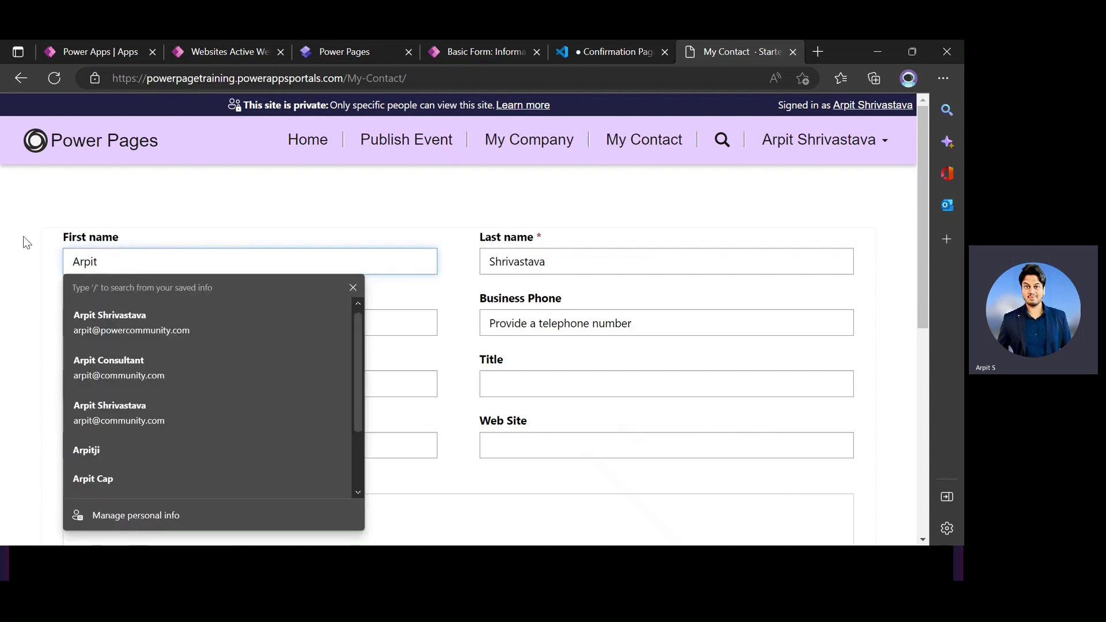
left_click(24, 240)
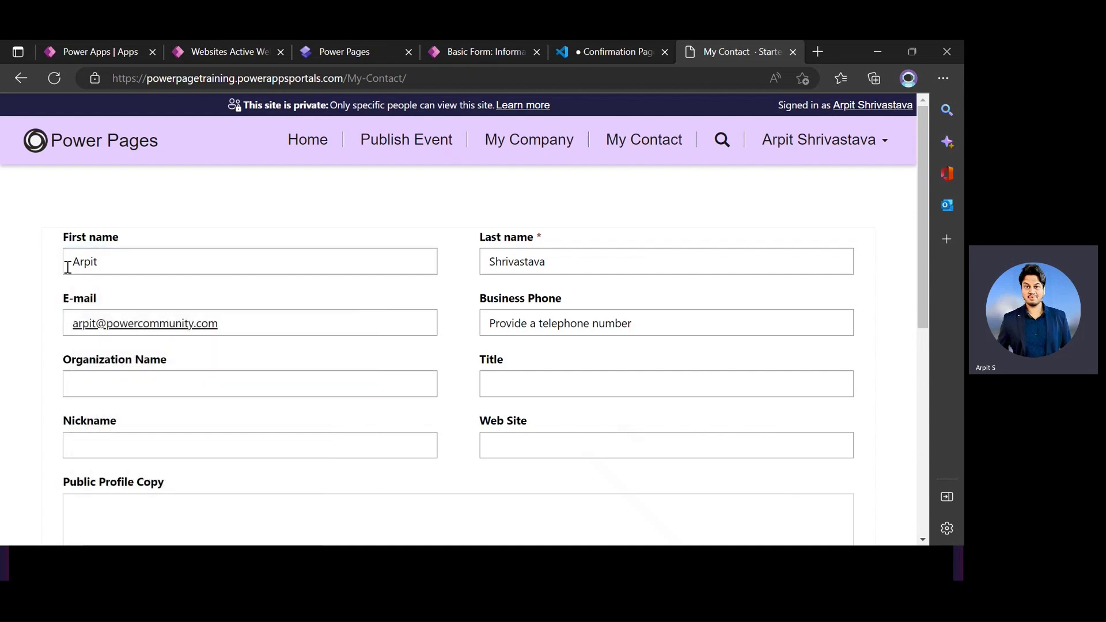
left_click(138, 261)
left_click_drag(130, 233, 43, 266)
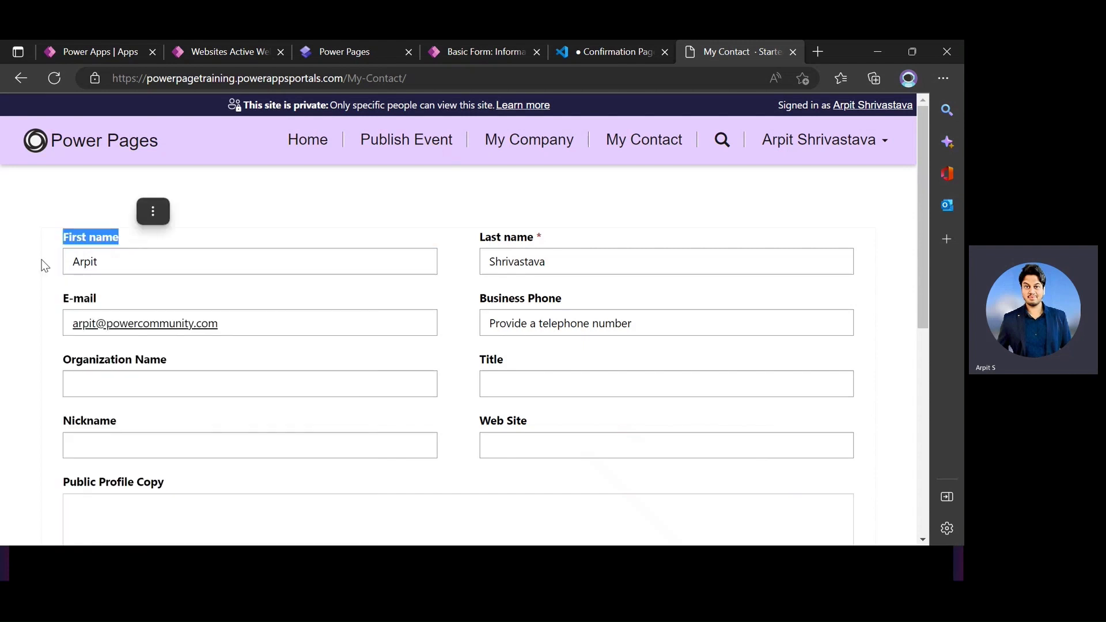
left_click(43, 266)
scroll(272, 316, "down", 7)
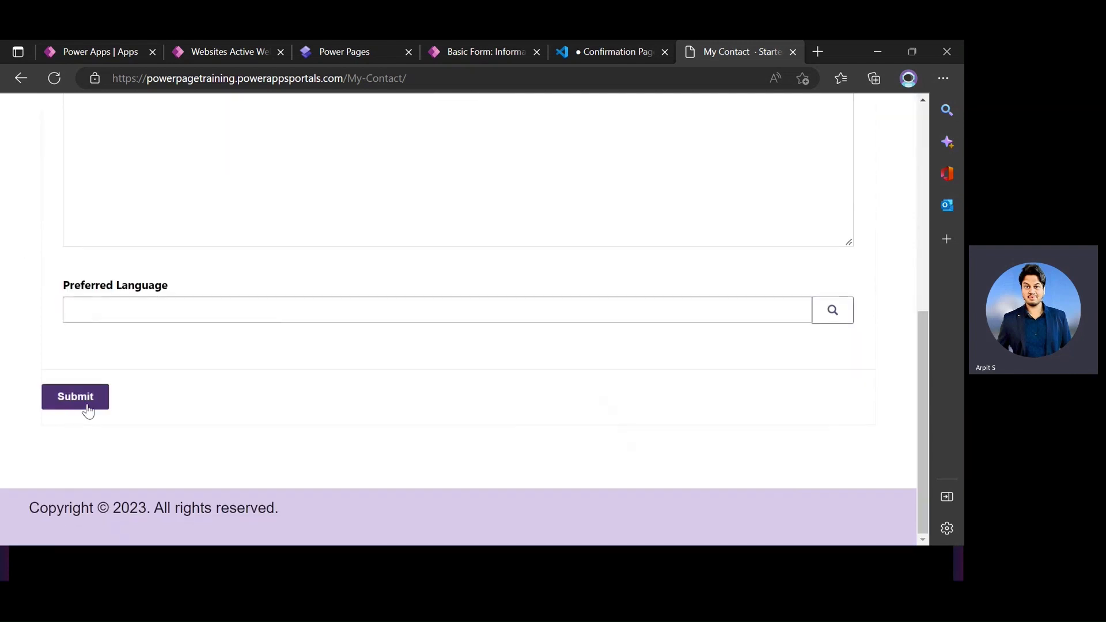
scroll(244, 323, "up", 8)
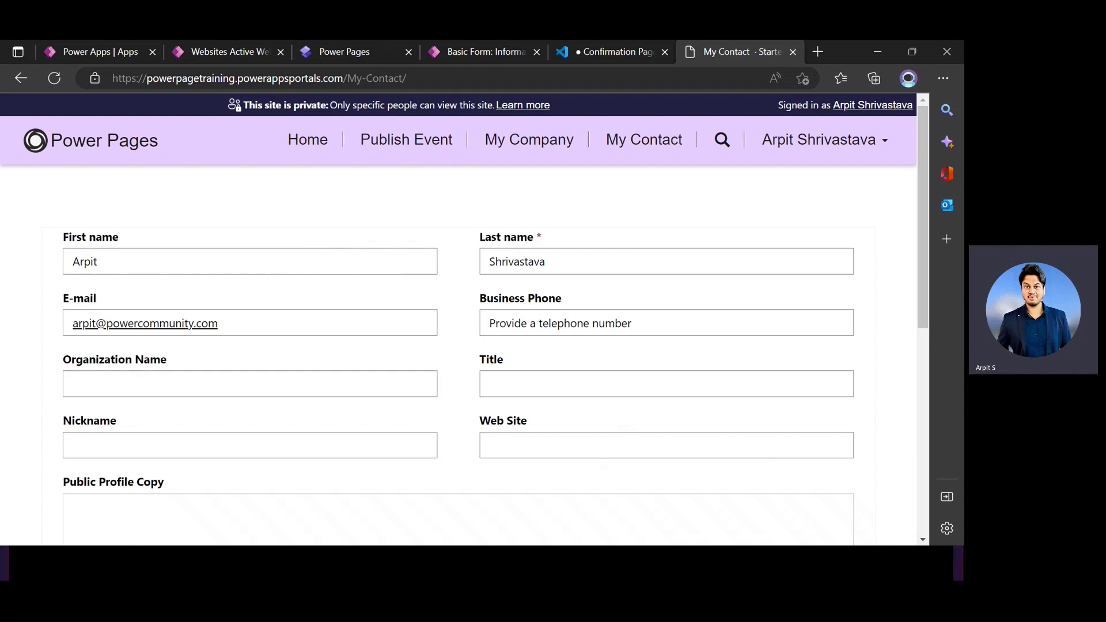
Switch to the running PowerPoint slide show and advance past the "Let's get started…" slide.
left_click(520, 543)
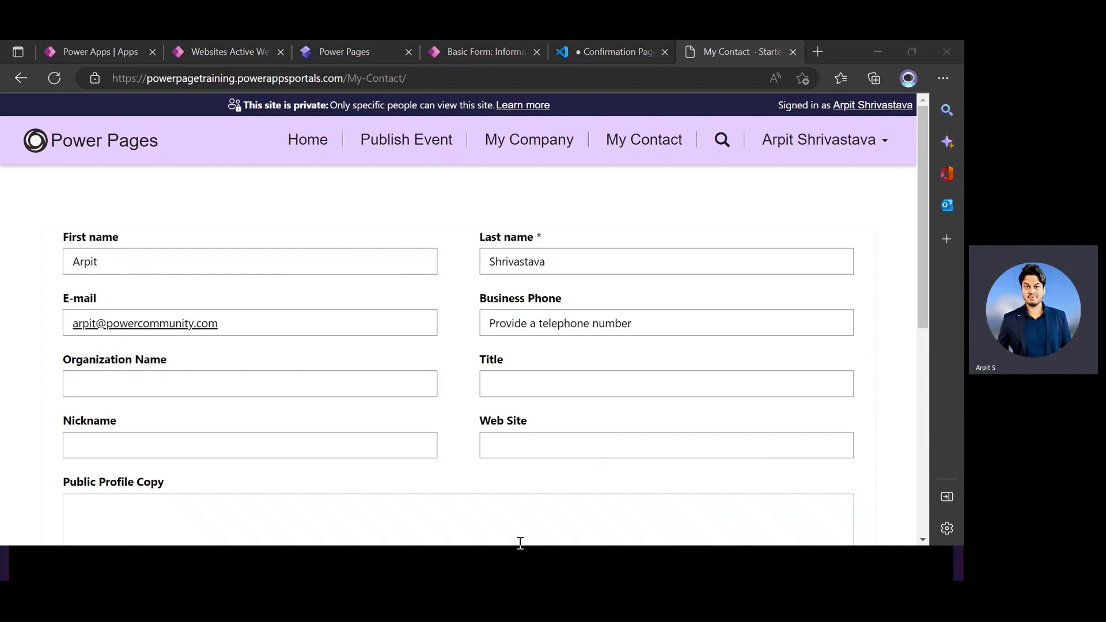
key("alt+Tab")
key("Tab")
key("Tab")
key("Tab")
key("Tab")
key("Tab")
key("Tab")
key("Tab")
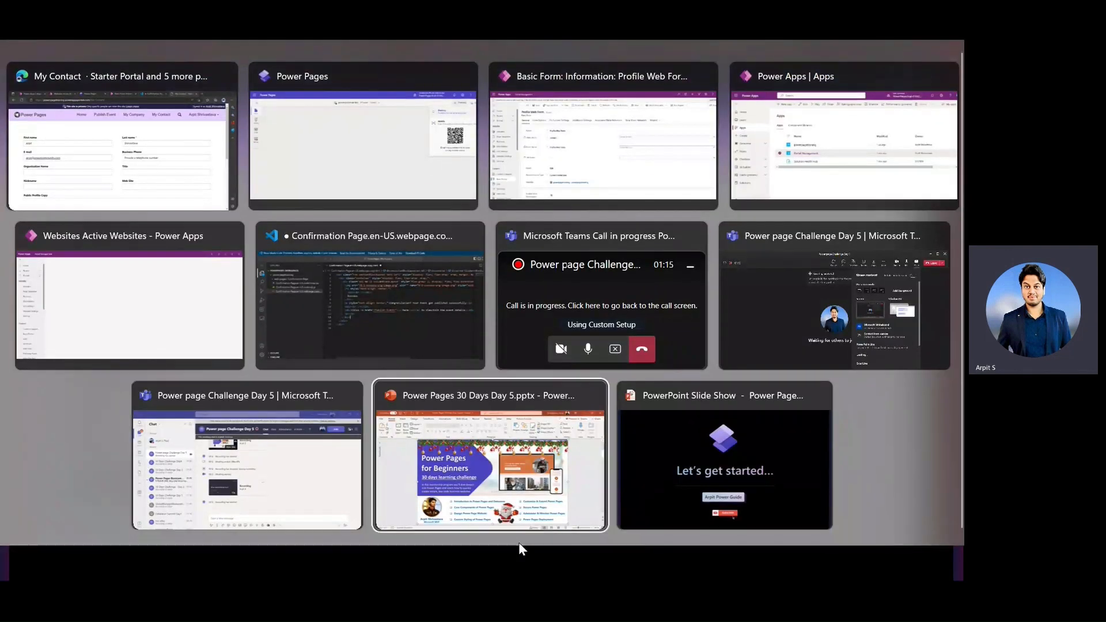
key("alt+Tab")
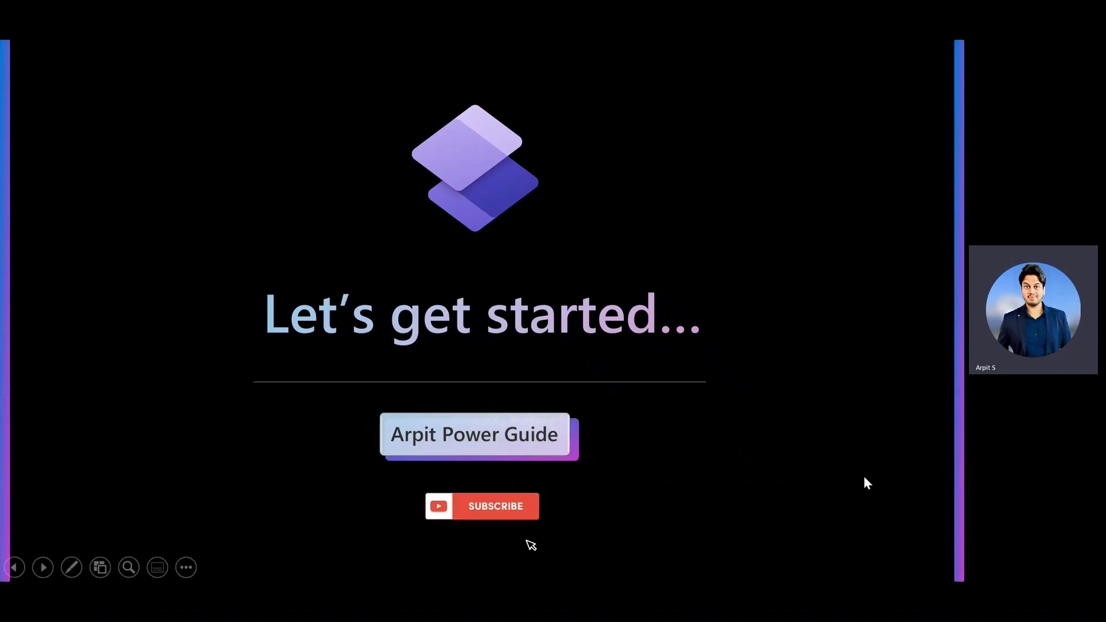
key("Right")
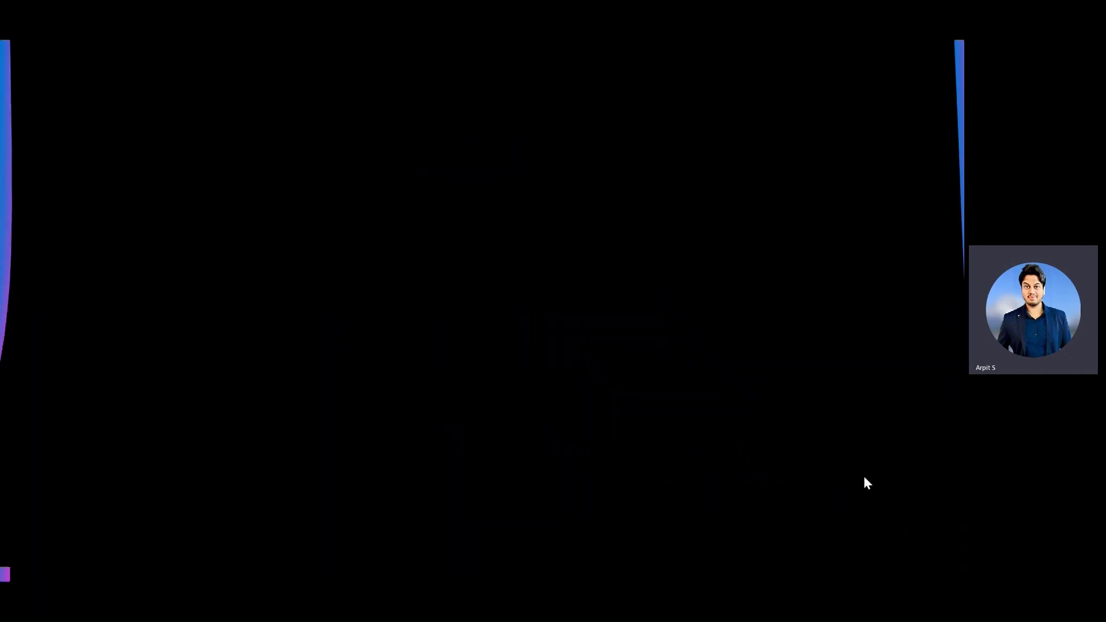